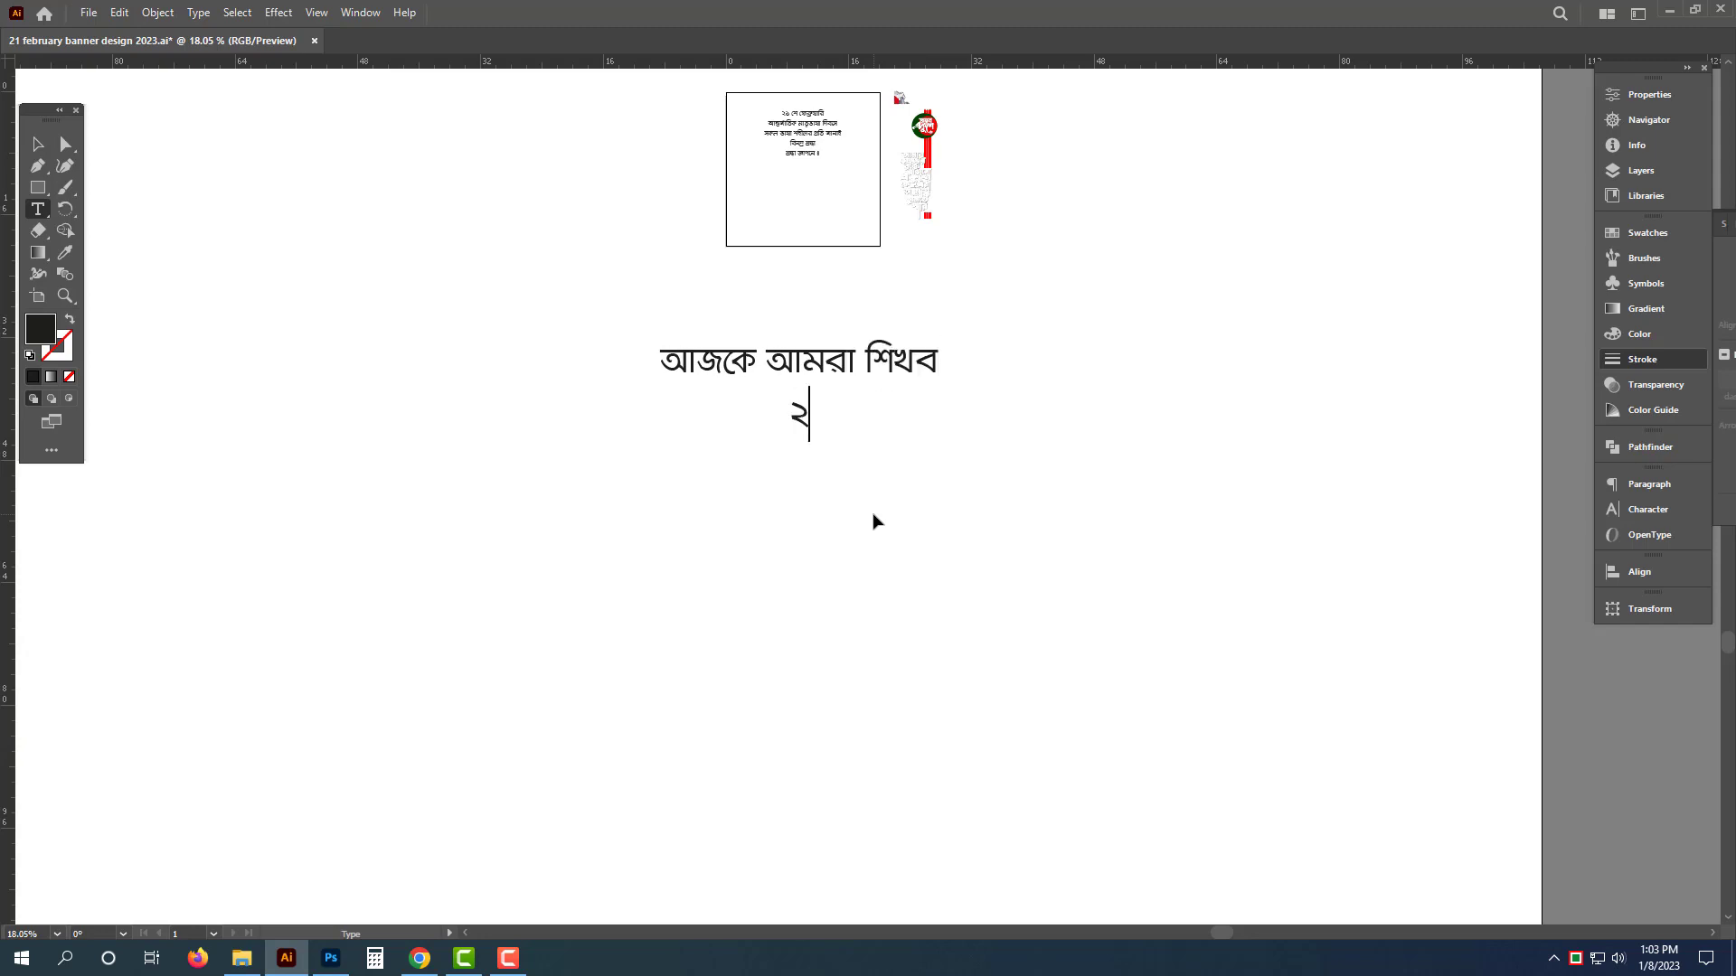
Step: Add the lines "২১ ফেব্রুয়ারি ব্যানার ডিজাইন" and "সাইজ ৮ফিট বাই ৩ফিট" below the text "আজকে আমরা শিখব"
type("২১ েফব্রুয়াি")
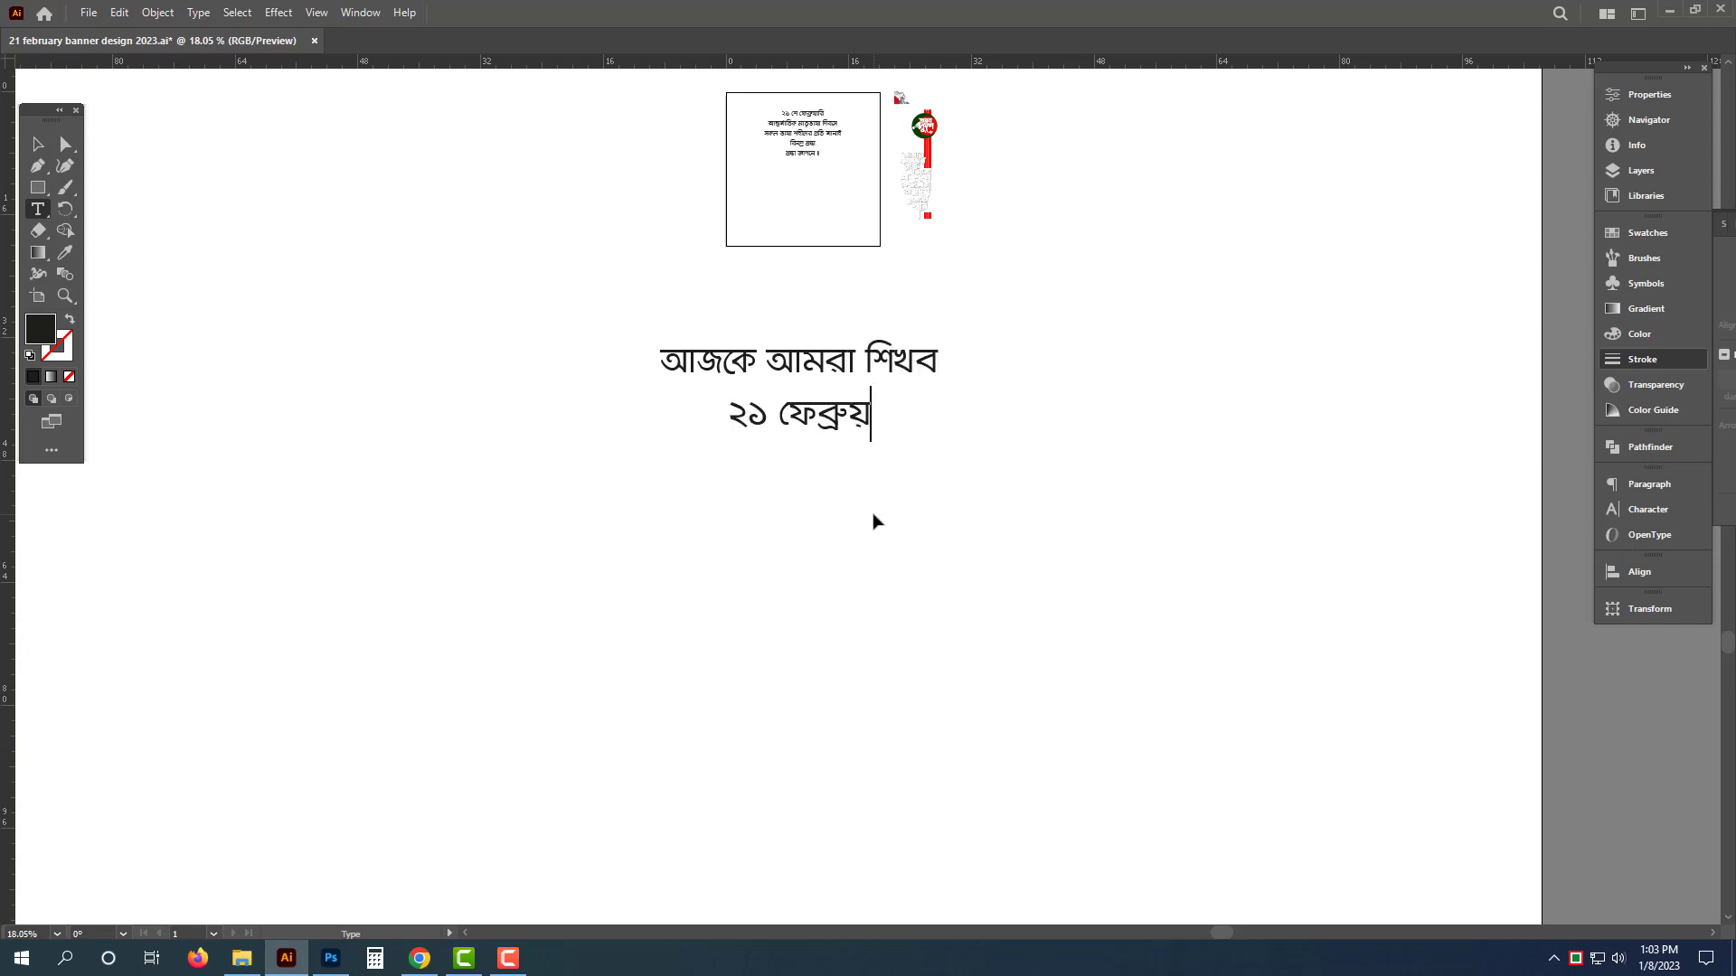
type("র ব্যানার ি")
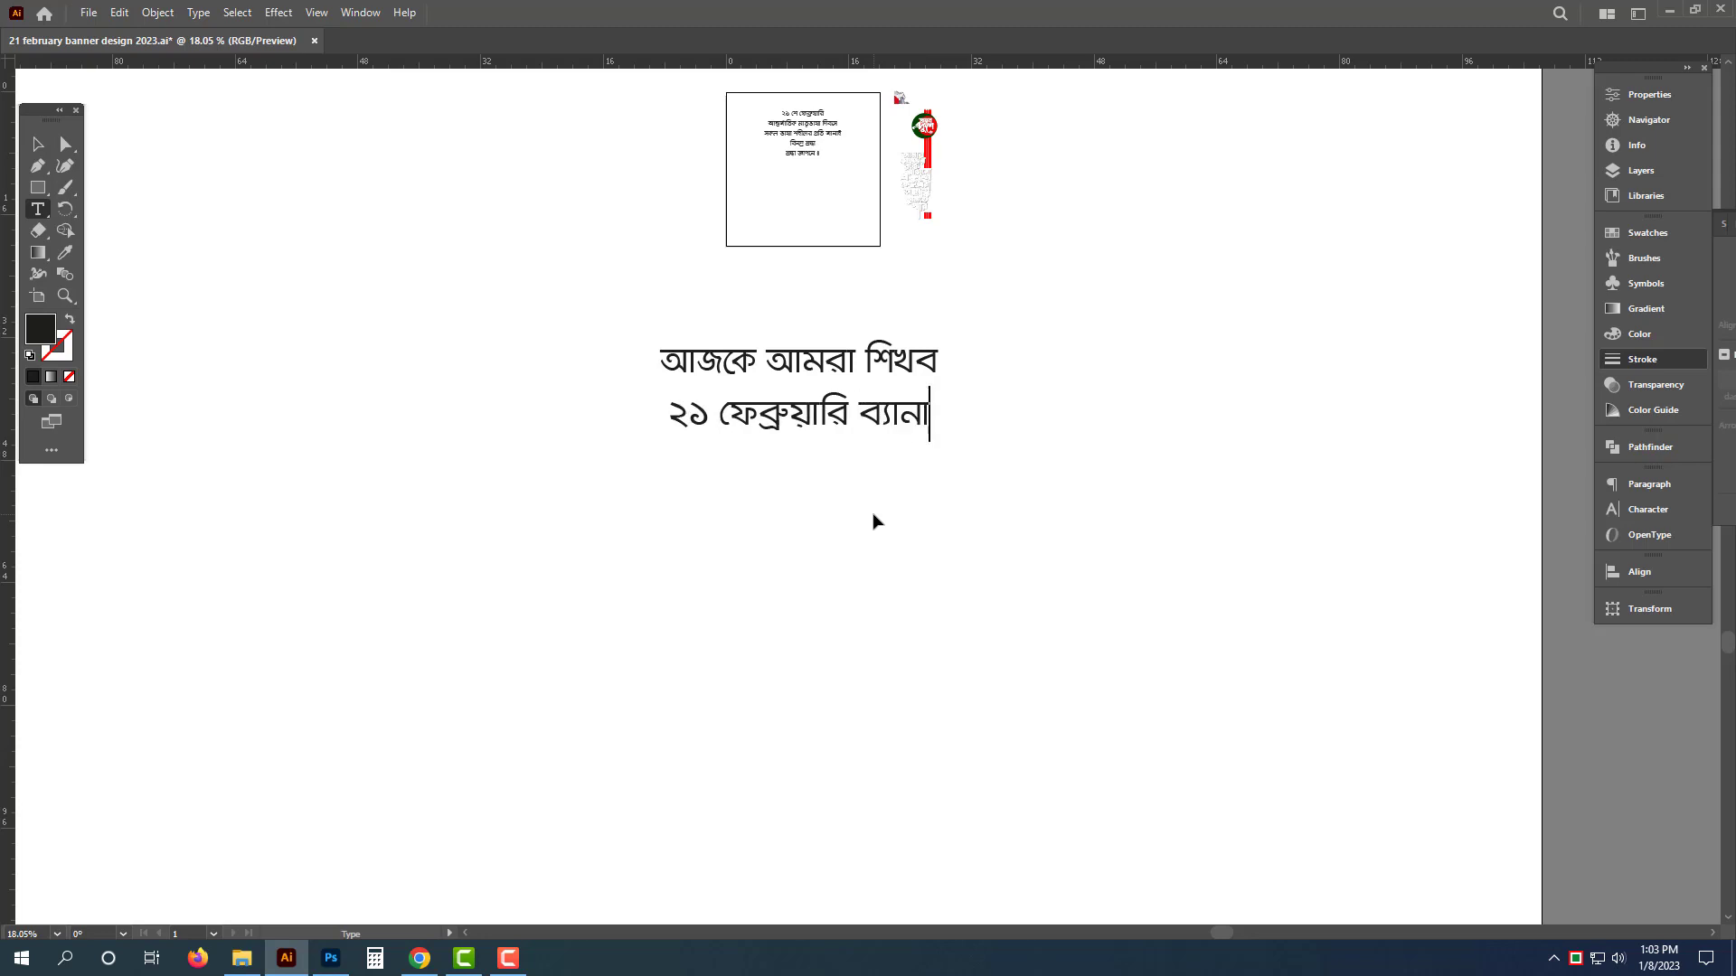
type("ডজাইন")
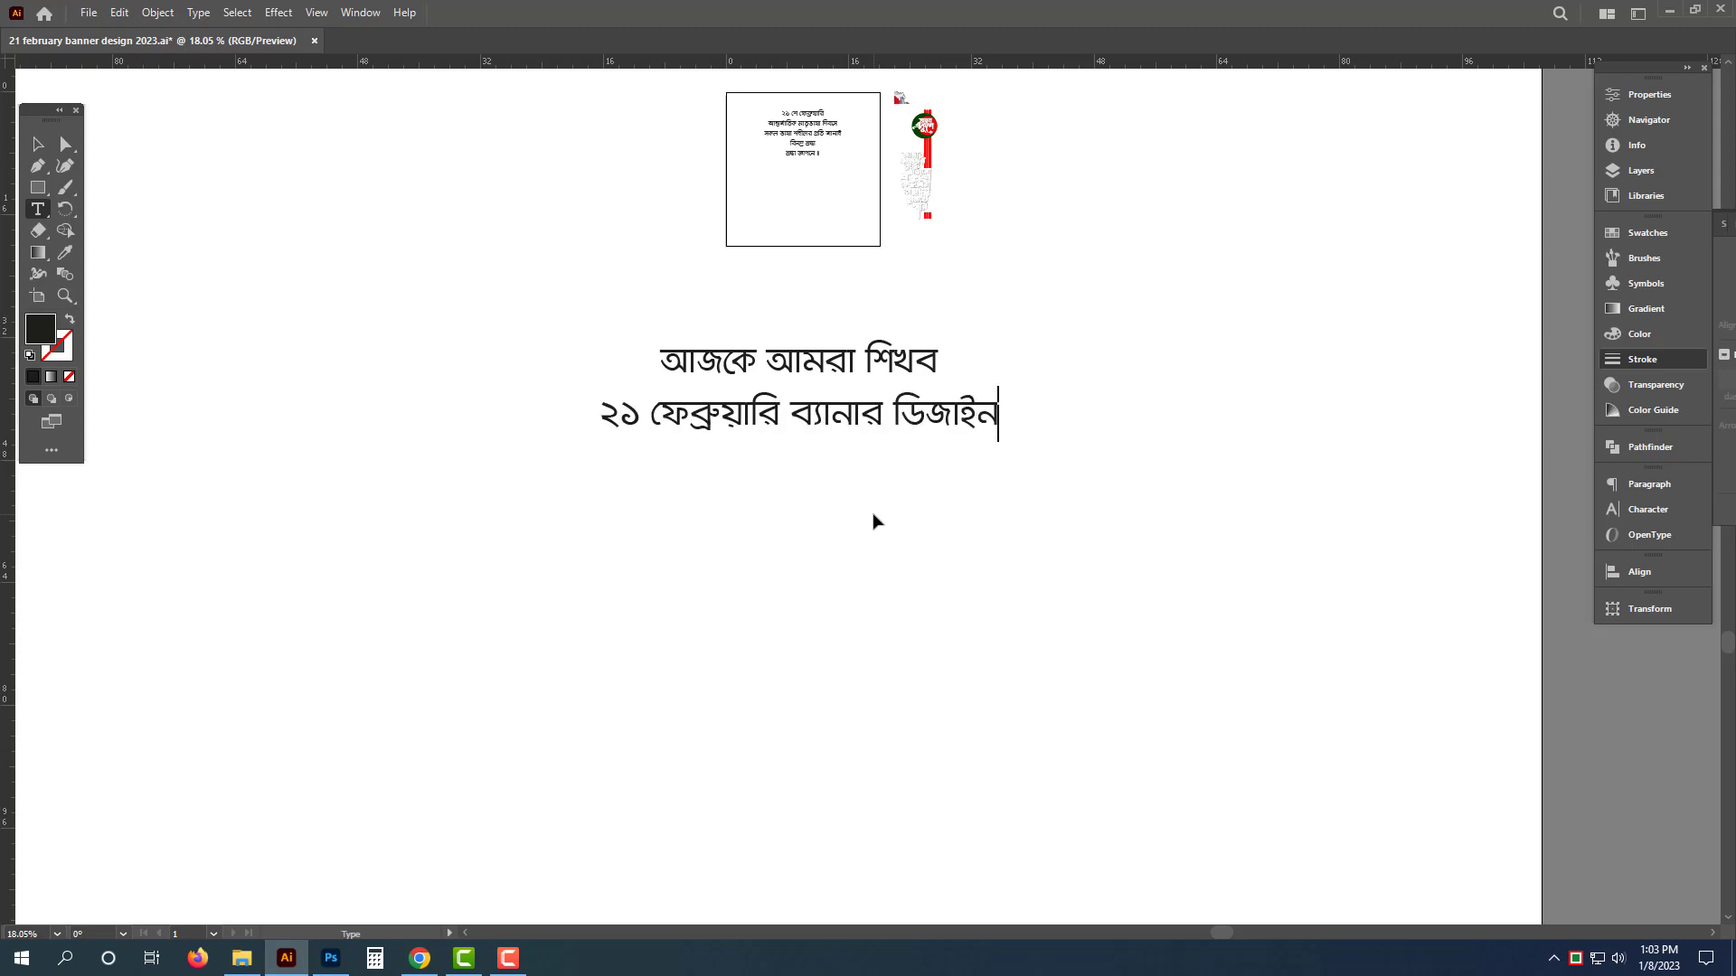
type(" সাইজ")
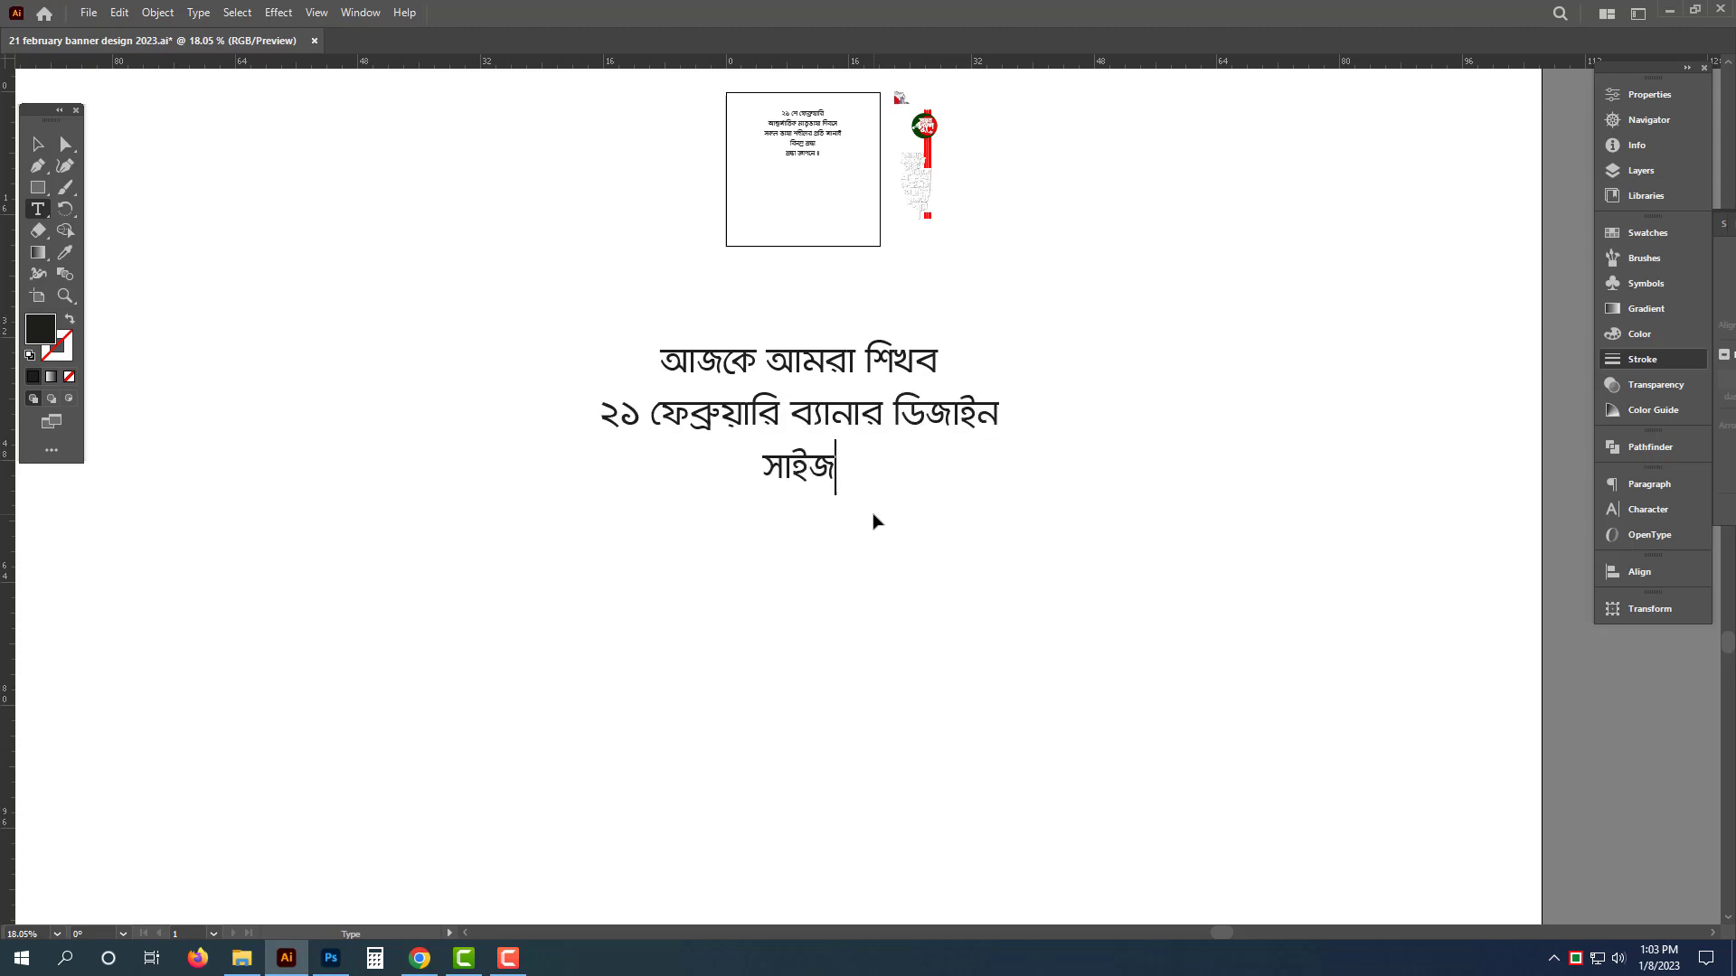
type(" ৮ফিট বা")
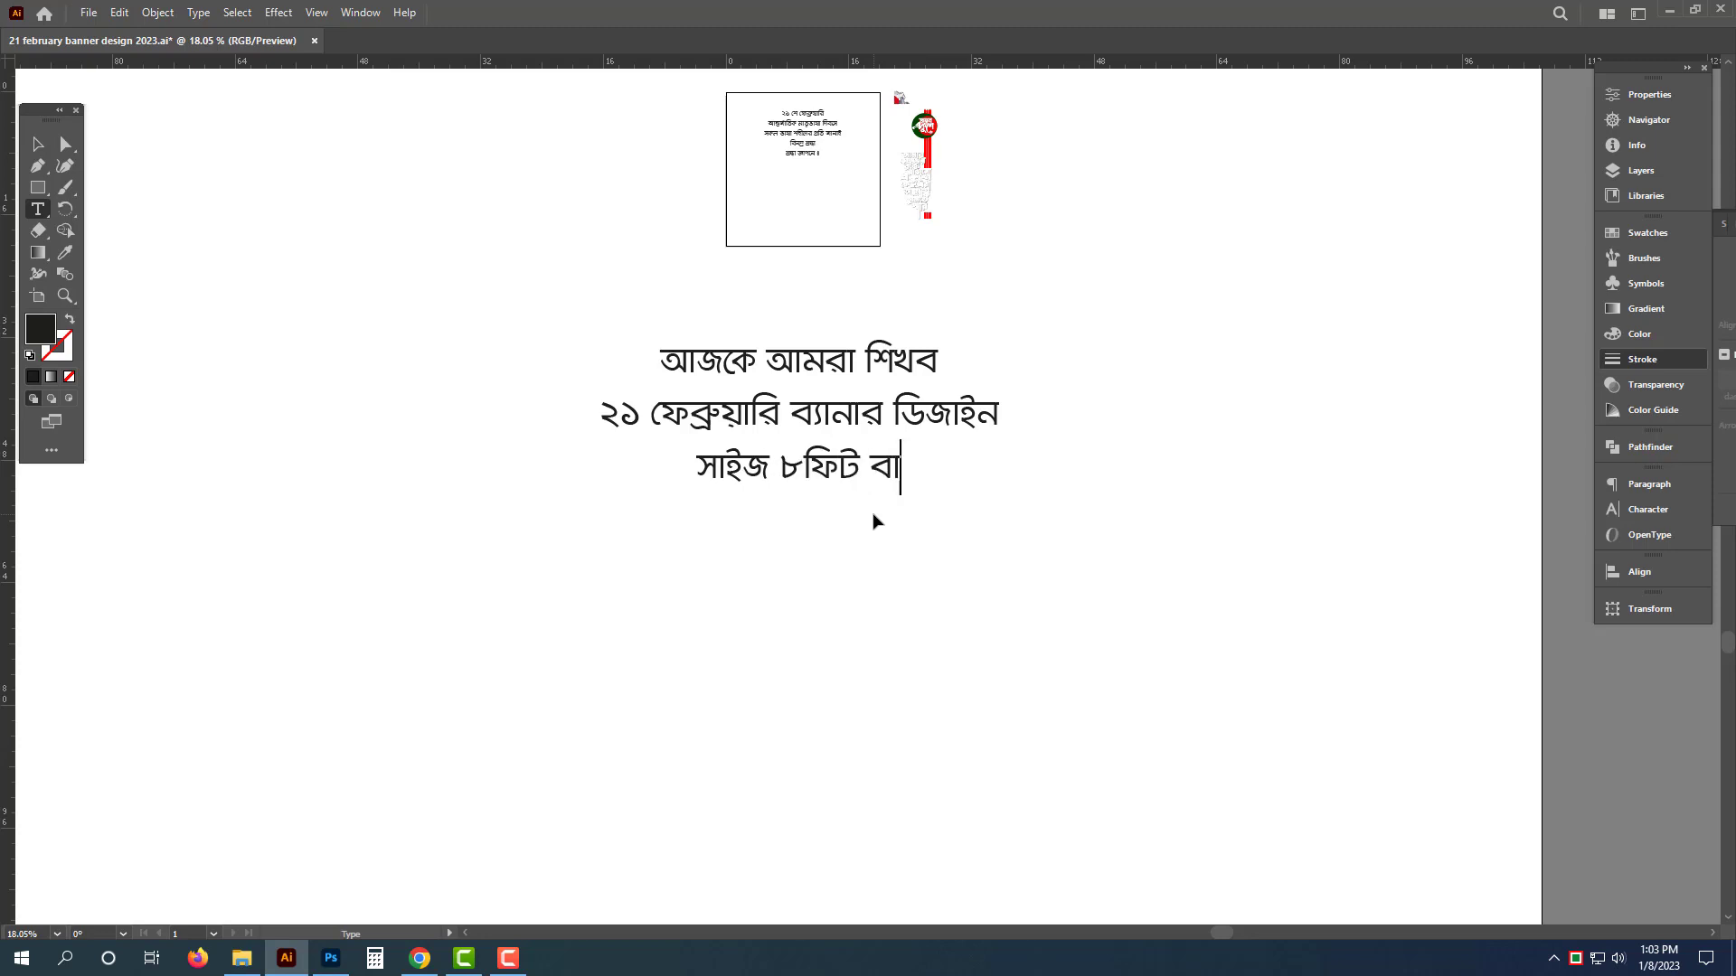
type("ই ৩ফিট")
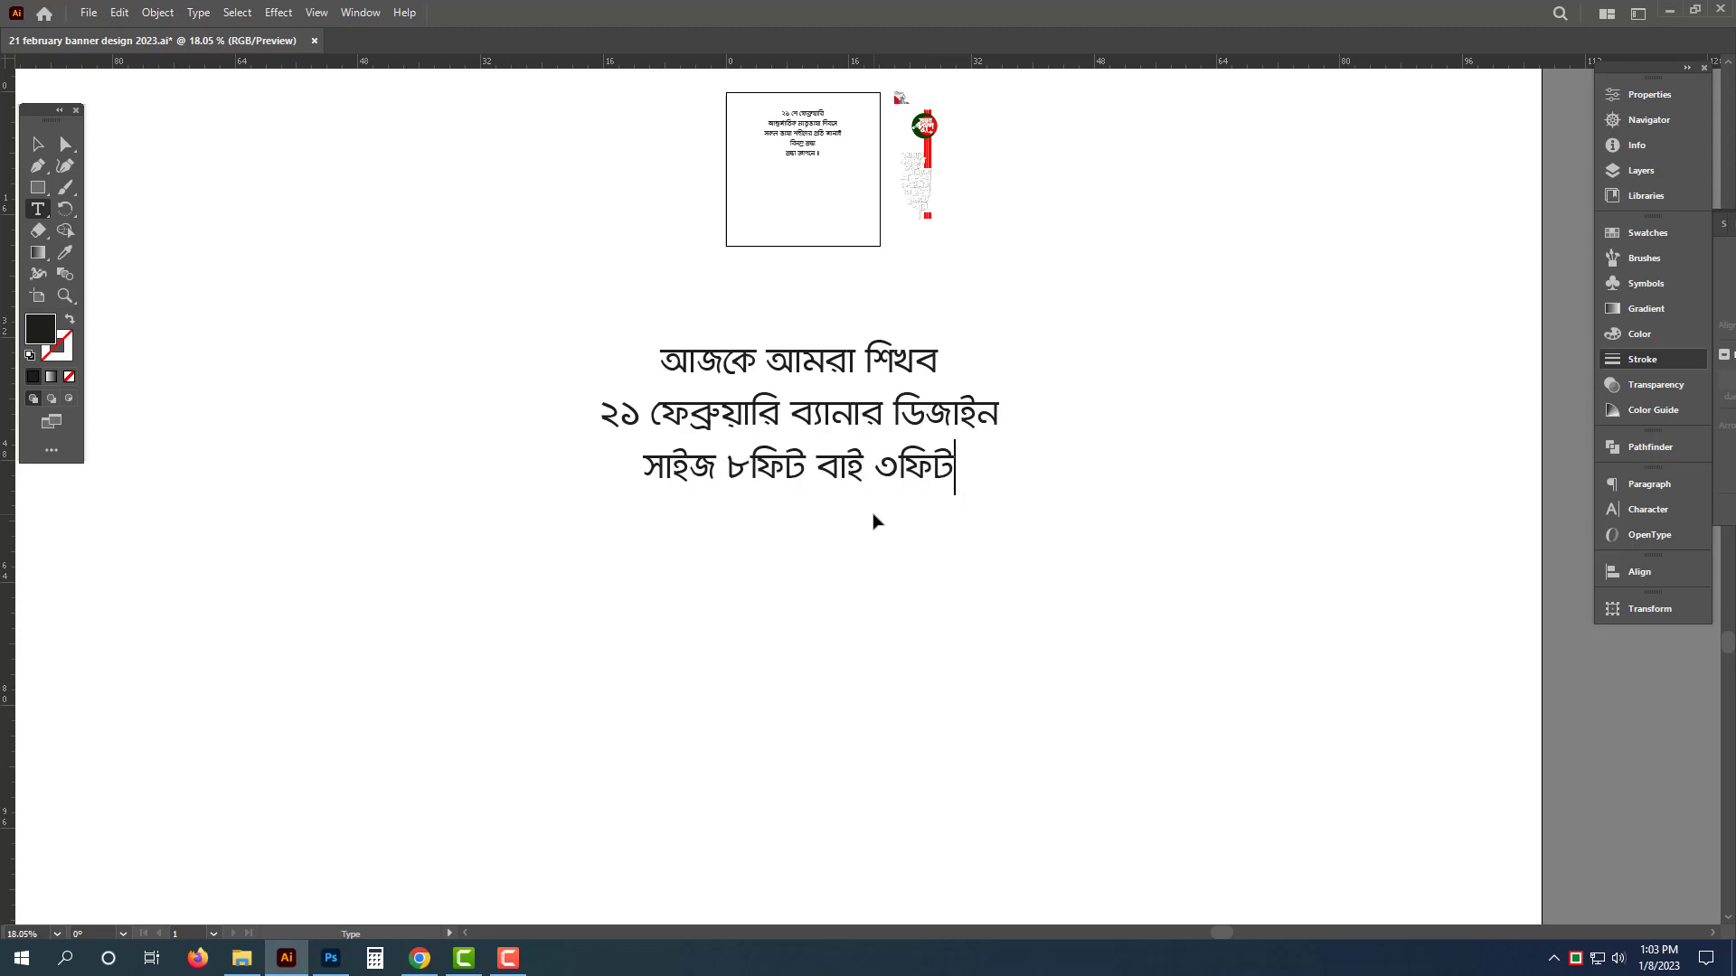
key("Escape")
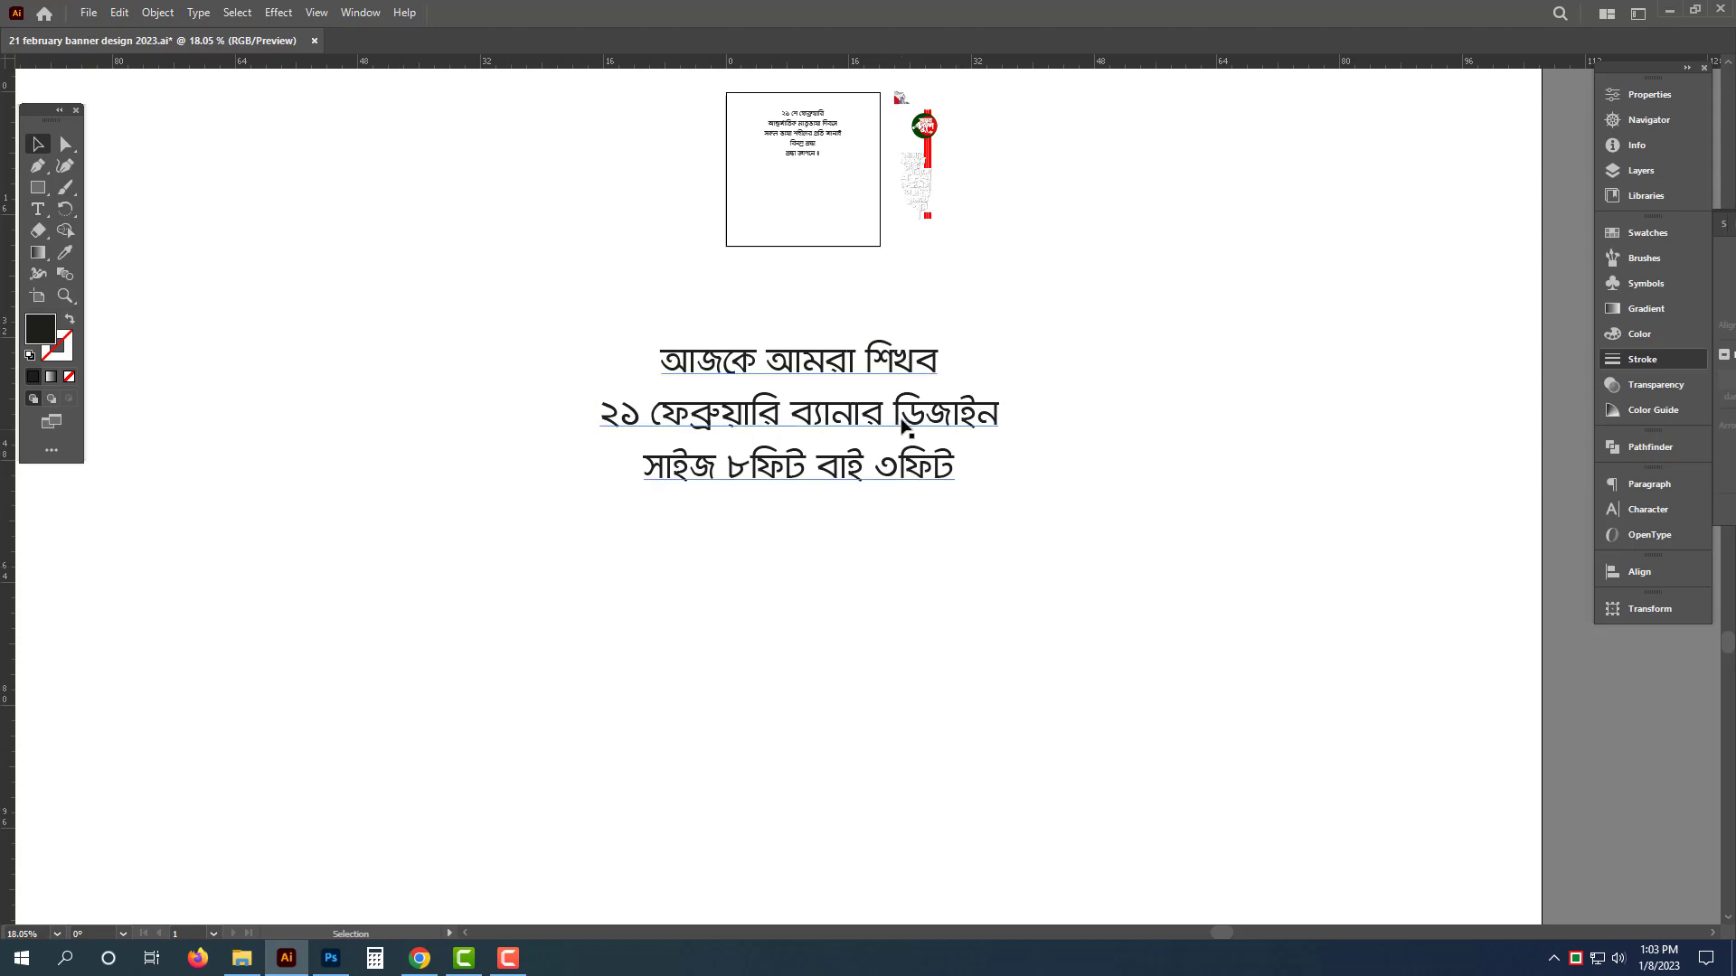
Step: Delete the three-line introductory text block from the canvas
left_click(899, 413)
left_click(935, 562)
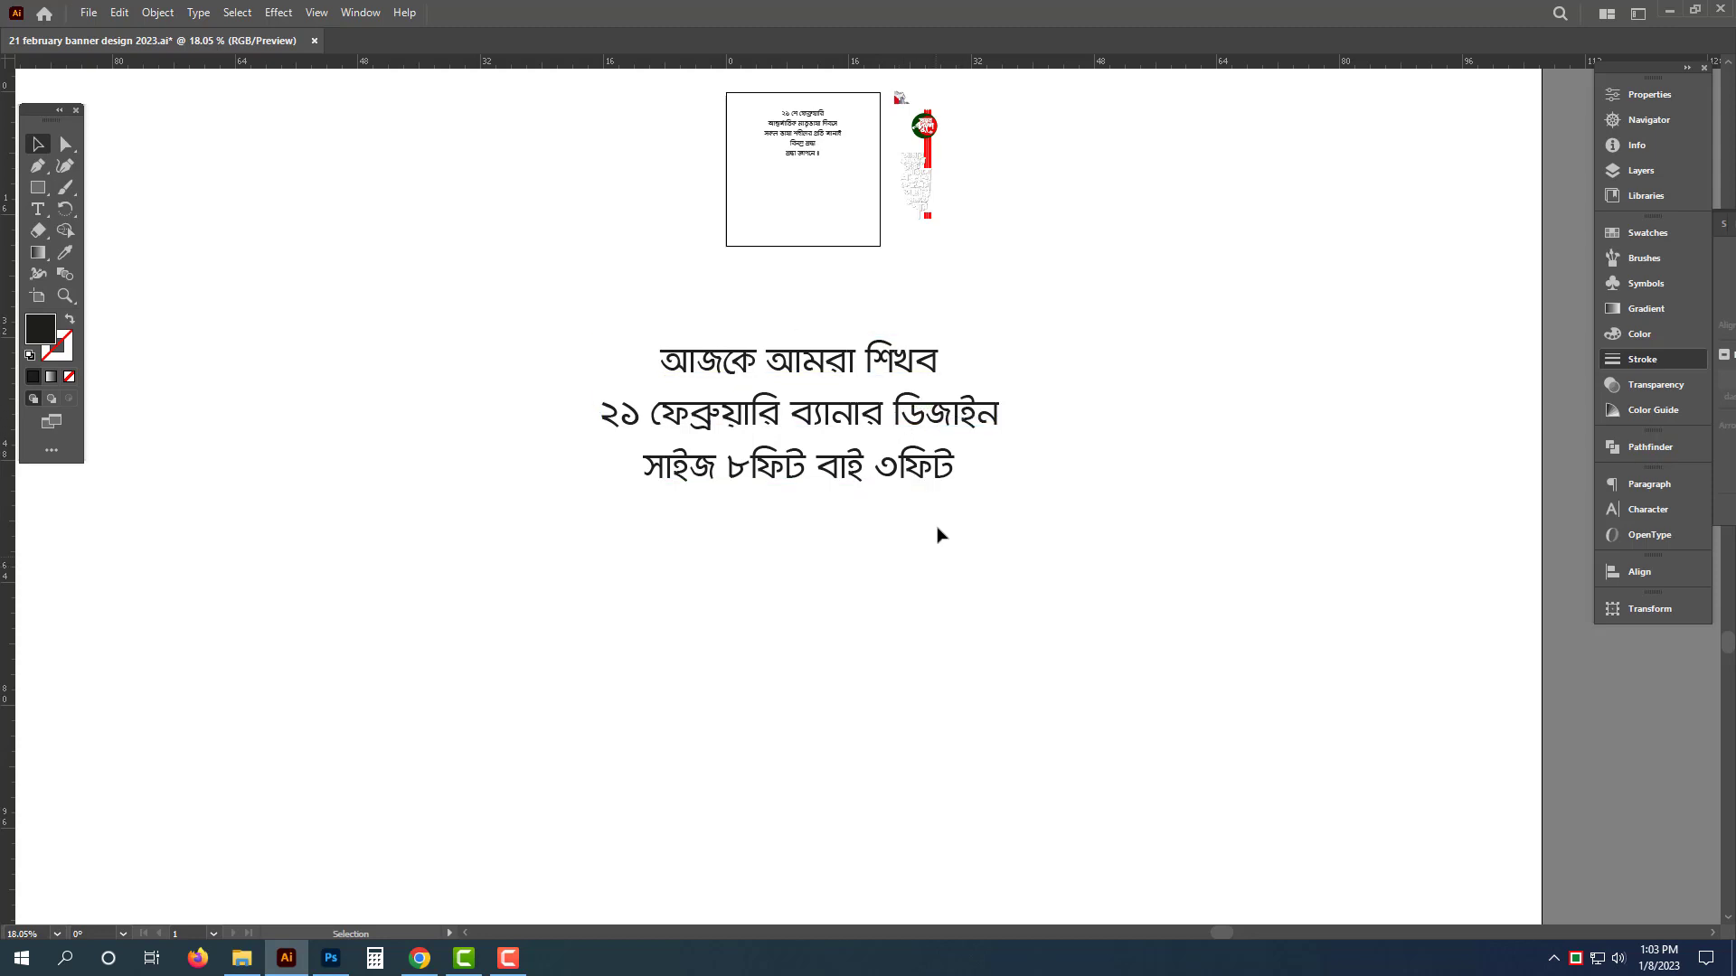
left_click(940, 472)
key("Delete")
Step: Create a rectangle 96 in wide and 36 in high below the existing artwork
left_click(38, 188)
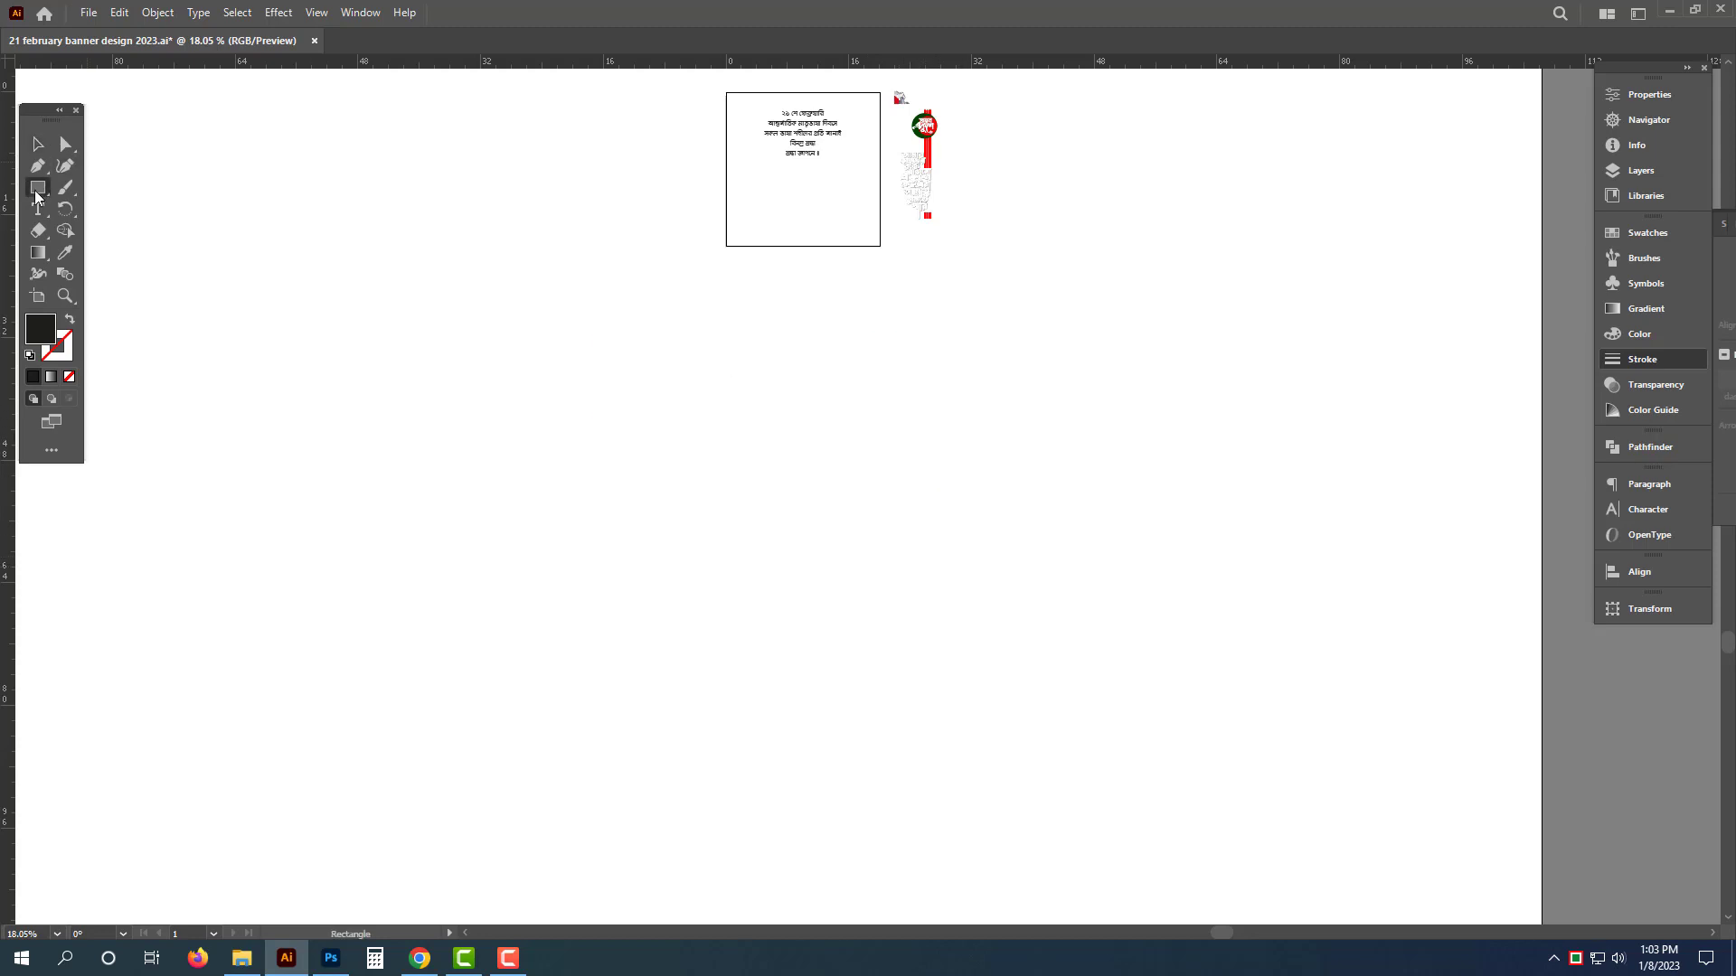
left_click(681, 423)
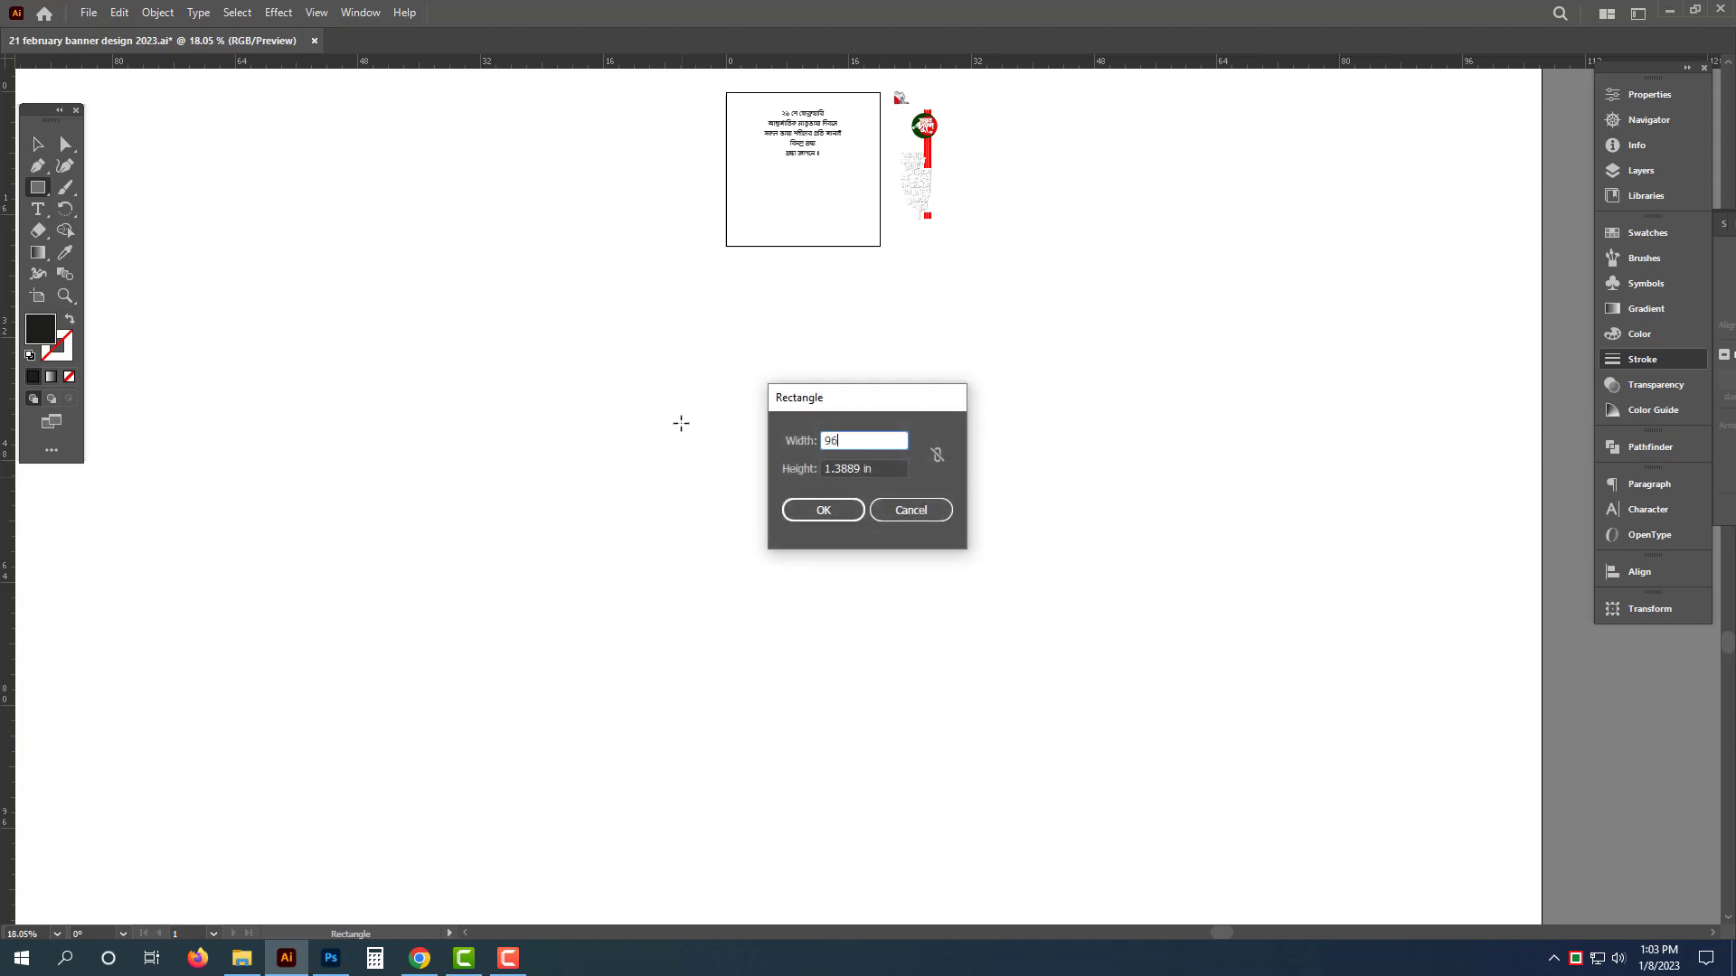
key("Tab")
type("3")
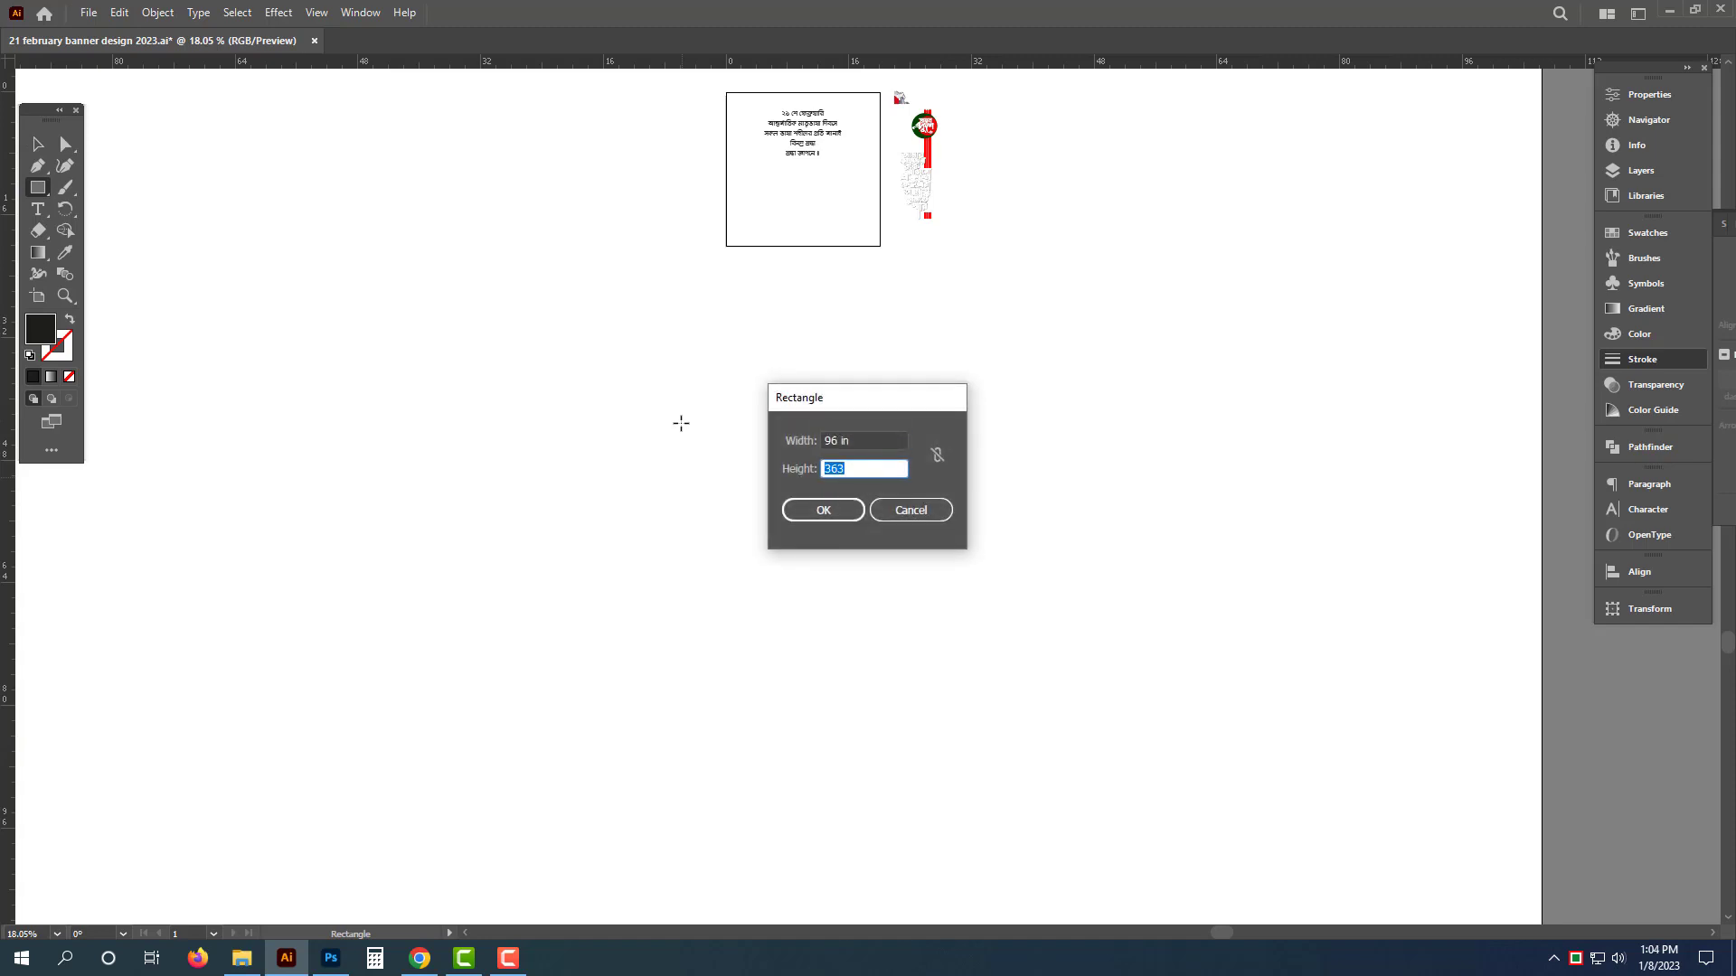
type("6")
key("Return")
Step: Move the rectangle up below the square text frame, add a vertical guide near its middle, and nudge the rectangle until it is centred on the guide
key("i")
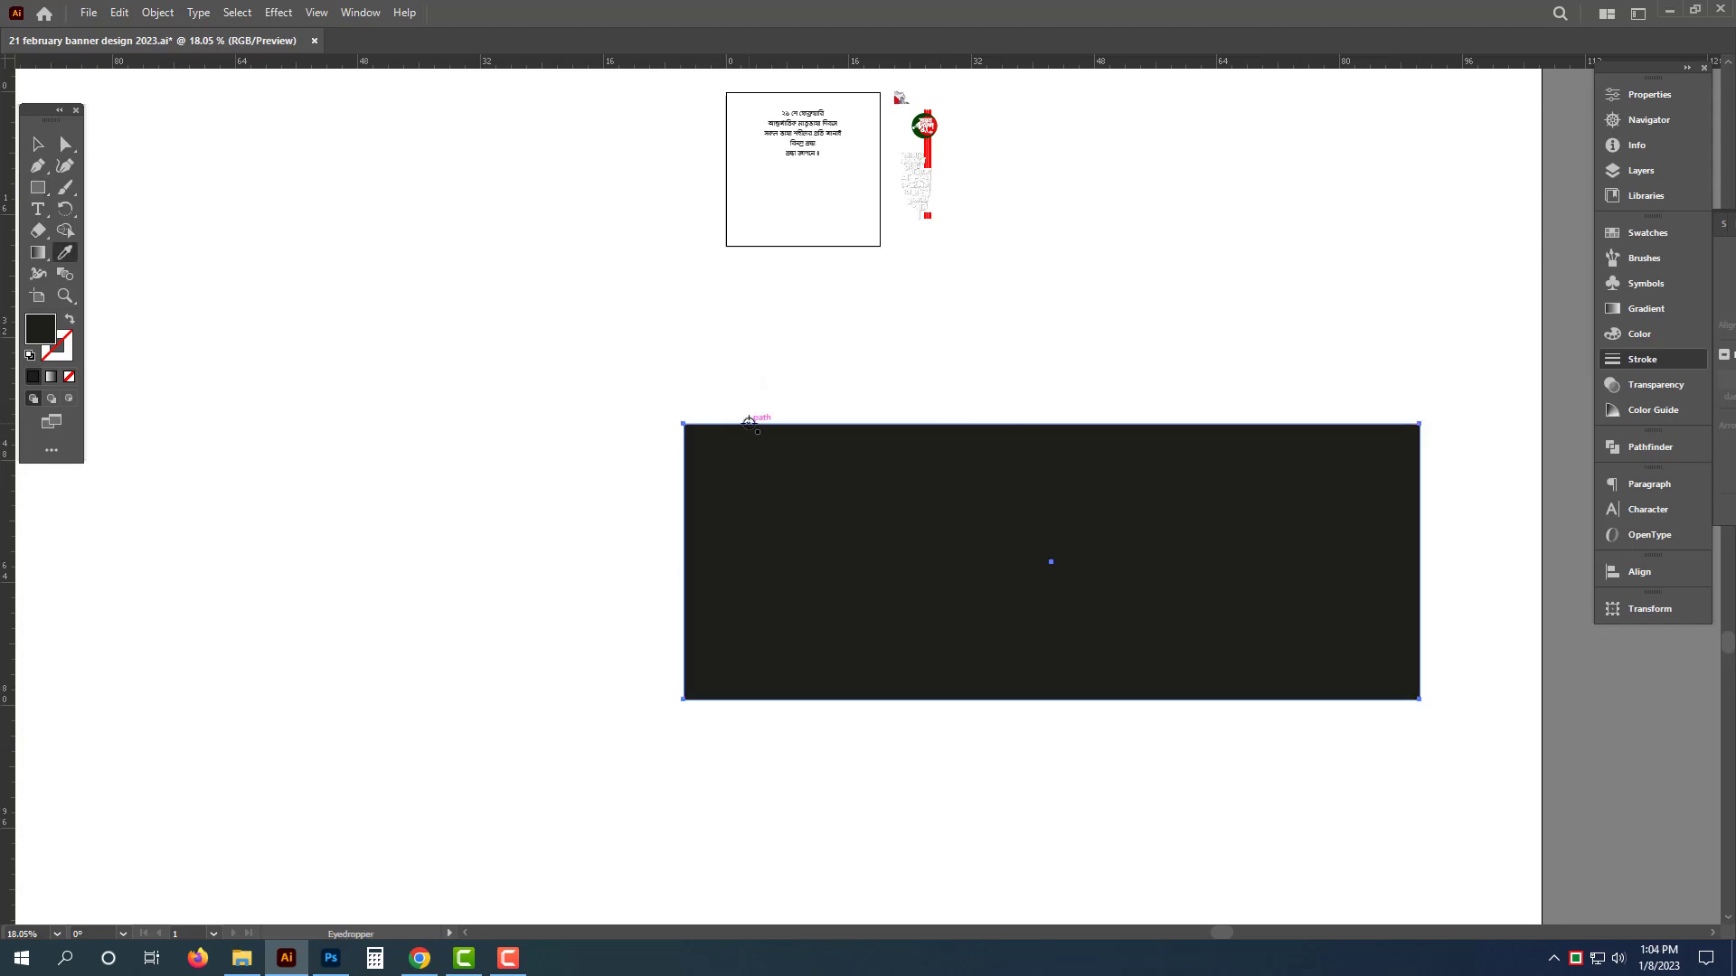
left_click_drag(1143, 533, 883, 411)
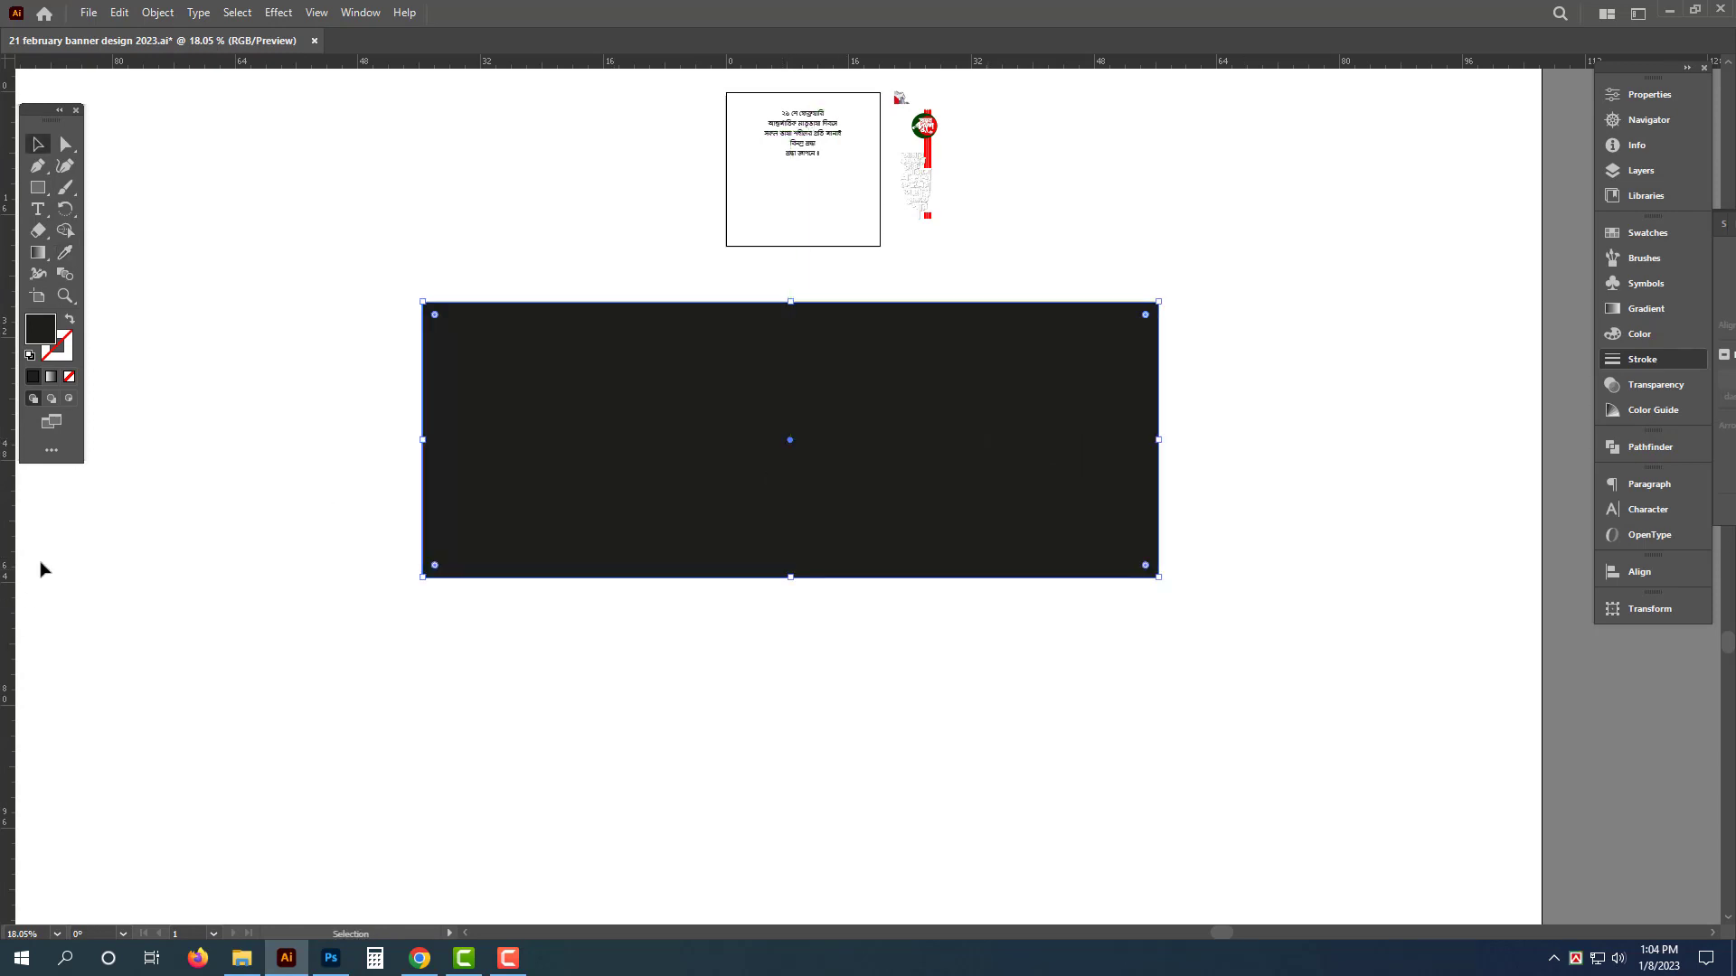
left_click_drag(9, 561, 914, 531)
key("z")
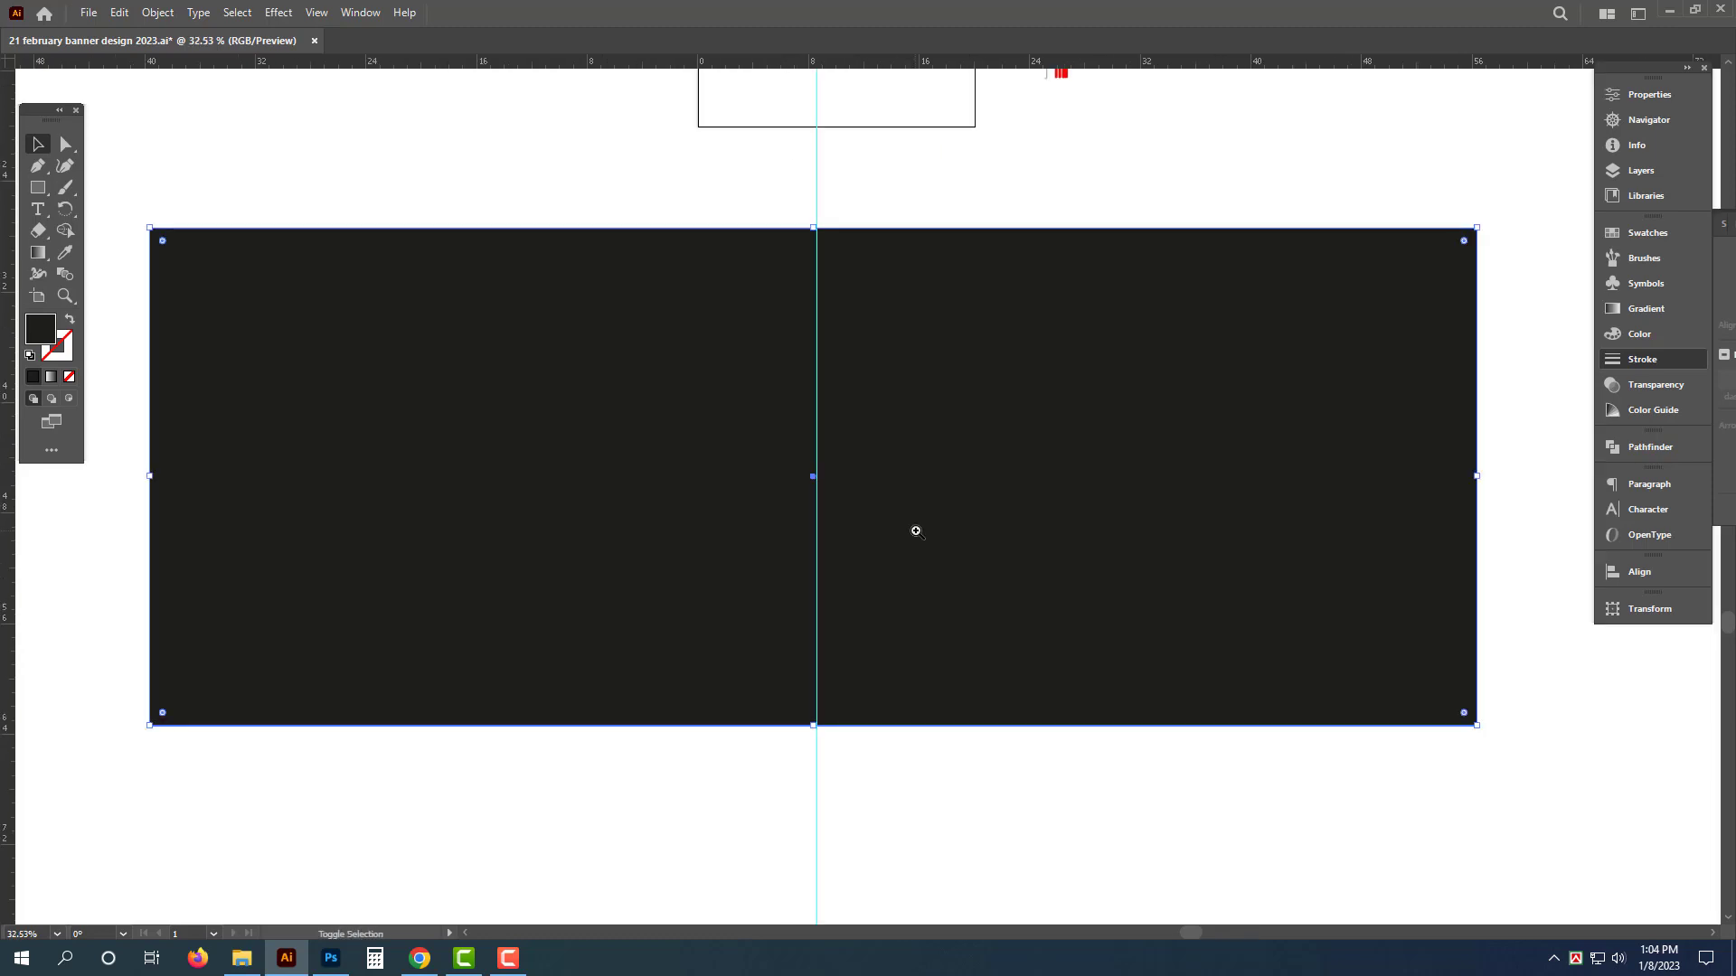
key("Right")
key("Right")
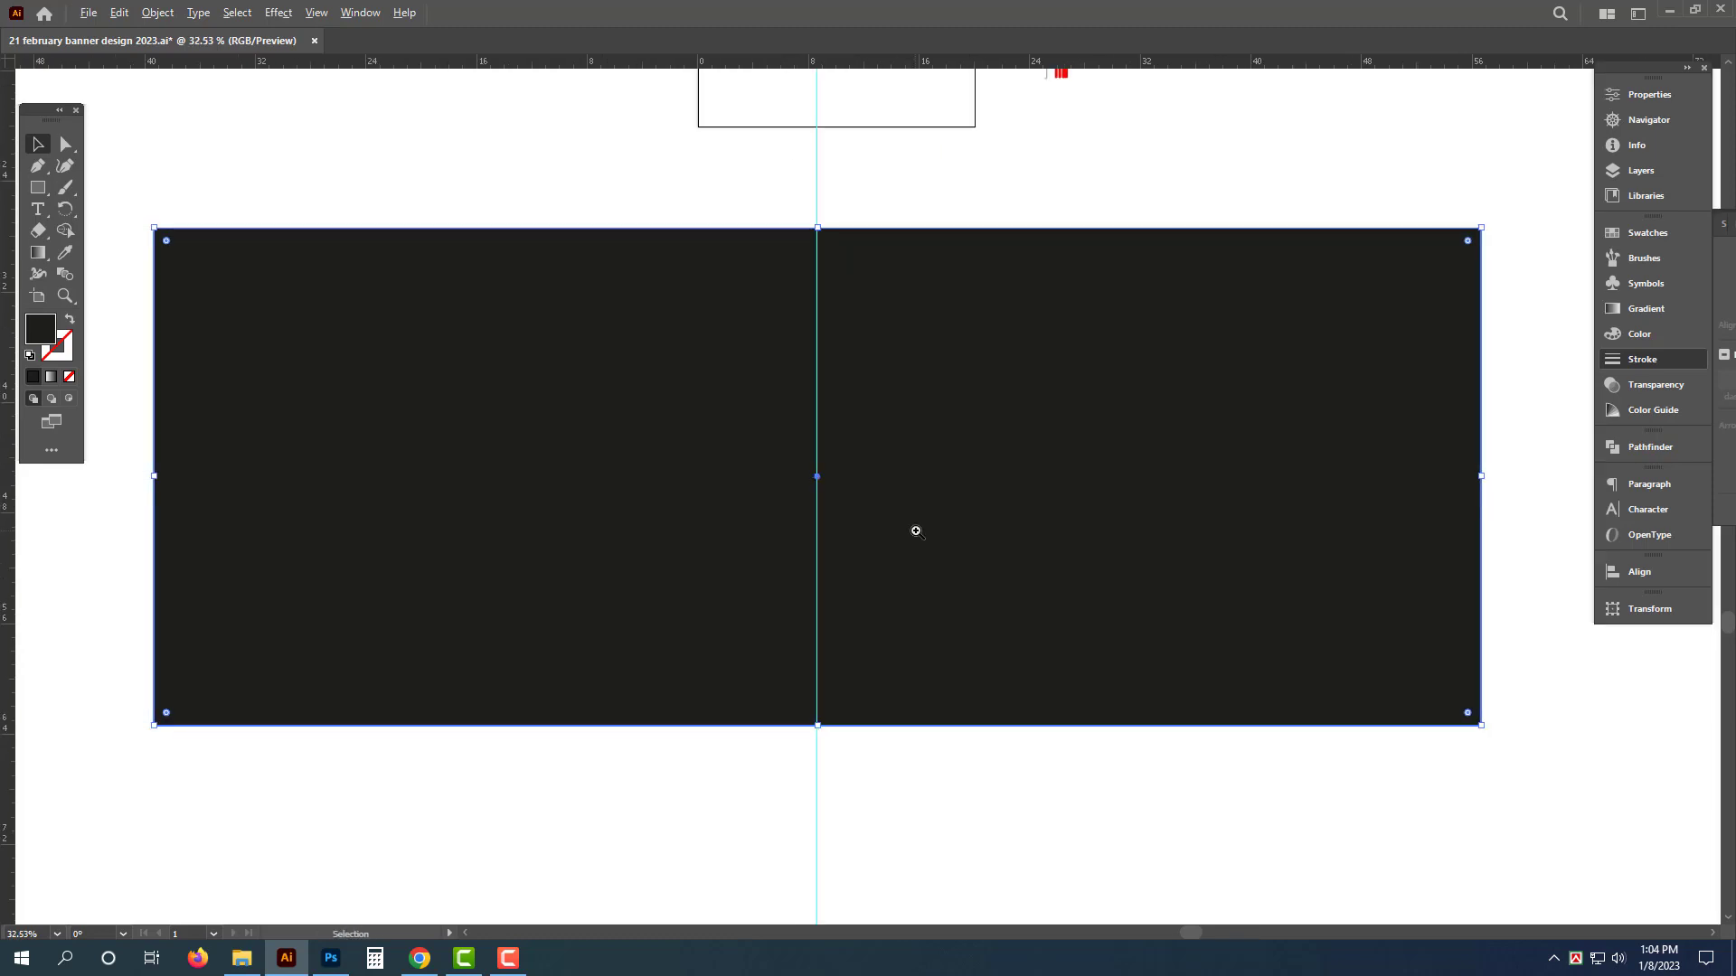
Step: Offset the rectangle's path inward by -1 in with miter joins
key("alt+o")
key("p")
mouse_move(352, 445)
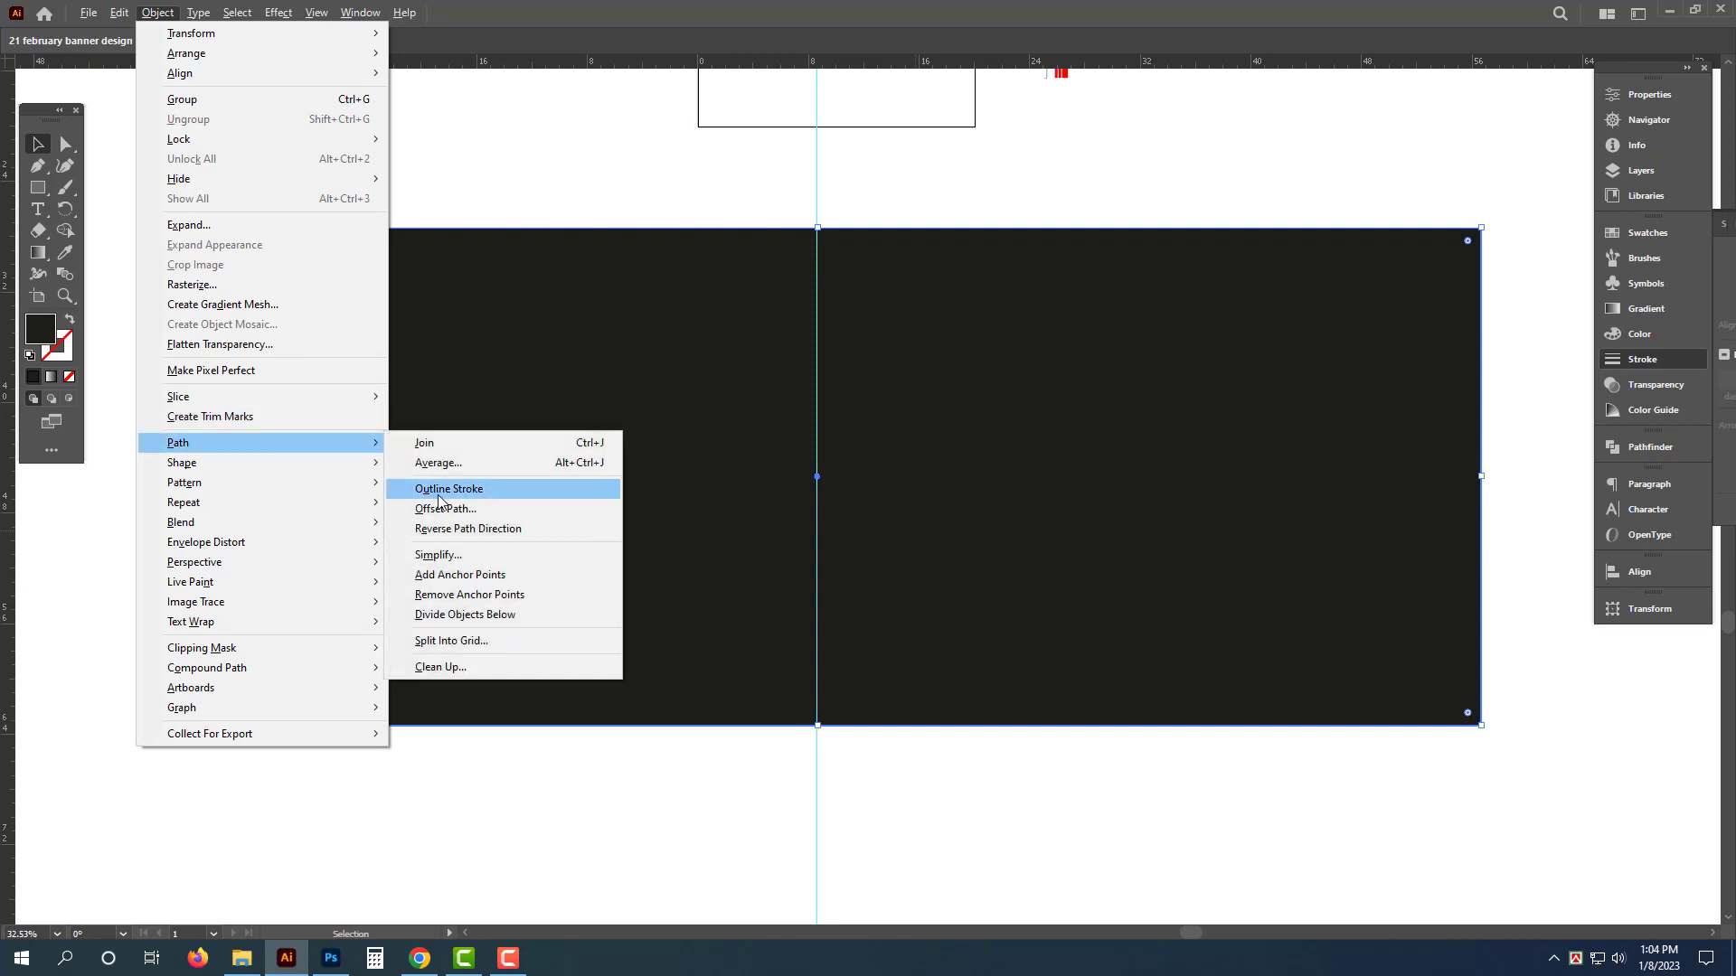
left_click(443, 507)
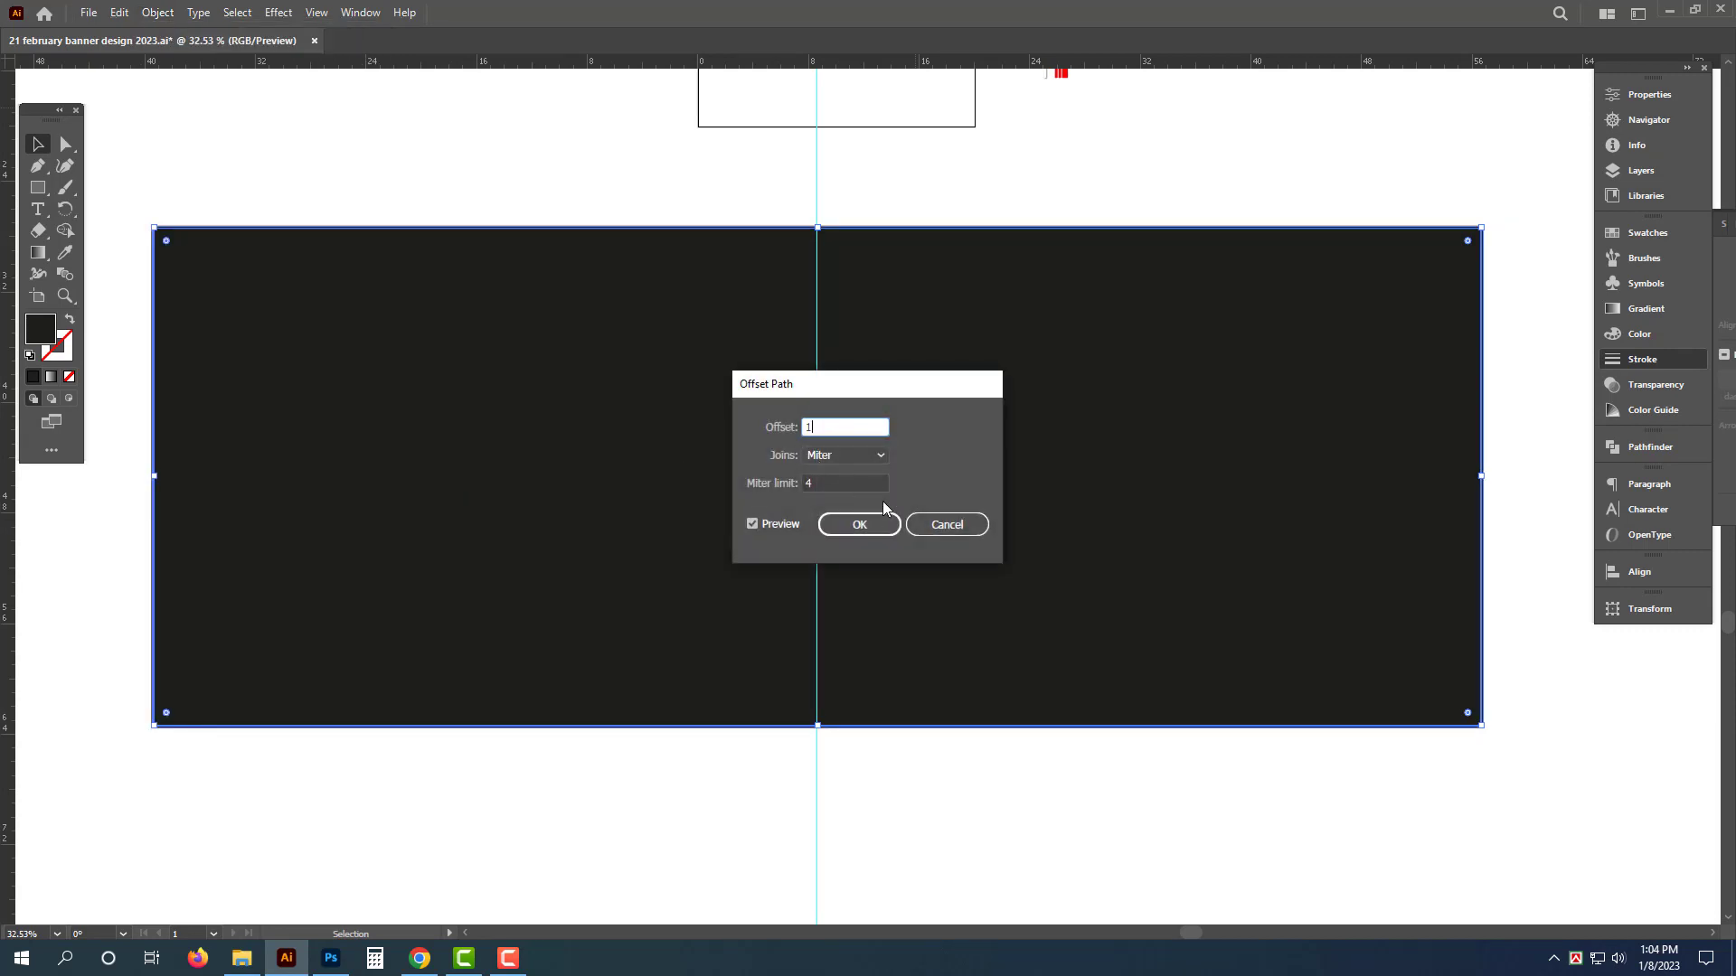
type("-1")
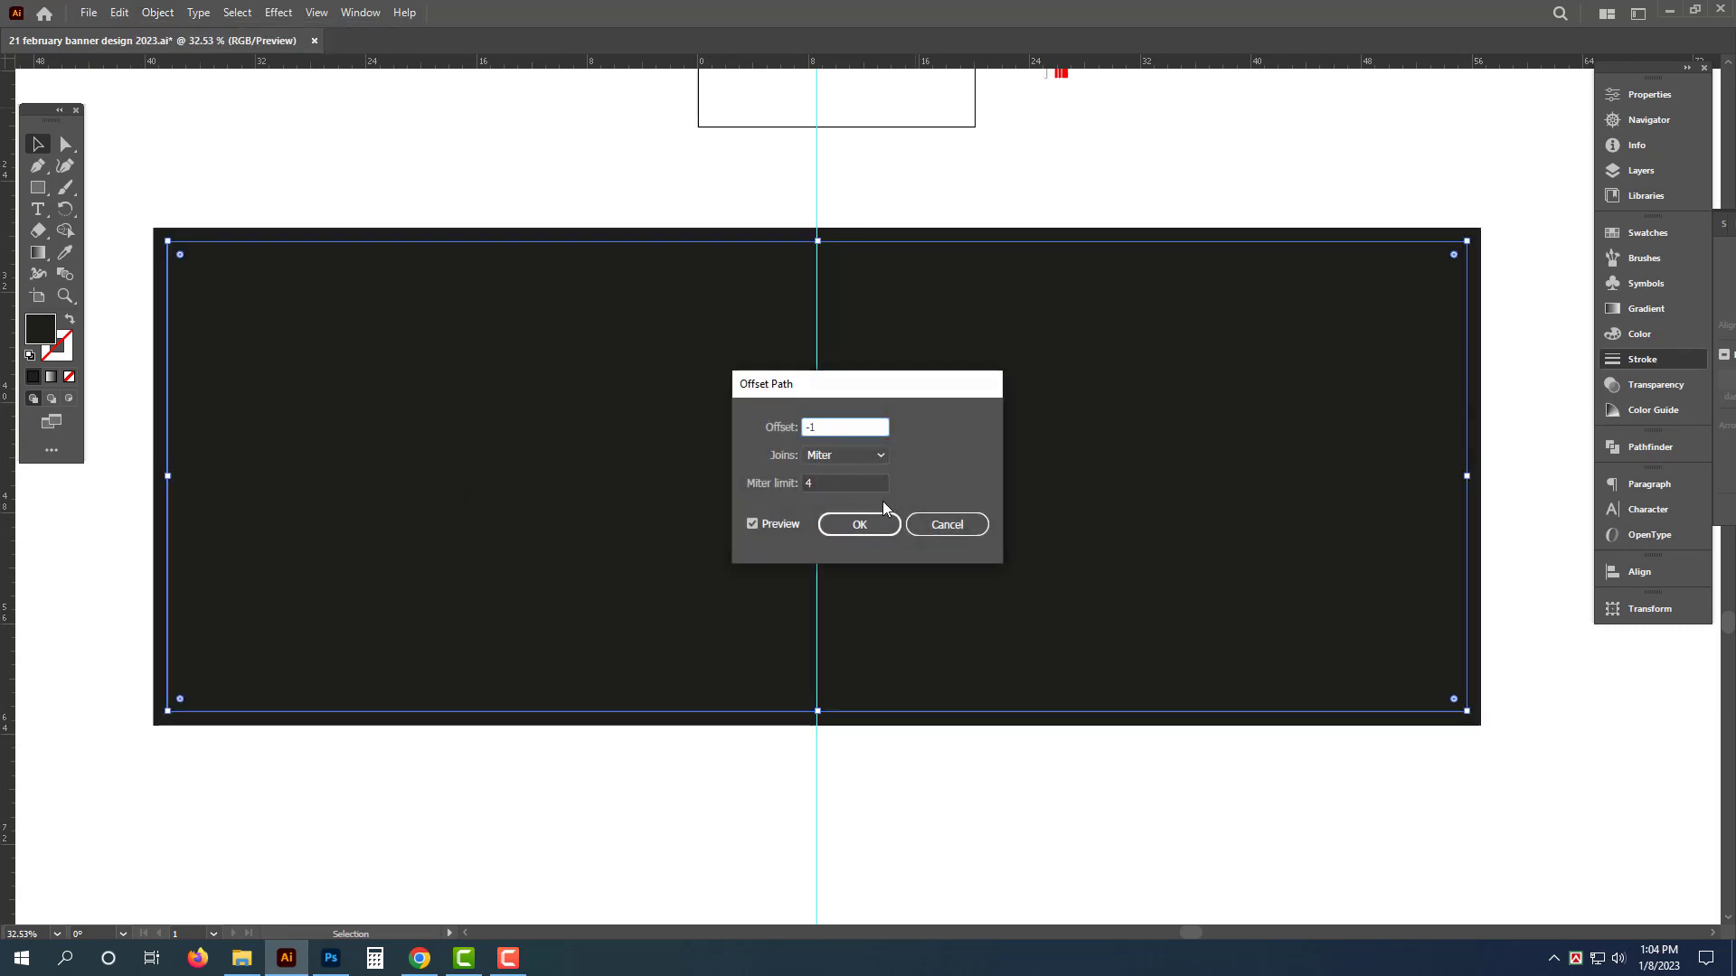
key("Return")
Step: Give the inner rectangle a stroke with no fill, keeping the outer rectangle filled without a stroke
left_click(823, 230)
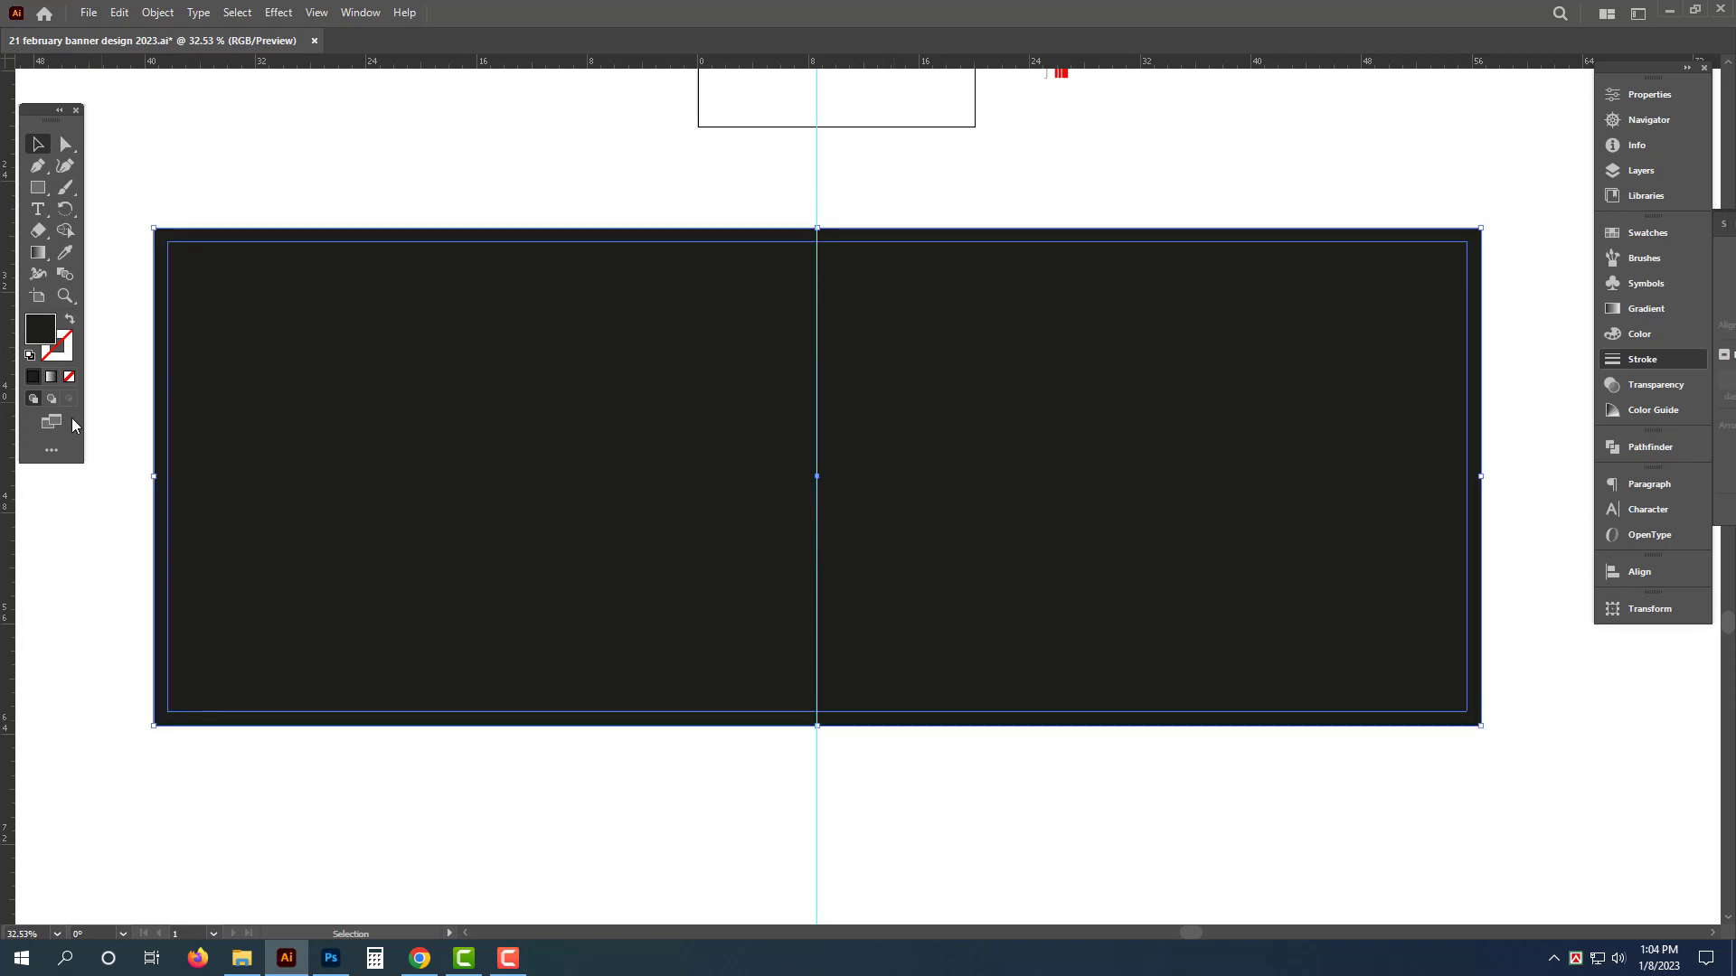
left_click(70, 322)
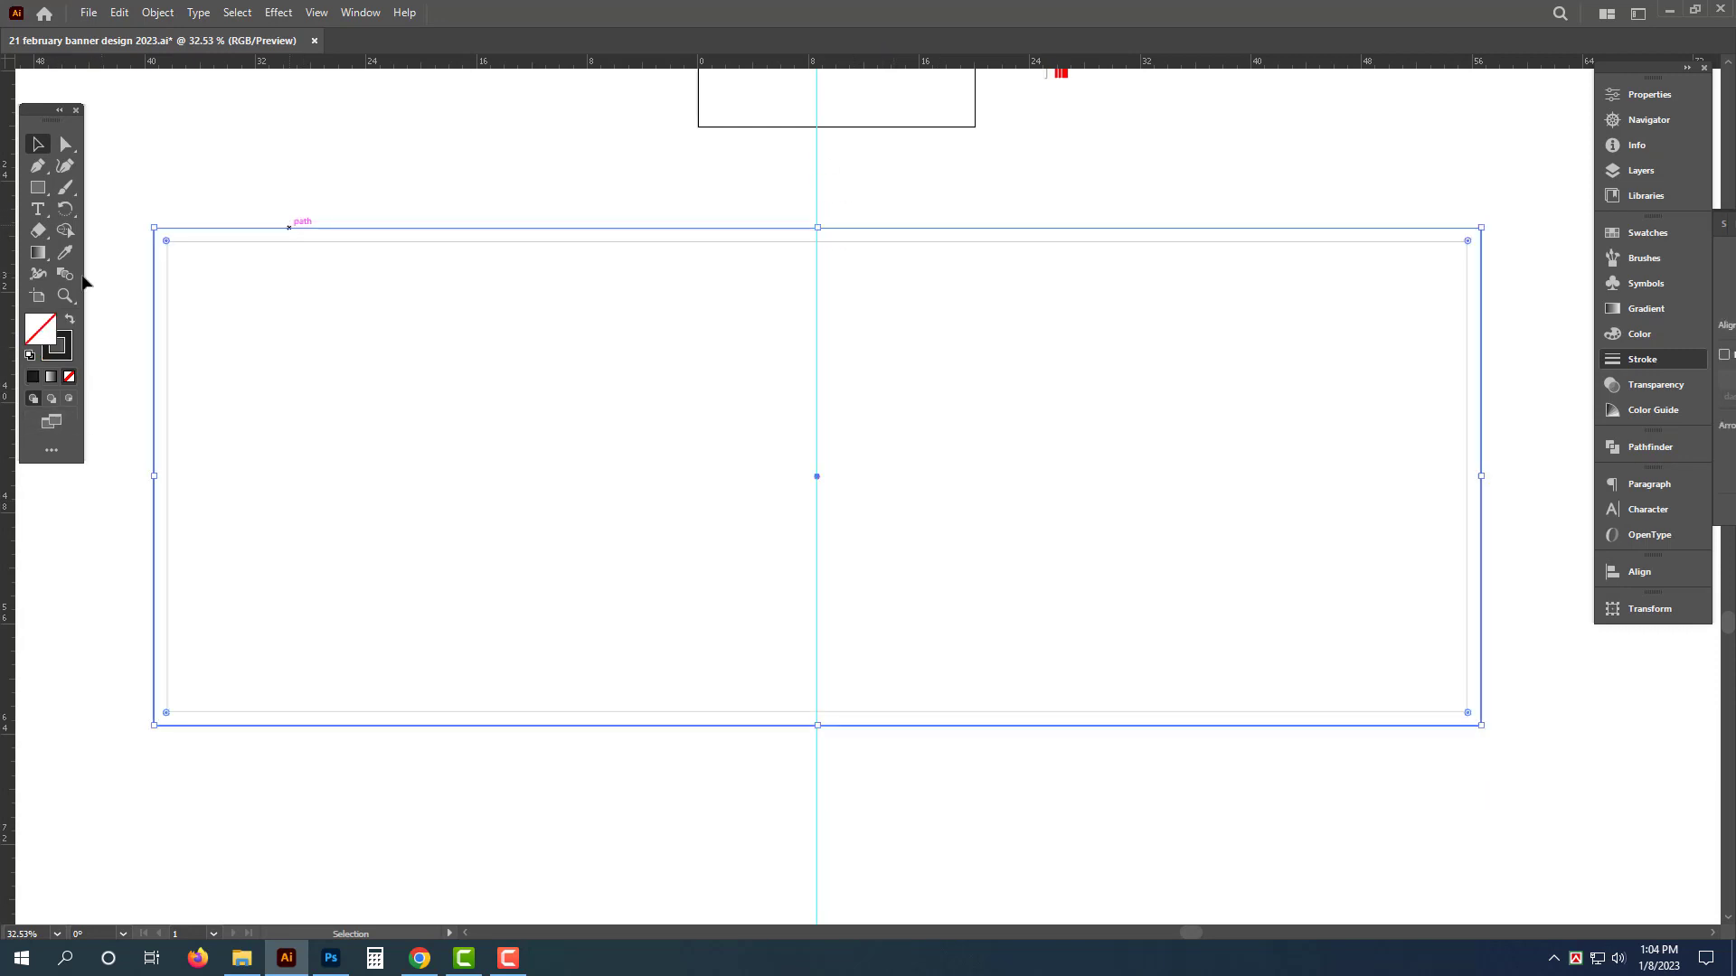
left_click(70, 322)
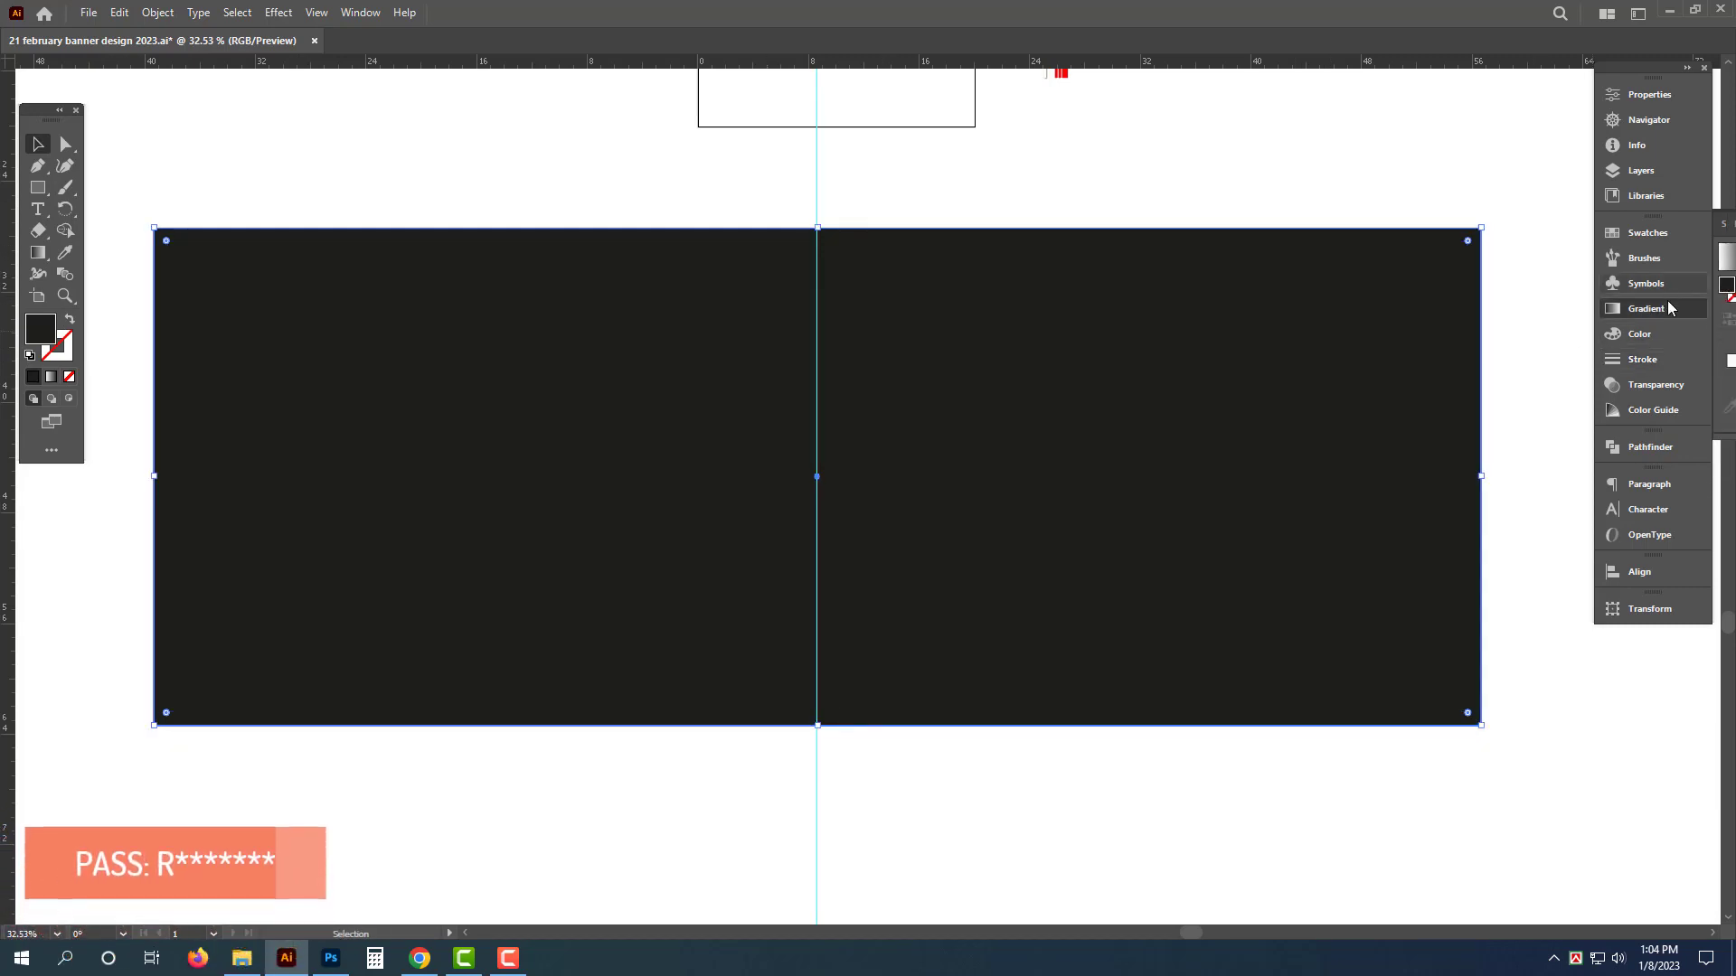
Step: Fill the outer rectangle with a white-to-black linear gradient, with the white stop at about 49% and the angle at 70°
left_click(1652, 310)
left_click(1403, 257)
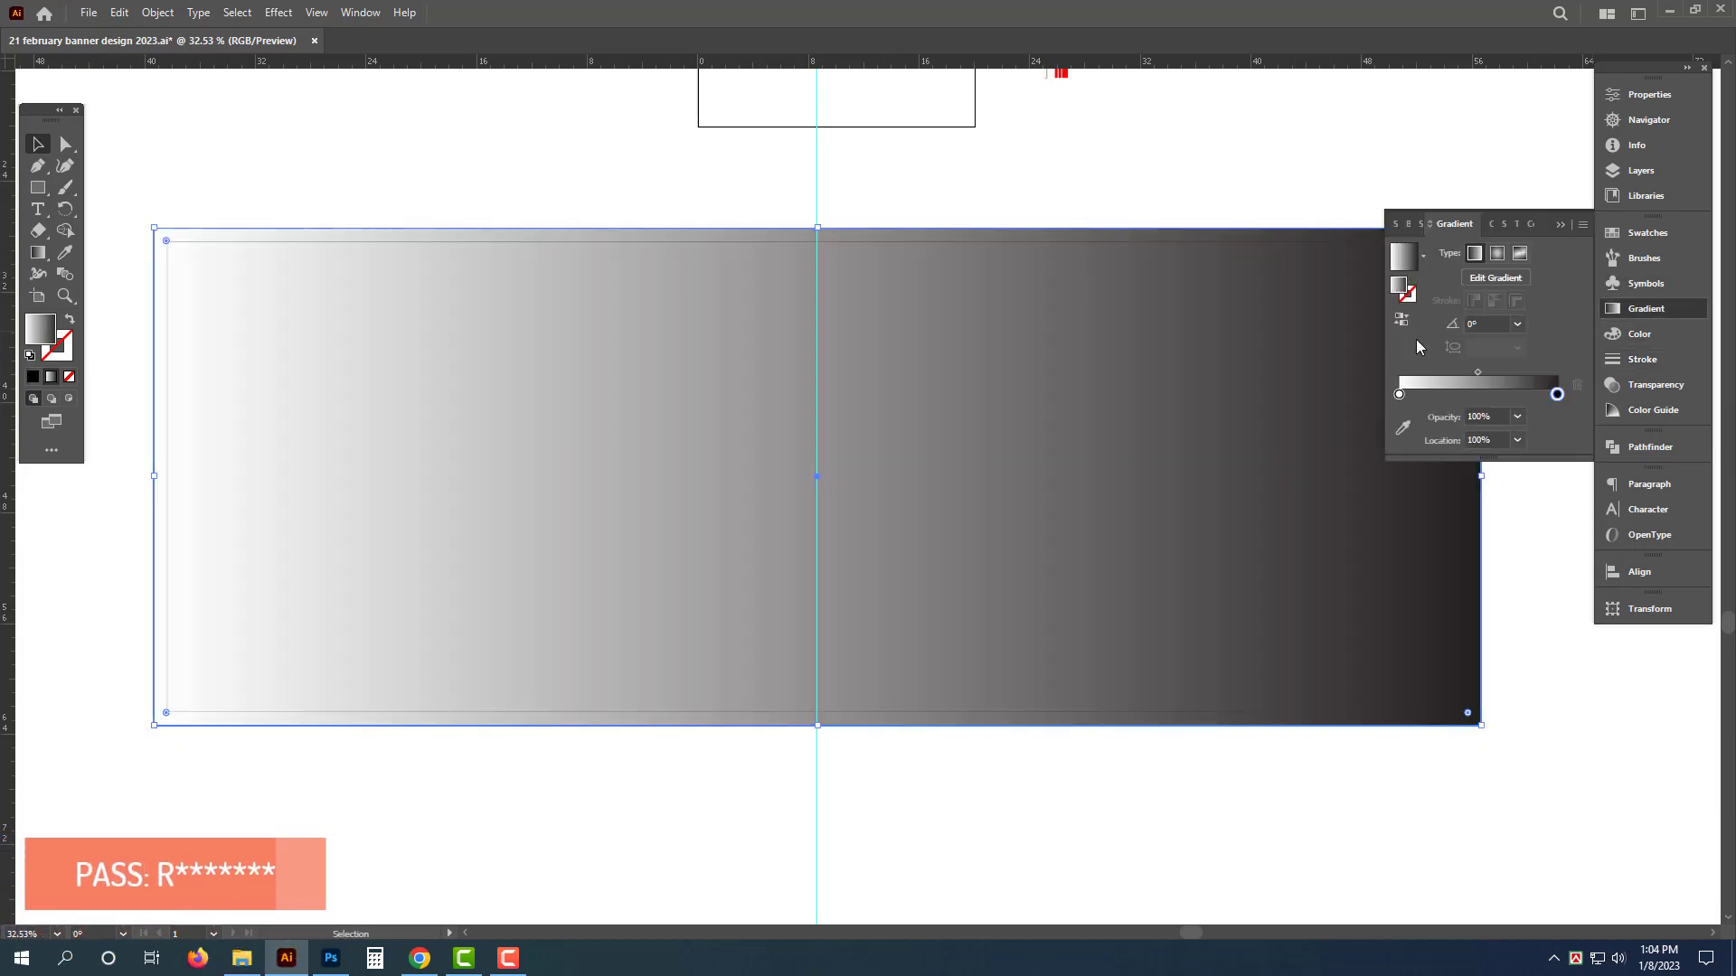
left_click_drag(1399, 395, 1477, 395)
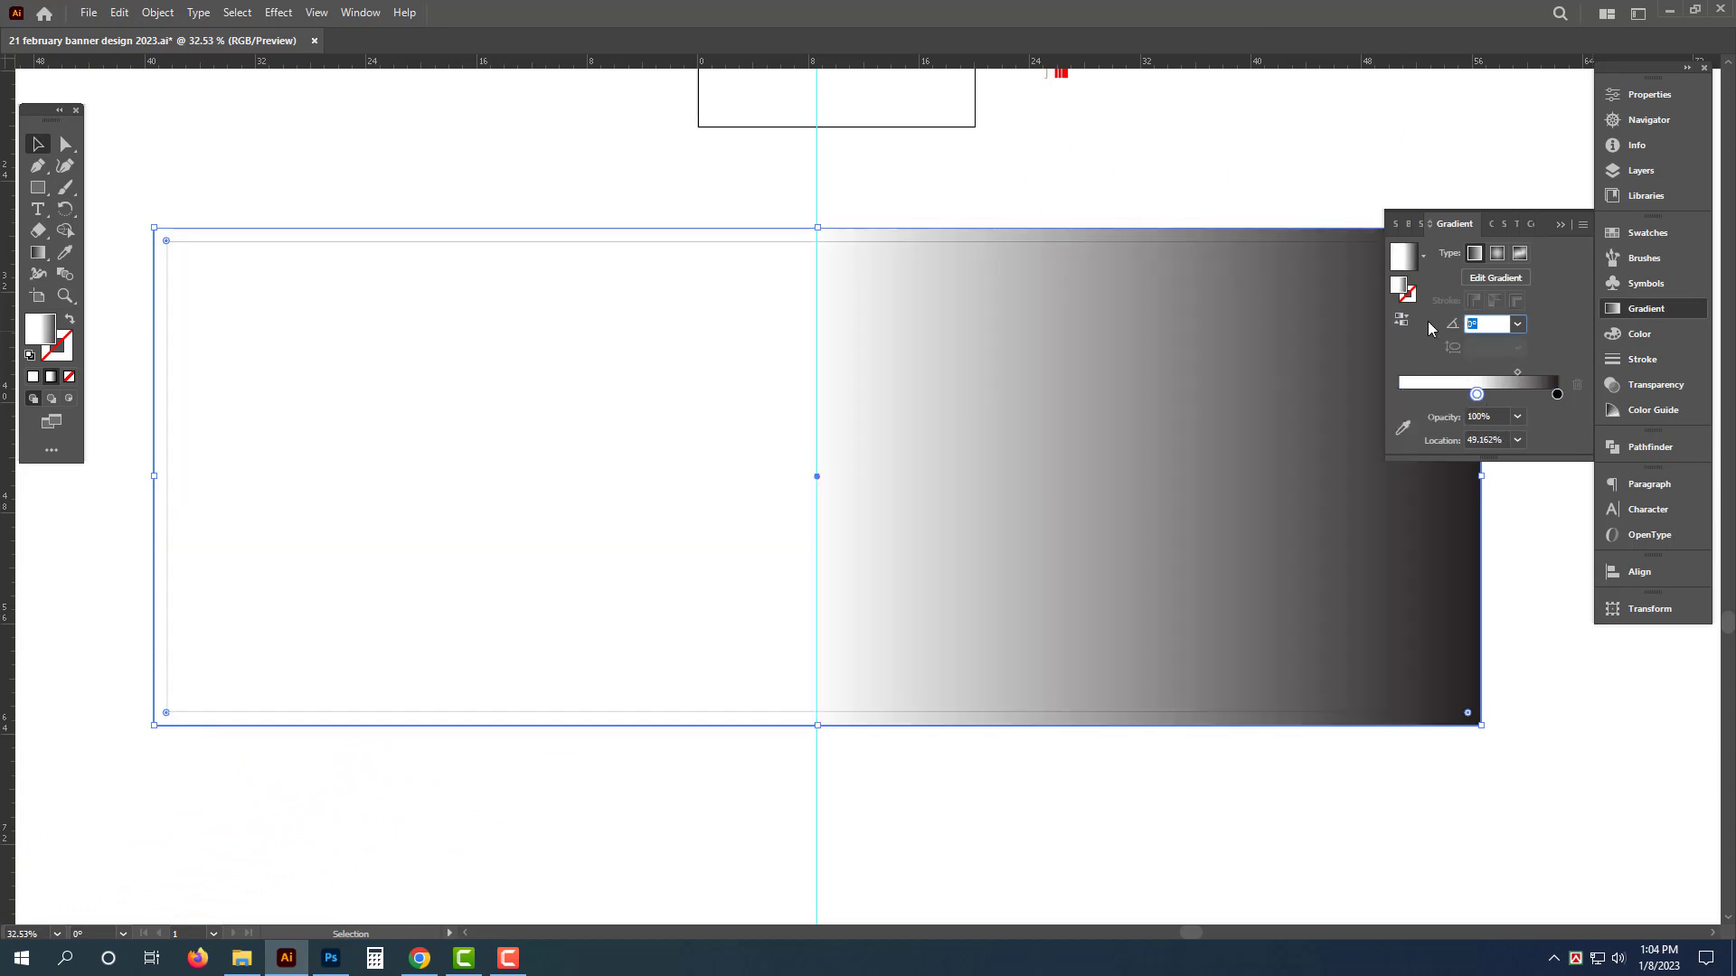
type("70")
key("Return")
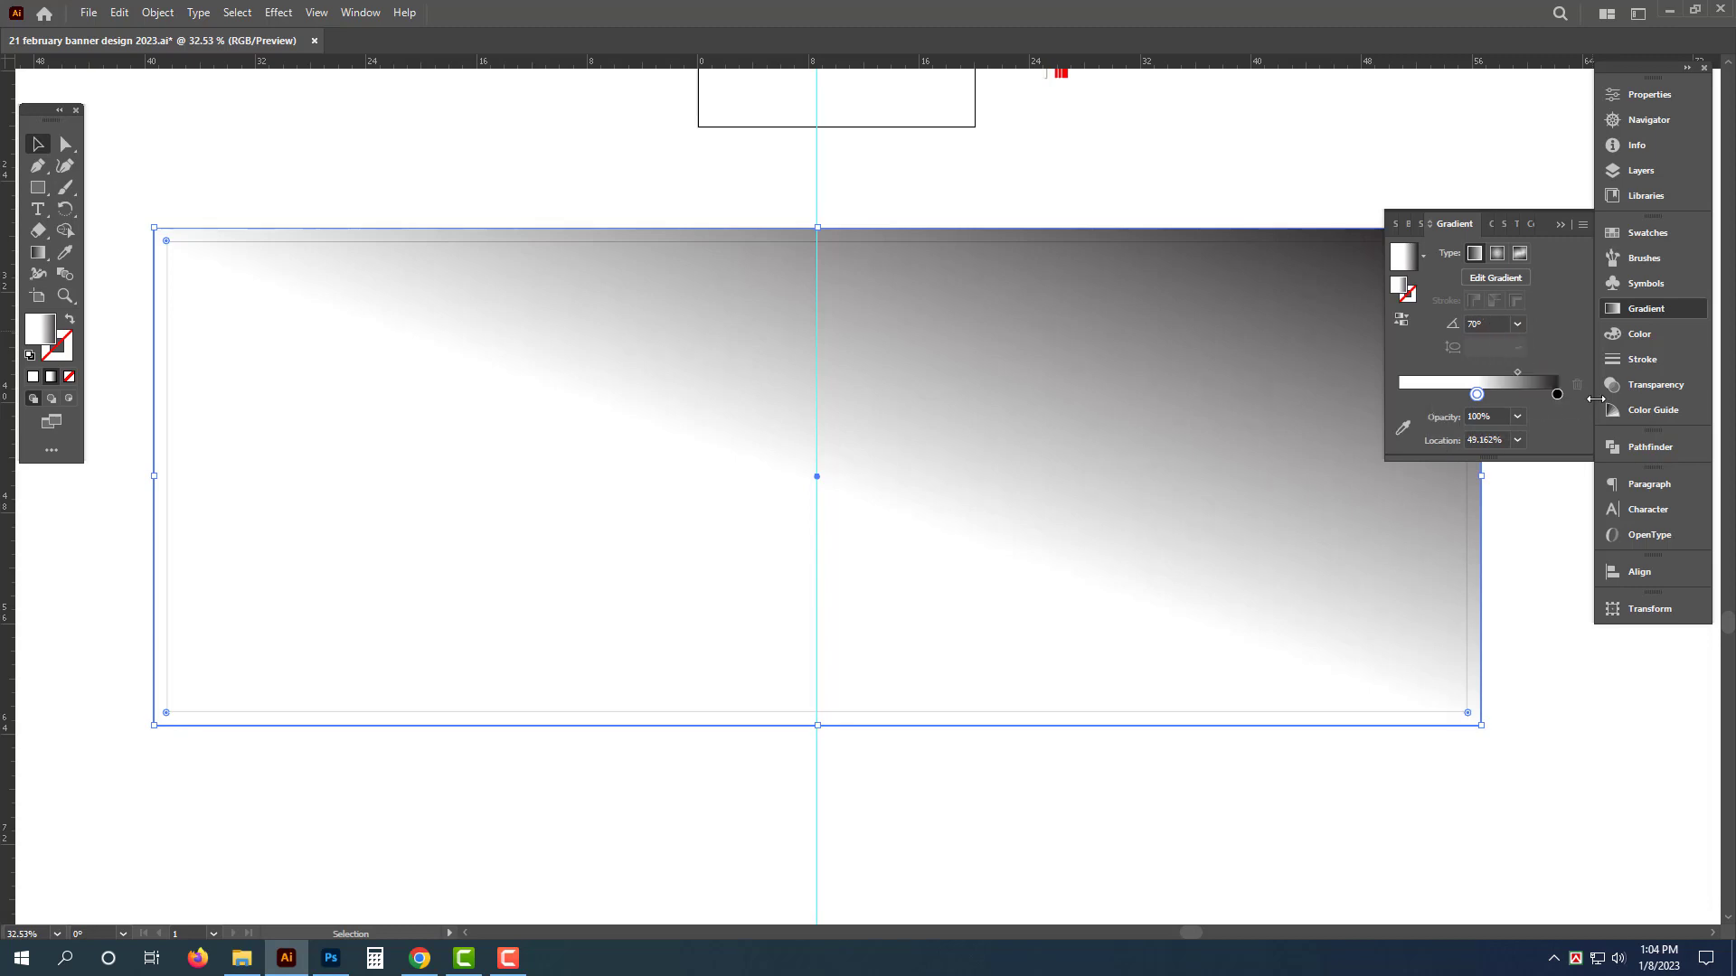
Step: Change the gradient's black end stop to the CMYK colour C 20, M 0, Y 0, K 10
left_click(1557, 394)
left_click(1639, 334)
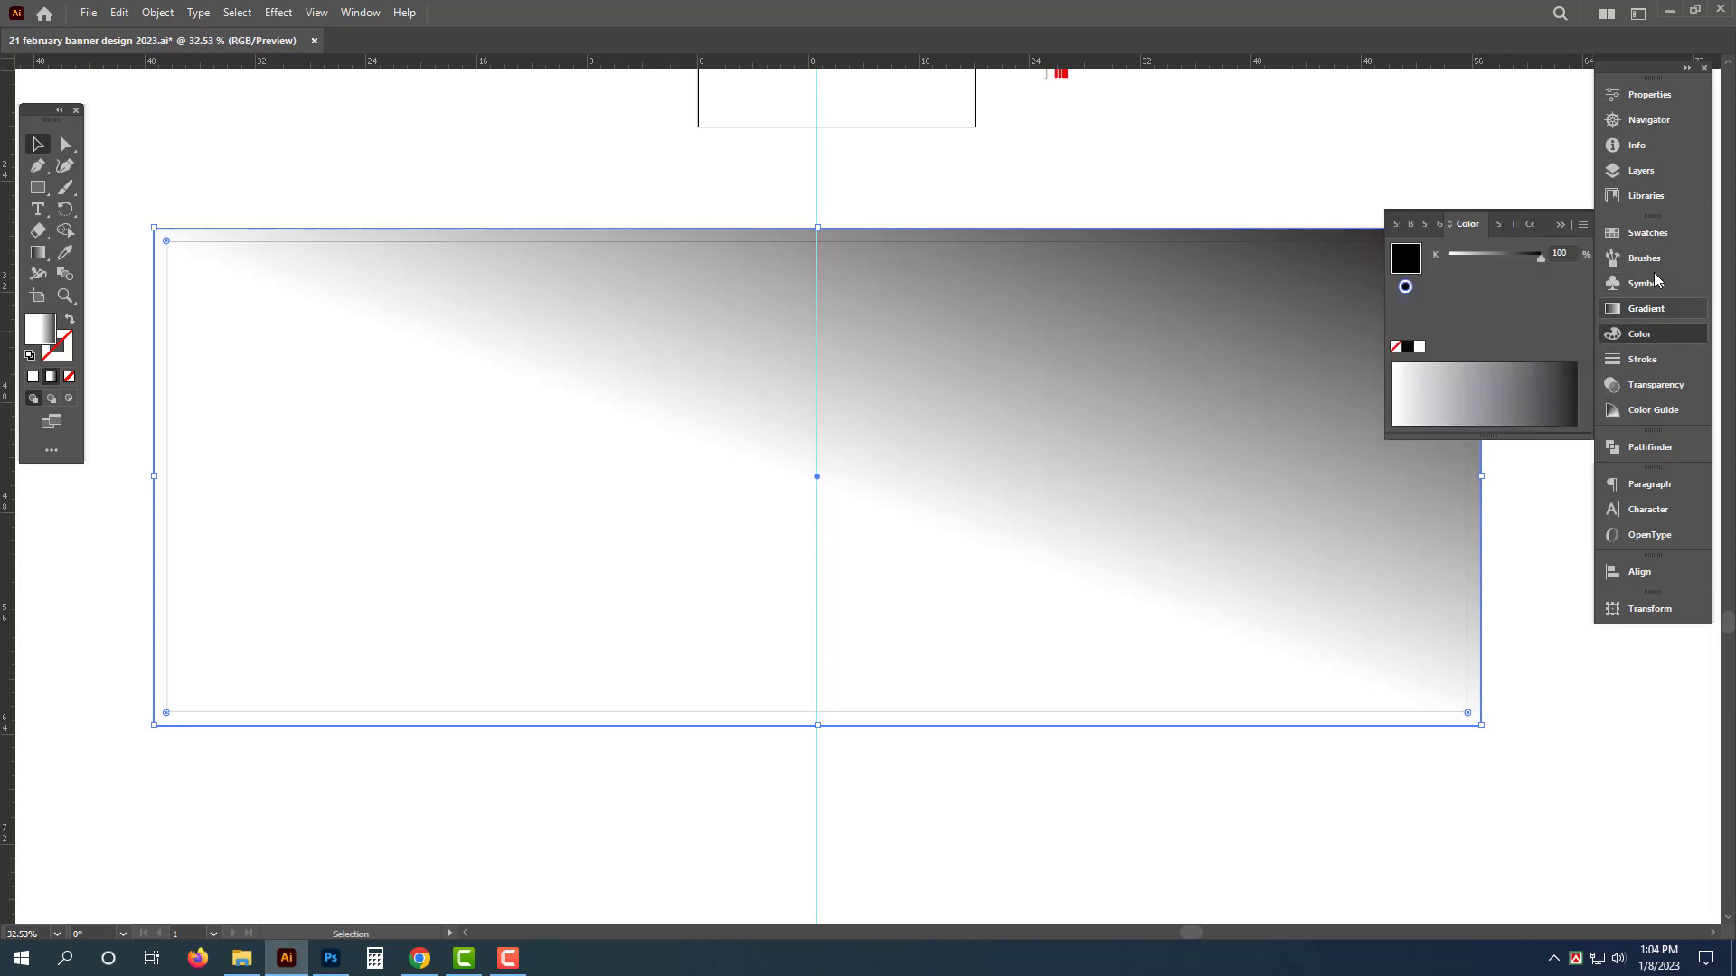
left_click(1582, 225)
left_click(1500, 328)
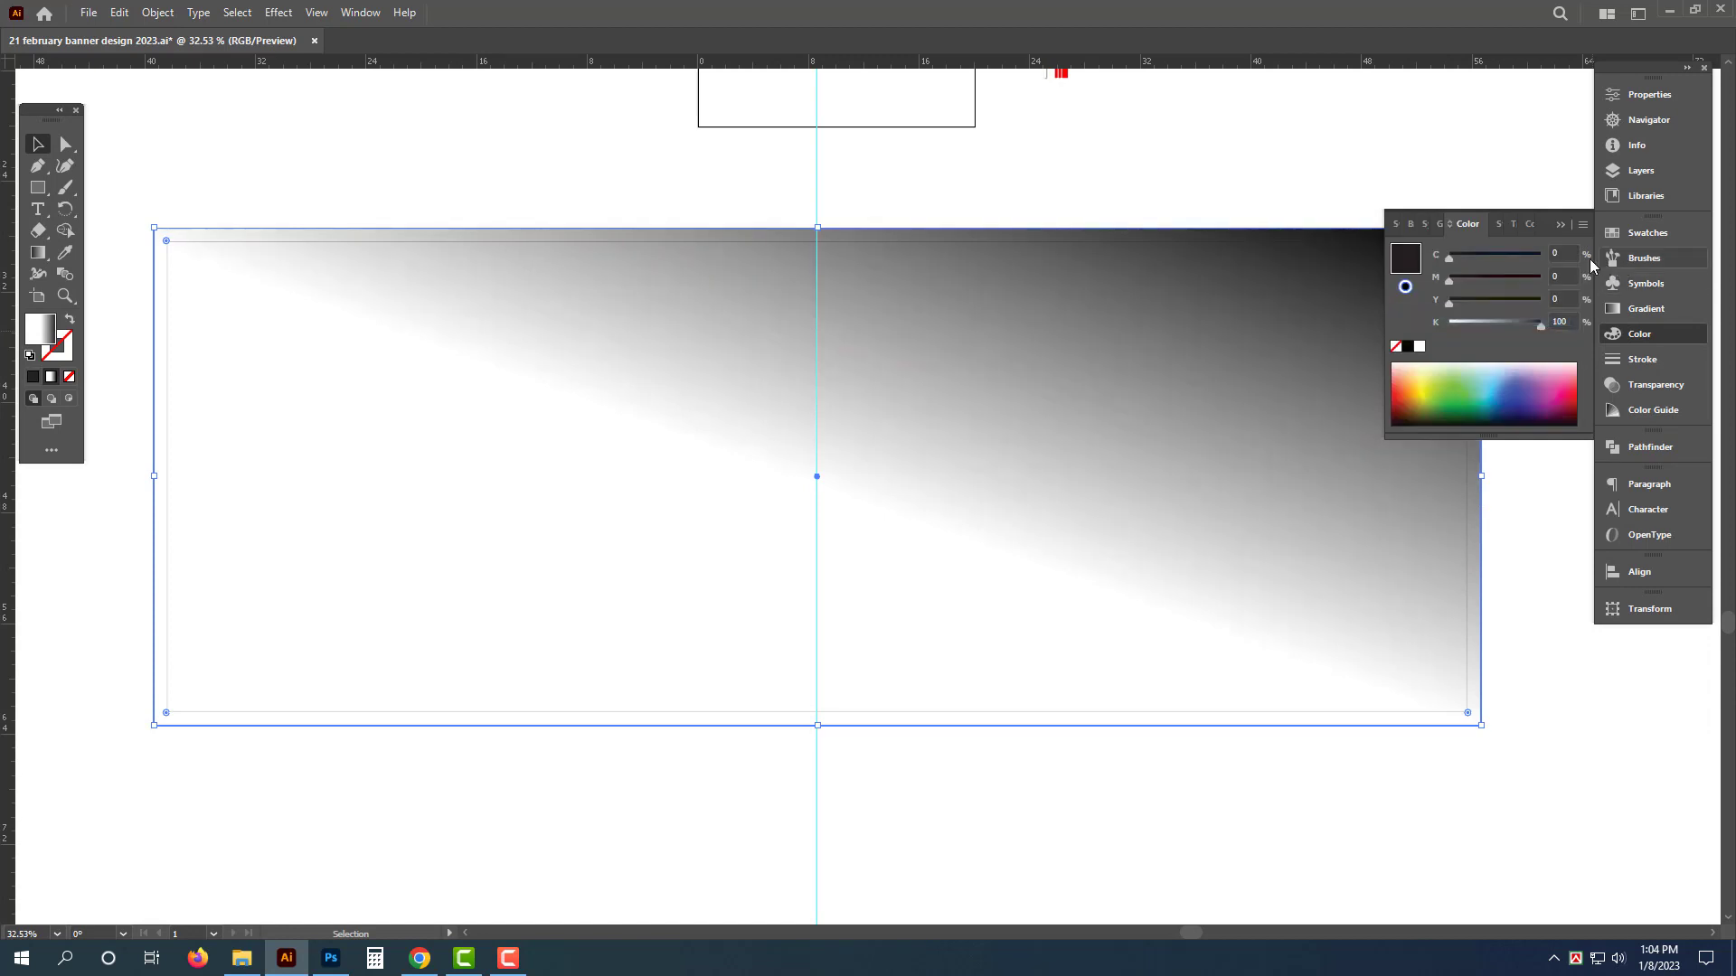
left_click(1547, 251)
type("20")
key("Tab")
key("Tab")
key("Tab")
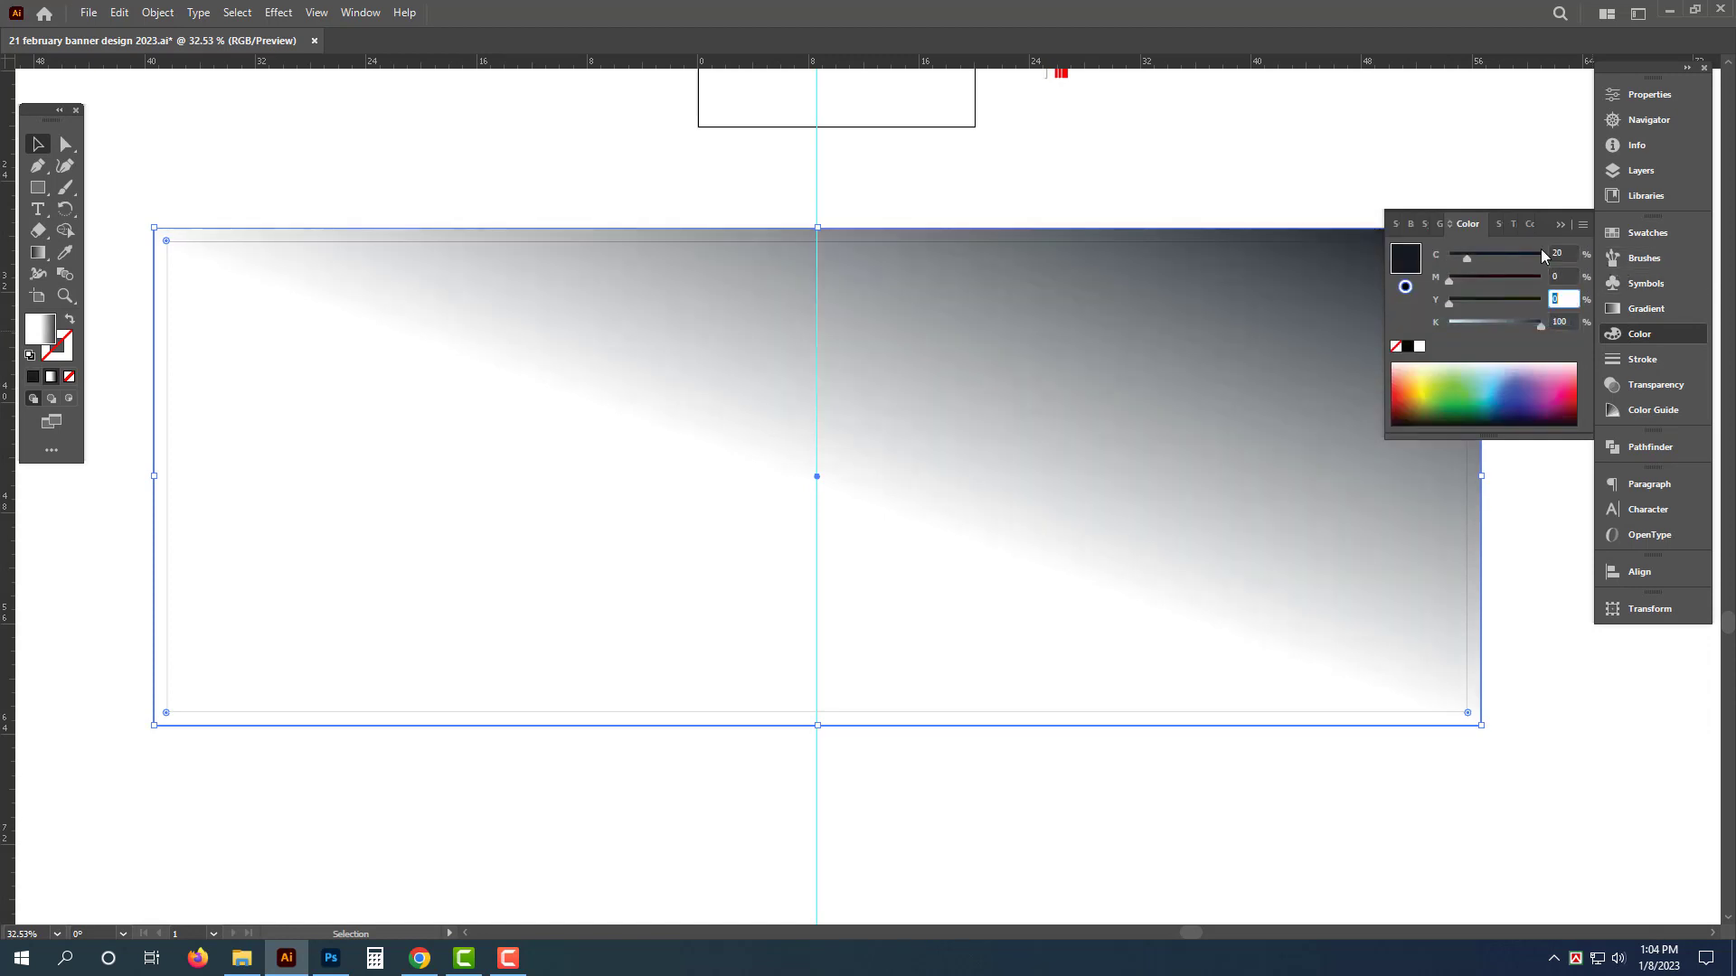
type("10")
key("Return")
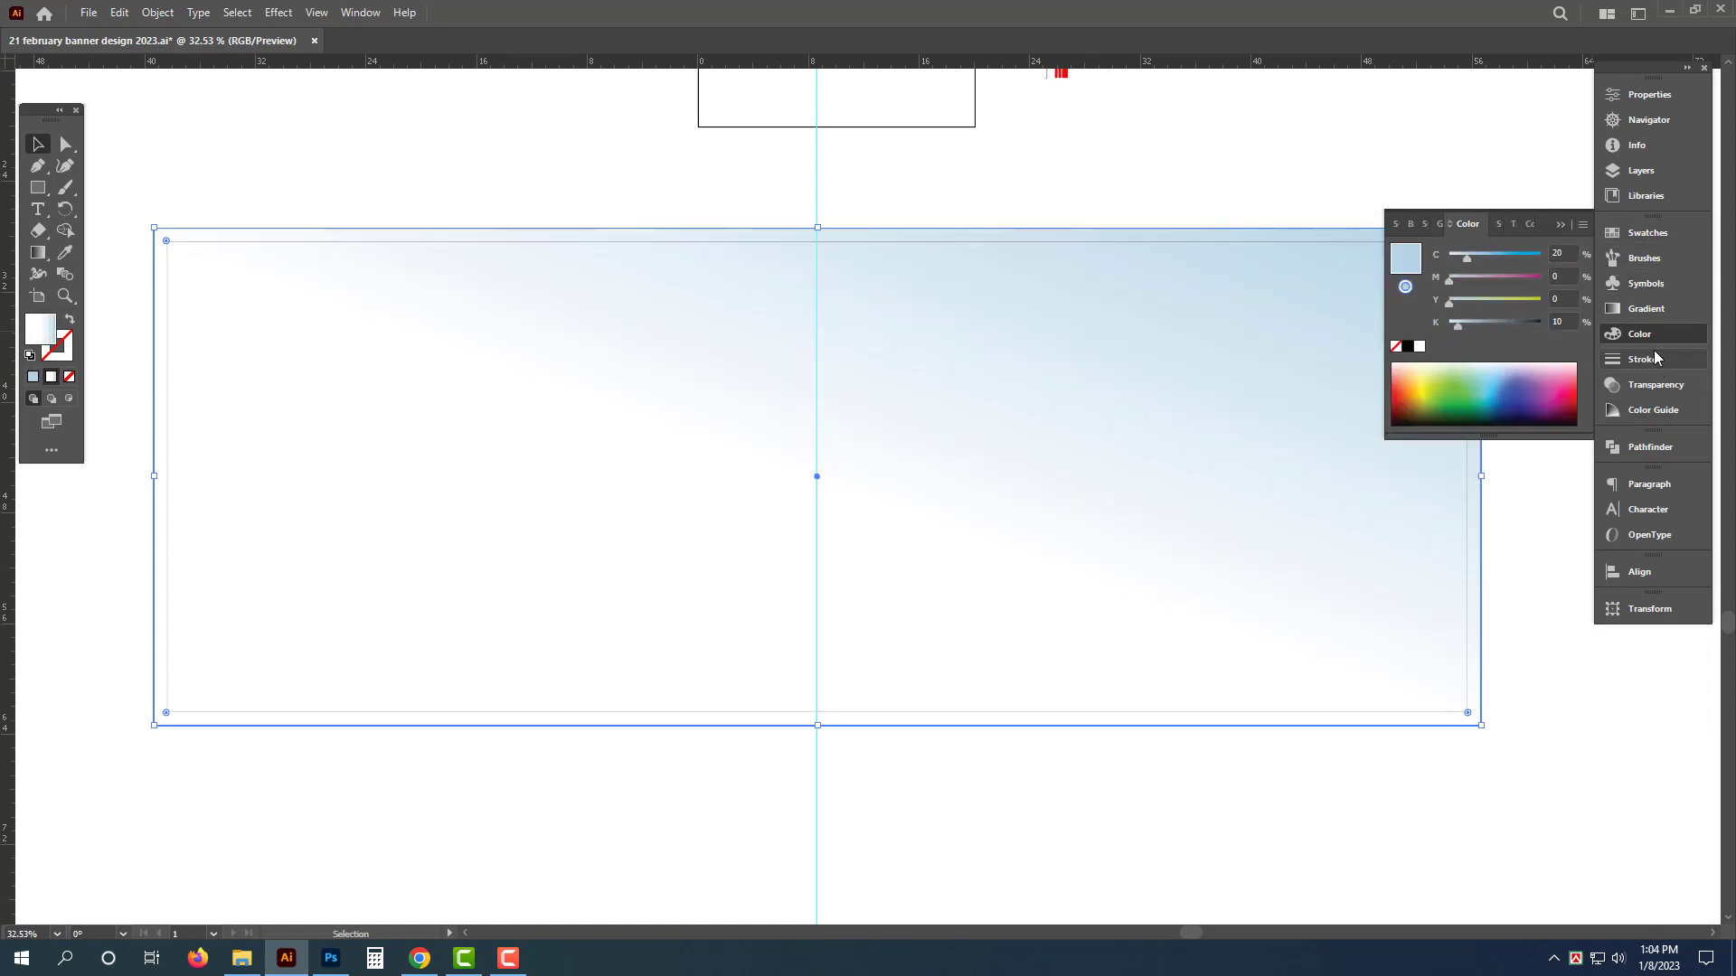
Step: Add a matching light-blue stop at 0% on the outer rectangle's gradient and deselect the artwork
left_click(1647, 310)
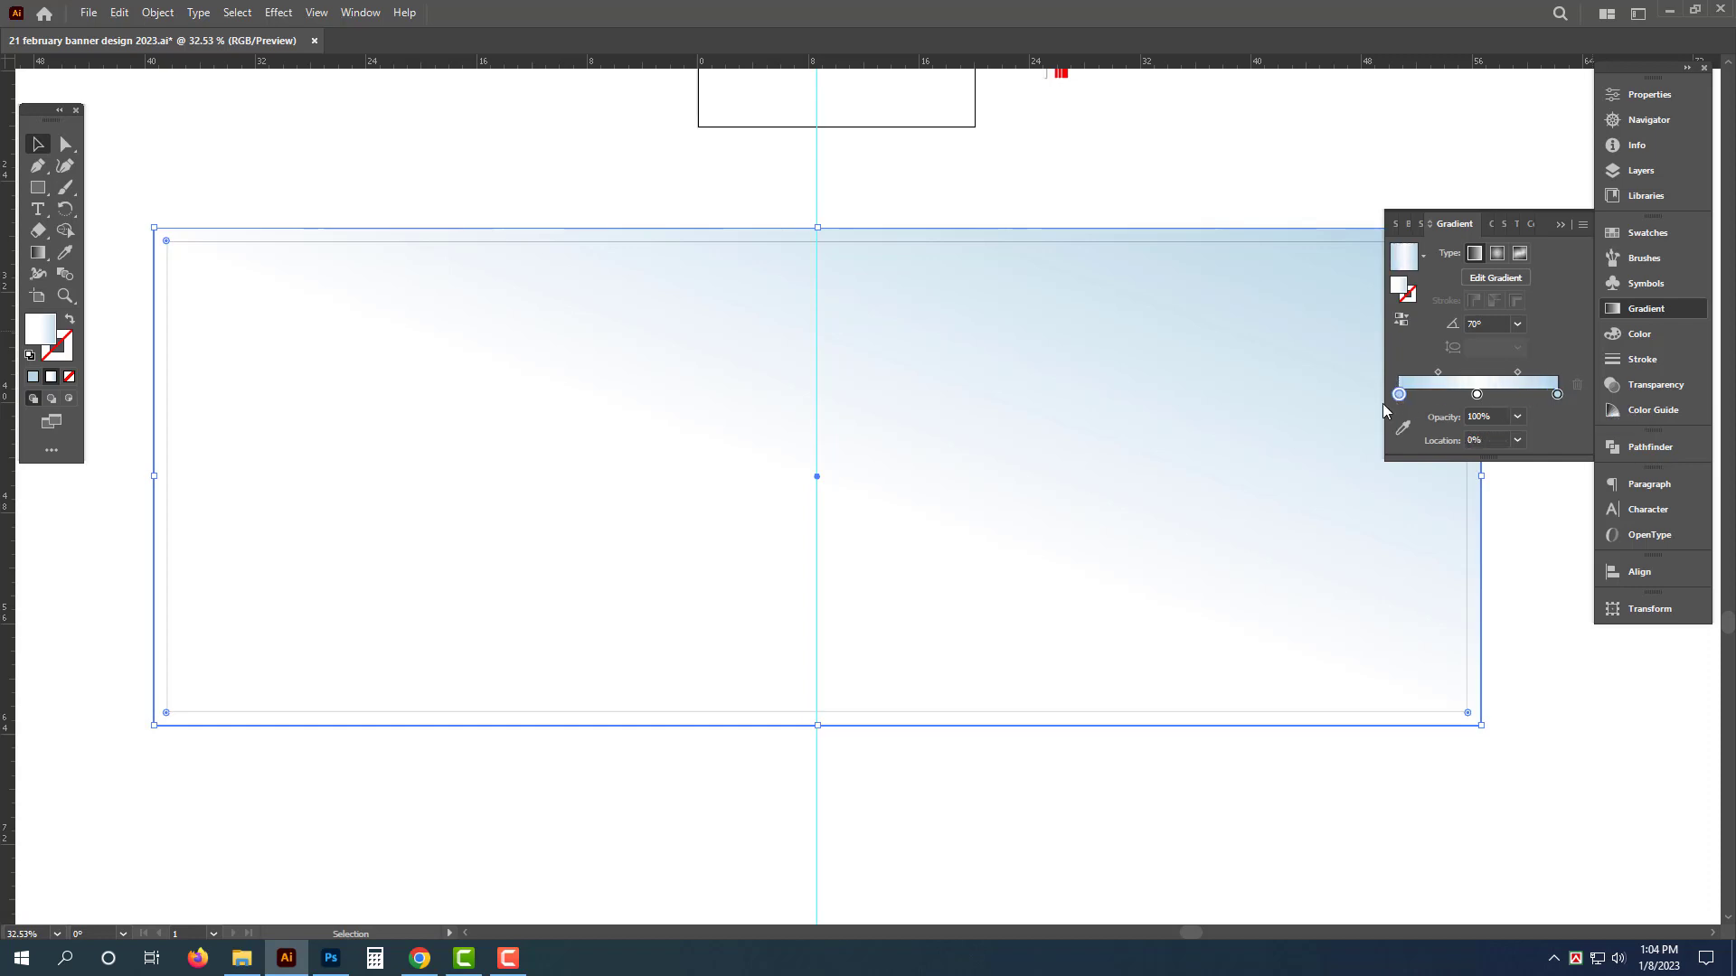
left_click(1077, 155)
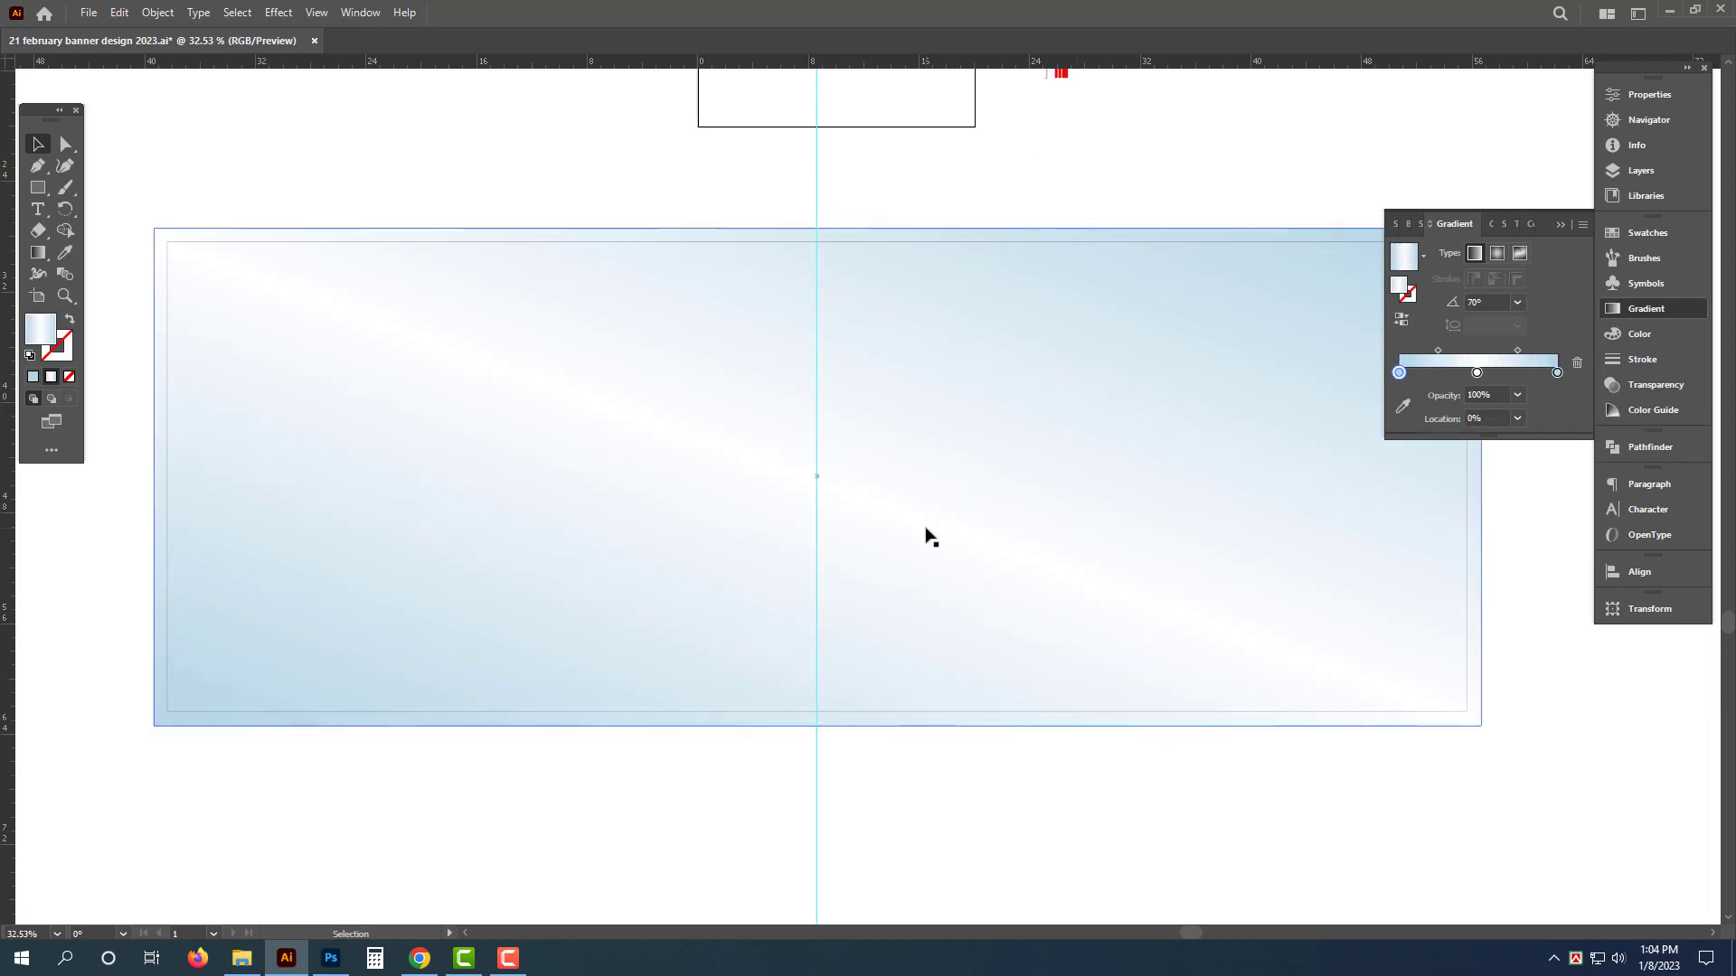
left_click(926, 528)
left_click(1039, 167)
left_click_drag(911, 580, 761, 569)
scroll(1019, 457, "up", 2)
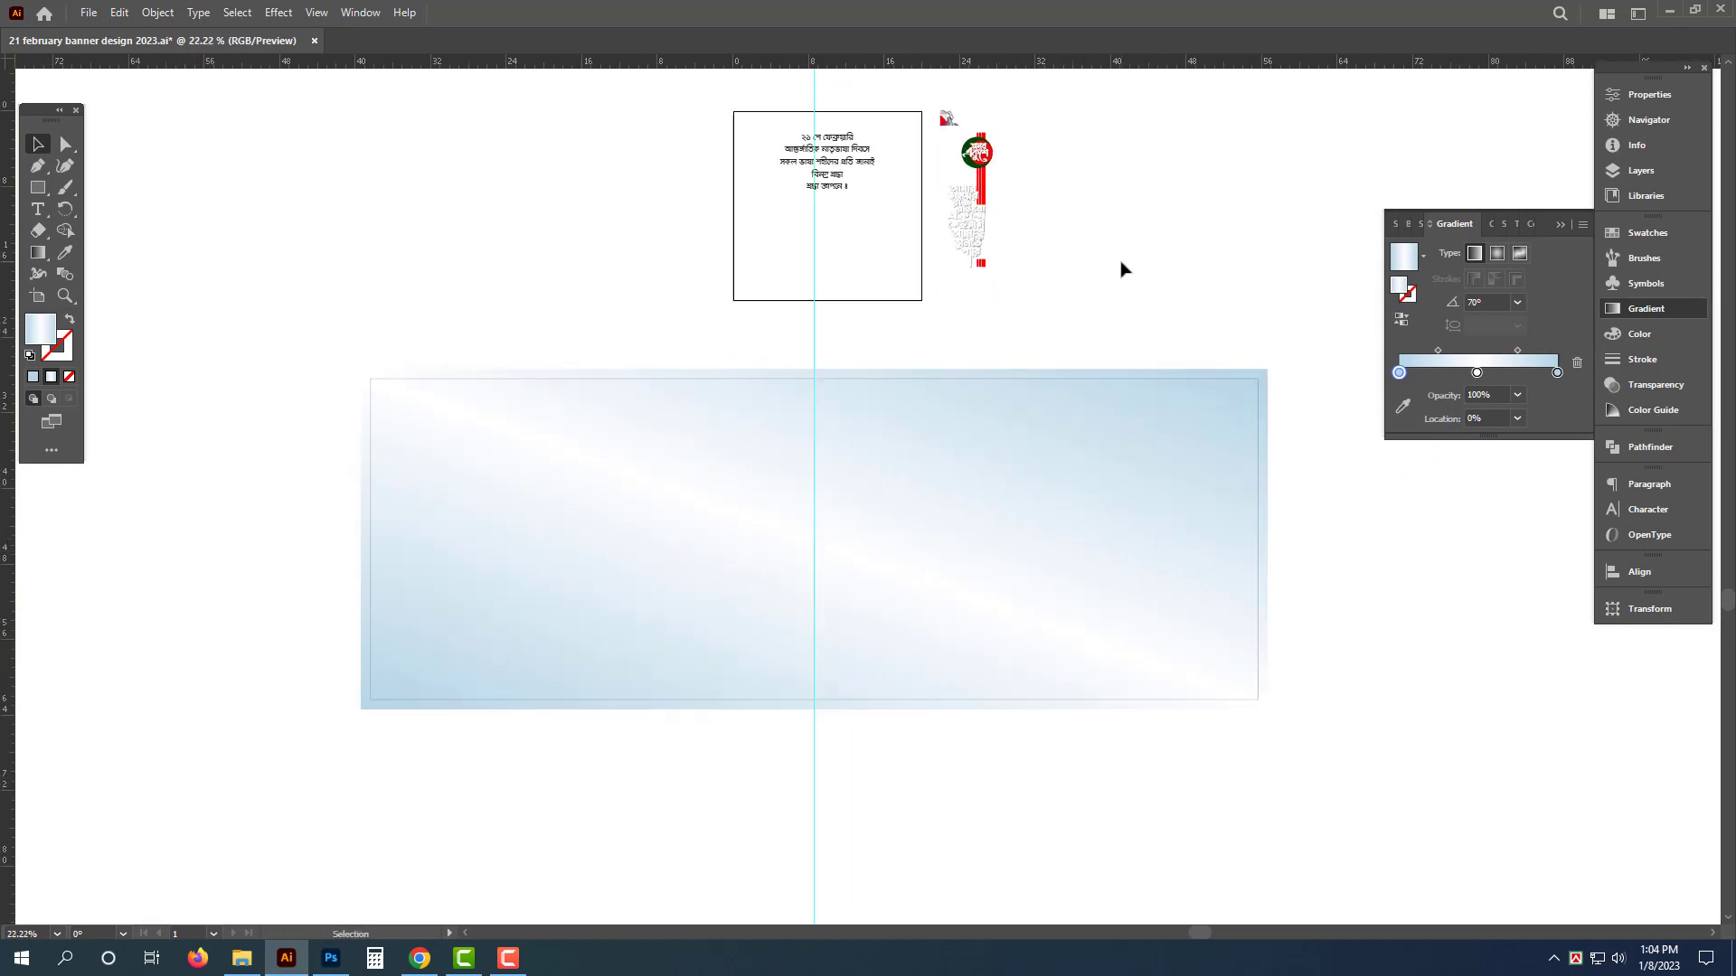
Step: Move the monument illustration onto the middle of the banner and scale it proportionally to 36 in high
left_click(948, 123)
left_click_drag(955, 125, 785, 547)
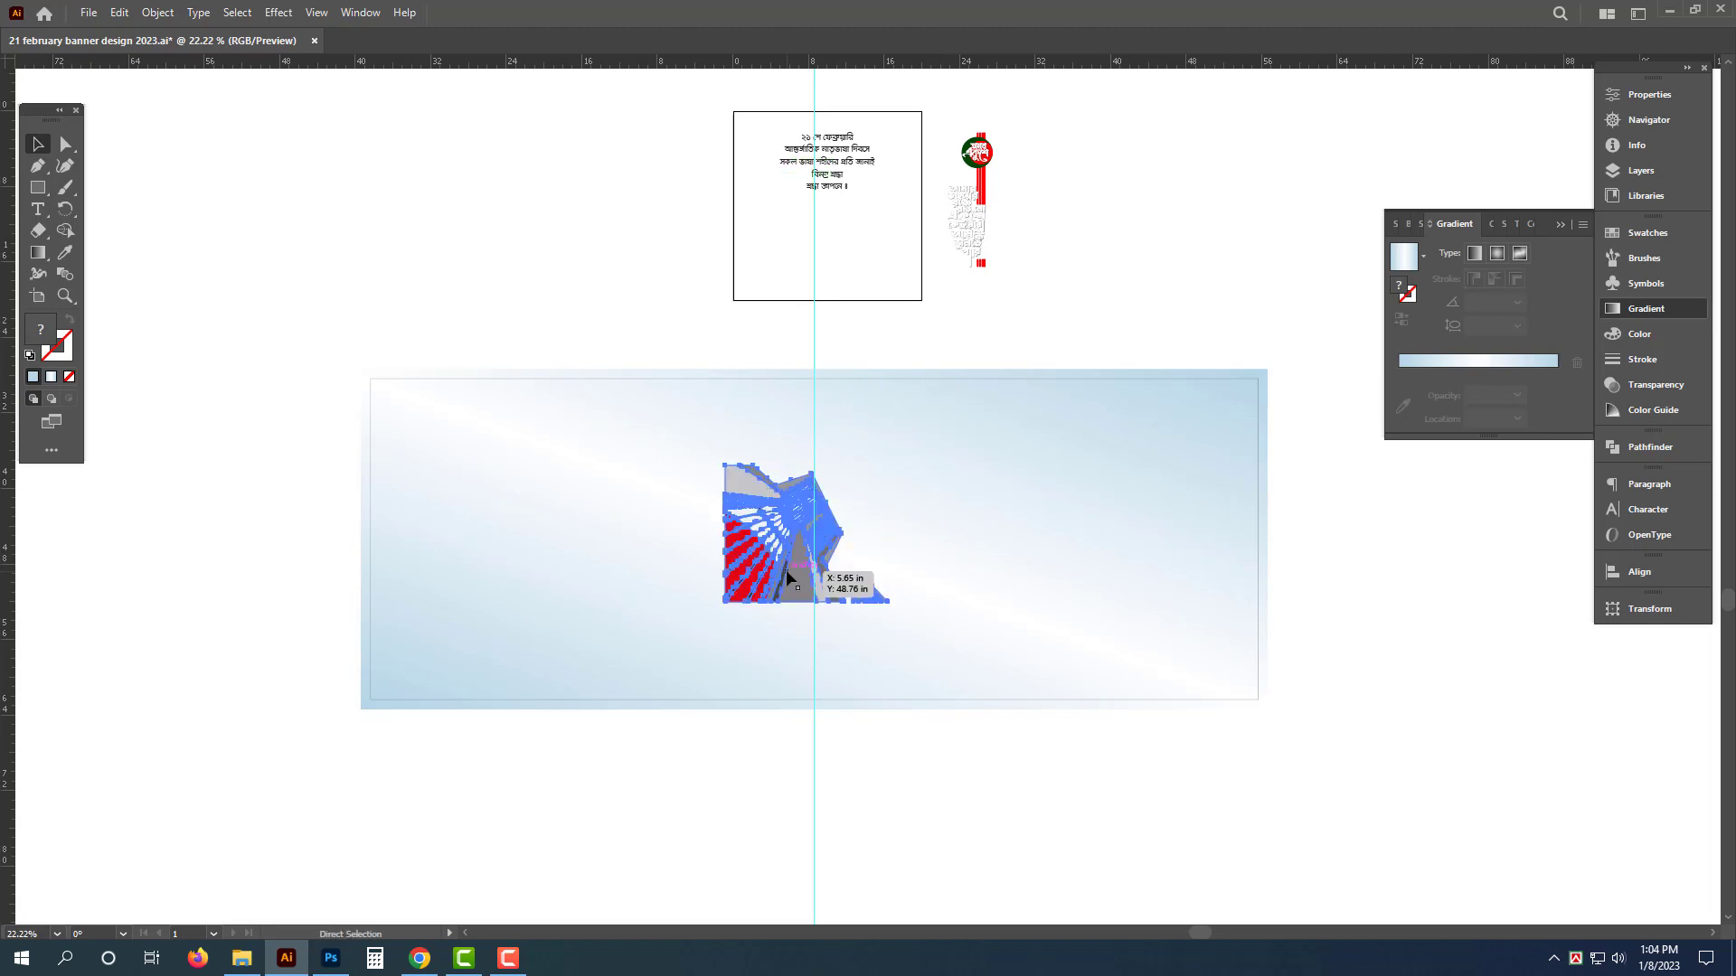
left_click(554, 483)
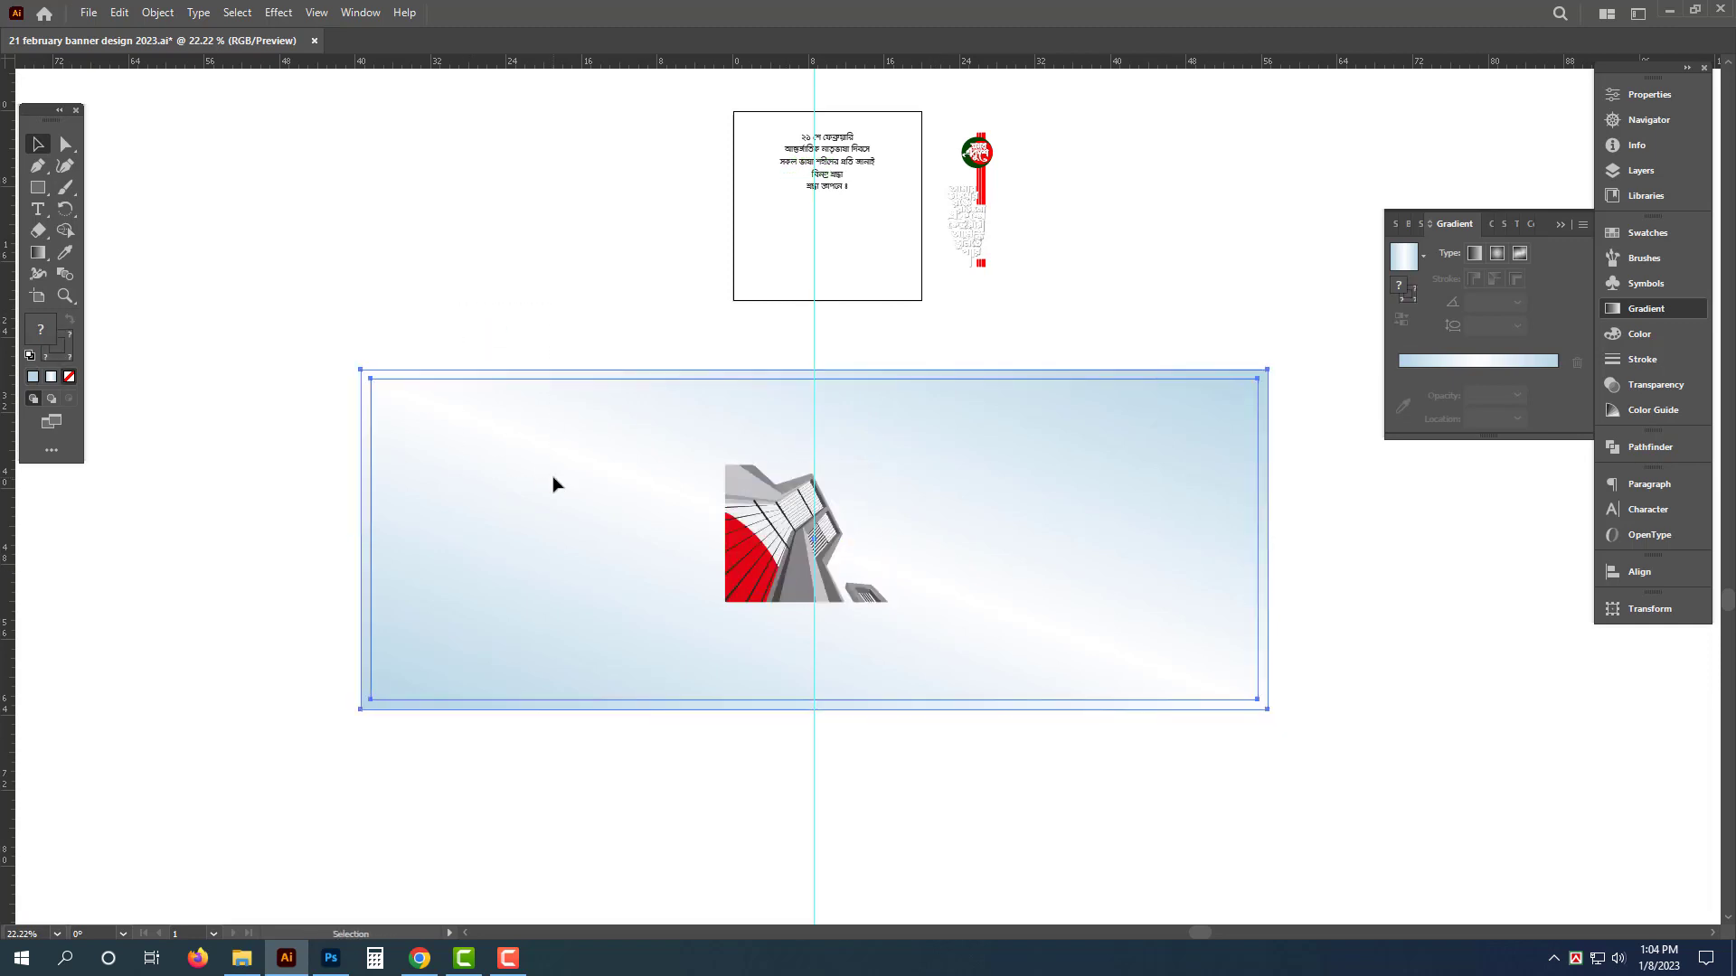
left_click(783, 589)
left_click(1650, 609)
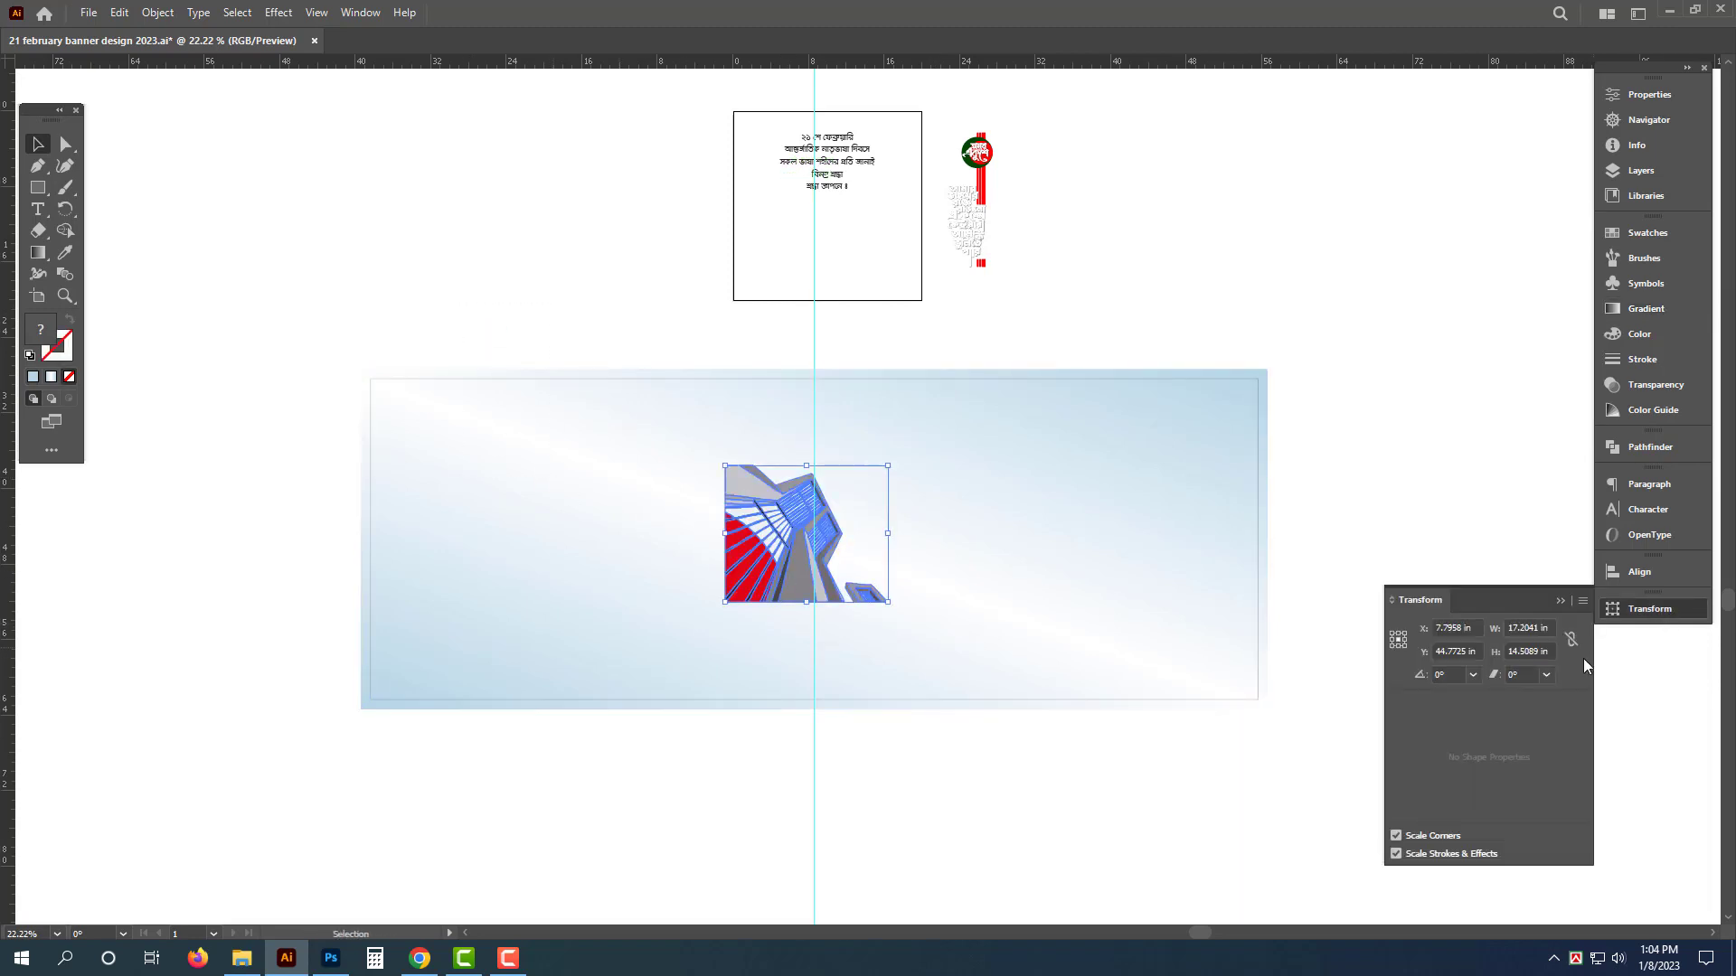
type("36")
key("Return")
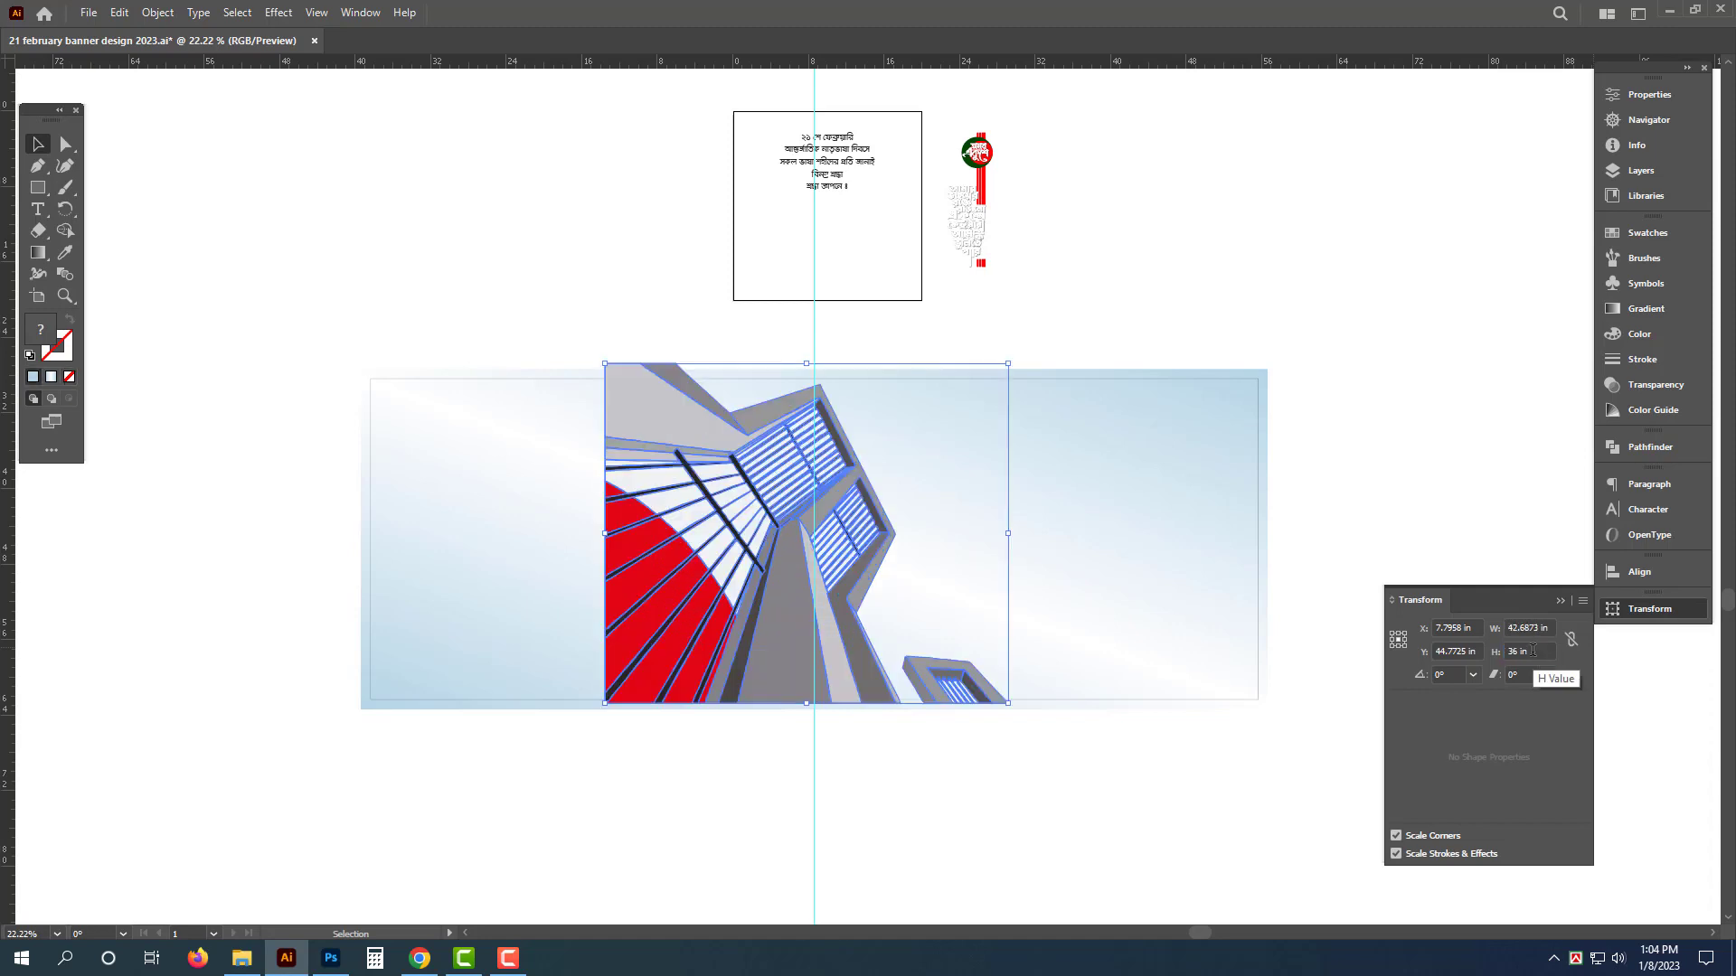
Step: Align the monument illustration to the bottom and left edges of the banner's outer rectangle and deselect the artwork
left_click_drag(860, 620, 900, 543)
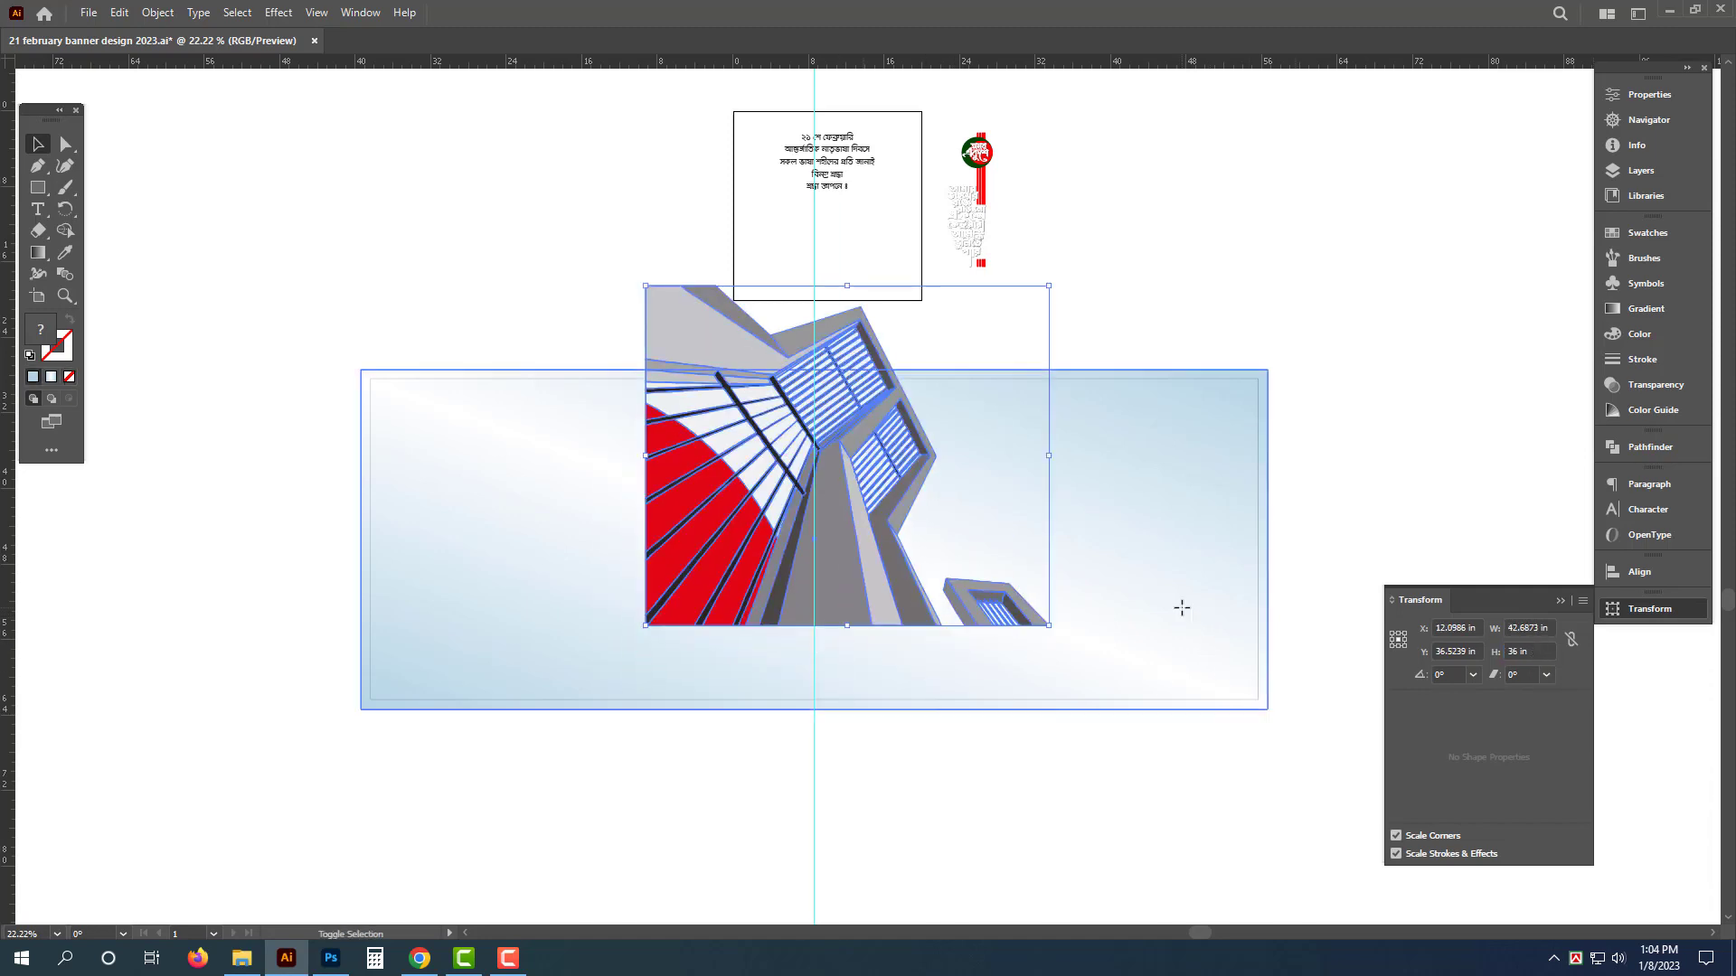
left_click(1182, 605, "shift")
left_click(1678, 578)
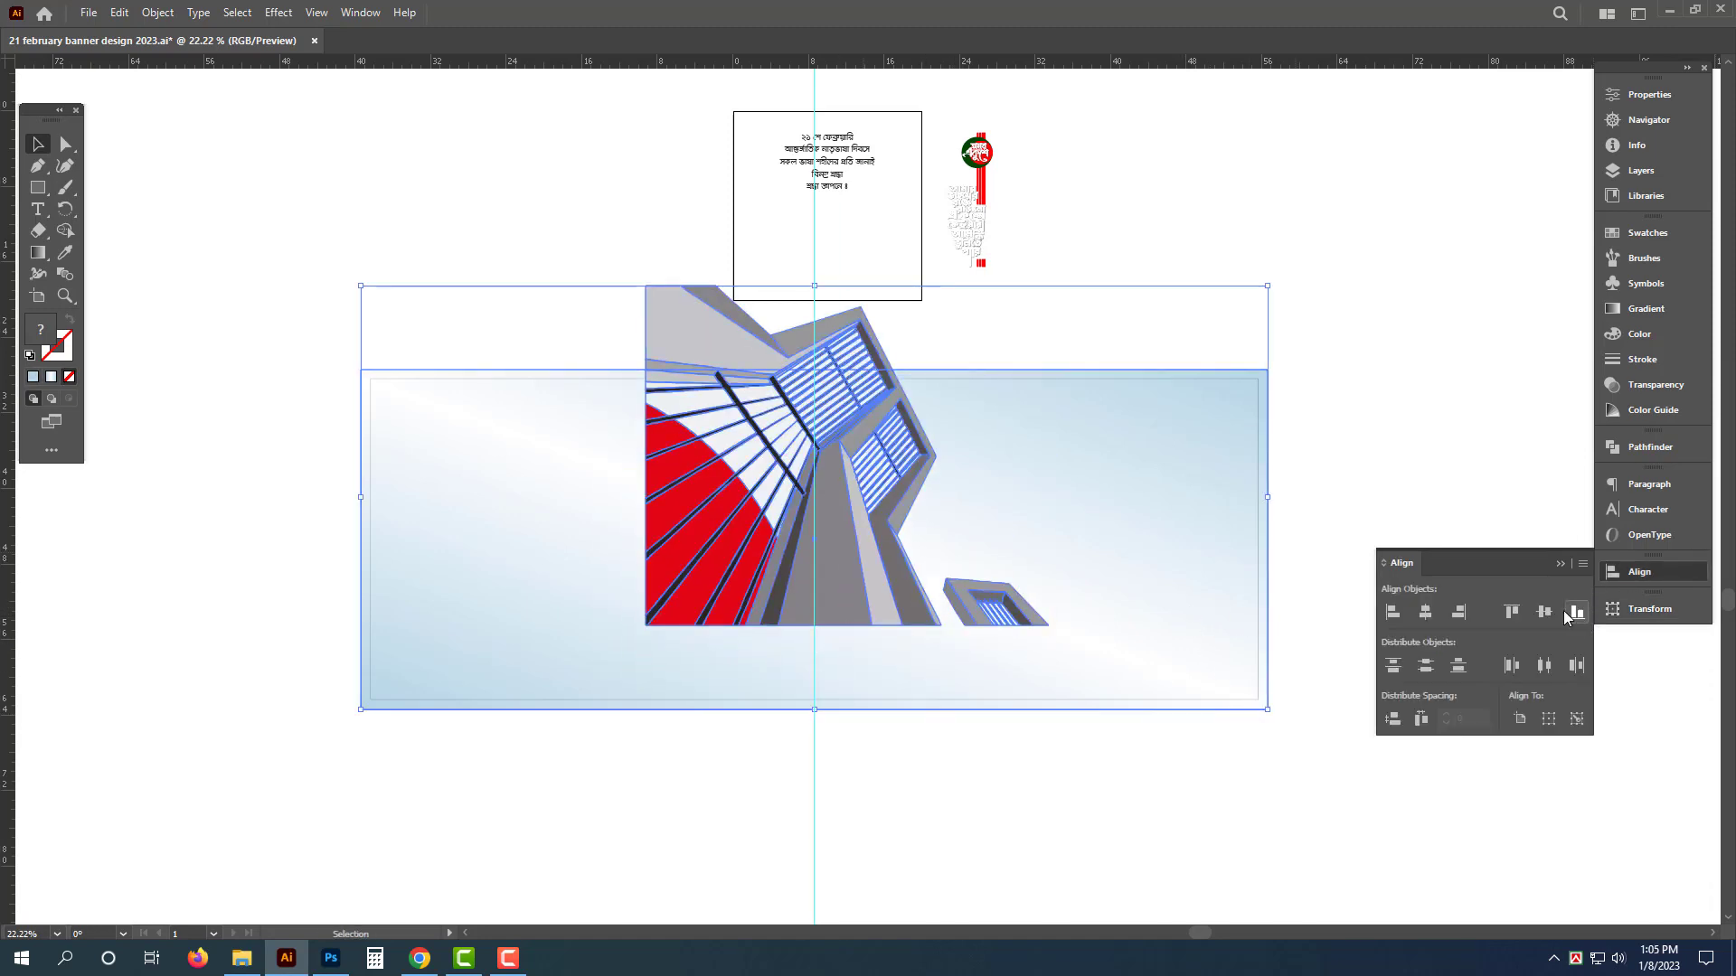
left_click(1576, 612)
left_click(1392, 612)
key("Tab")
key("ctrl+shift+a")
Step: Move the five-line Bengali text block onto the middle of the banner, enlarge it and deselect it
key("z")
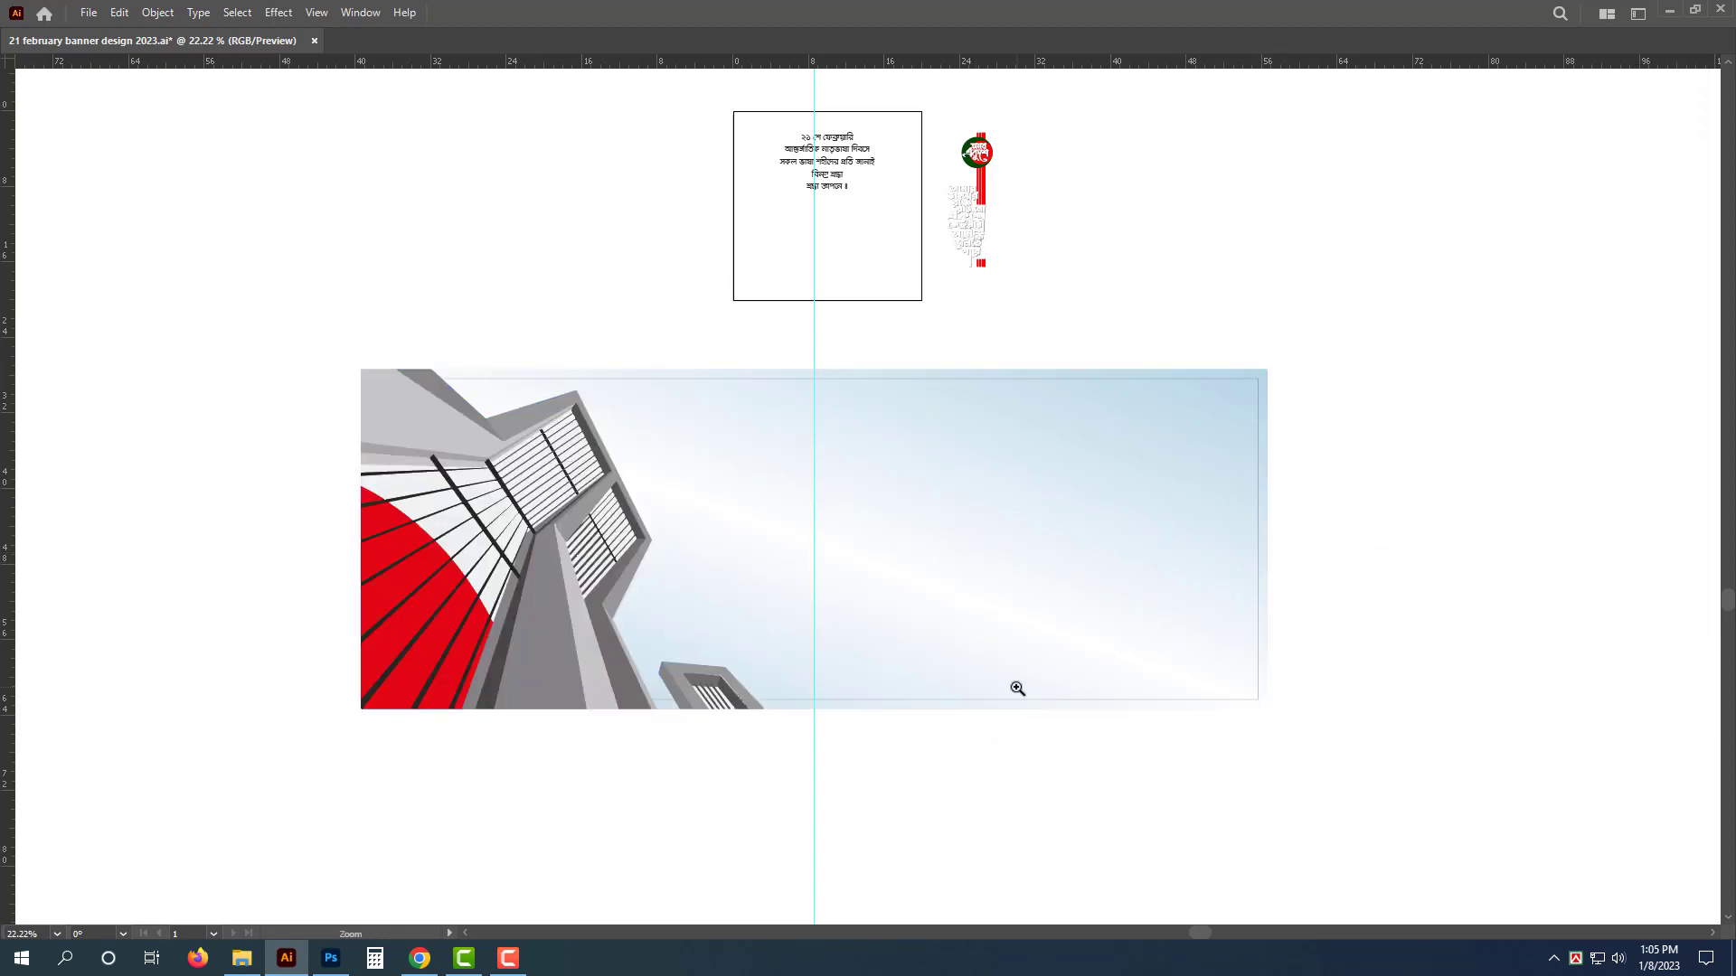
left_click_drag(1017, 689, 1196, 385)
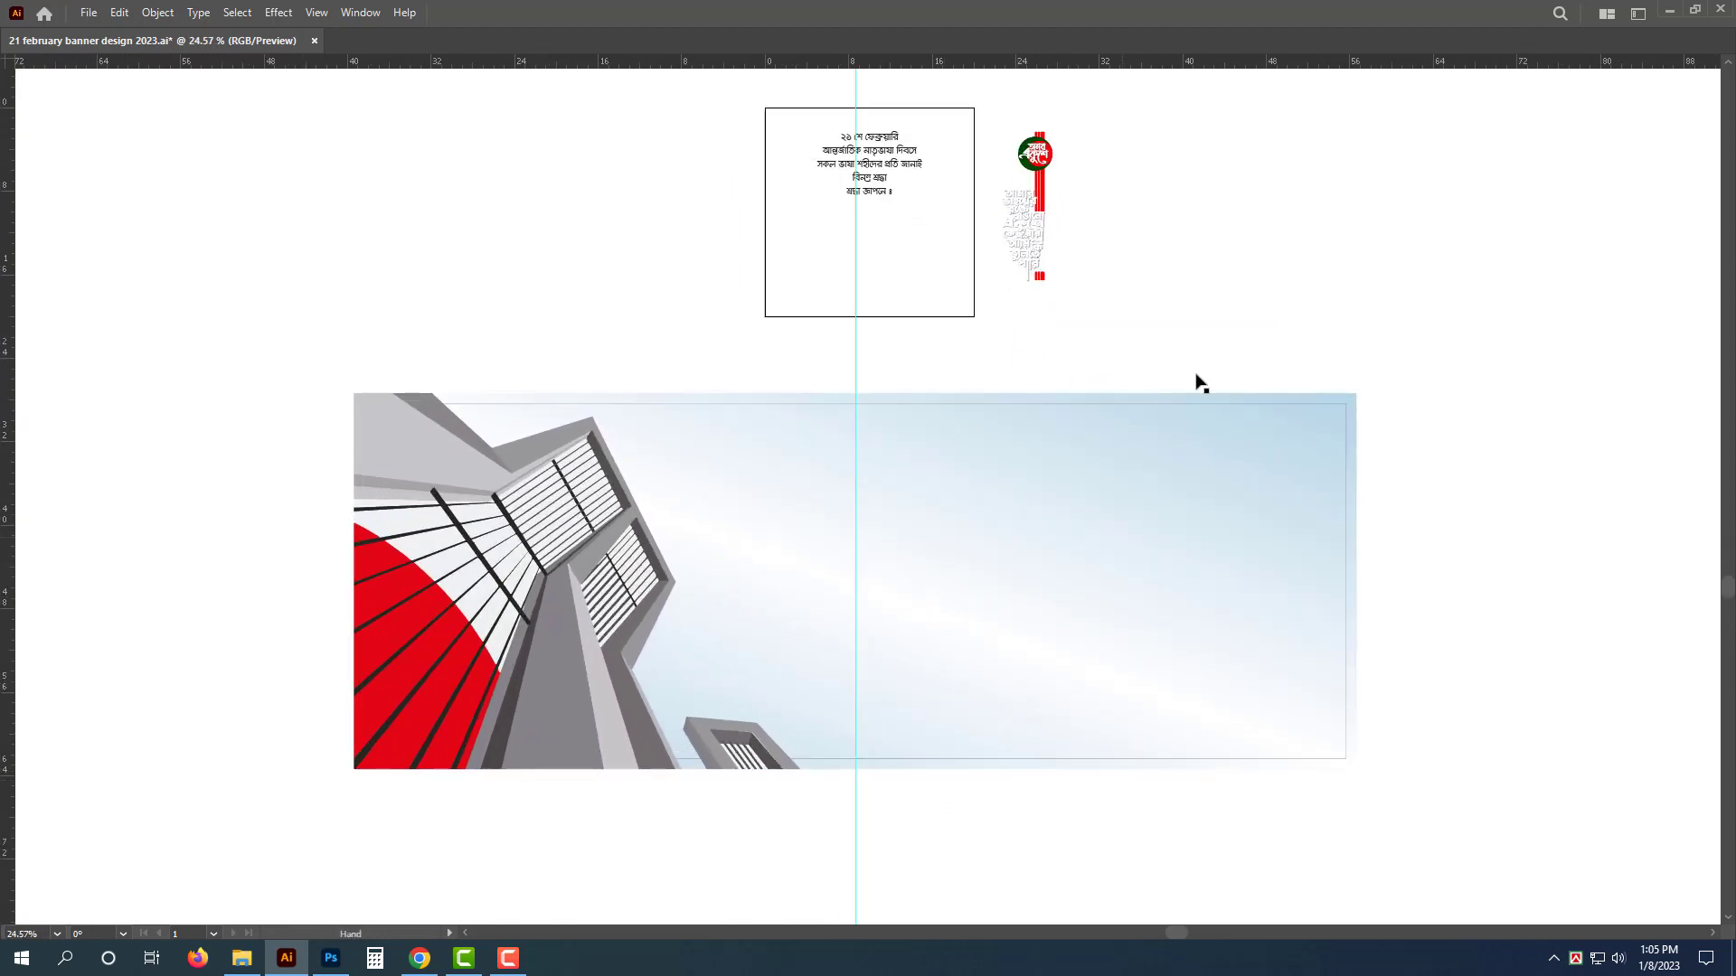
left_click(915, 204)
left_click_drag(976, 206, 1065, 546)
key("Tab")
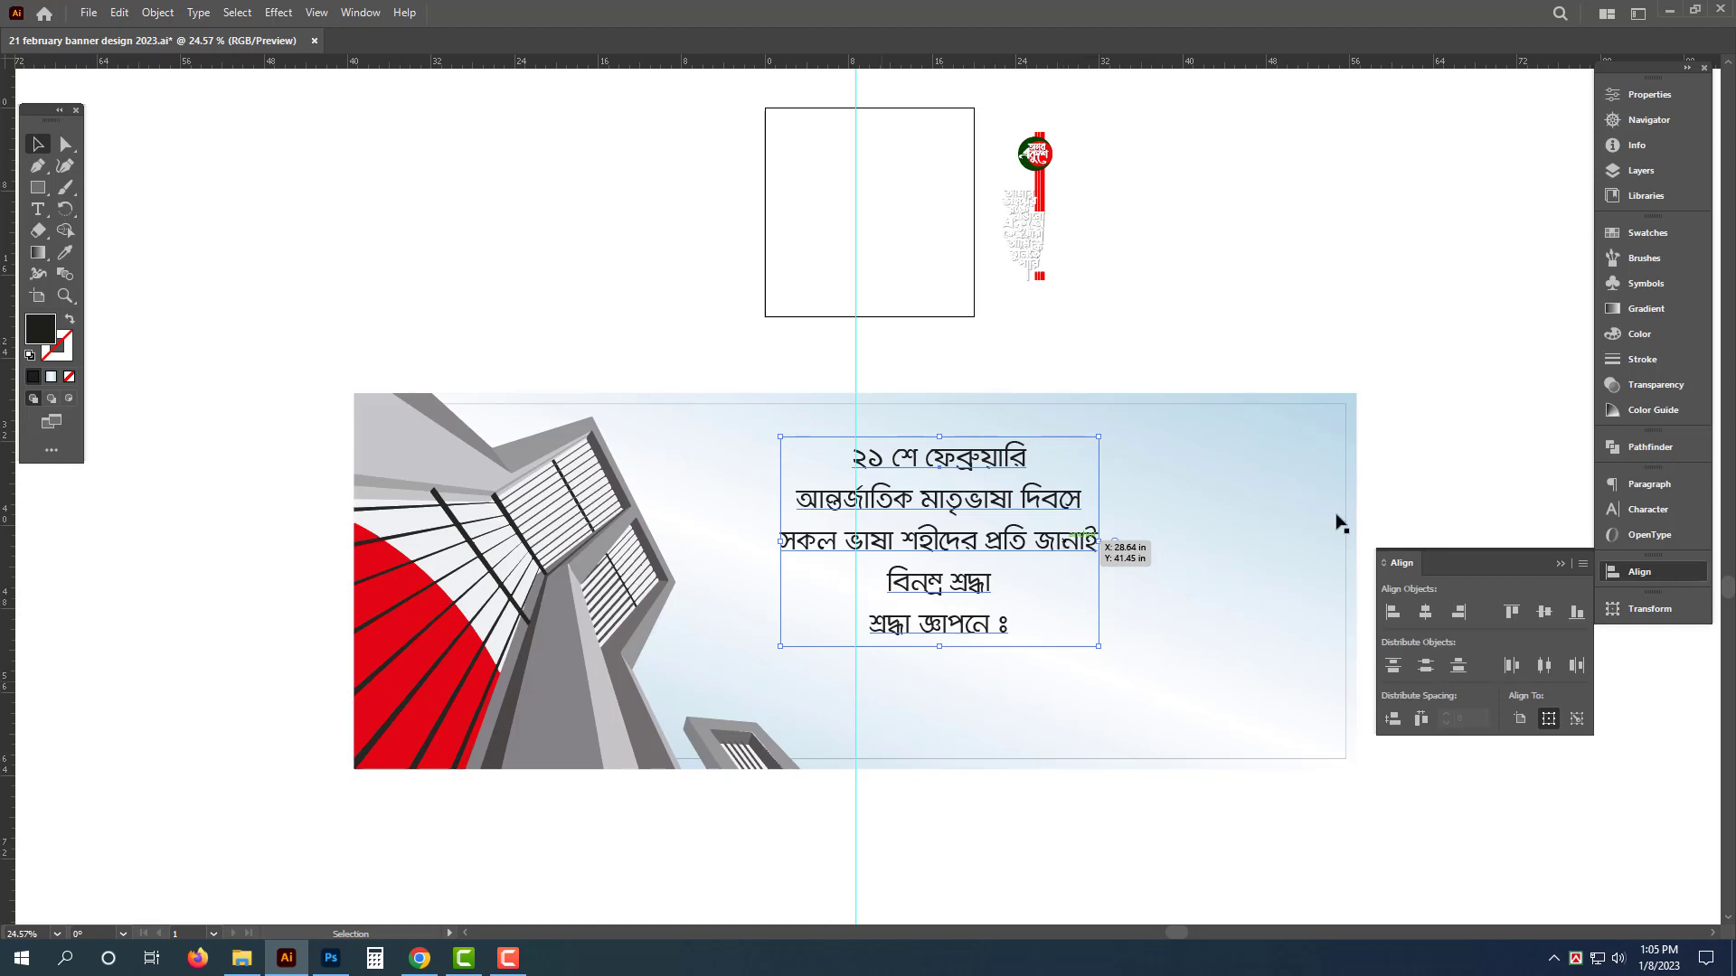
left_click(1323, 332)
key("Tab")
Step: Move the round emblem and vertical slogan artwork beside the banner's right edge, enlarge it and deselect it
left_click_drag(1190, 561, 1240, 604)
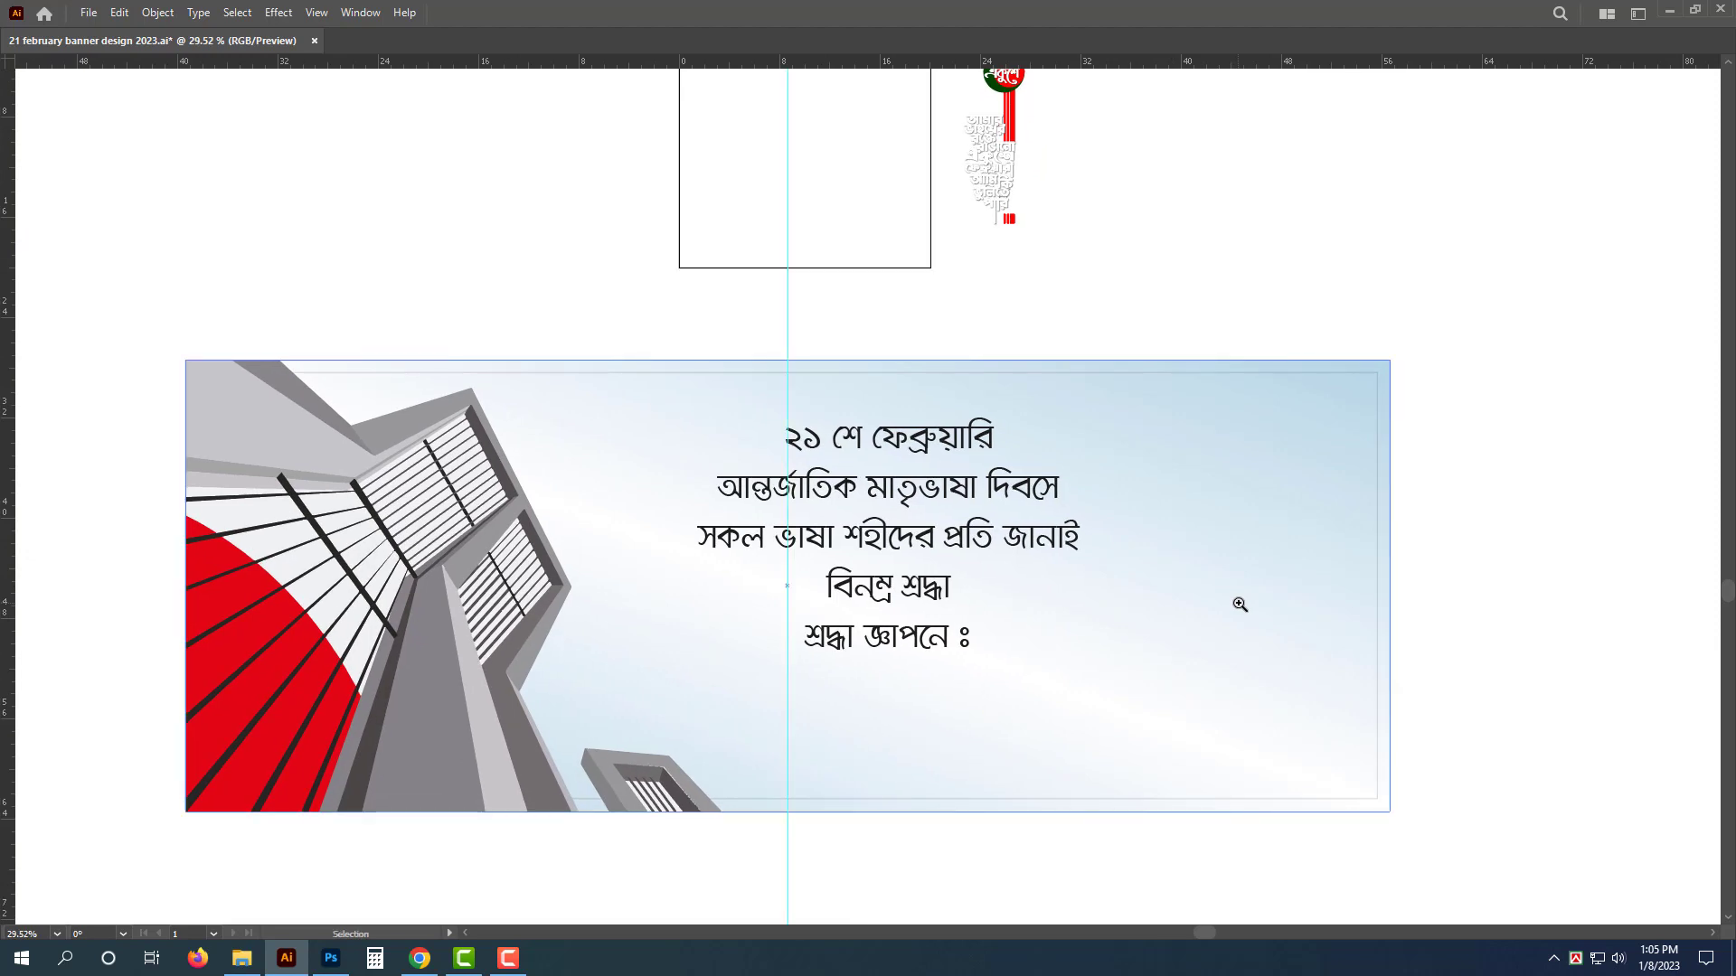
left_click_drag(967, 385, 927, 484)
left_click_drag(947, 560, 1004, 588)
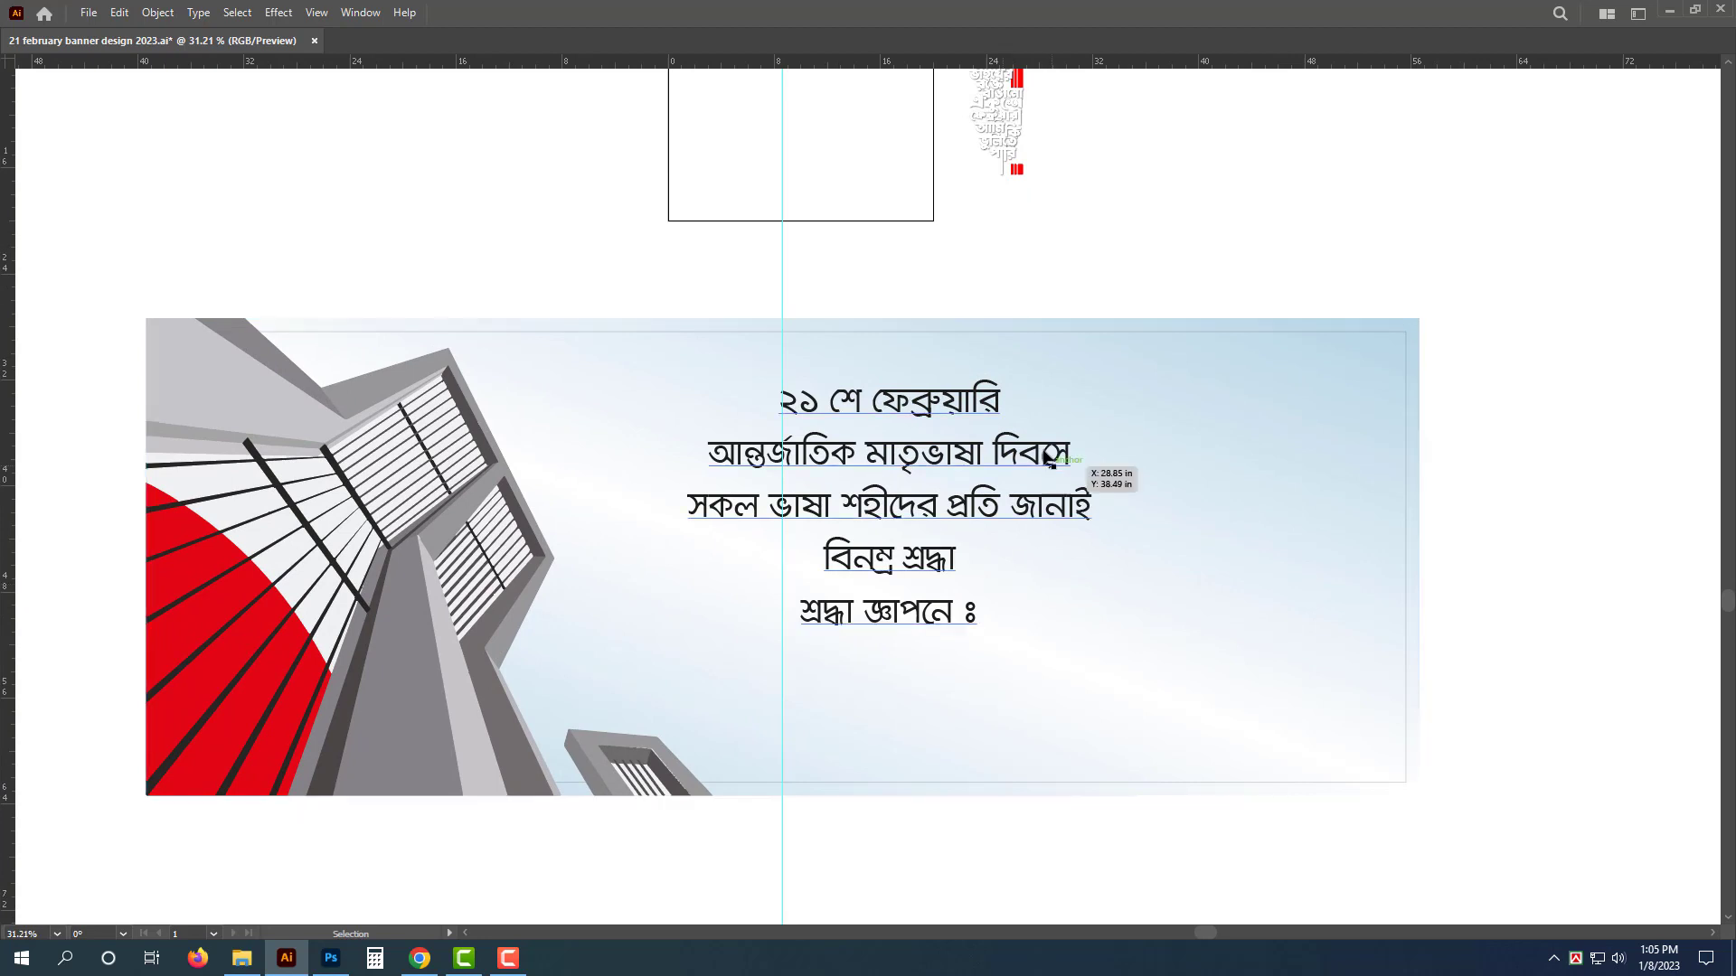
left_click_drag(945, 298, 847, 540)
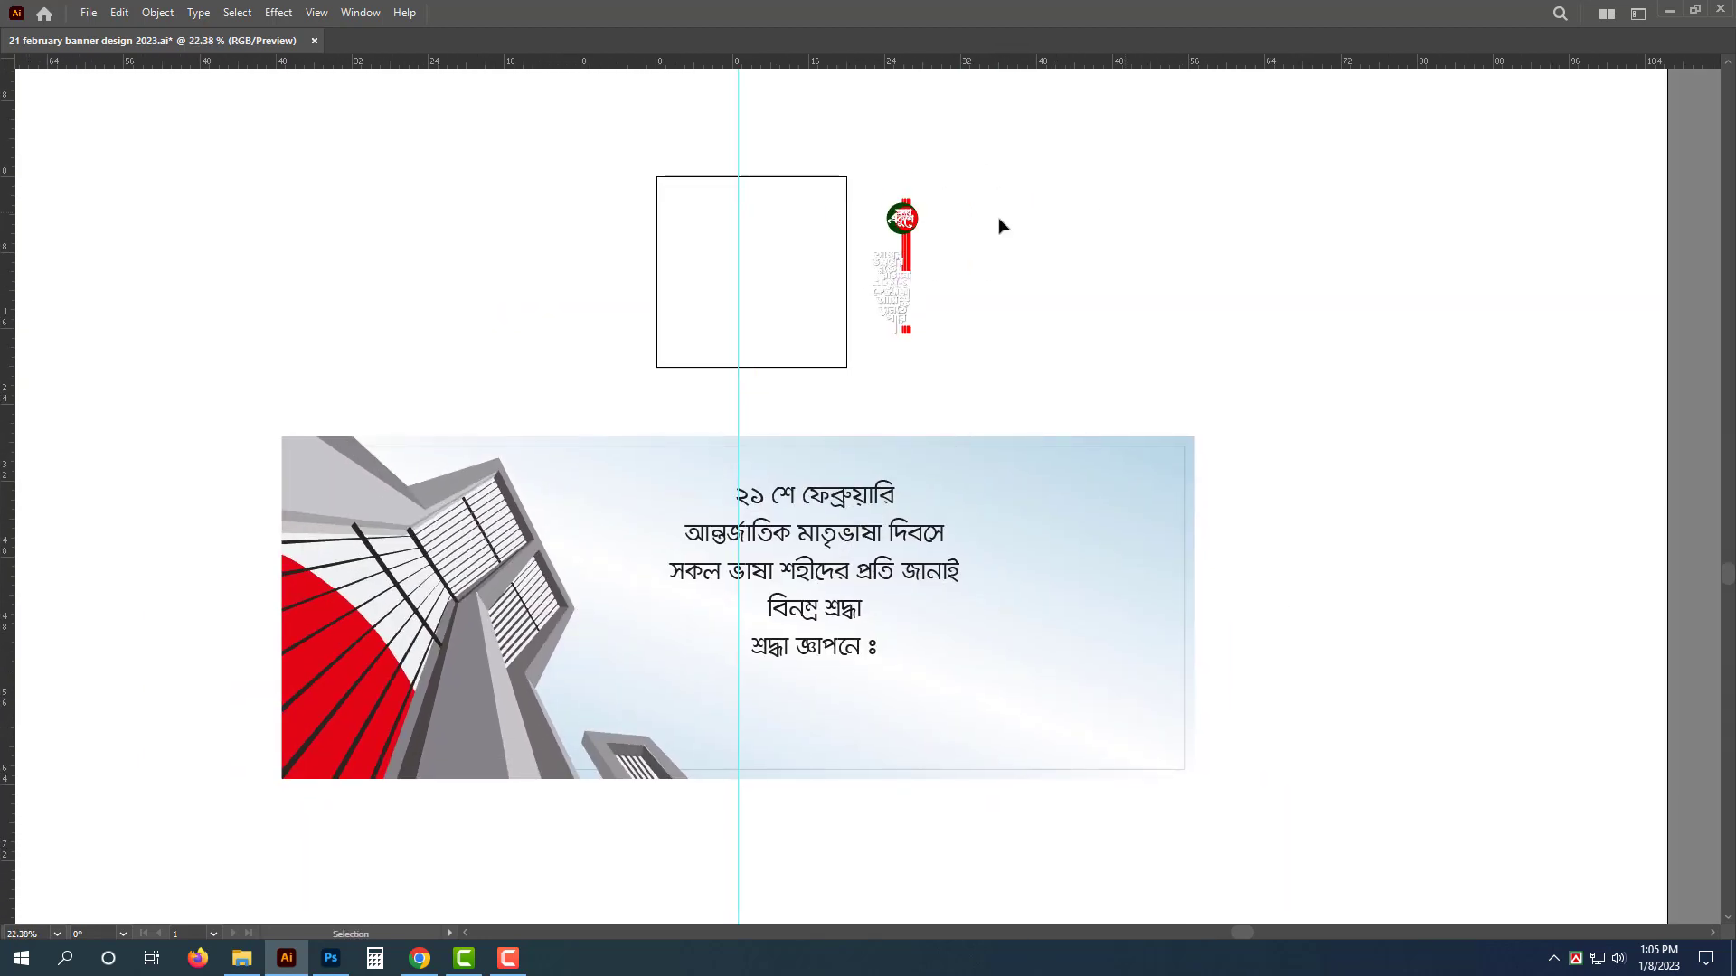
left_click_drag(1013, 170, 862, 371)
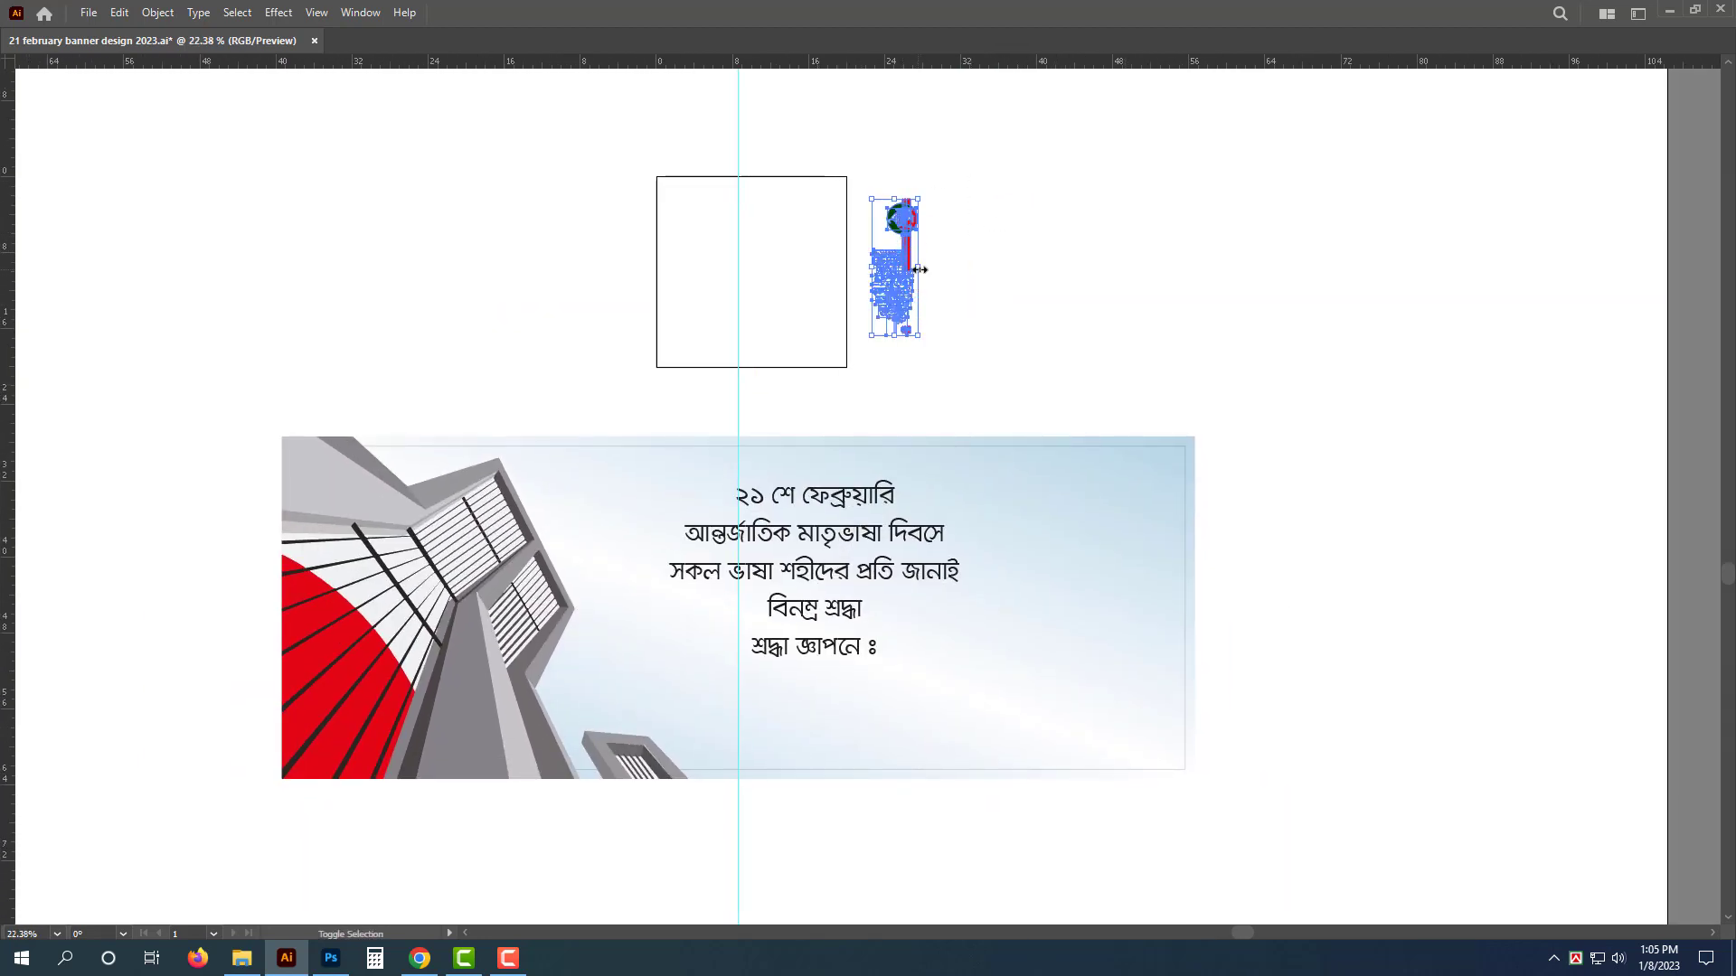
left_click_drag(924, 264, 1015, 263)
left_click_drag(995, 141, 1323, 474)
left_click_drag(1311, 615, 1246, 669)
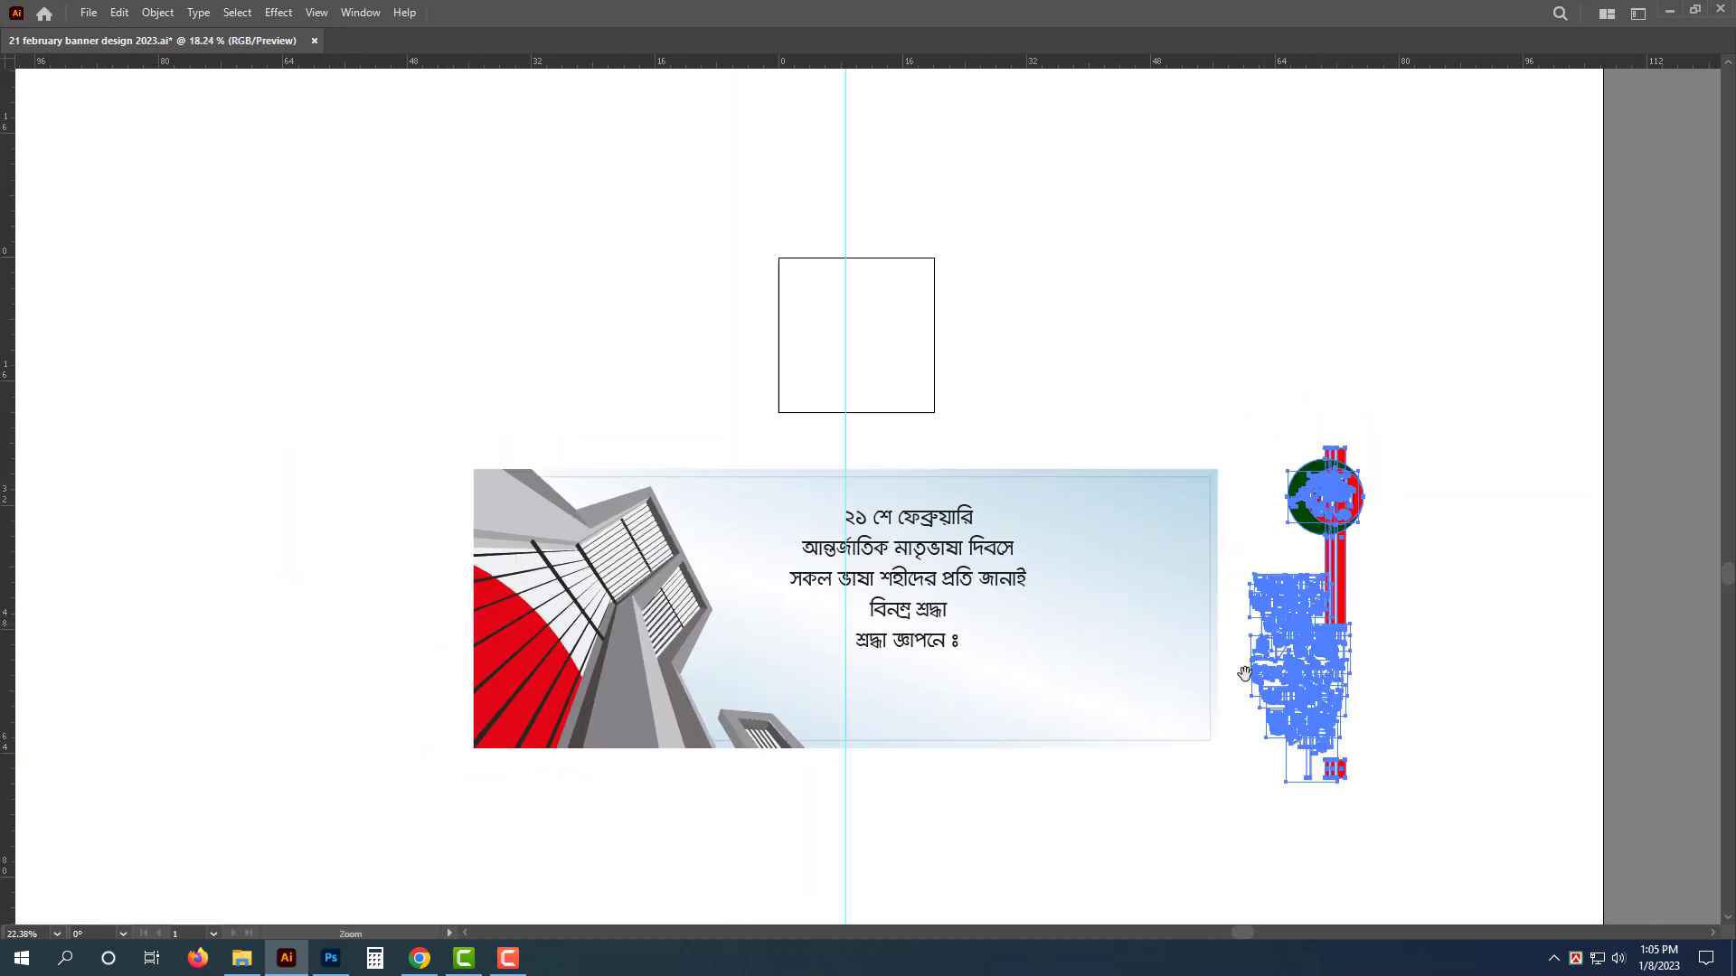
left_click_drag(1042, 670, 1015, 561)
left_click_drag(909, 529, 1040, 529)
left_click_drag(868, 439, 841, 425)
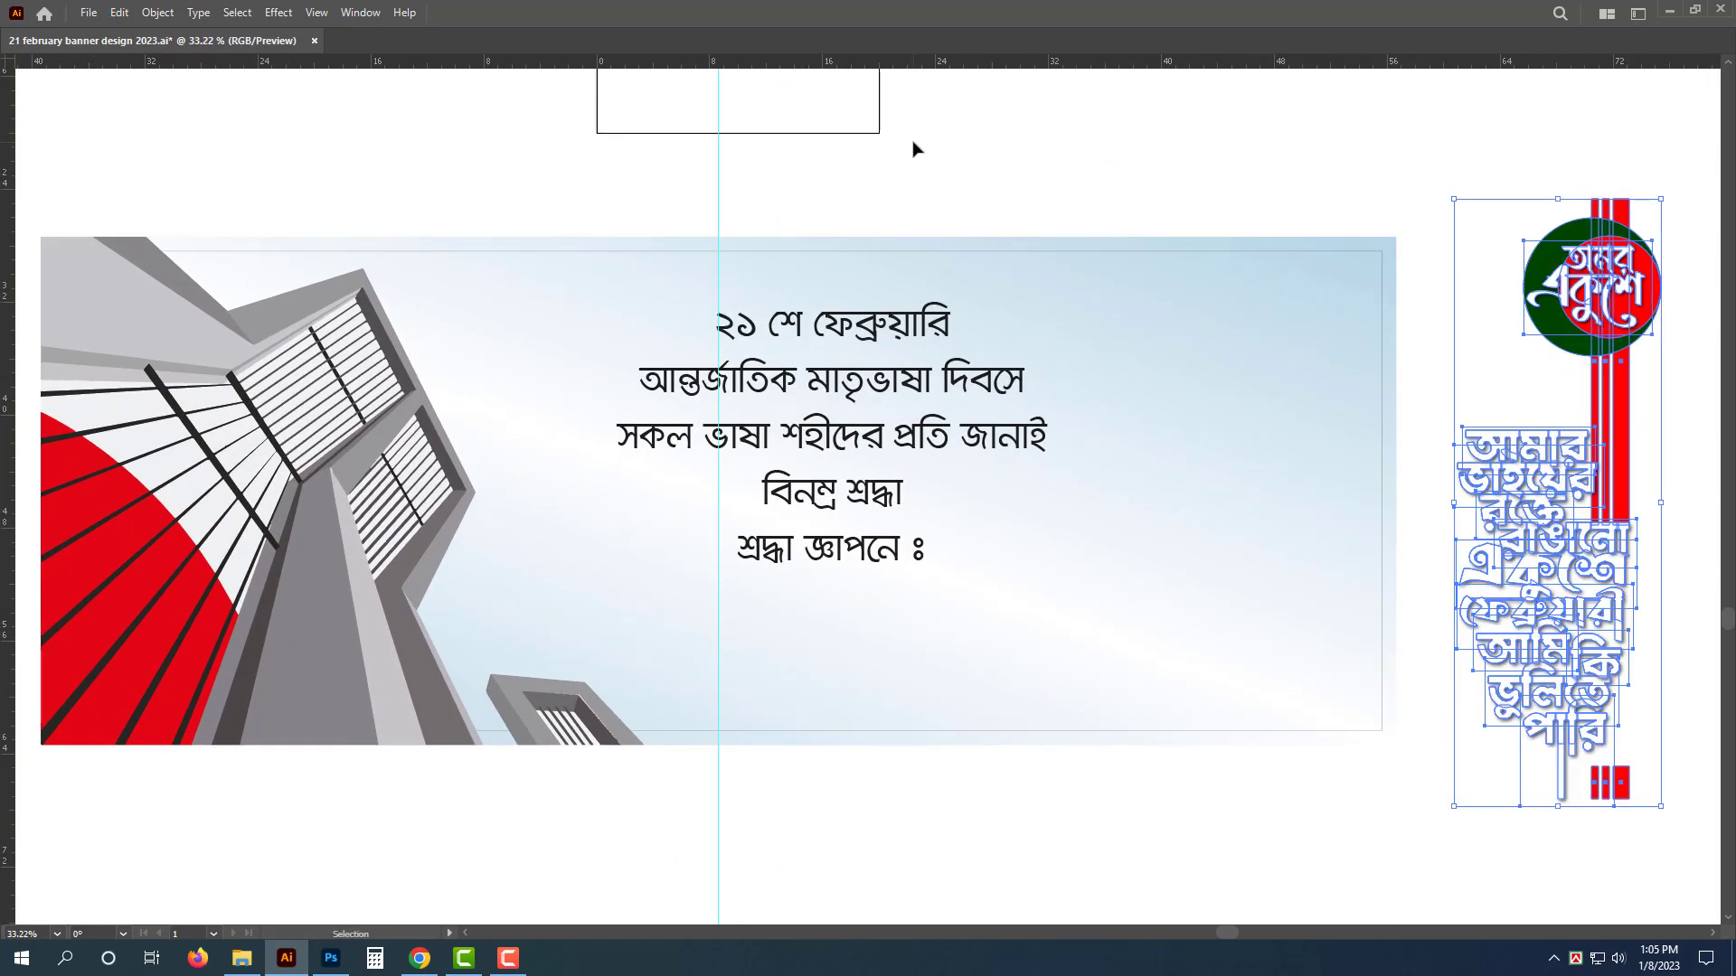
left_click(914, 149)
Step: Draw a rectangle about 8 in by 12 in hanging from the banner's top edge beside the monument and fully round its bottom corners
key("Tab")
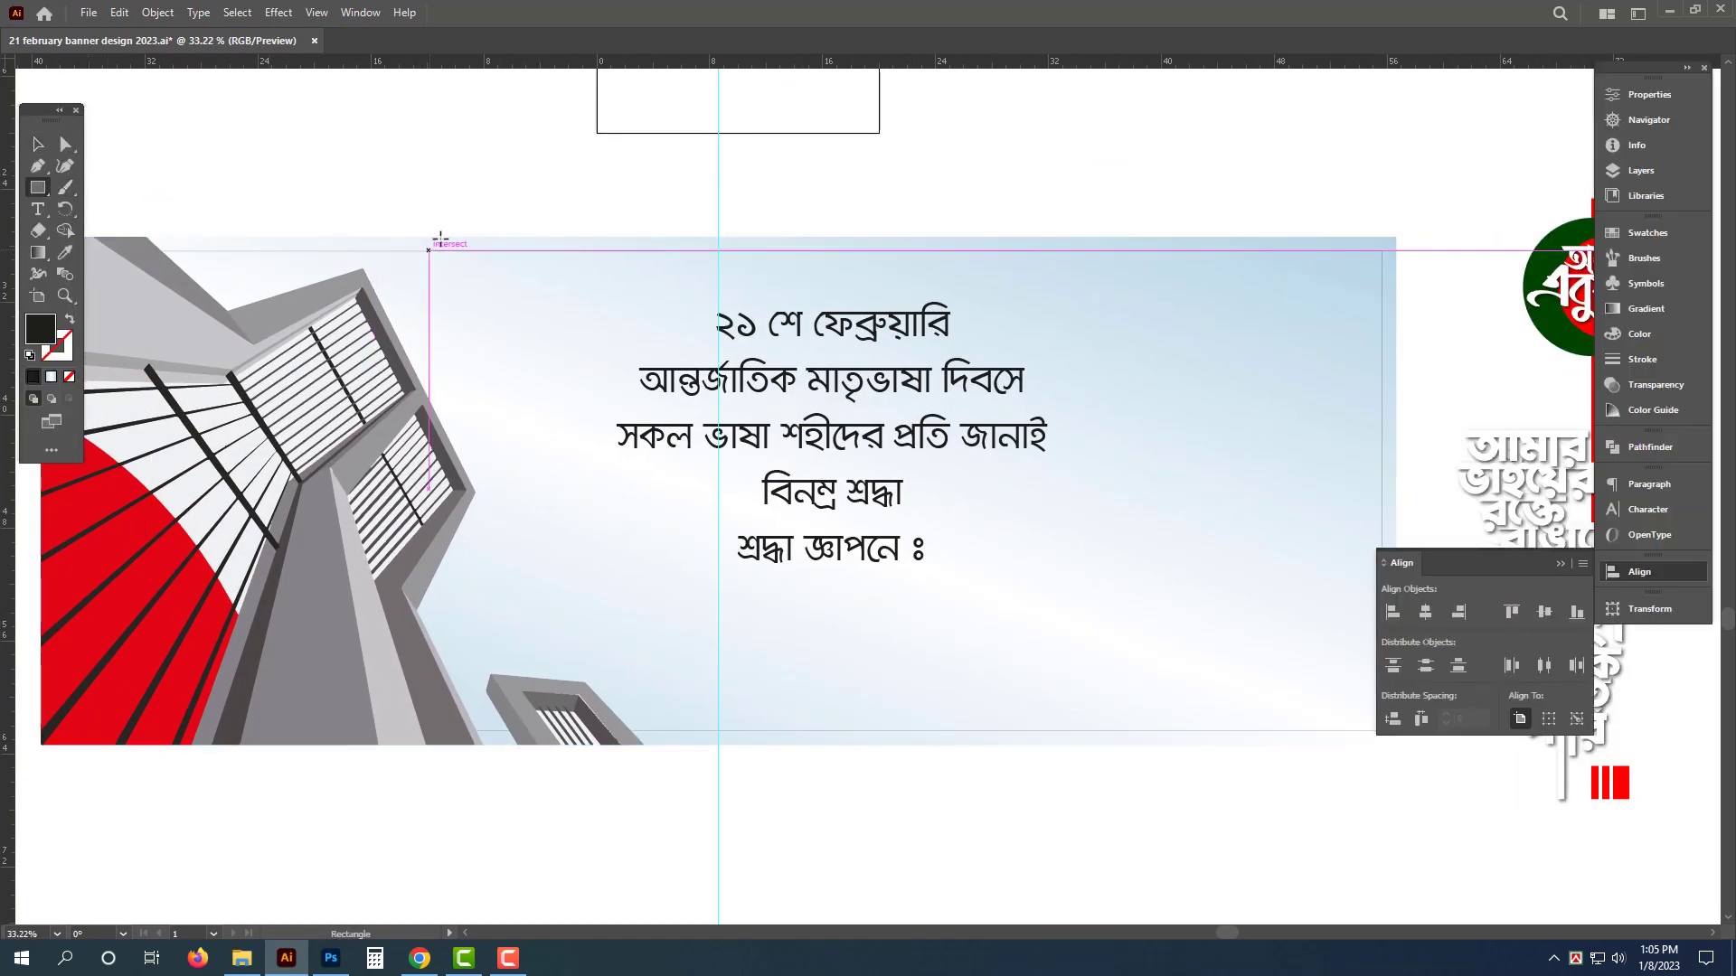
mouse_move(458, 238)
left_mouse_down()
mouse_move(597, 406)
mouse_move(581, 395)
left_mouse_up()
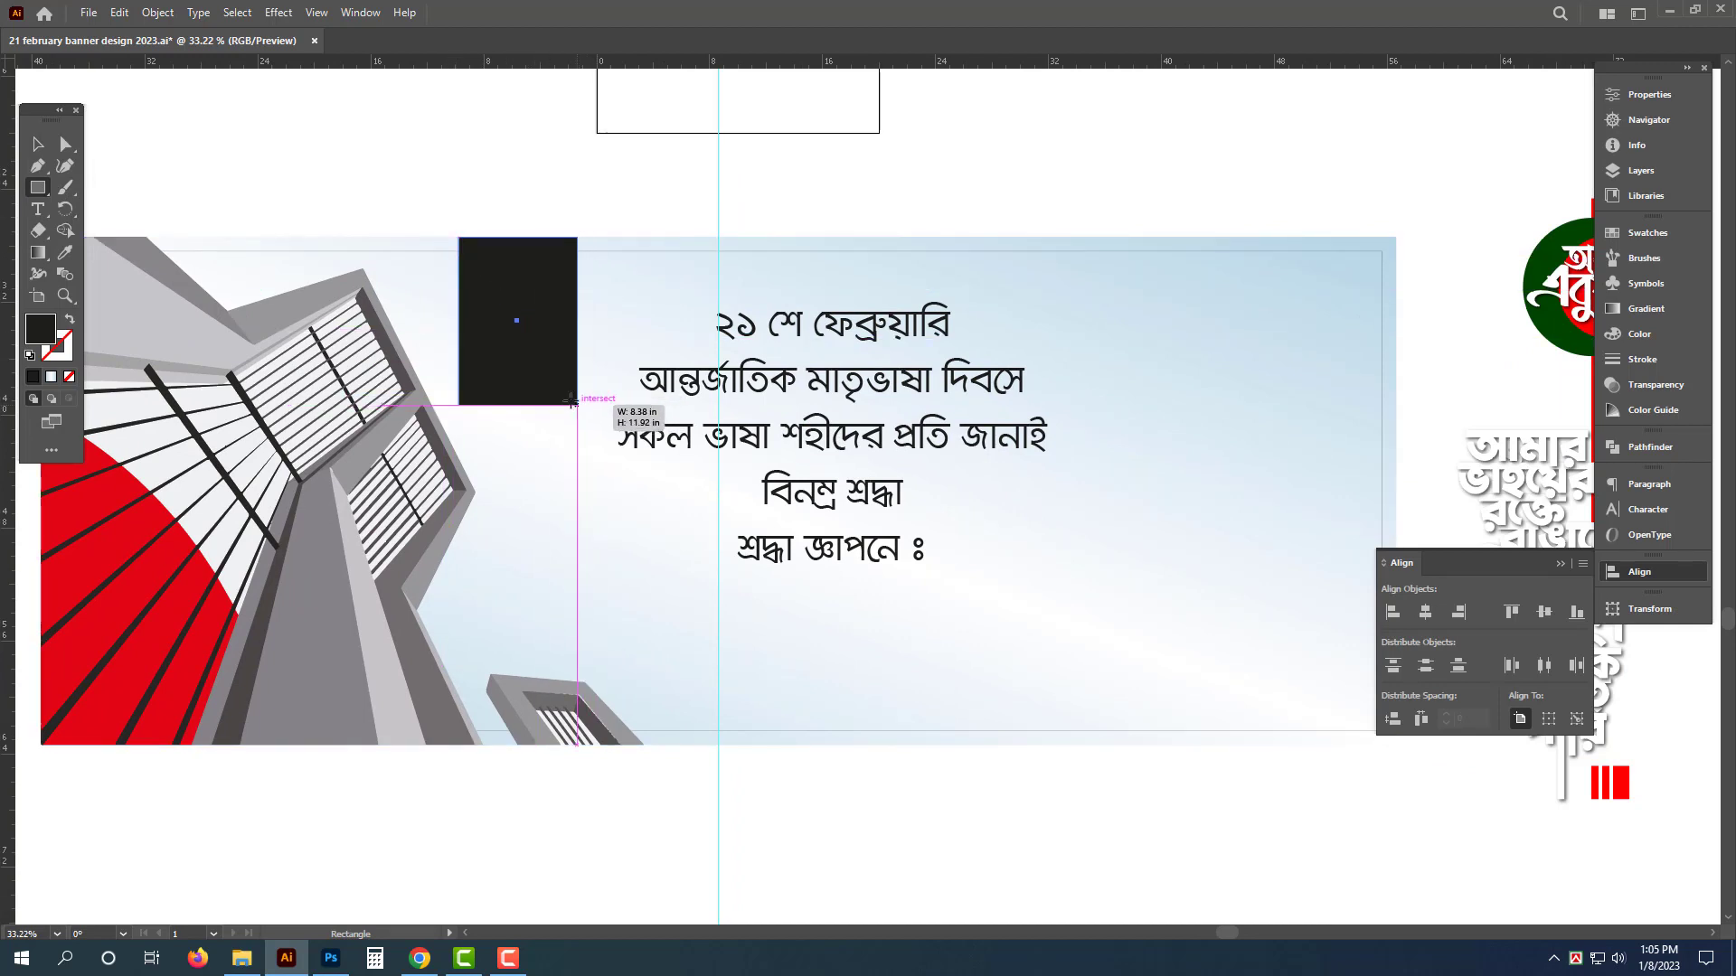
key("v")
left_click_drag(513, 325, 543, 325)
key("ctrl")
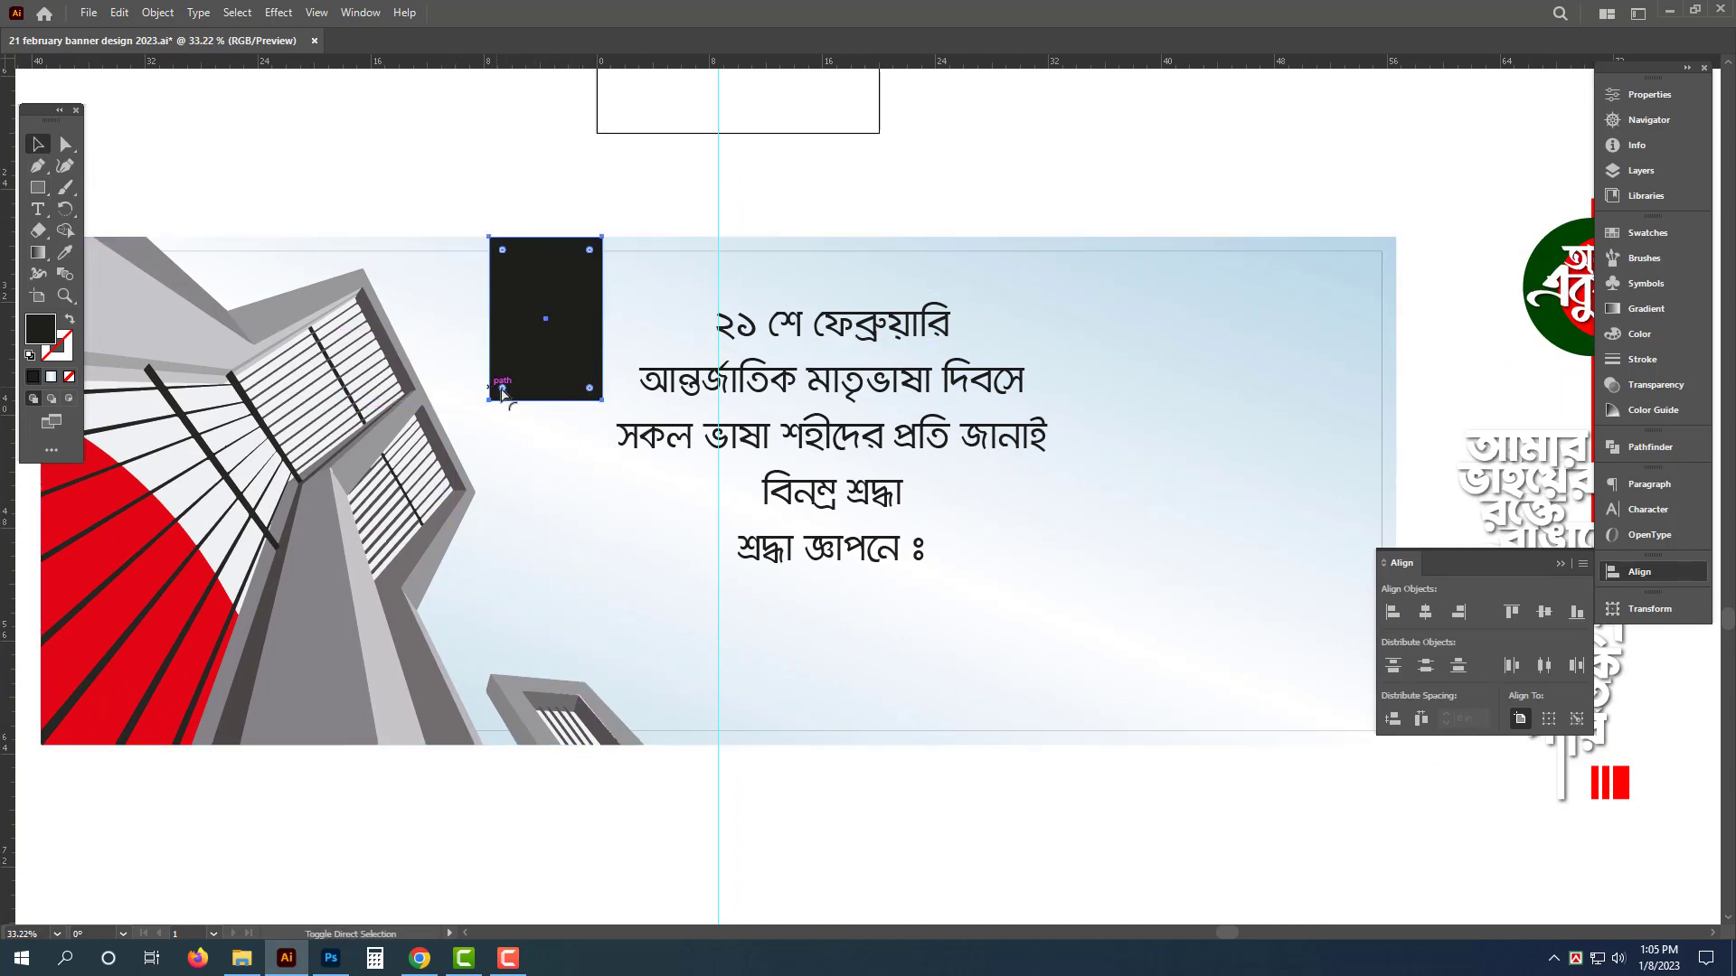
left_click_drag(590, 392, 586, 285)
Step: Switch the colour sliders to CMYK and fill the rounded tab with C 0, M 100, Y 100, K 0
left_click(1638, 335)
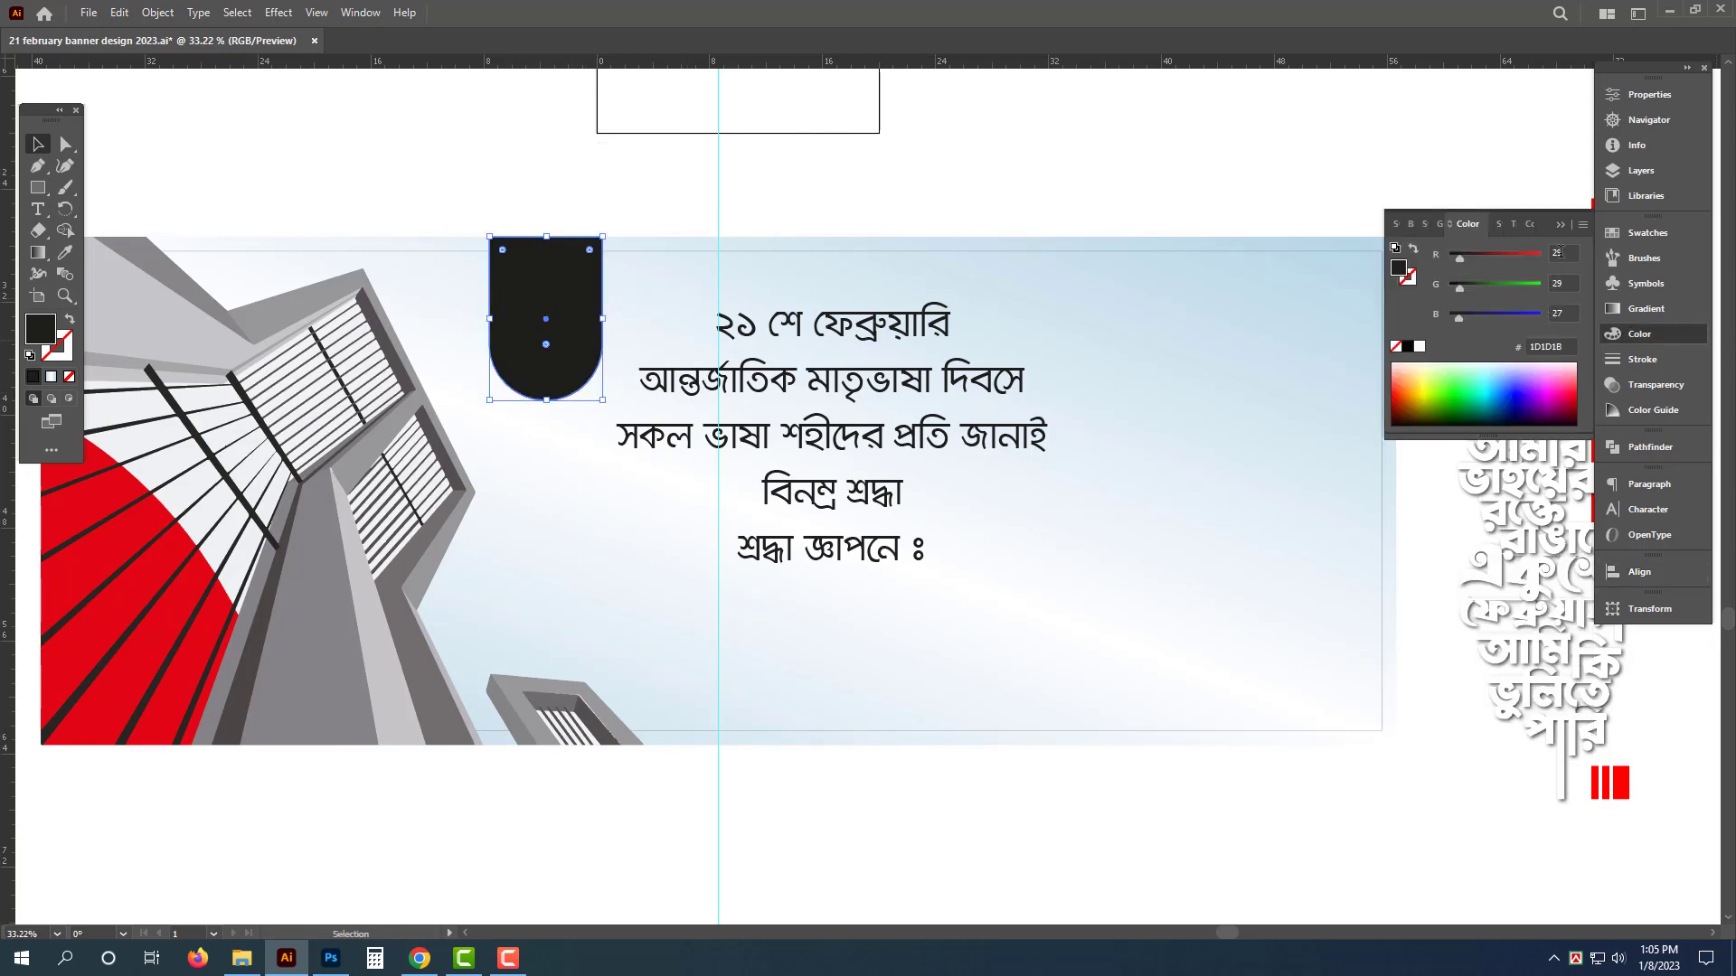
left_click_drag(1580, 232, 1636, 234)
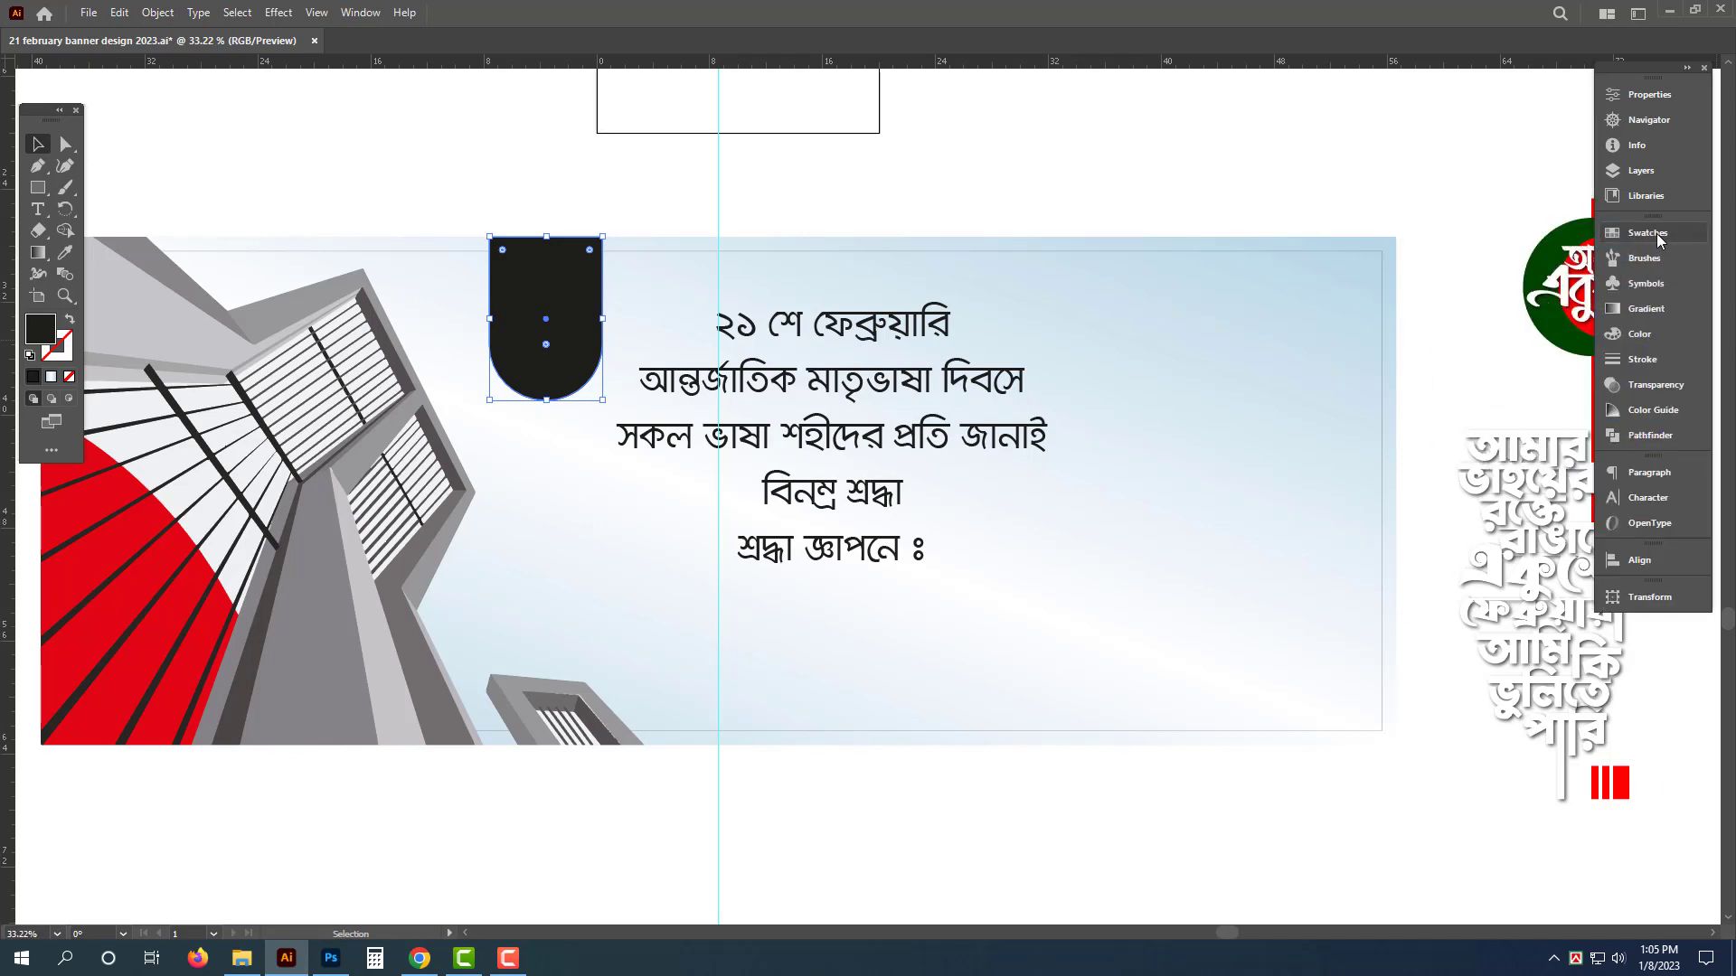
left_click(1649, 339)
left_click(1582, 224)
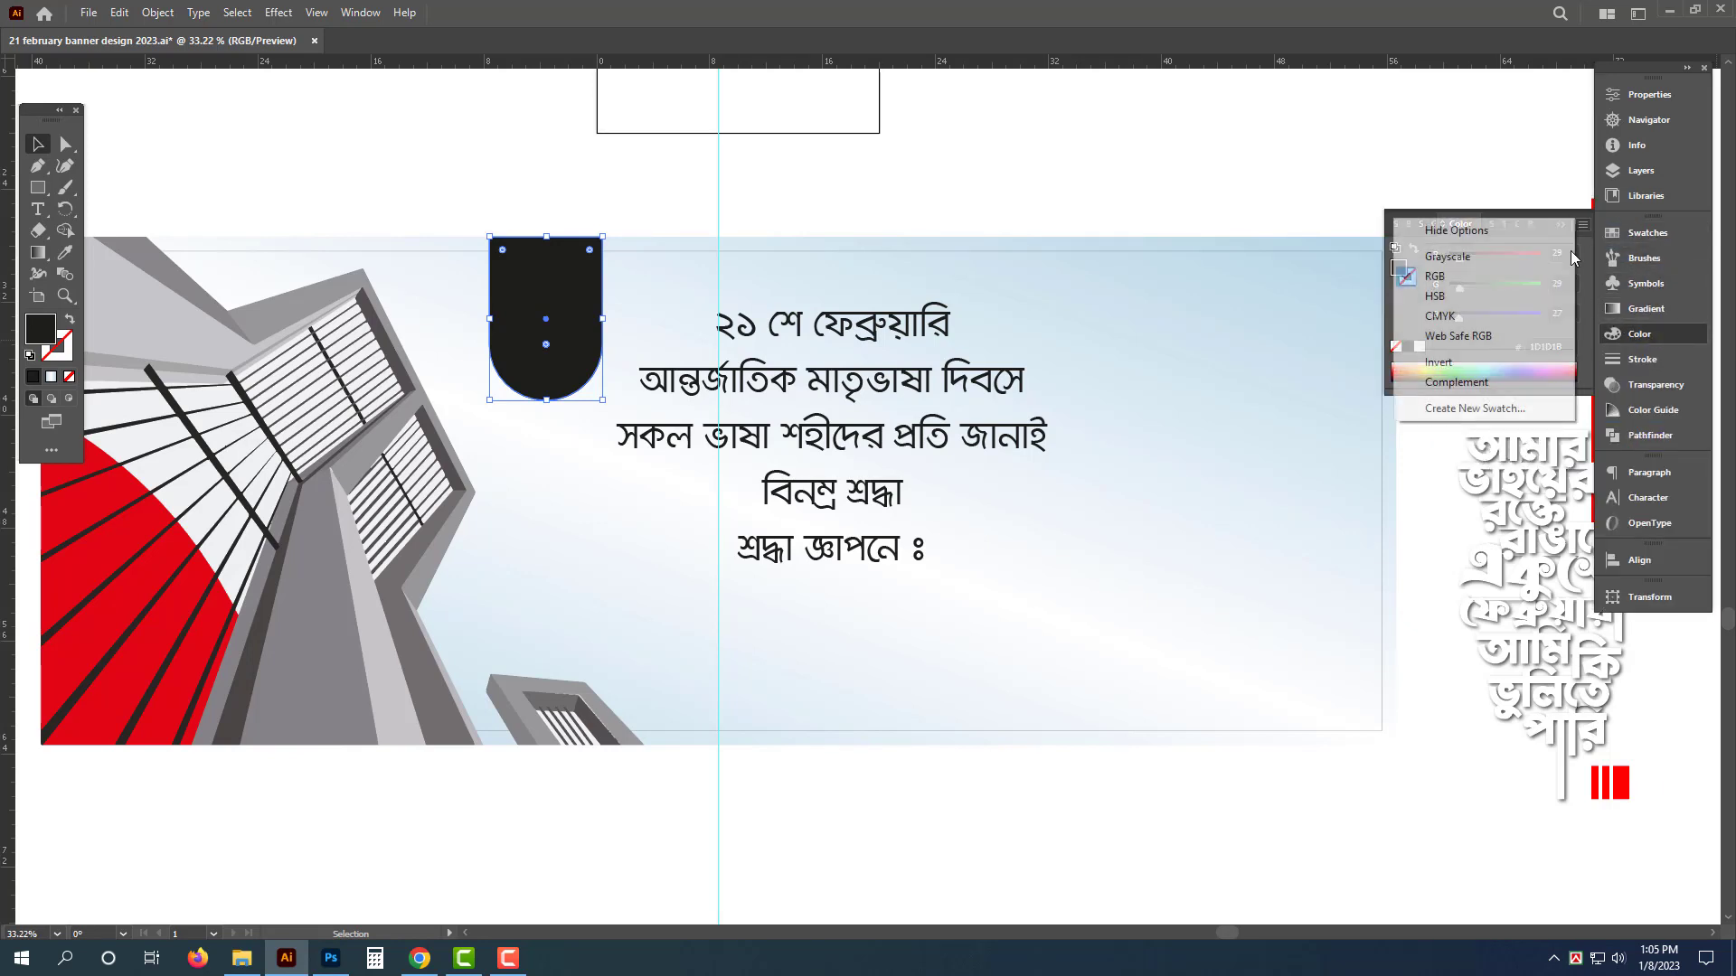
left_click(1498, 320)
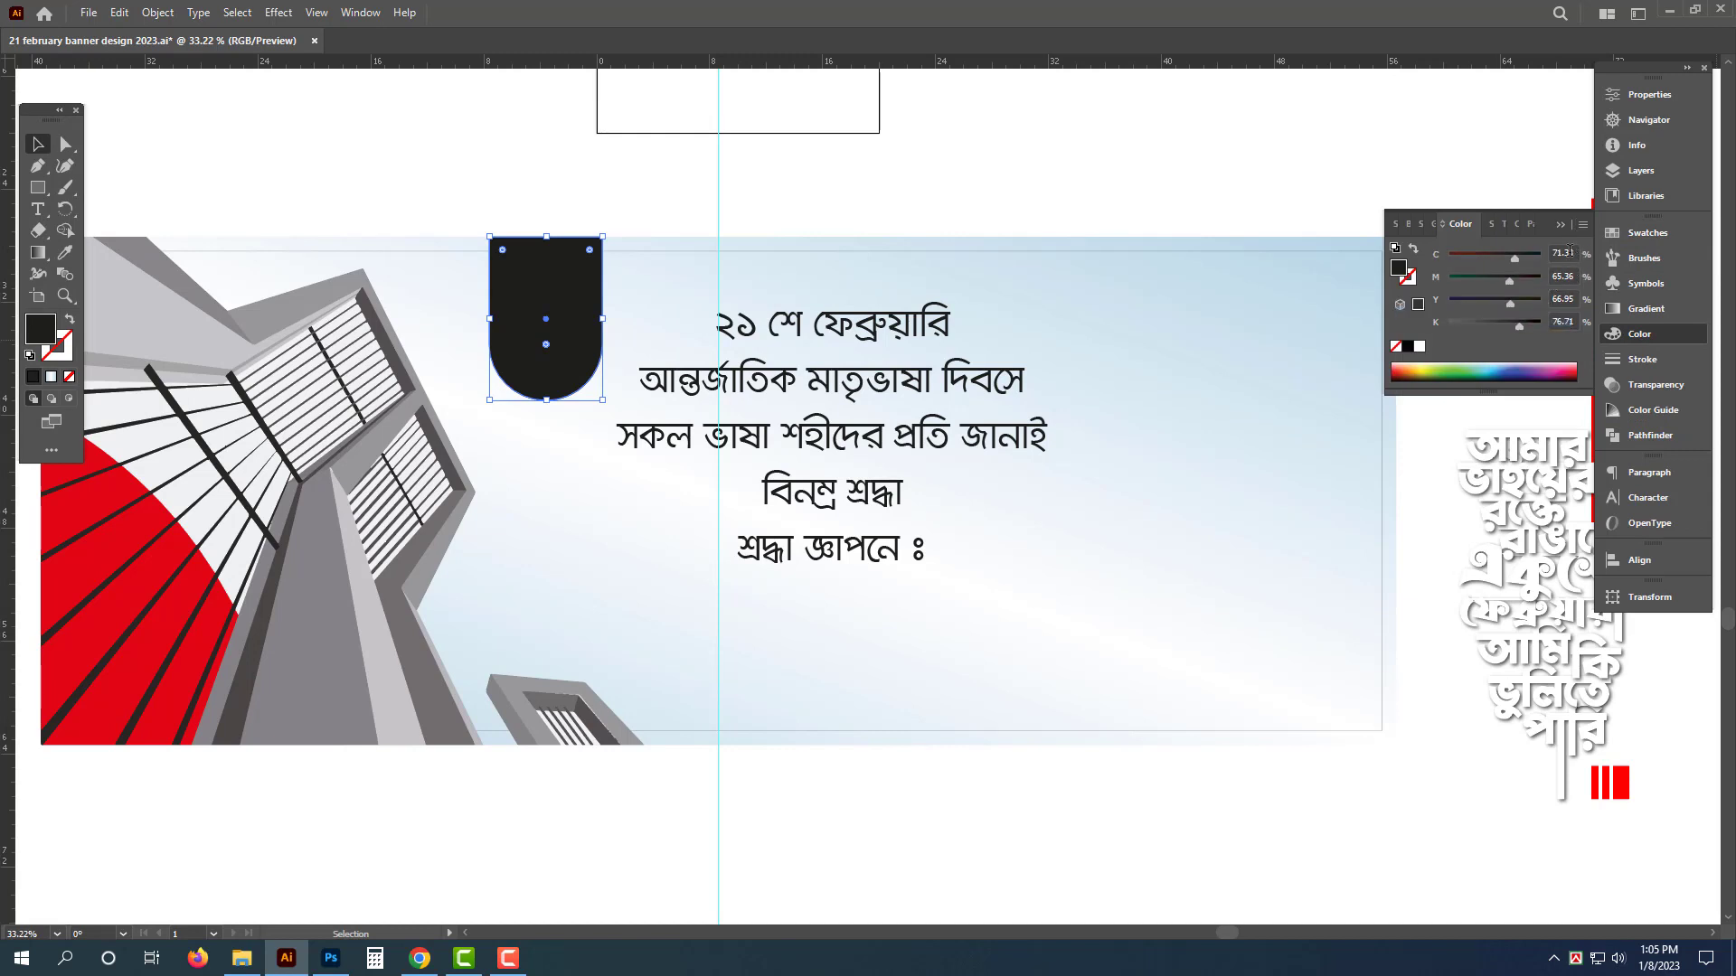
type("0")
key("Tab")
type("100")
key("Tab")
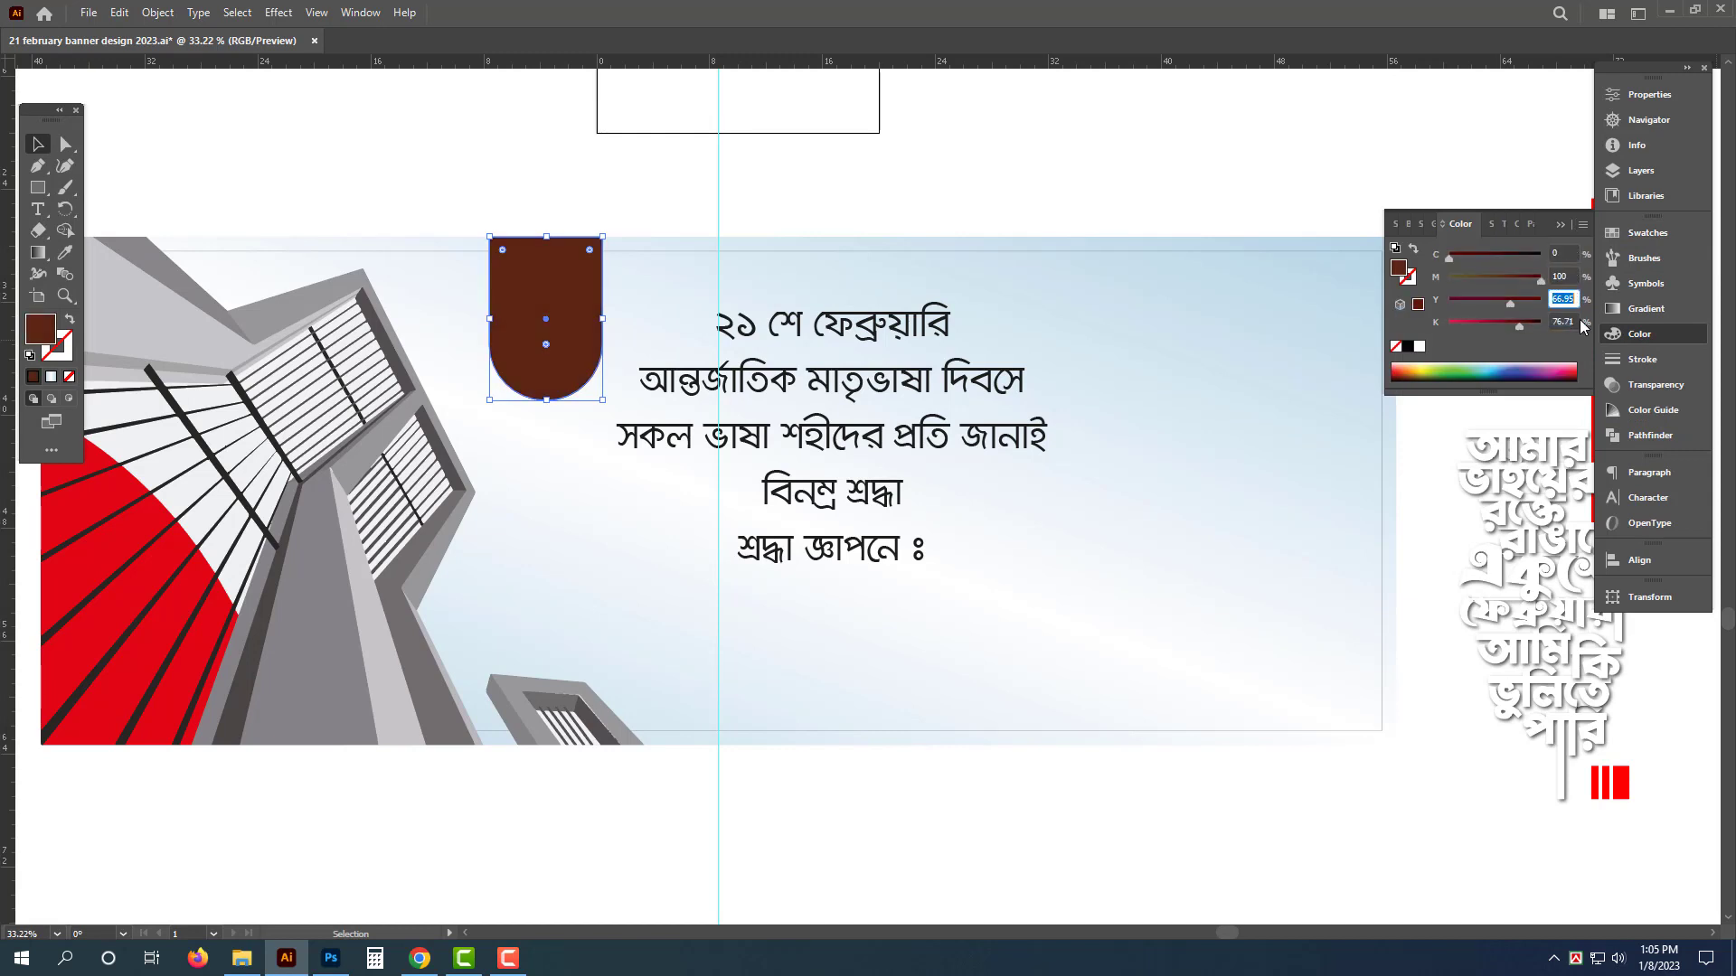
type("100")
key("Tab")
type("0")
key("Return")
left_click(998, 147)
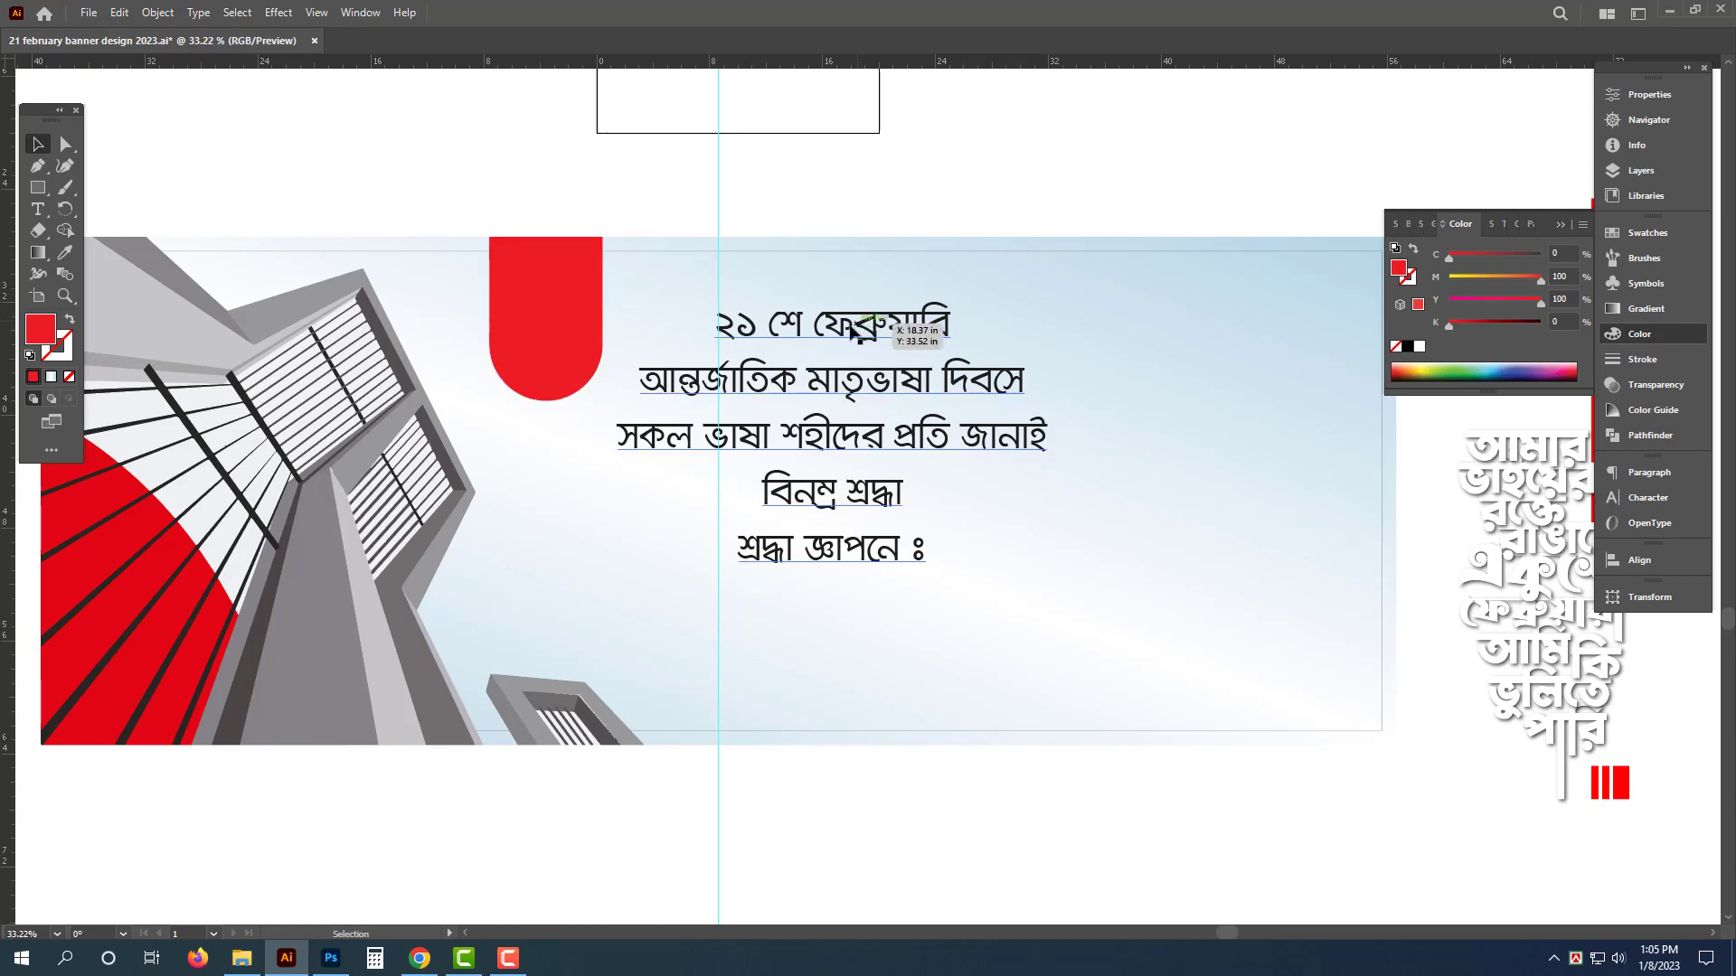
Step: Split the first line of the Bengali text into its own text object above the remaining lines and remove ২১ from it
left_click(870, 323)
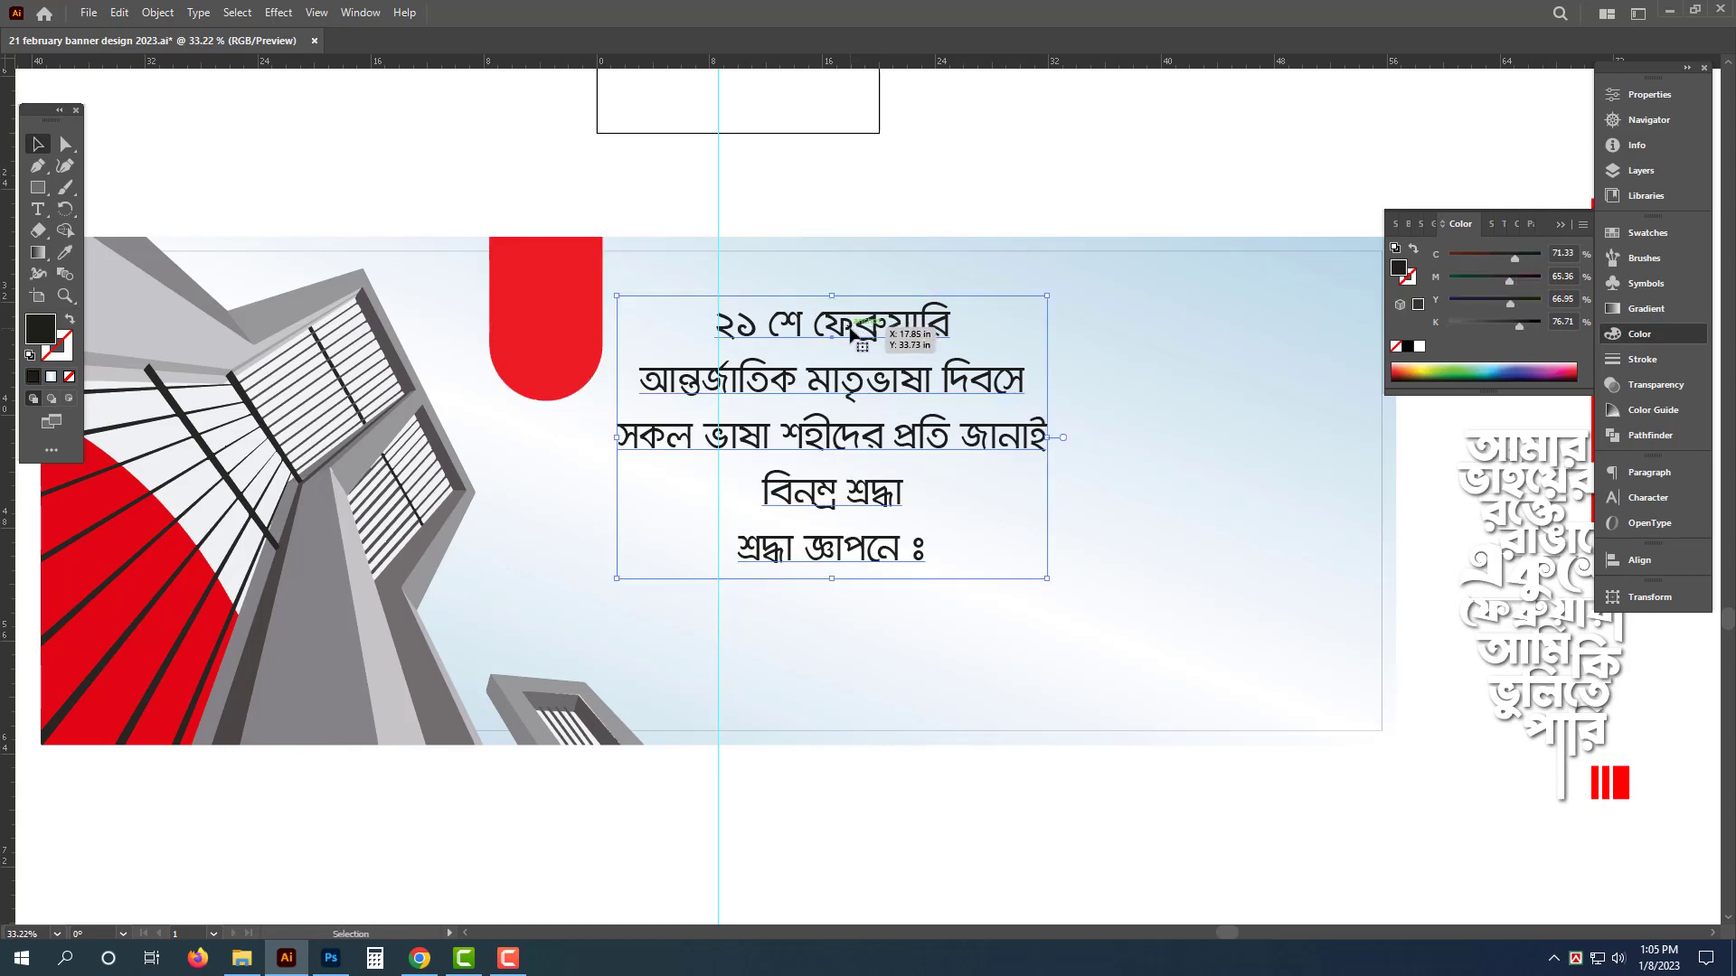
triple_click(848, 334)
key("ctrl+x")
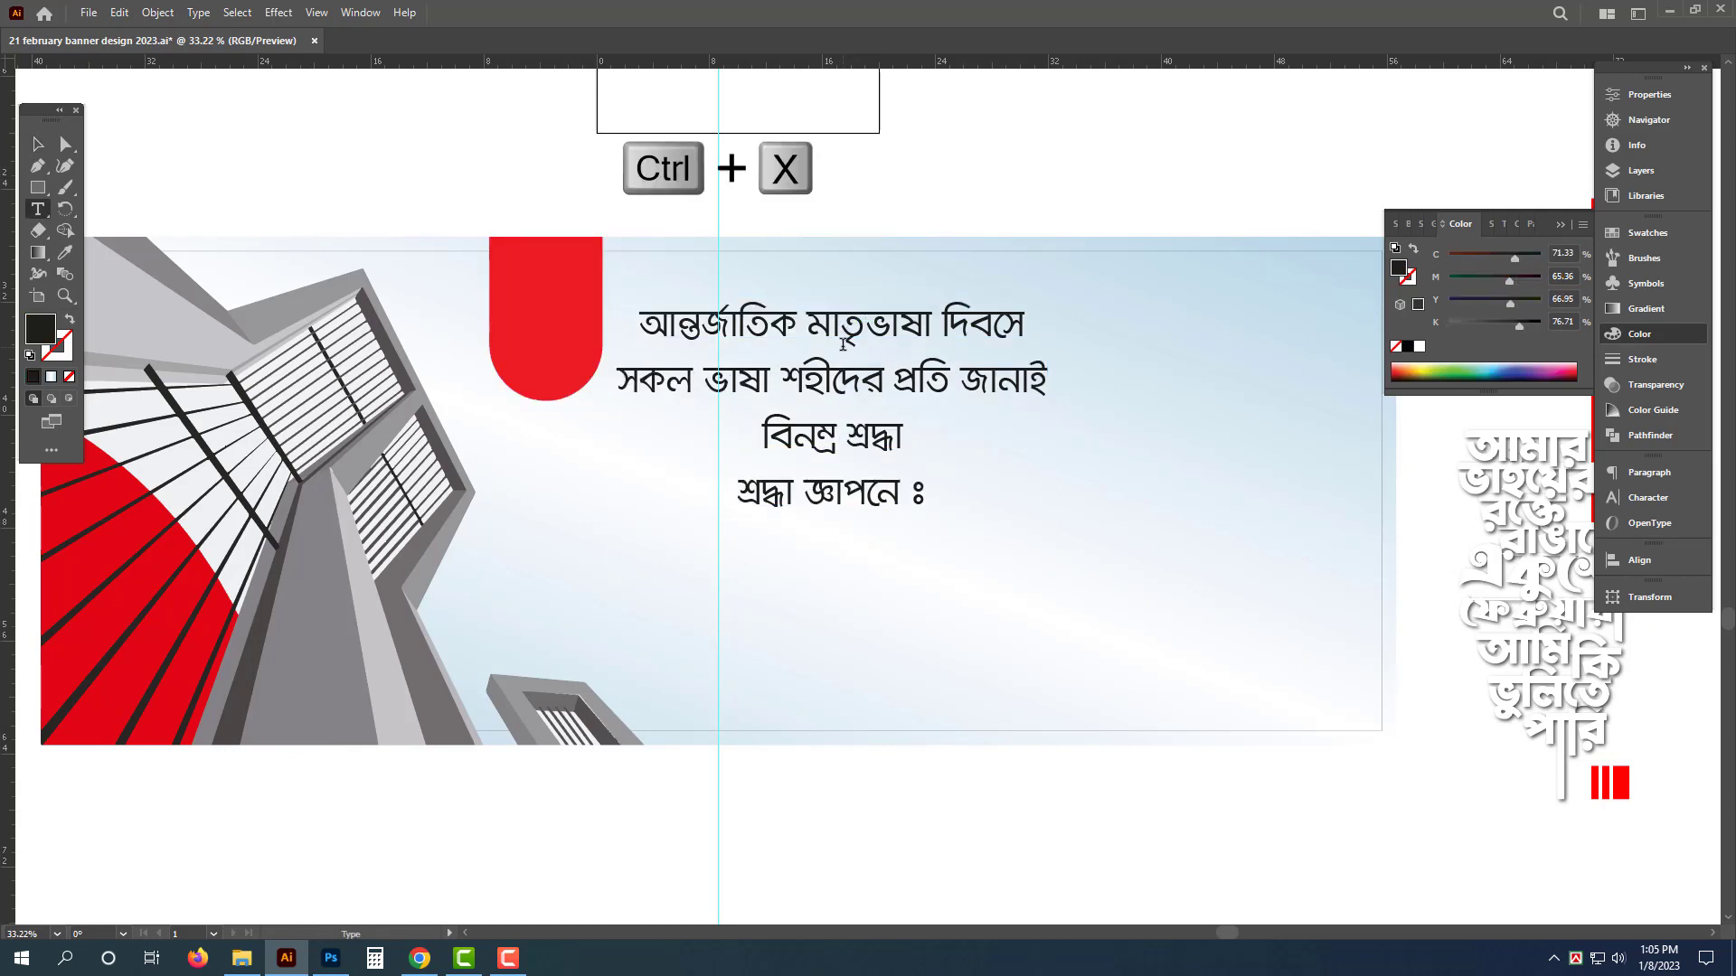
left_click_drag(862, 328, 678, 360)
double_click(794, 327)
key("ctrl+a")
key("ctrl+v")
key("BackSpace")
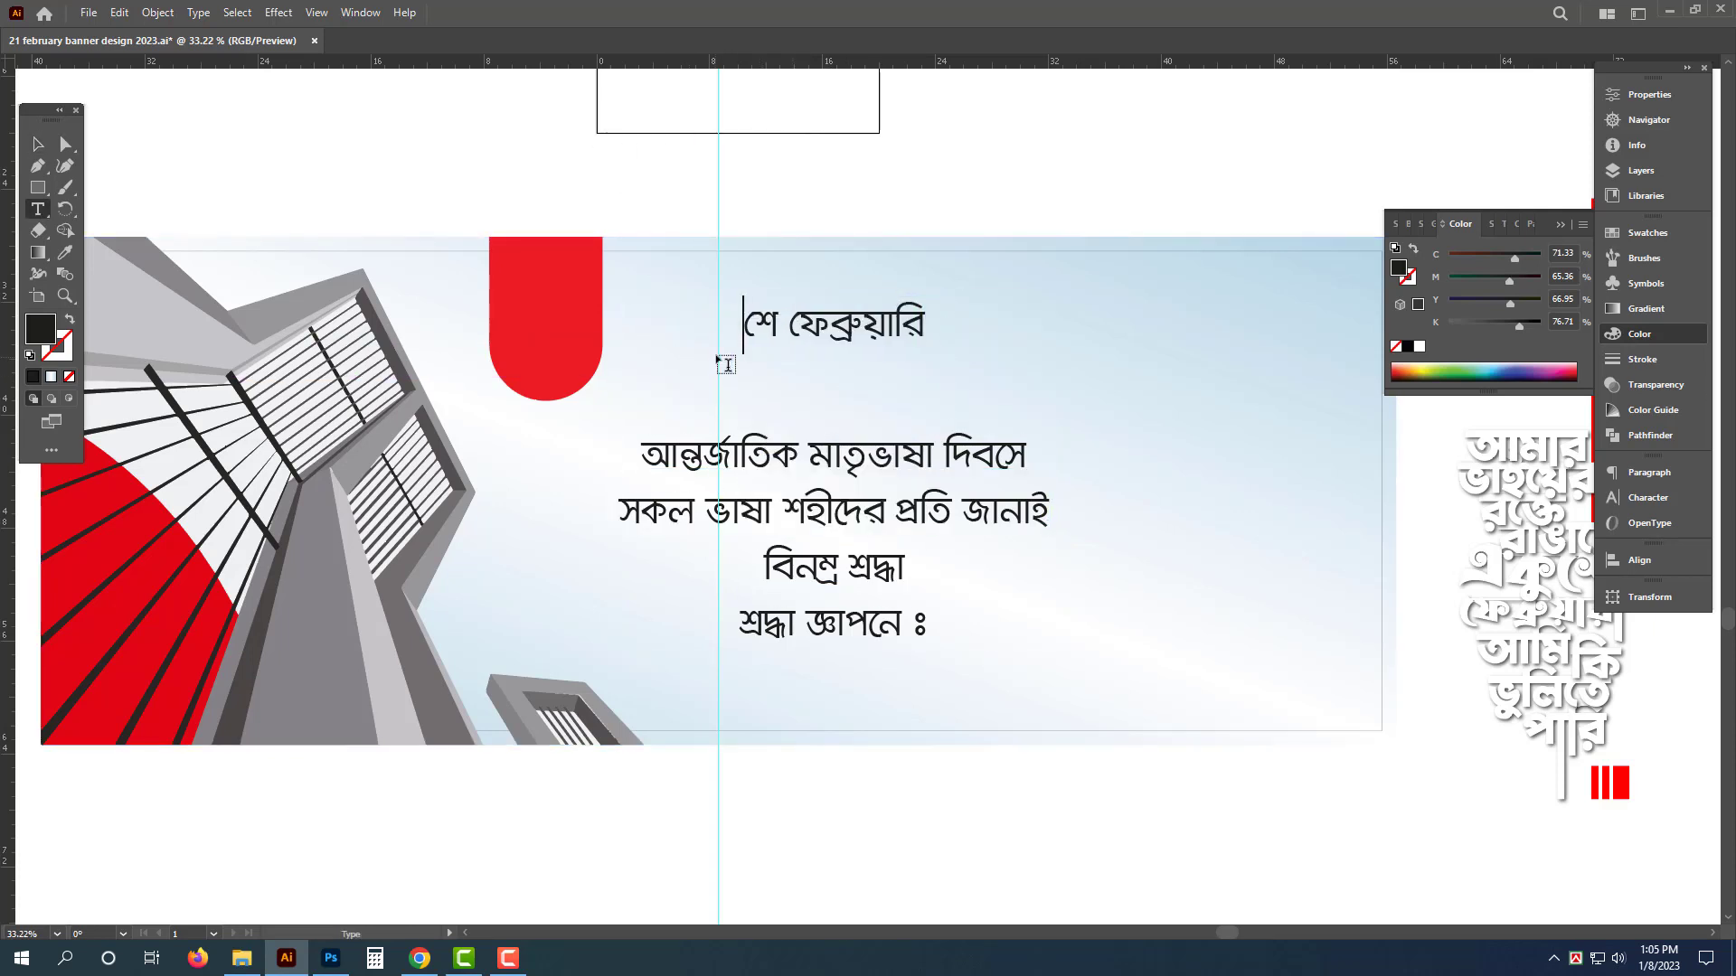
key("Escape")
Step: Create a separate, enlarged ২১ text over the red tab and place the শে ফেব্রুয়ারি text beside it
left_click_drag(746, 355, 700, 314)
left_click_drag(841, 356, 964, 357)
left_click_drag(955, 357, 954, 371)
left_click_drag(819, 384, 913, 307)
double_click(822, 310)
key("ctrl+a")
type("২১")
key("Escape")
left_click_drag(866, 321, 705, 354)
Step: Browse the Li fonts for the ২১ text and apply Li Shohid Barkat ANSI V2 Italic
scroll(680, 300, "up", 5)
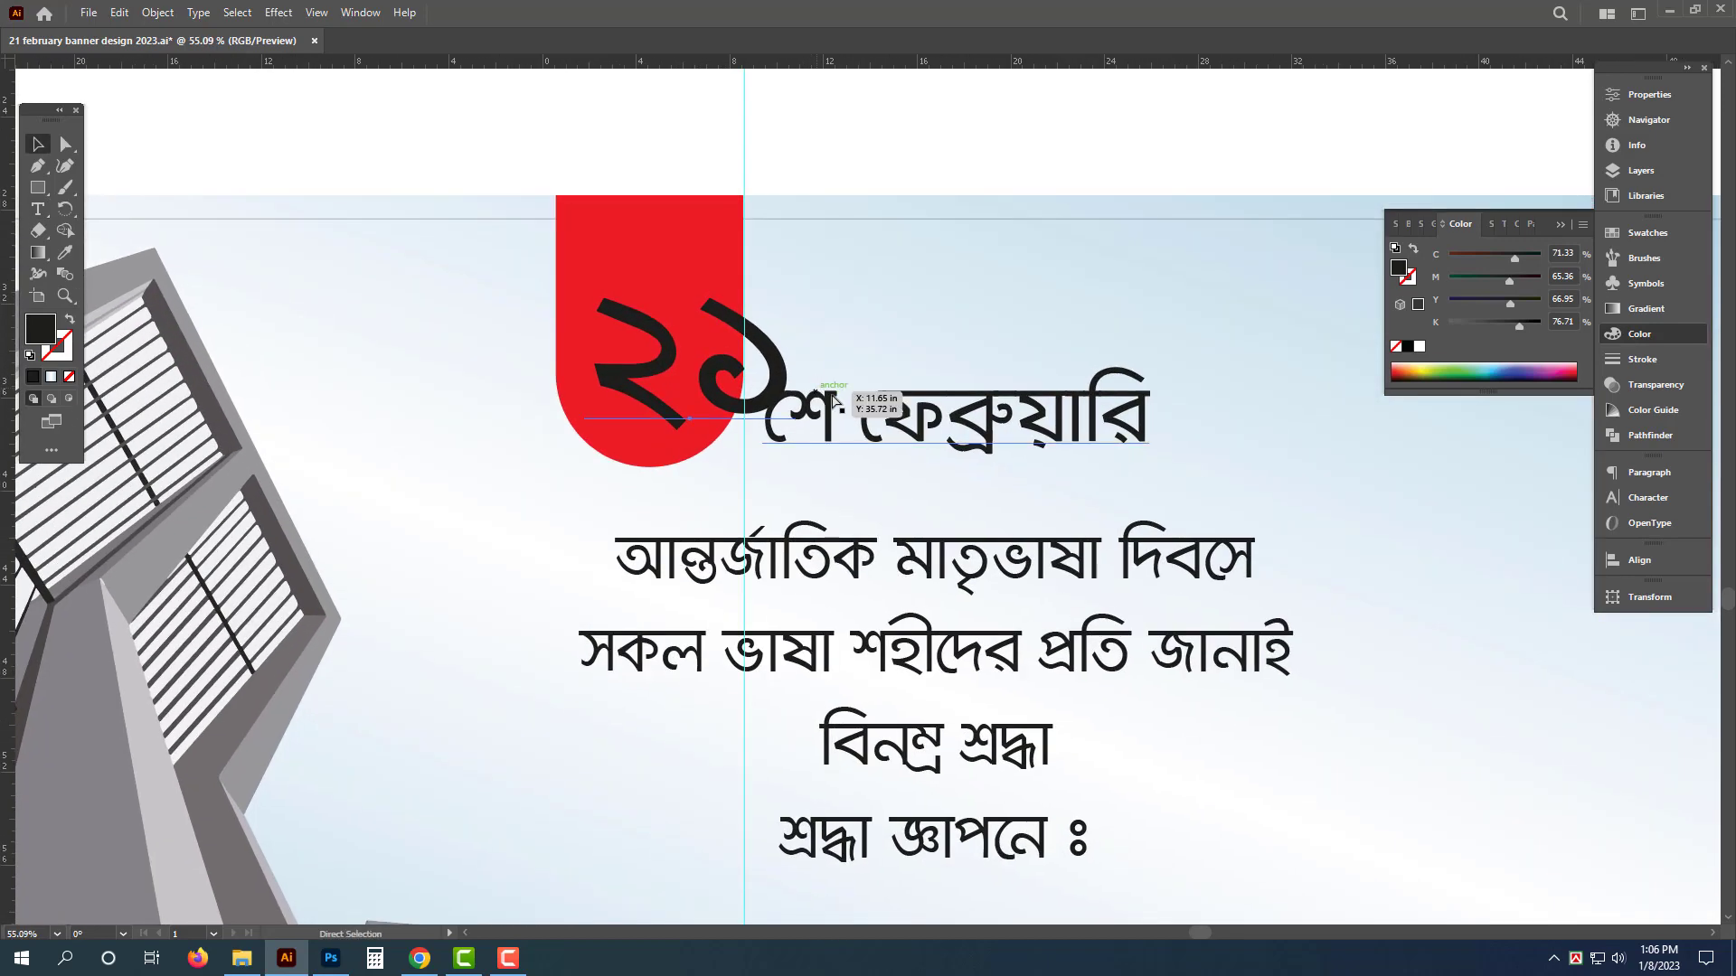
key("ctrl+t")
left_click(1490, 491)
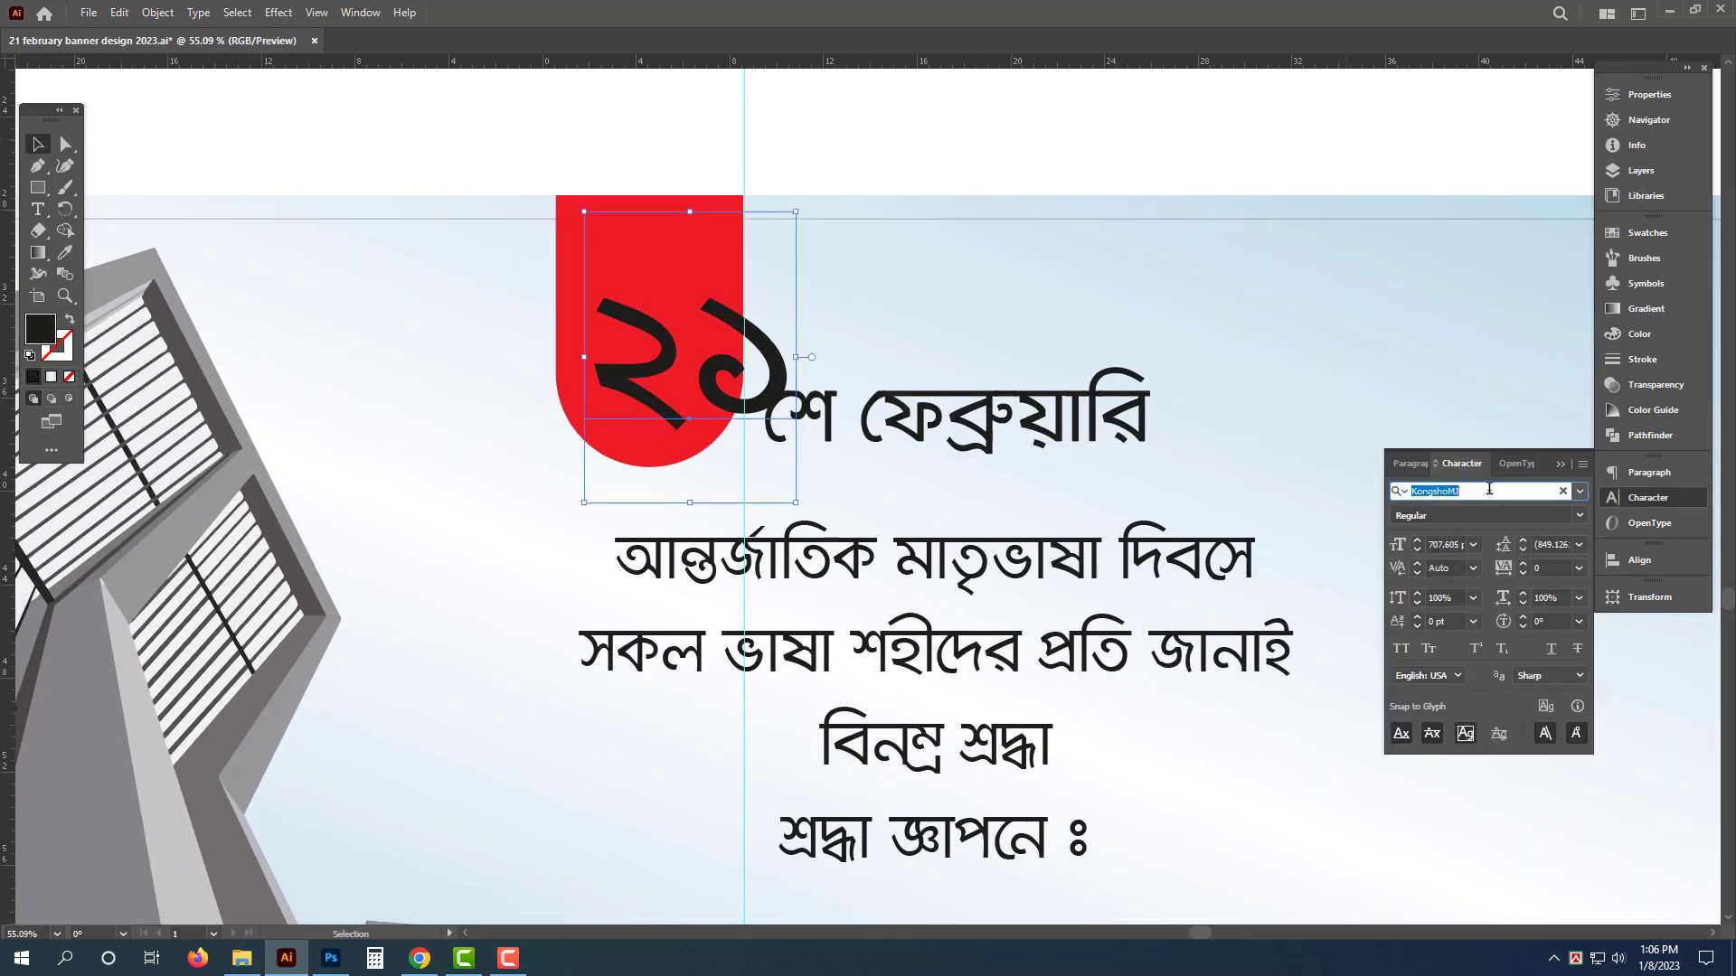
type("li")
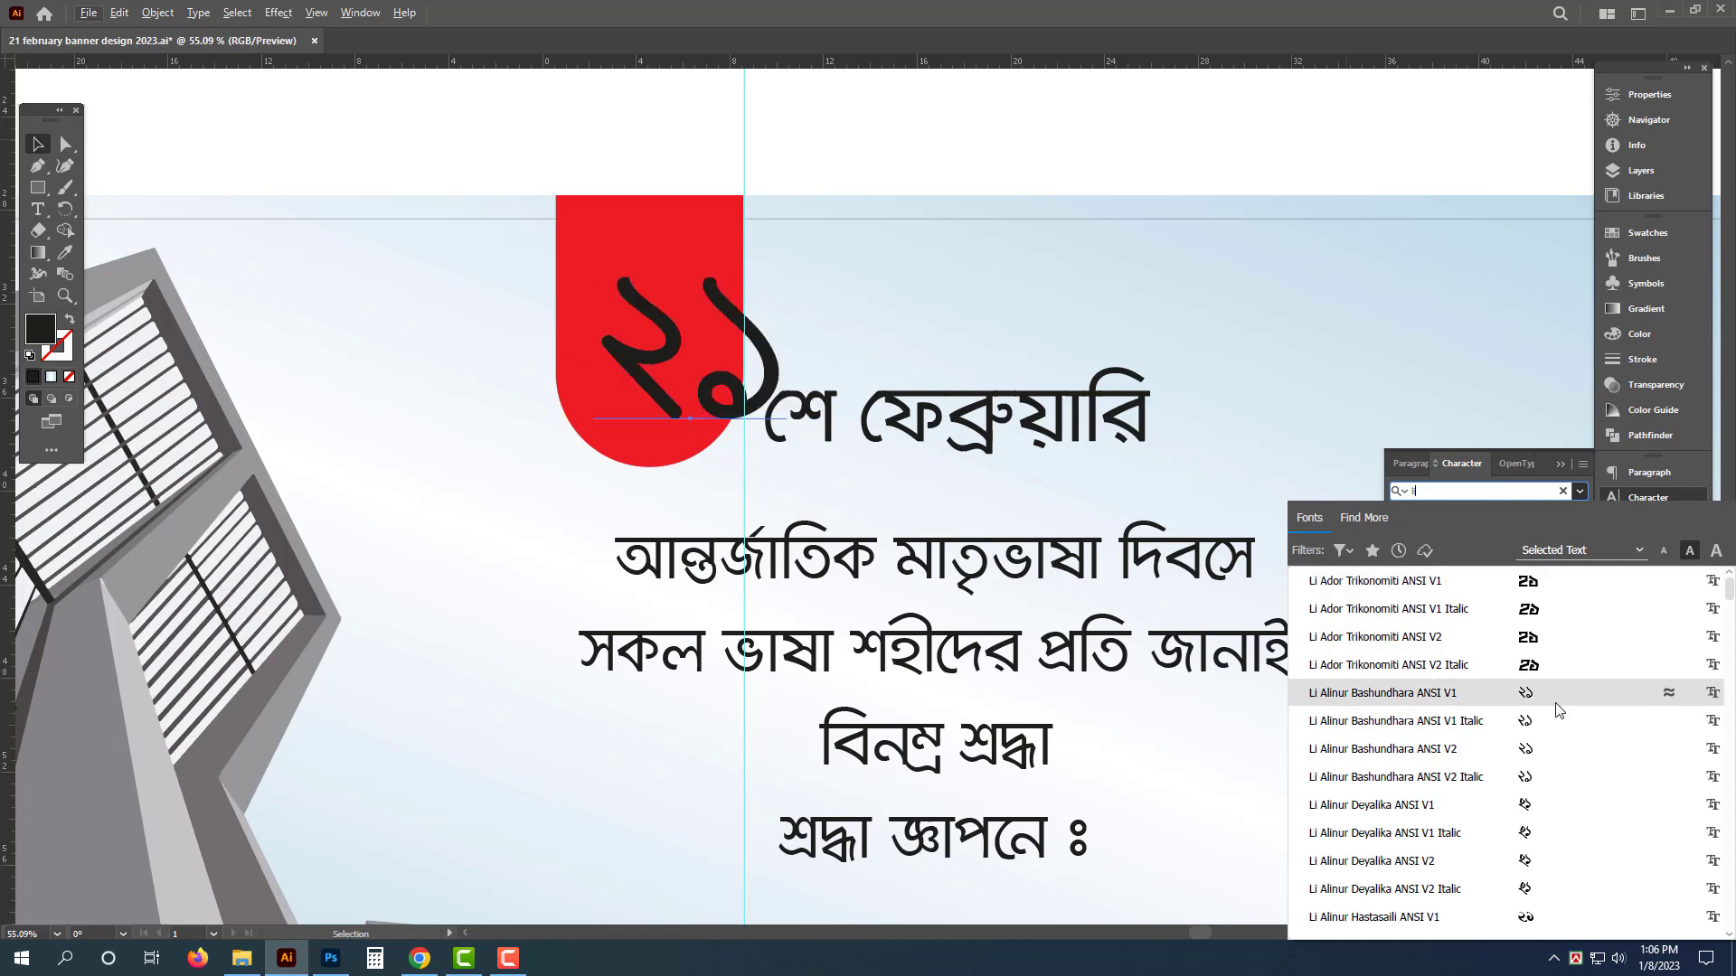
scroll(1553, 714, "down", 4)
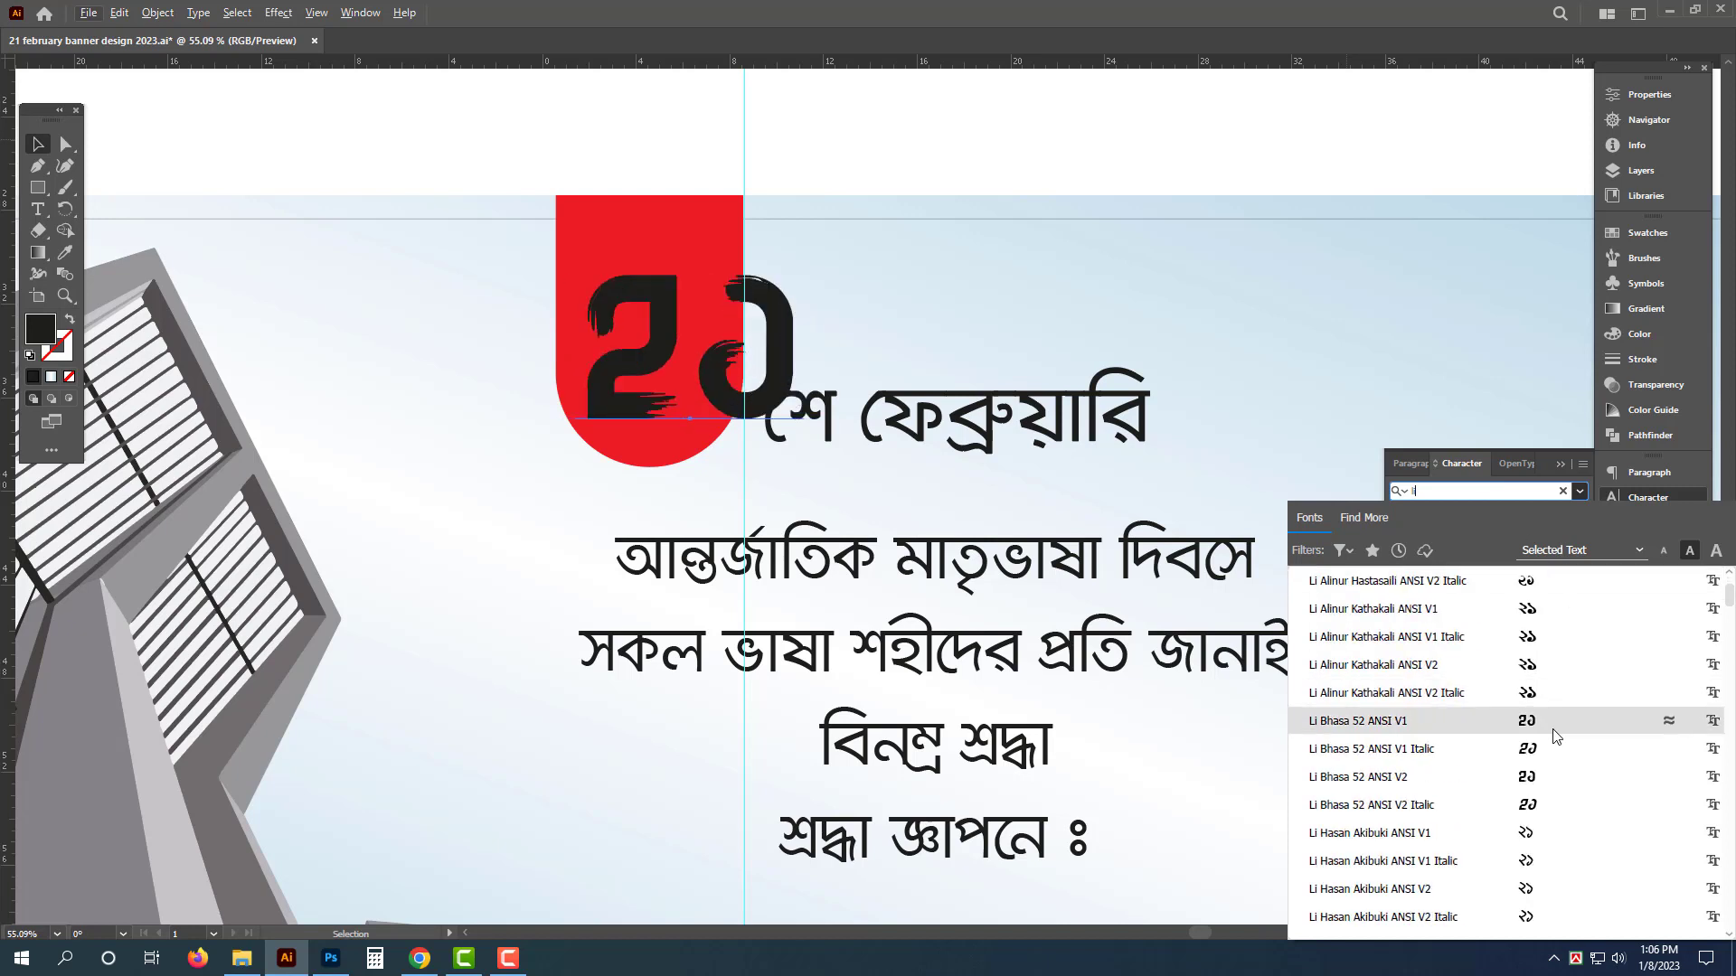
scroll(1555, 735, "down", 2)
scroll(1547, 714, "down", 3)
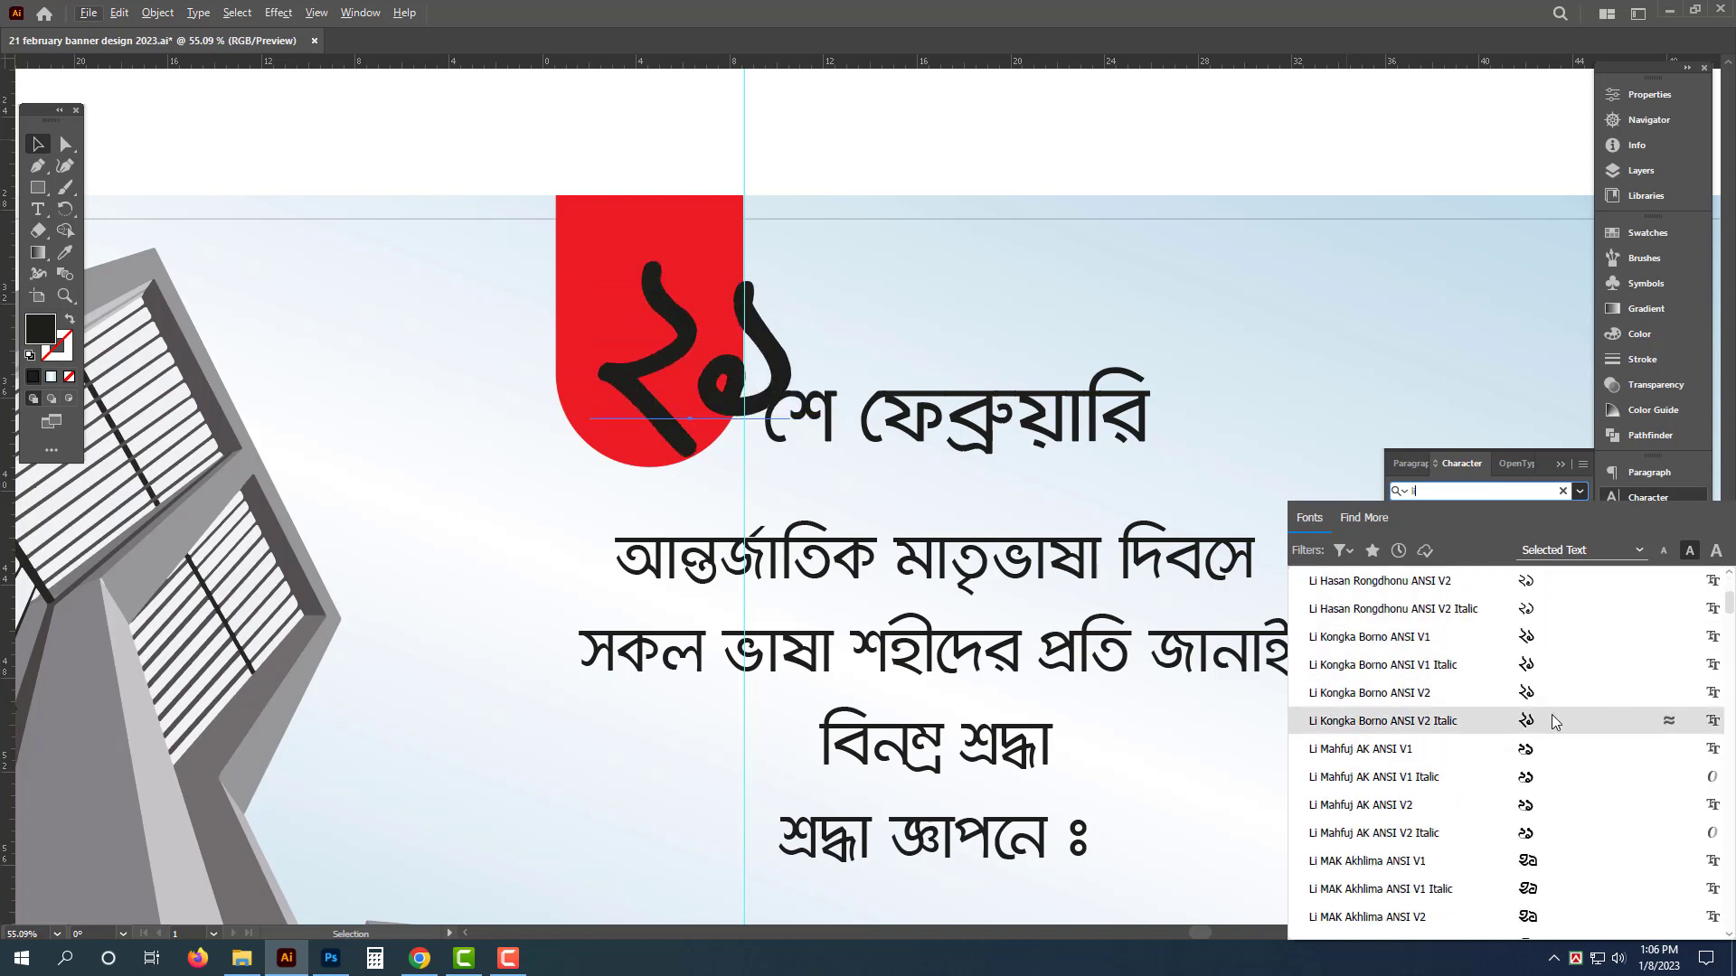
scroll(1546, 841, "down", 7)
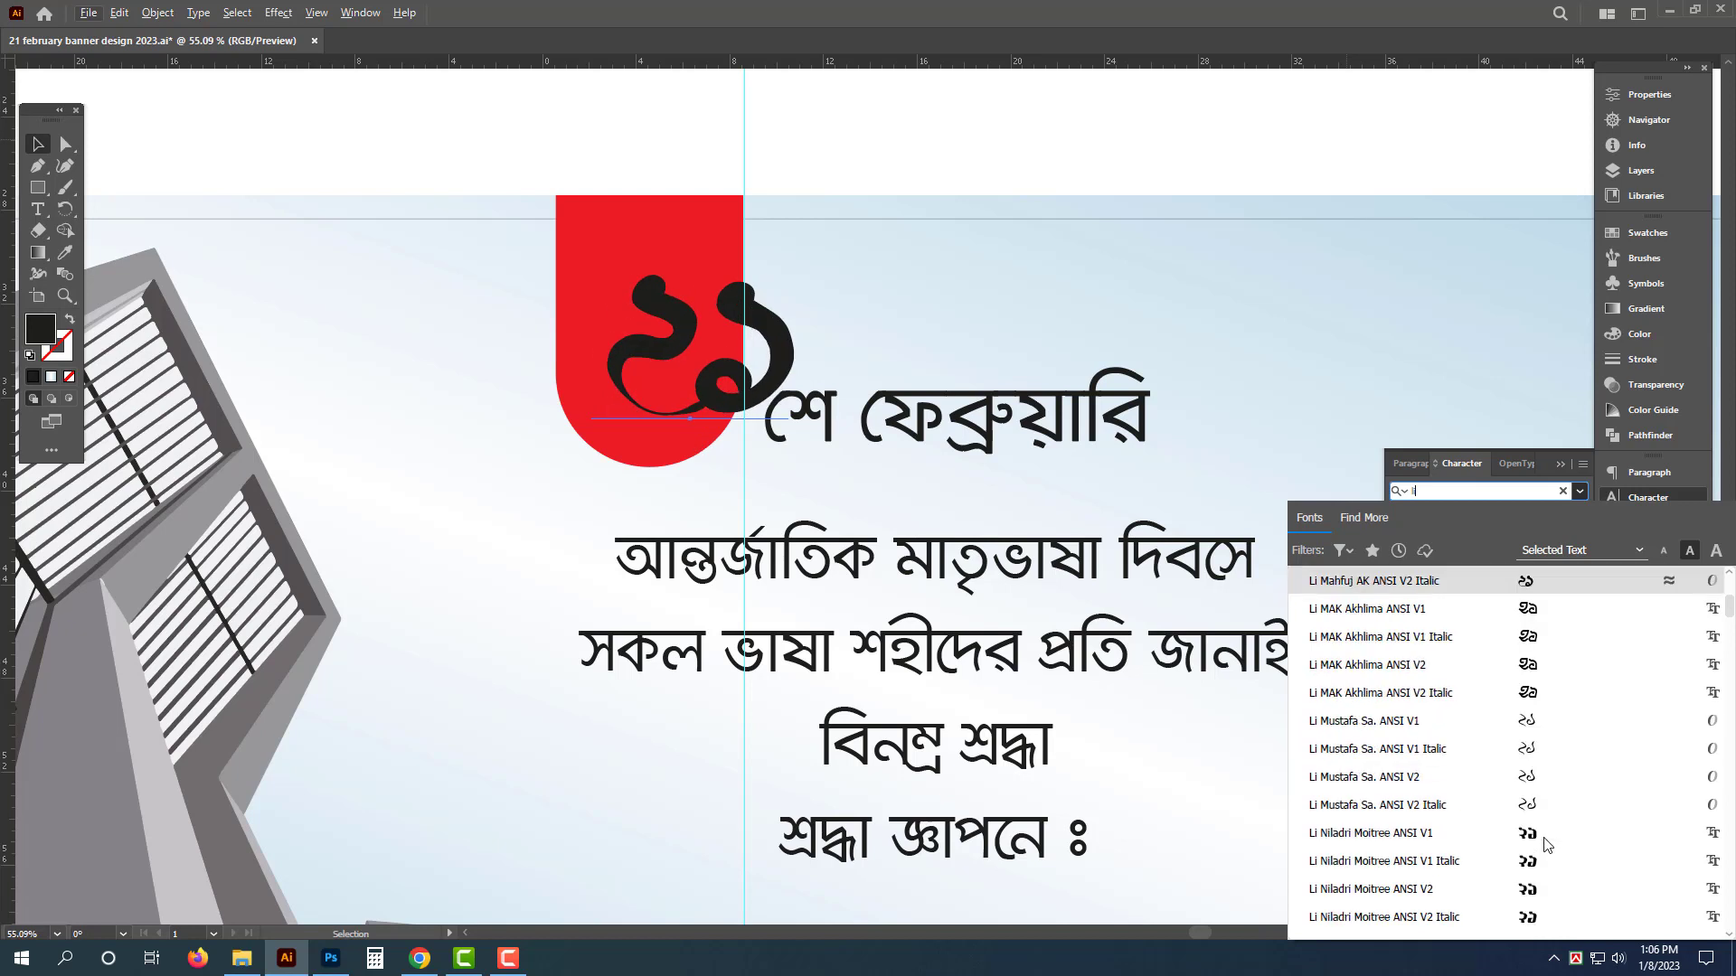
scroll(1565, 873, "down", 2)
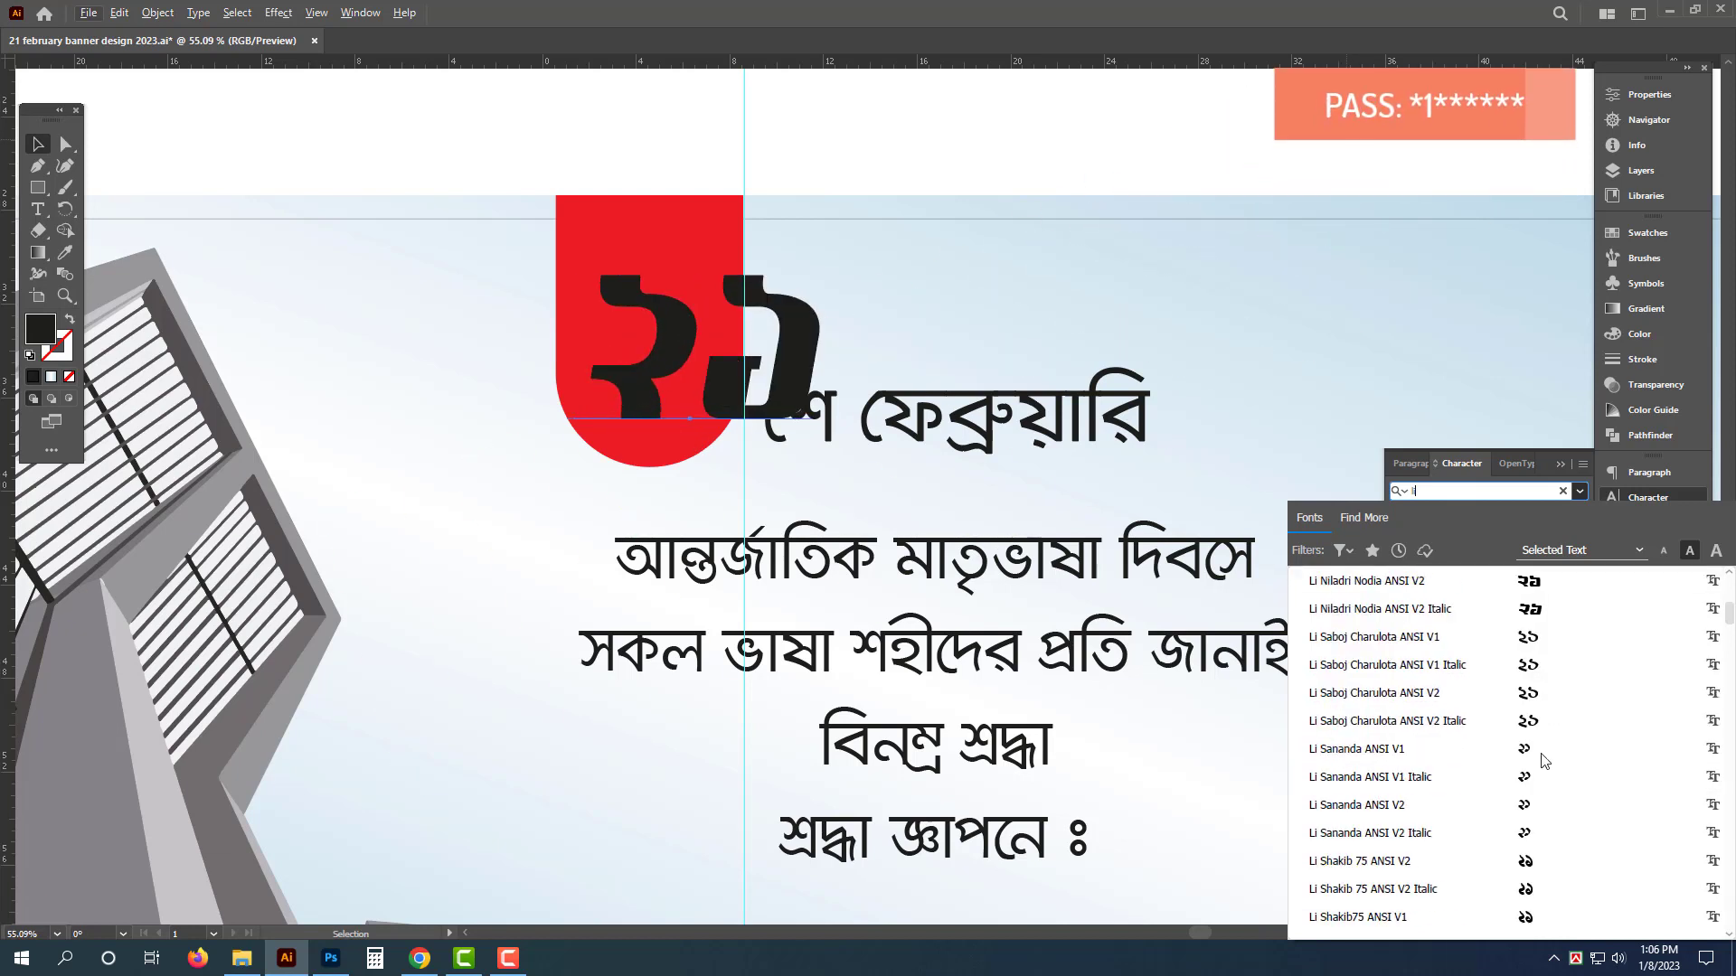
scroll(1548, 705, "down", 2)
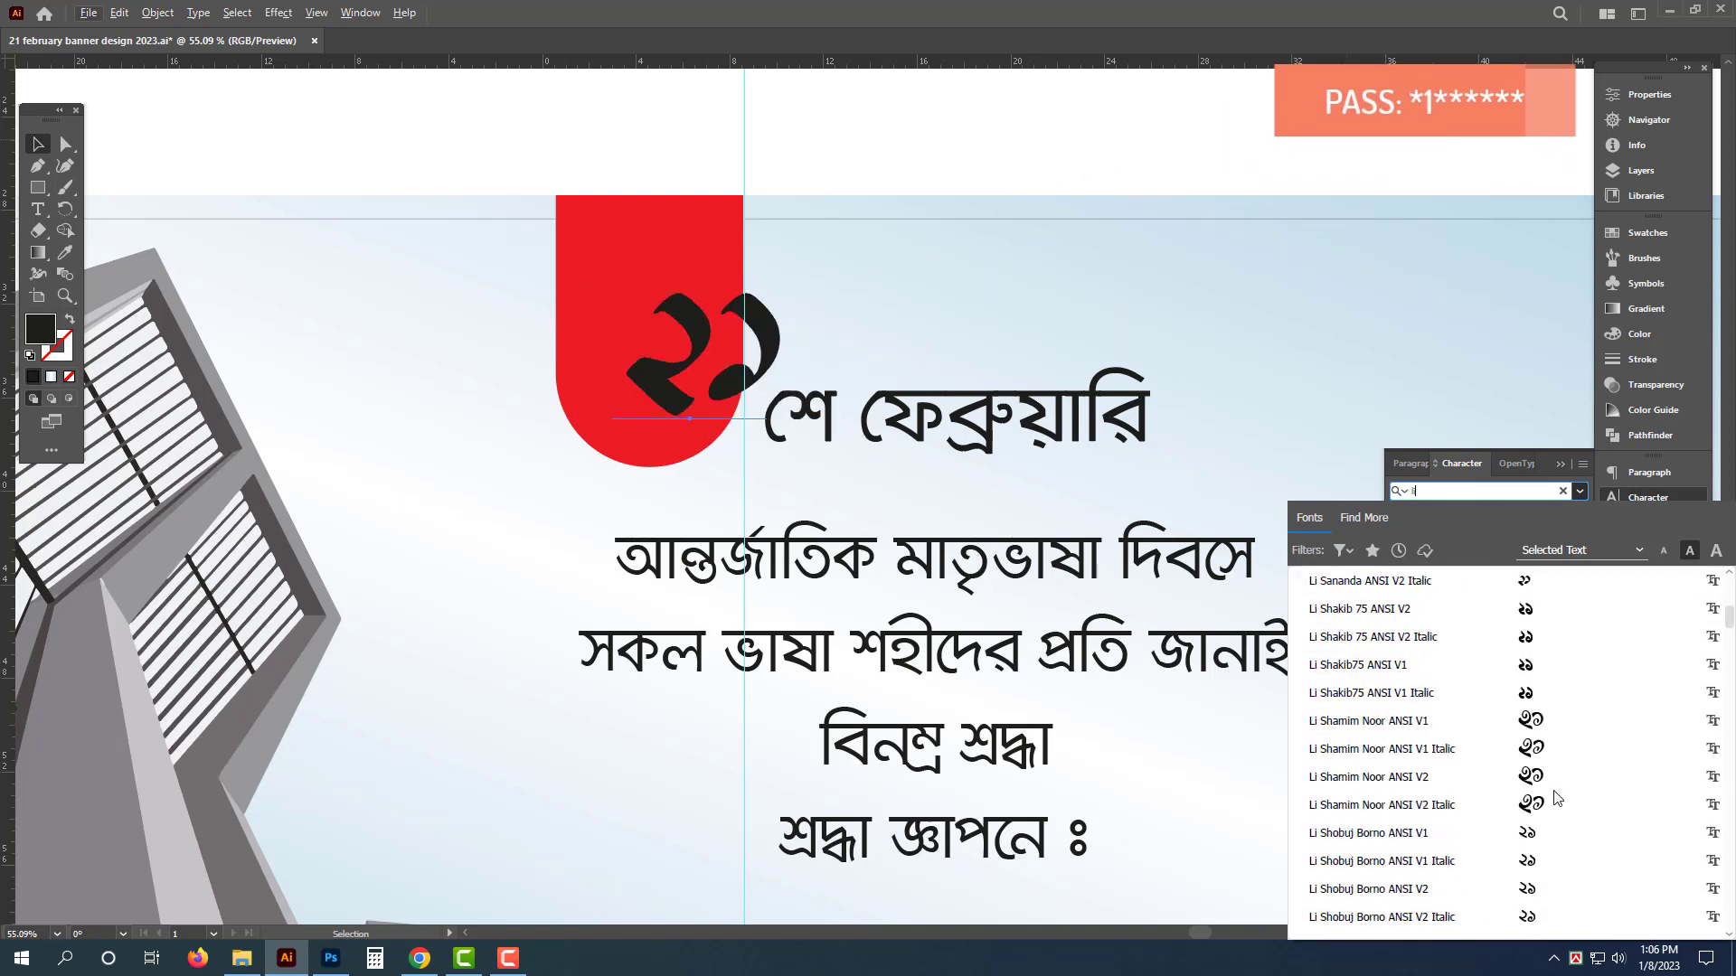
scroll(1560, 836, "down", 4)
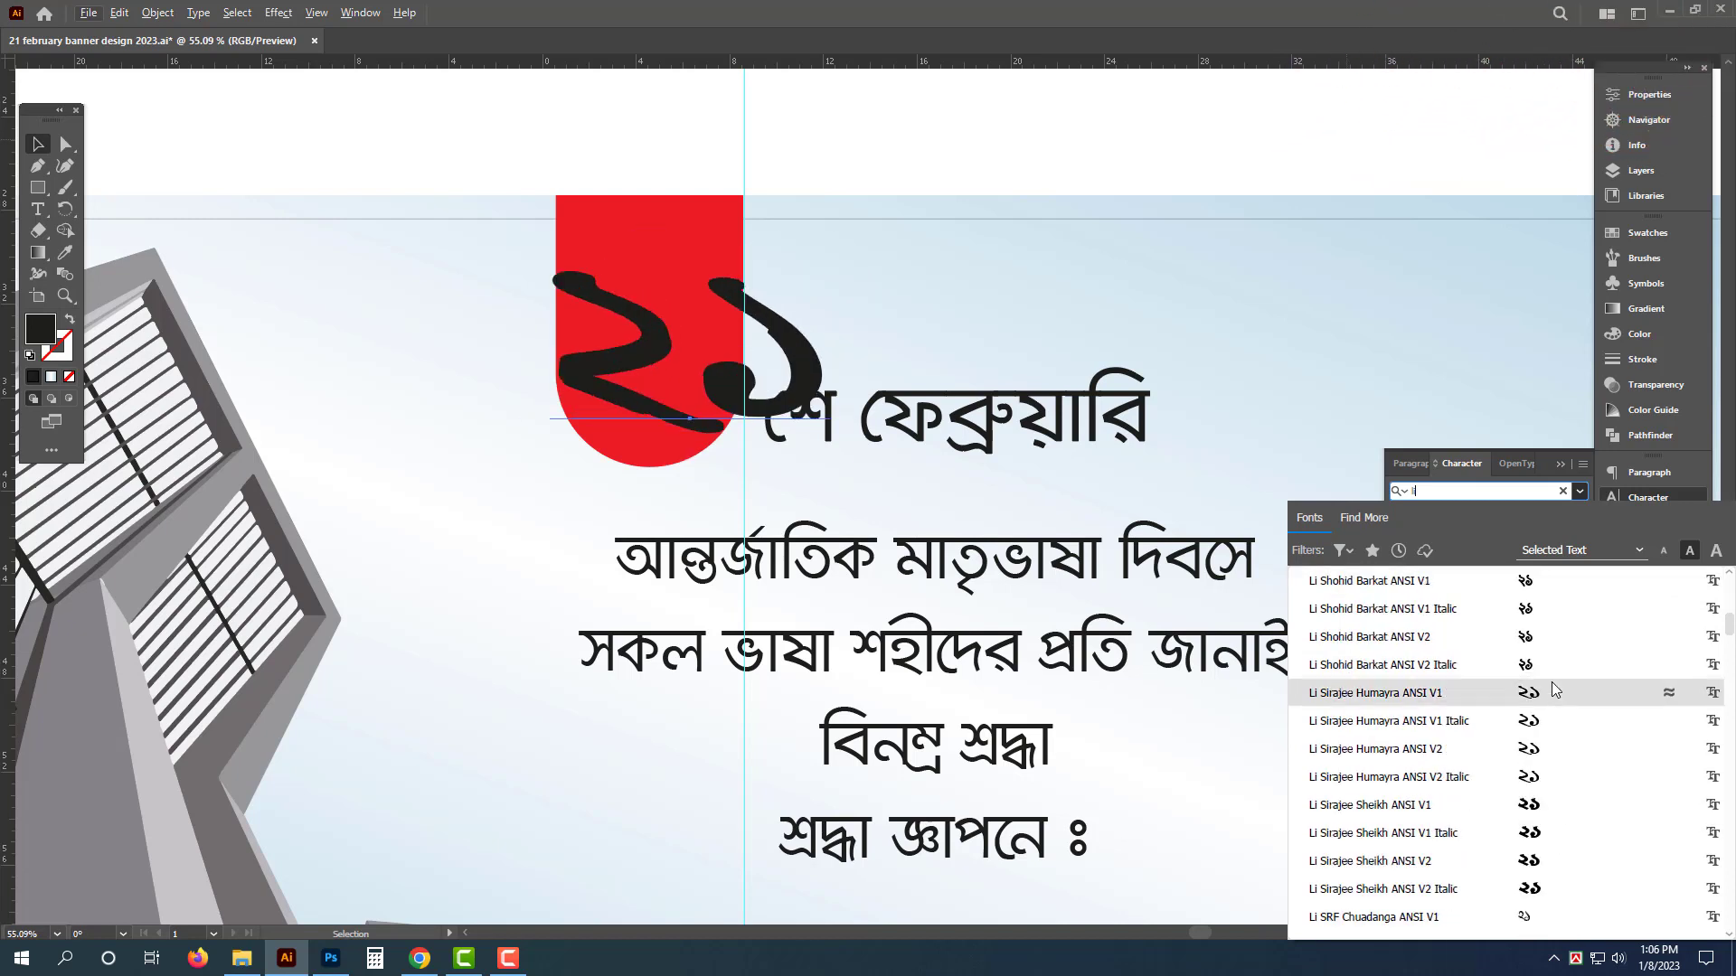
left_click(1552, 664)
Step: Fit the ২১ text inside the red tab by narrowing it to about 85% horizontal scale and colour it white
mouse_move(705, 407)
left_mouse_down()
mouse_move(674, 406)
mouse_move(737, 384)
mouse_move(715, 366)
mouse_move(678, 387)
left_mouse_up()
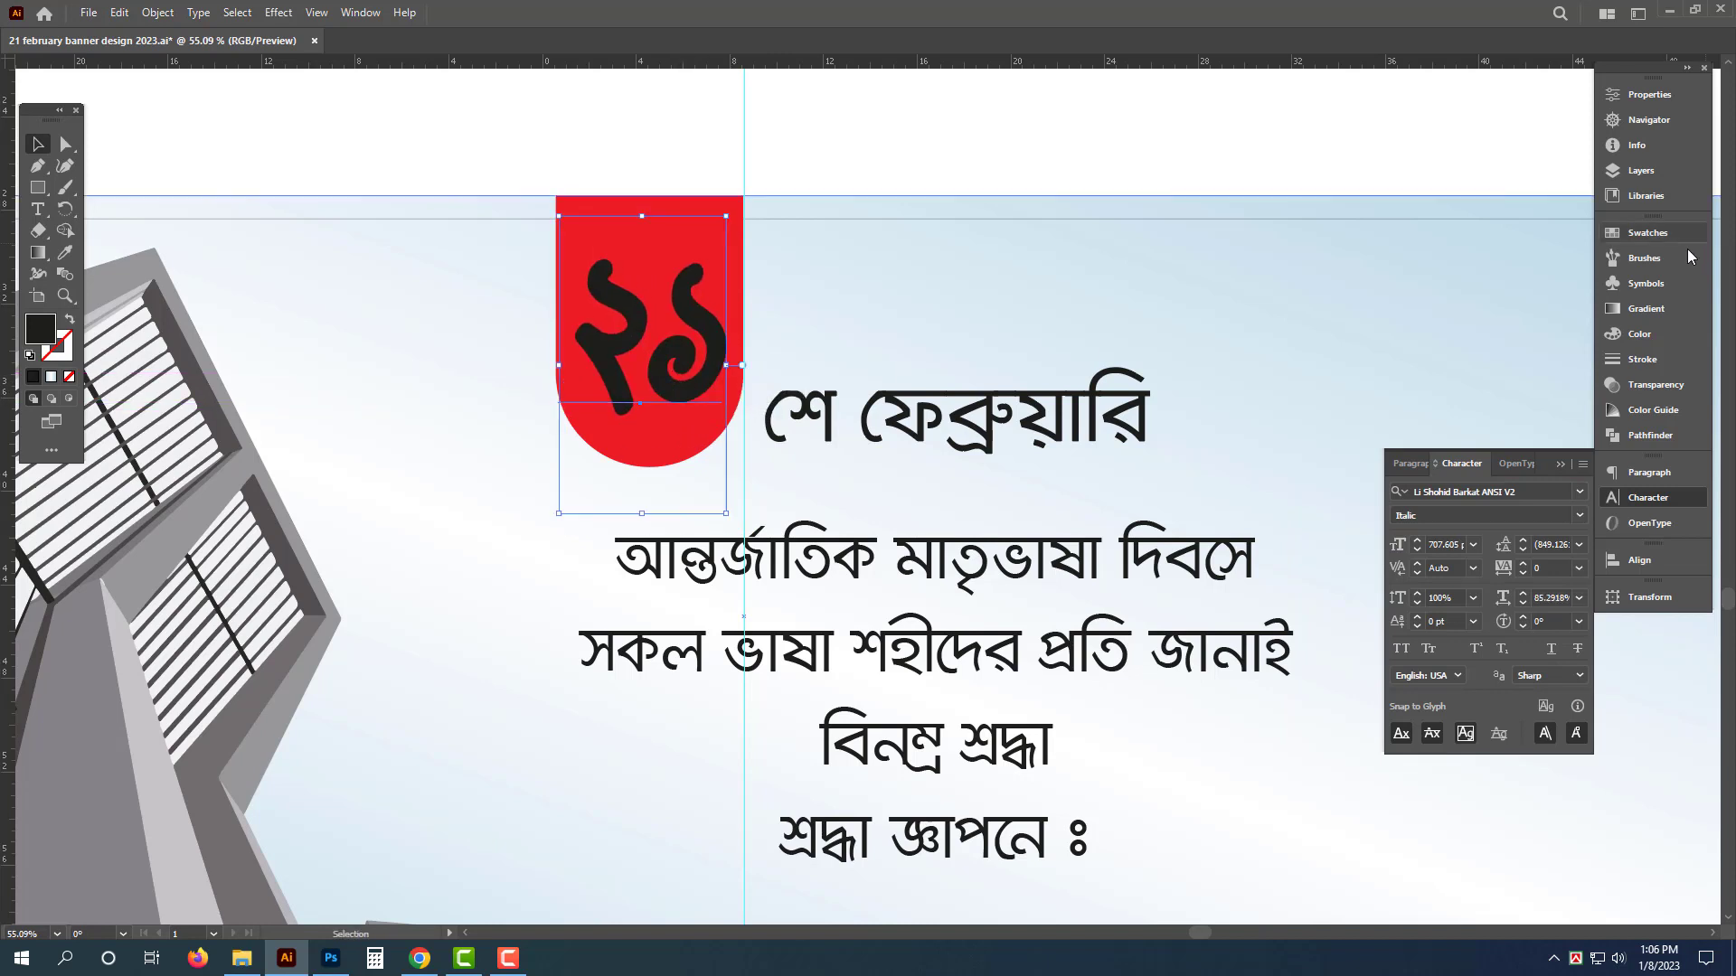
left_click(1645, 336)
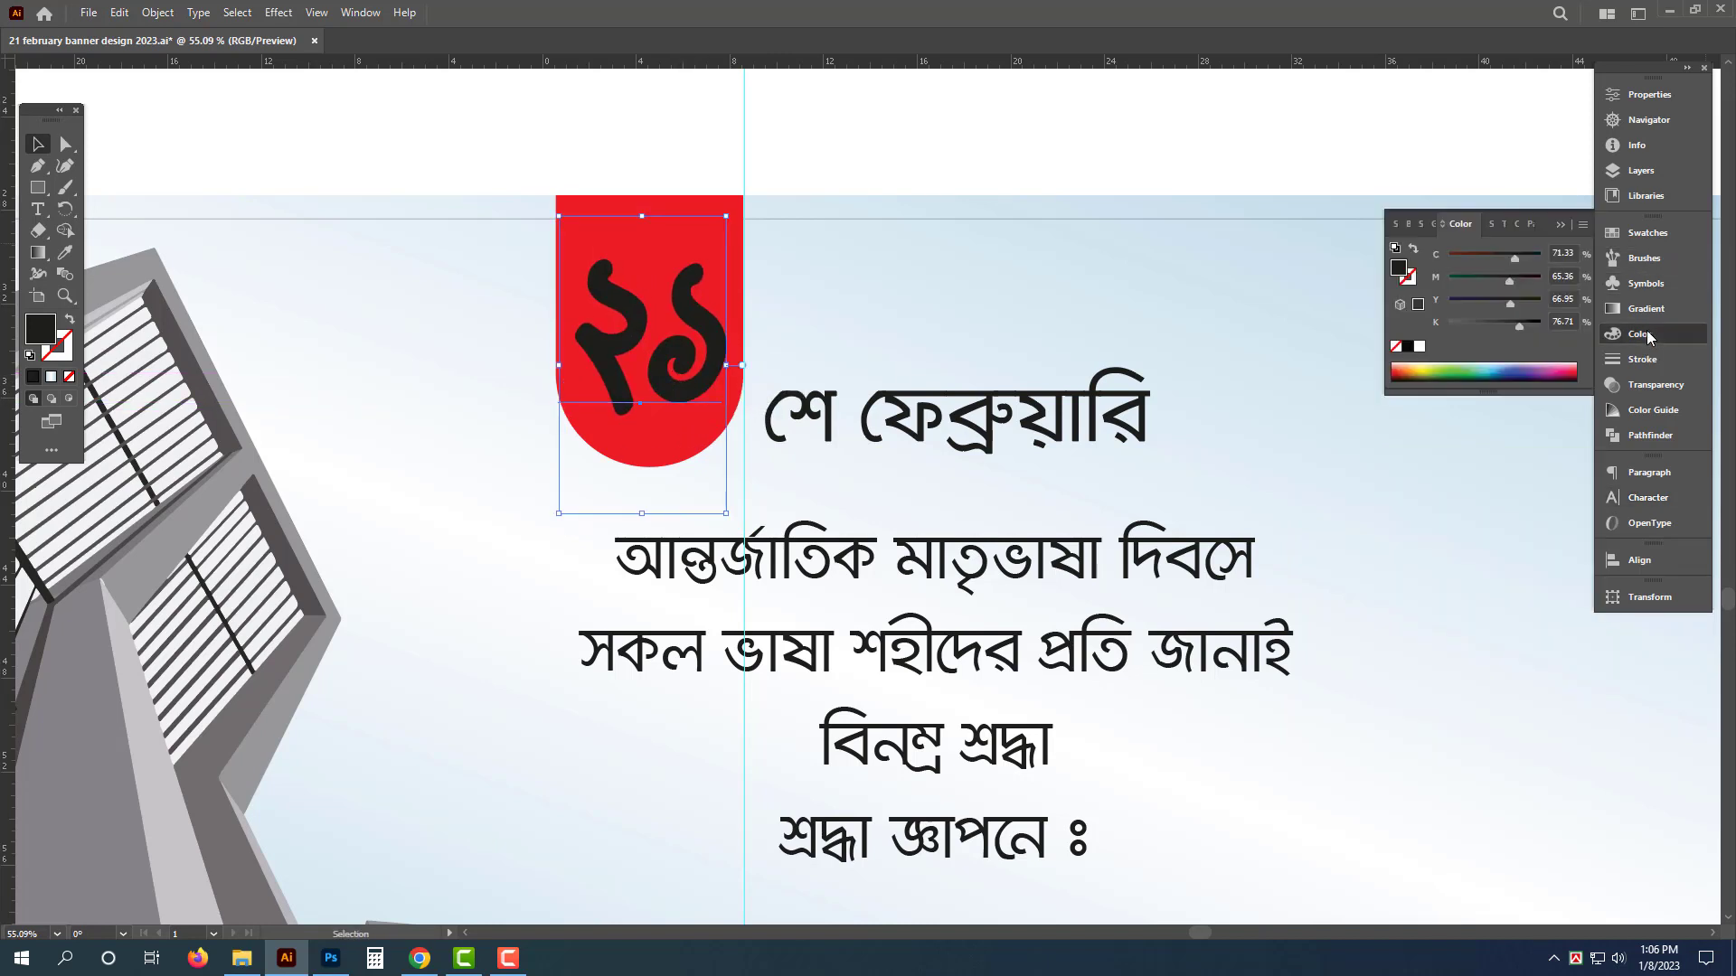
left_click(1420, 347)
left_click(923, 492)
Step: Try the ২১ text's font style on the শে ফেব্রুয়ারি text with a black fill and resize it
left_click(945, 439)
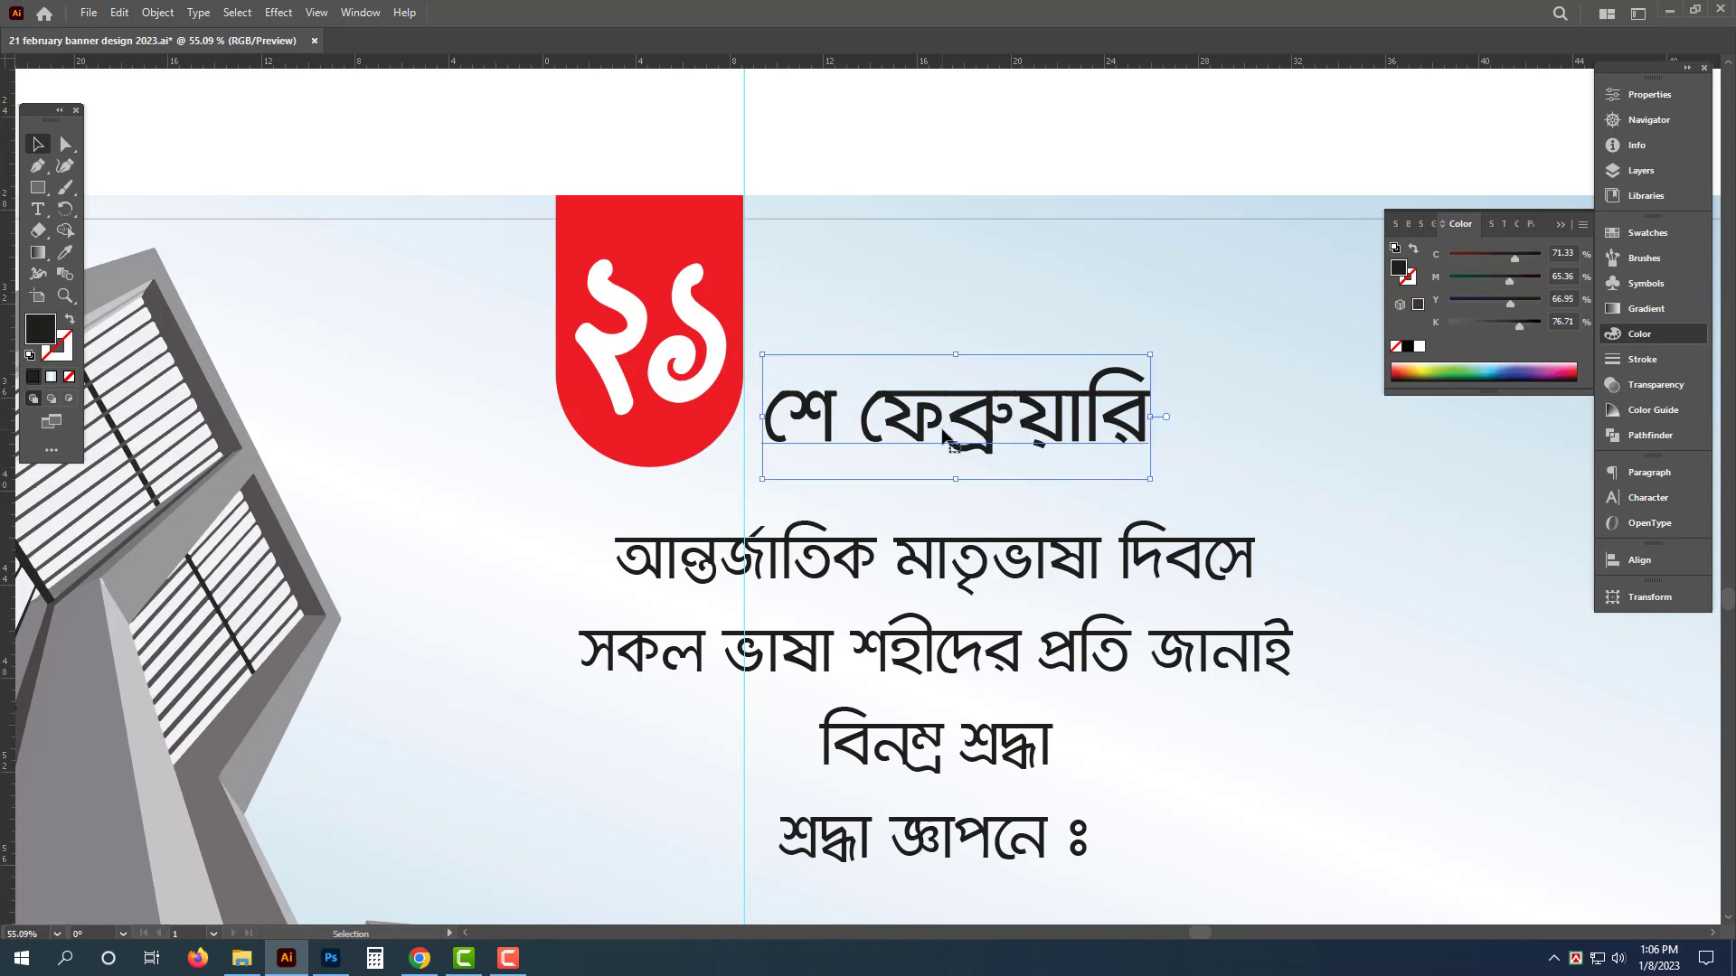
key("i")
left_click(660, 368)
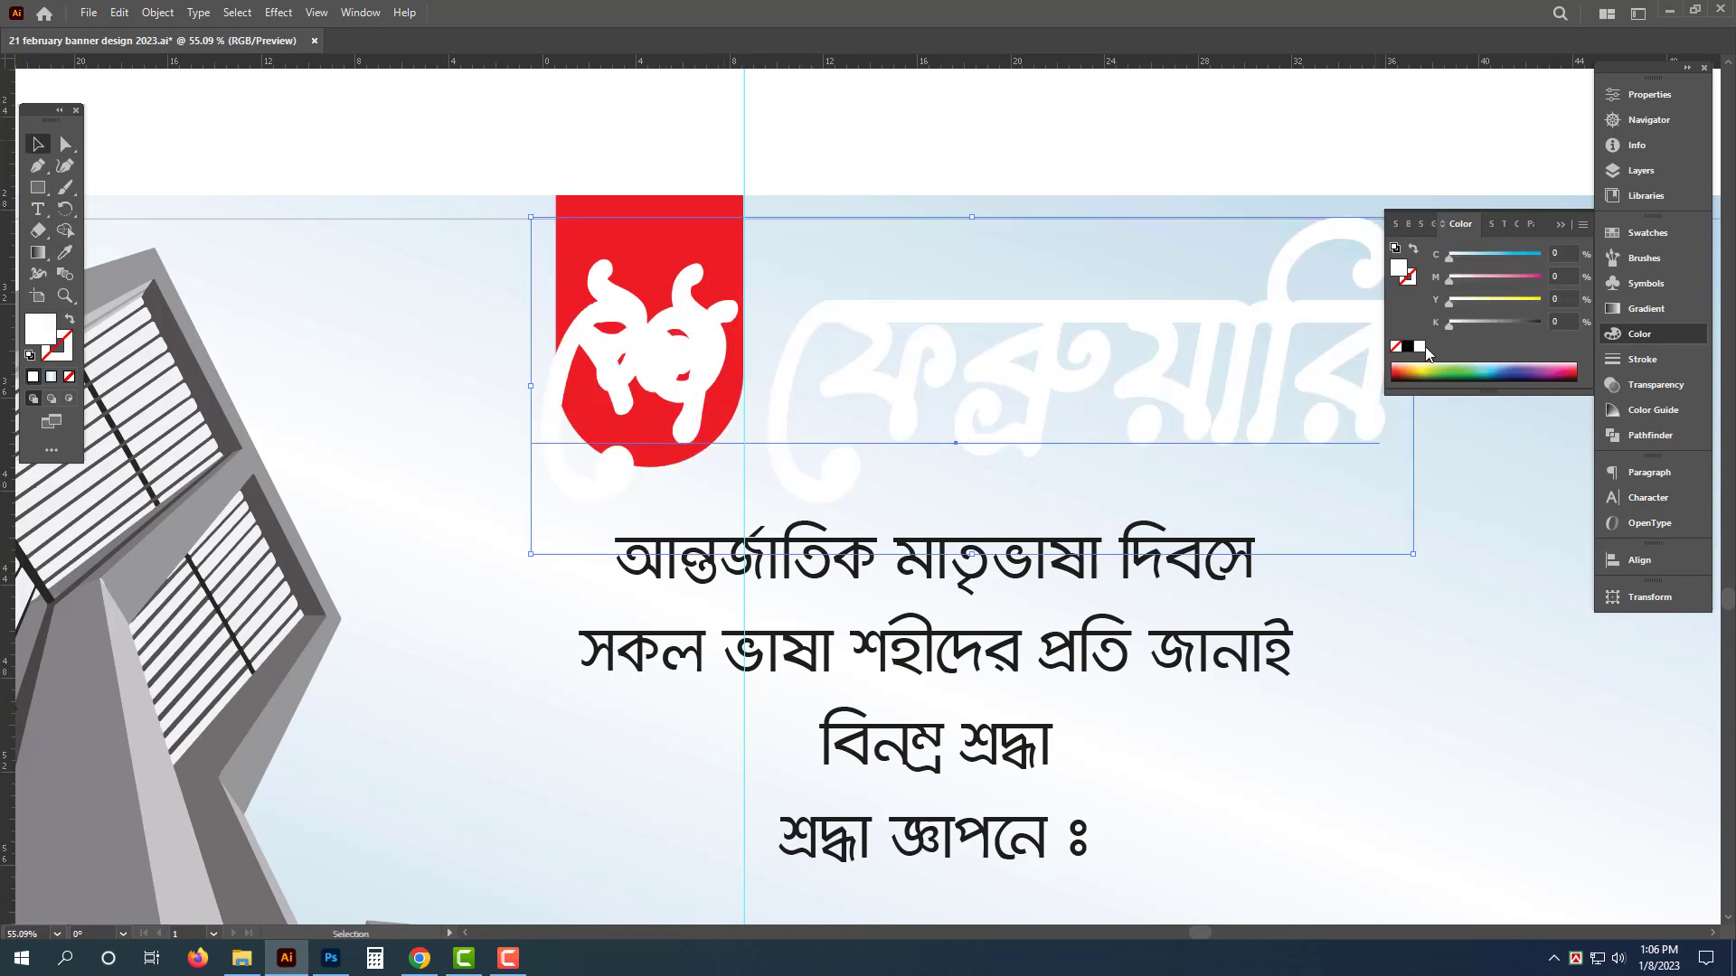
left_click(1406, 346)
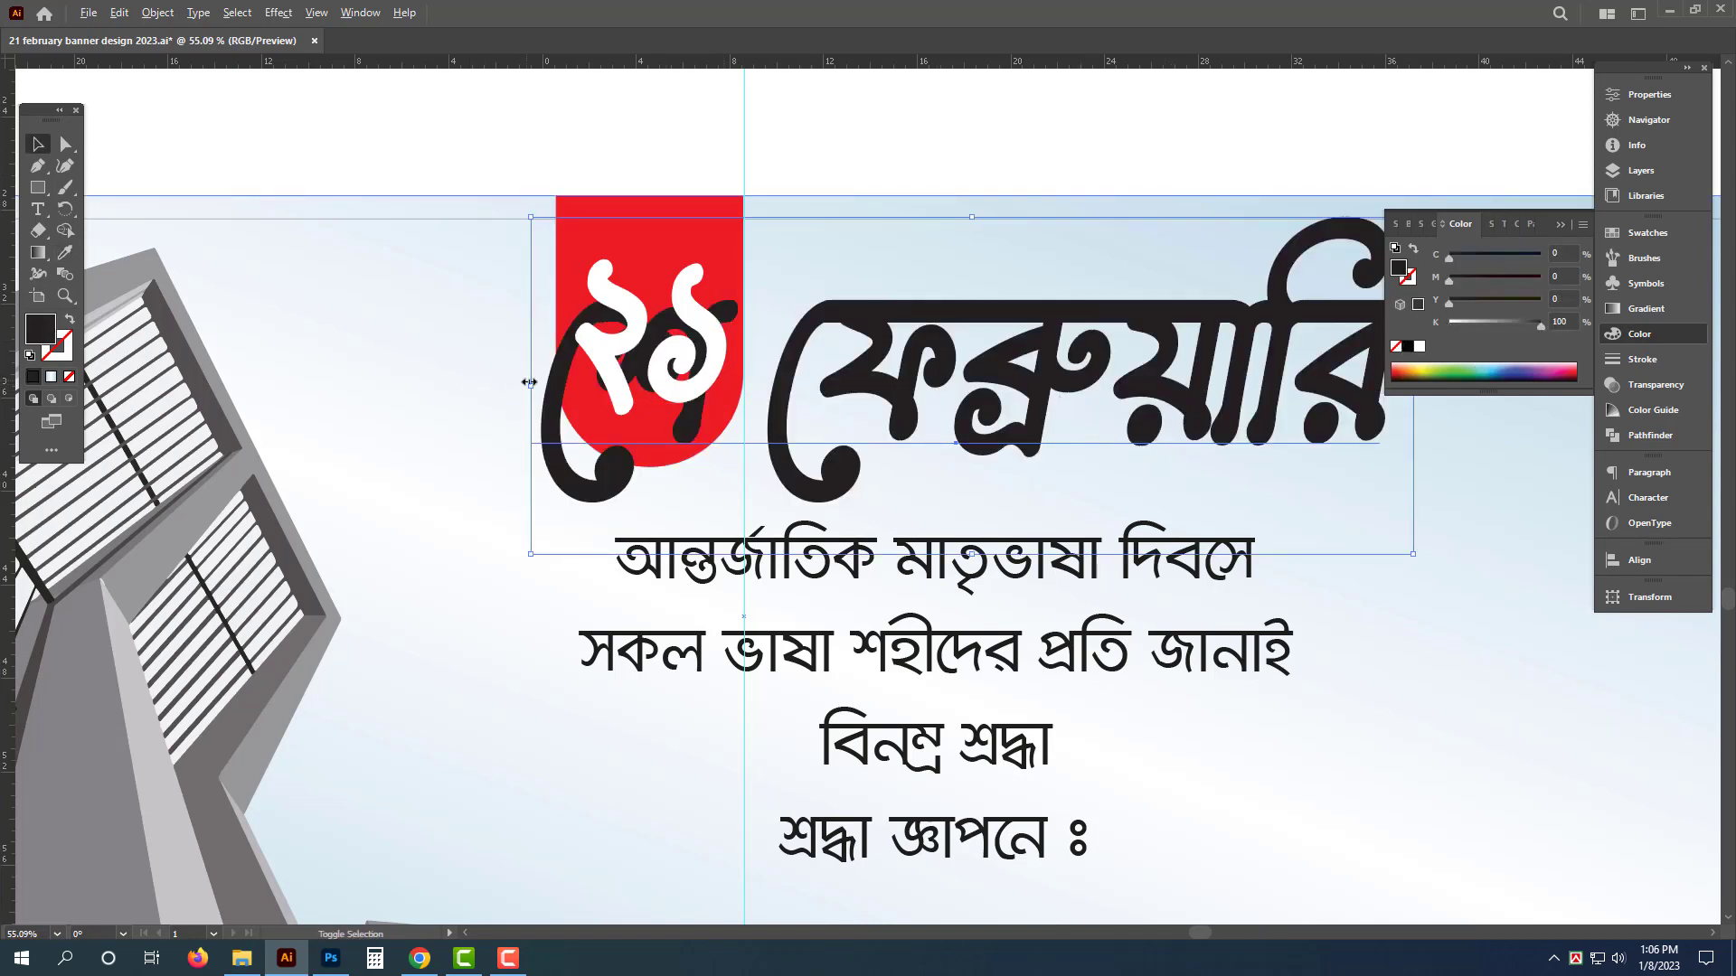
left_click_drag(524, 379, 594, 379)
key("ctrl+z")
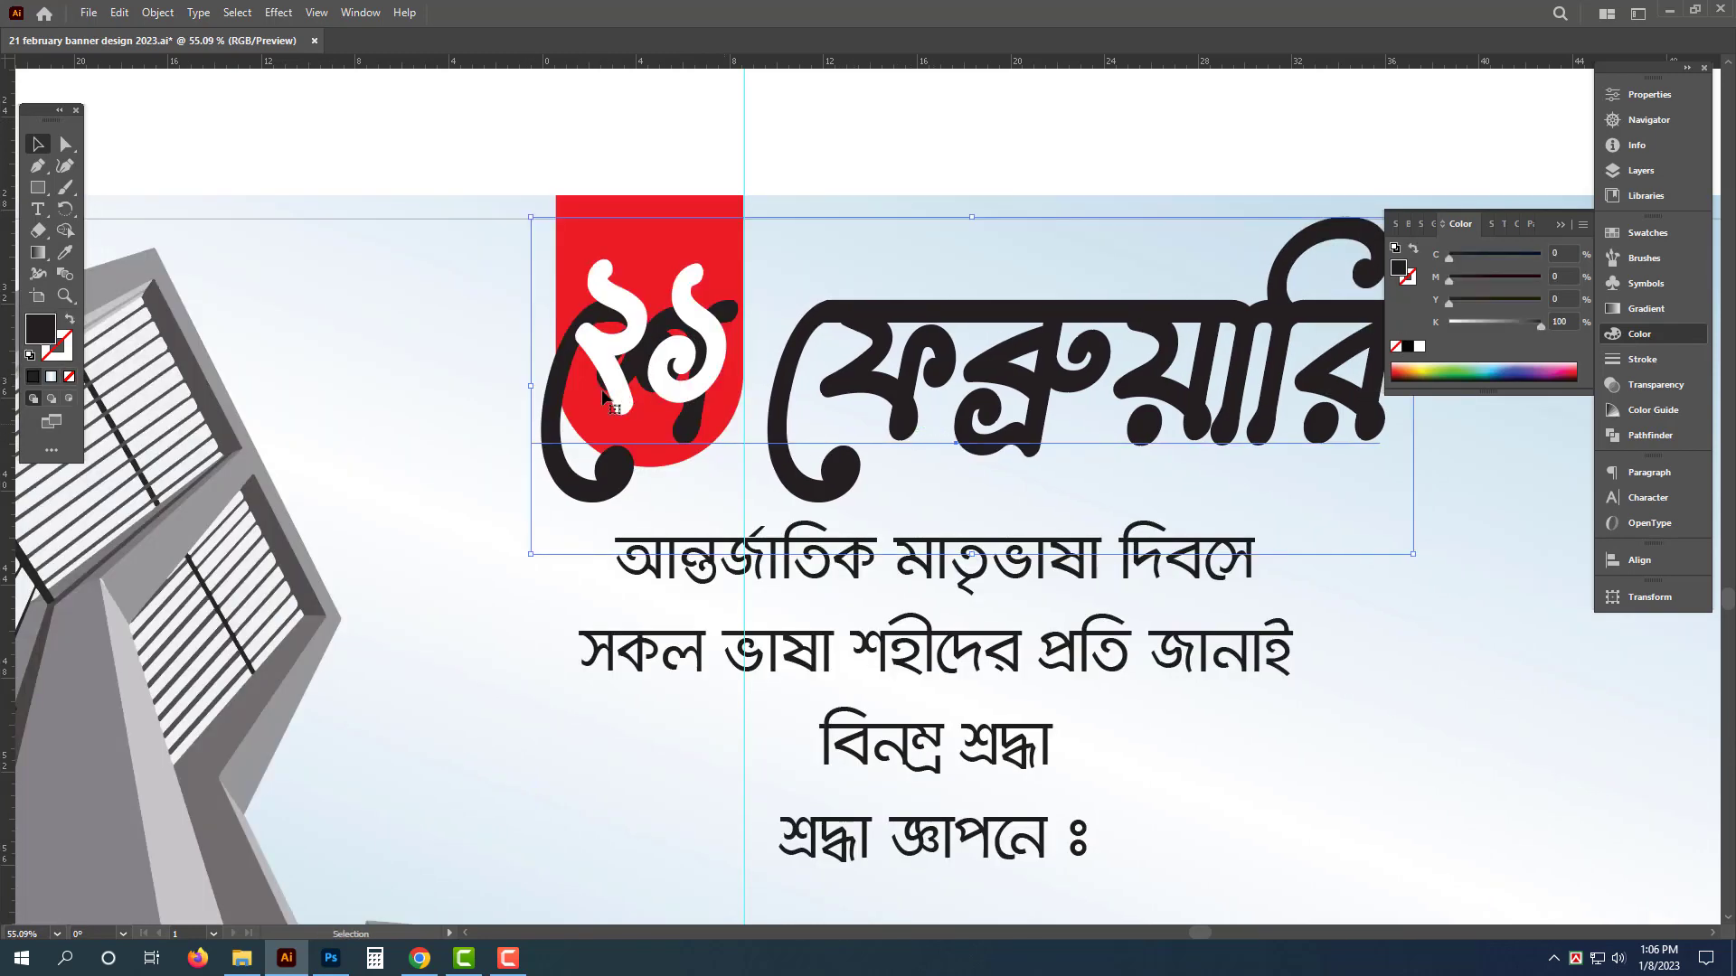
key("ctrl+z")
key("ctrl+z")
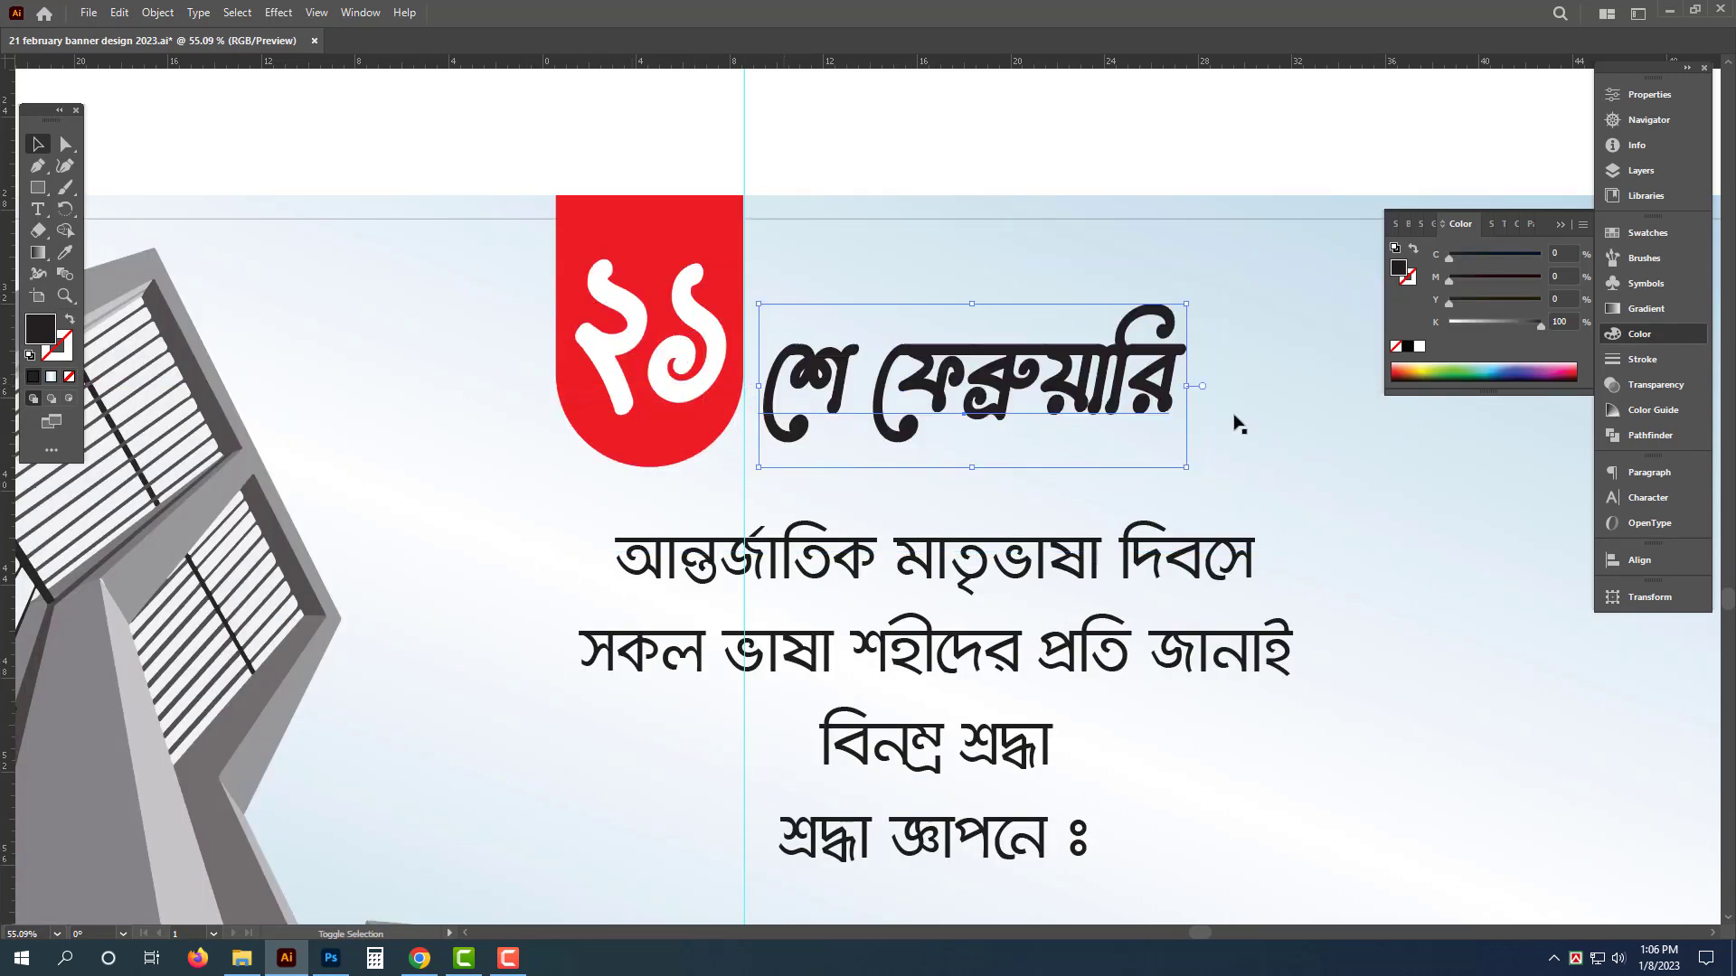
Step: Match the শে ফেব্রুয়ারি text's style to the lines below it and enlarge it beside the red tab
key("a")
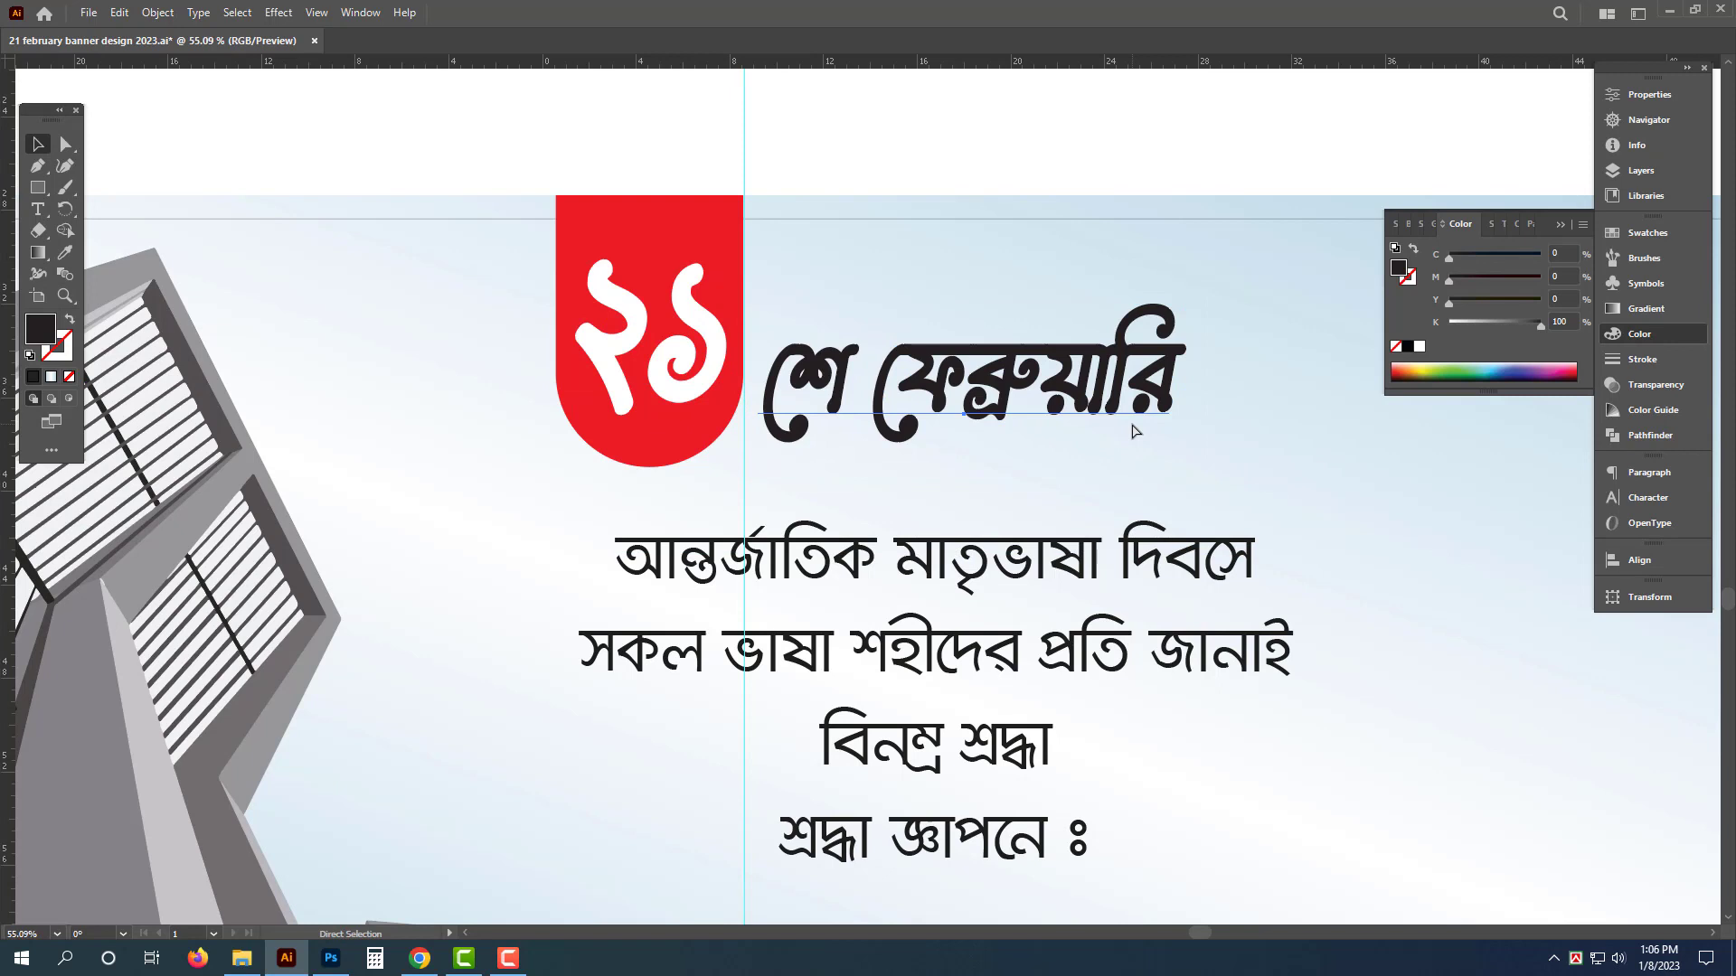
key("i")
left_click(1226, 577)
key("v")
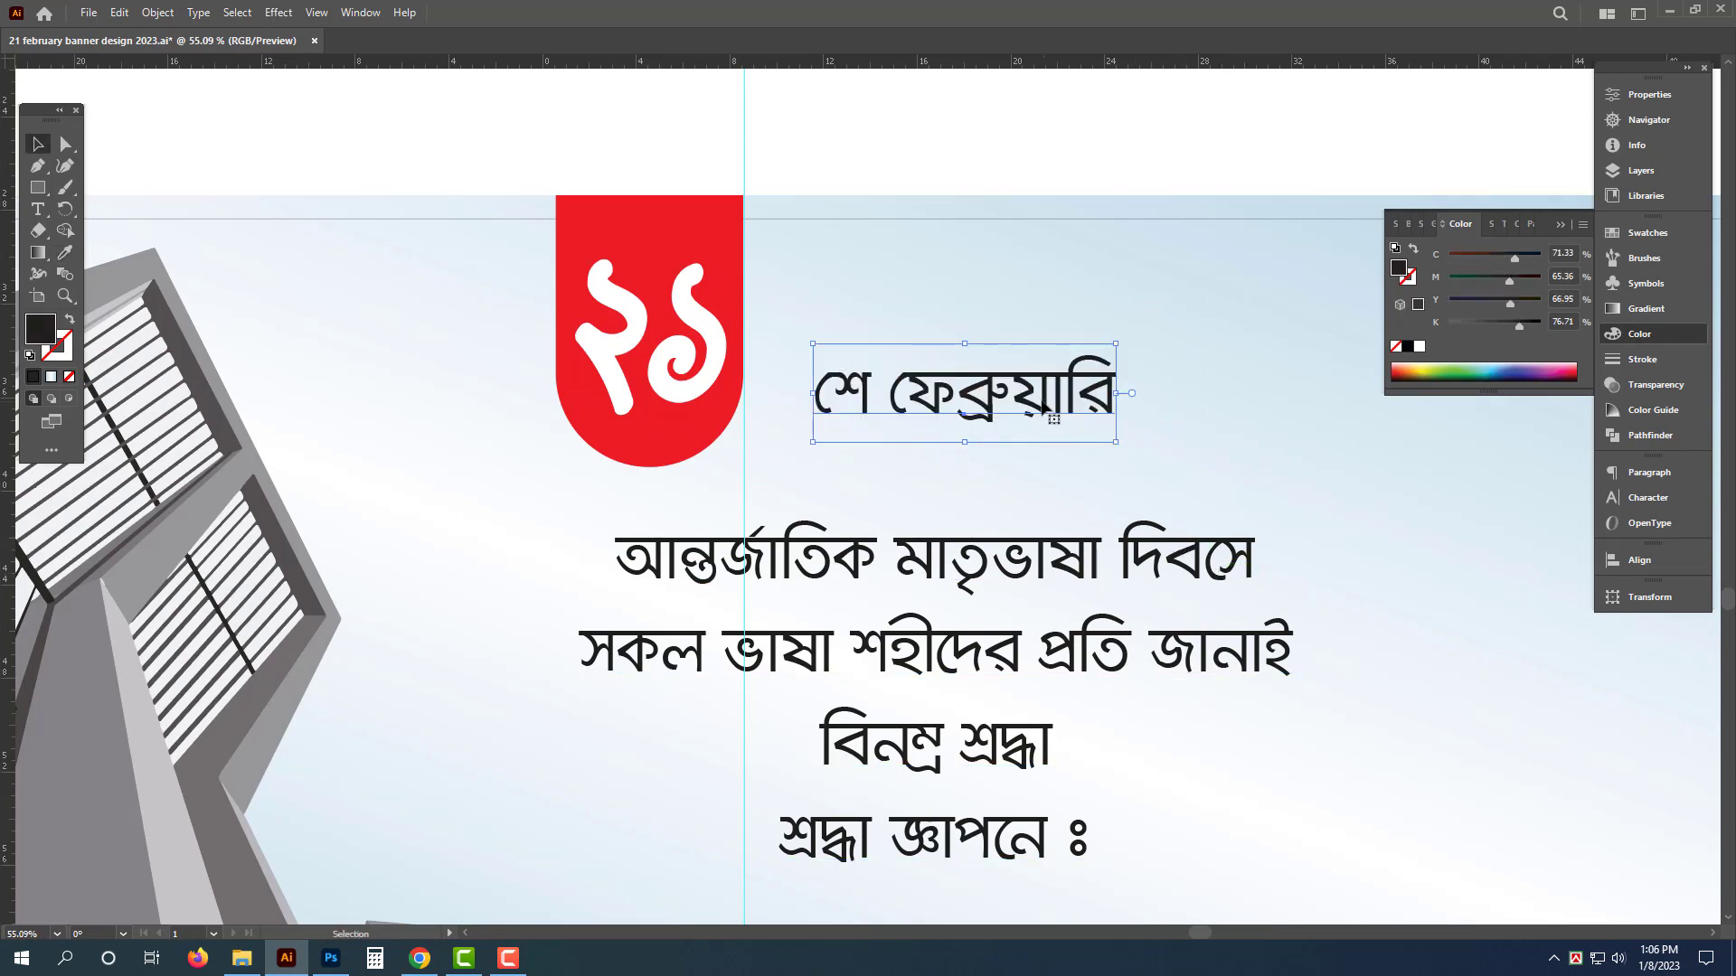
mouse_move(1047, 404)
left_mouse_down()
mouse_move(998, 402)
mouse_move(1255, 390)
mouse_move(1076, 414)
left_mouse_up()
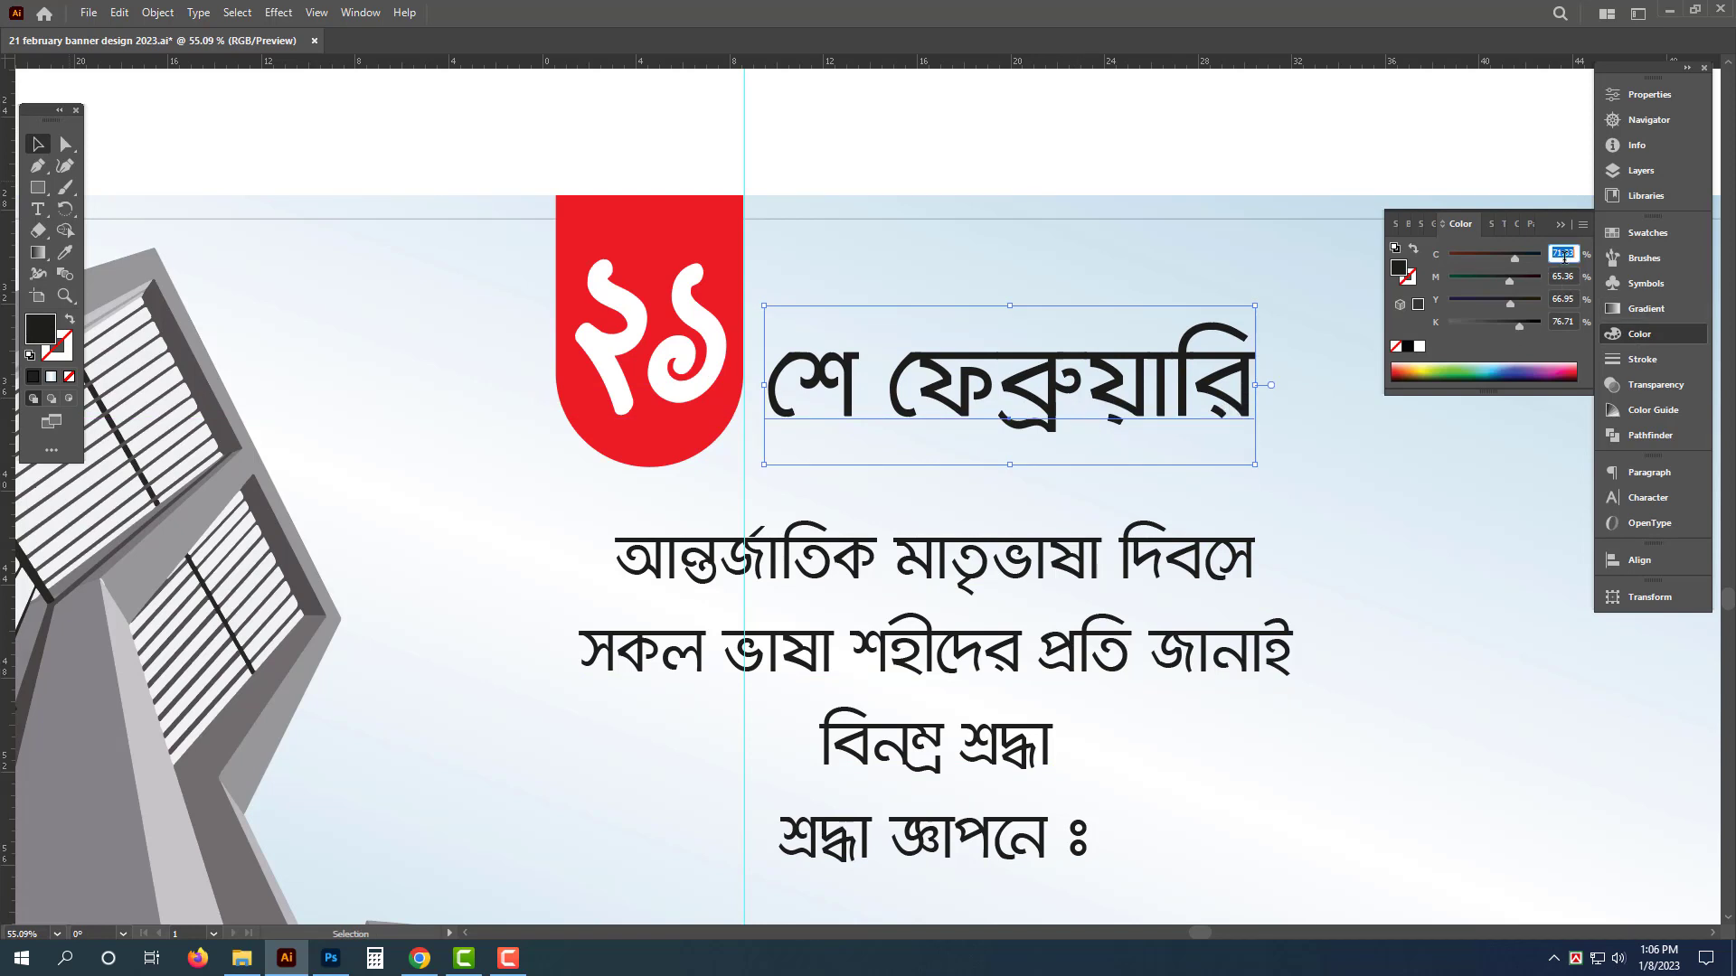
Step: Colour the শে ফেব্রুয়ারি text green with CMYK values 100, 0, 100, 0
key("Tab")
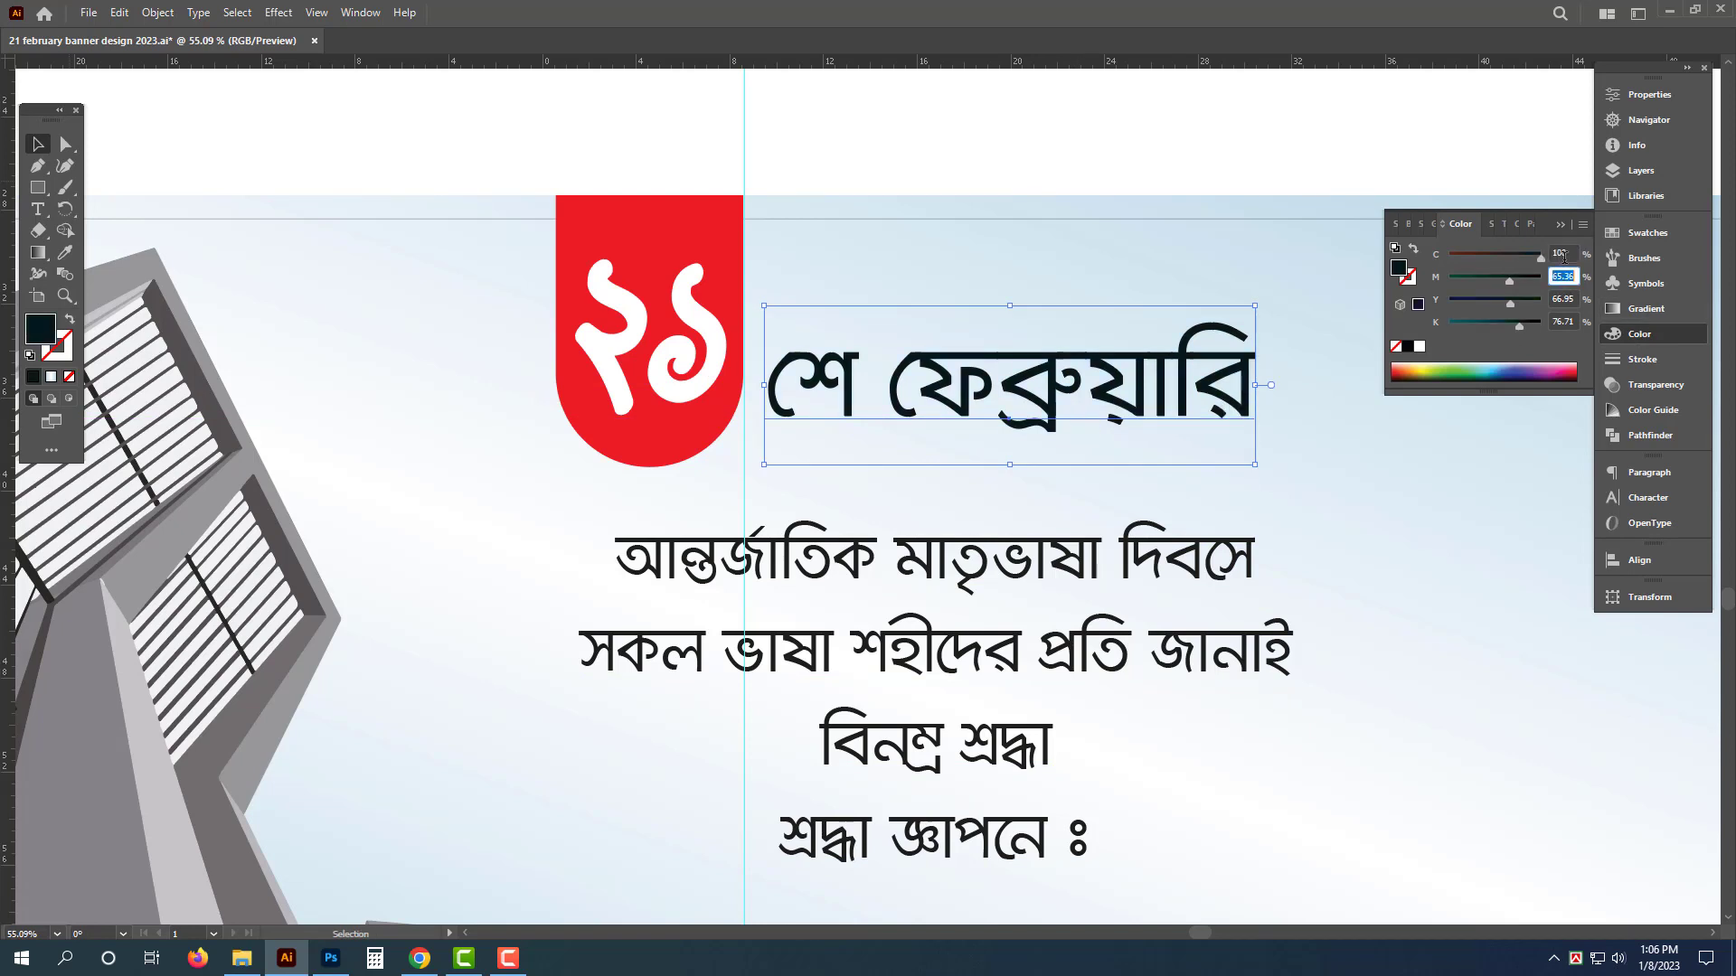
type("0")
key("Tab")
type("1")
key("Return")
left_click(1236, 201)
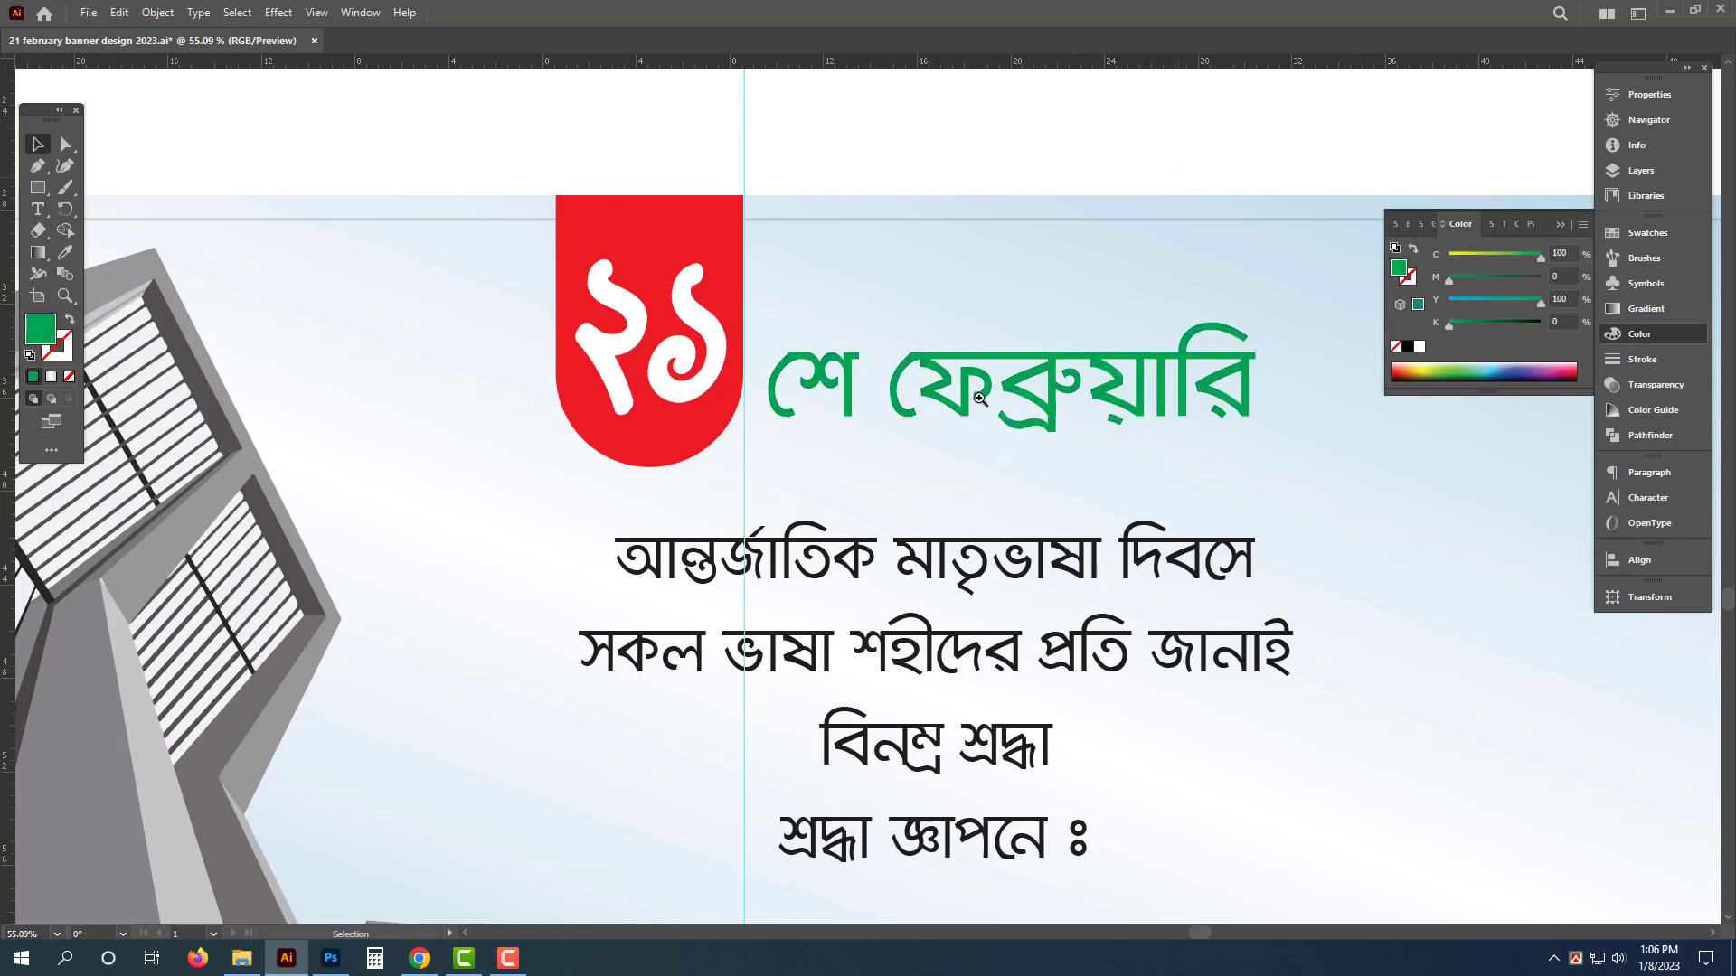
scroll(845, 500, "down", 4, "alt")
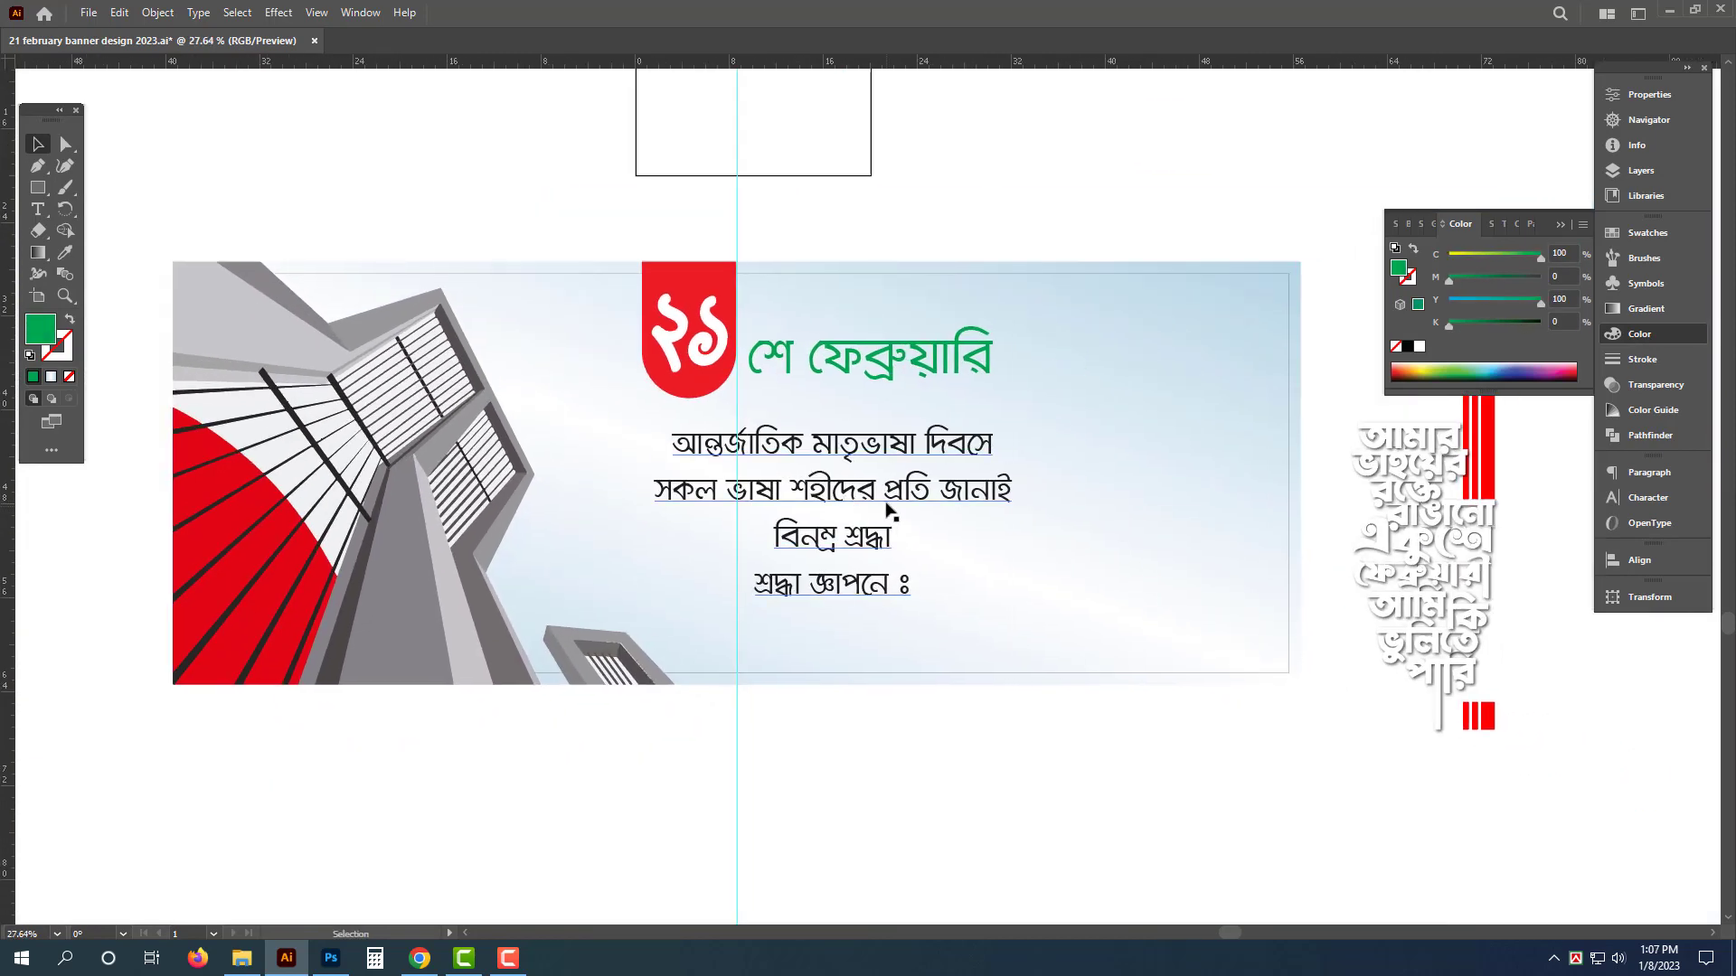
double_click(717, 445)
left_click_drag(676, 446, 1115, 608)
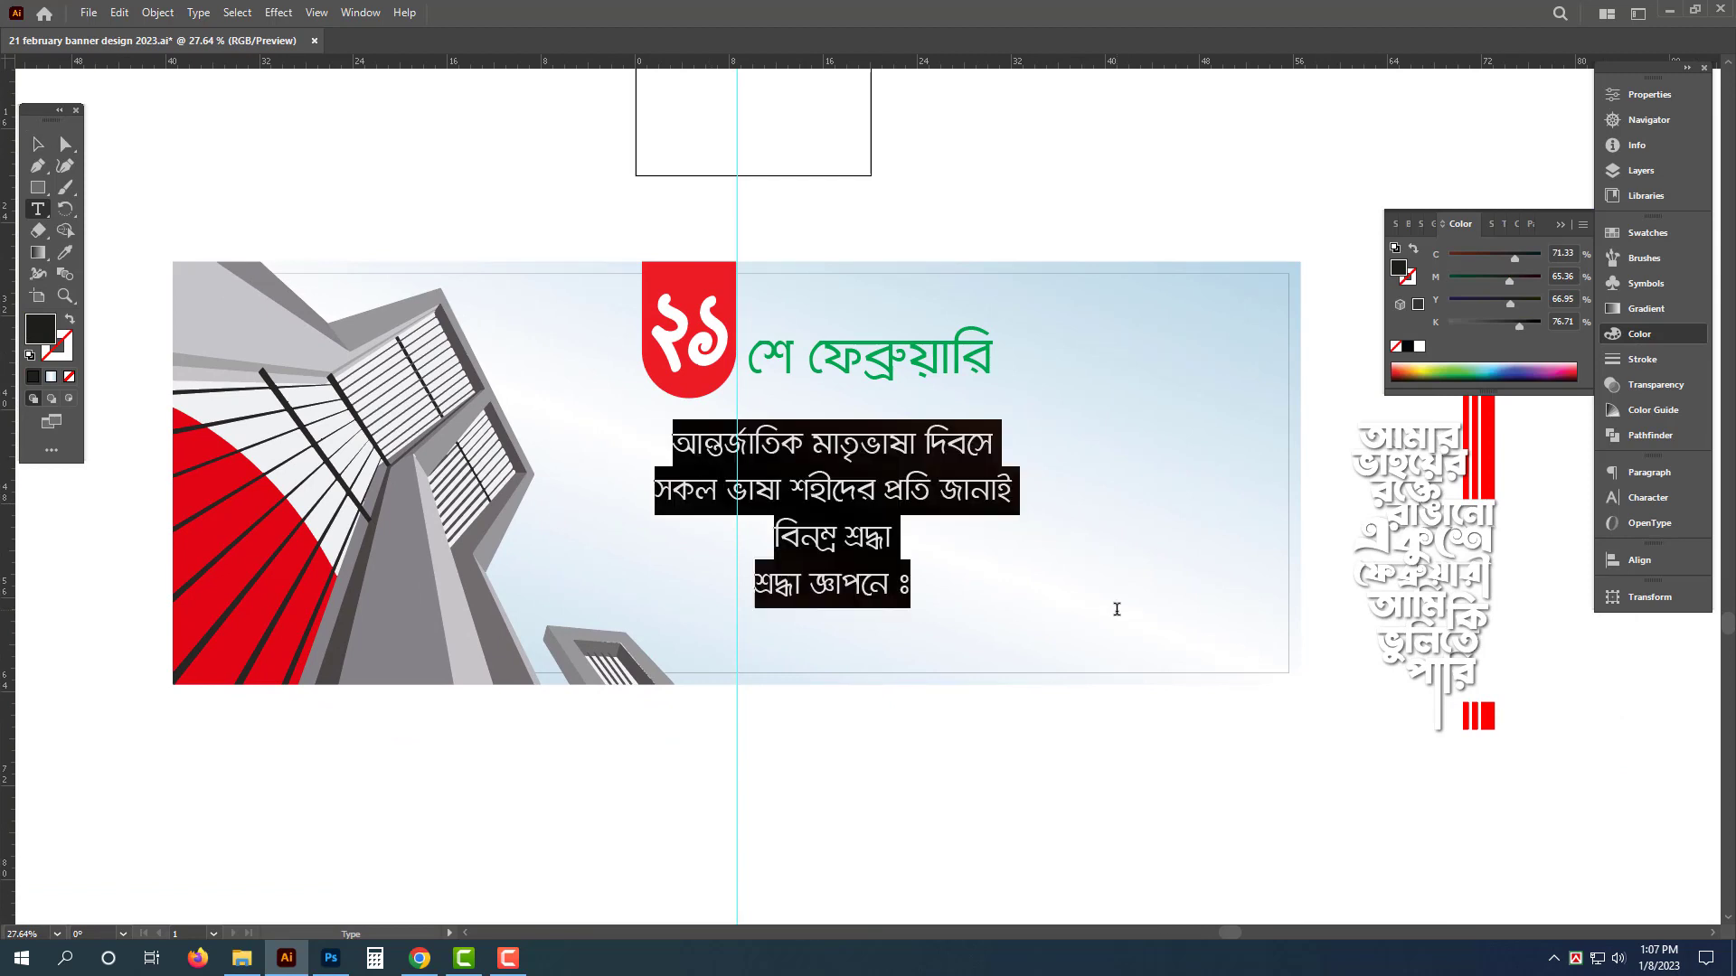
key("BackSpace")
key("Escape")
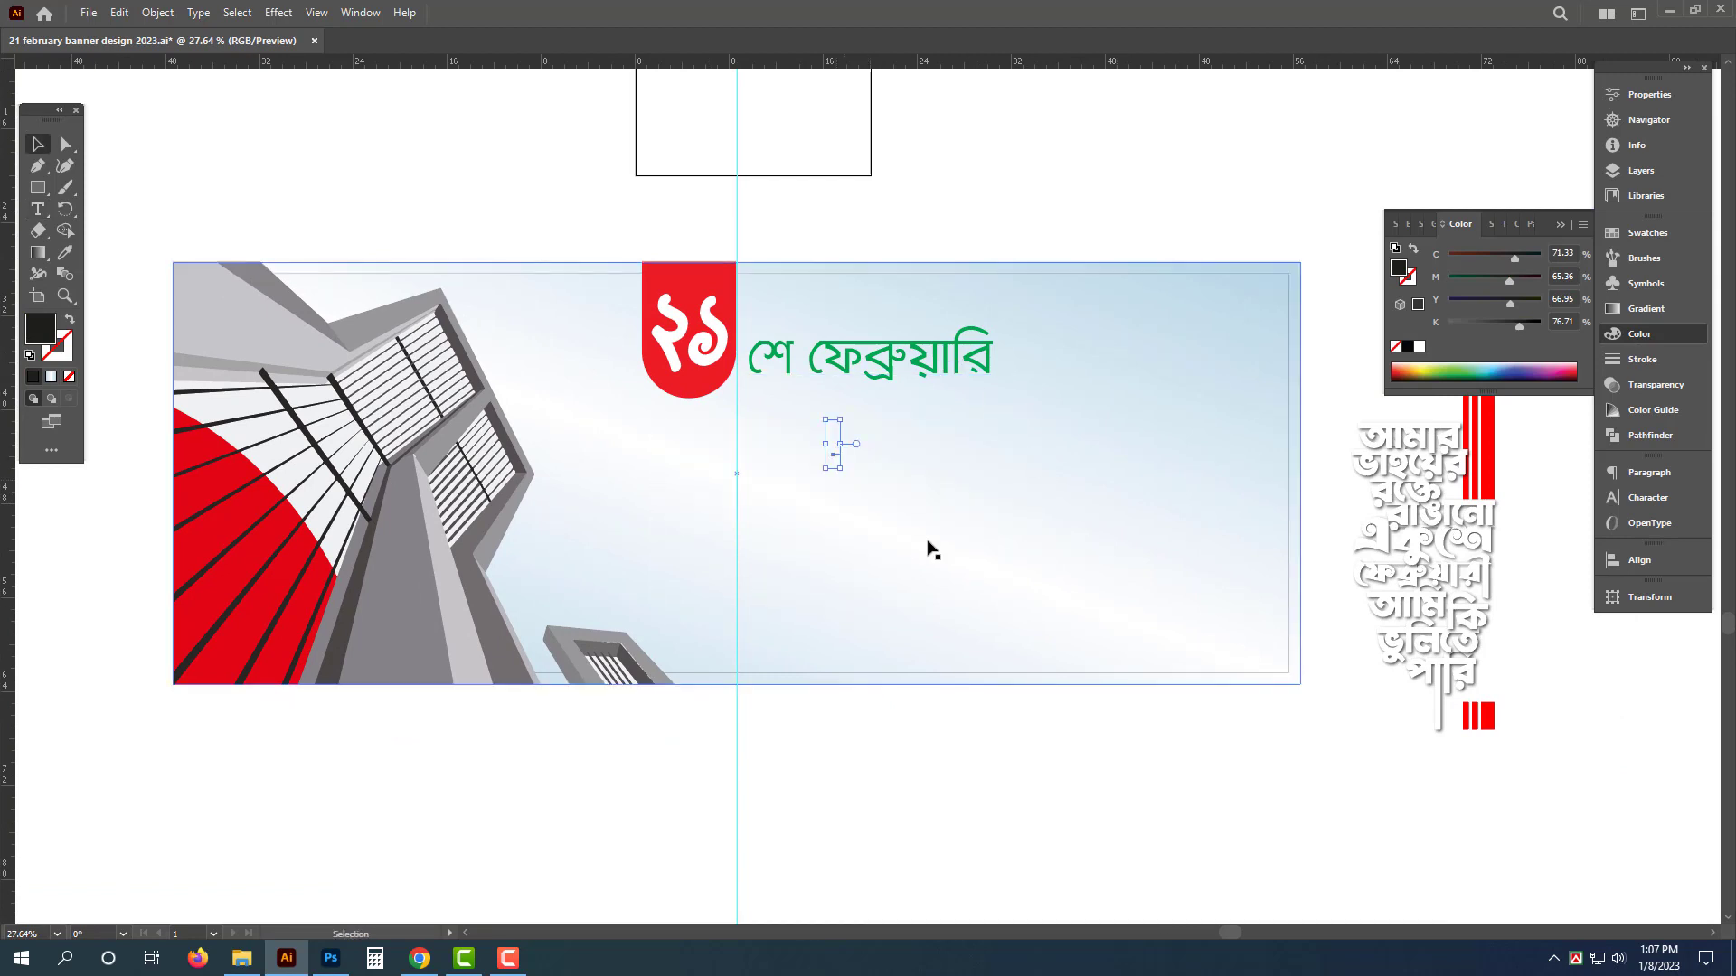
key("ctrl+z")
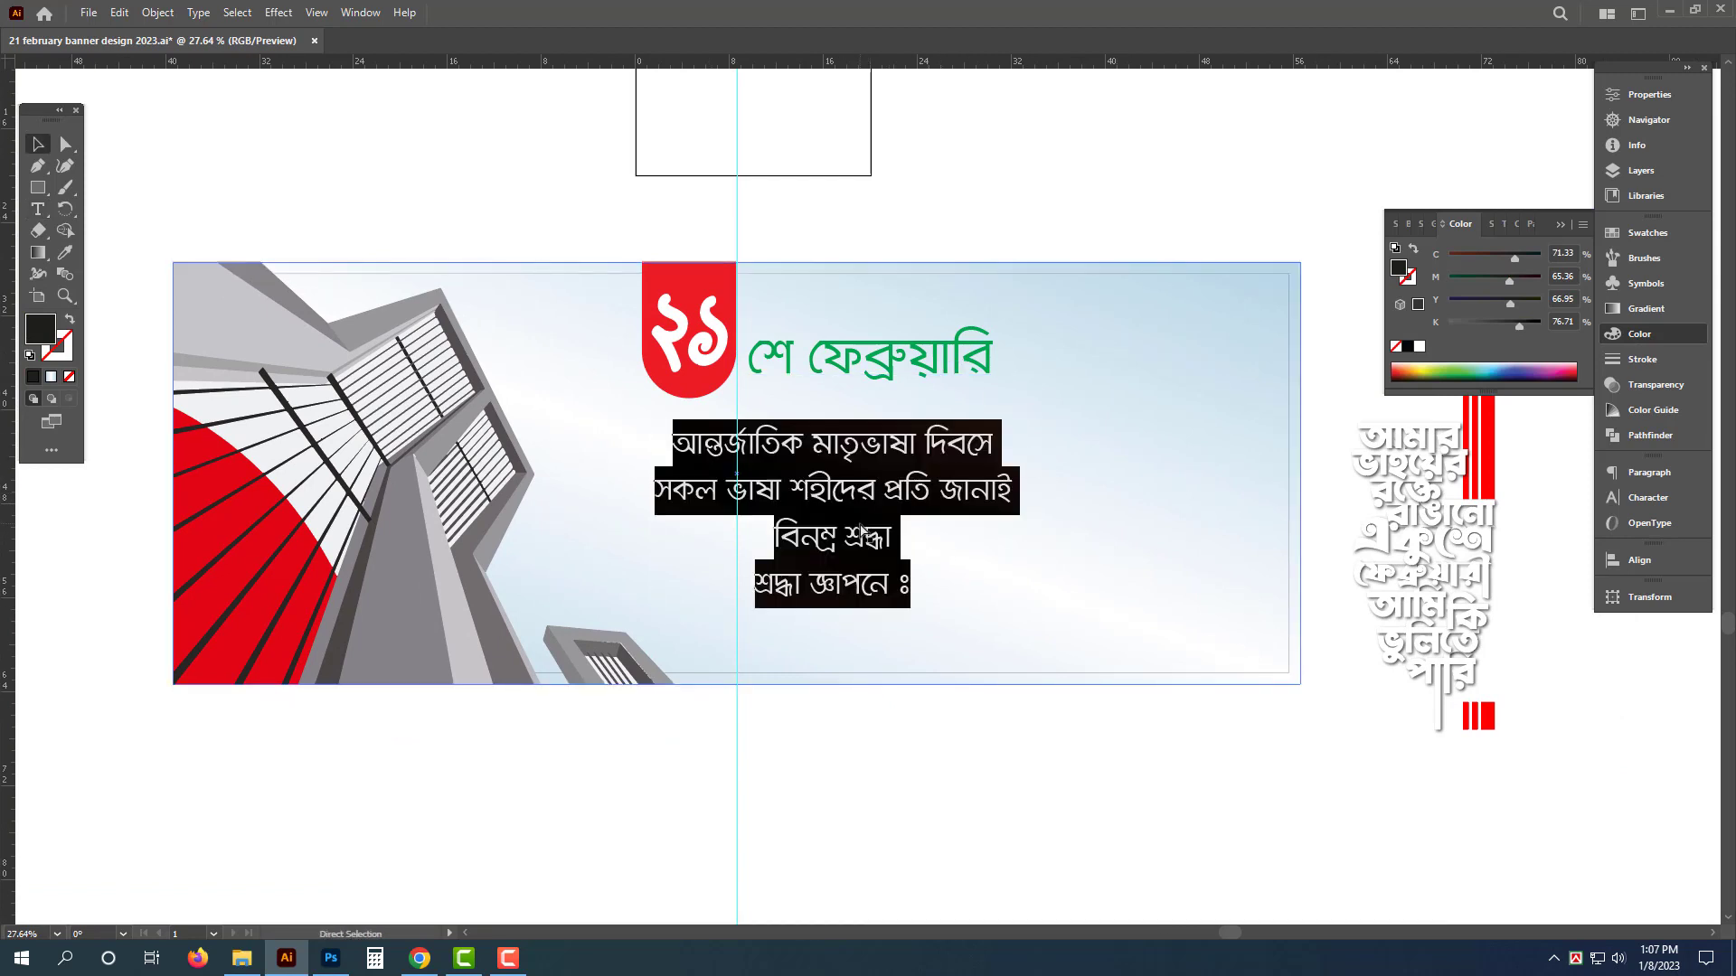
Step: Cut the line আন্তর্জাতিক মাতৃভাষা দিবসে out of the lower text block and move the remaining lines down
double_click(893, 608)
triple_click(893, 607)
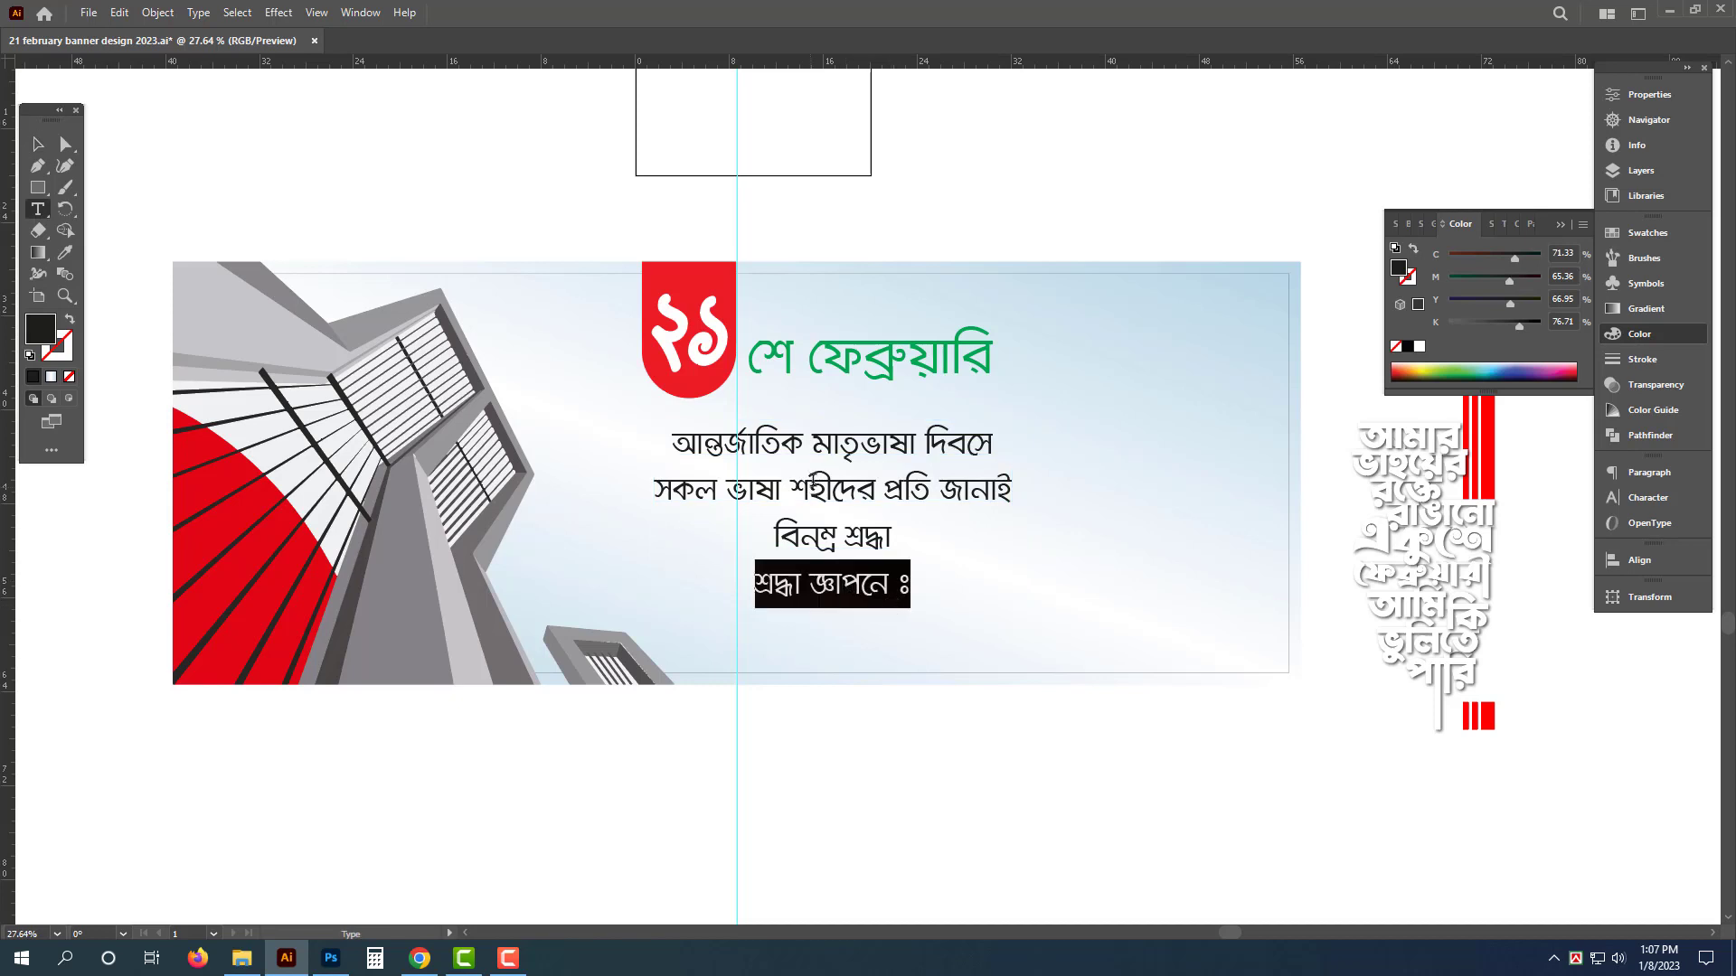
triple_click(823, 452)
key("ctrl+x")
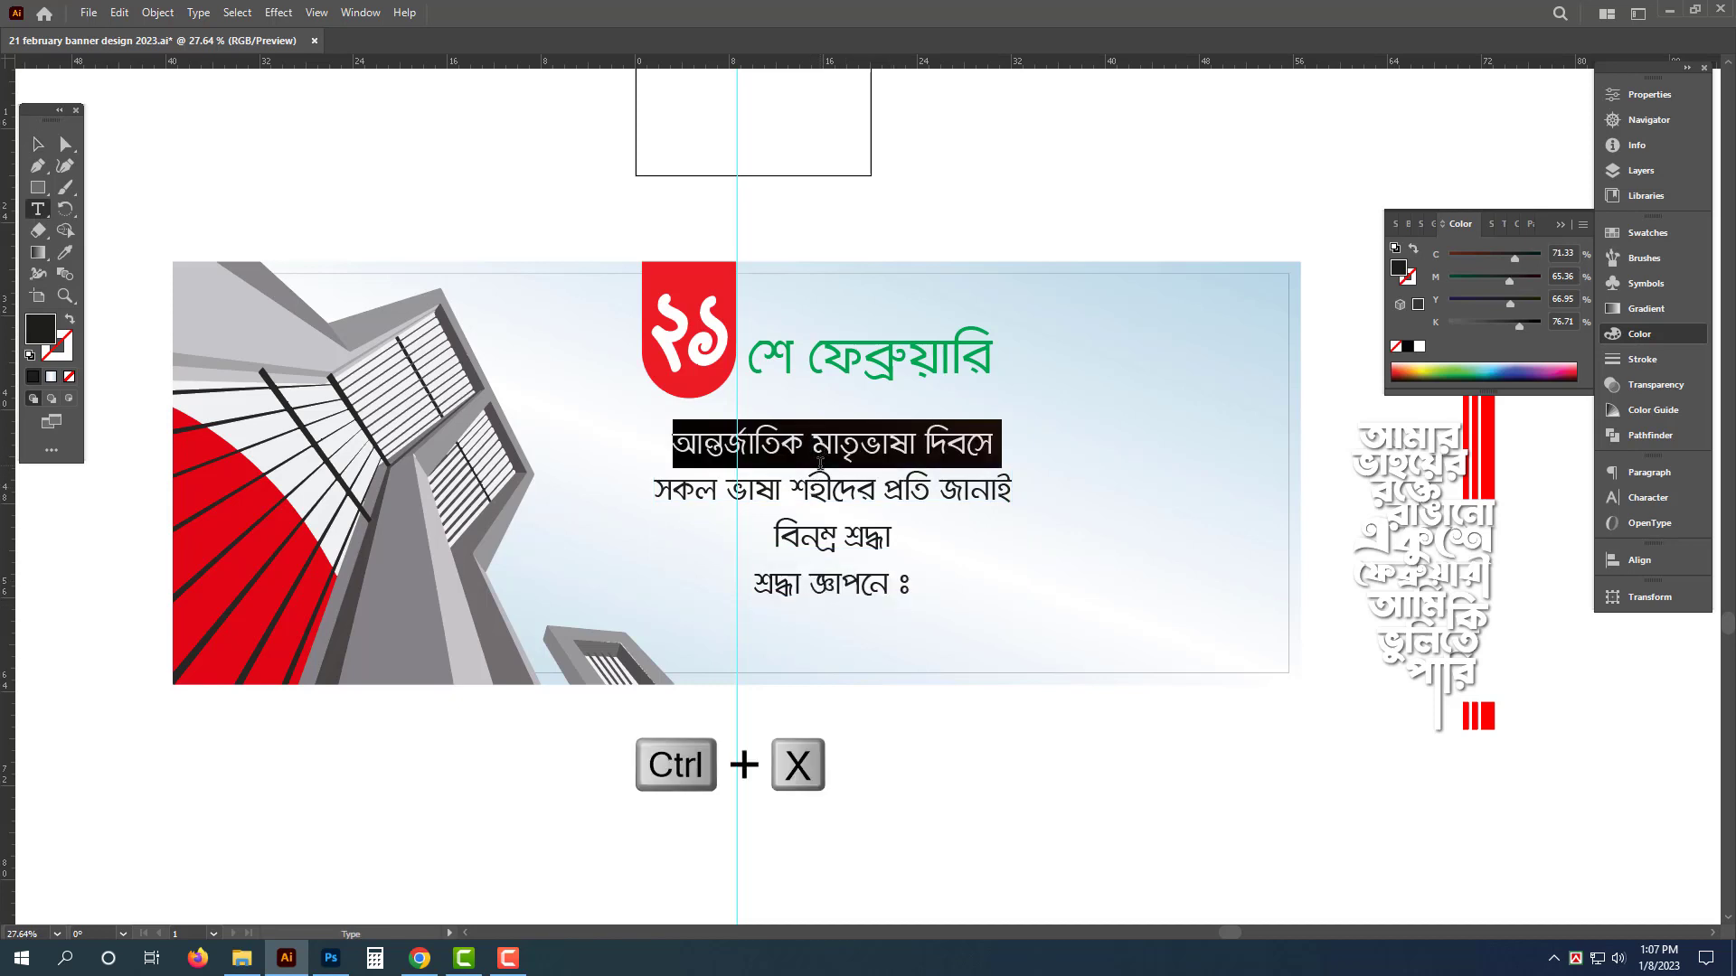
key("Escape")
left_click_drag(832, 443, 832, 538)
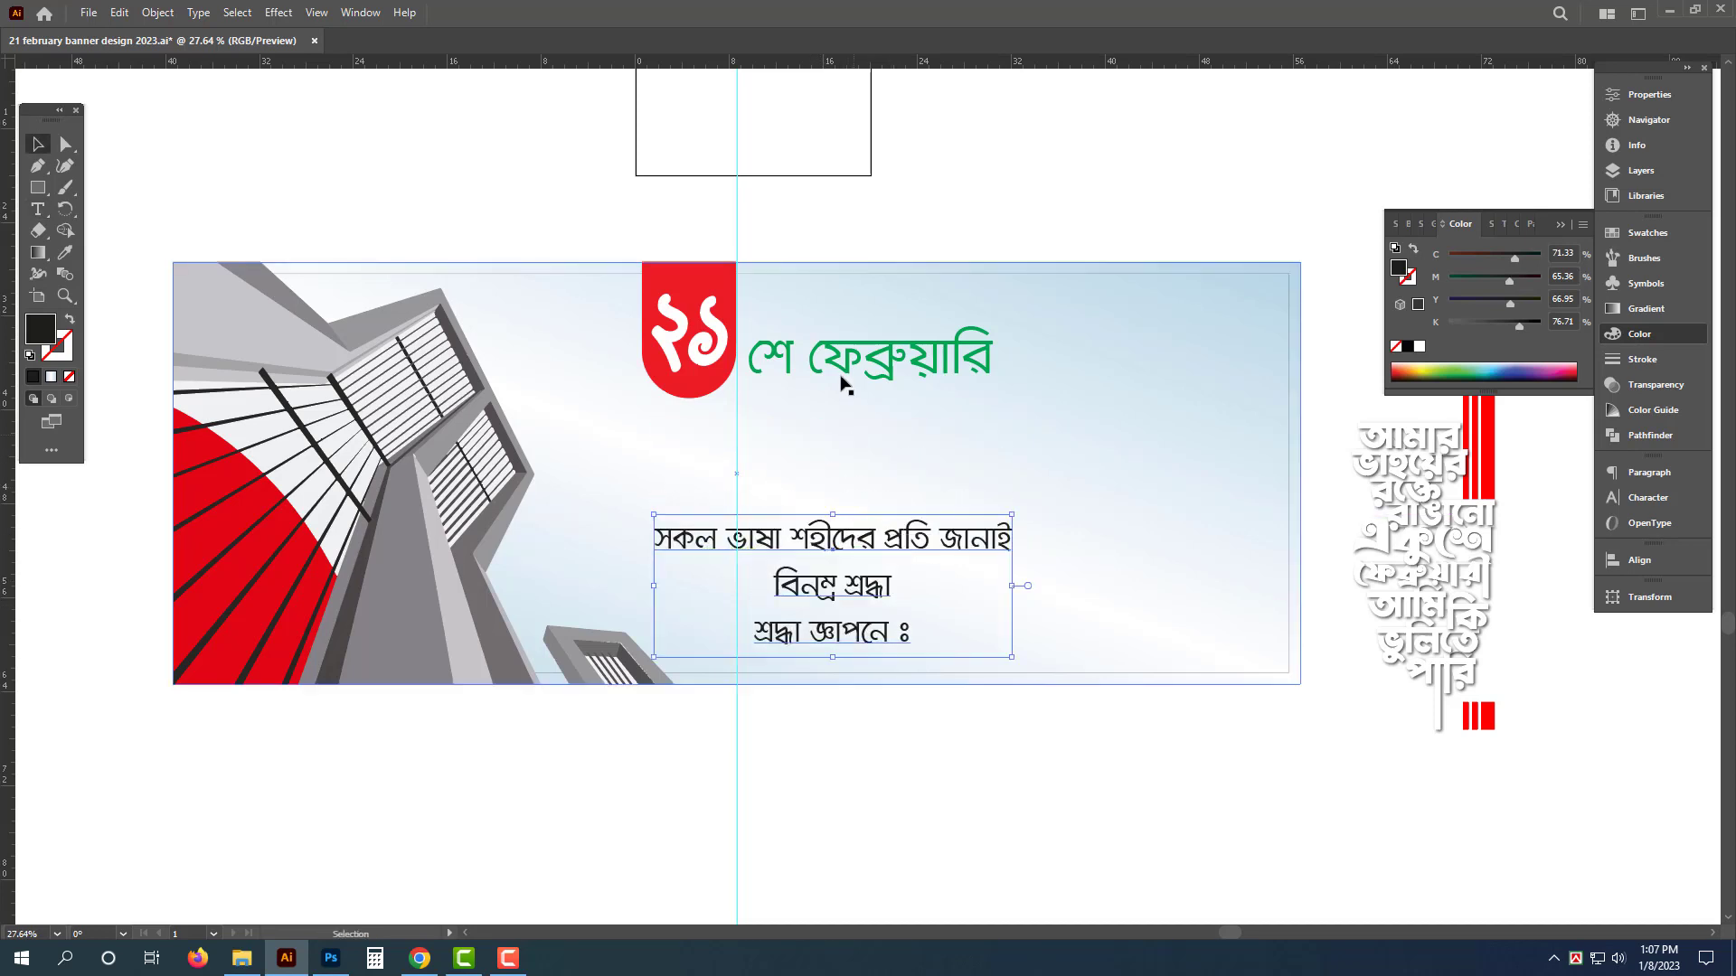
Step: Create a separate text object reading আন্তর্জাতিক মাতৃভাষা দিবসে below শে ফেব্রুয়ারি and enlarge it
left_click(841, 384)
left_click_drag(840, 384, 841, 461)
triple_click(877, 461)
key("ctrl+v")
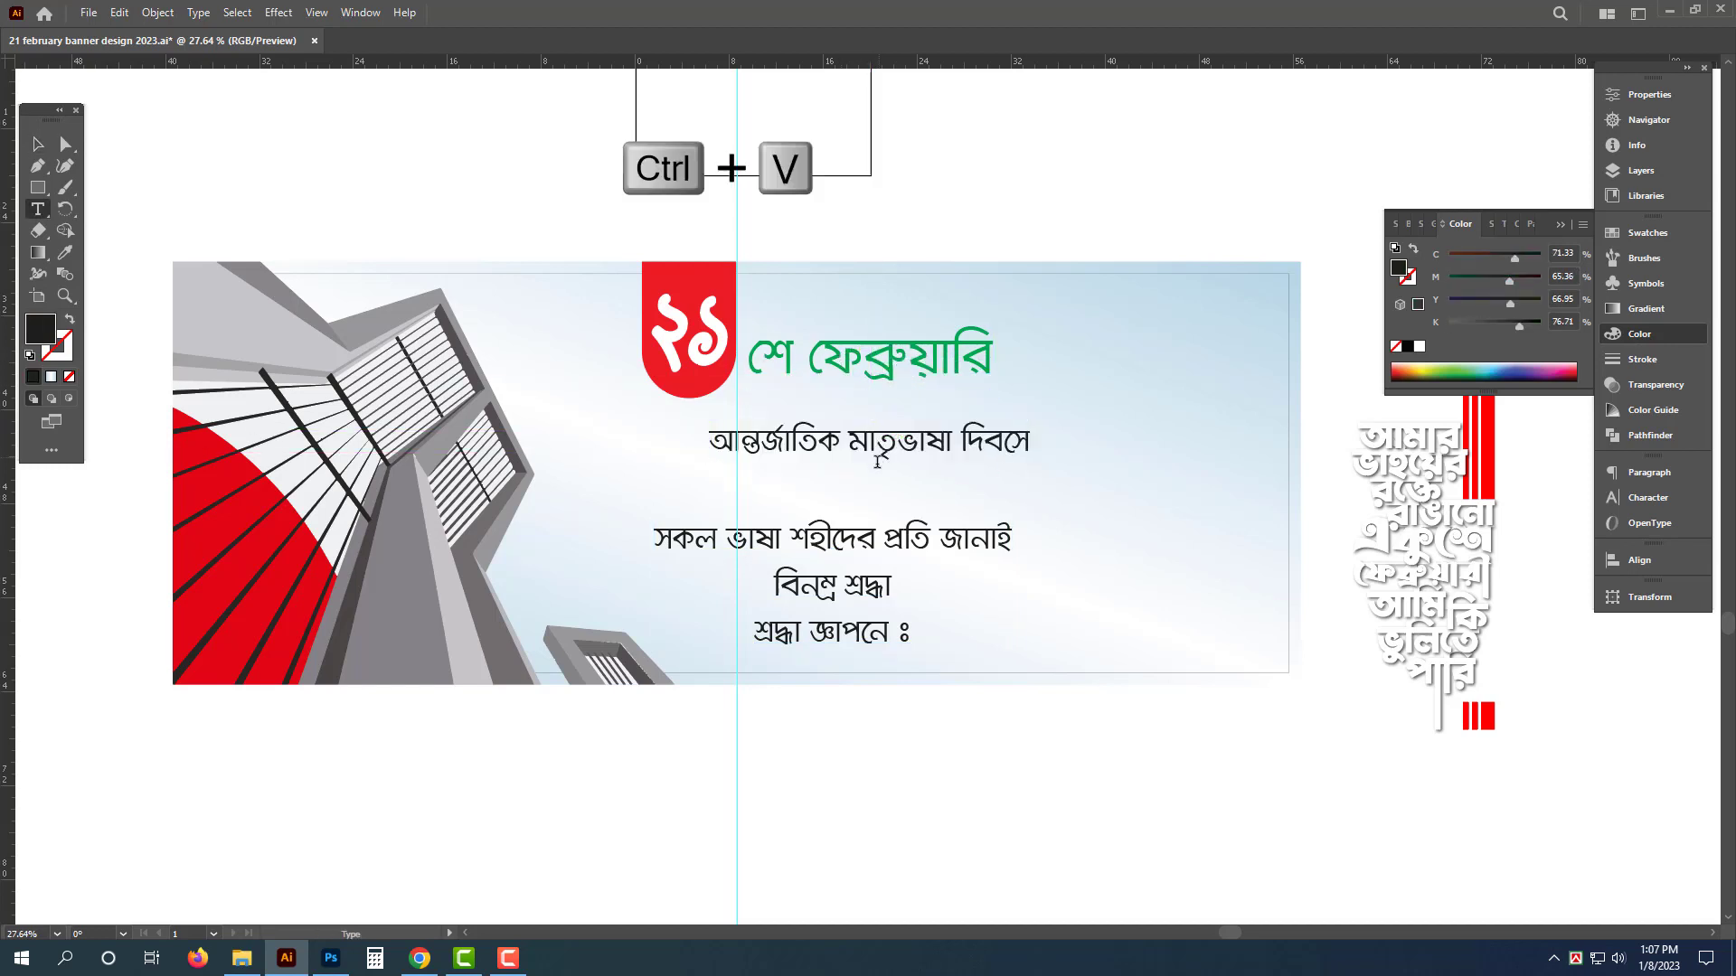
key("Escape")
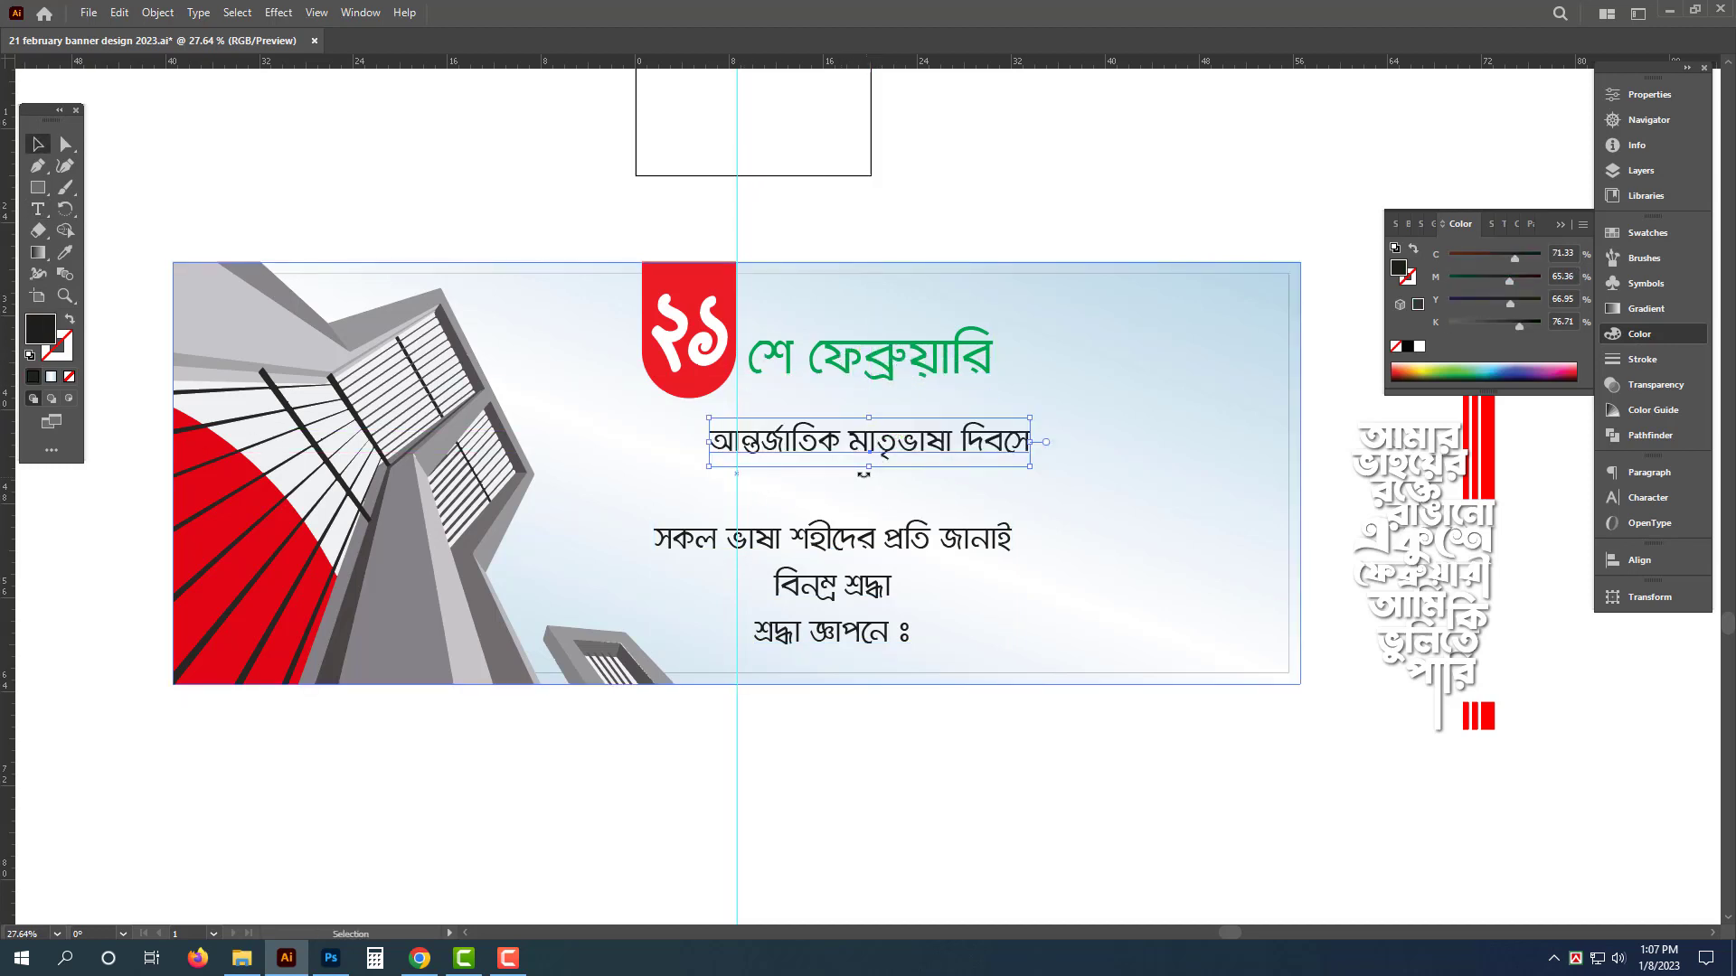
left_click_drag(709, 442, 868, 506)
Step: Align the আন্তর্জাতিক মাতৃভাষা দিবসে text's left edge with the red tab and enlarge it to about 340 pt
key("ctrl+space")
left_click(735, 152)
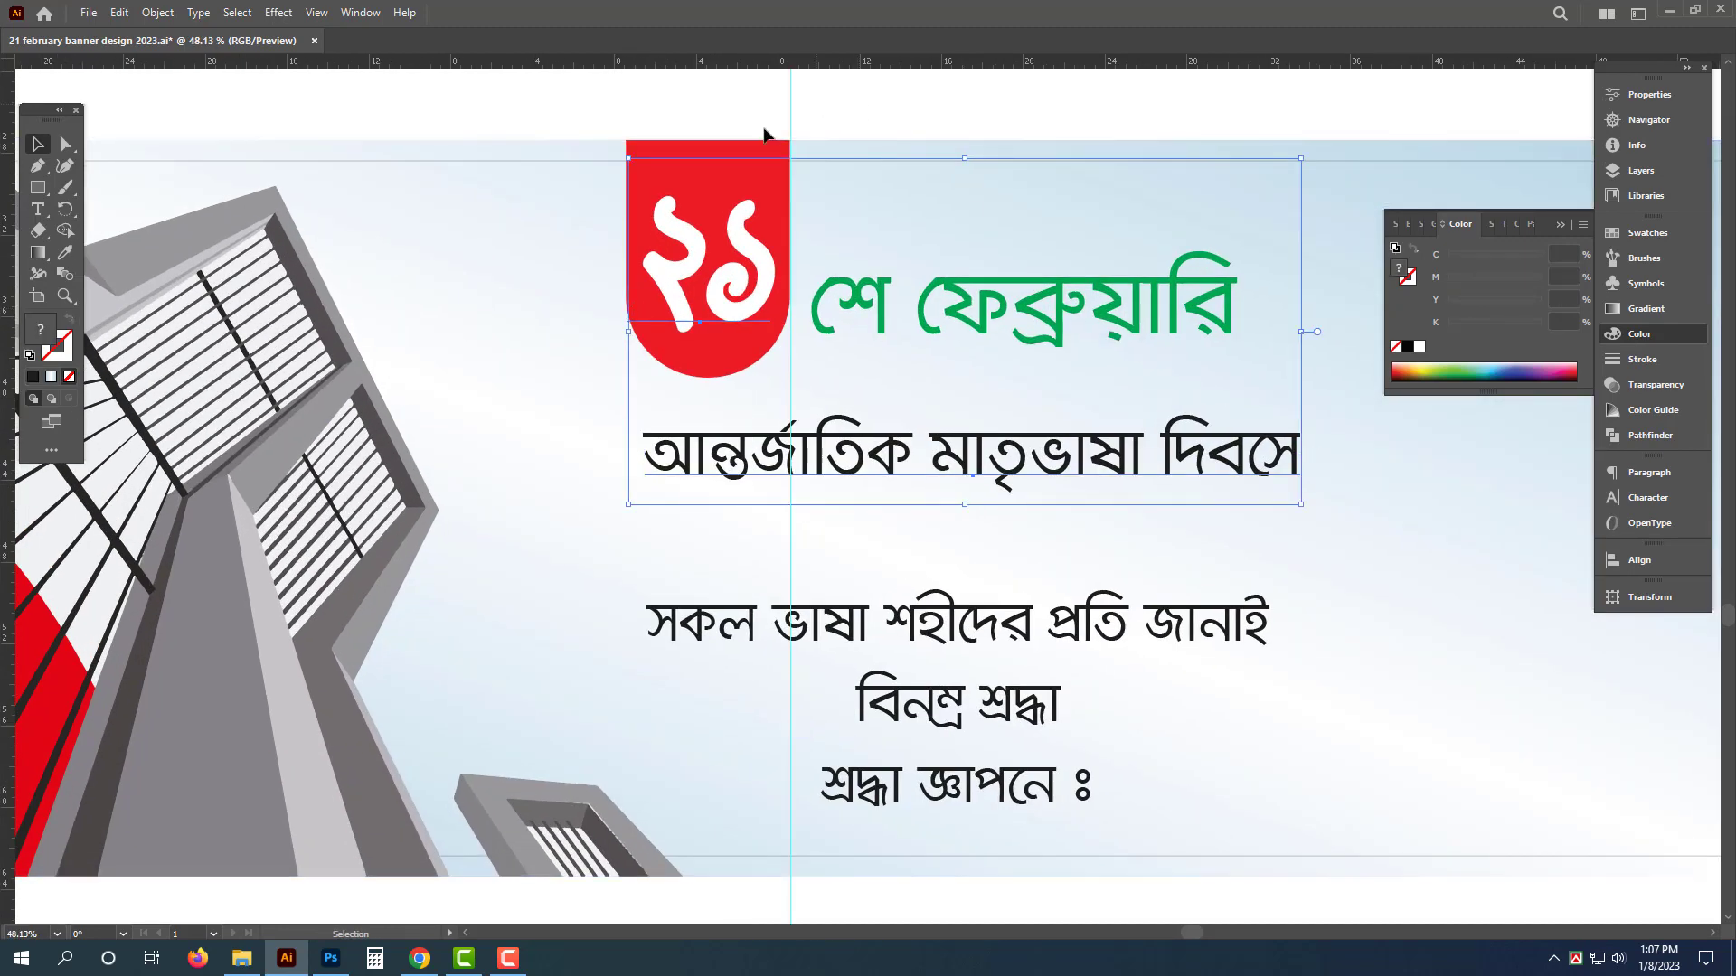
left_click(987, 463, "shift")
left_click(1638, 561)
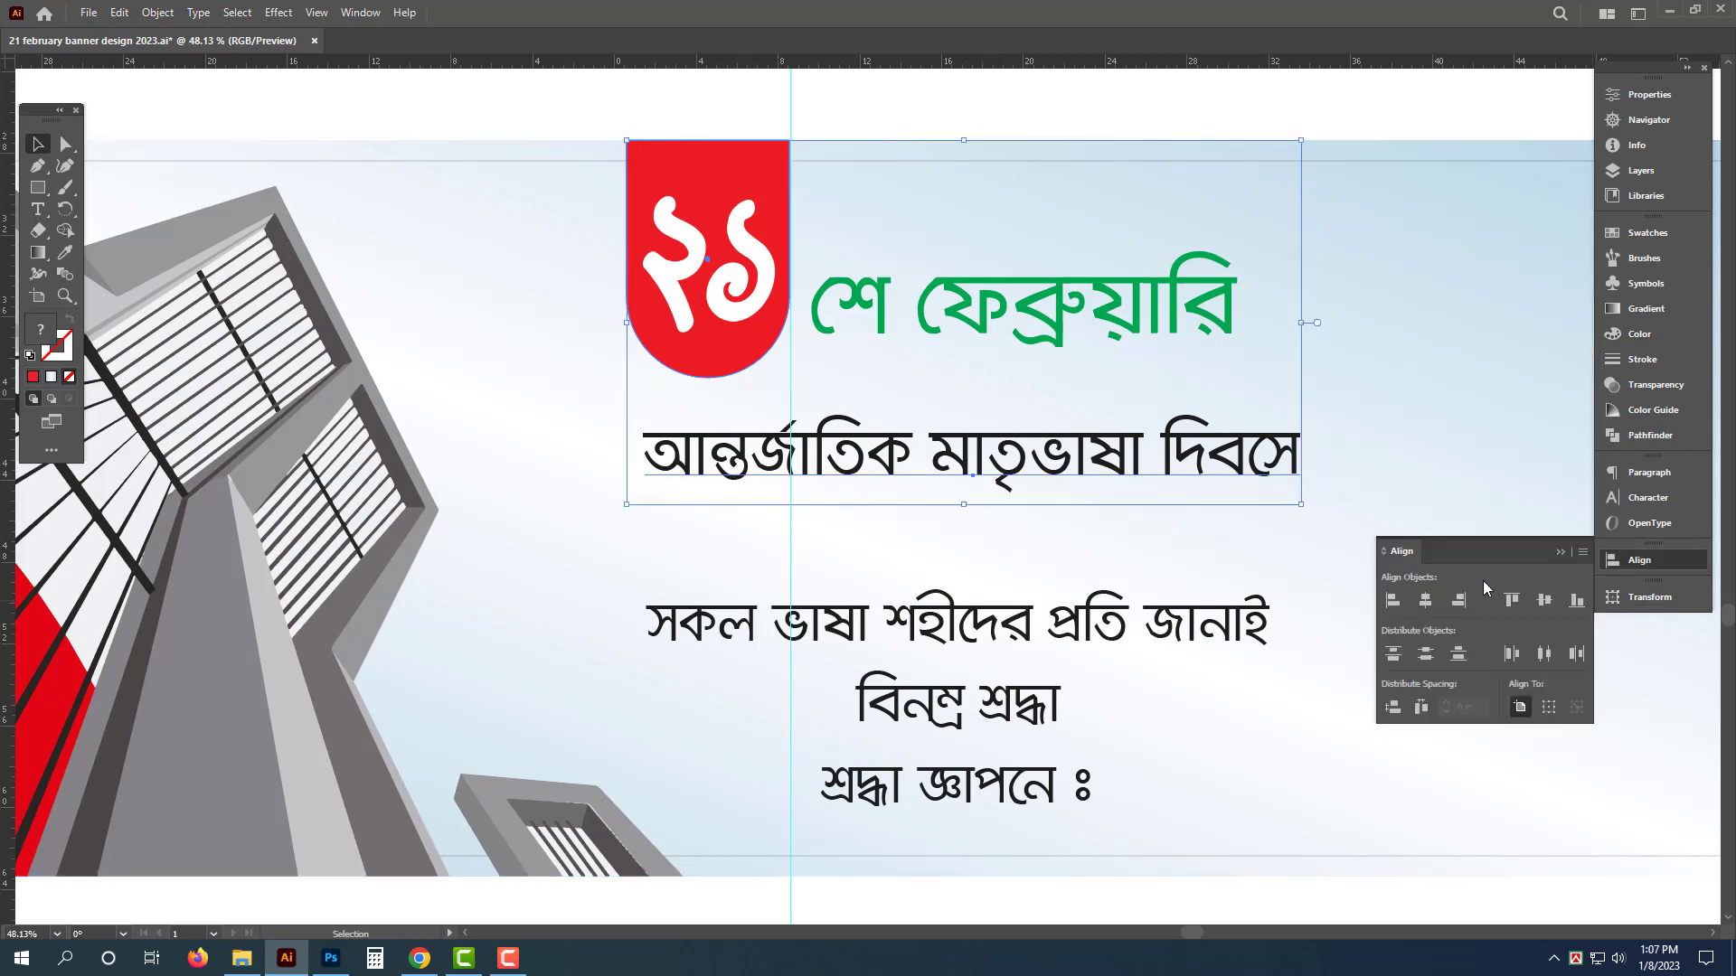
left_click(1394, 602)
scroll(754, 479, "down", 2)
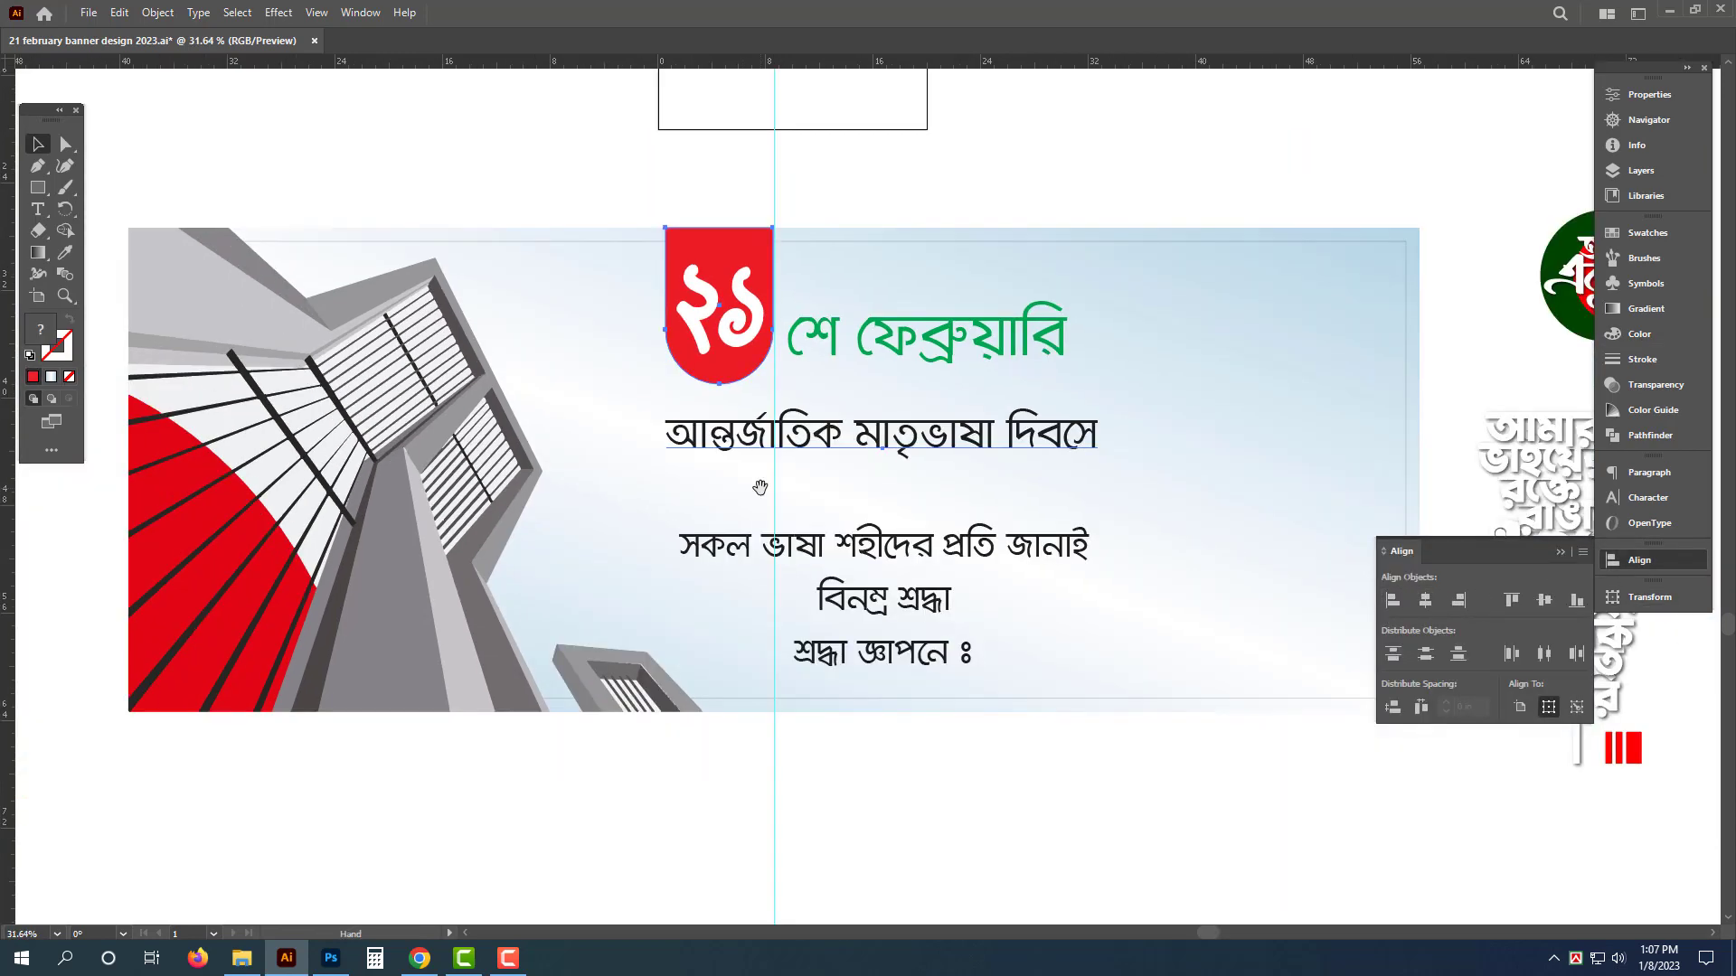
left_click(1000, 154)
left_click(965, 448)
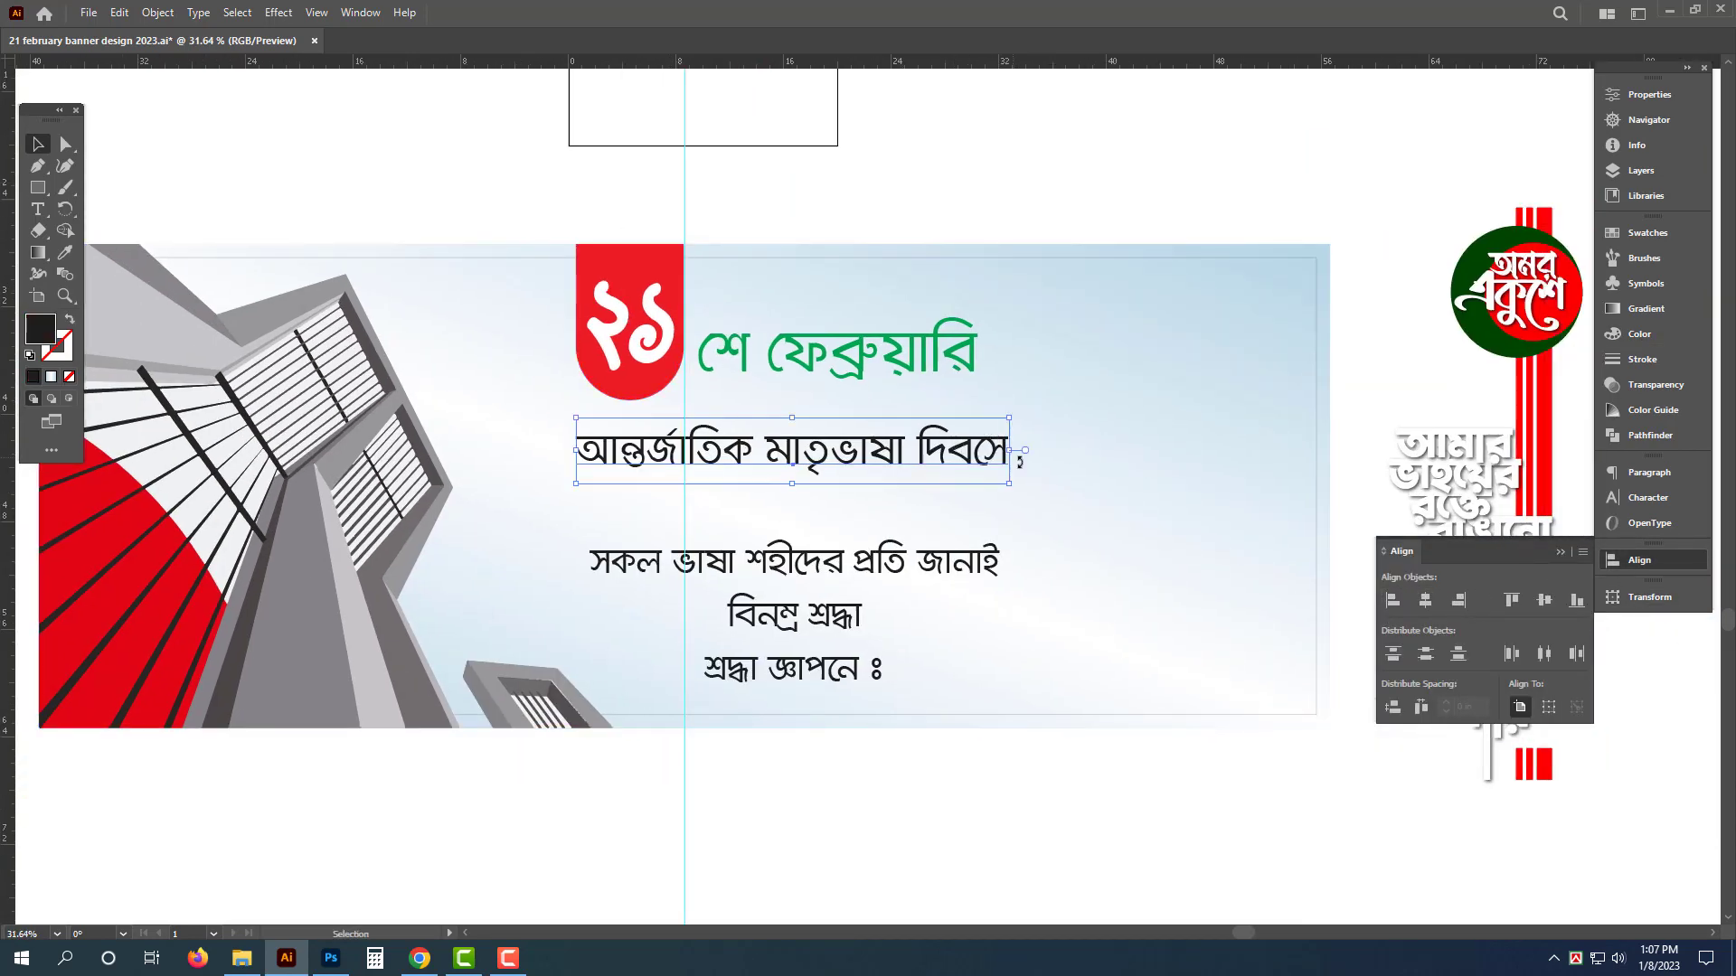
left_click_drag(1009, 449, 1101, 446)
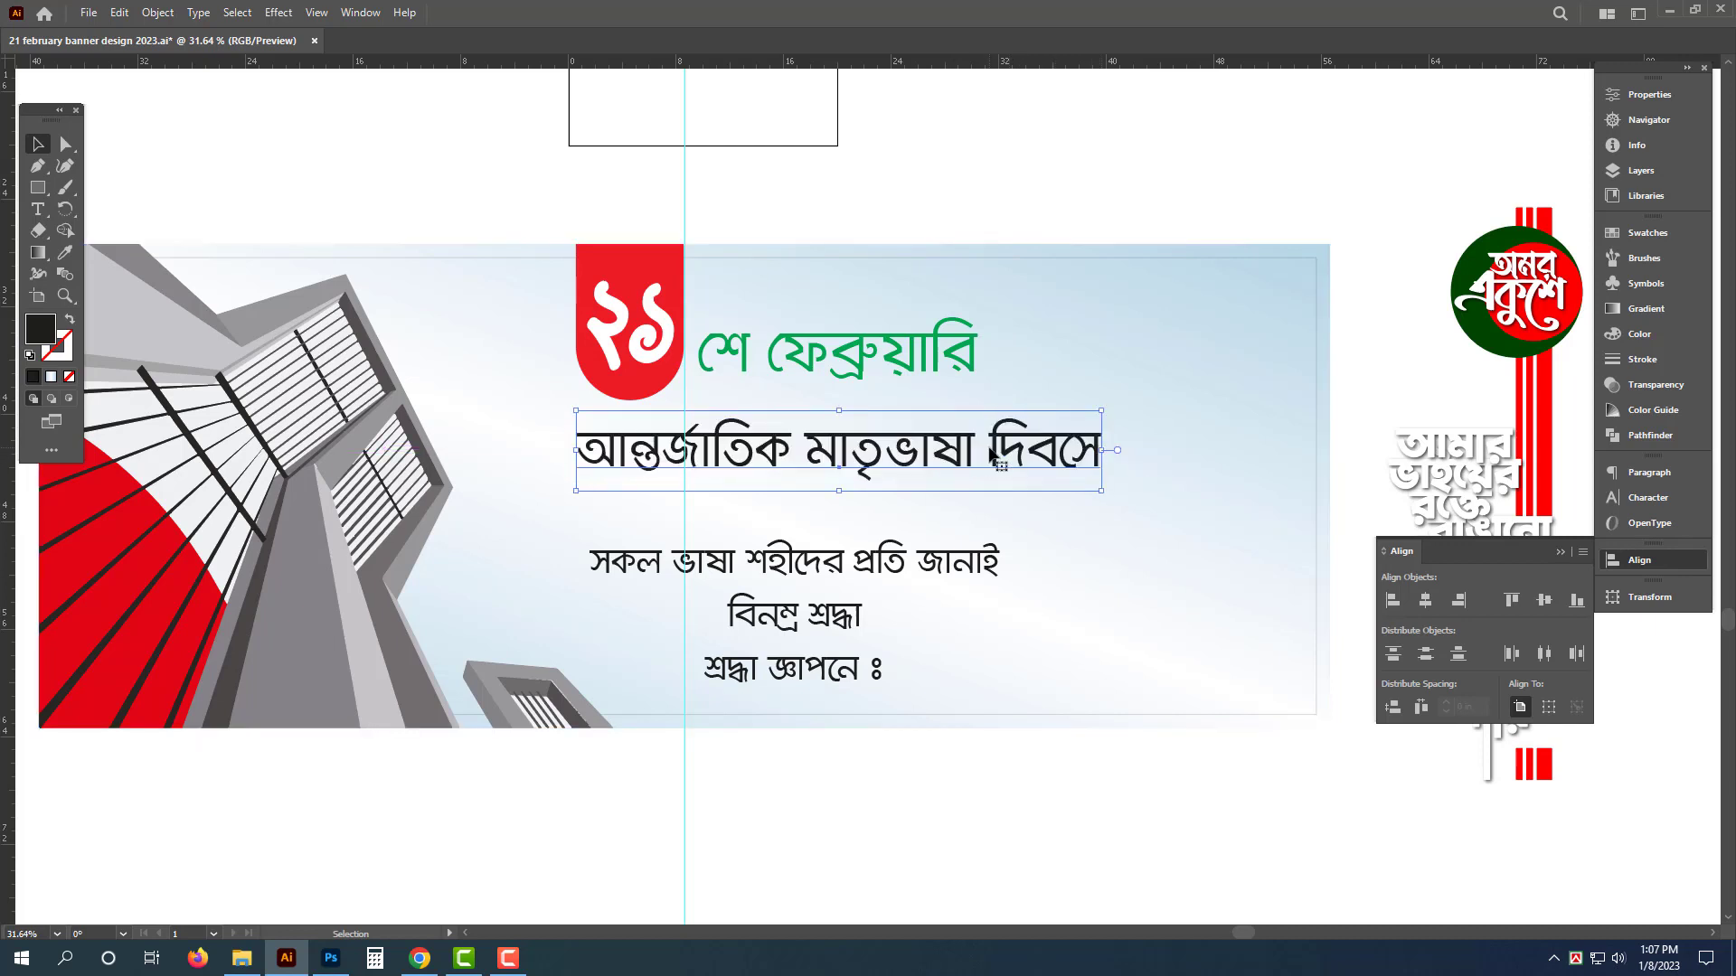
Step: Browse the Li fonts for the আন্তর্জাতিক মাতৃভাষা দিবসে text and apply Li Saboj Charulota ANSI V2
key("a")
key("ctrl+t")
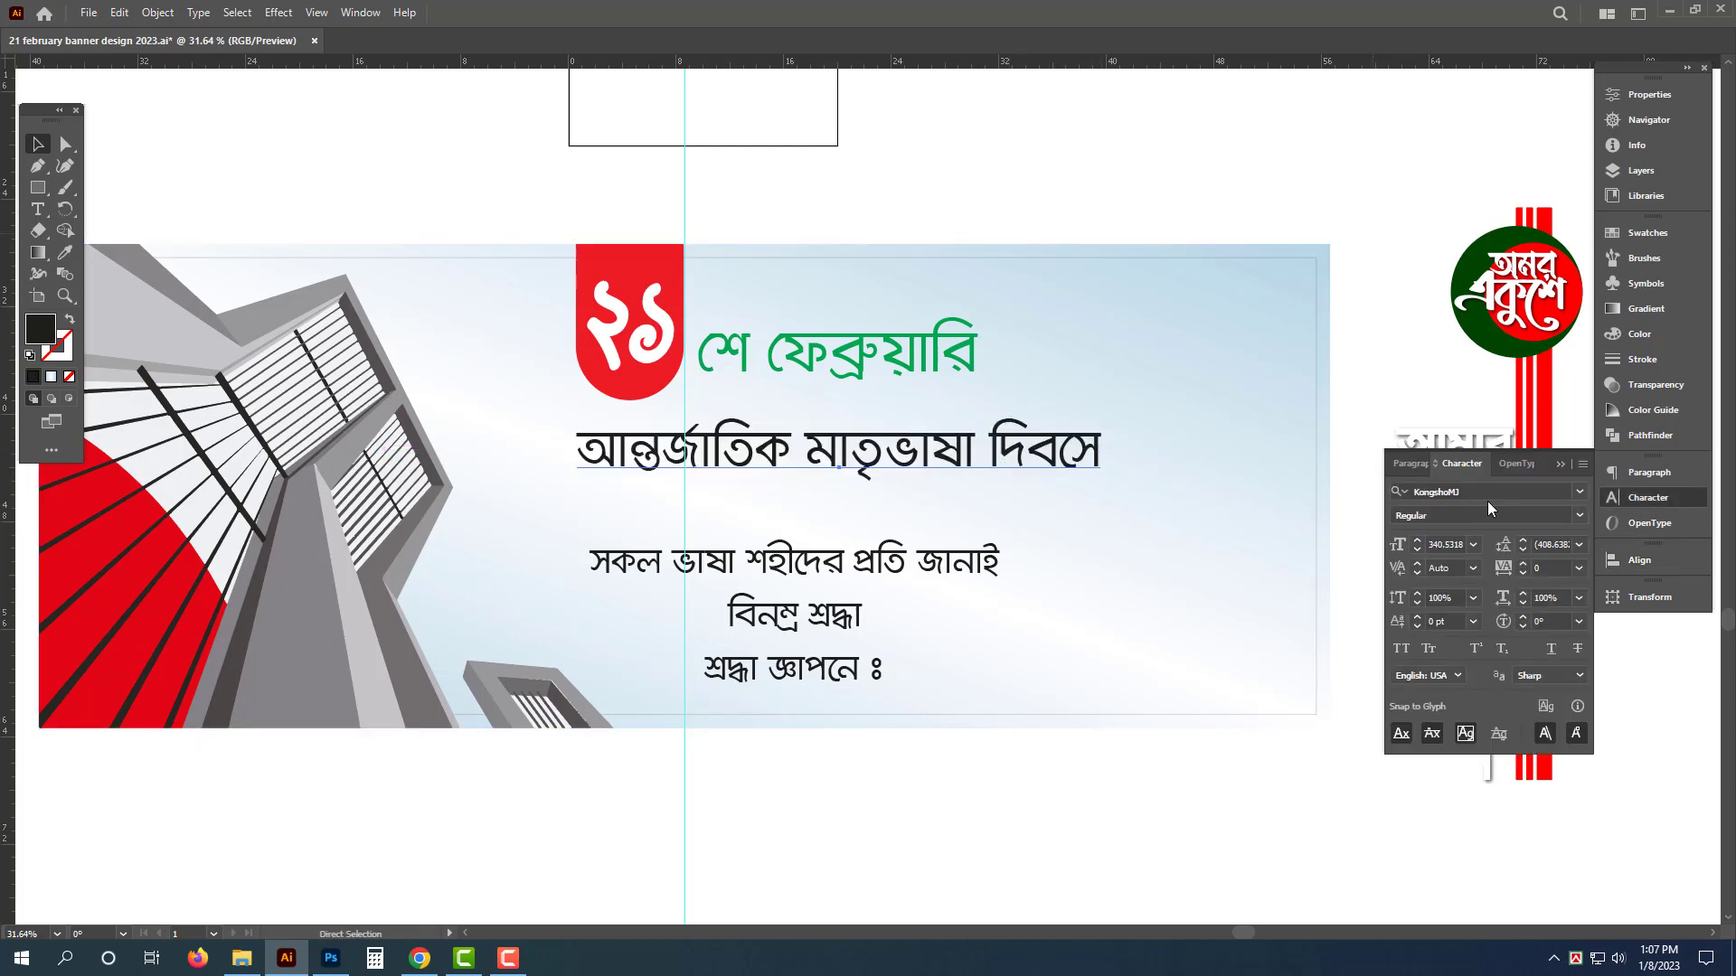
left_click(1482, 490)
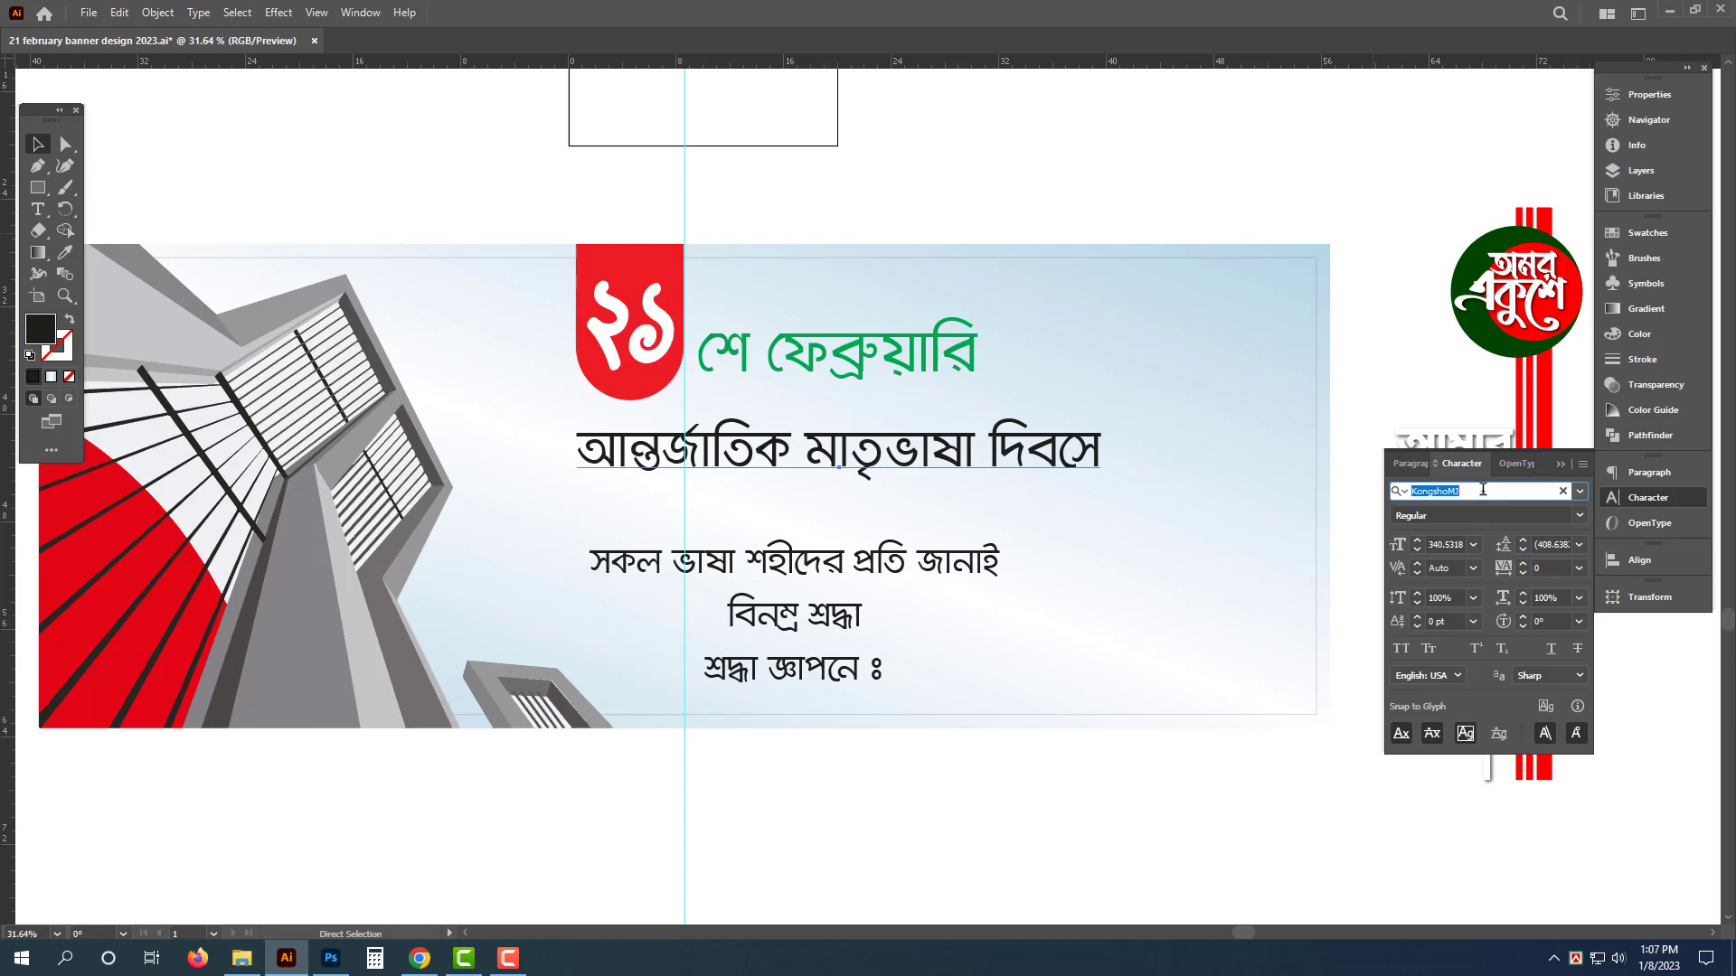
type("li")
scroll(1456, 619, "down", 10)
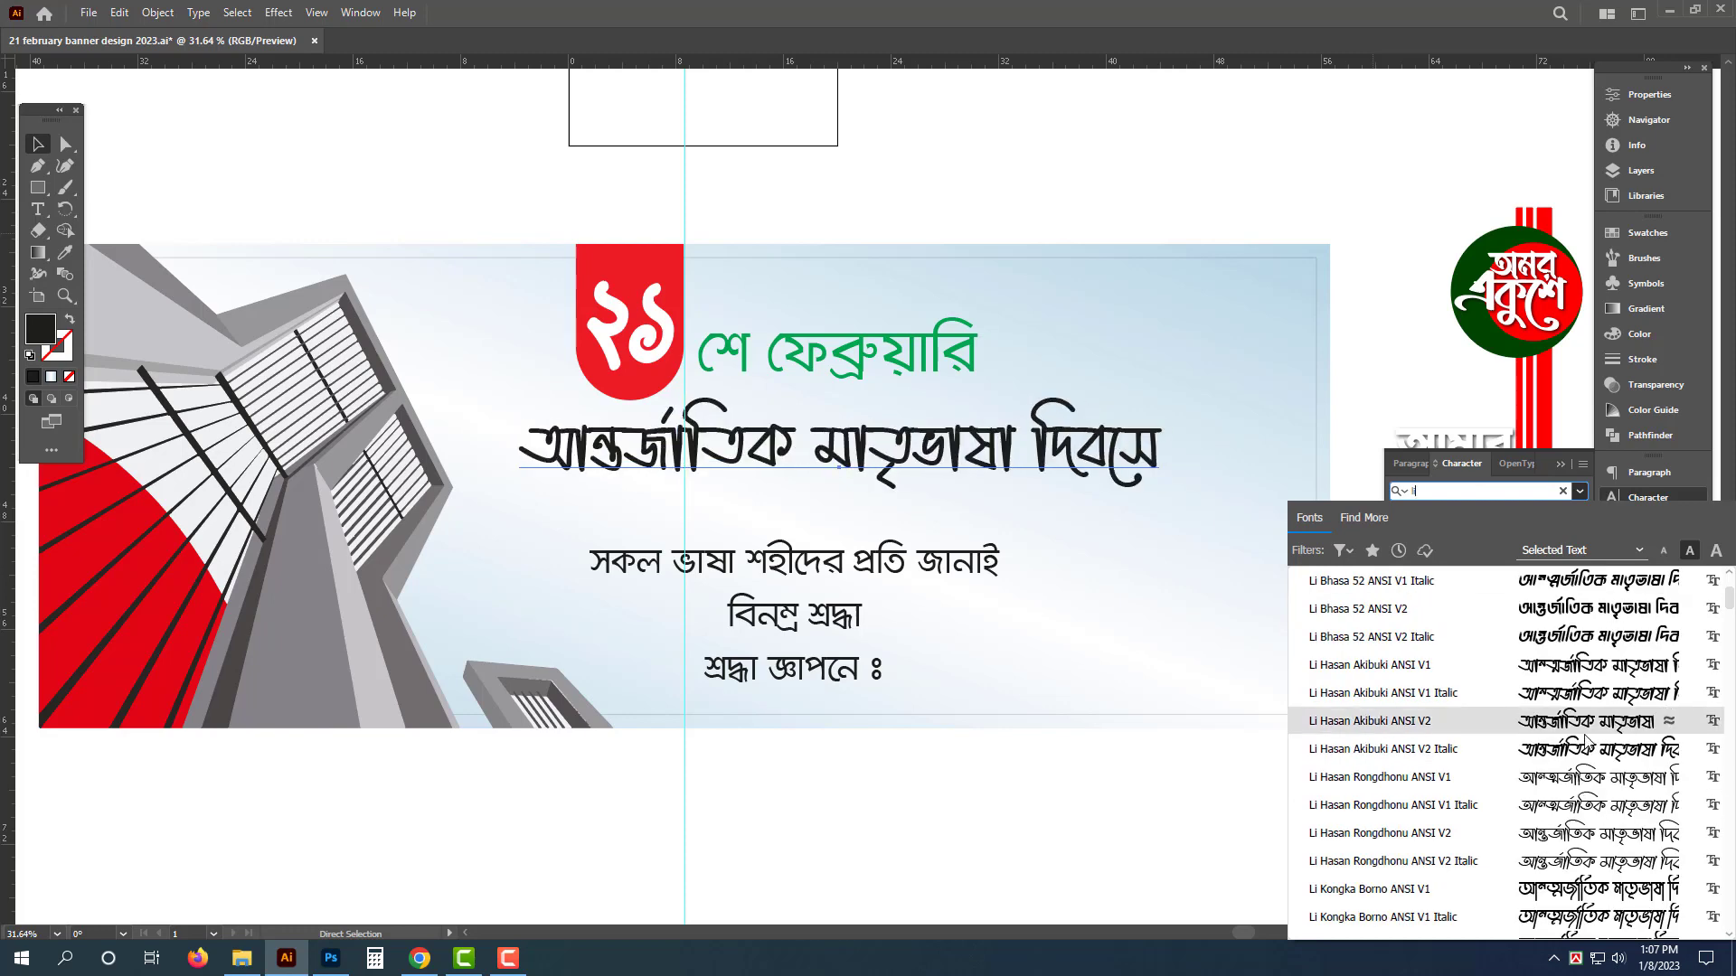
scroll(1591, 795, "down", 6)
scroll(1605, 777, "down", 1)
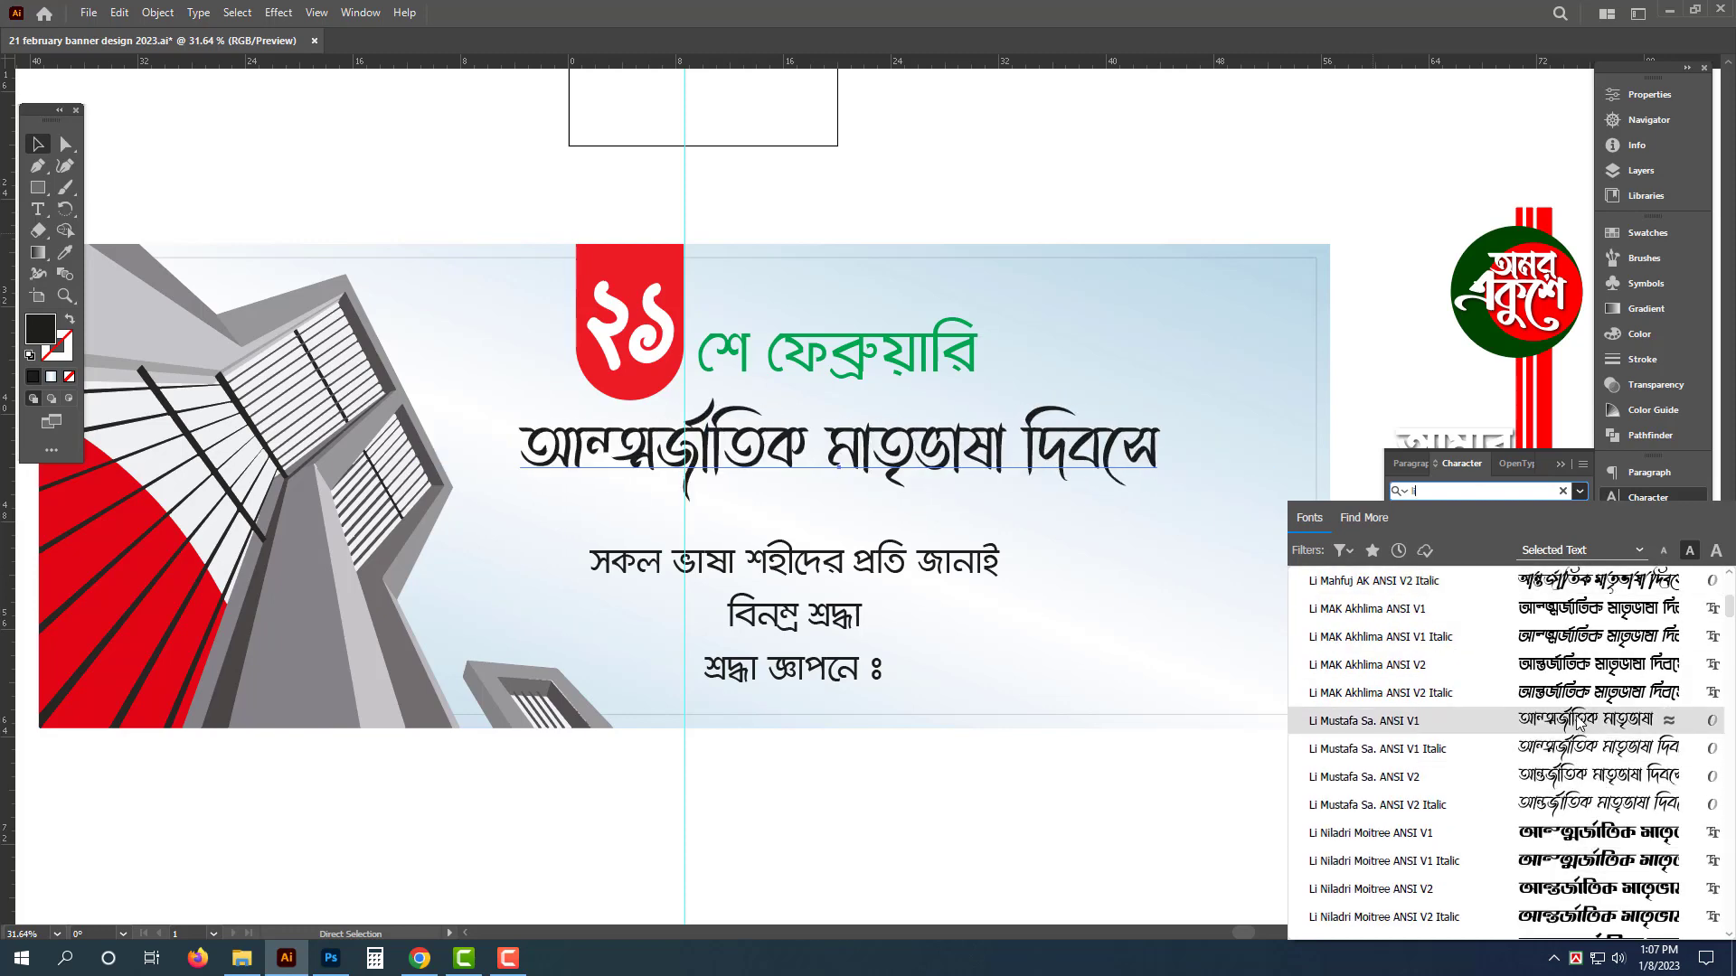
scroll(1591, 814, "down", 3)
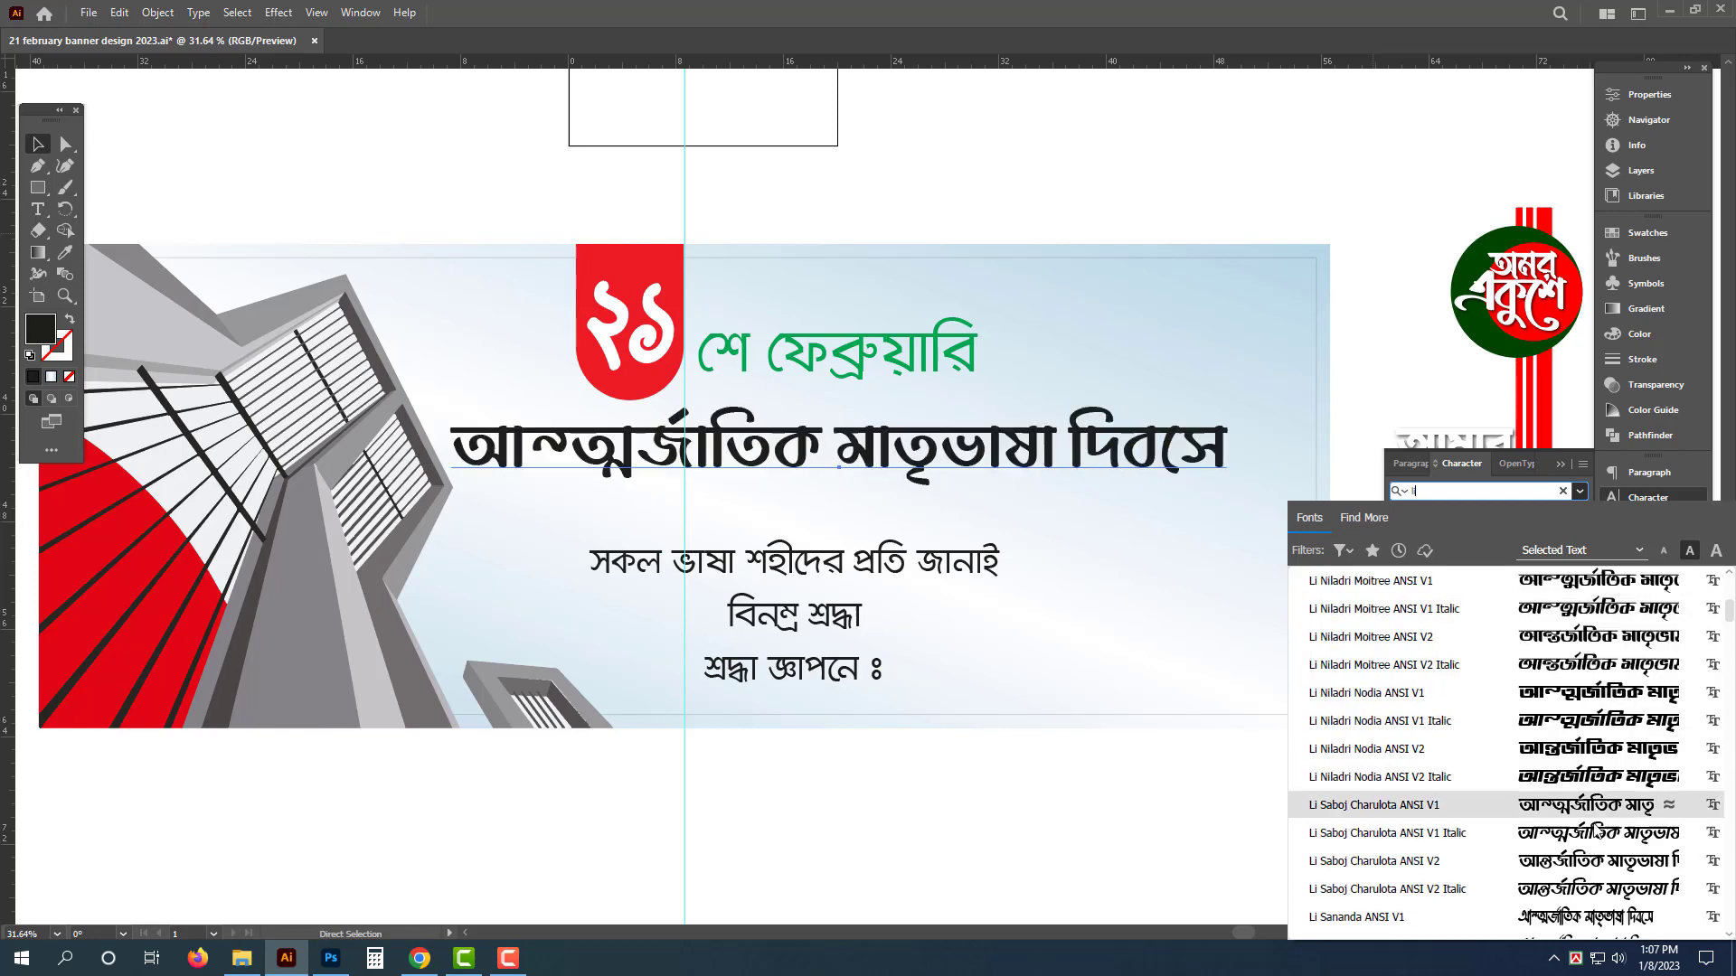
left_click(1596, 860)
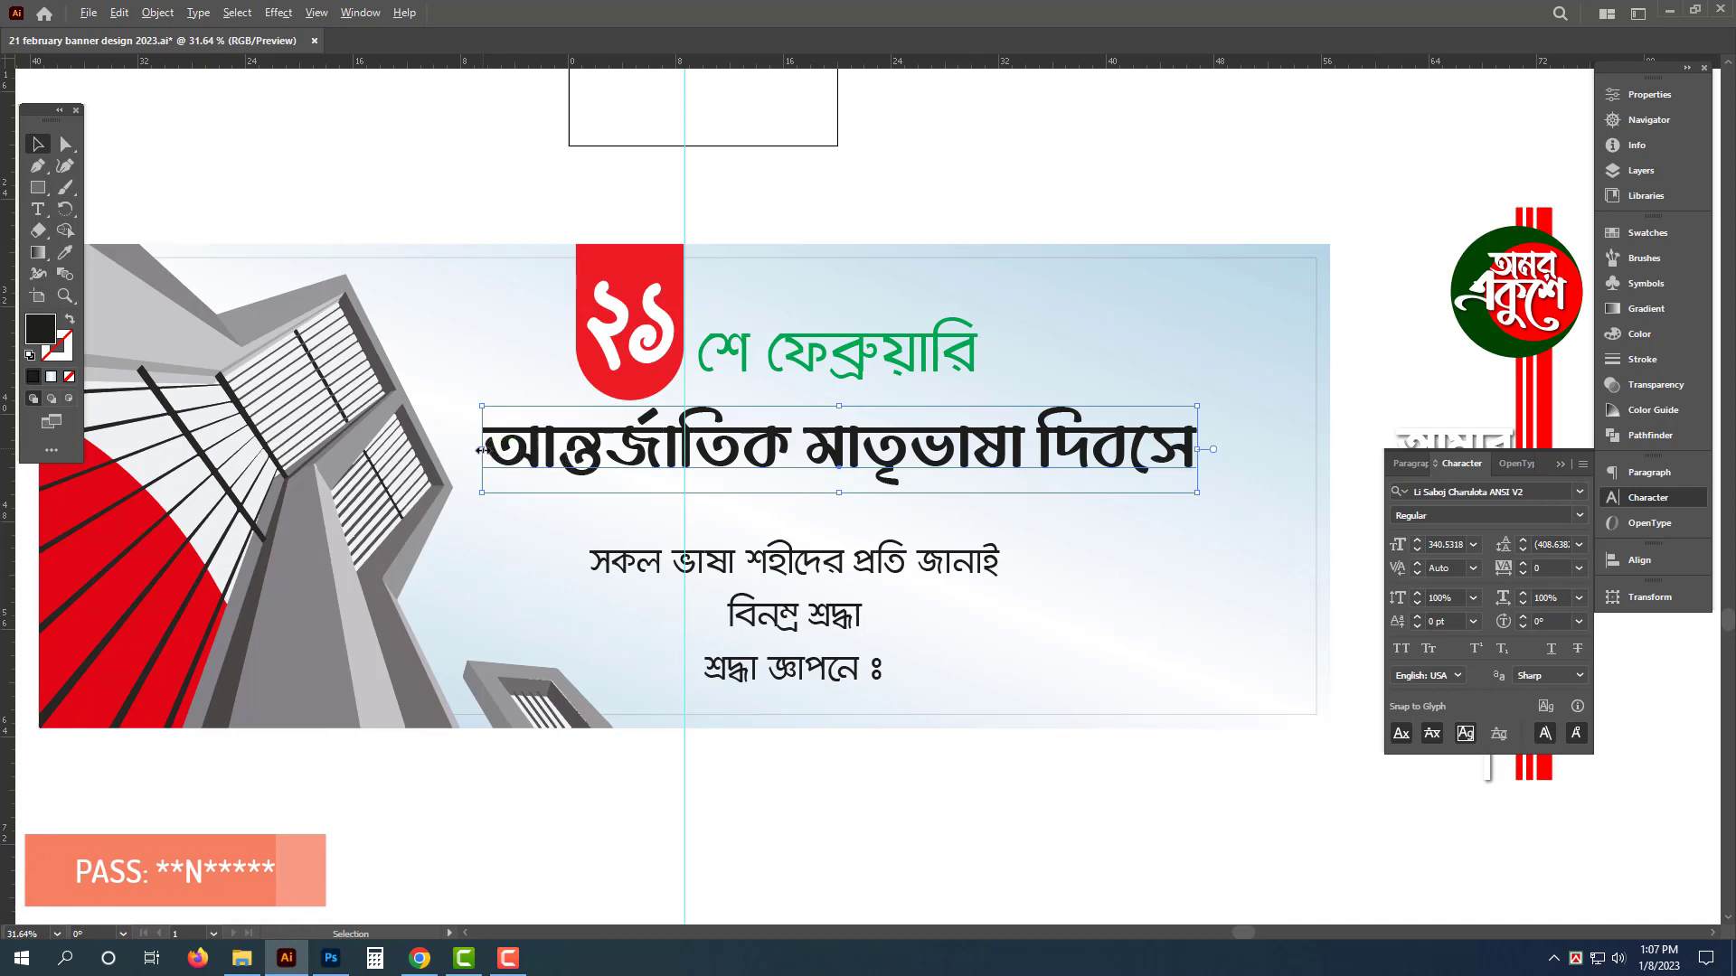
Step: Narrow the আন্তর্জাতিক মাতৃভাষা দিবসে text to about 73% horizontal scale and realign its left edge with the red tab
left_click_drag(547, 441, 580, 435)
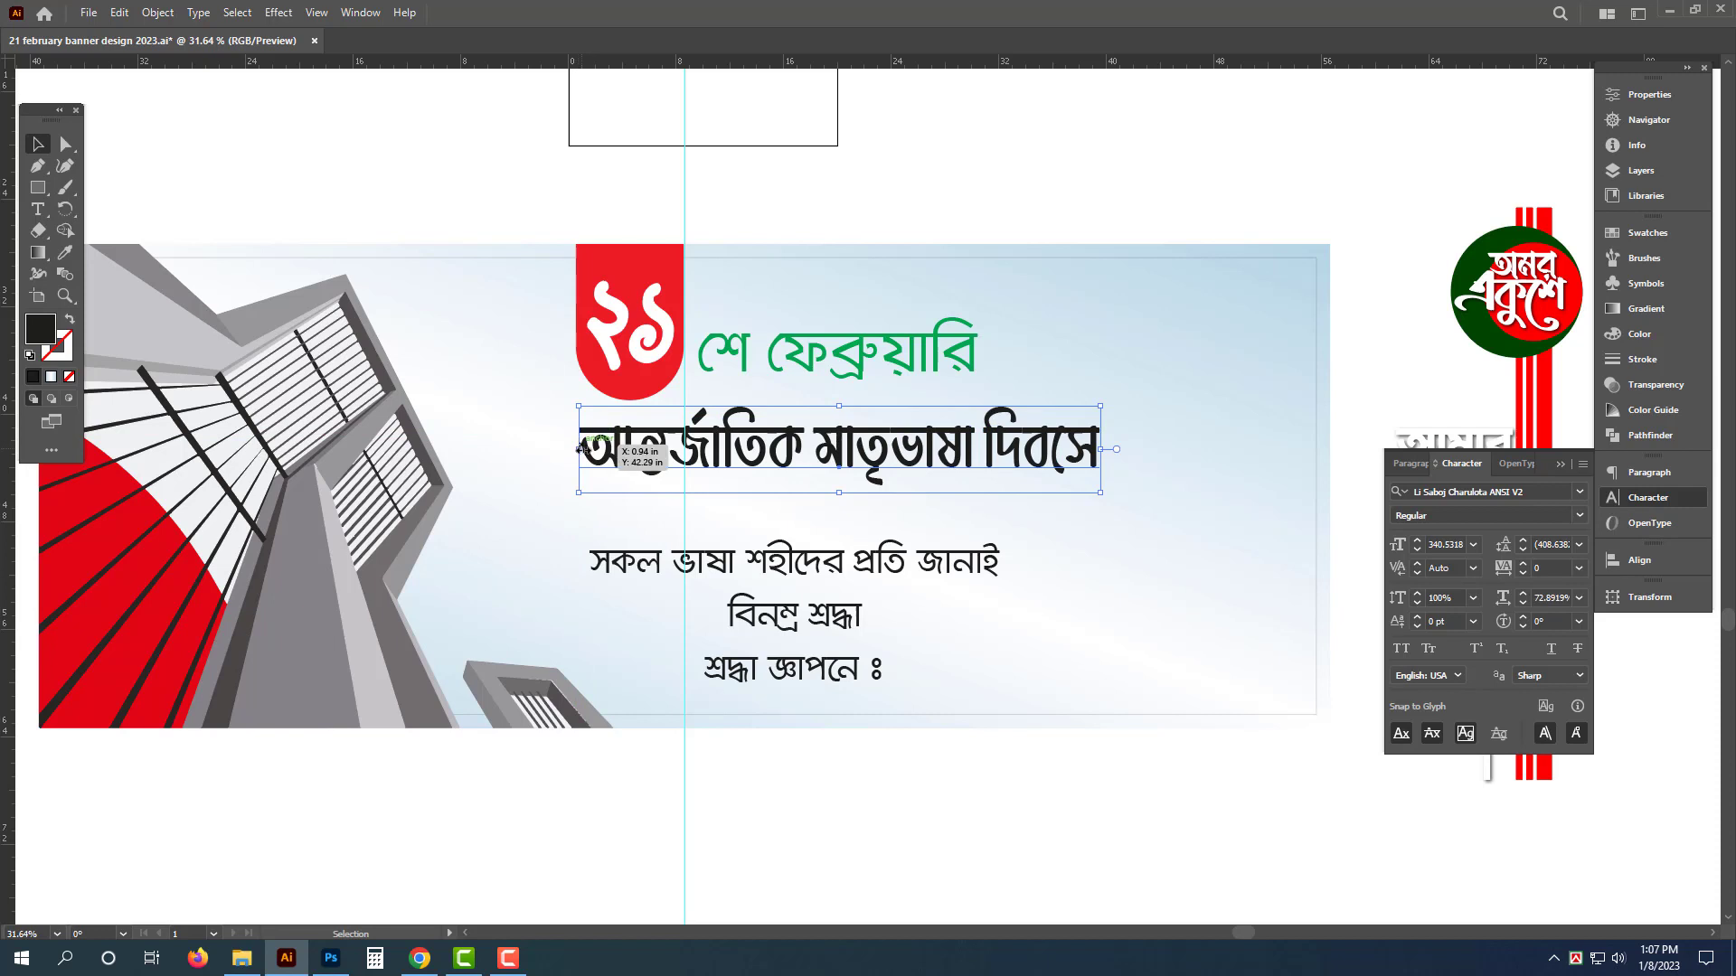
left_click_drag(745, 446, 786, 447)
left_click(622, 312, "shift")
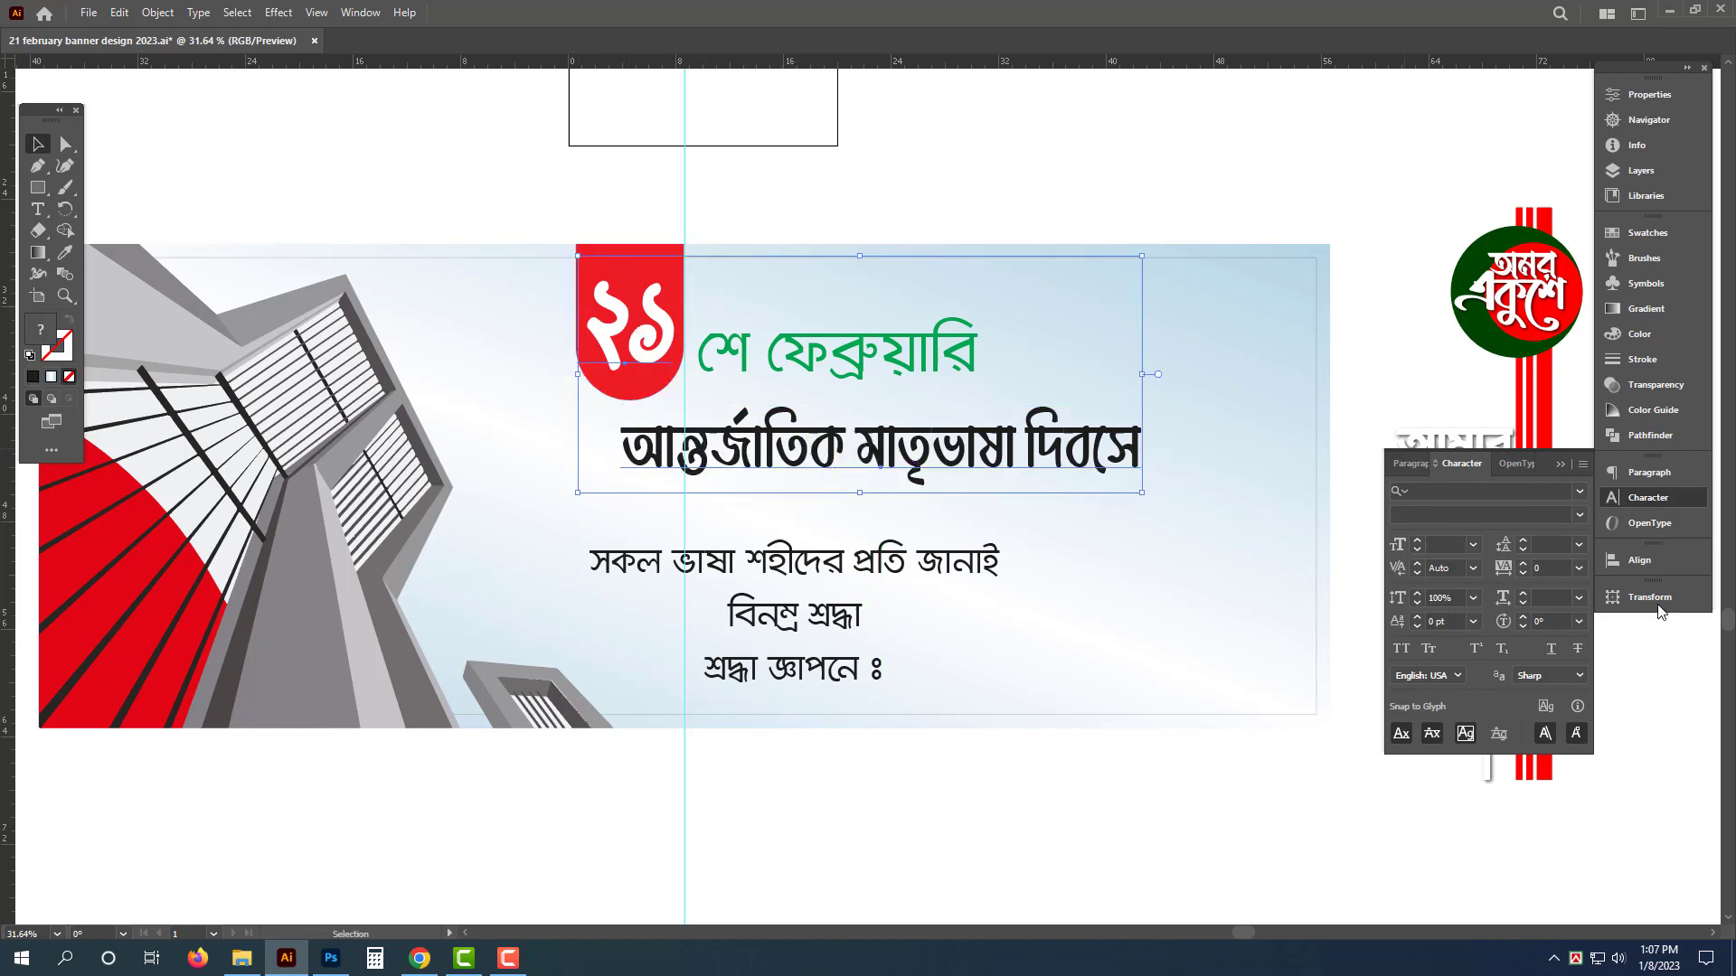
left_click(644, 253, "shift")
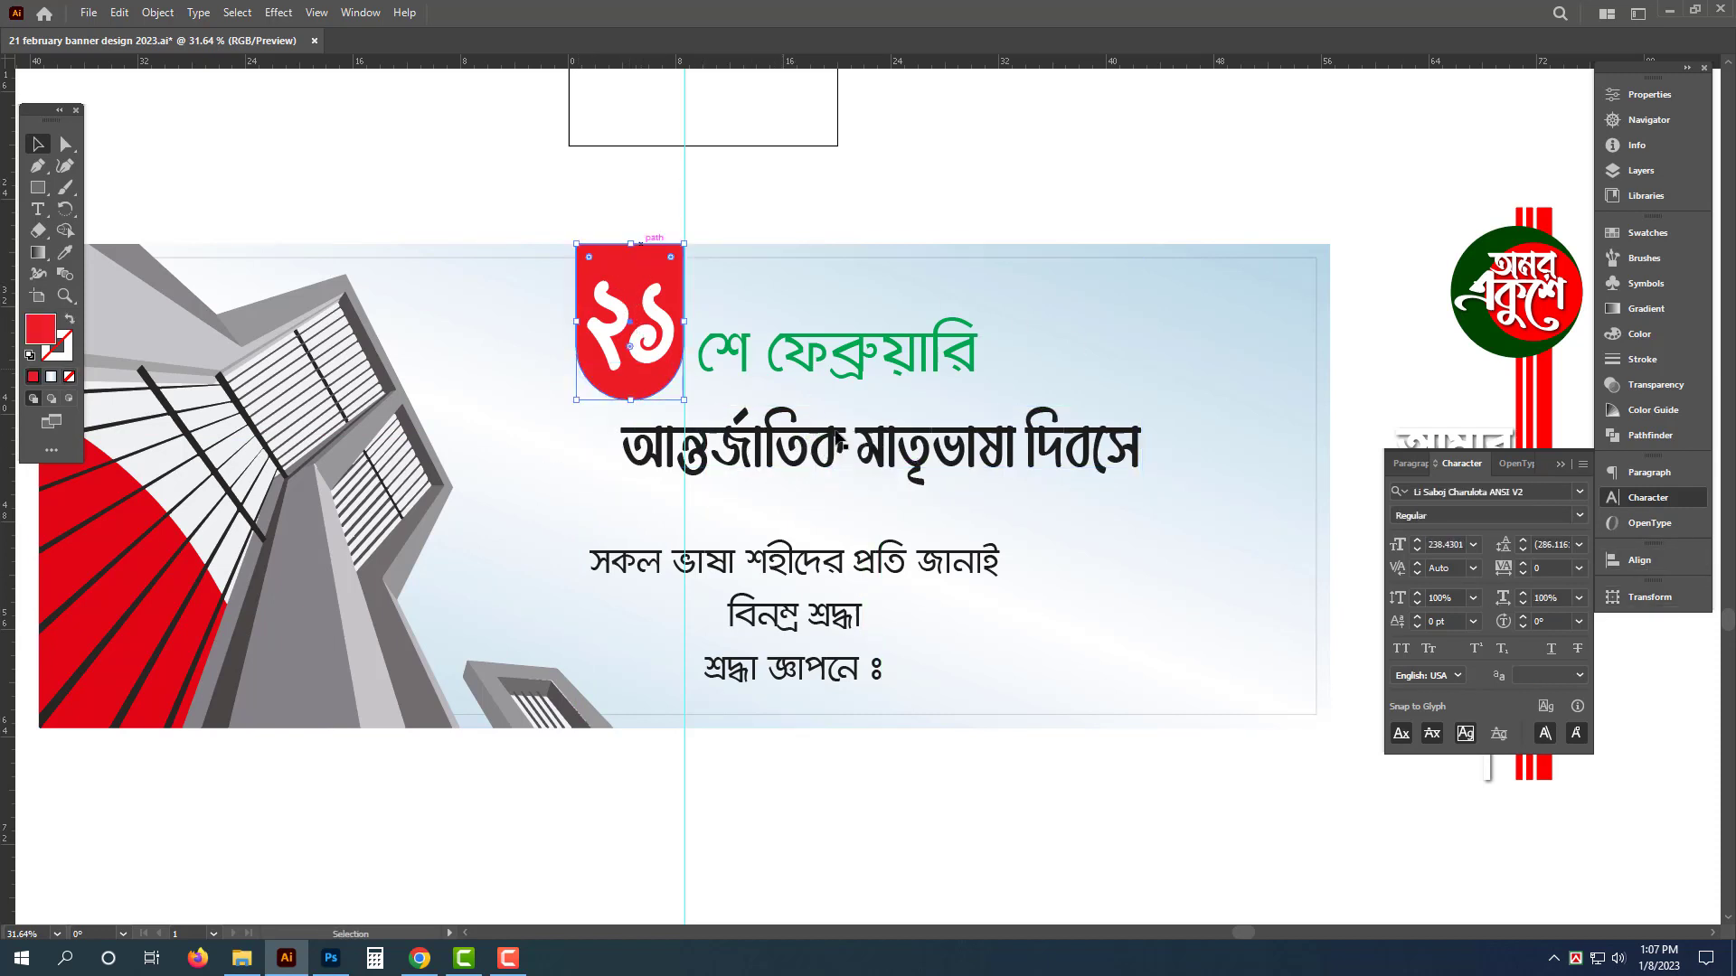
left_click(1631, 562)
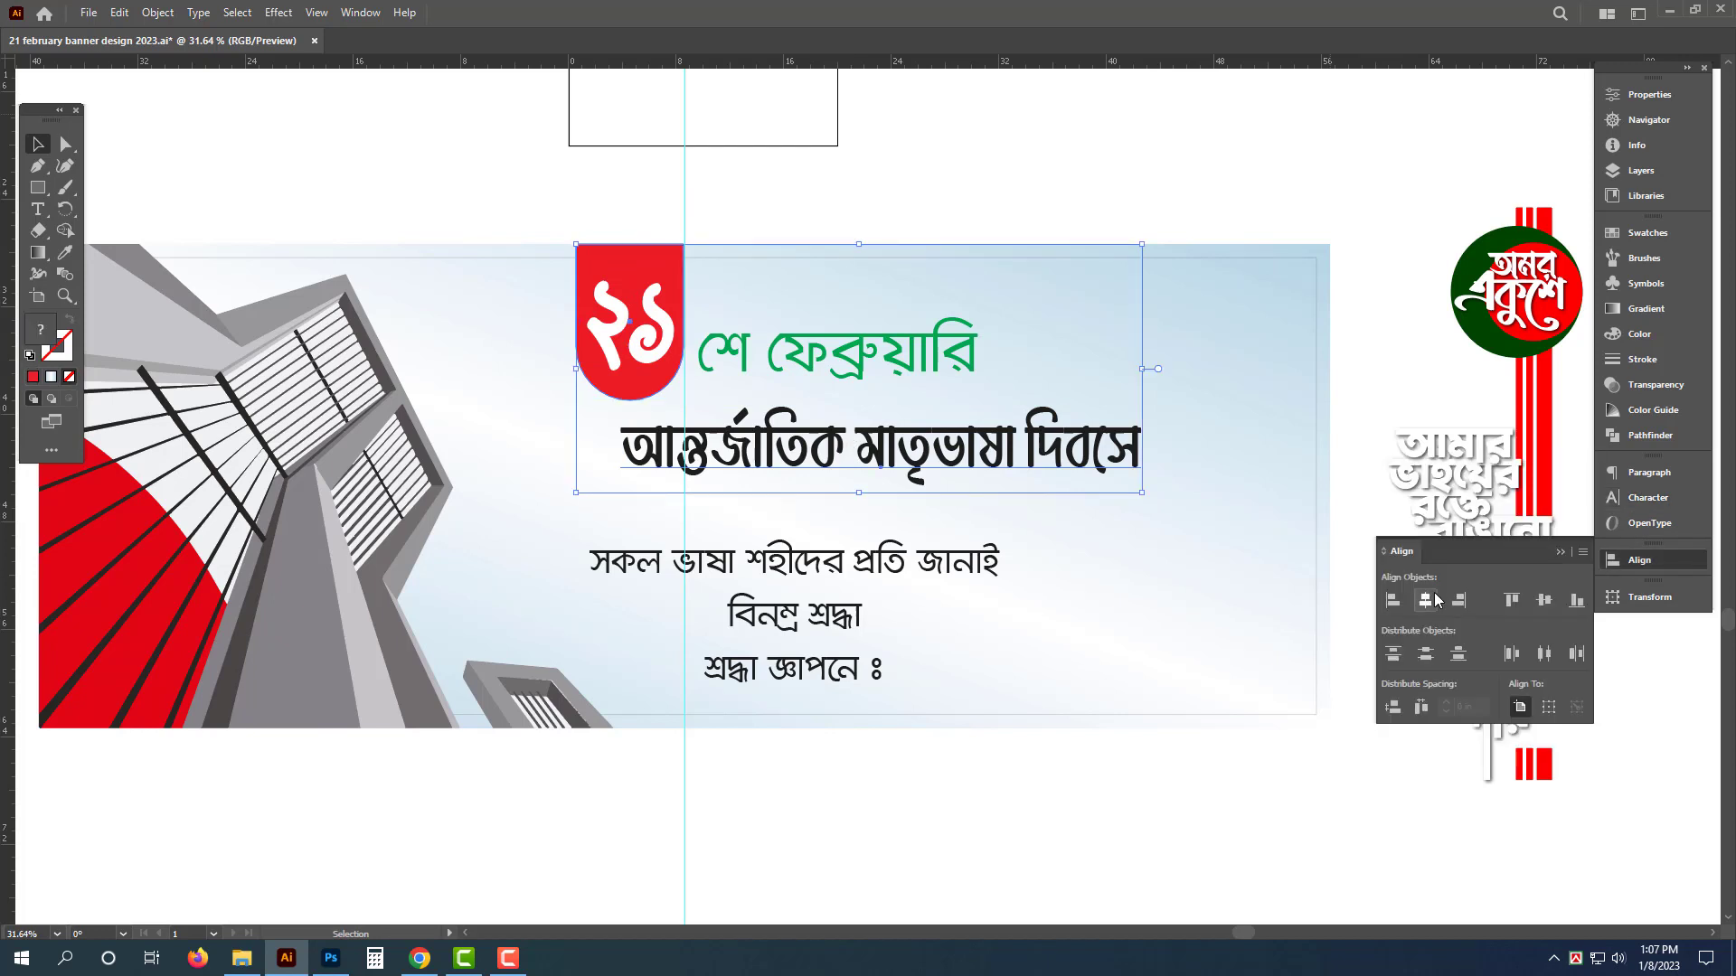
left_click(1392, 599)
left_click(980, 148)
left_click(1089, 457)
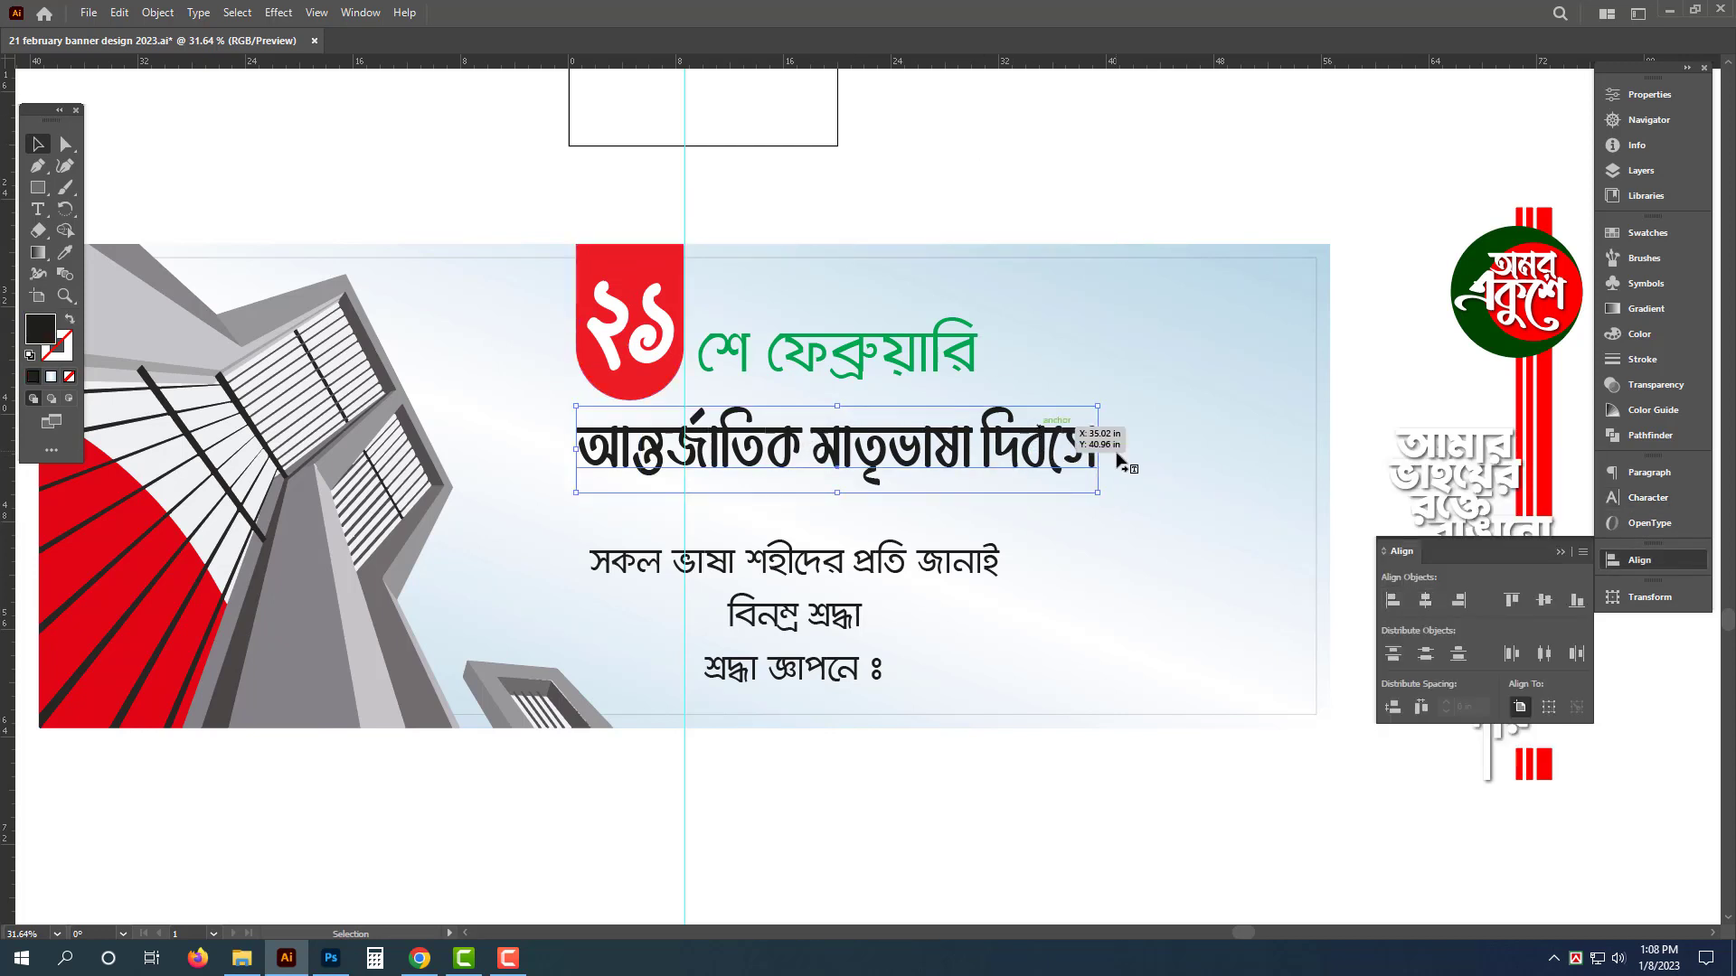
Step: Widen the আন্তর্জাতিক মাতৃভাষা দিবসে text slightly and fill it dark green with C100 M30 Y100 K30
mouse_move(1105, 449)
left_mouse_down()
mouse_move(1201, 454)
mouse_move(1139, 449)
left_mouse_up()
left_click_drag(855, 493, 856, 496)
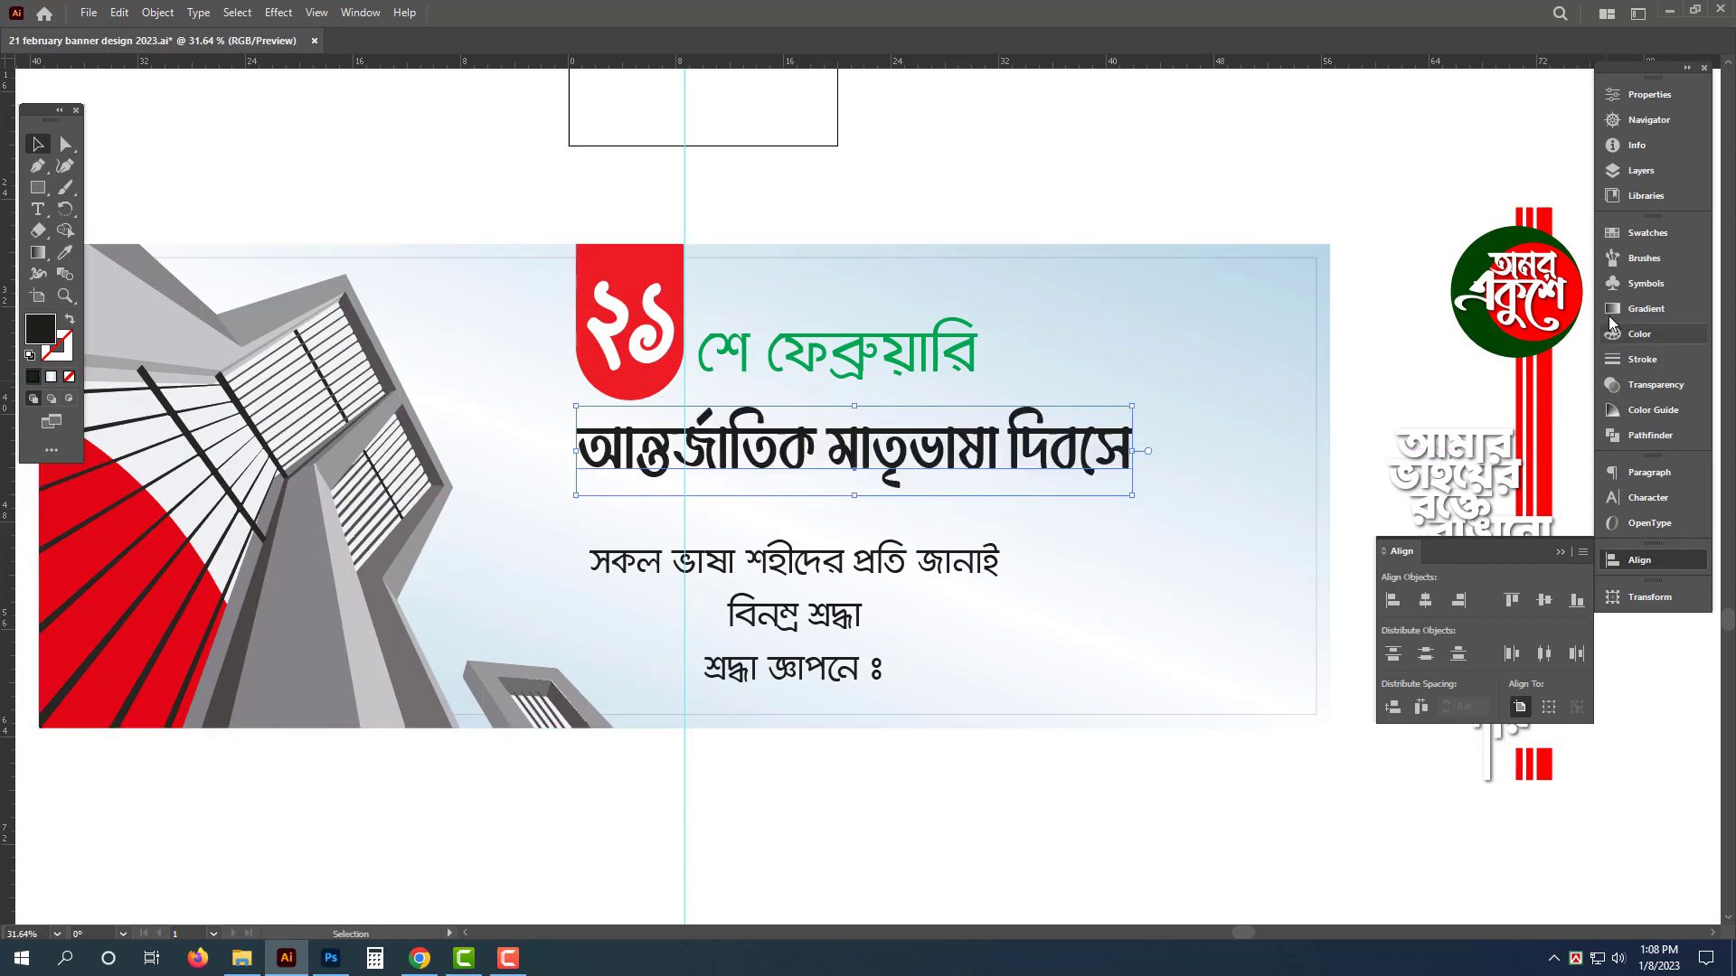
left_click(1652, 338)
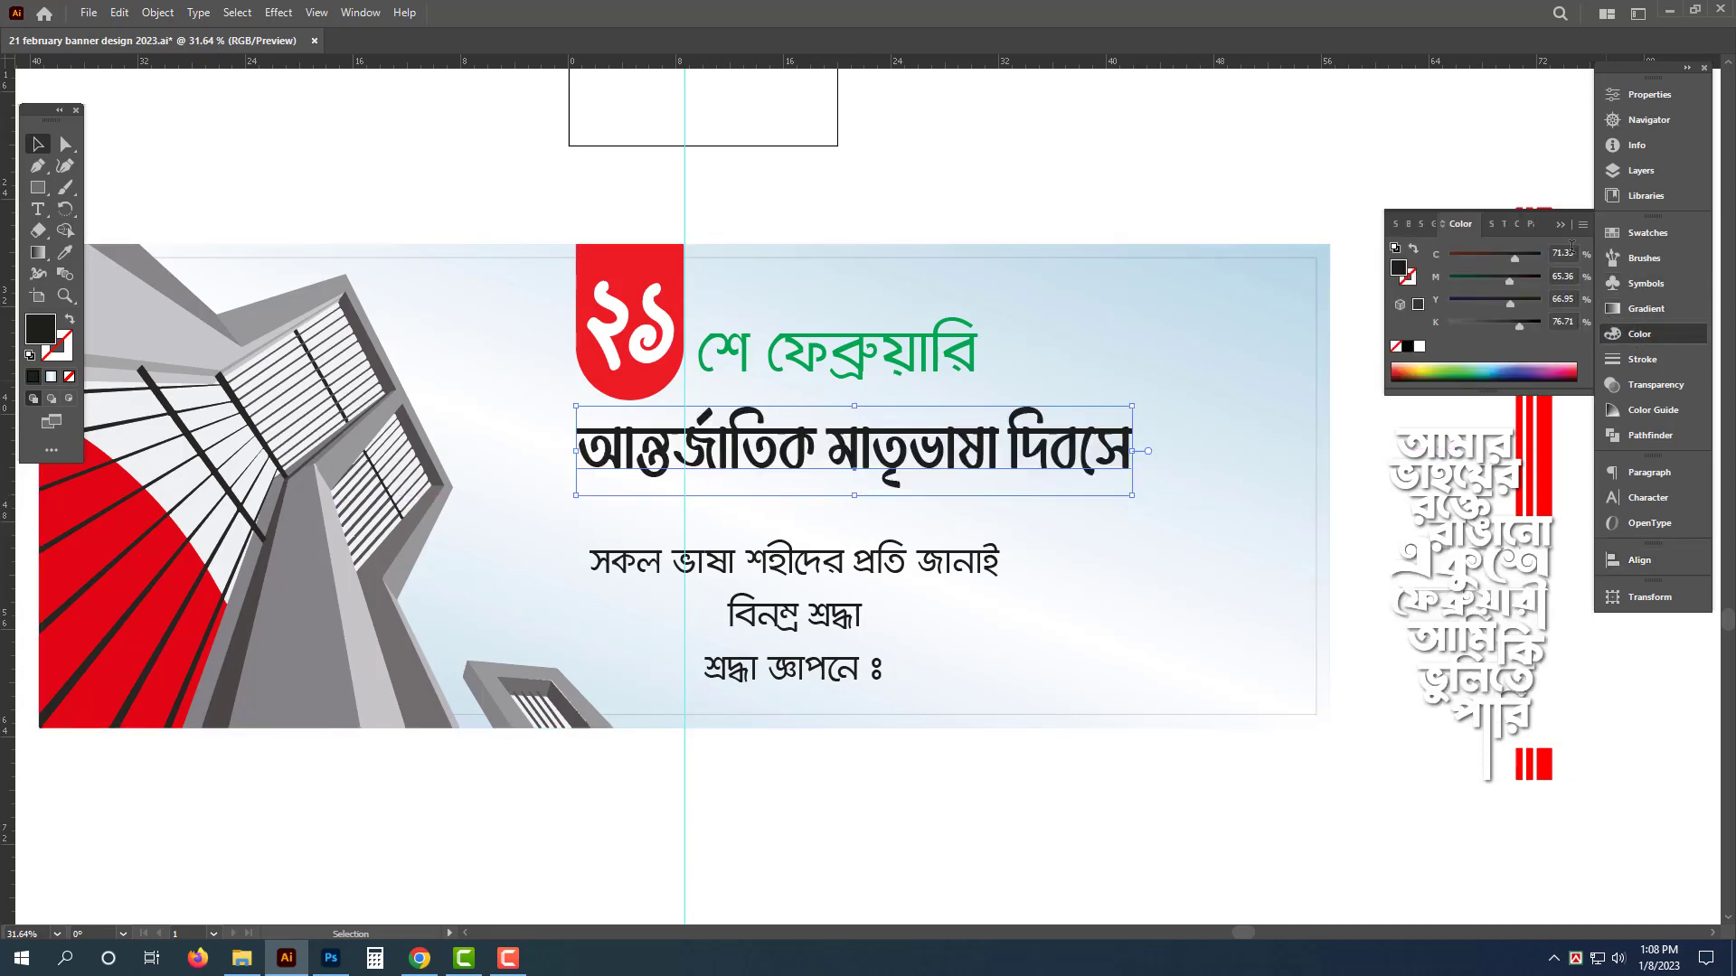
type("100")
key("Tab")
type("30")
key("Tab")
type("130")
key("Return")
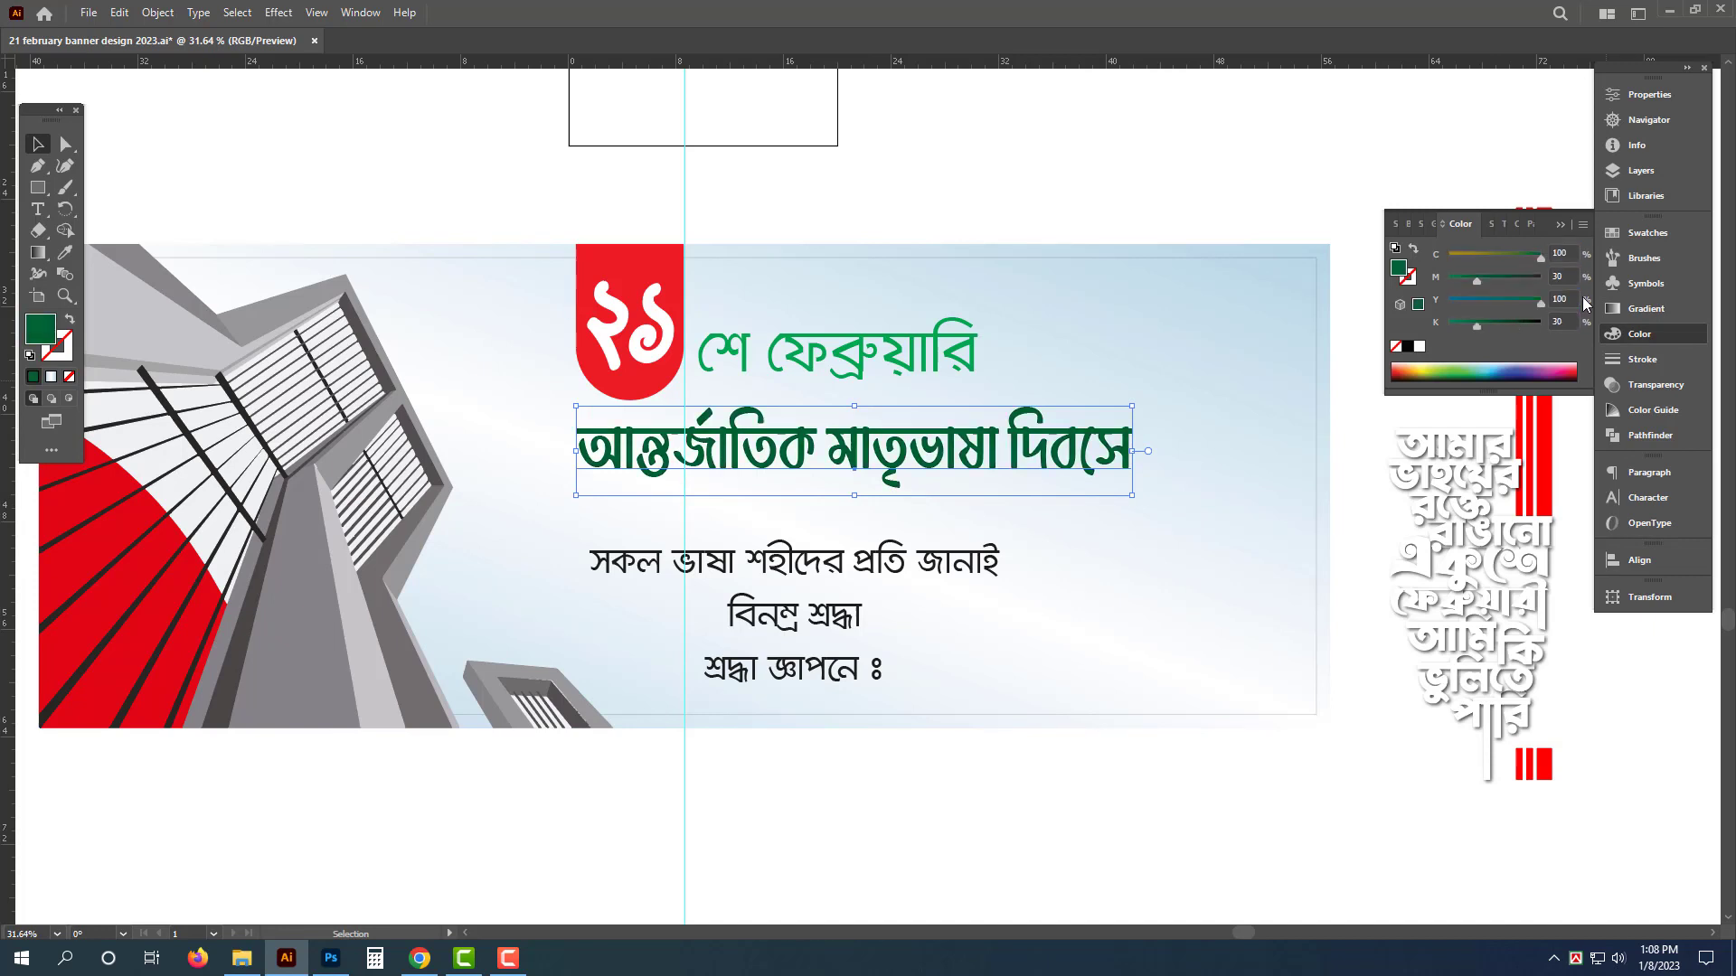
left_click(1035, 181)
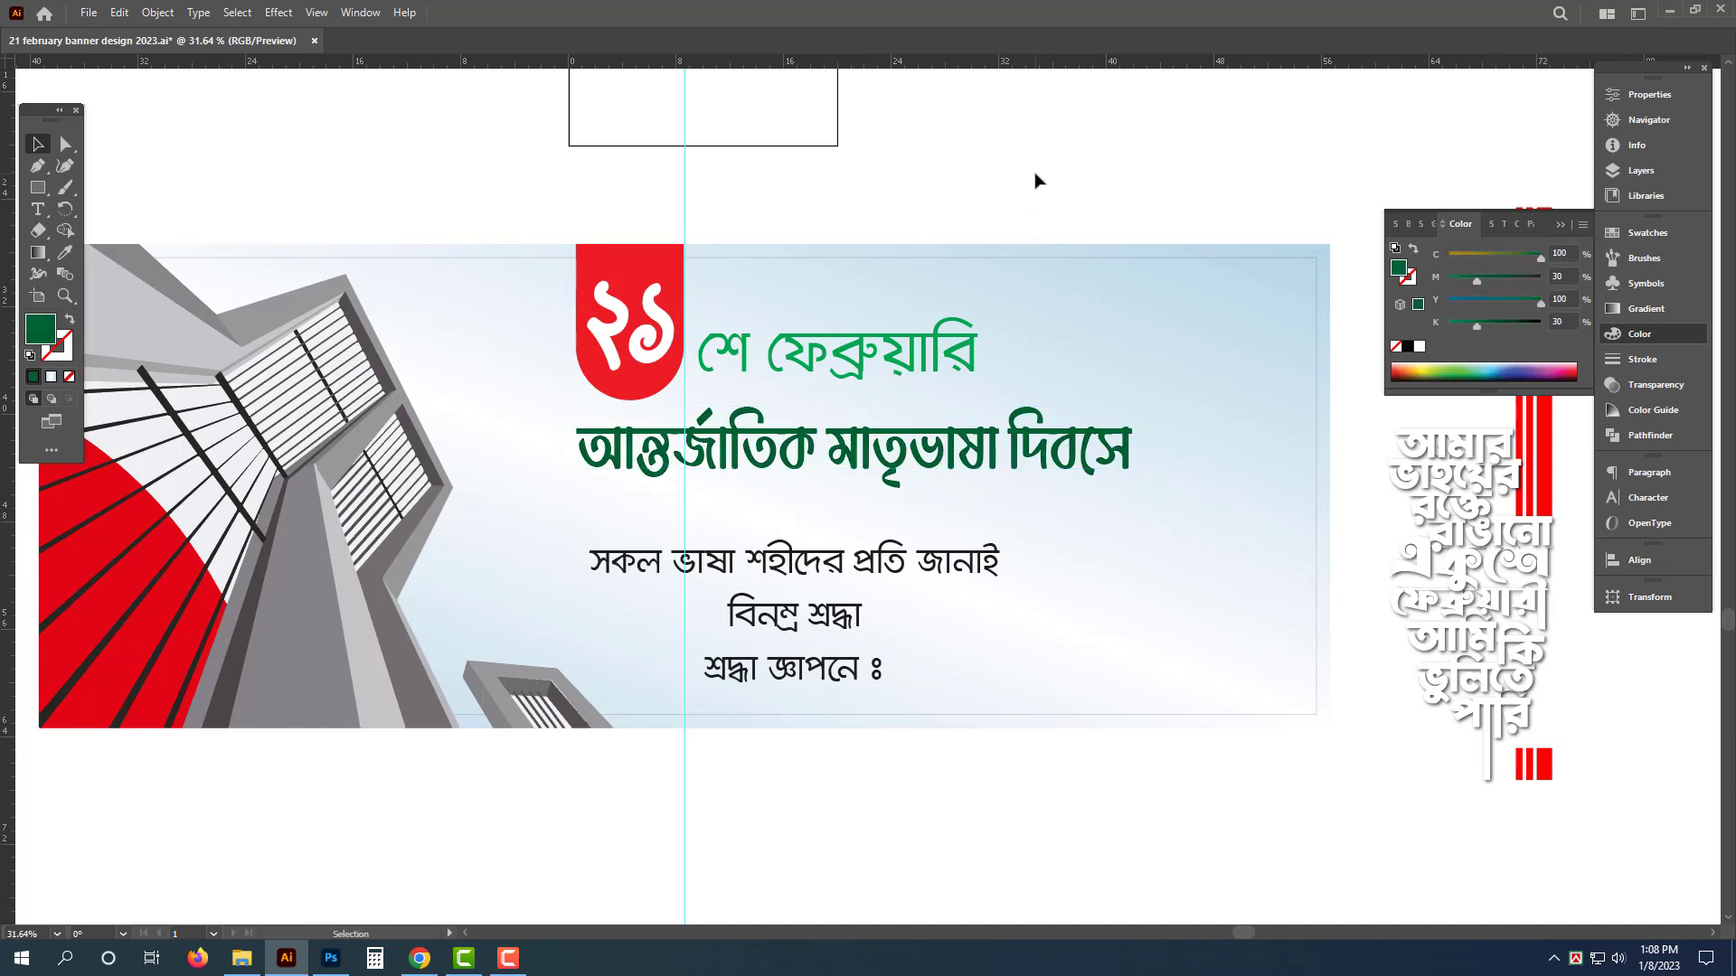
Step: Cut সকল ভাষা শহীদের প্রতি জানাই from the black text and place it in a duplicate of the শে ফেব্রুয়ারি text below the headline
triple_click(886, 575)
key("ctrl+x")
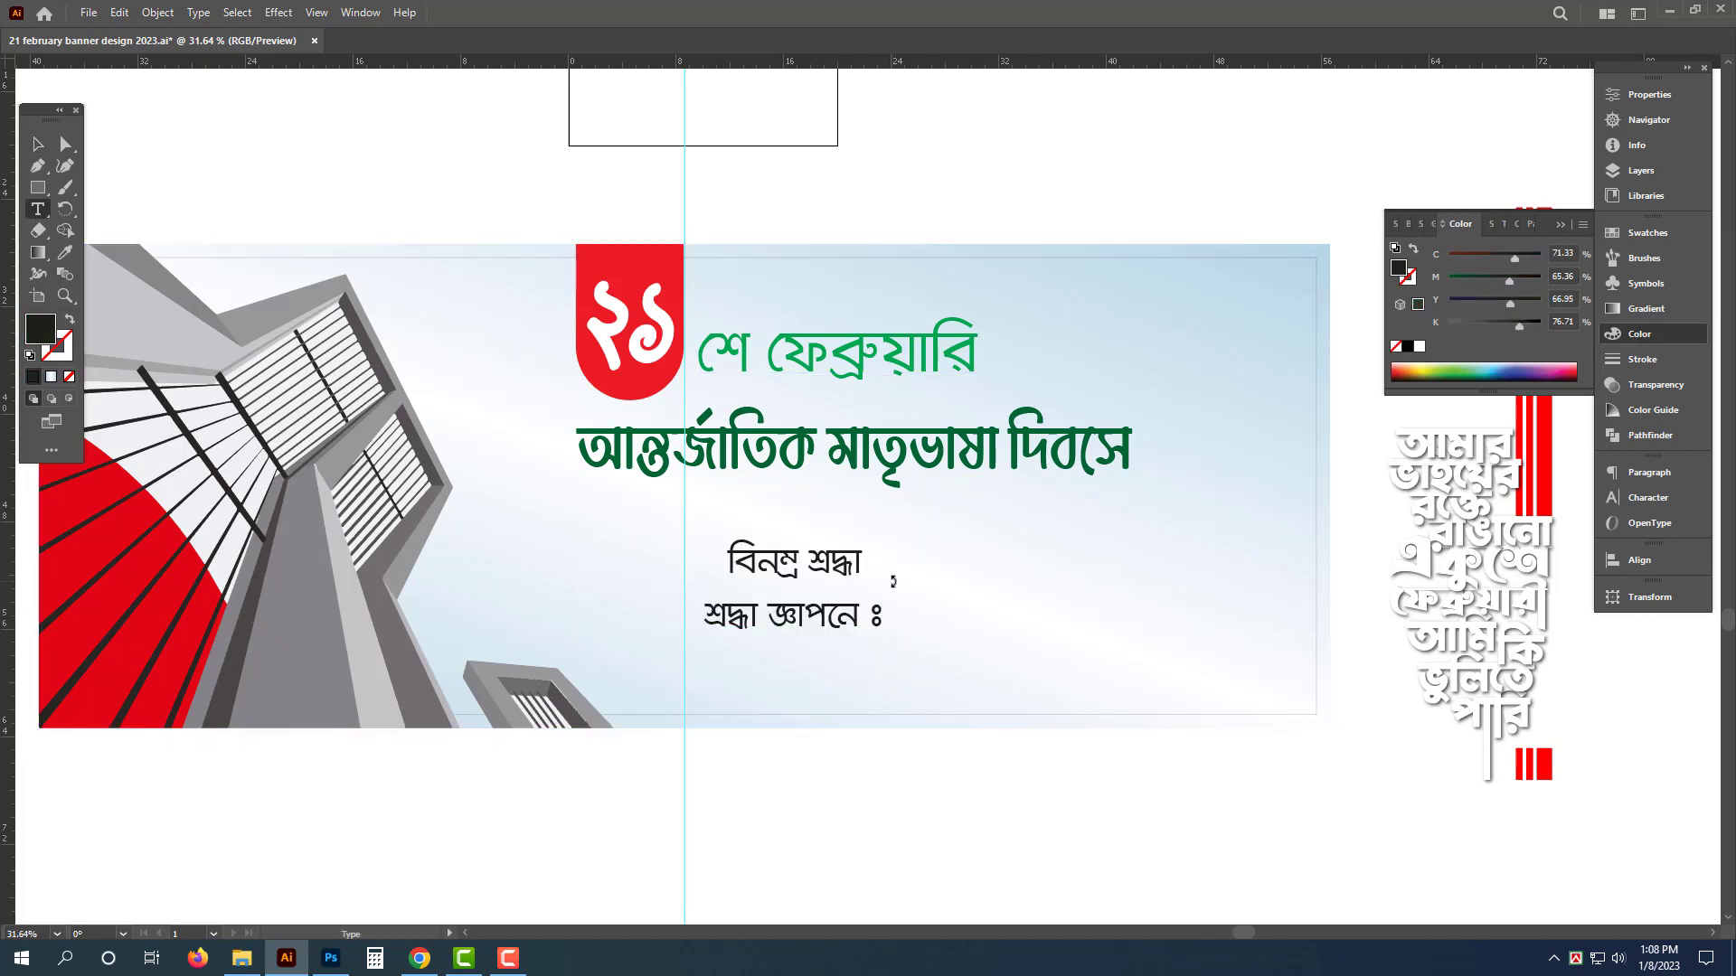
key("Escape")
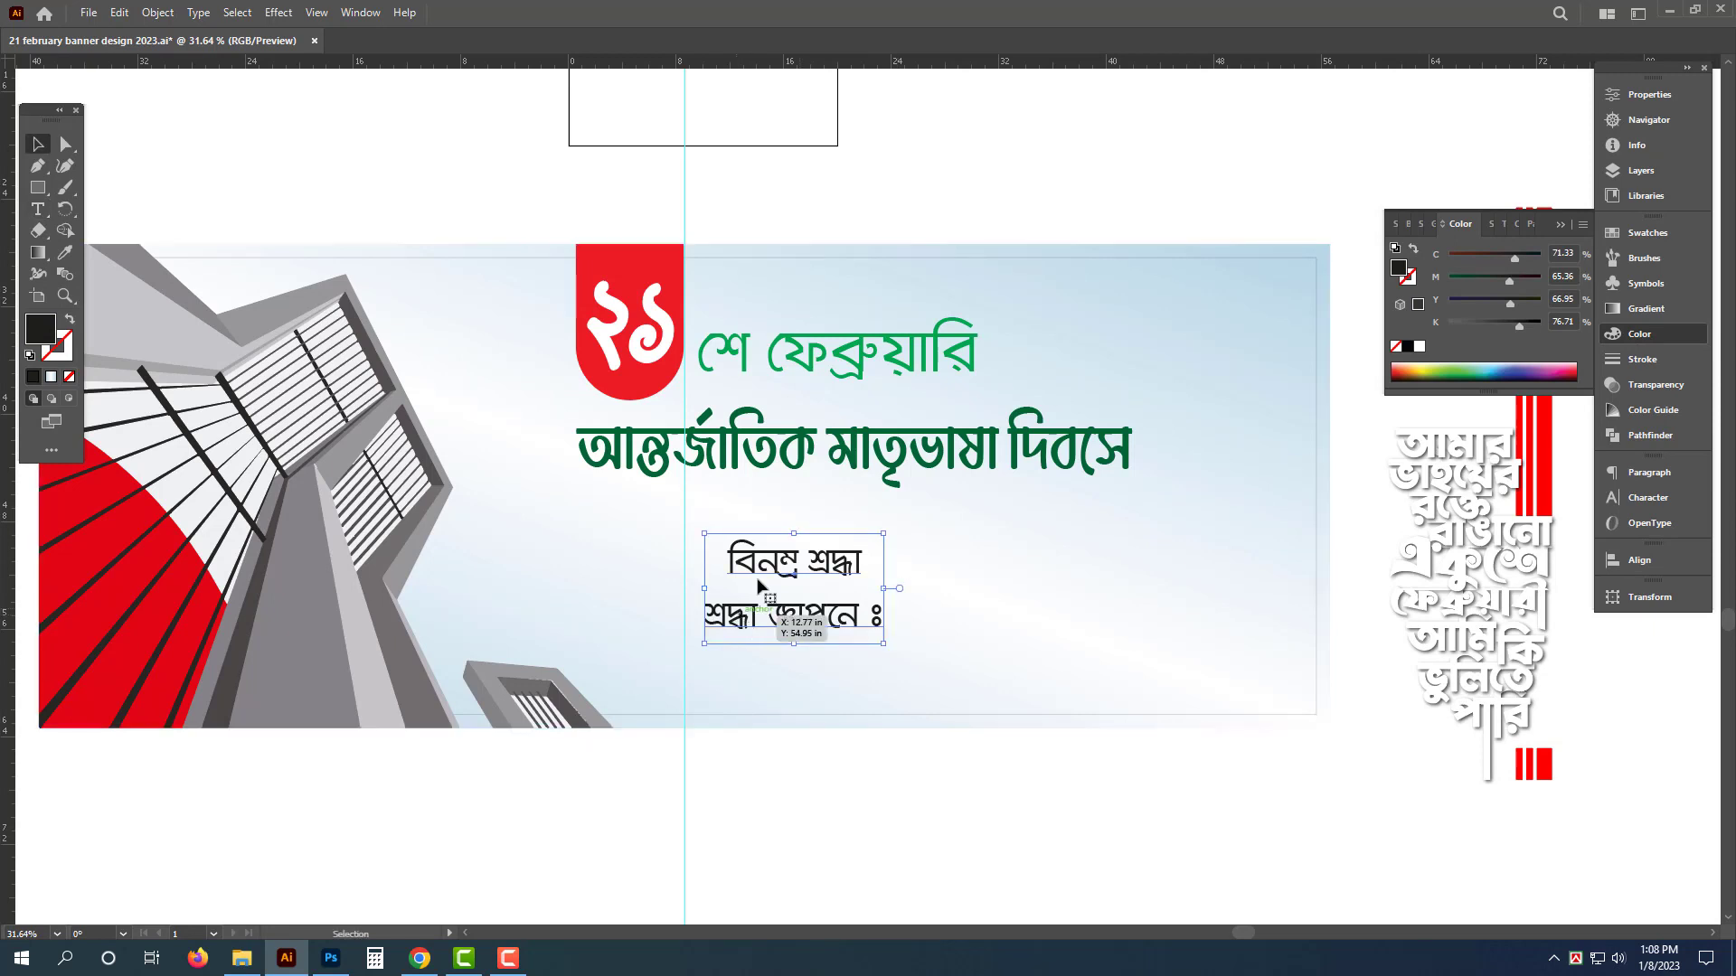
left_click_drag(915, 361, 916, 537)
triple_click(916, 538)
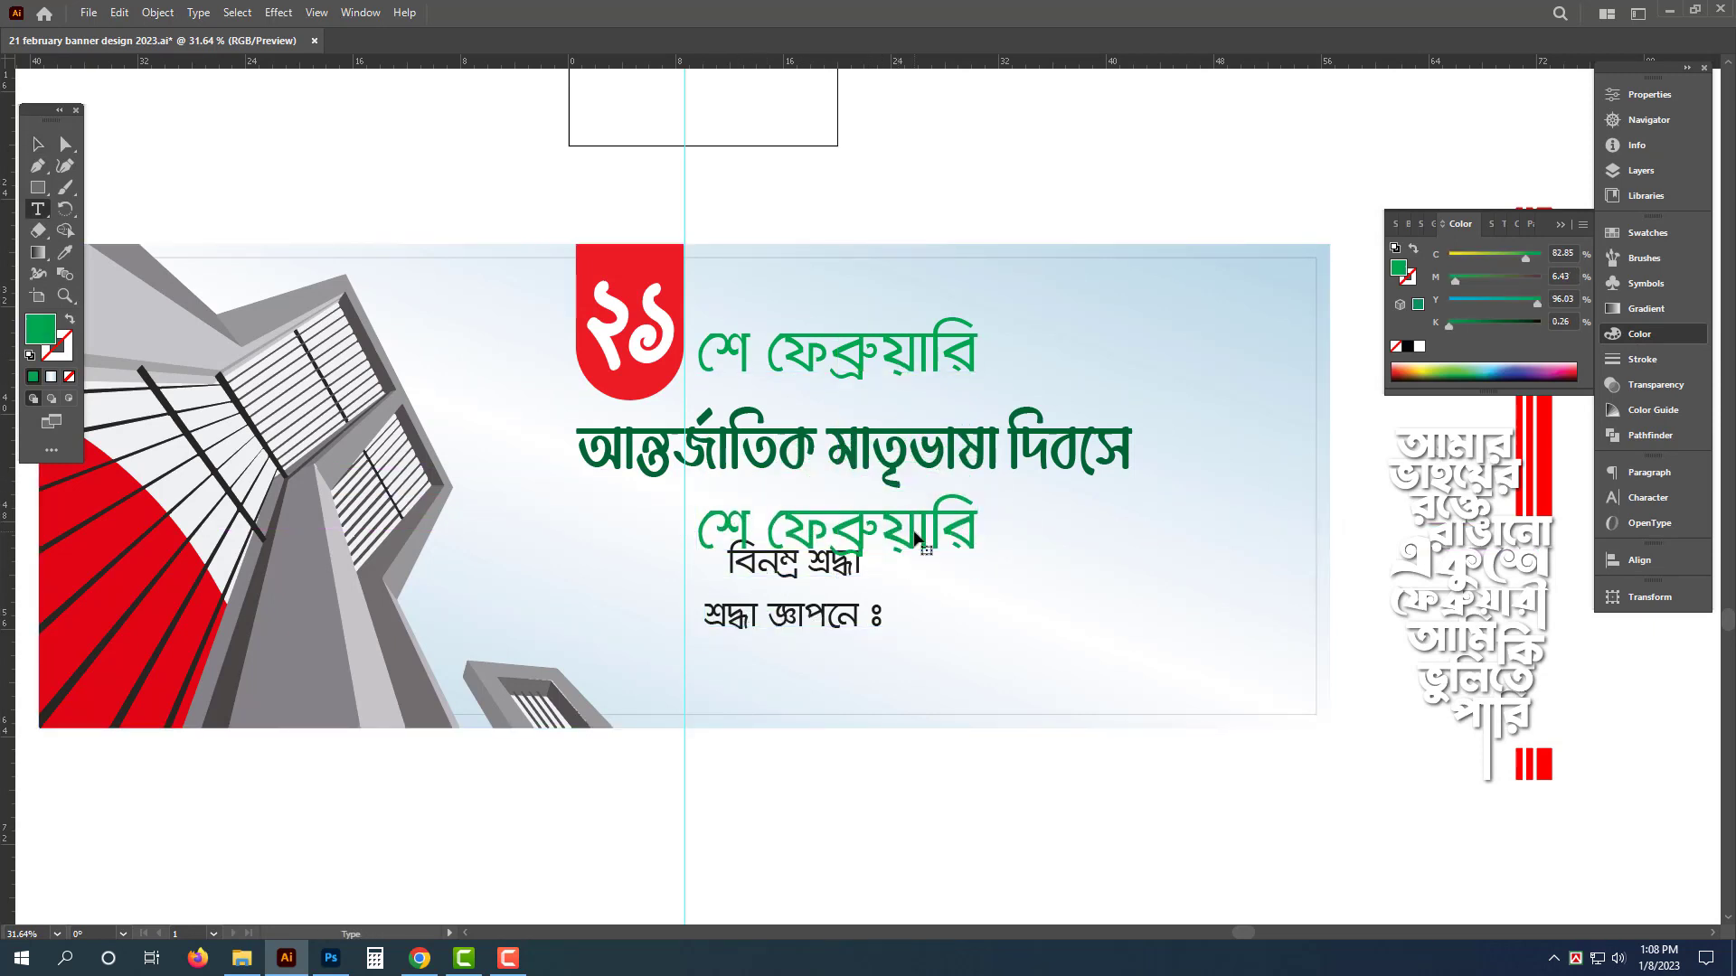
key("ctrl+v")
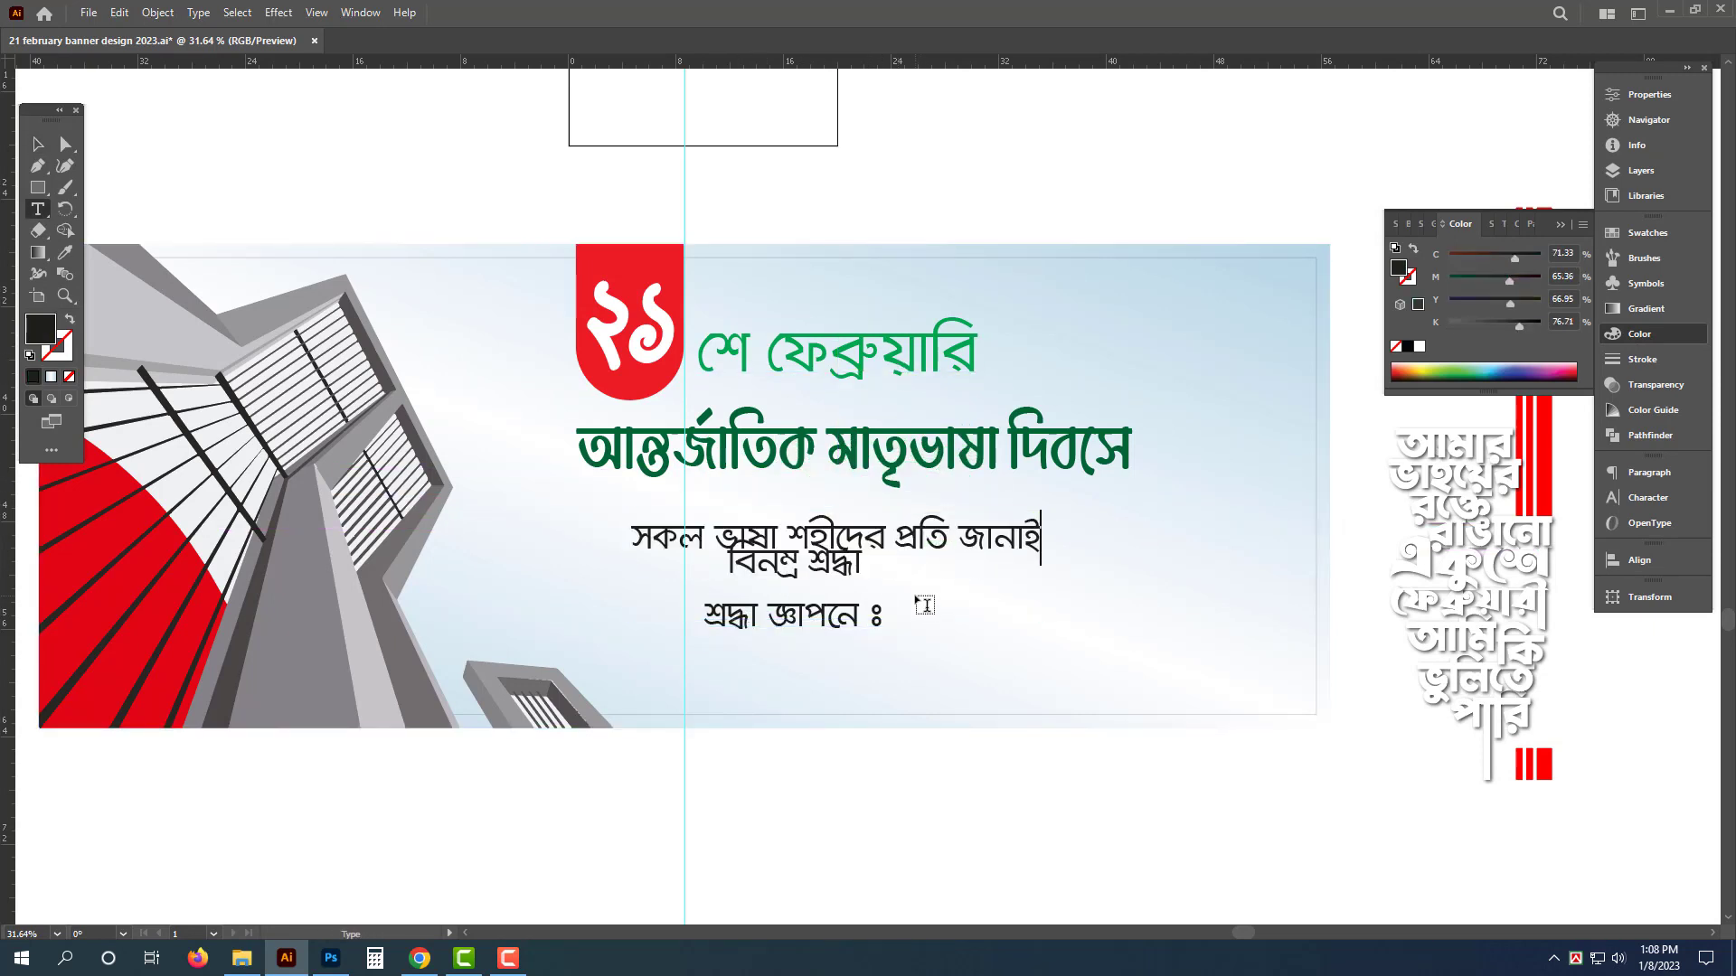
key("Escape")
Step: Sample the শে ফেব্রুয়ারি style onto the সকল ভাষা শহীদের প্রতি জানাই line and shrink the line
key("i")
left_click(924, 360)
key("v")
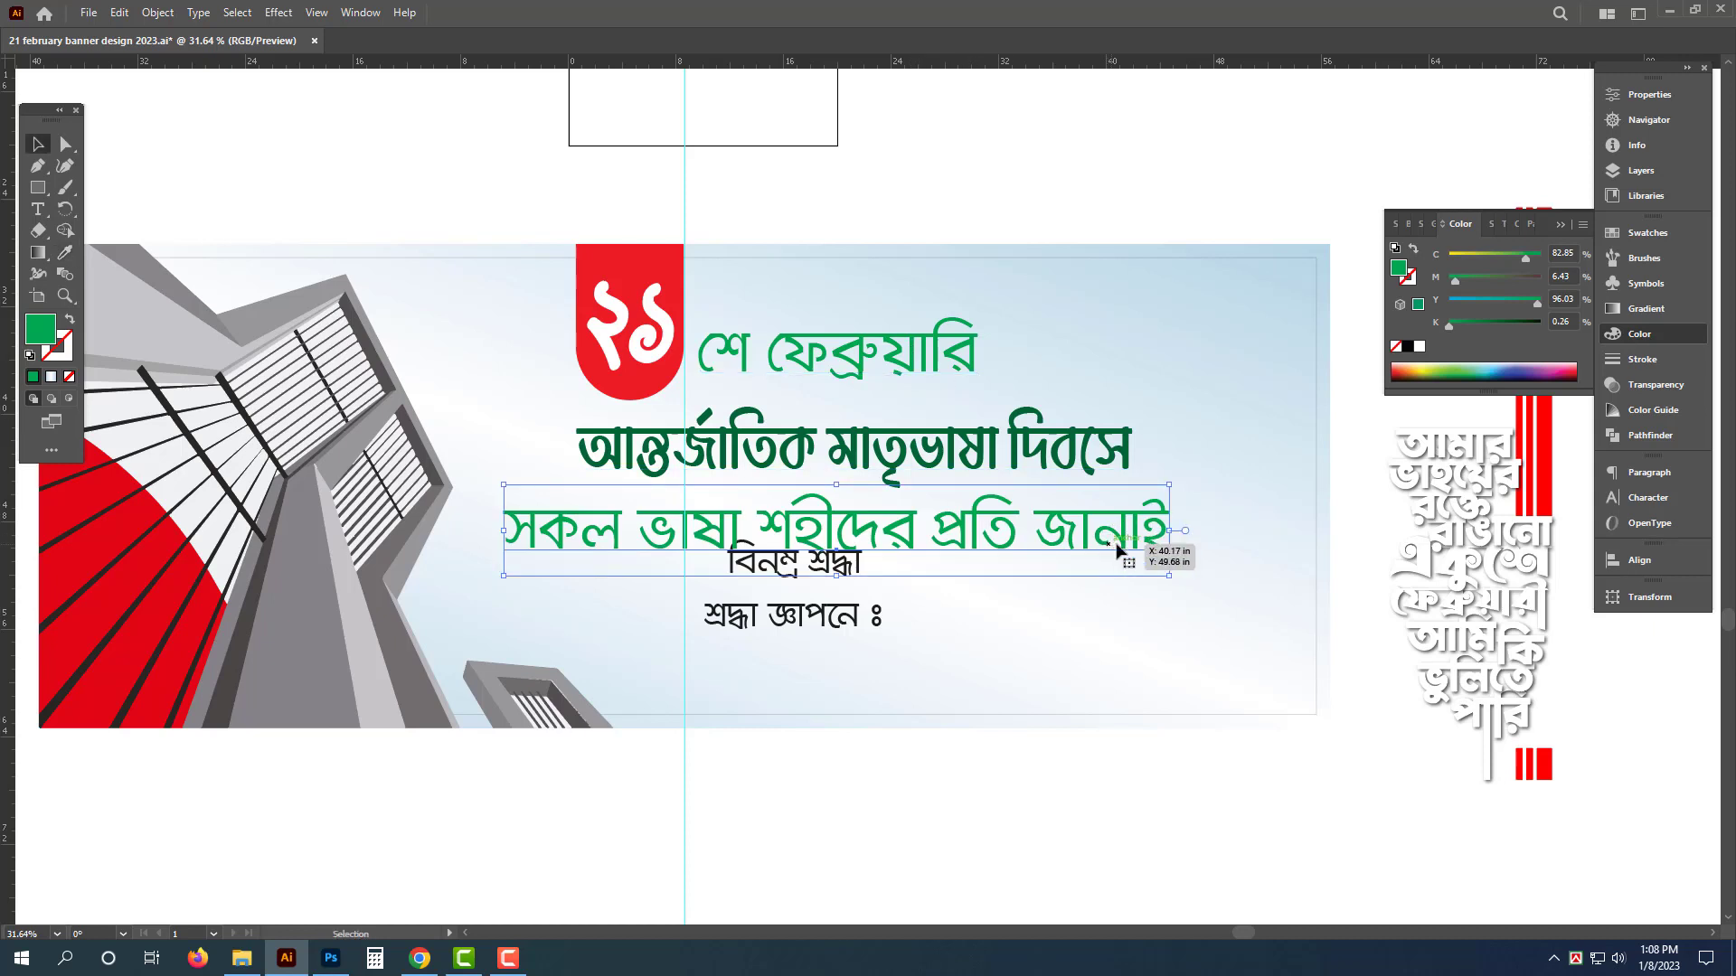
left_click_drag(1169, 530, 1025, 524)
Step: Align the সকল ভাষা শহীদের প্রতি জানাই line to the headline's right edge, move it up beneath the headline and narrow it slightly
left_click(1103, 447, "shift")
left_click(1658, 561)
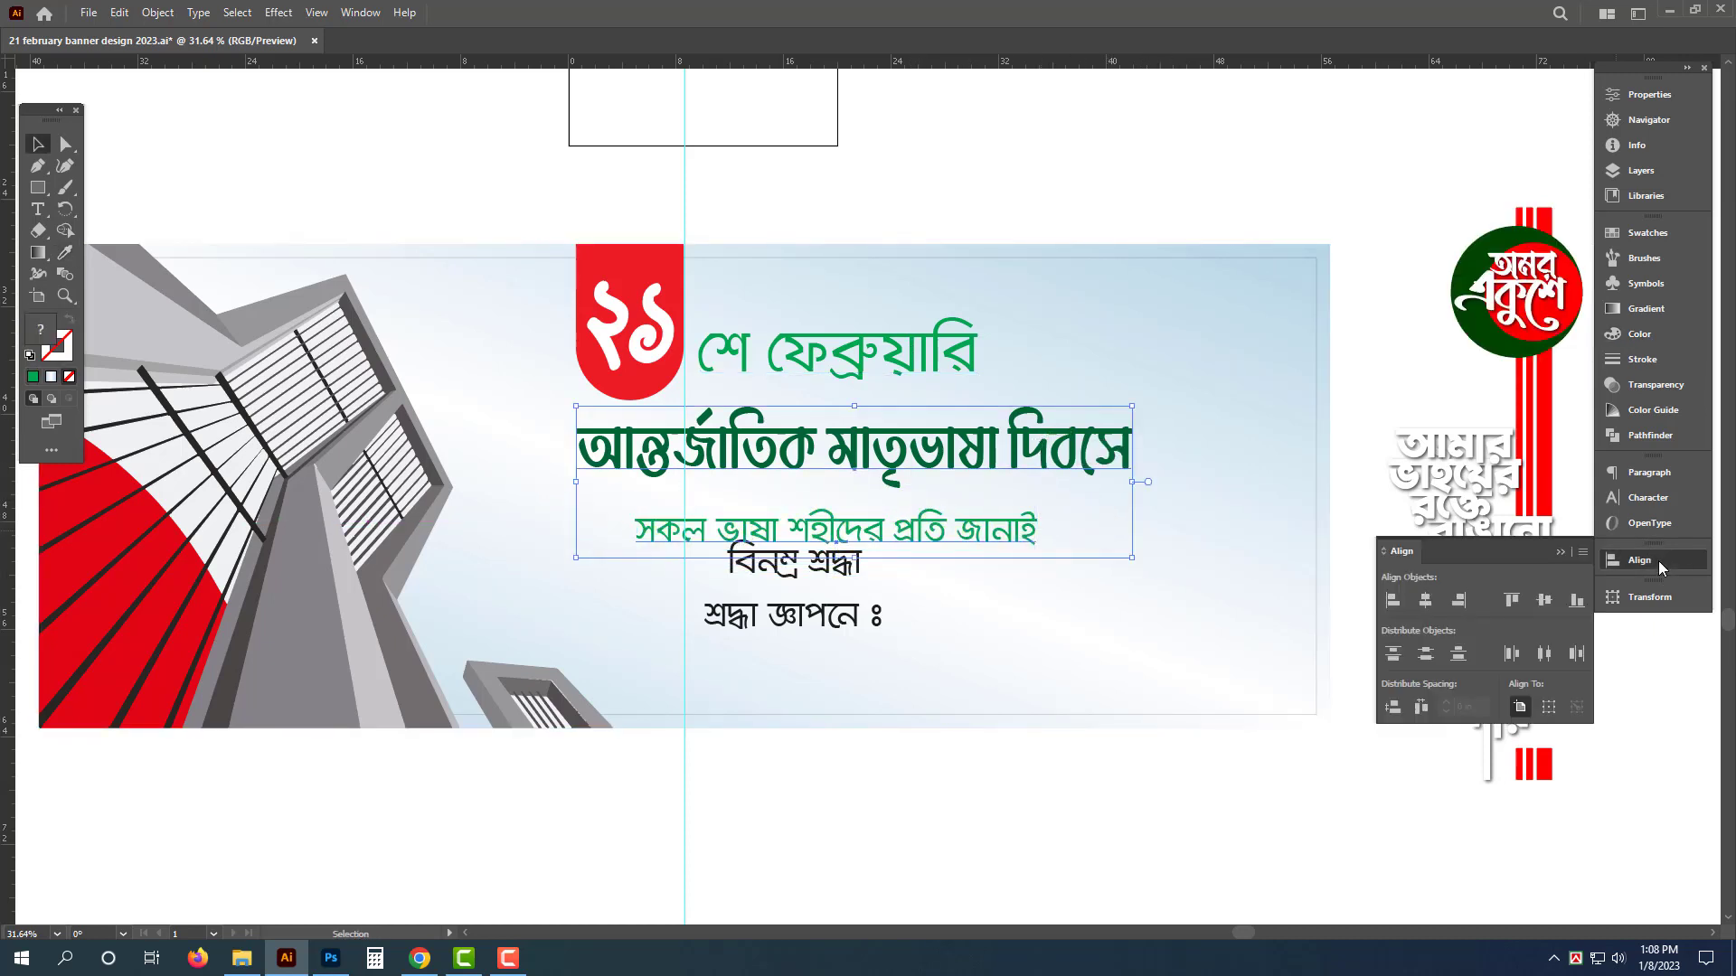
left_click(1458, 599)
left_click_drag(1055, 554, 1057, 521)
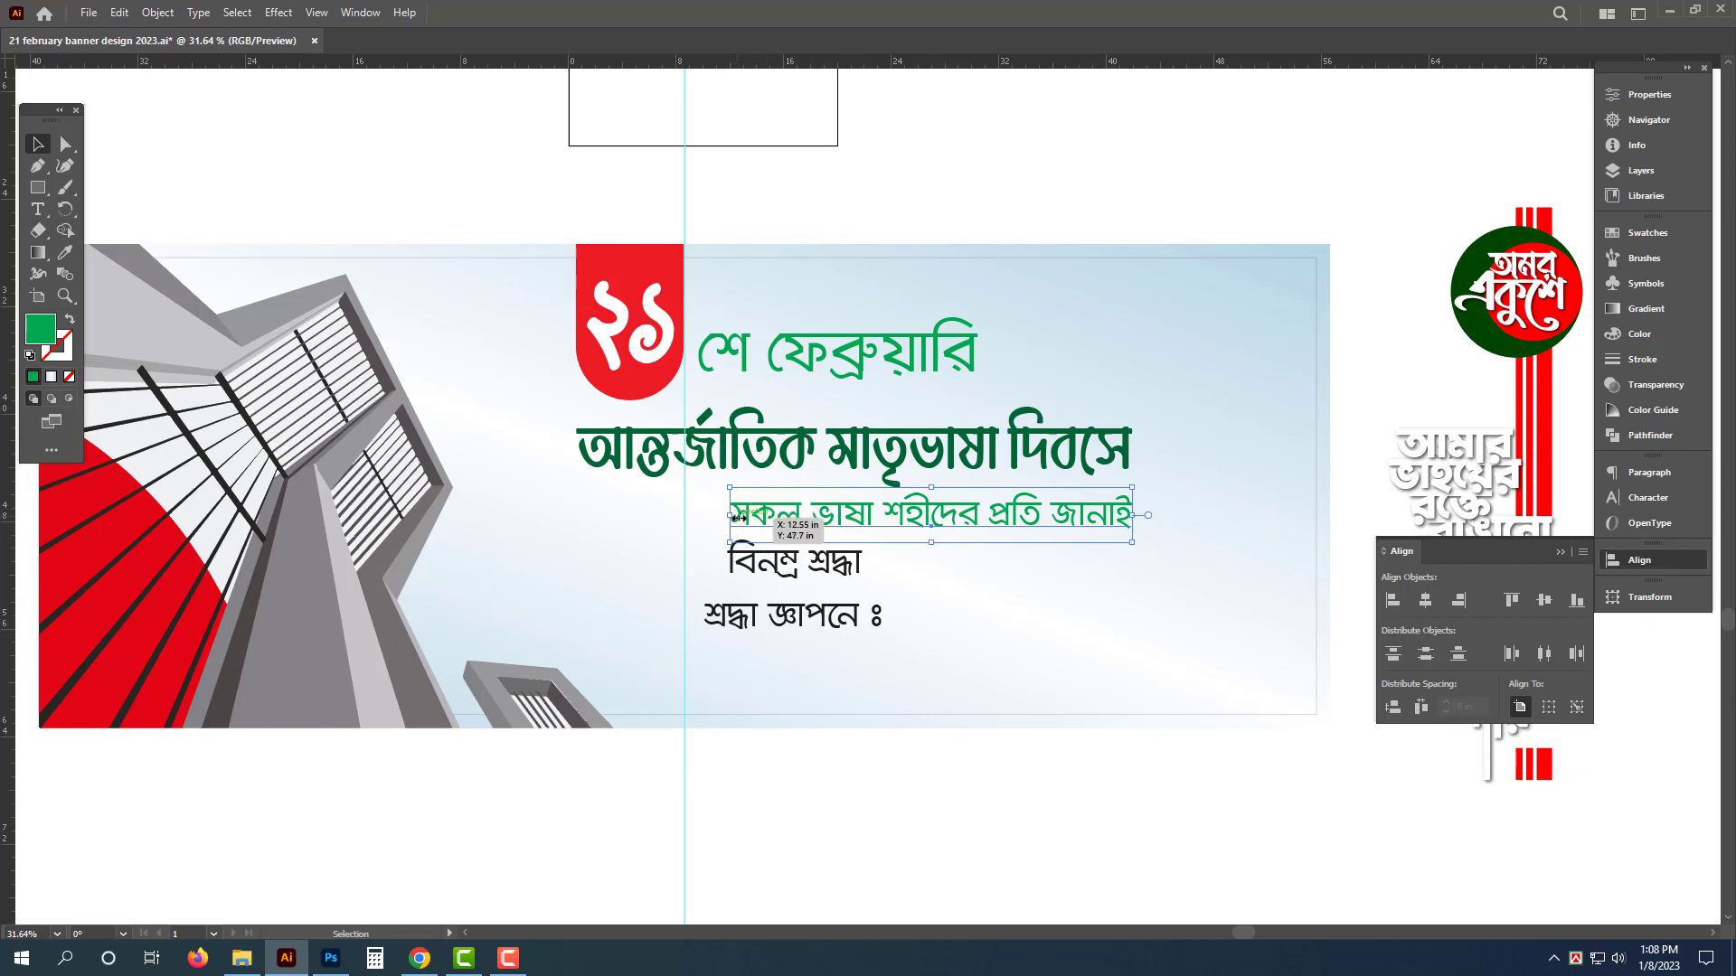
left_click_drag(730, 514, 748, 514)
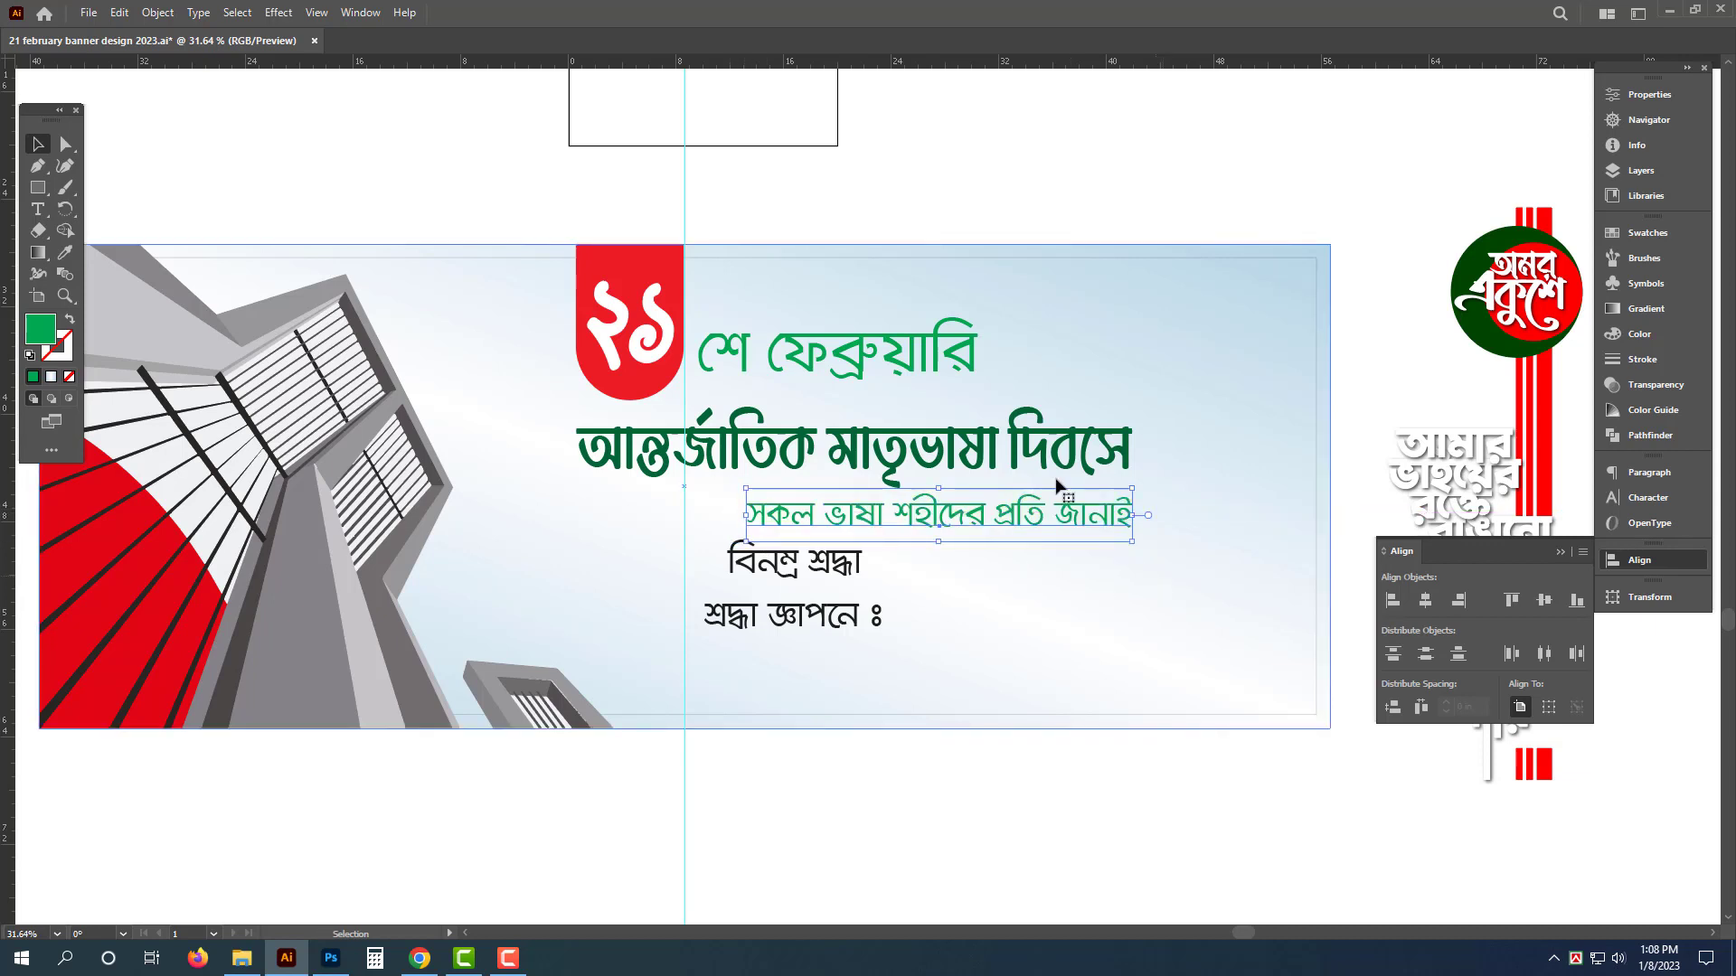
Step: Match the শে ফেব্রুয়ারি text's style to the সকল ভাষা শহীদের প্রতি জানাই line, then move it beside the red tab and enlarge it
left_click(940, 357)
key("i")
left_click(1035, 518)
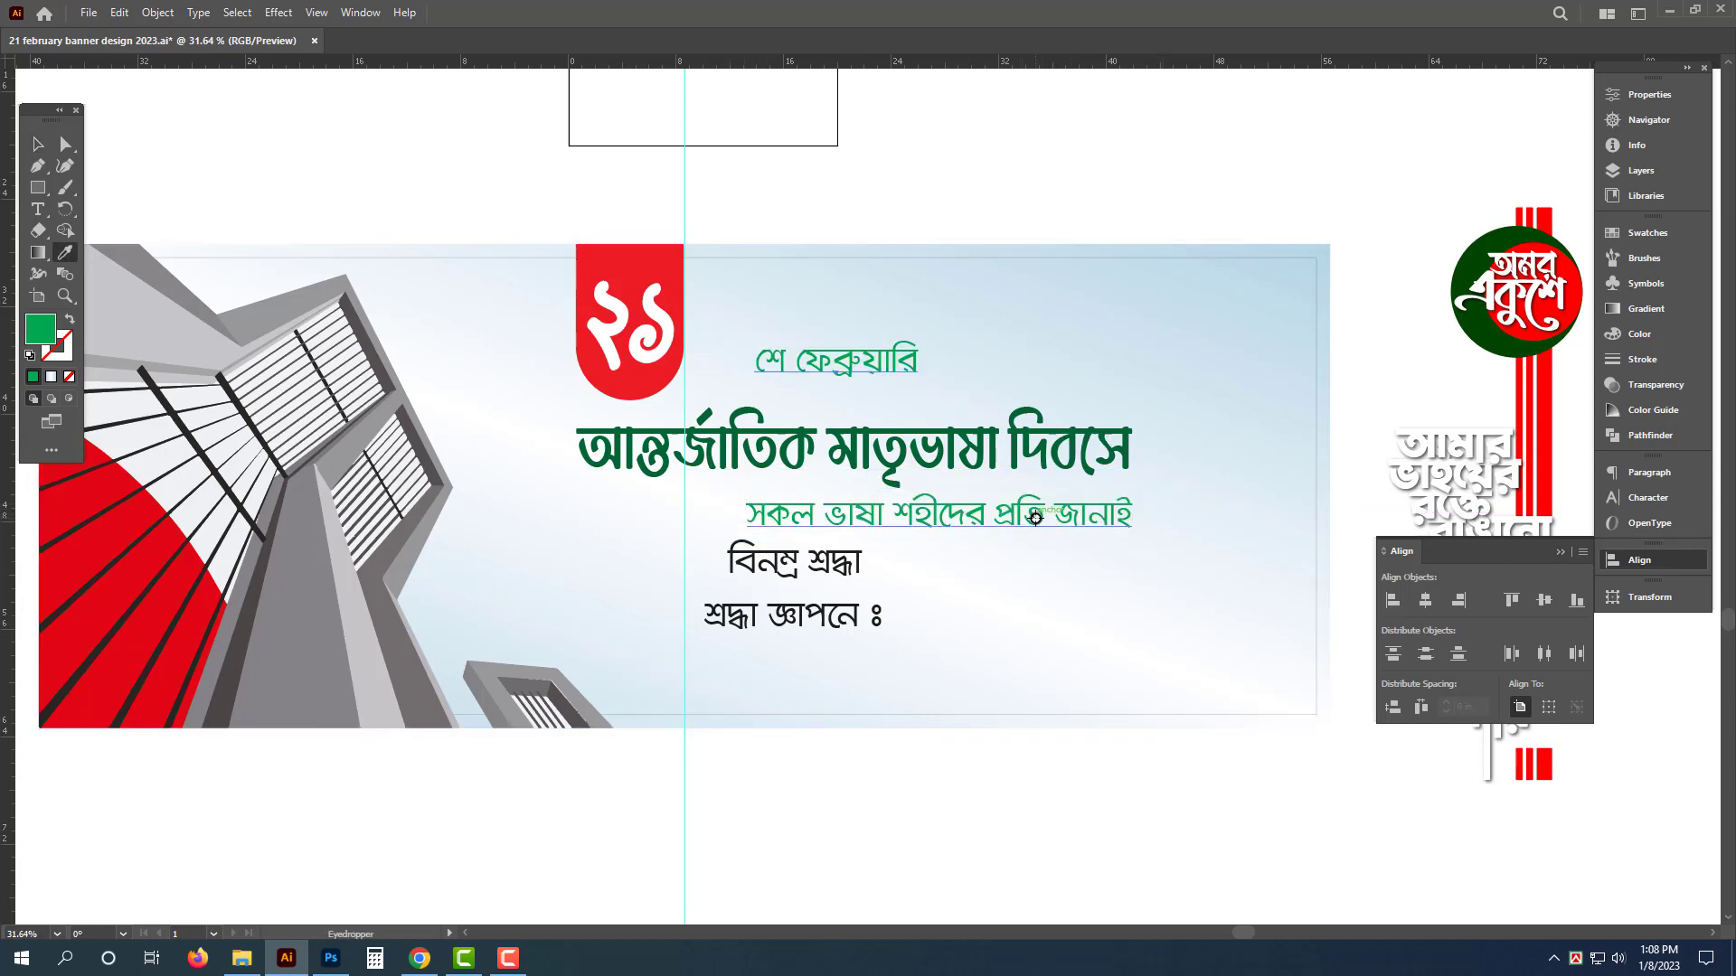
key("v")
left_click_drag(824, 364, 661, 340)
left_click_drag(759, 361, 754, 359)
left_click_drag(858, 379, 898, 396)
Step: Move the headline and the সকল ভাষা শহীদের প্রতি জানাই line up slightly and tighten the gap between them
left_click(977, 434)
left_click(1019, 519, "shift")
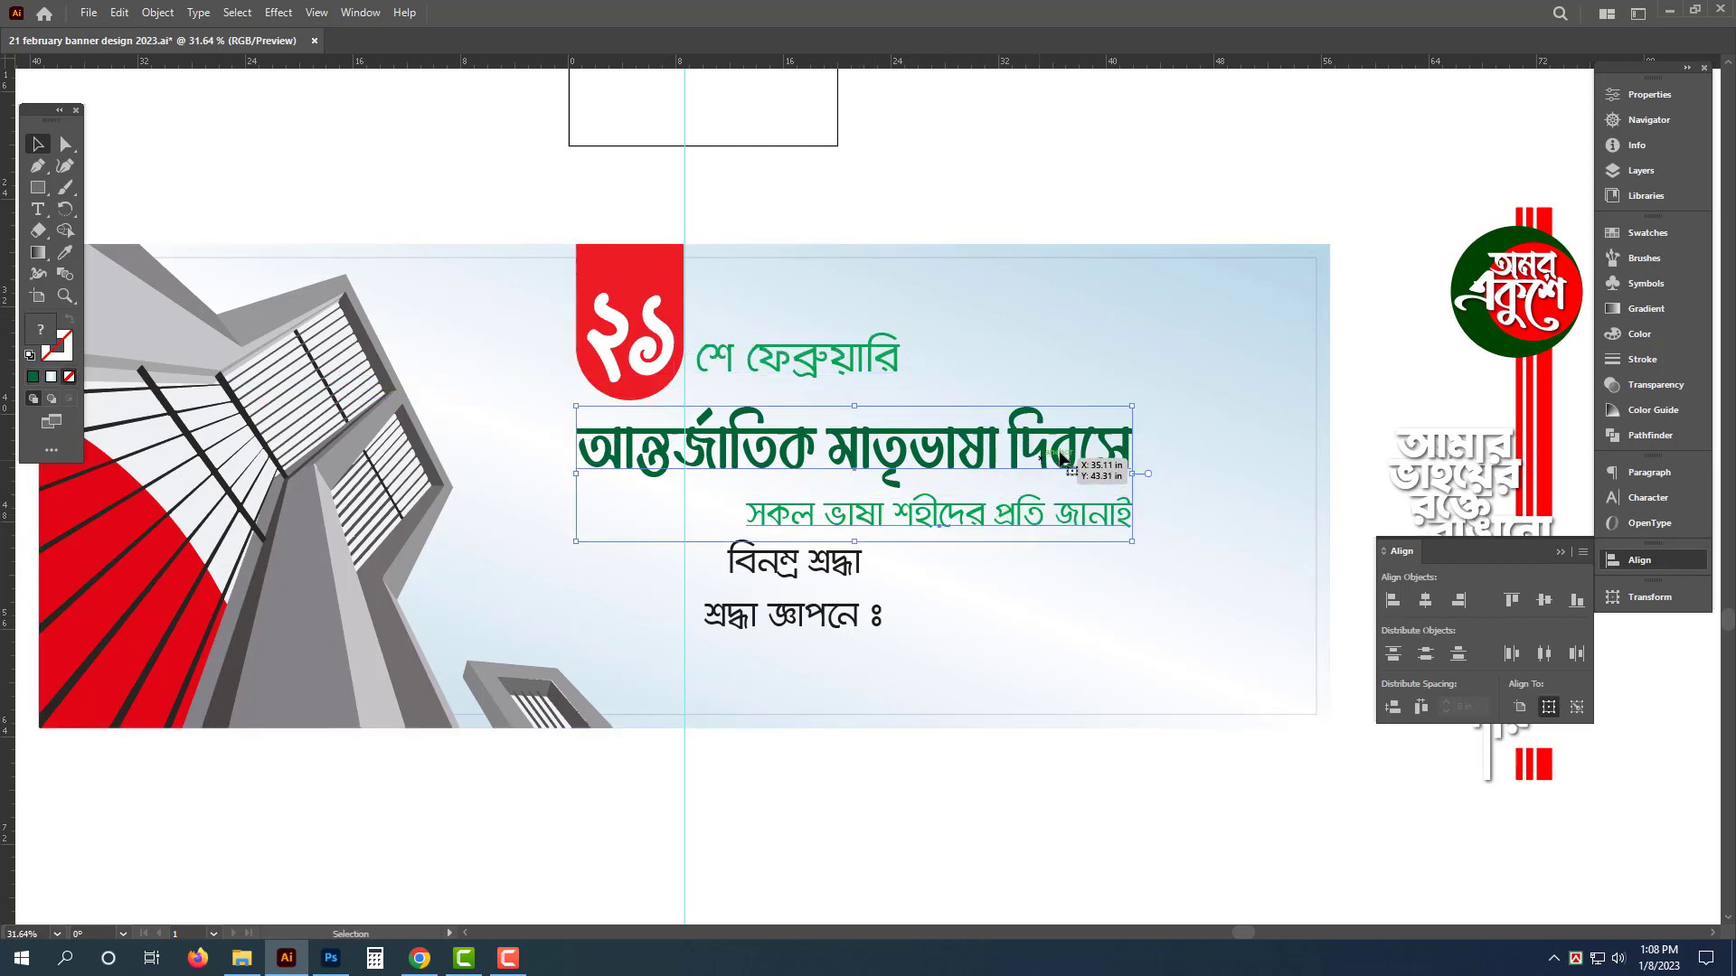
left_click_drag(1063, 459, 1067, 456)
left_click(1007, 178)
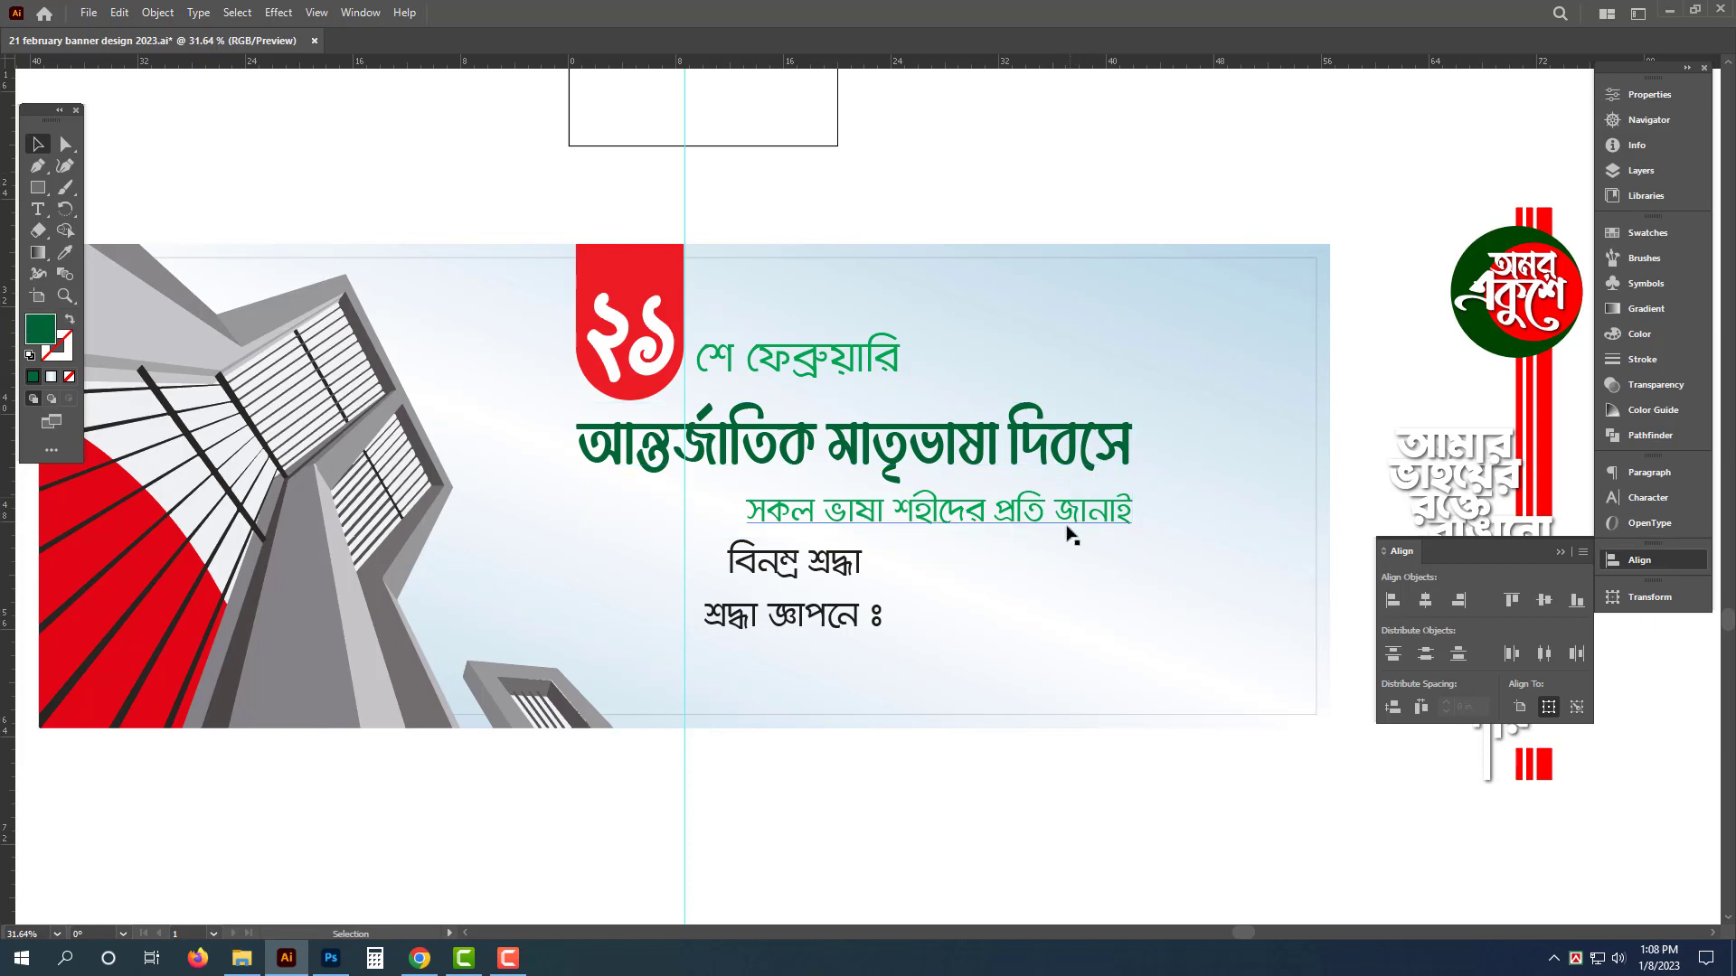
left_click_drag(1070, 534, 1070, 532)
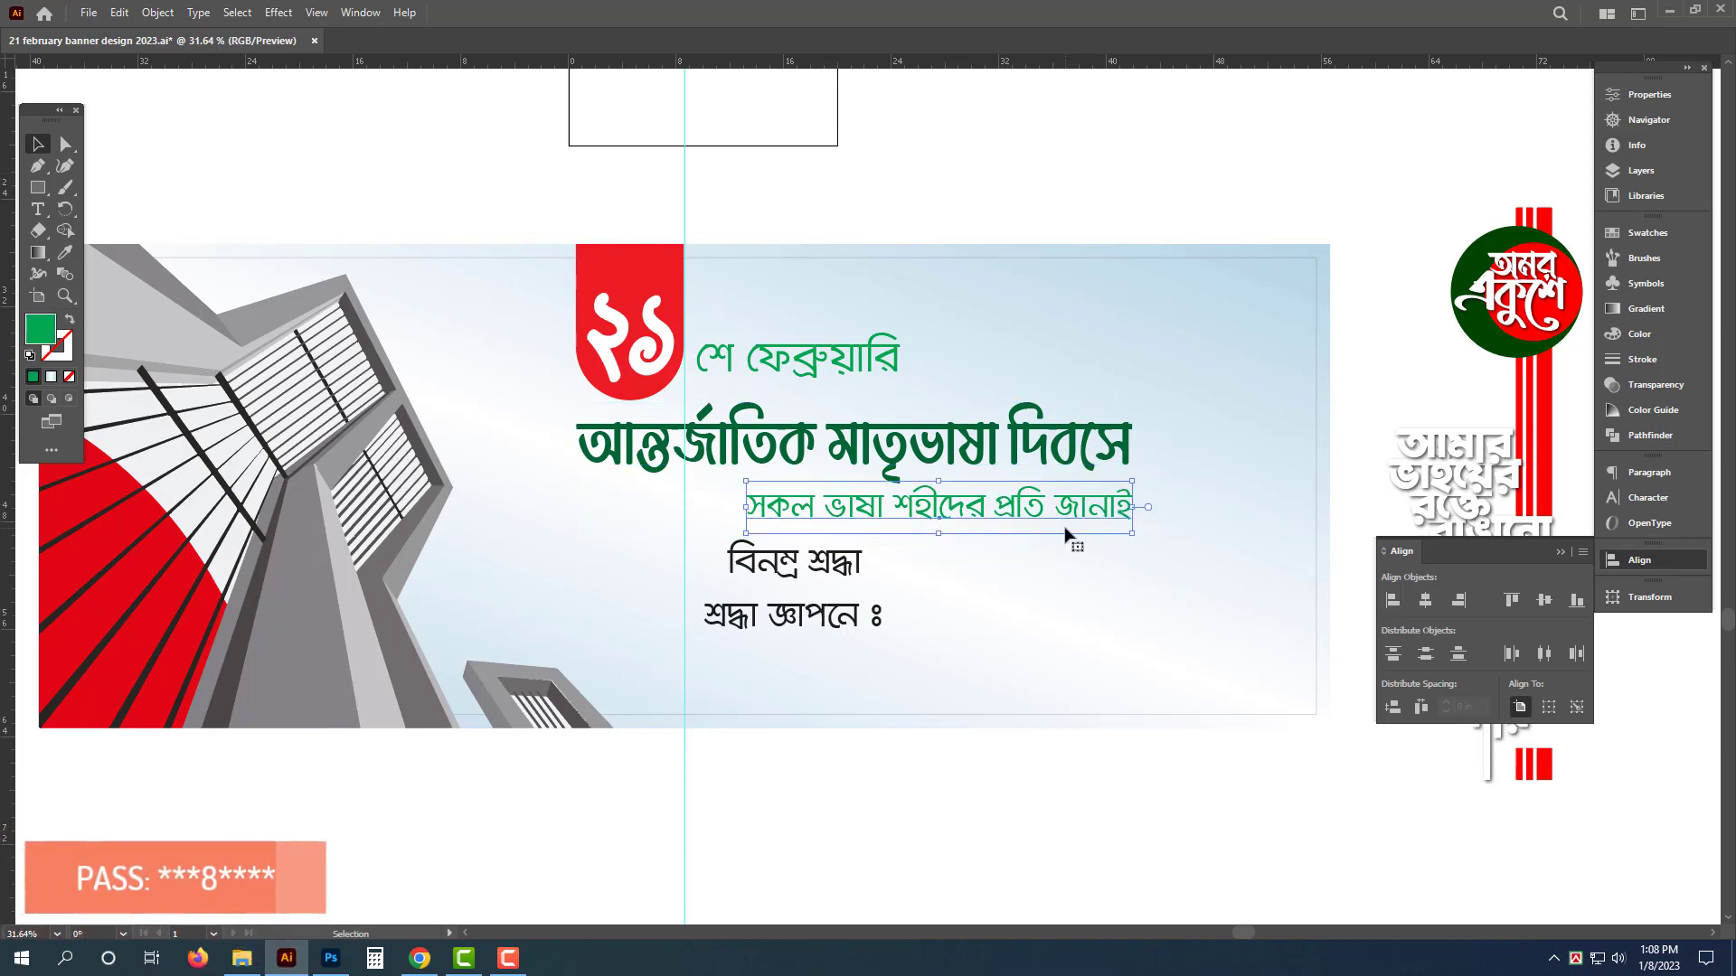
Step: Fill শে ফেব্রুয়ারি and সকল ভাষা শহীদের প্রতি জানাই with green C100 M20 Y100 K10
key("z")
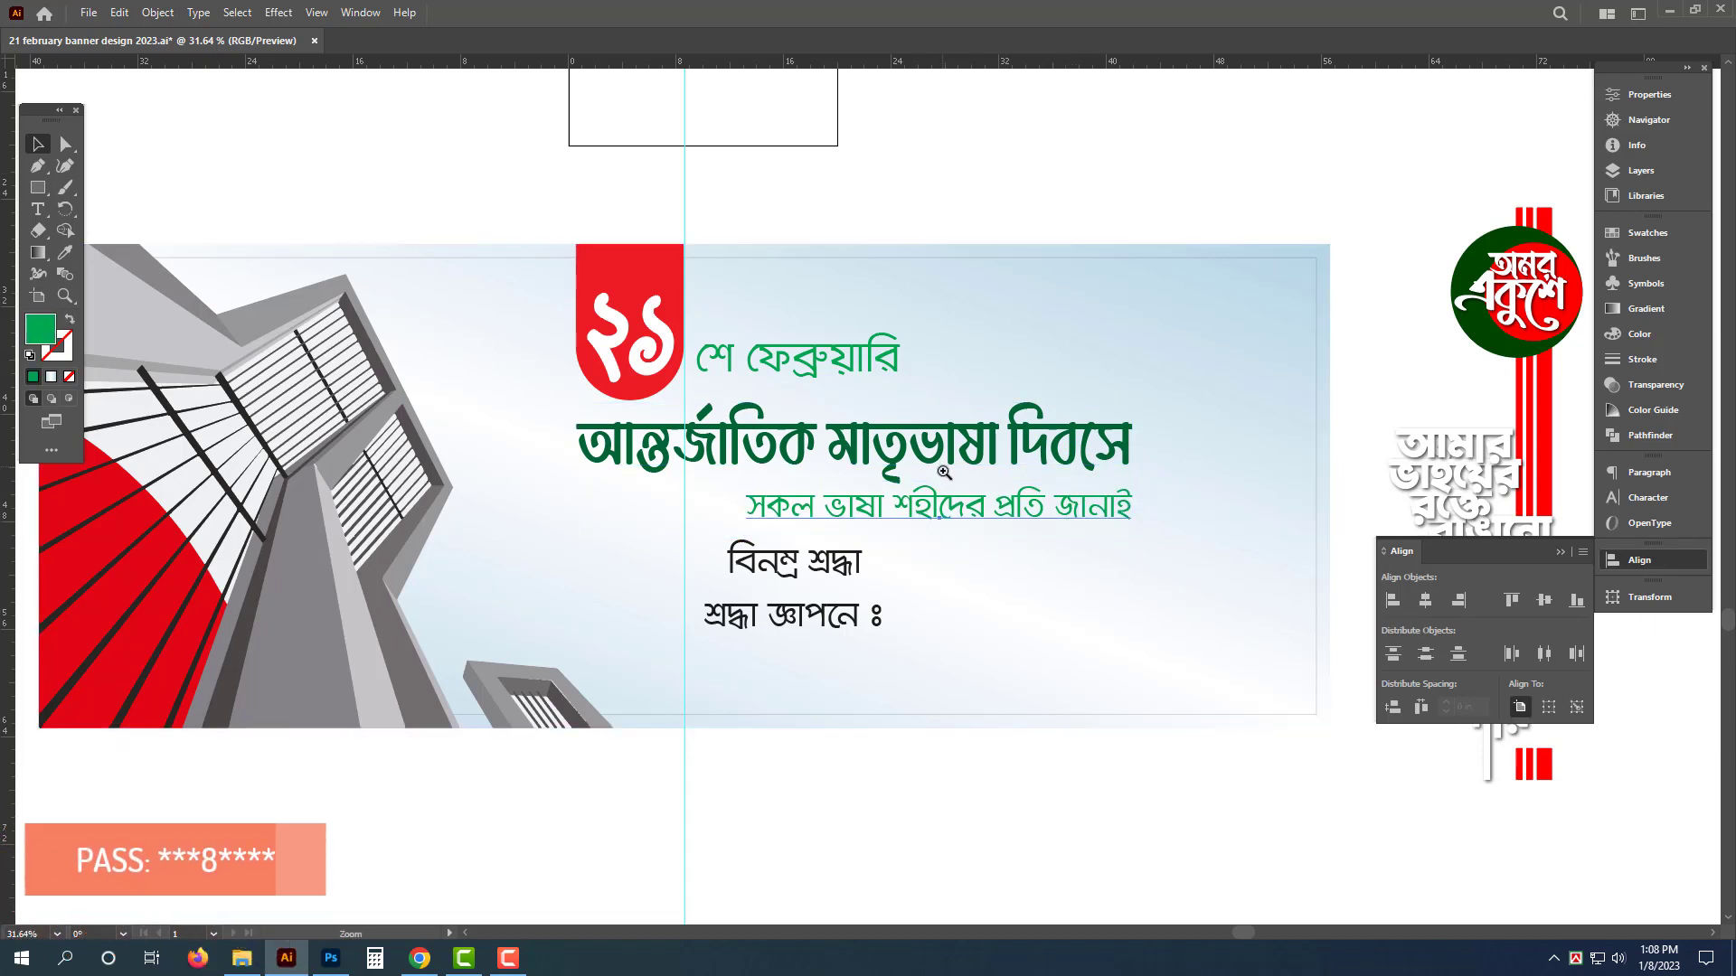
left_click(986, 491)
key("v")
left_click(1659, 334)
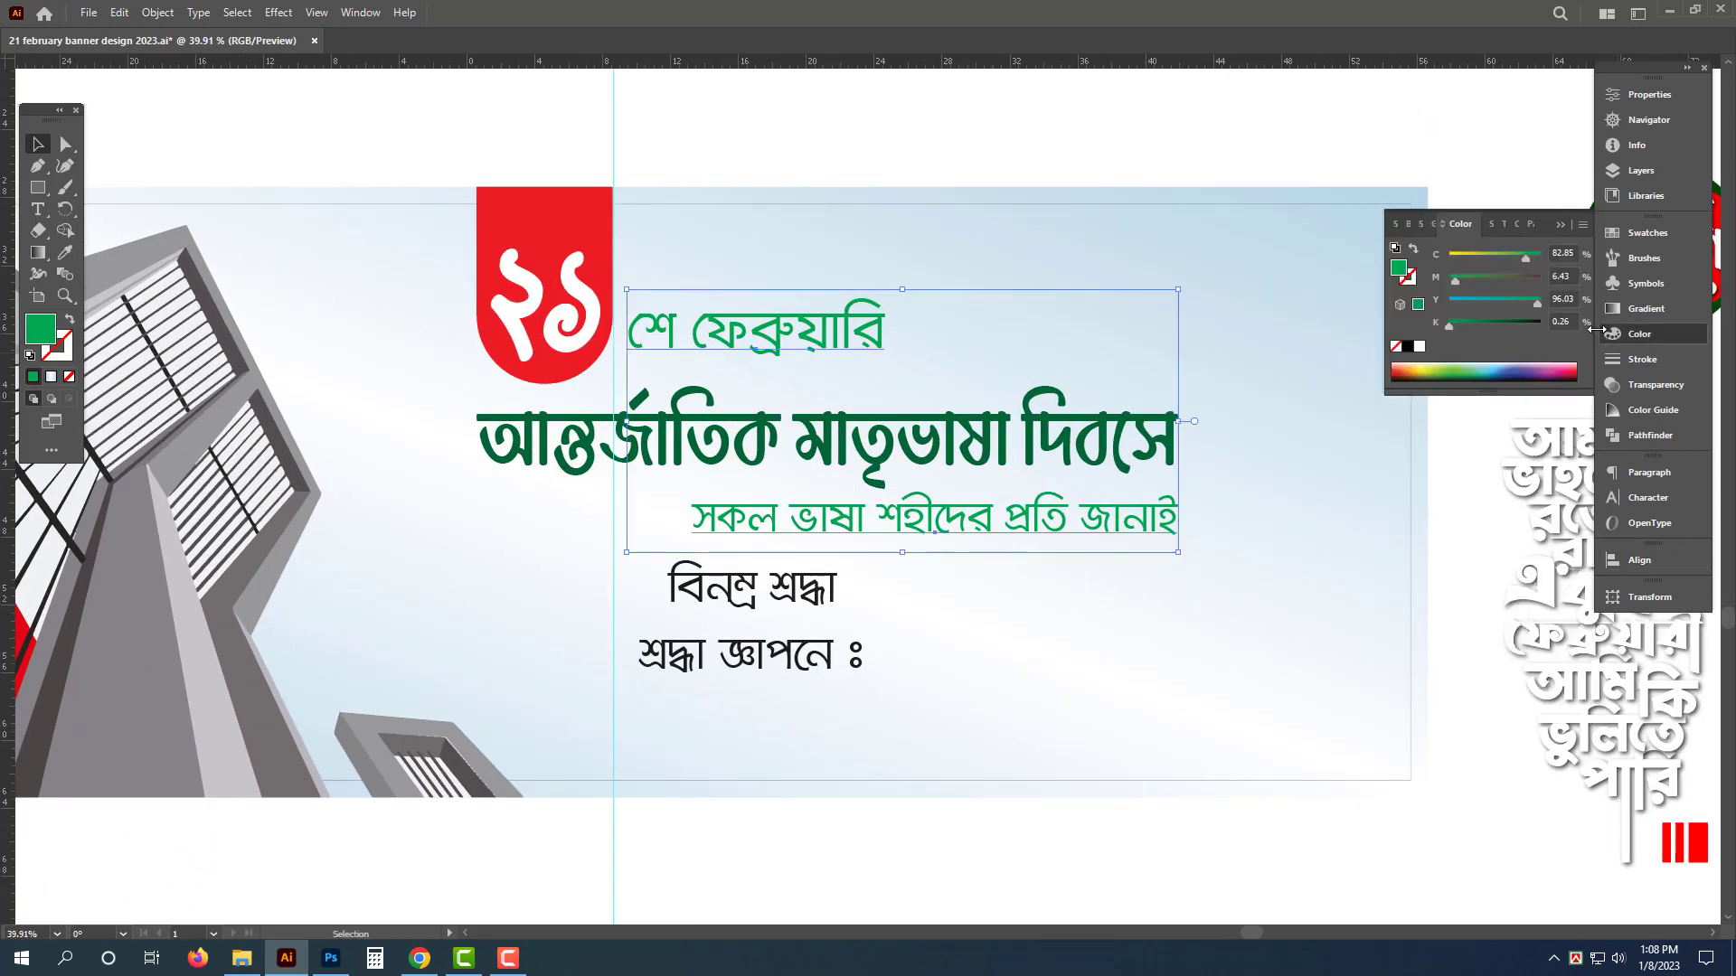
type("20")
key("Tab")
type("1")
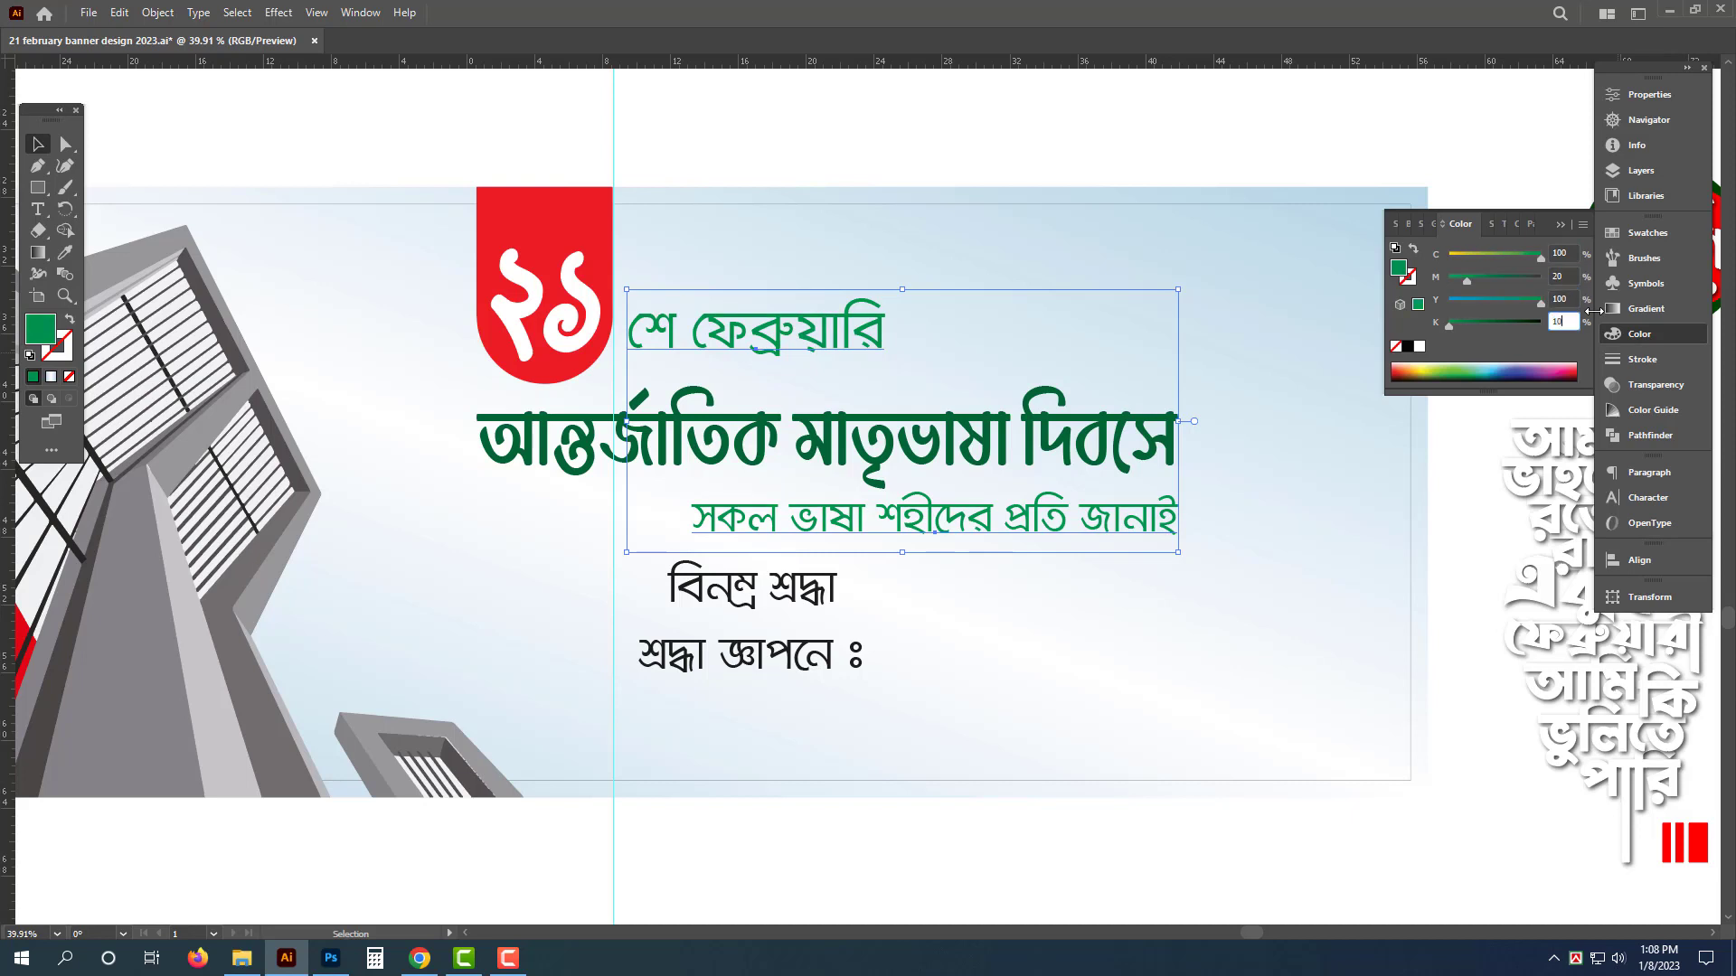
Step: Darken the আন্তর্জাতিক মাতৃভাষা দিবসে text fill to C100 M30 Y100 K50 and hide the panels
left_click(1124, 456)
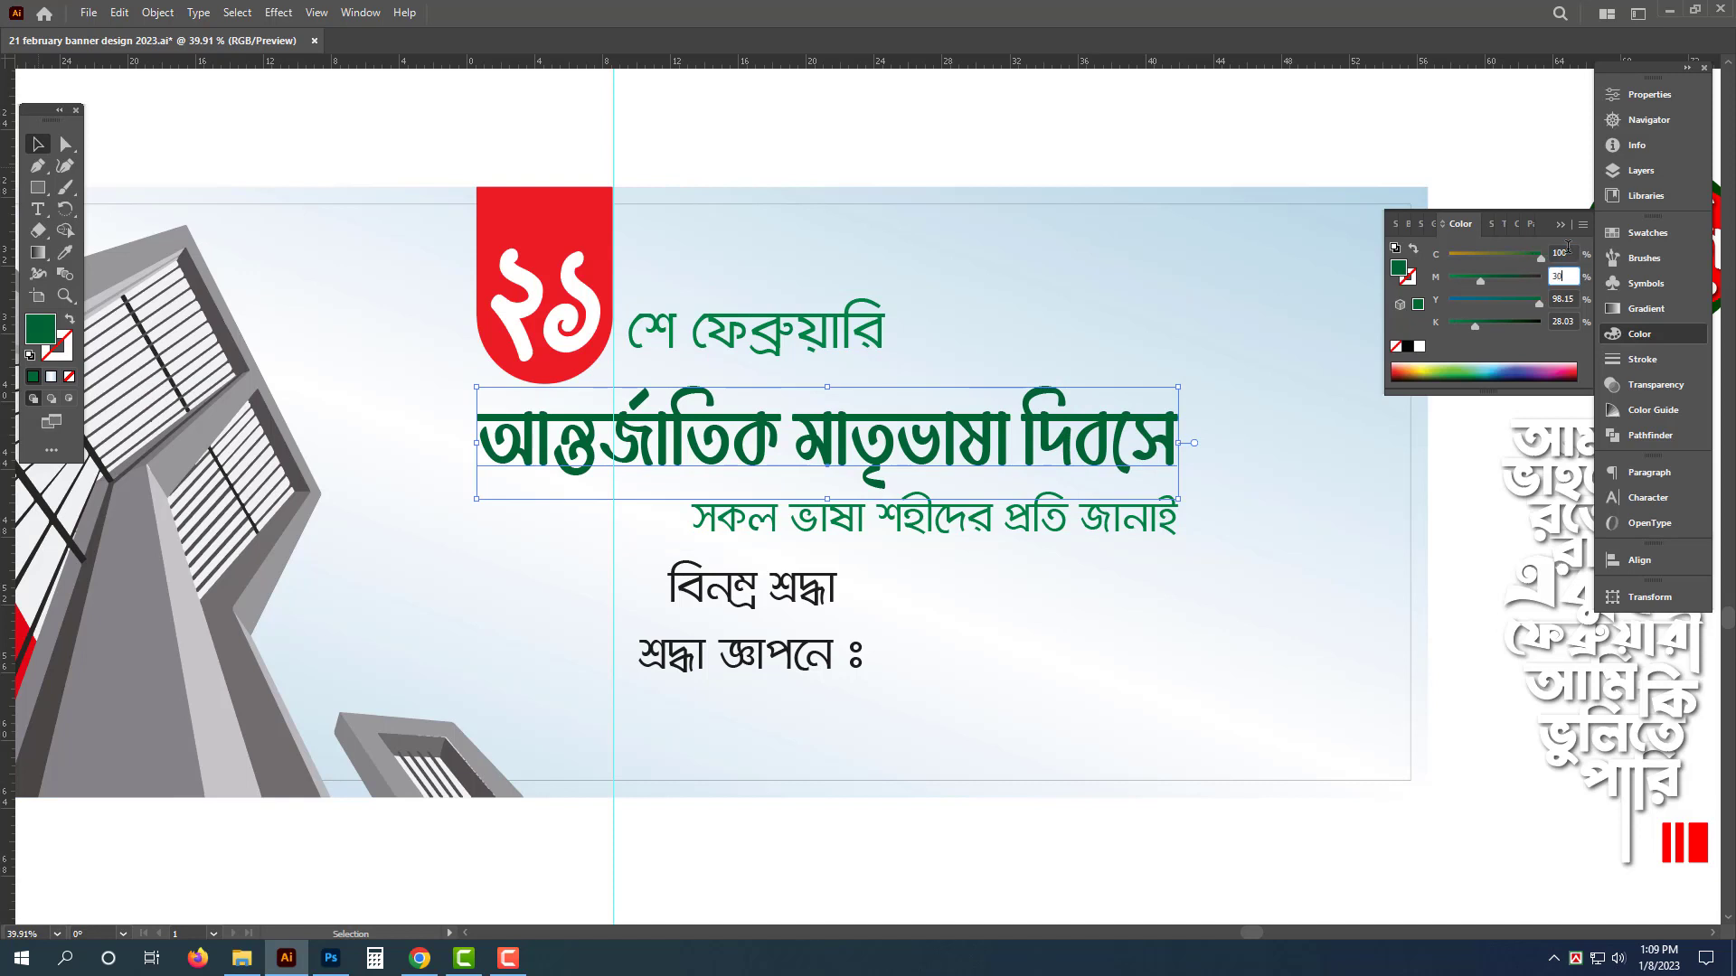
type("0")
key("Return")
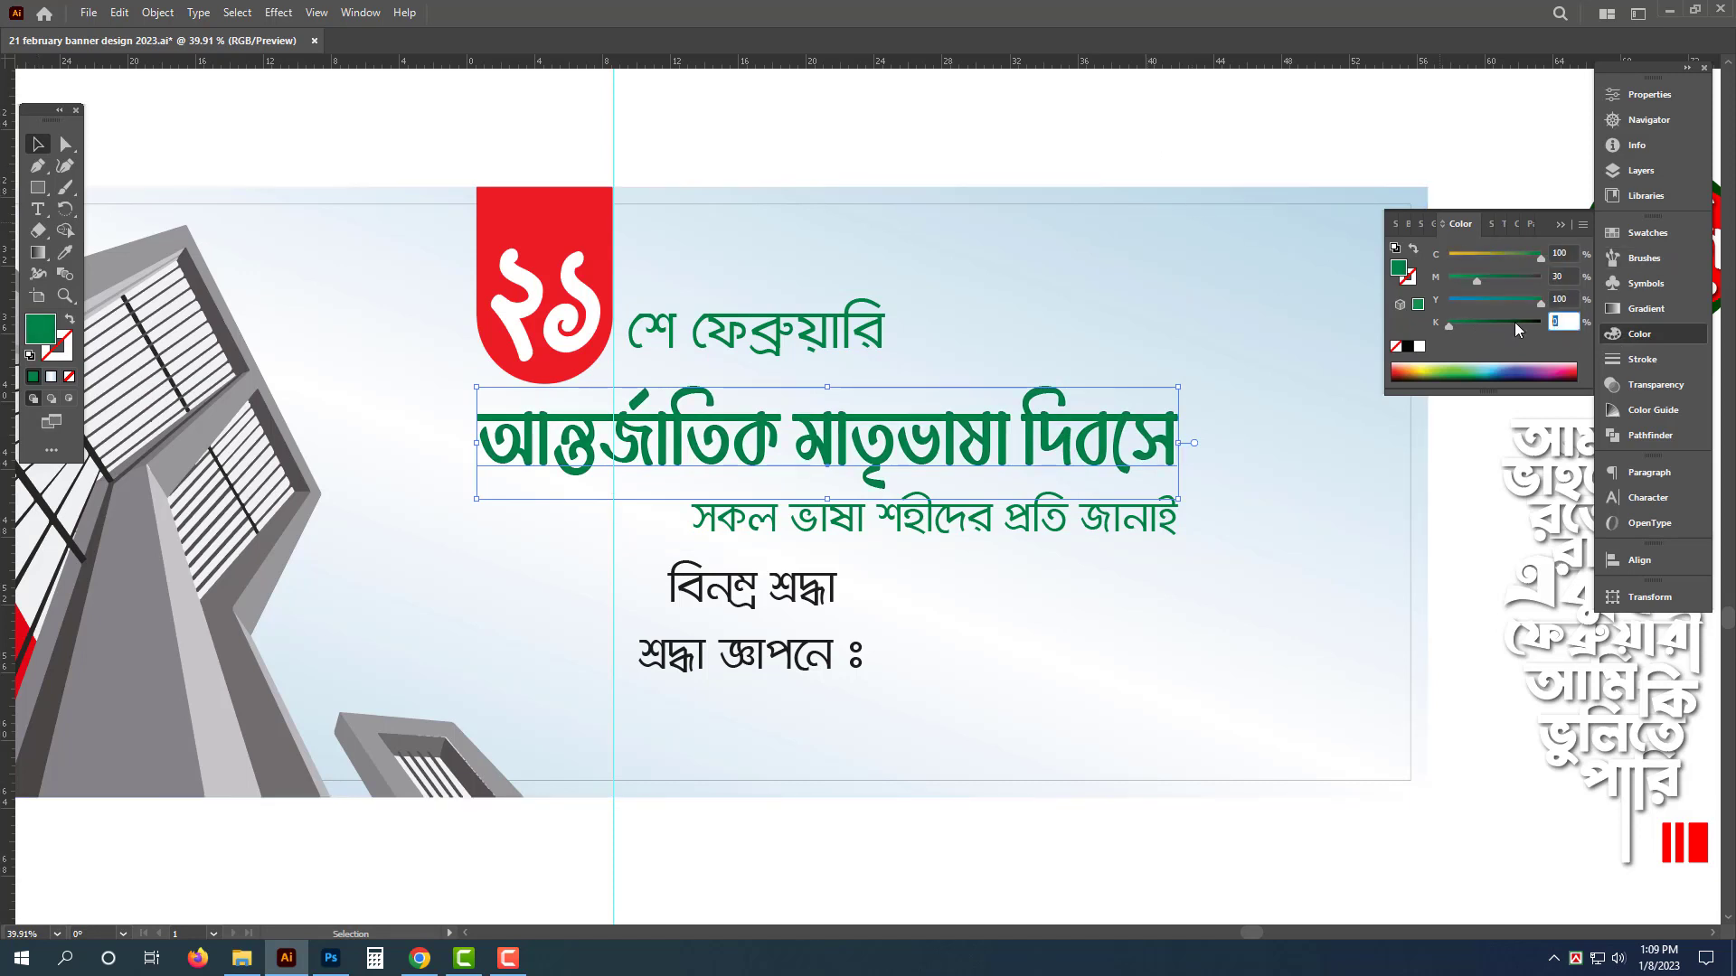
type("50")
key("Return")
left_click(1173, 132)
key("Tab")
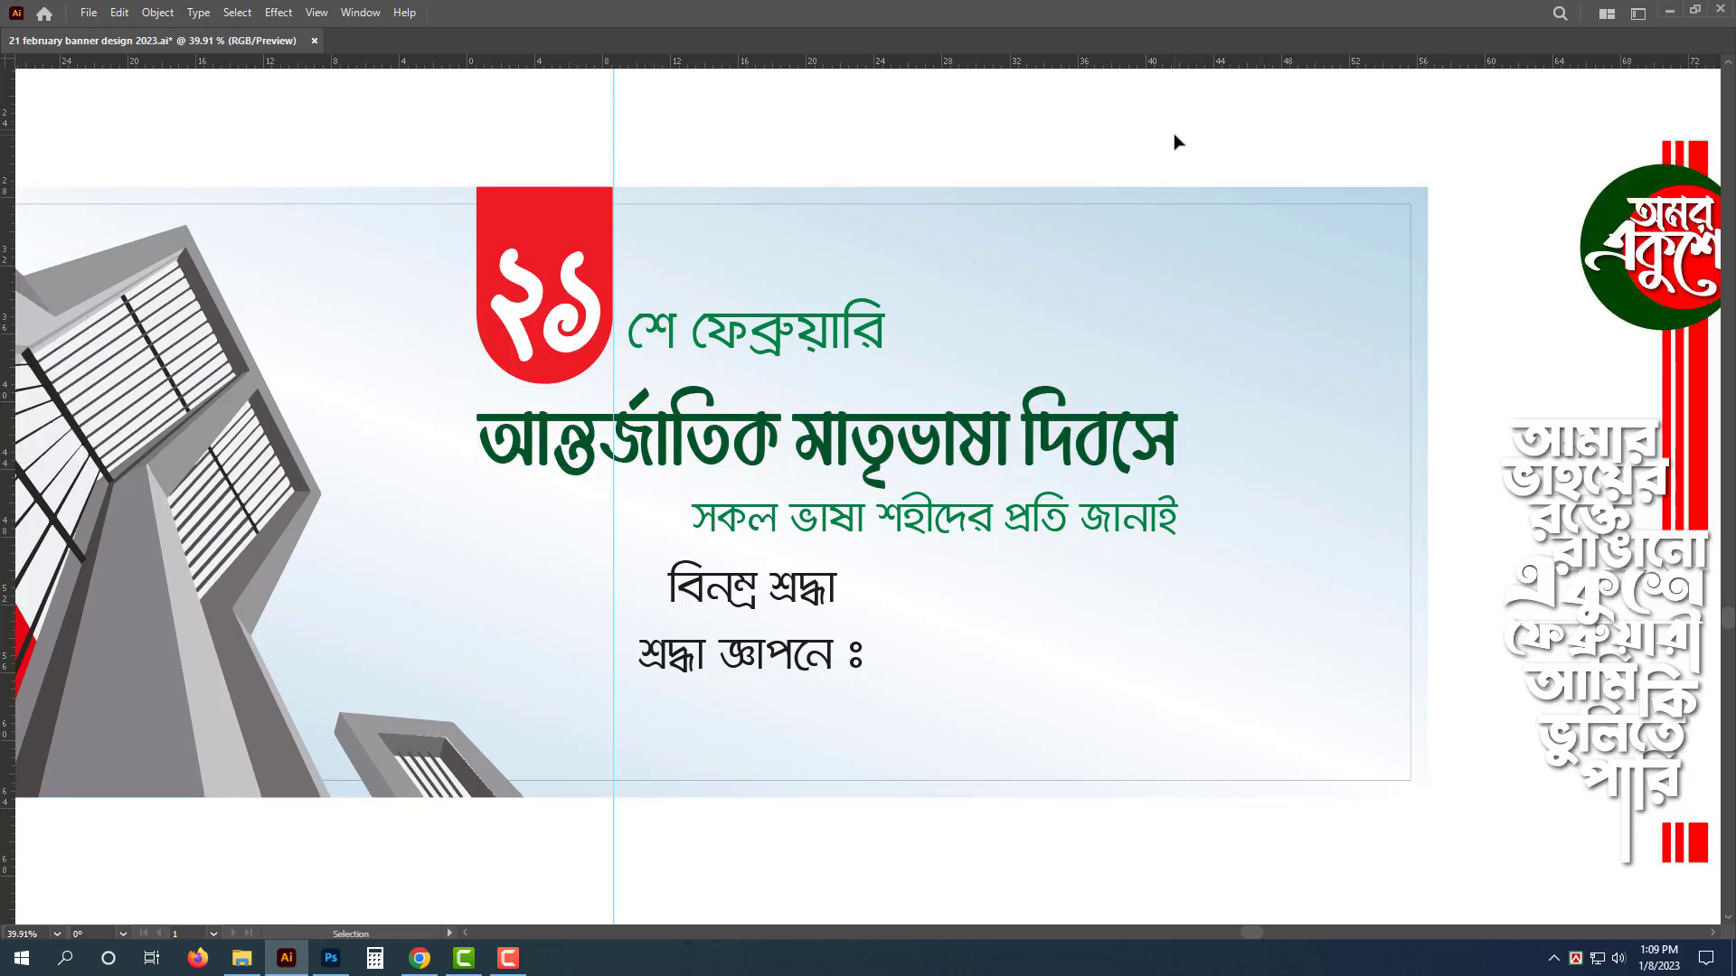
Step: Cut বিনম্র শ্রদ্ধা from the black text and move the remaining শ্রদ্ধা জ্ঞাপনে ঃ line down near the banner's lower edge
triple_click(750, 597)
key("ctrl+x")
key("Escape")
left_click_drag(783, 603, 779, 757)
Step: Duplicate the সকল ভাষা শহীদের প্রতি জানাই line just below itself and replace the copy's text with বিনম্র শ্রদ্ধা
left_click_drag(852, 533, 855, 596)
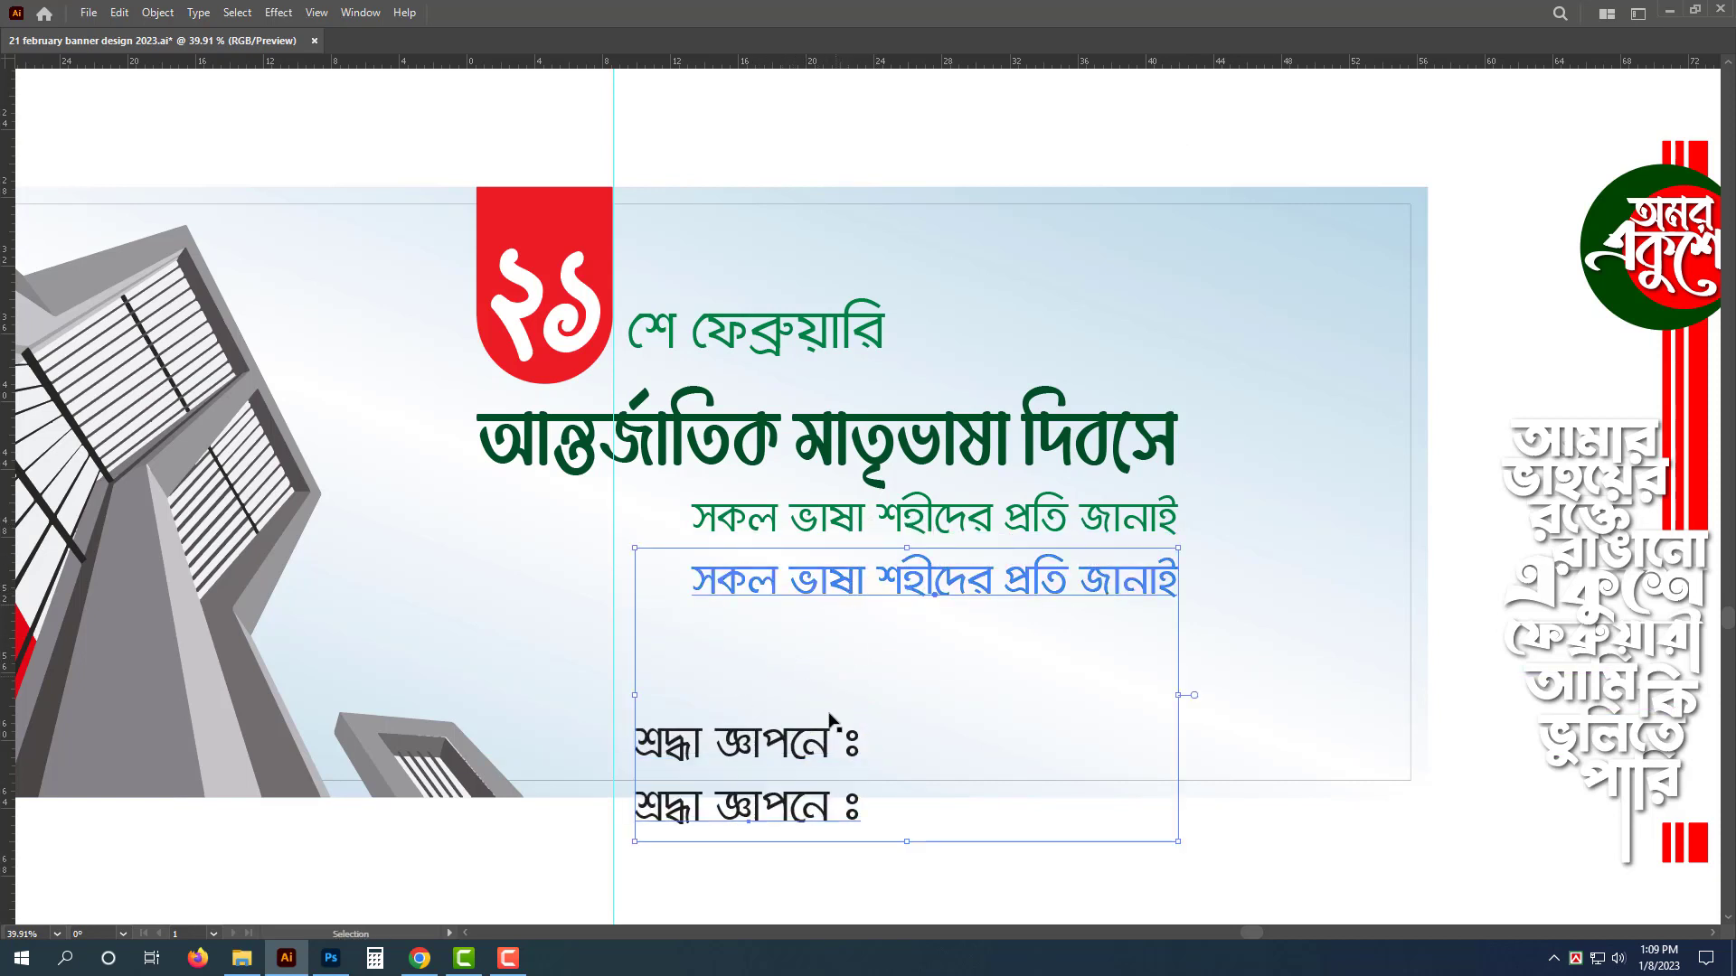
key("ctrl+z")
left_click(899, 903)
left_click_drag(865, 521, 867, 570)
double_click(866, 570)
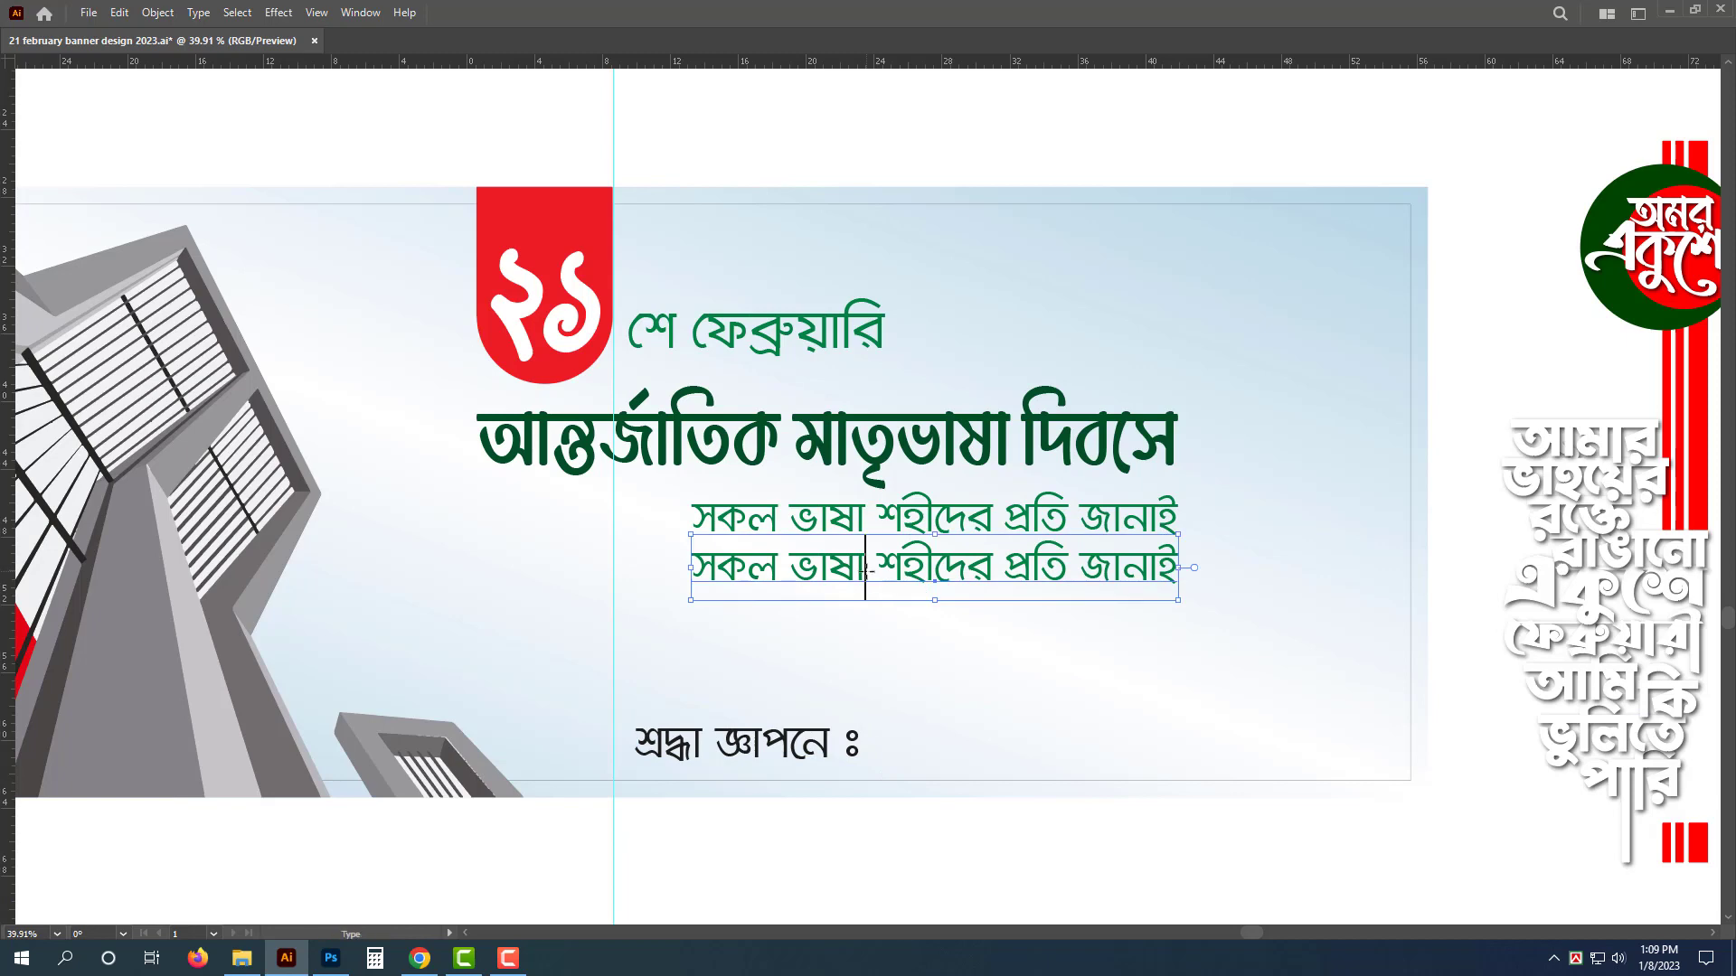
key("ctrl+a")
key("ctrl+v")
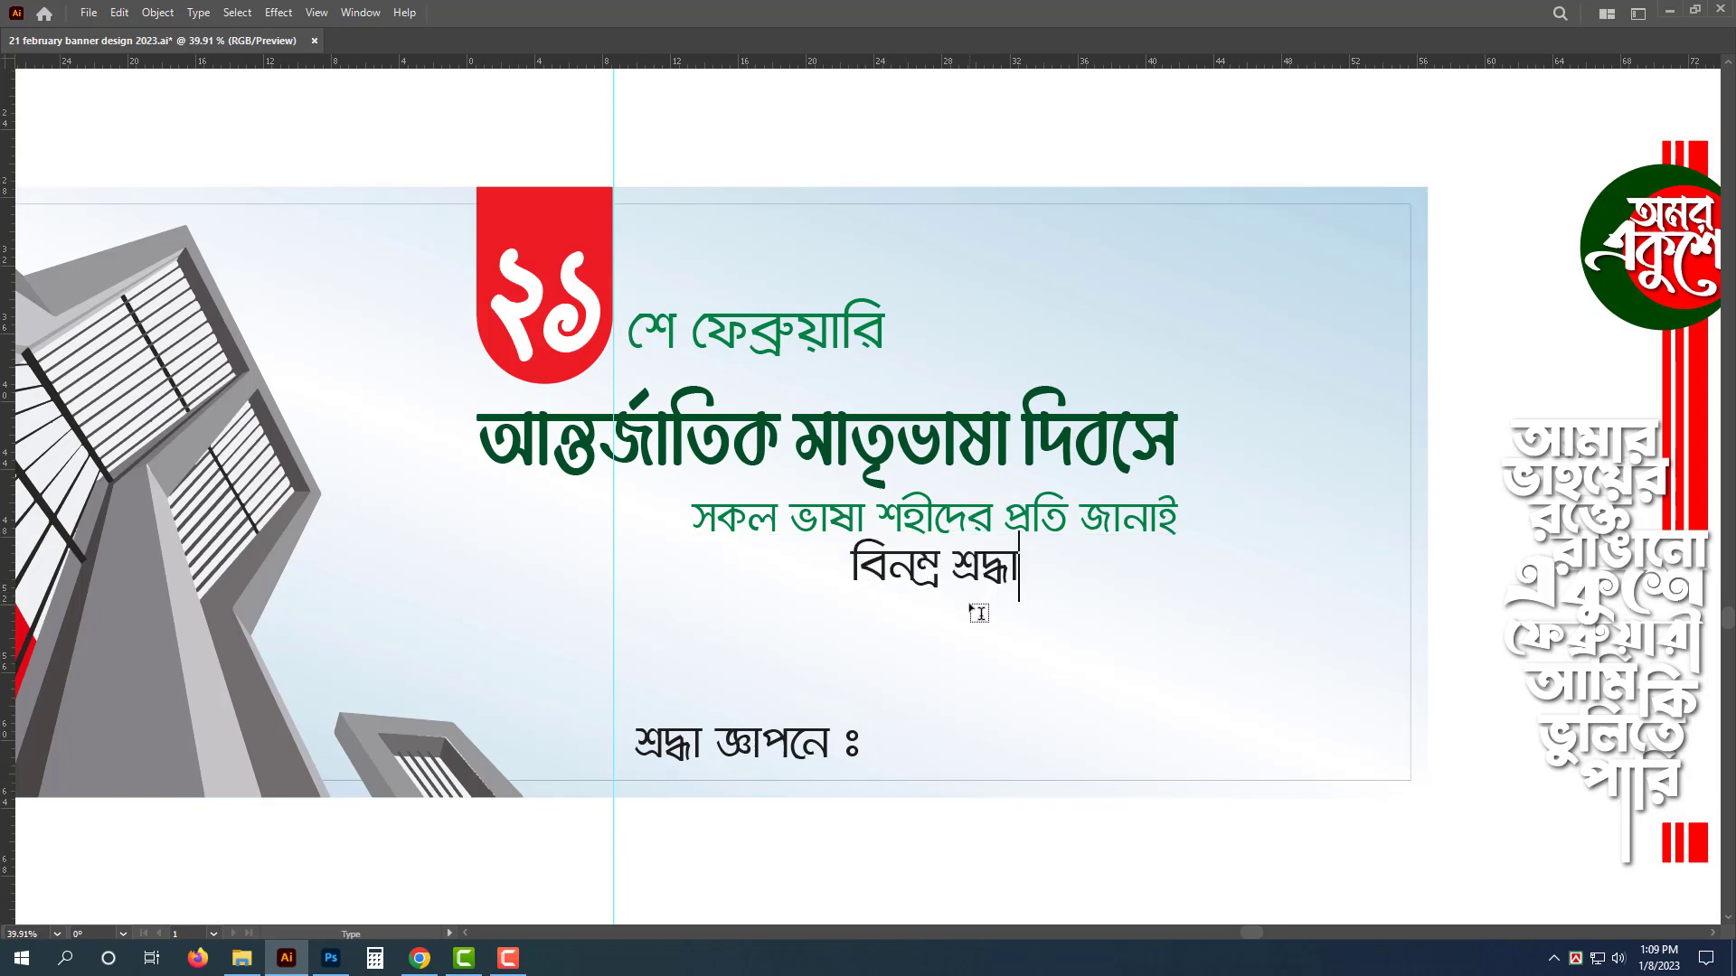
key("Escape")
Step: Browse the Shorif fonts for the বিনম্র শ্রদ্ধা text and apply FN Shorif Choyon Bijoy52
key("a")
key("ctrl+t")
left_click(1487, 115)
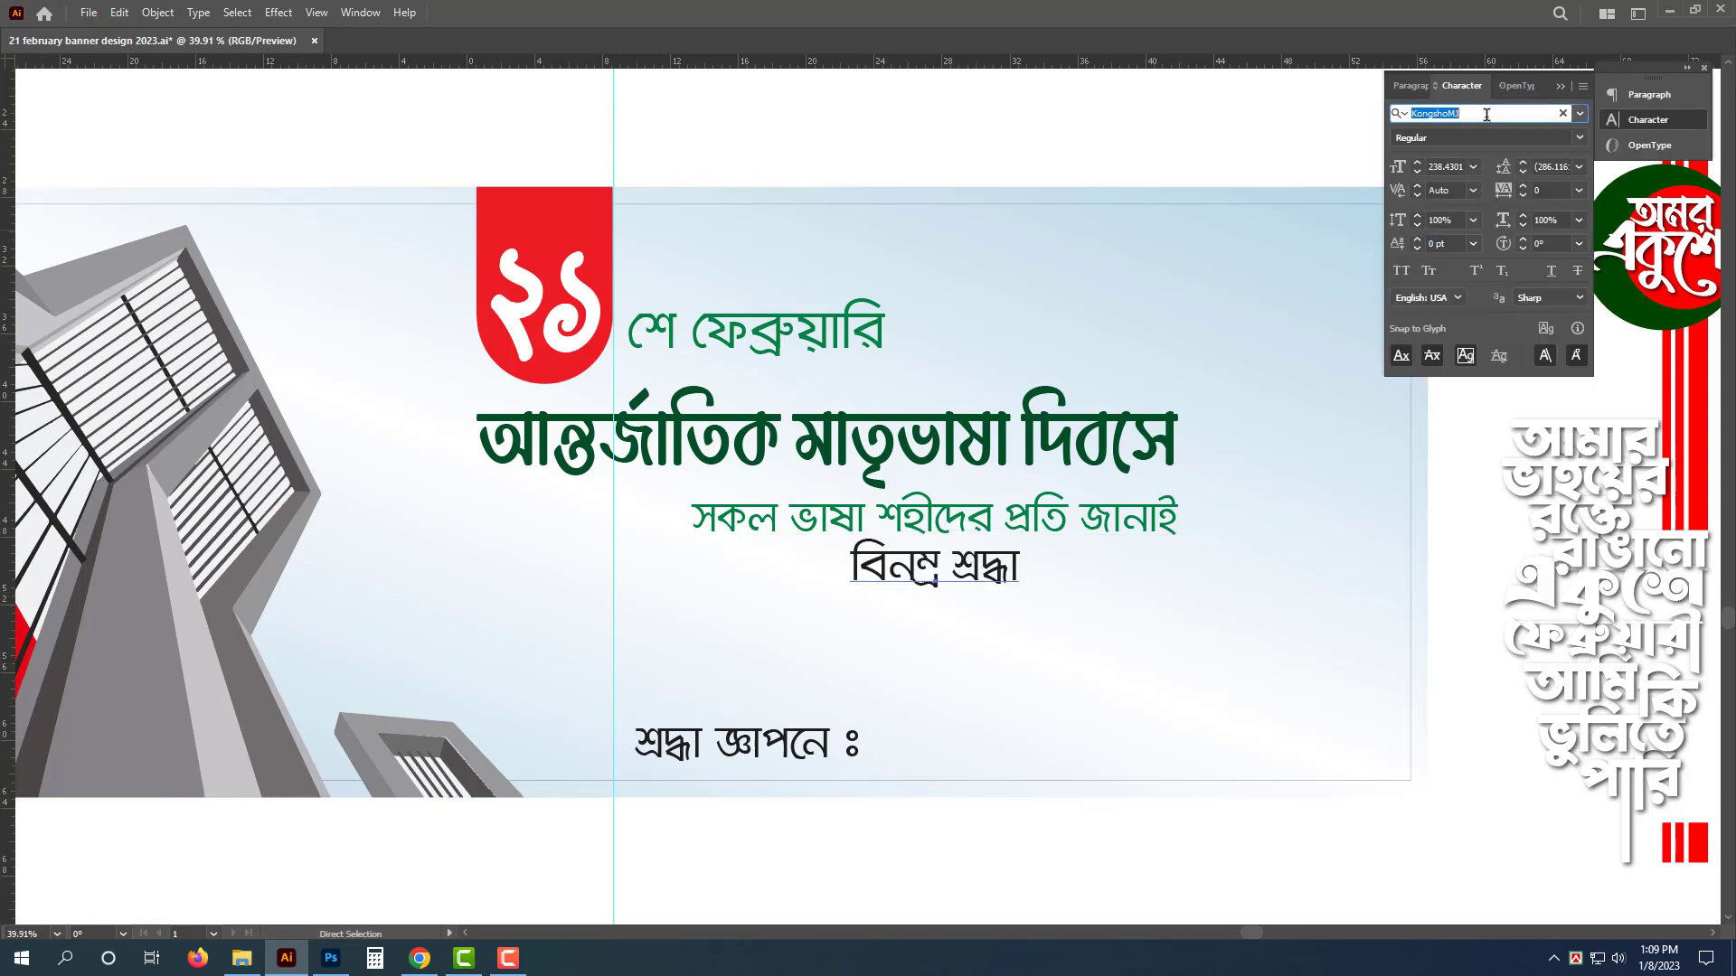
type("shor")
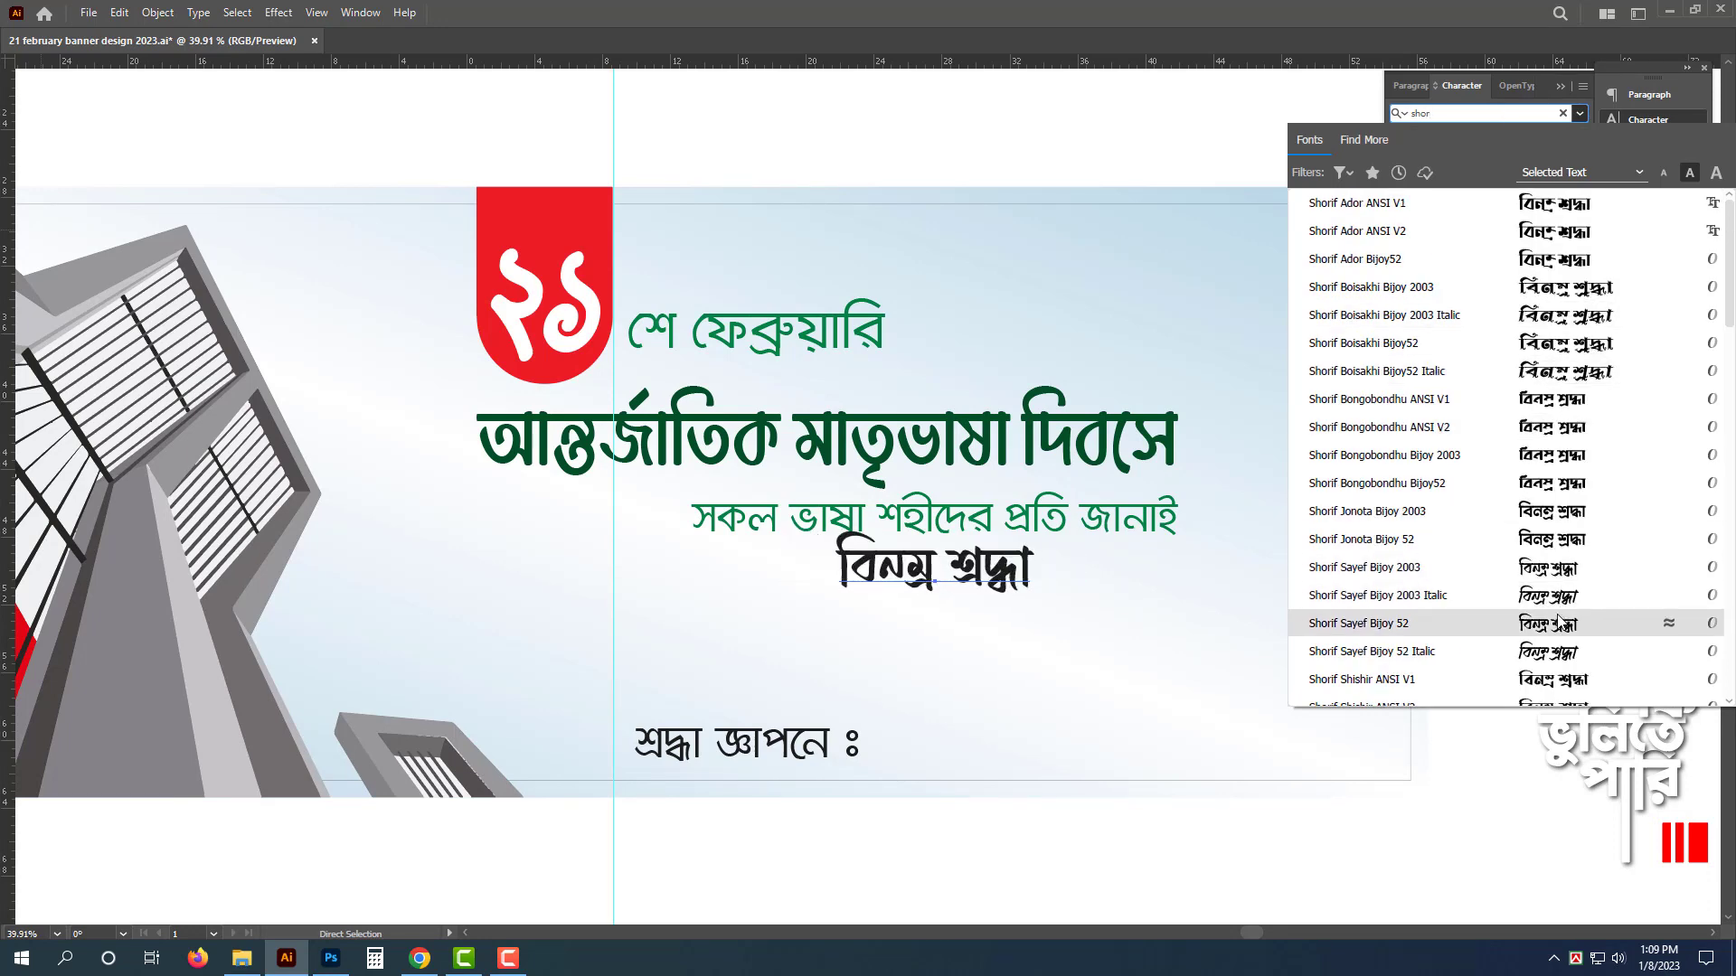
scroll(1560, 622, "down", 4)
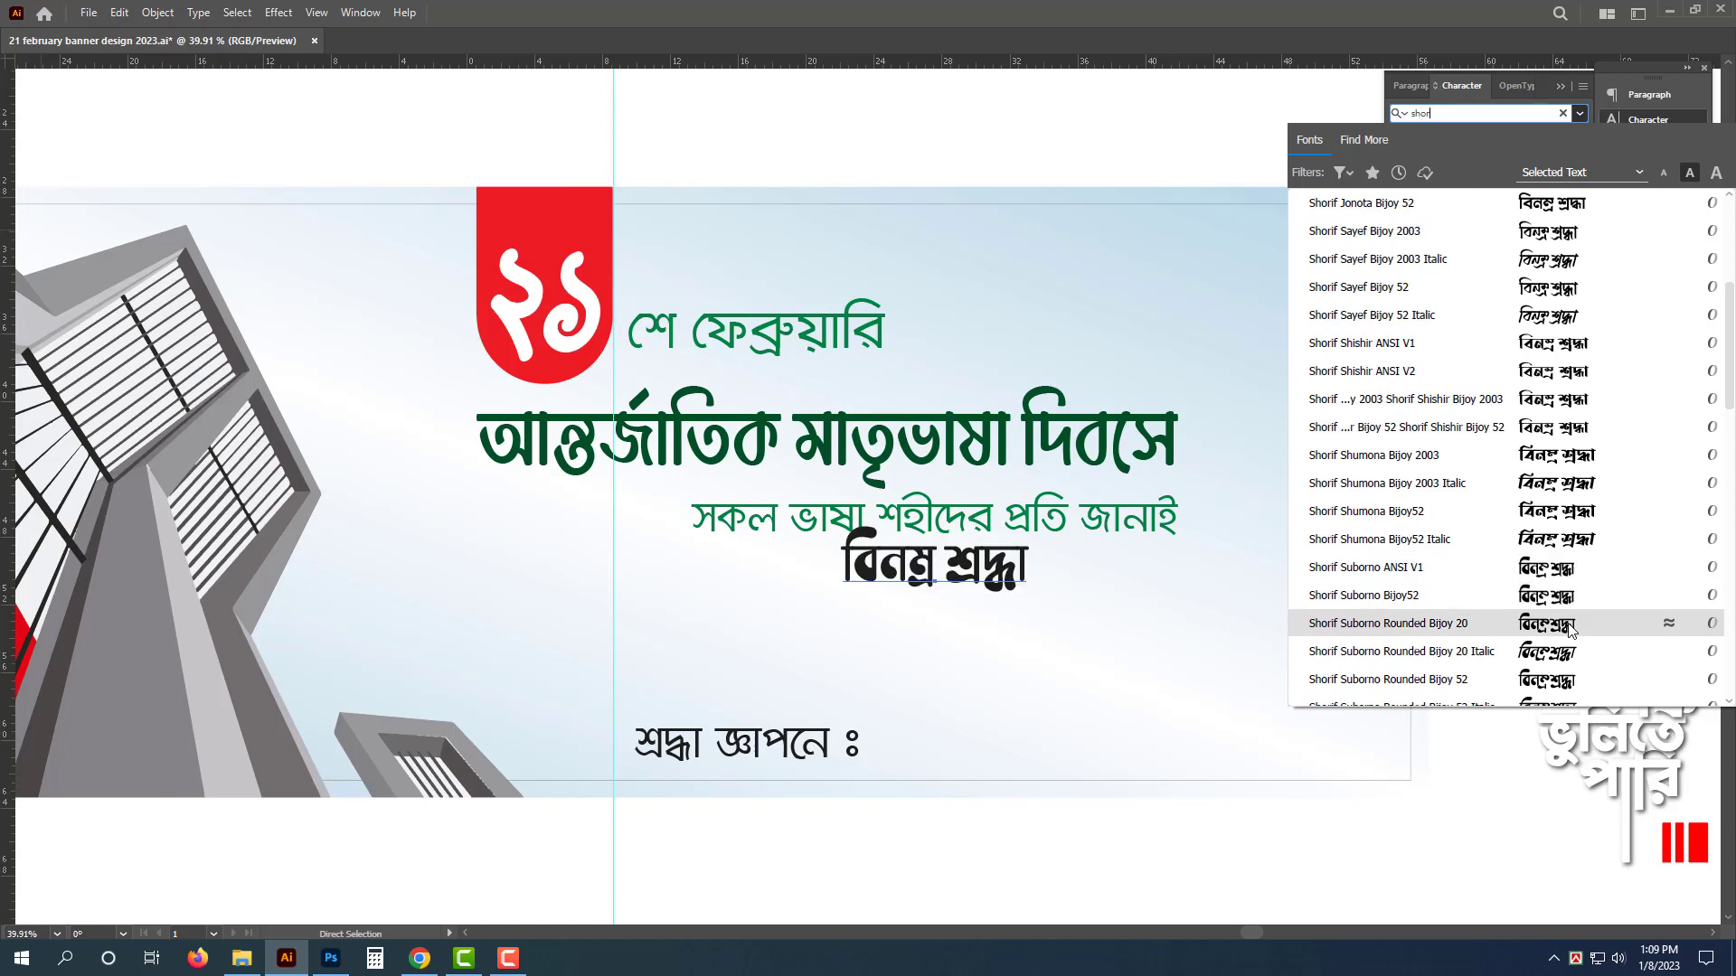
scroll(1570, 631, "down", 3)
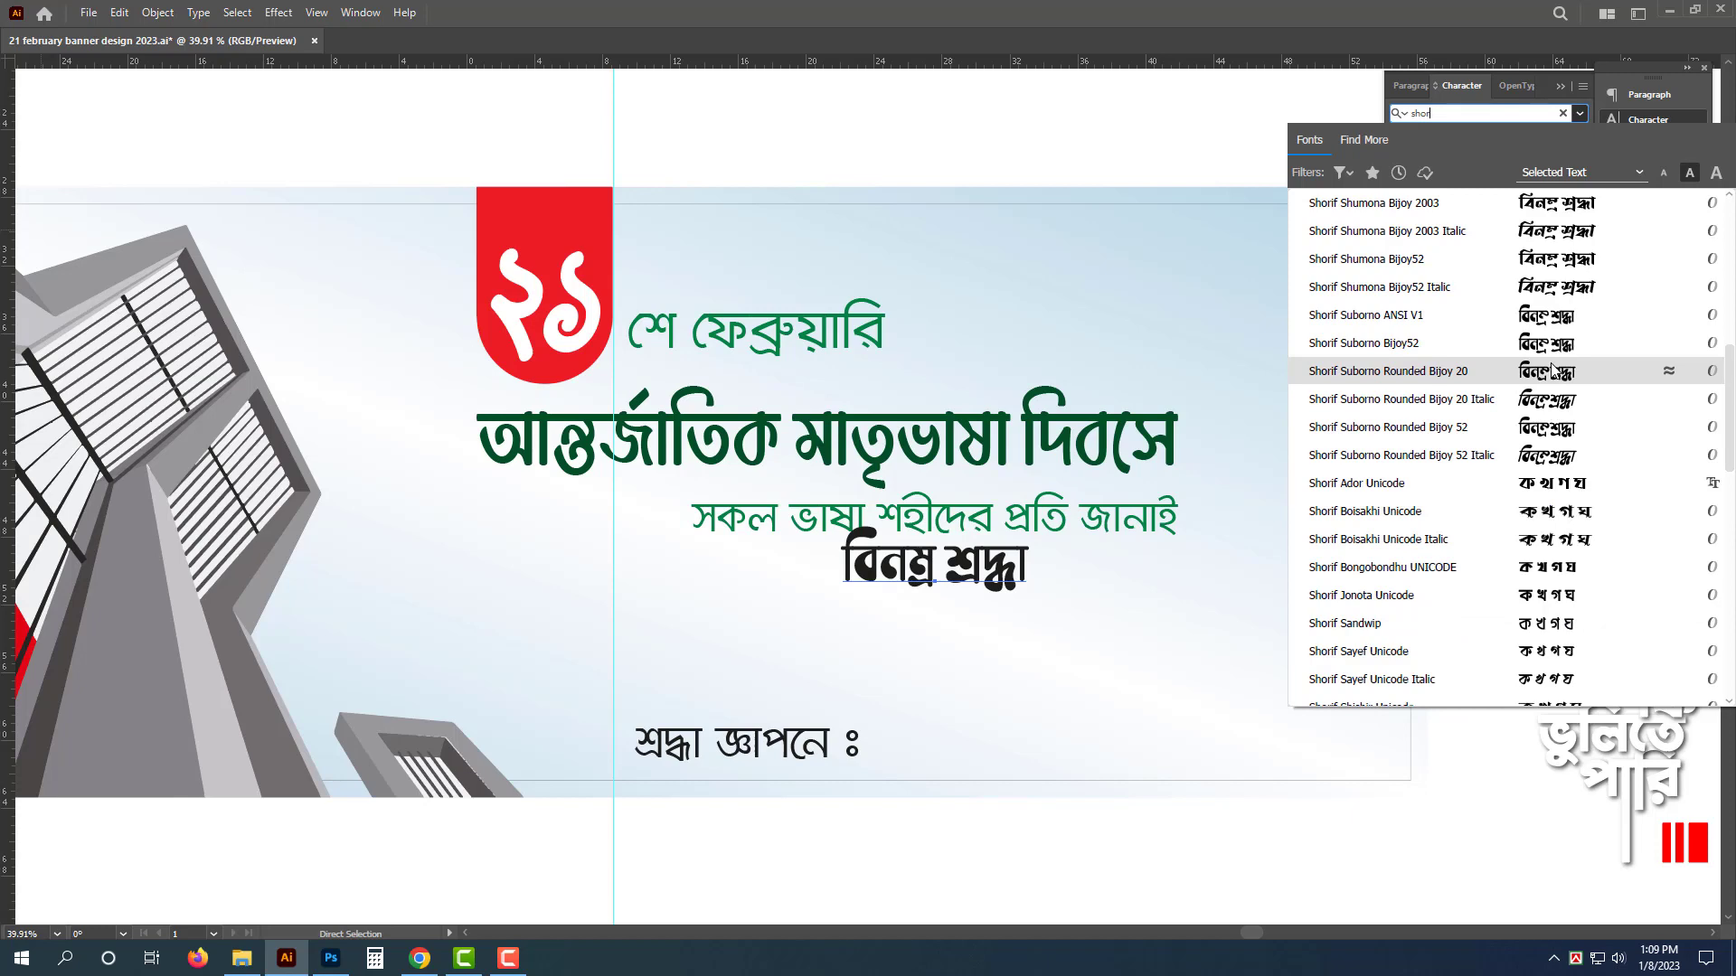
scroll(1558, 376, "down", 6)
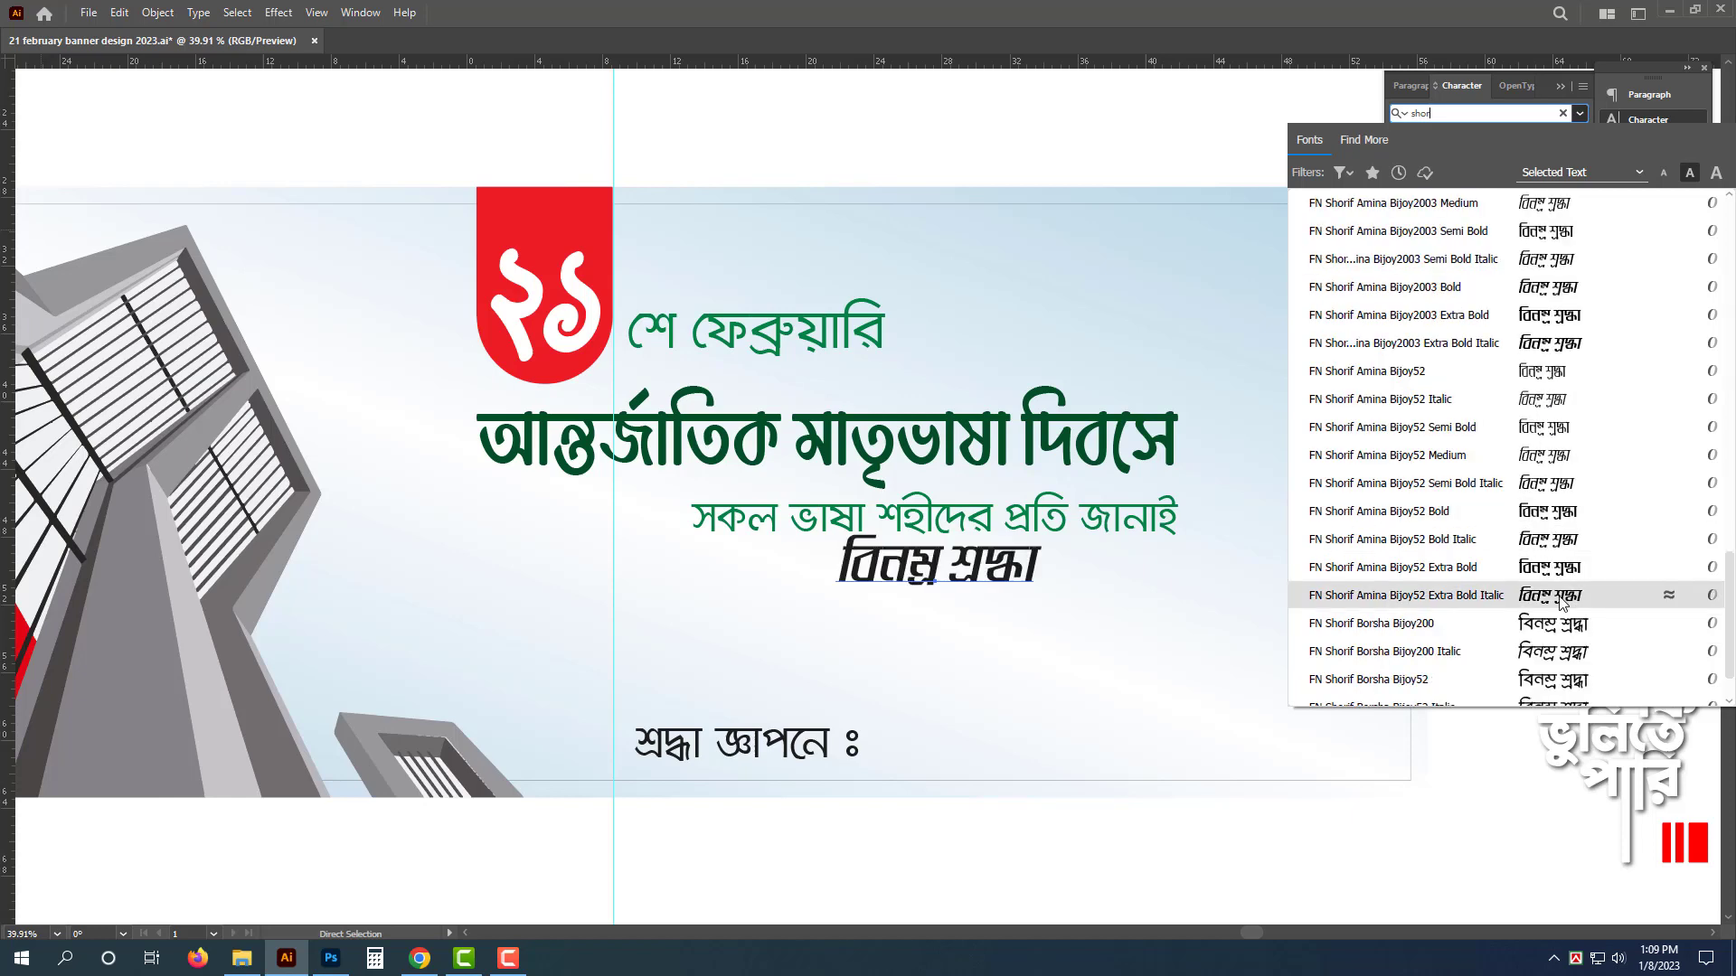
scroll(1573, 628, "down", 5)
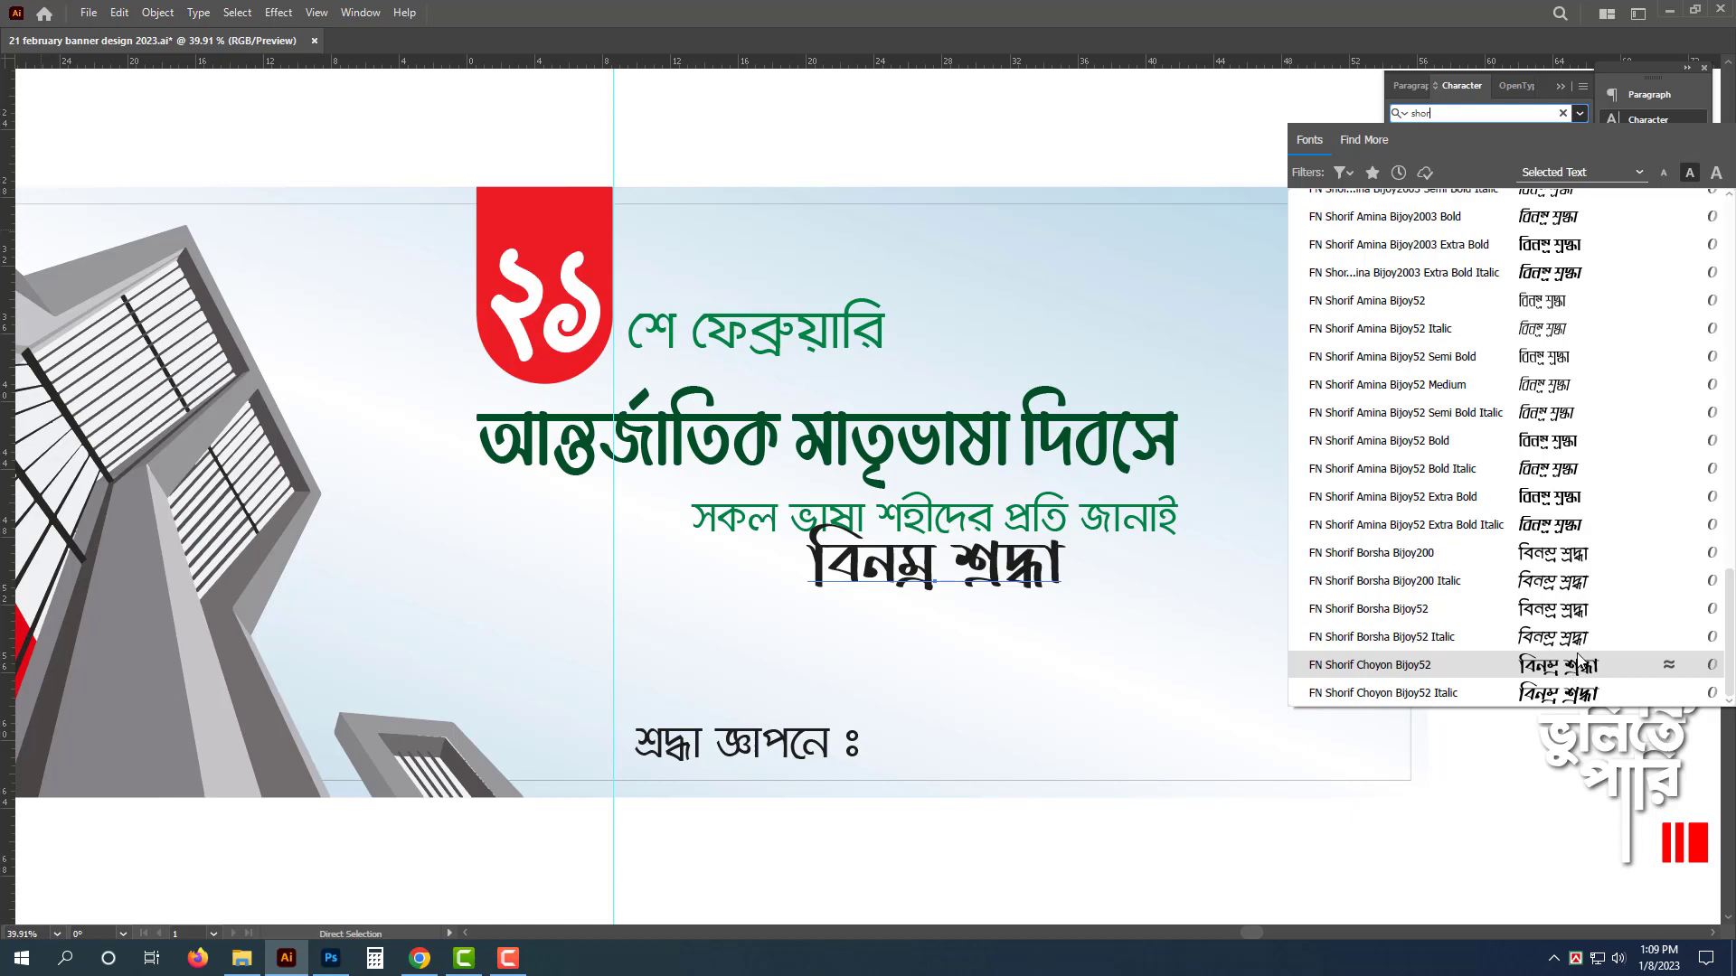
scroll(1577, 660, "up", 5)
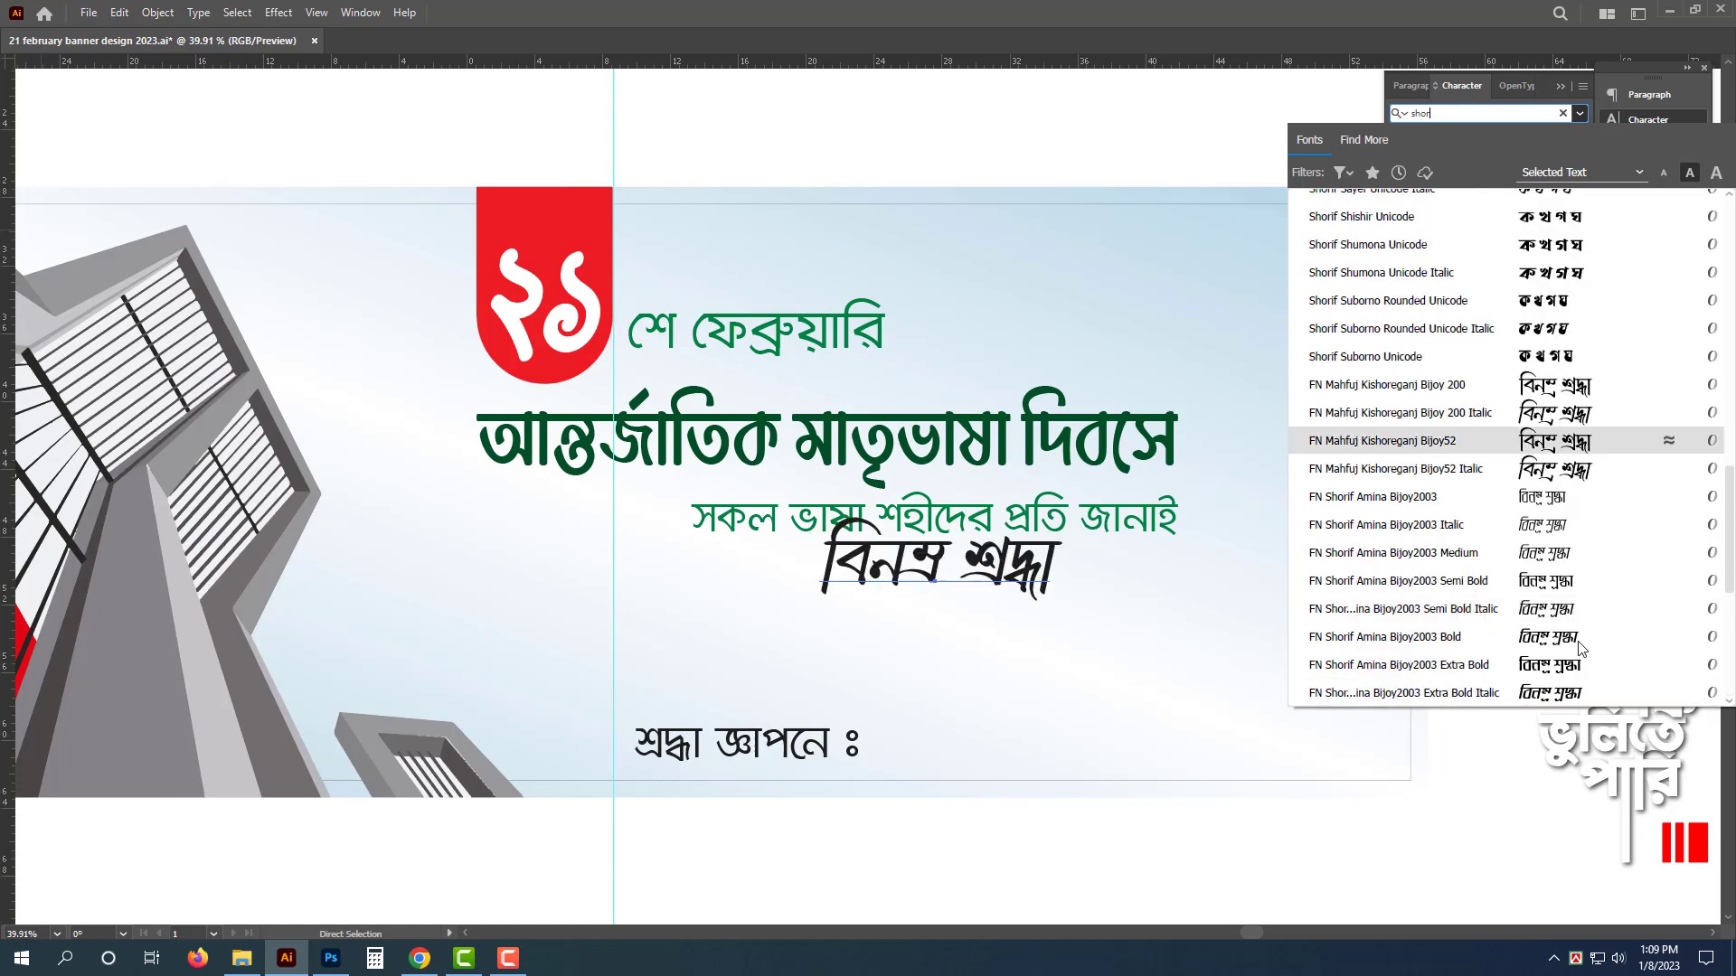
scroll(1580, 647, "down", 5)
left_click(1558, 666)
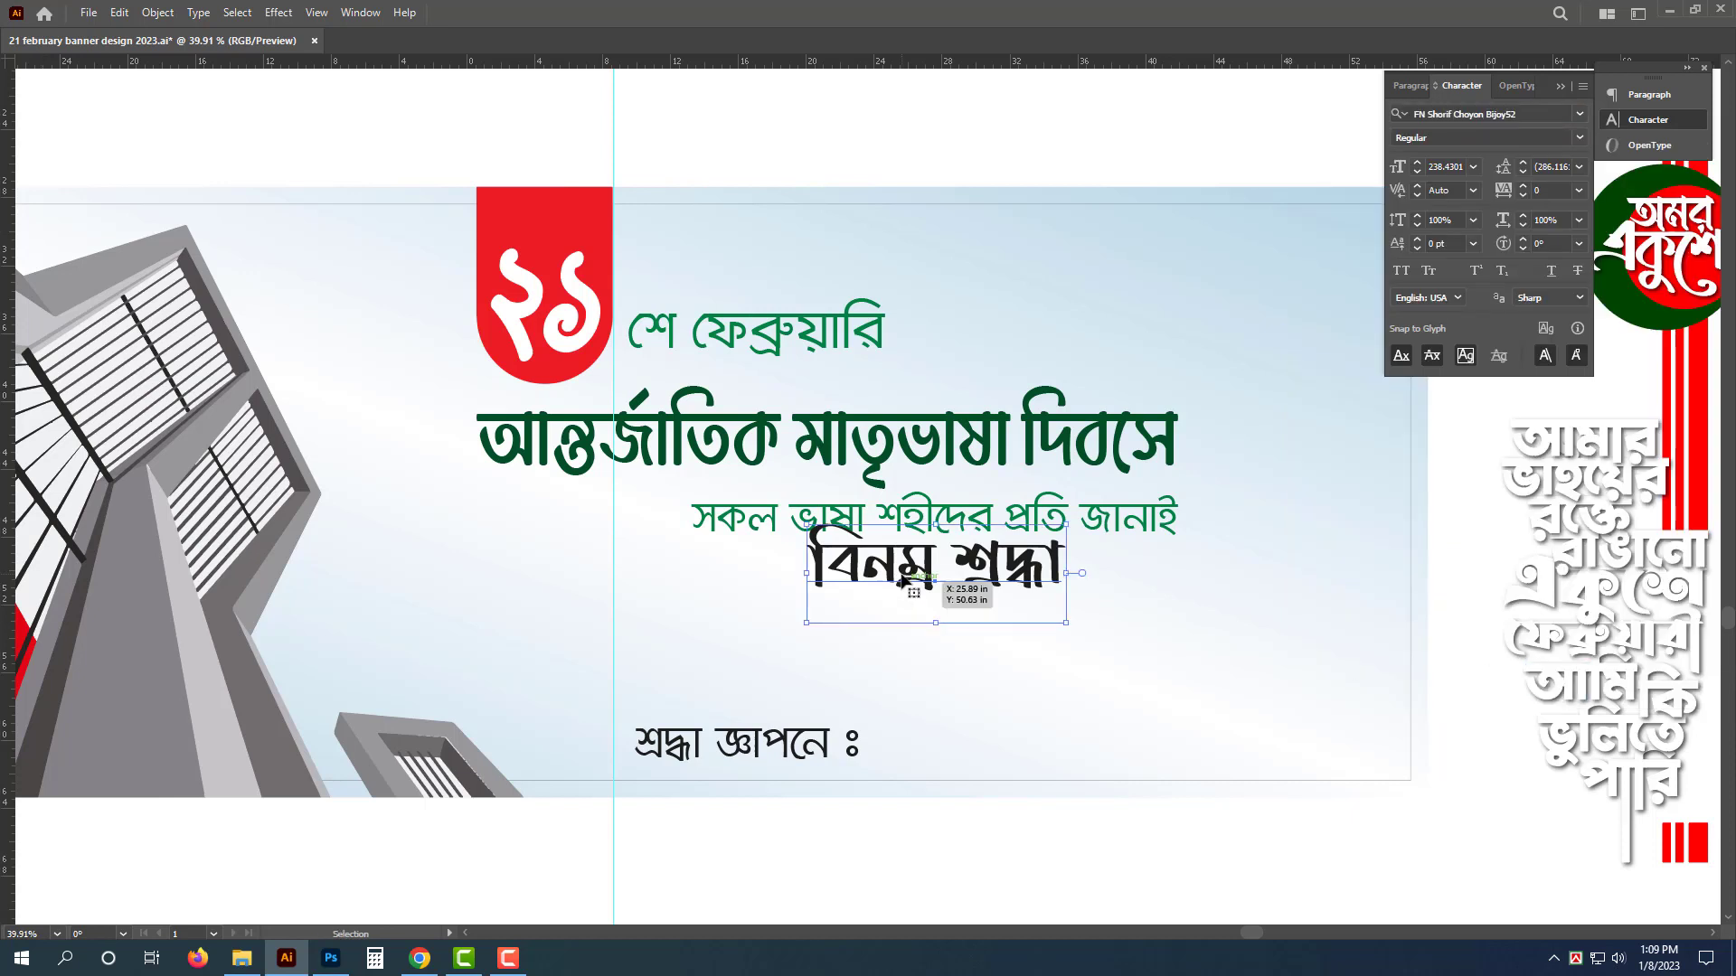
Step: Enlarge the বিনম্র শ্রদ্ধা text to about 454 pt and shift it left beneath the সকল ভাষা শহীদের প্রতি জানাই line
left_click_drag(940, 632, 949, 715)
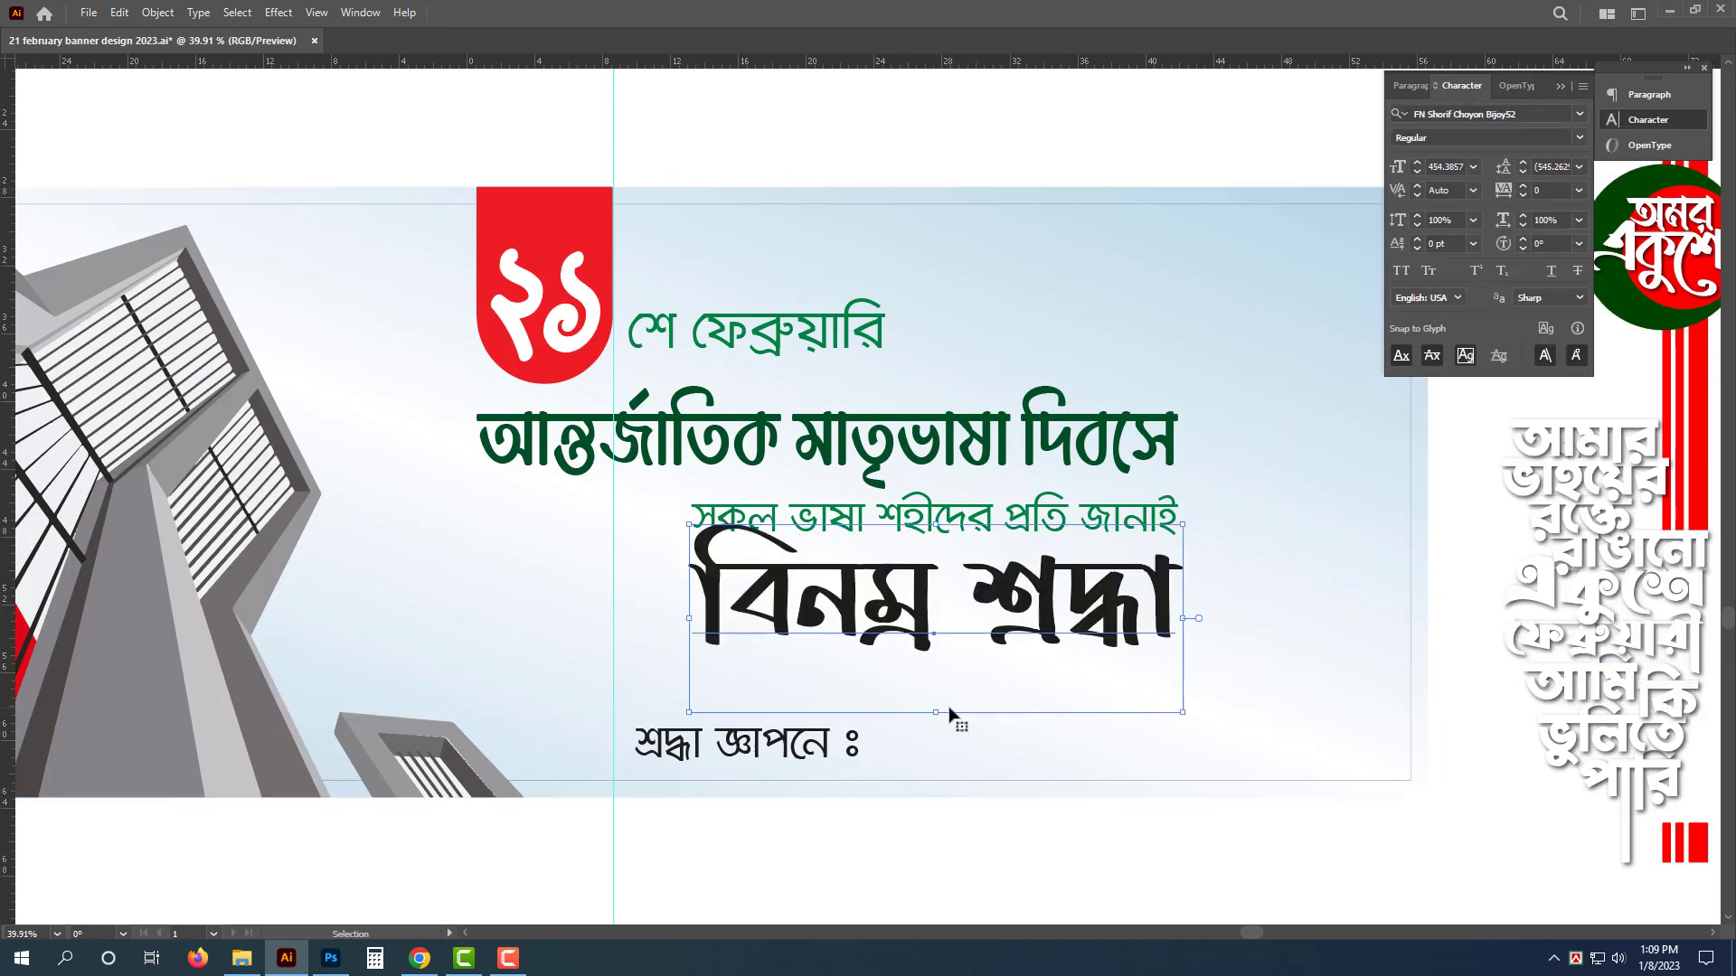
left_click_drag(993, 631, 898, 620)
left_click(913, 465)
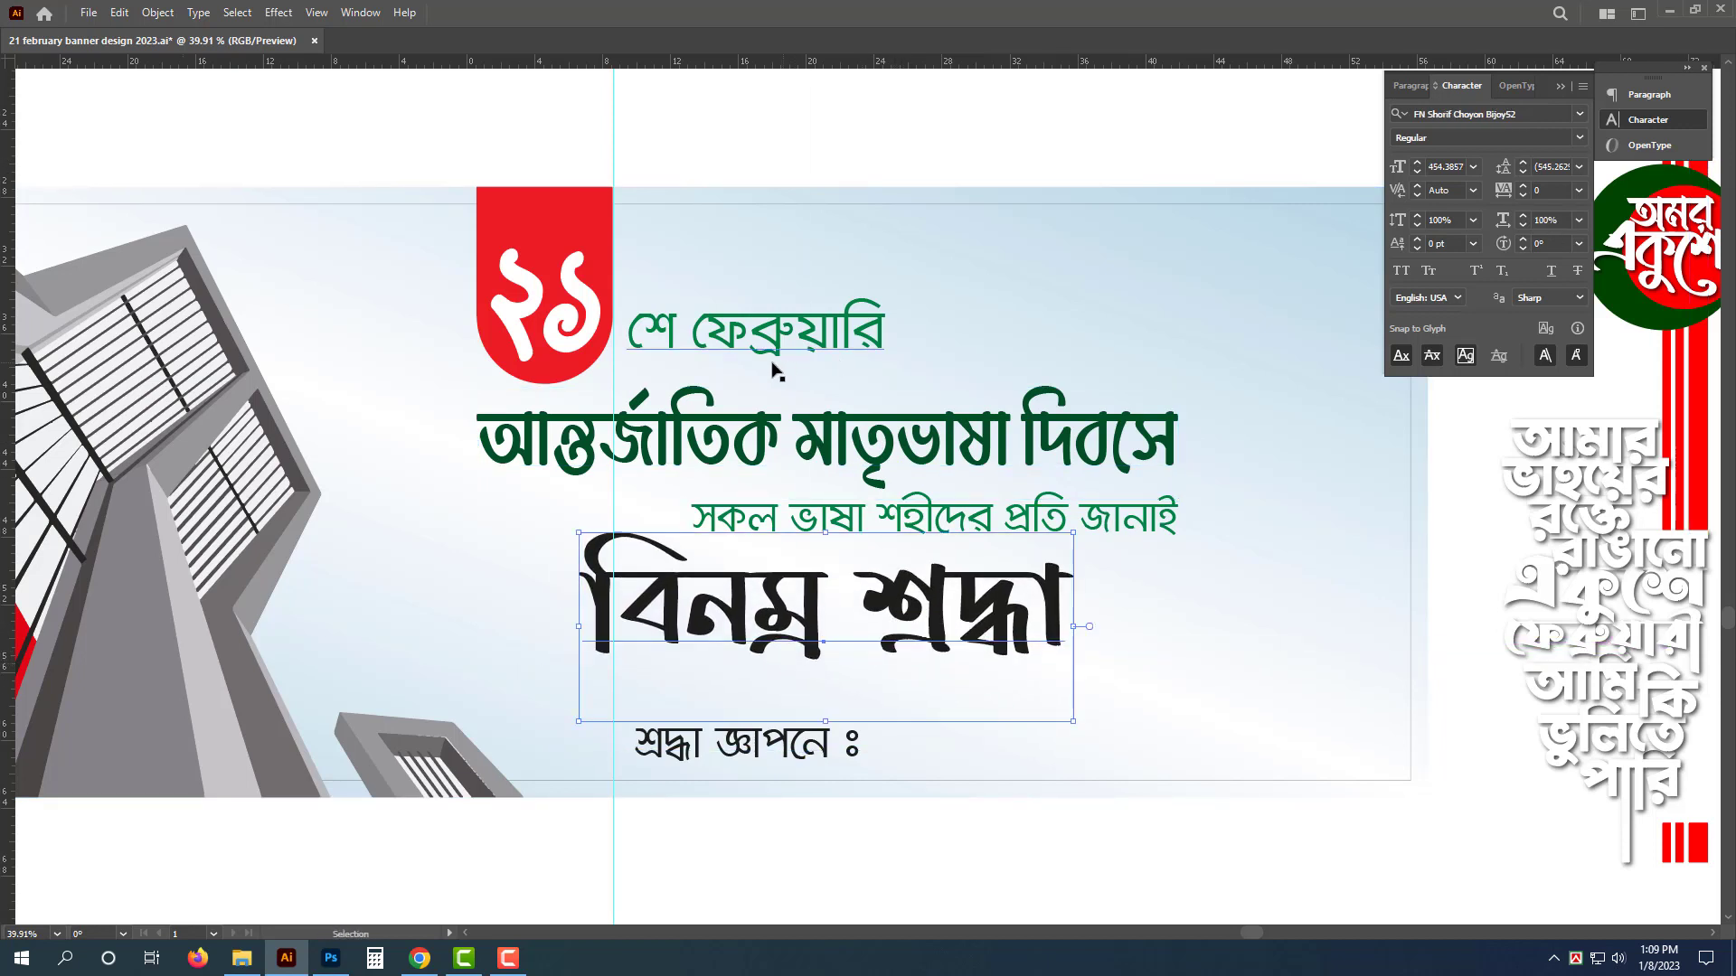
Step: Recolor the বিনম্র শ্রদ্ধা text with the red of the date tab and adjust its position beneath the tribute line
key("i")
left_click(572, 222)
key("v")
left_click(911, 164)
left_click_drag(937, 596, 831, 600)
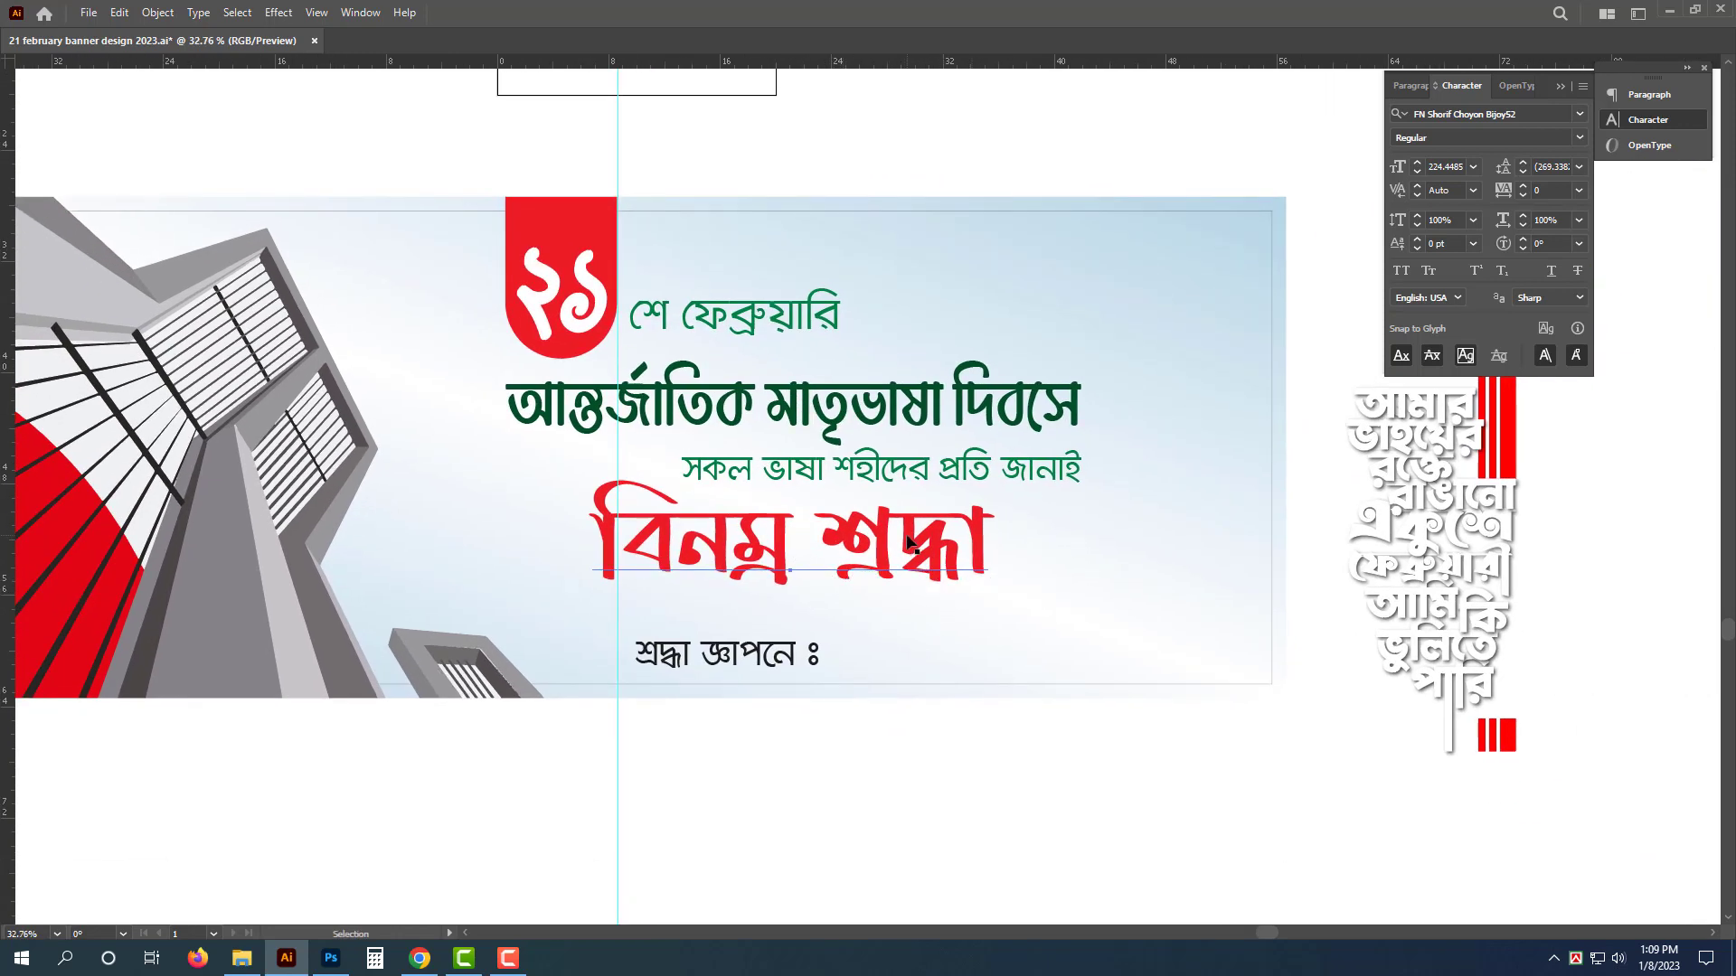
left_click_drag(976, 590, 974, 582)
left_click(1028, 260)
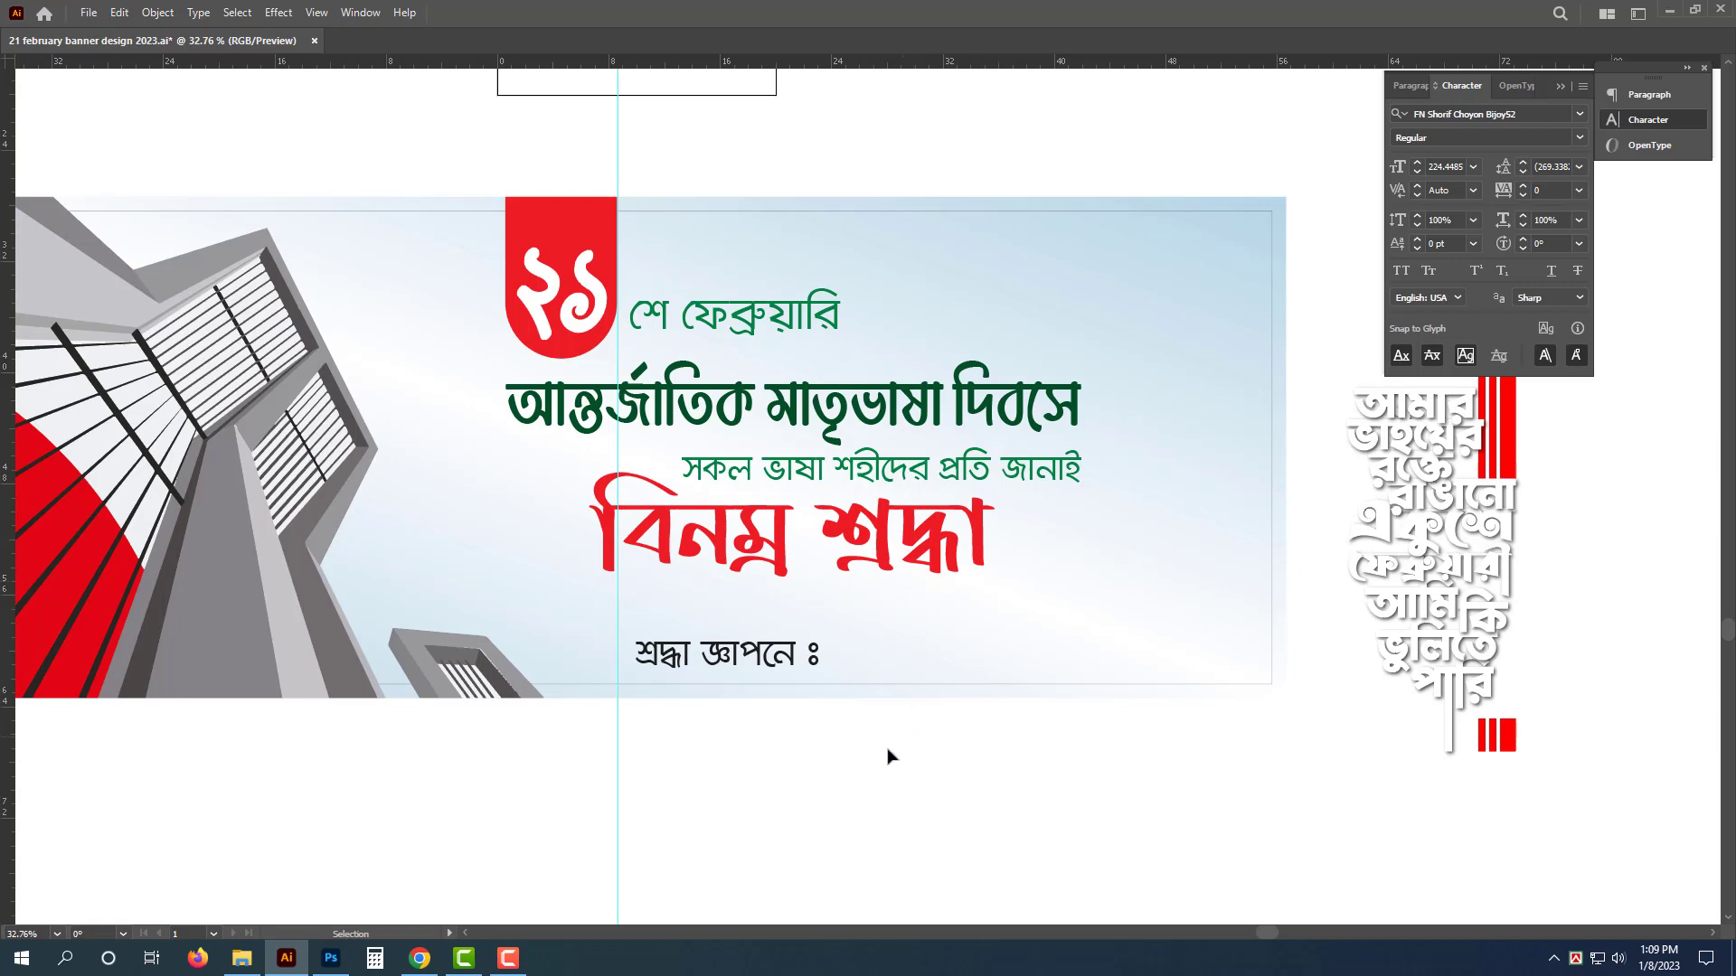
Step: Select the অমর একুশে emblem, verse lettering and red stripes beside the banner and ungroup them
scroll(891, 758, "down", 1)
left_click_drag(918, 744, 787, 737)
left_click_drag(1258, 370, 1263, 378)
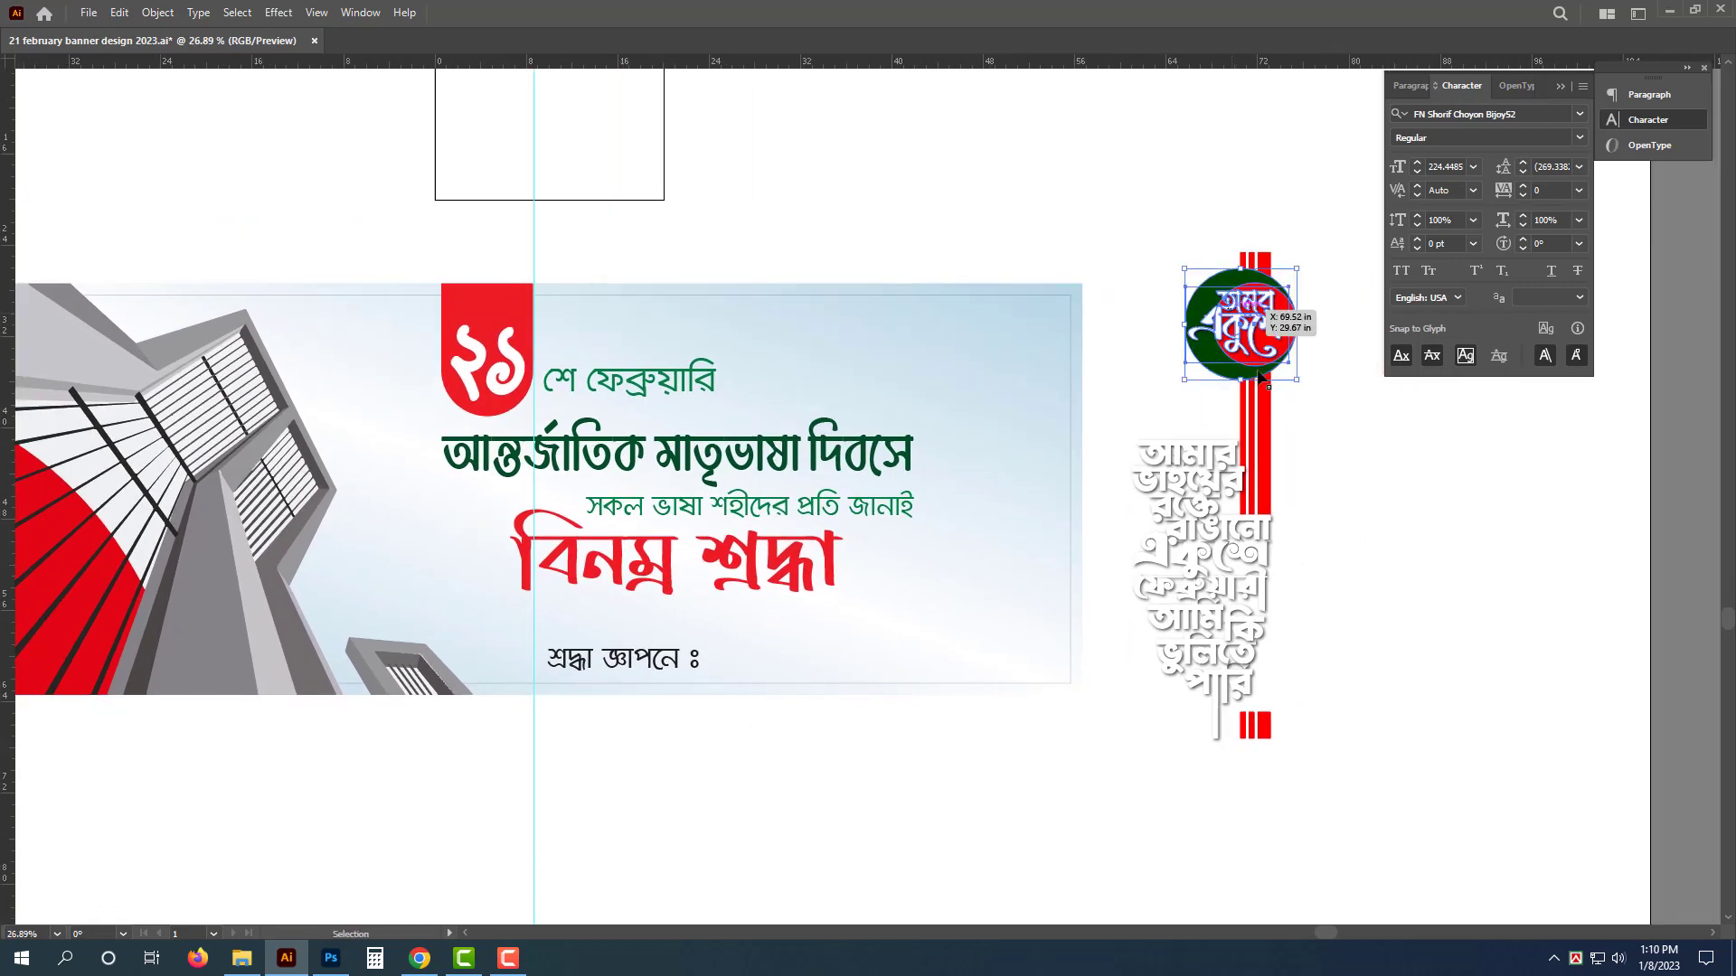
scroll(1234, 184, "right", 3)
left_click_drag(1272, 157, 960, 856)
key("a")
key("v")
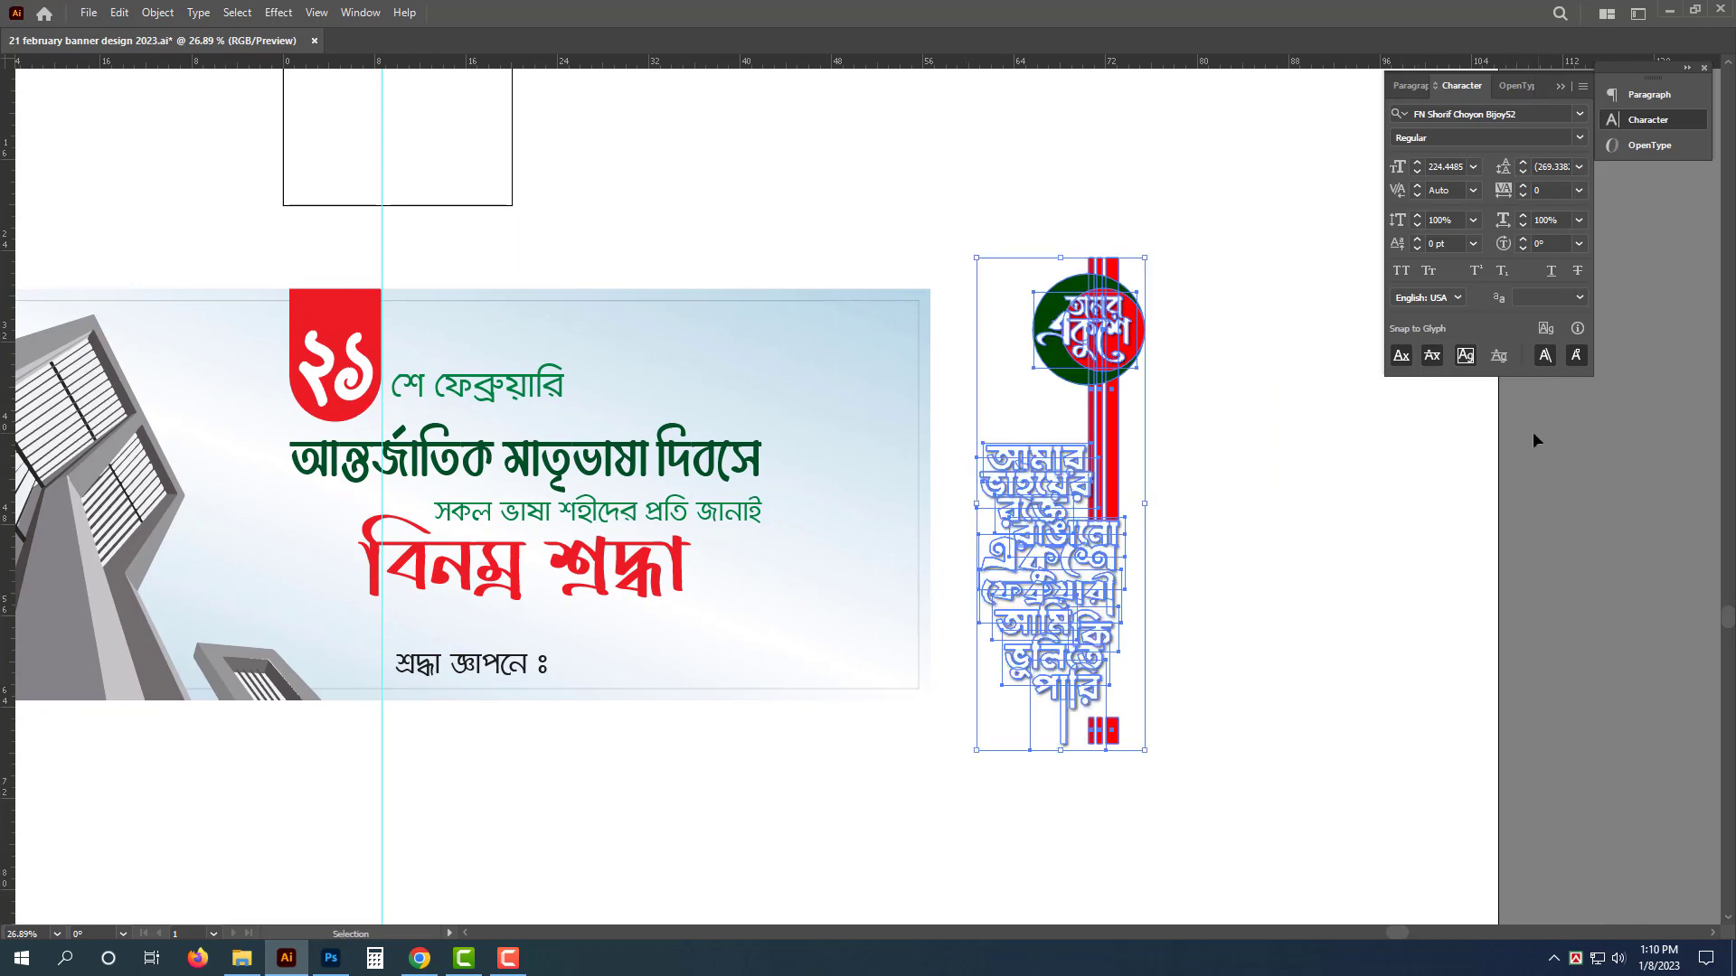
scroll(1166, 787, "up", 1)
right_click(1221, 457)
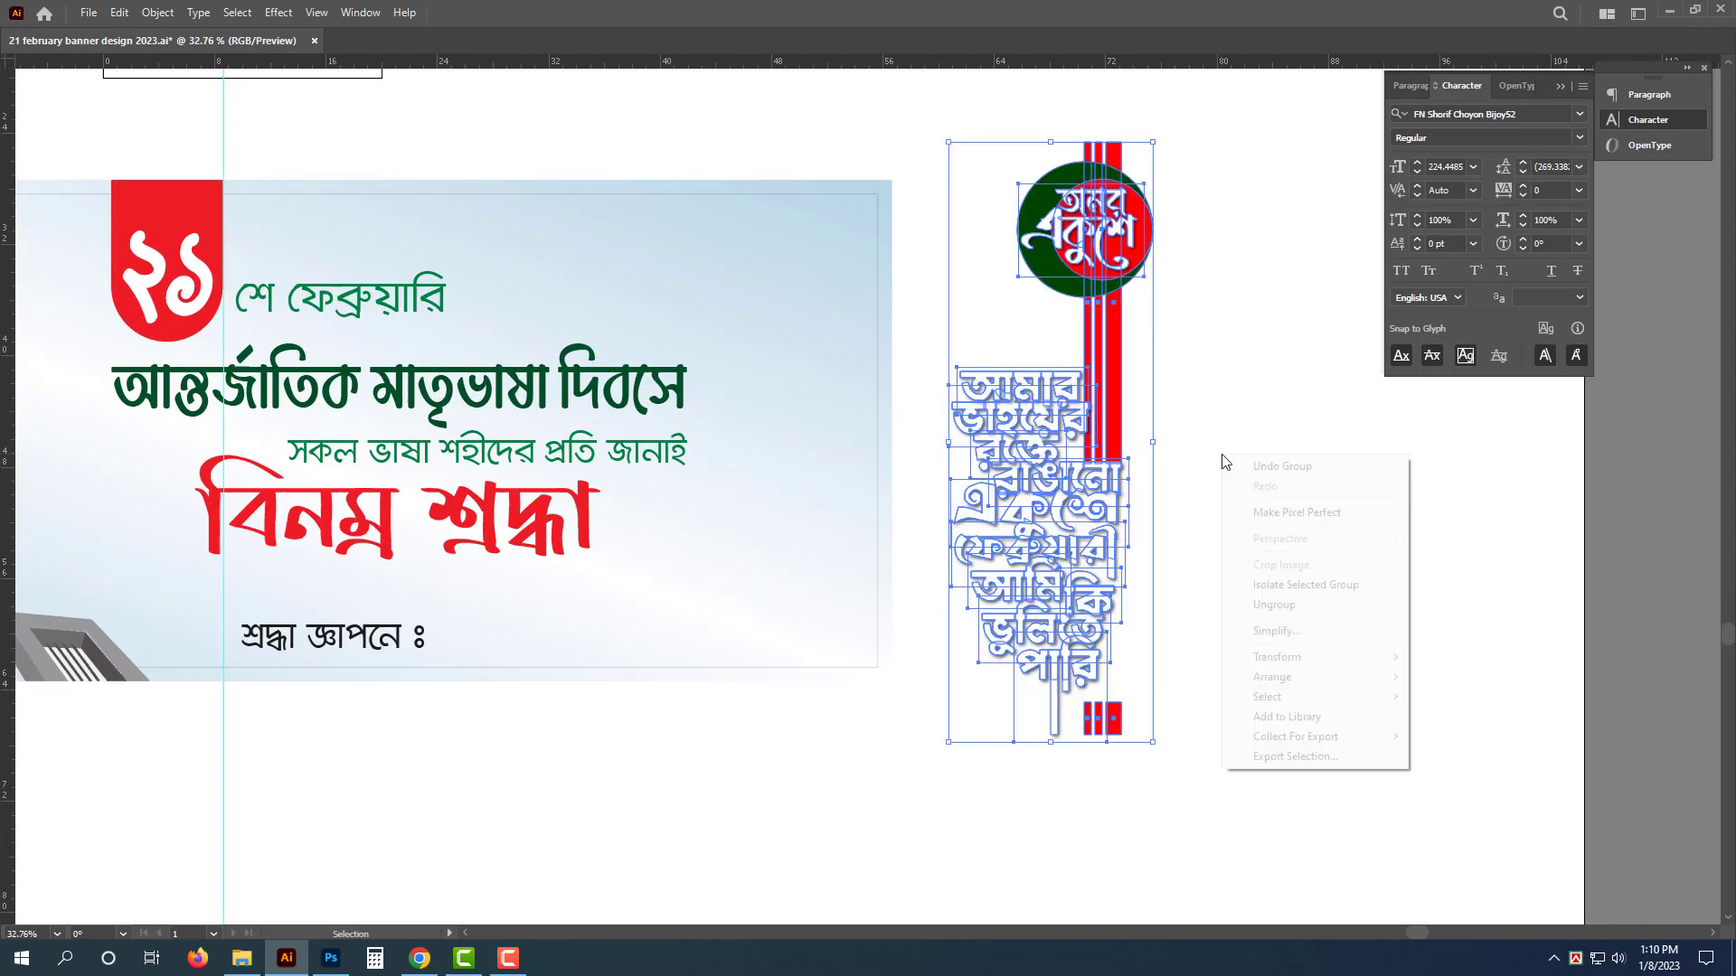
left_click(1302, 600)
Step: Stretch the short red stripes below the verse lettering downward to make them taller
left_click_drag(1076, 737, 1077, 736)
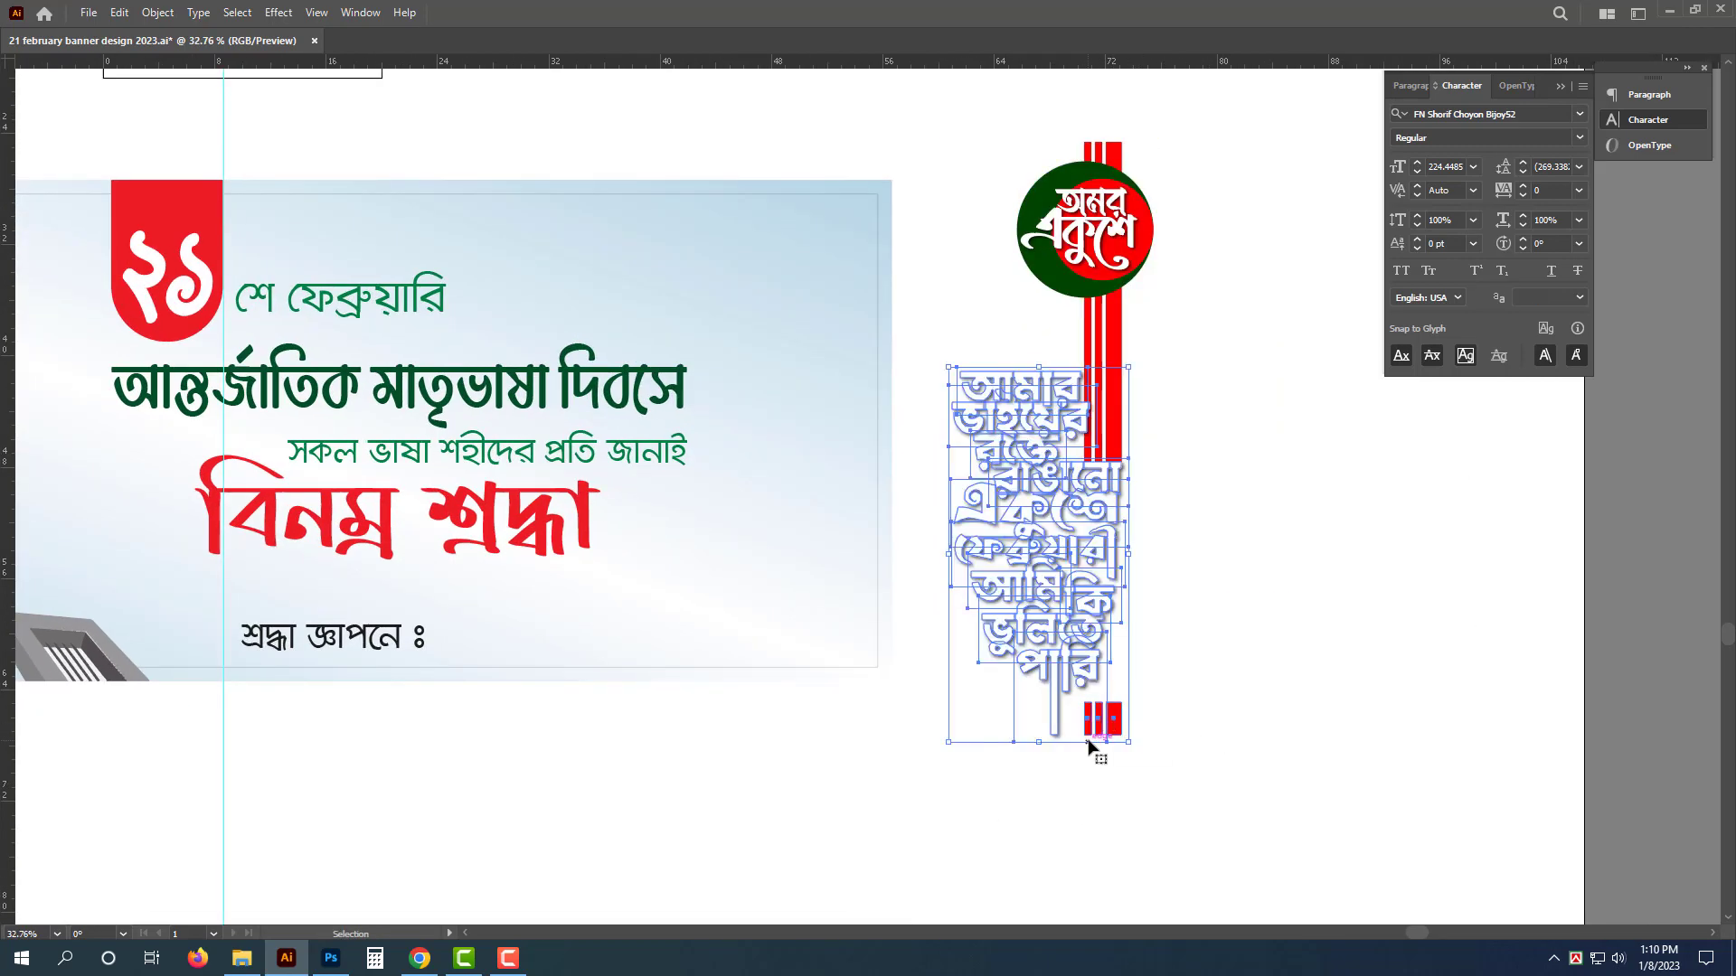
left_click(1096, 749)
scroll(1091, 726, "up", 4)
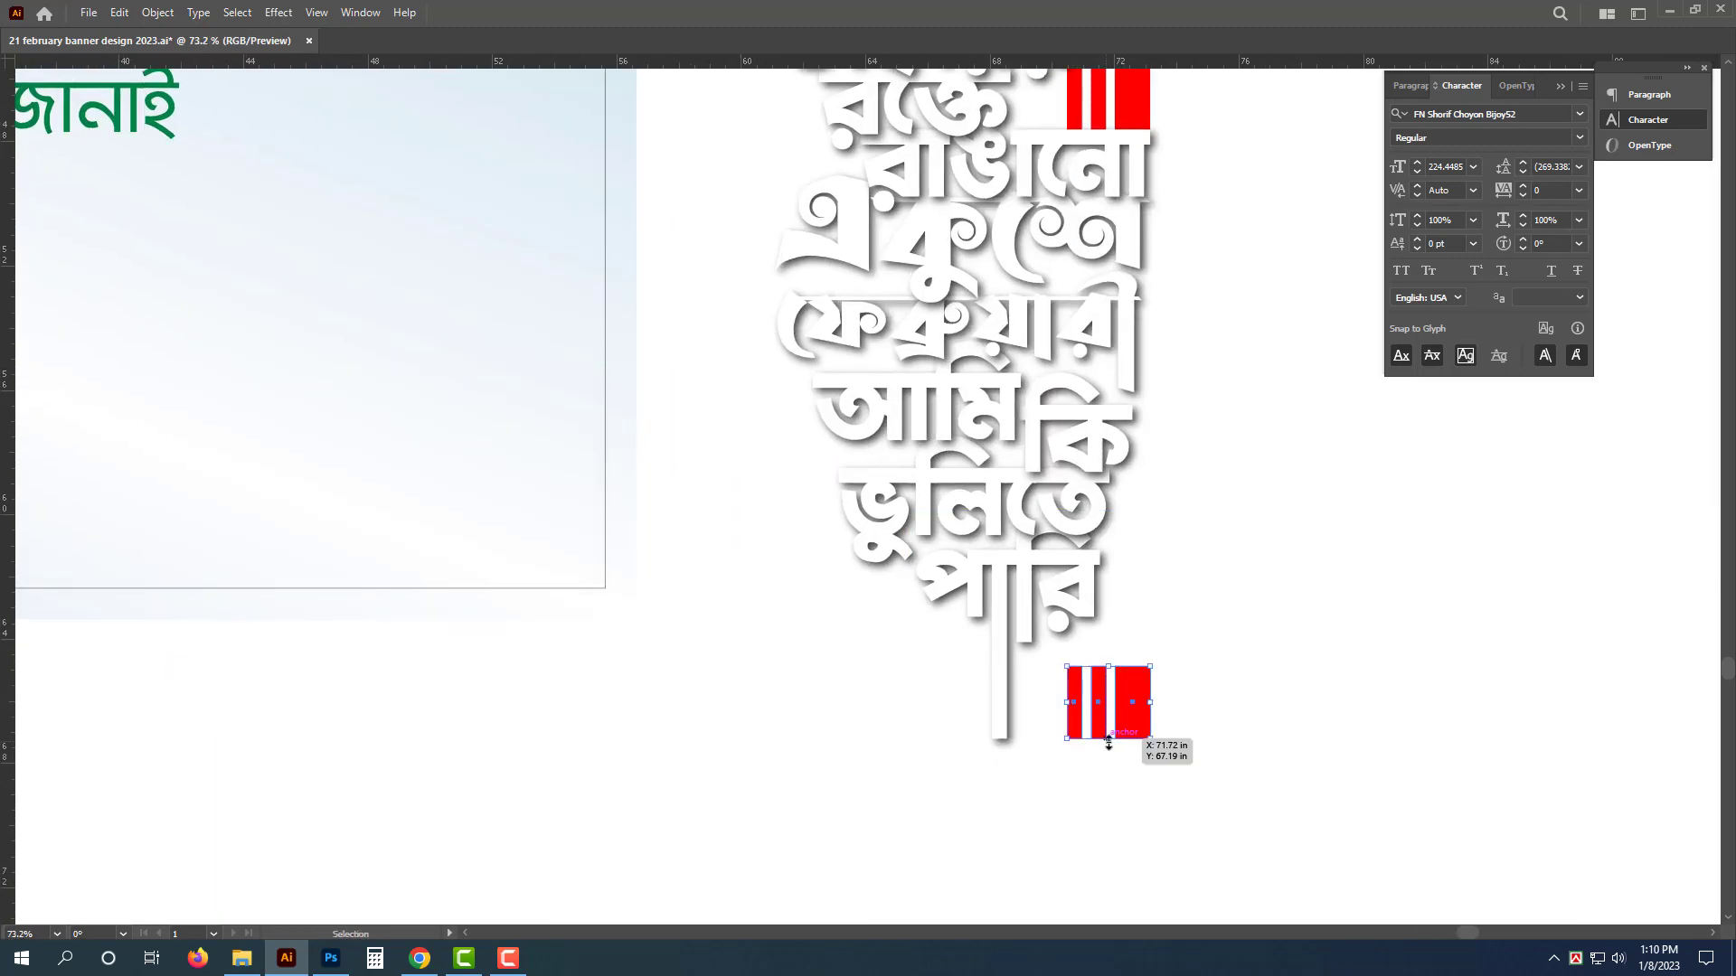
left_click_drag(1109, 738, 1109, 805)
scroll(934, 725, "down", 4)
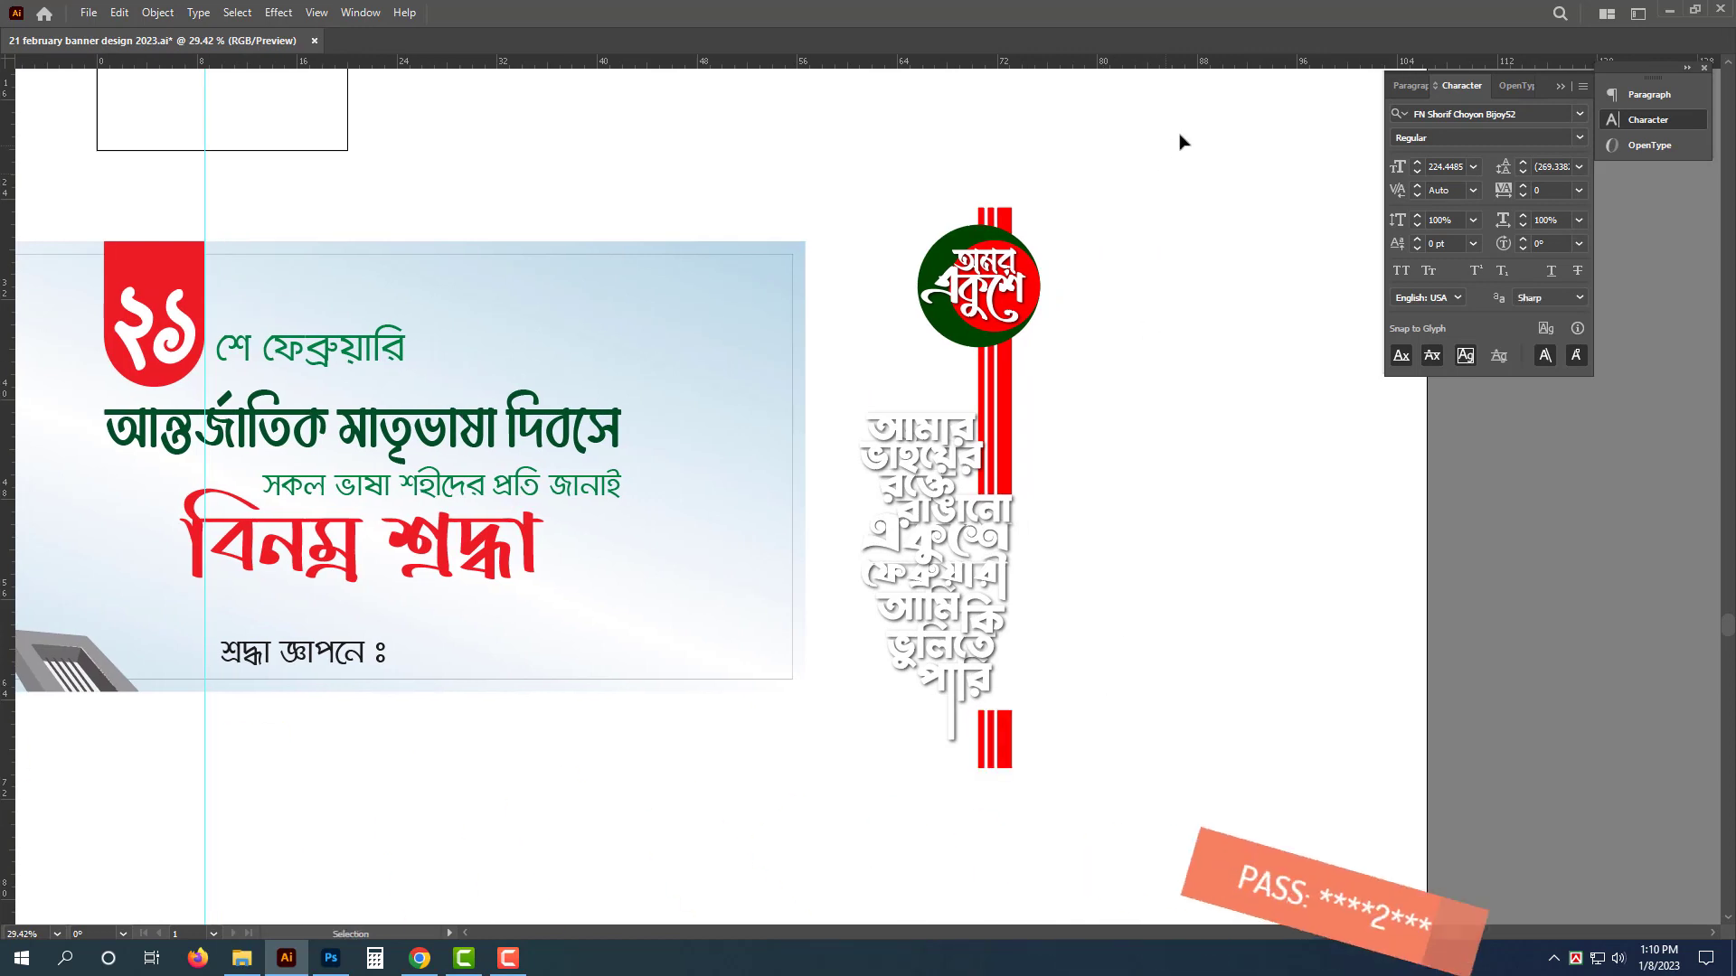
Step: Group the emblem, verse and stripe artwork and scale it proportionally to a height of 36 in
left_click_drag(1182, 139, 839, 861)
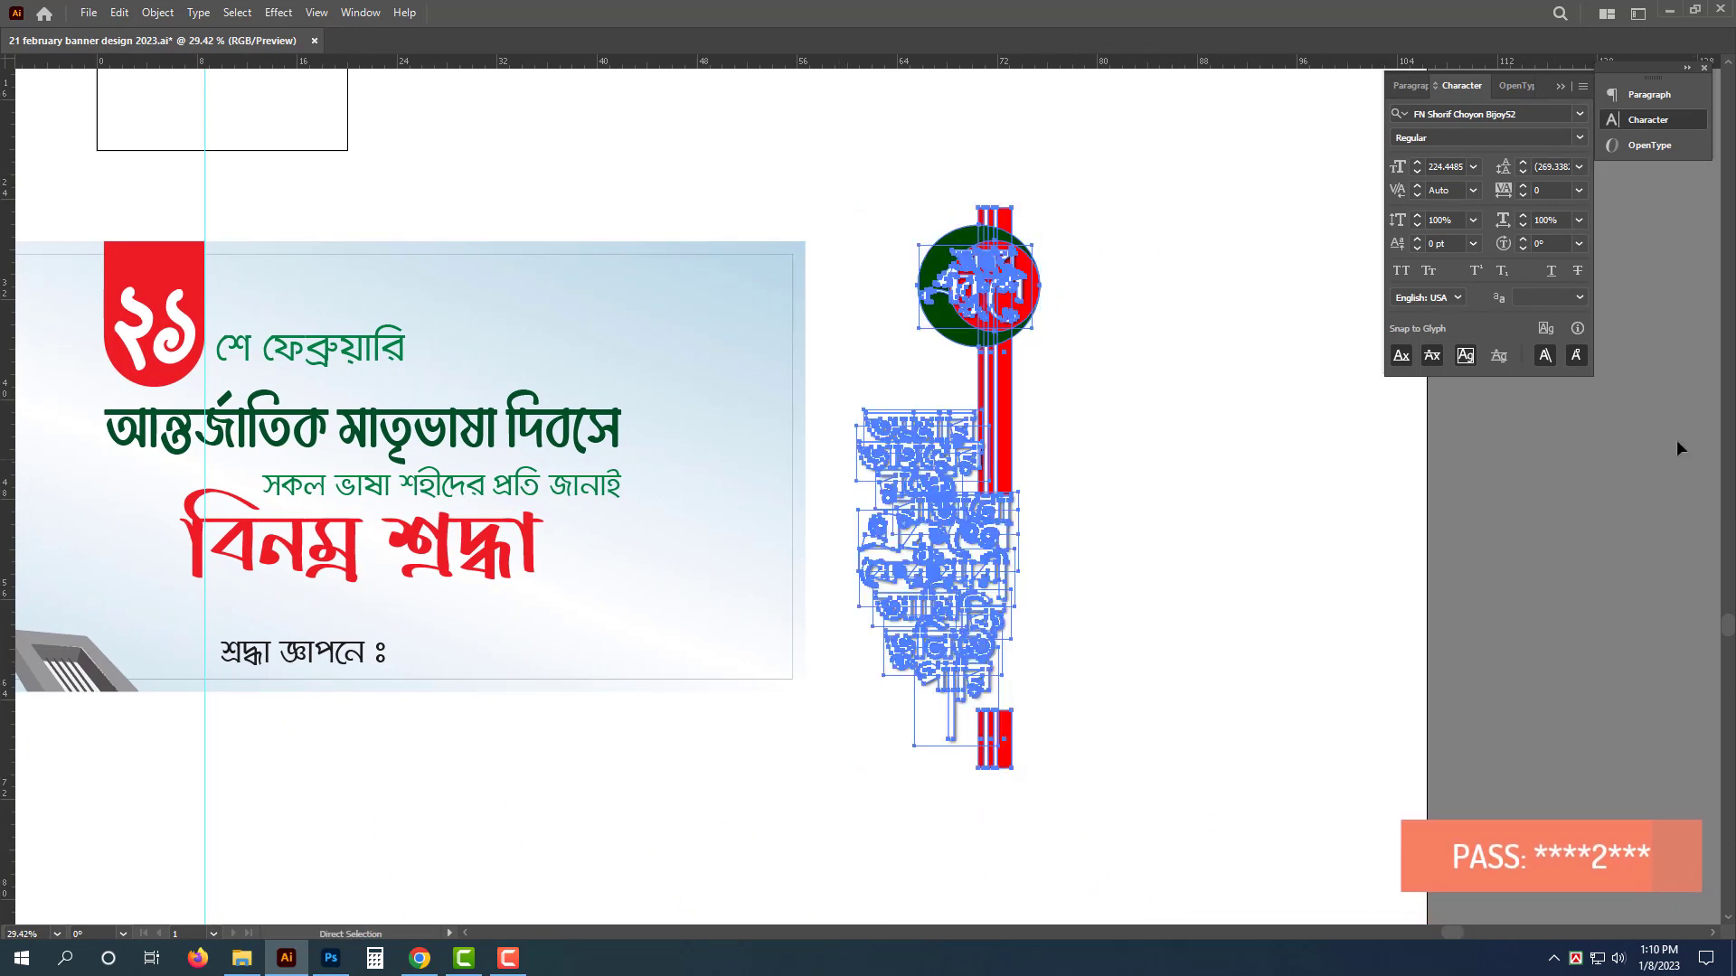
key("v")
key("Tab")
left_click(1651, 597)
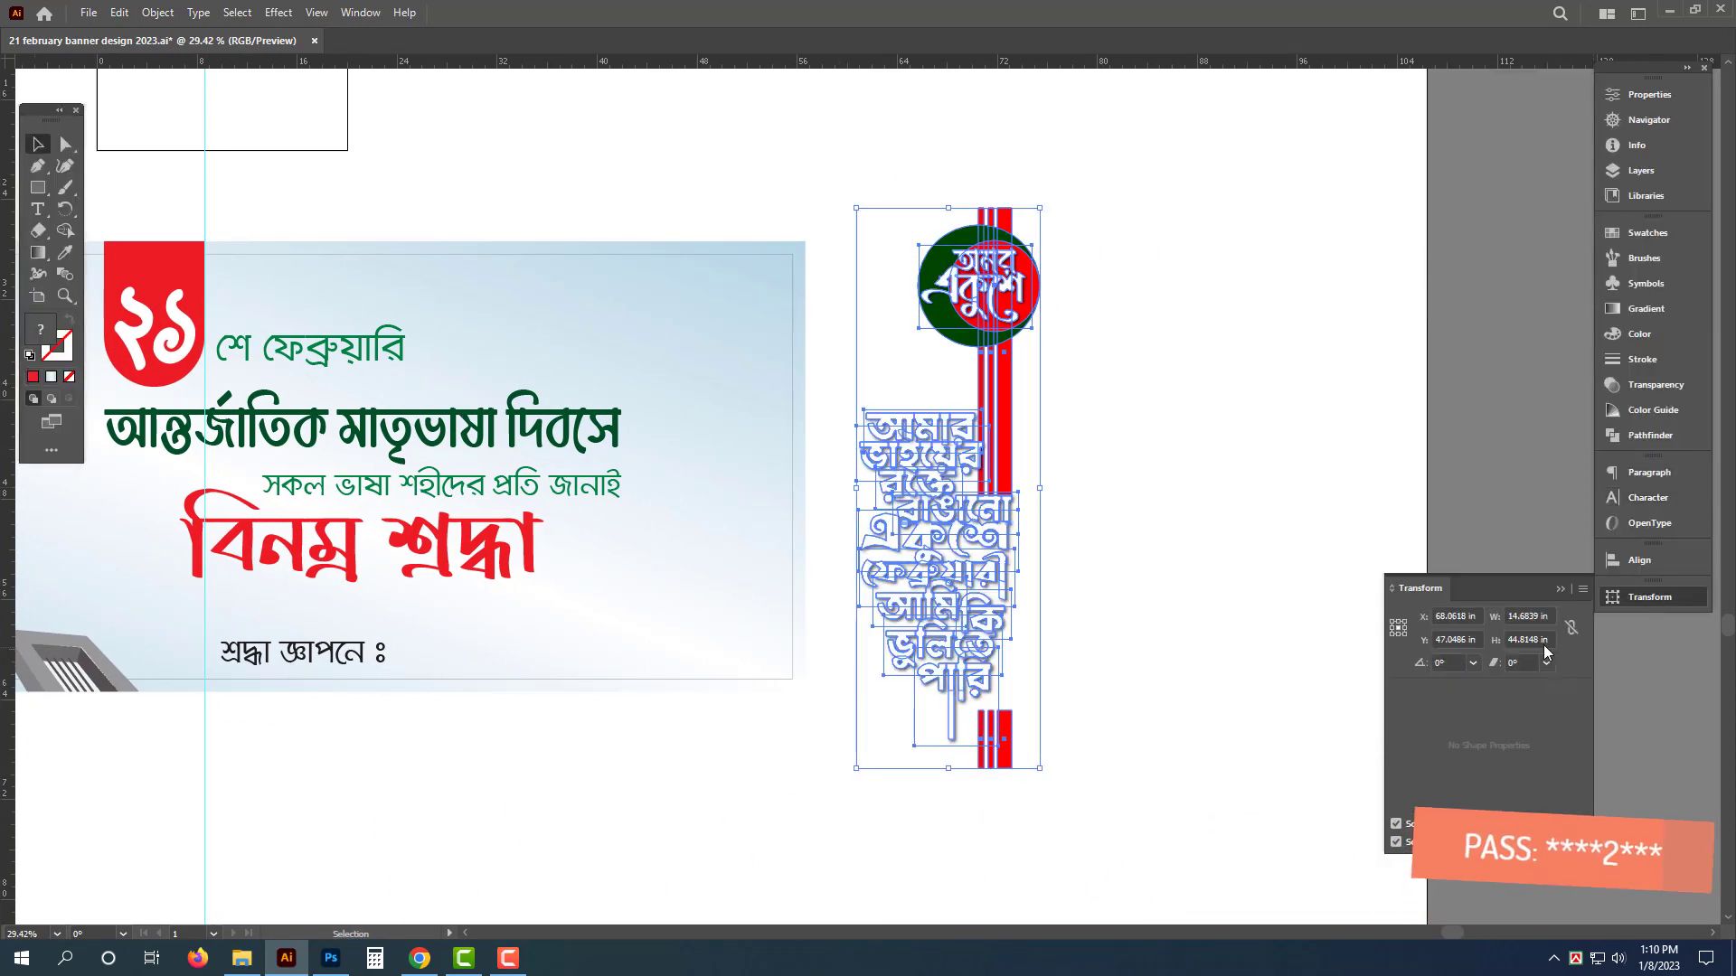
double_click(1528, 639)
type("36")
key("Return")
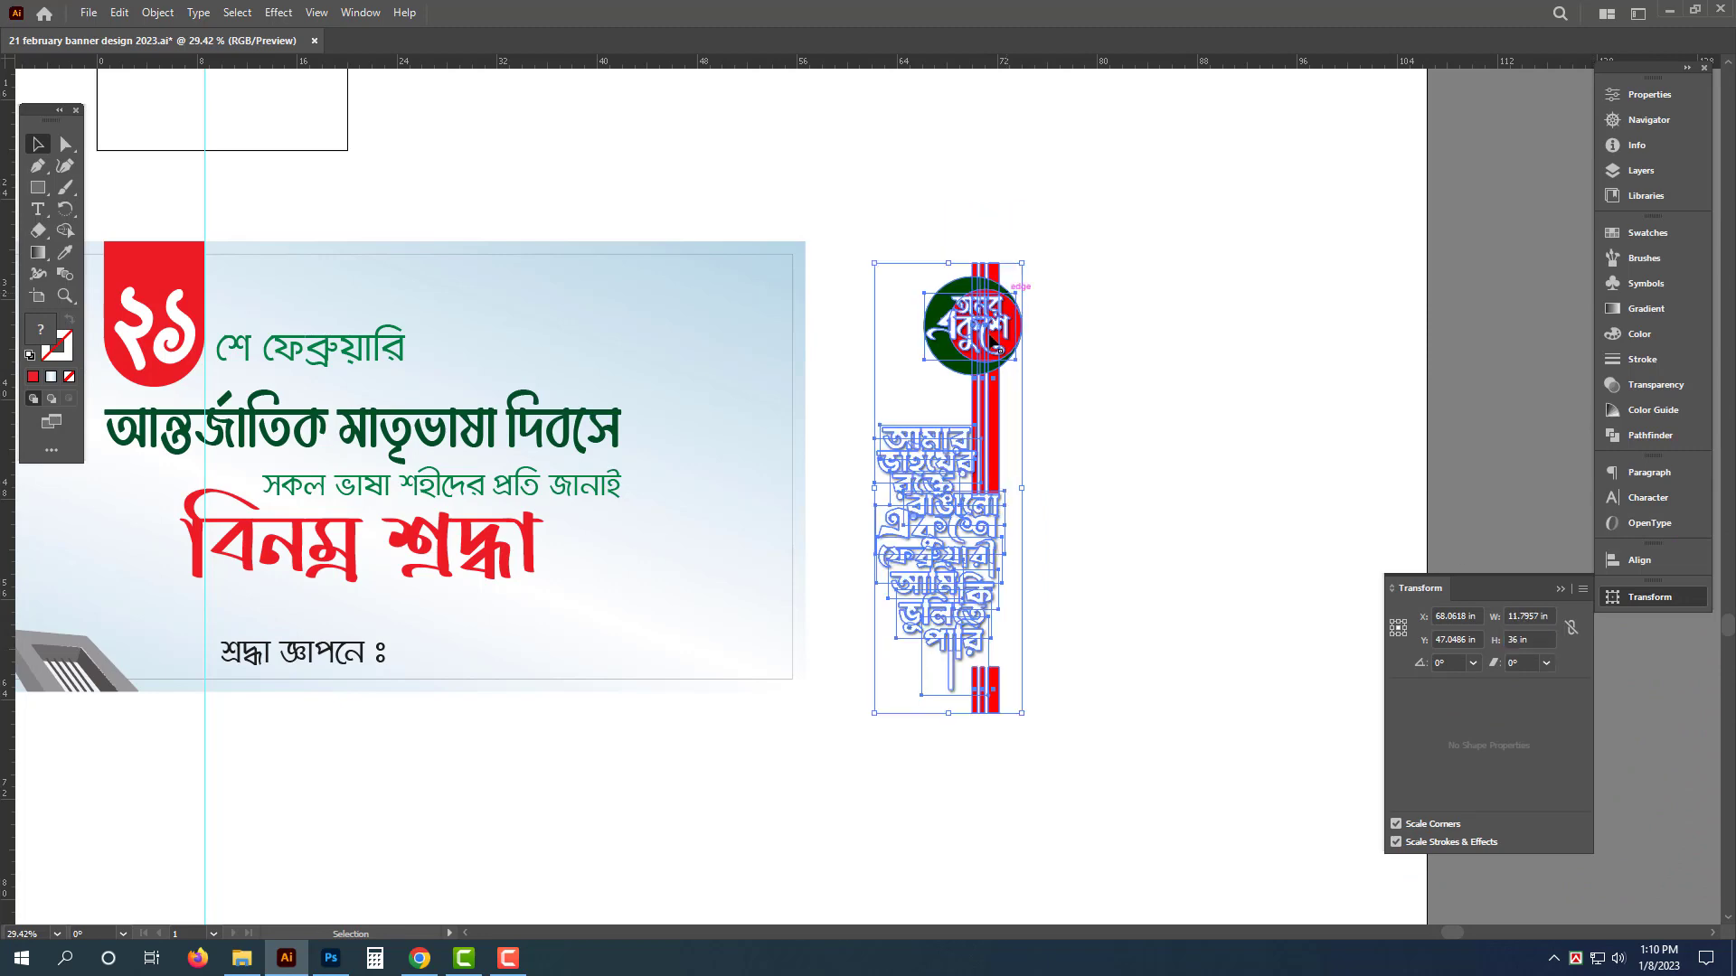
Step: Move the grouped artwork onto the banner and align it with the background's right and top edges
left_click_drag(949, 379, 644, 474)
left_click(728, 280, "shift")
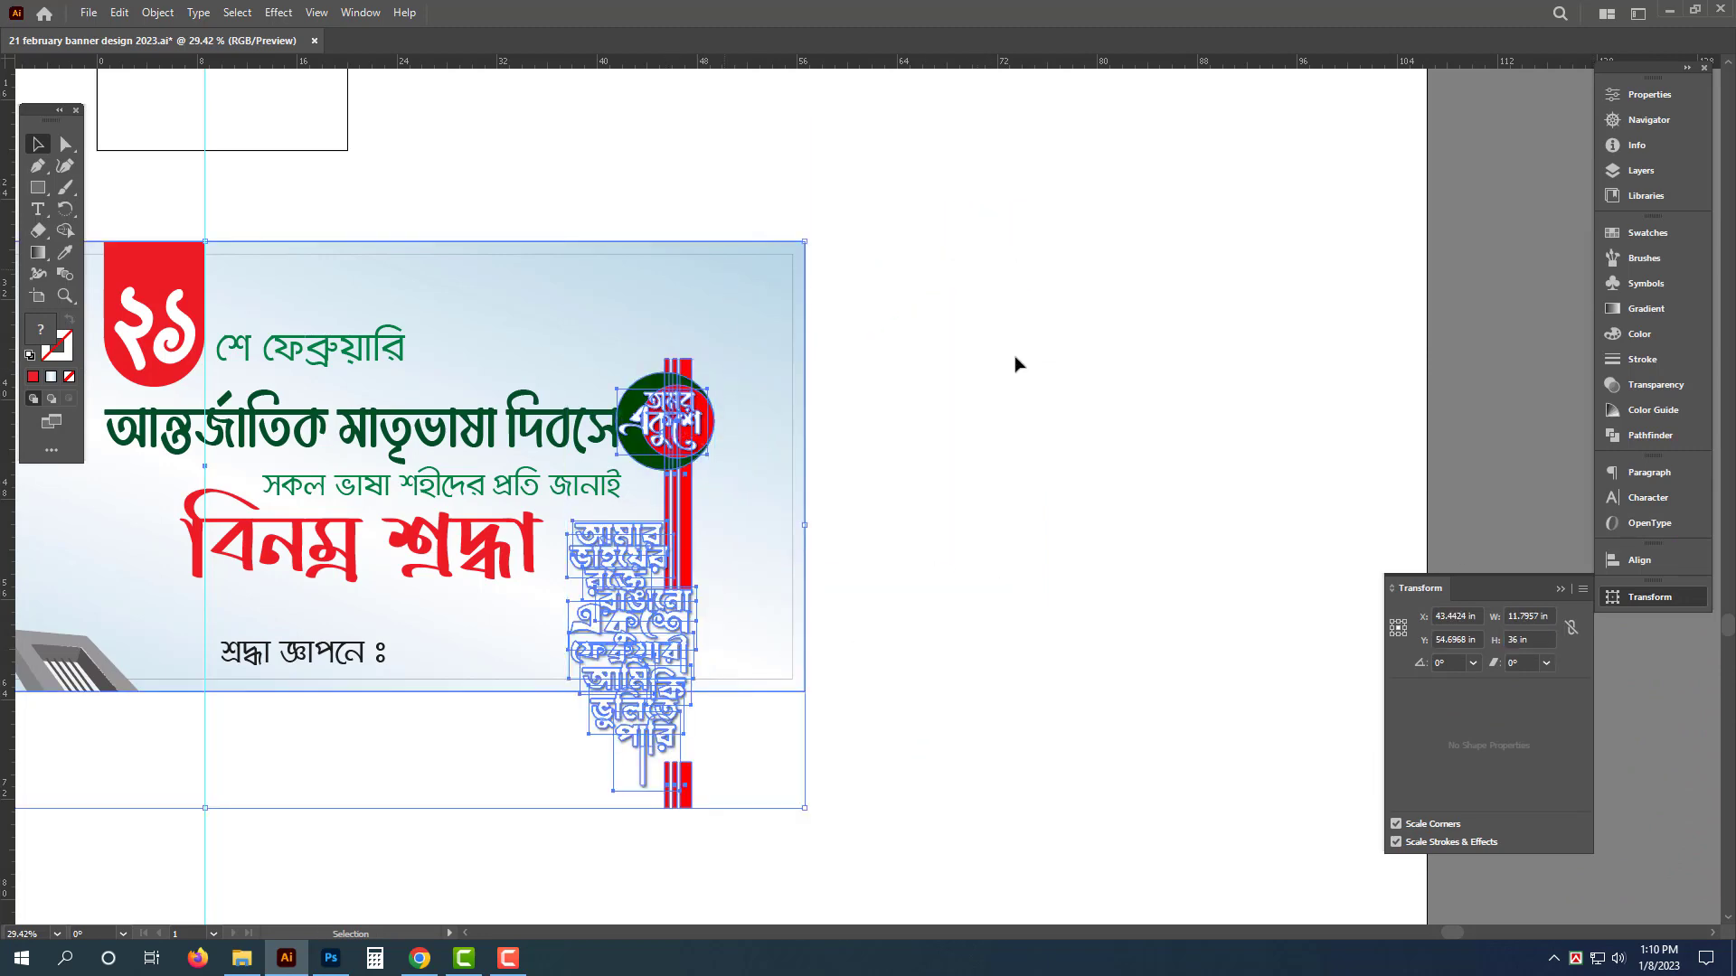
left_click(1627, 561)
left_click(1459, 600)
left_click(1510, 600)
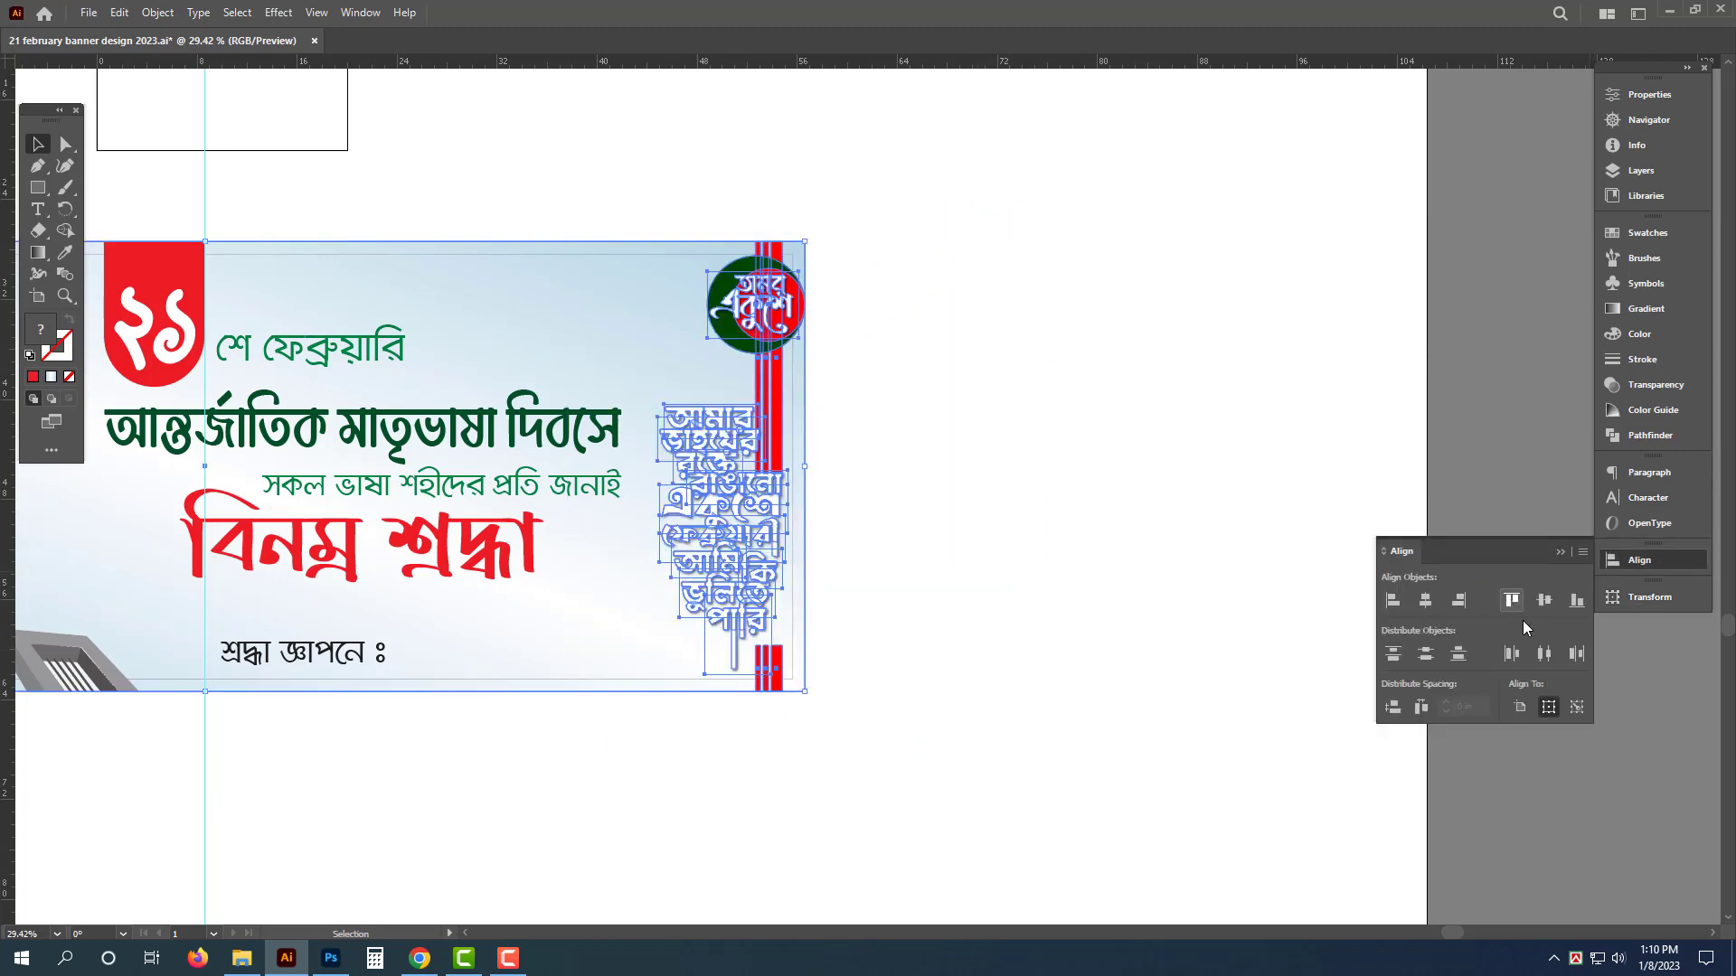
Step: Shift the grouped artwork about 0.99 in left so the emblem's edge meets the banner's inner margin line
left_click(988, 348)
left_click_drag(989, 348, 1415, 398)
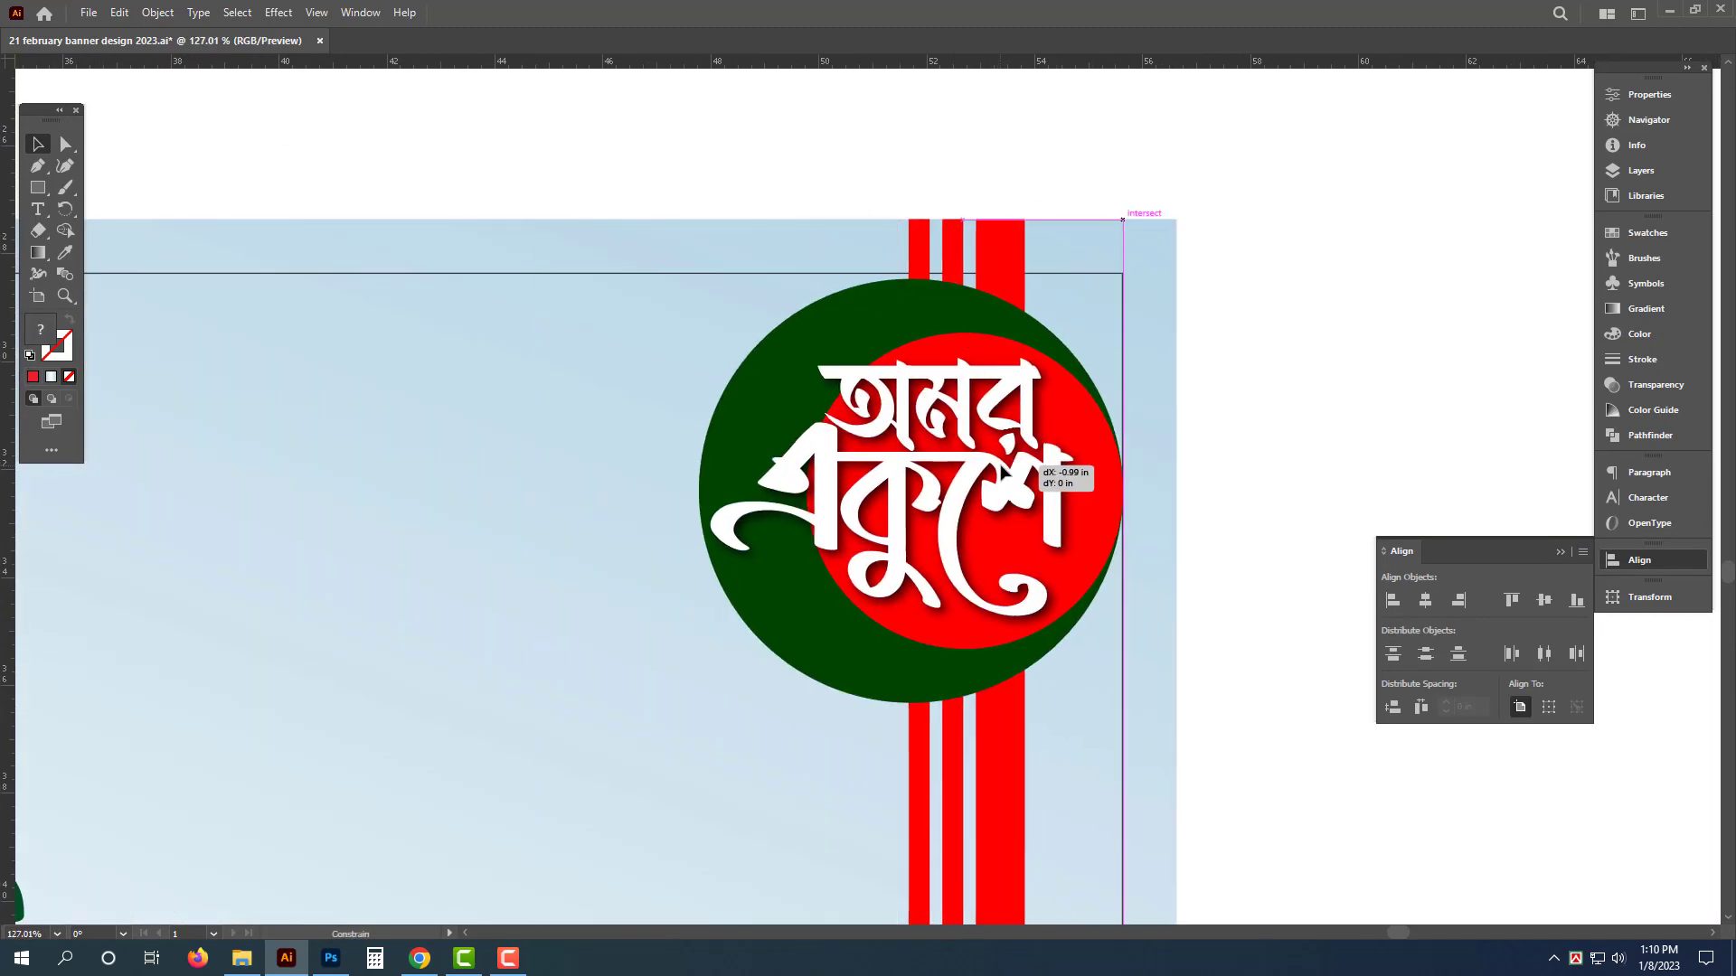
left_click(1415, 387)
scroll(1357, 388, "down", 6)
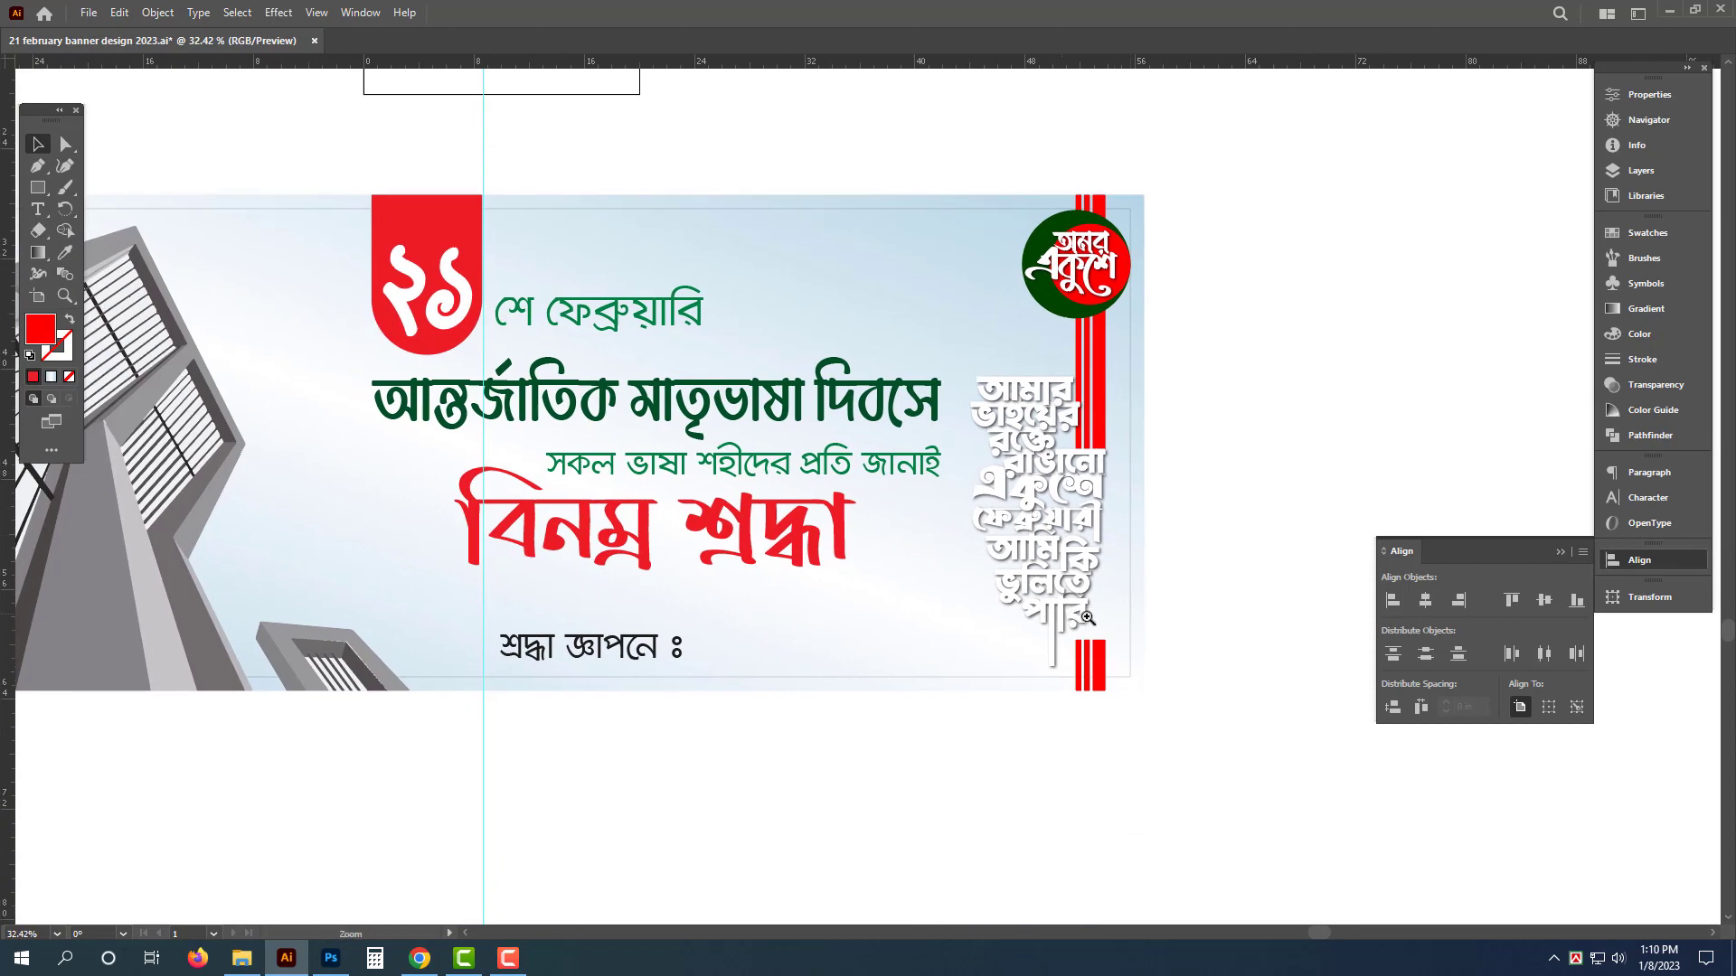
Step: Ungroup the side artwork and lock the banner background together with the emblem and upper red stripes
left_click(1070, 456)
right_click(1243, 283)
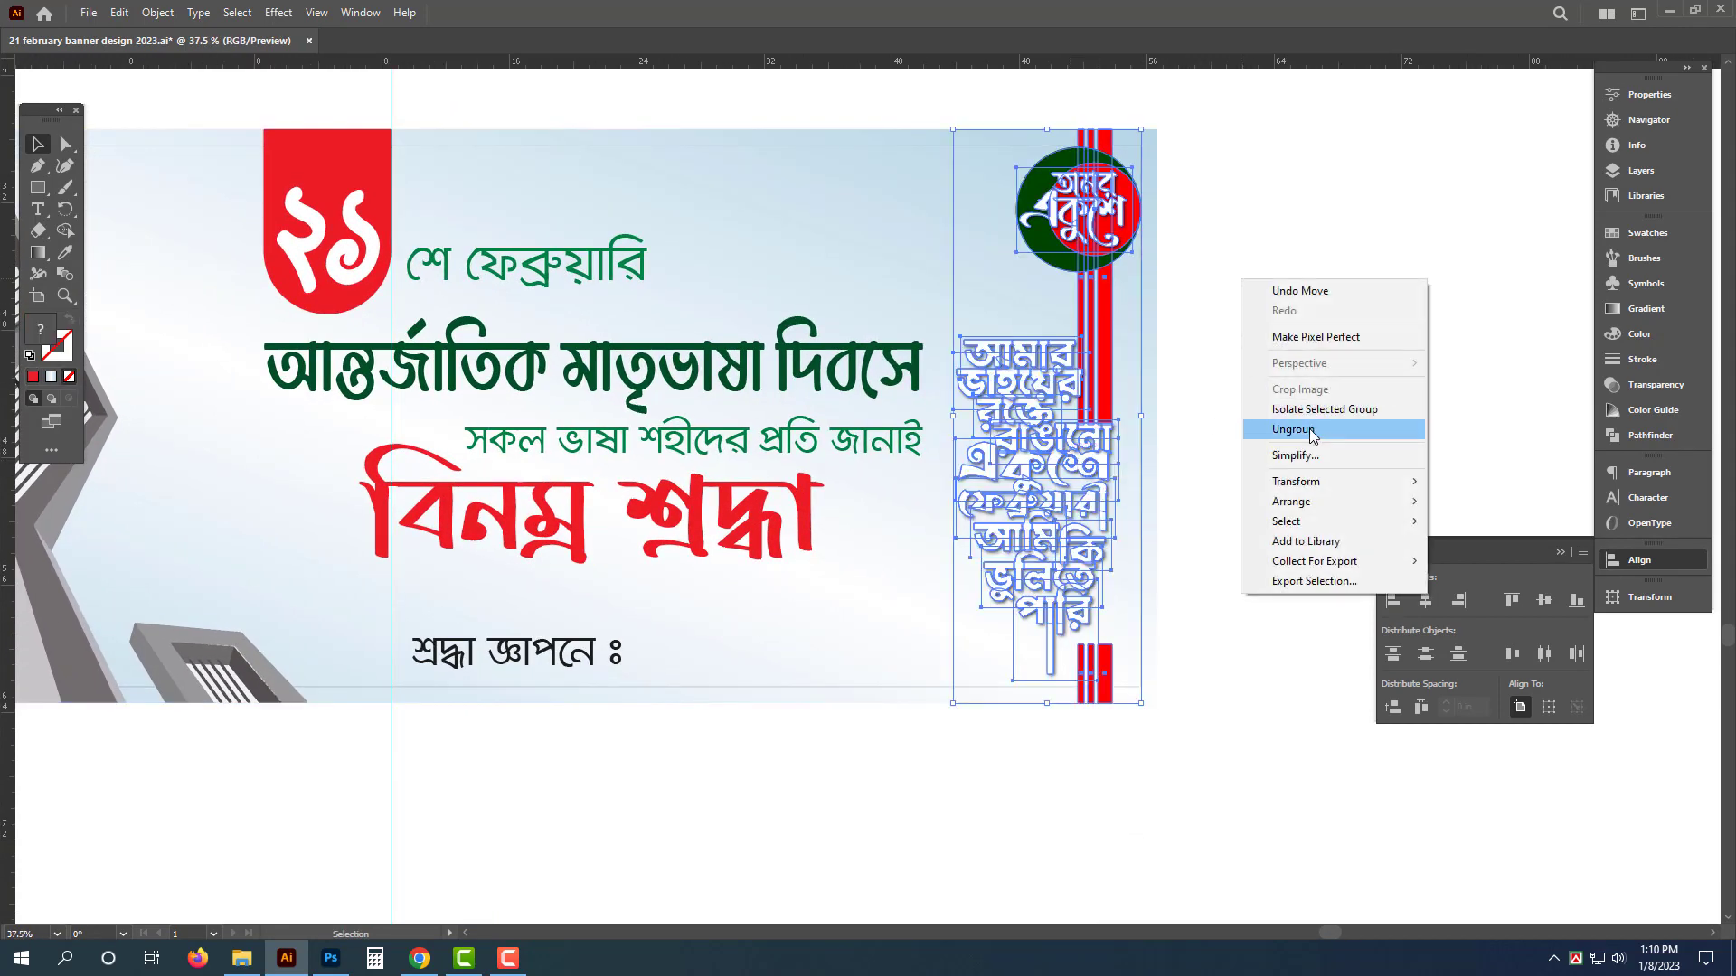
left_click(1293, 430)
left_click(1063, 508)
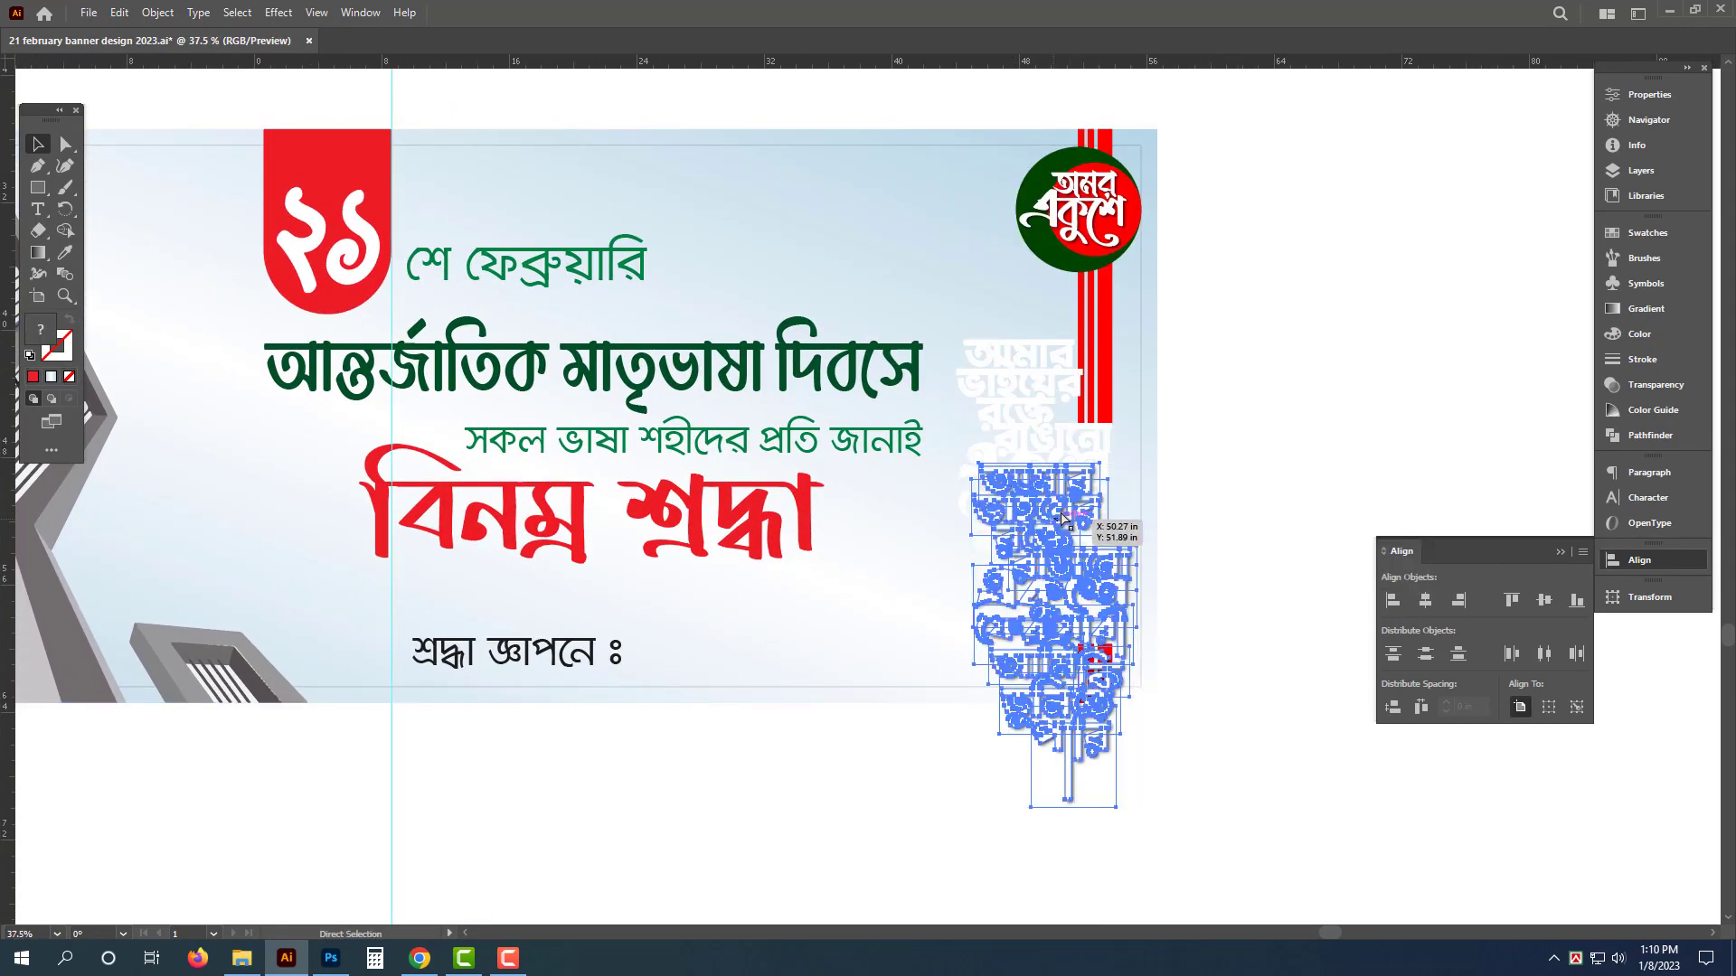
left_click_drag(1257, 186, 1062, 317)
key("ctrl+2")
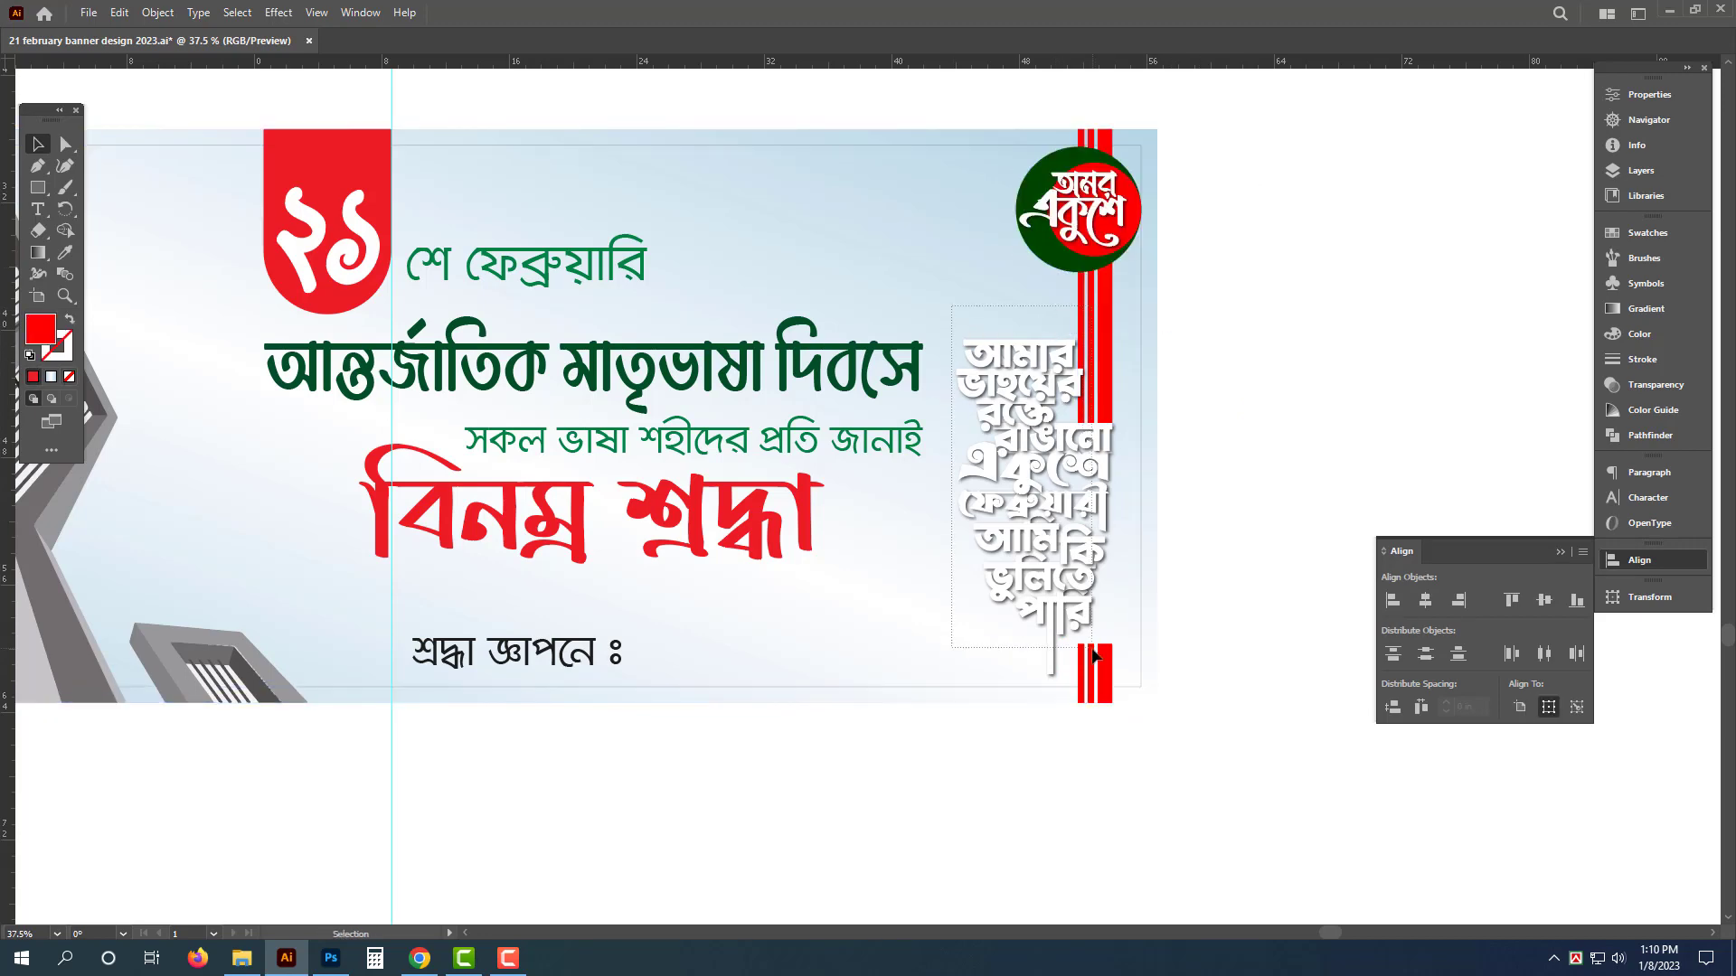
Step: Set the opacity of the white verse lettering to 30% and unlock the locked artwork
left_click_drag(1093, 656, 1150, 617)
scroll(1193, 492, "up", 2)
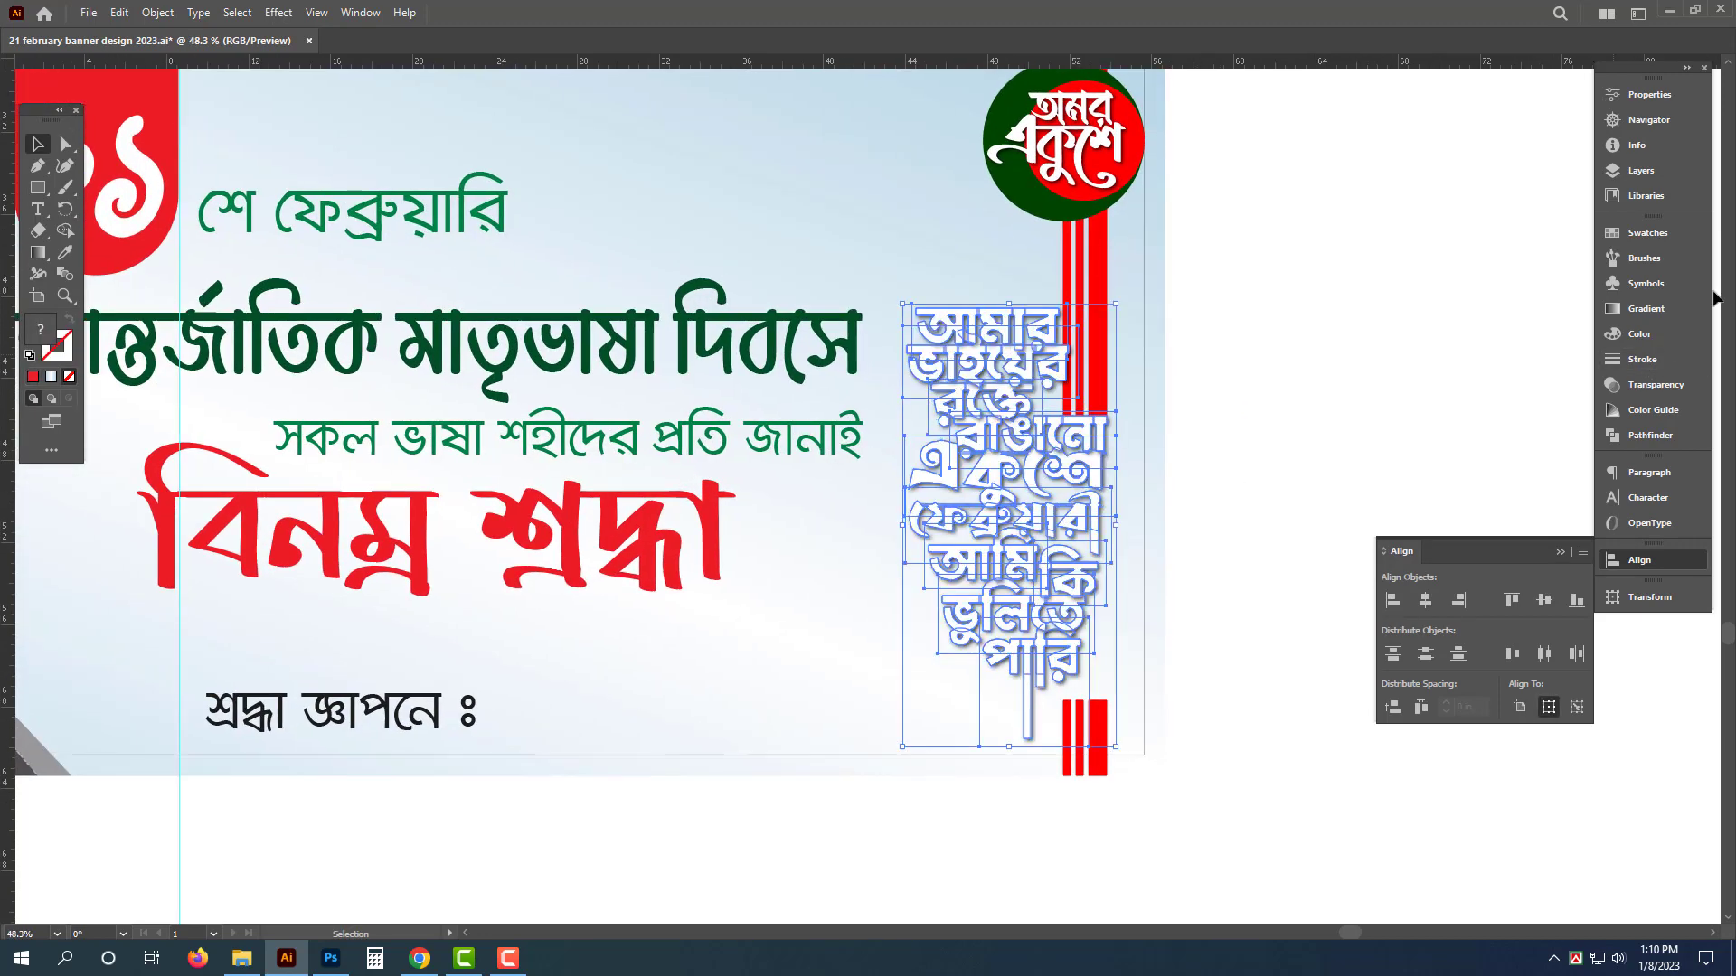
left_click(1655, 384)
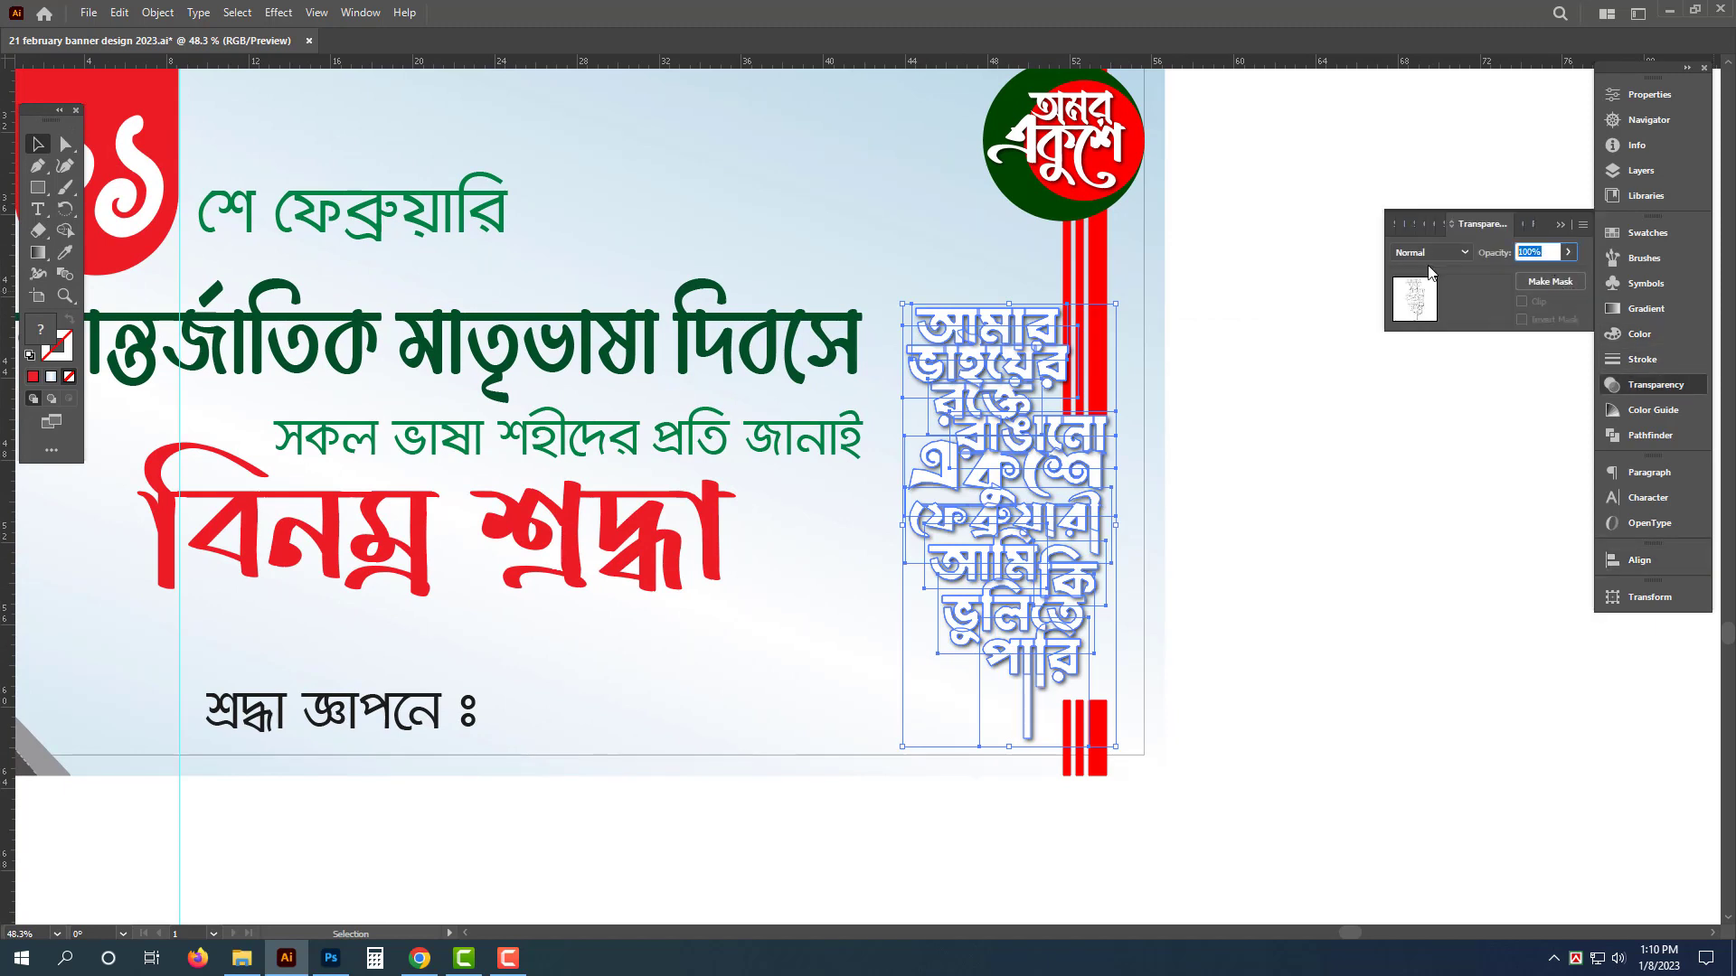
type("30")
key("Return")
left_click(1165, 582)
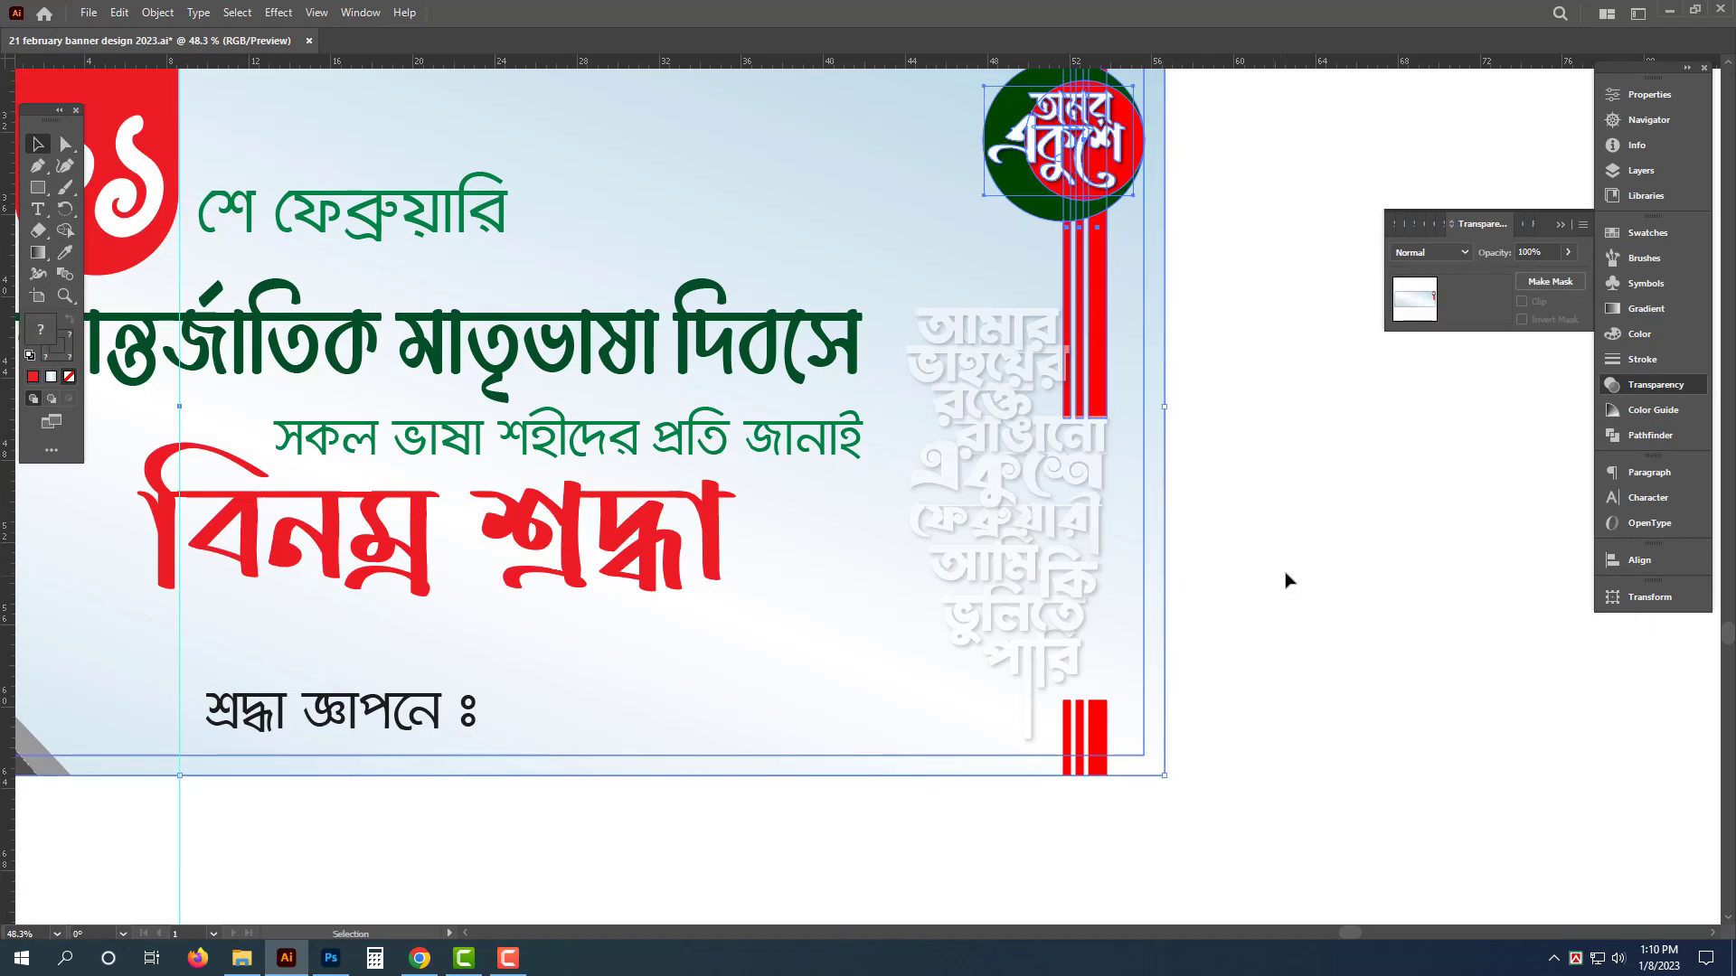
Step: Shift the faded verse lettering slightly left relative to the red stripes
key("z")
left_click_drag(1311, 532, 1234, 254)
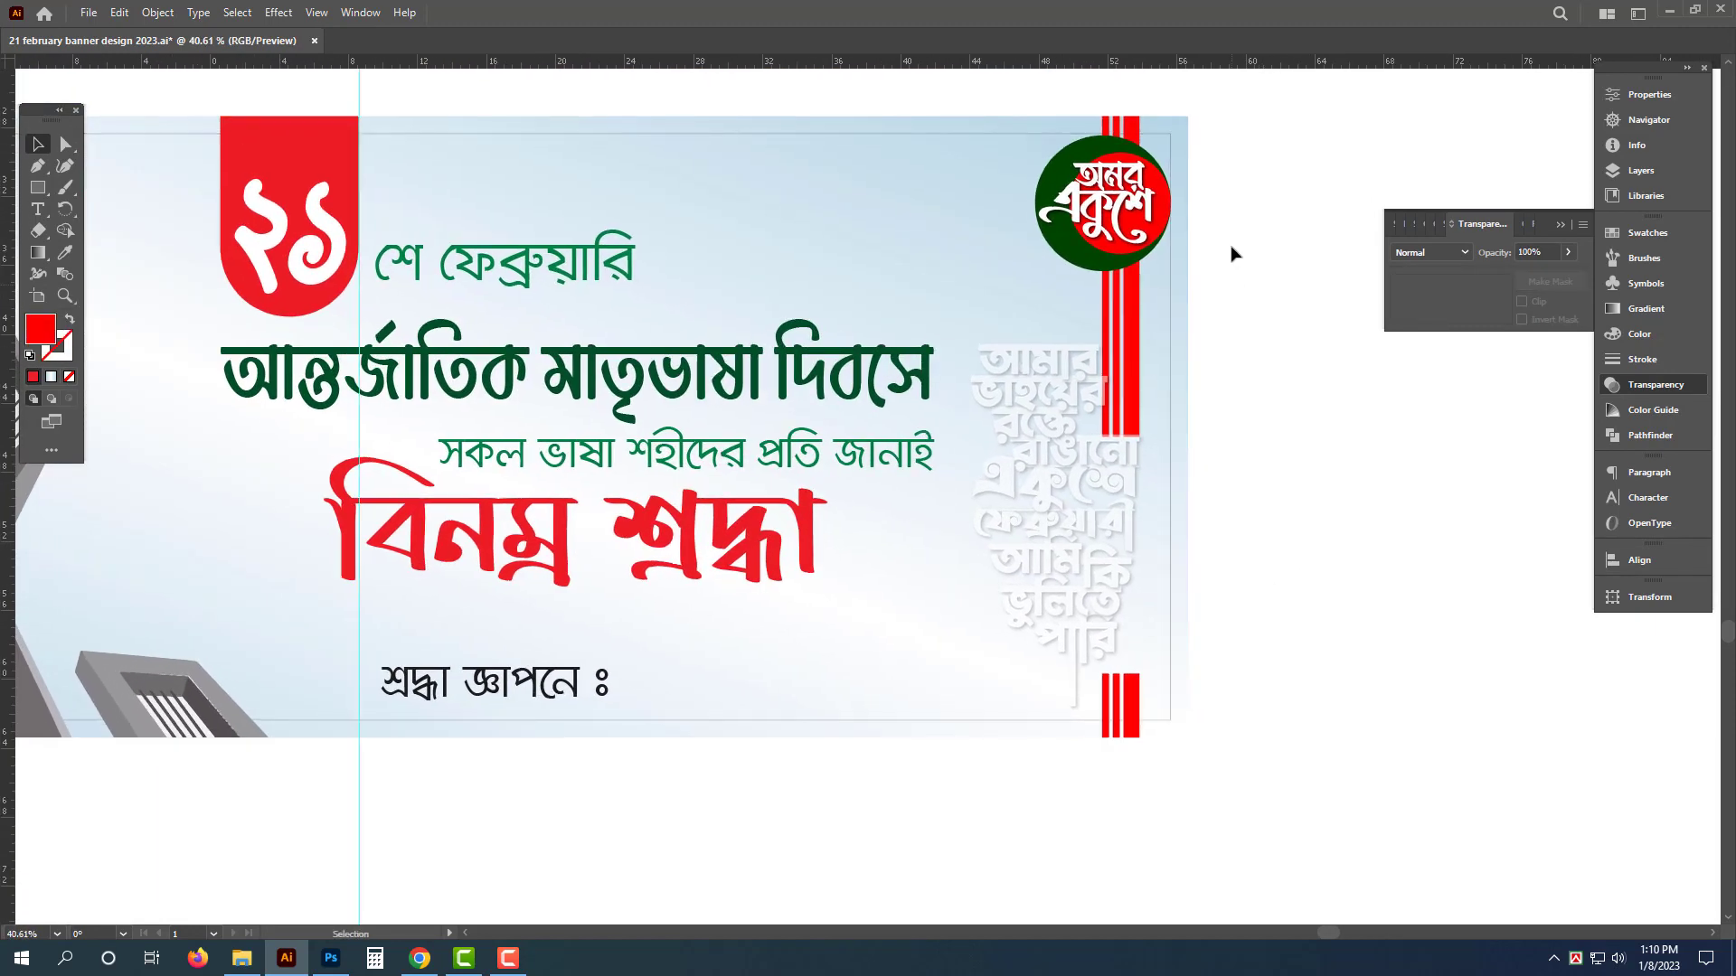
left_click(1016, 258)
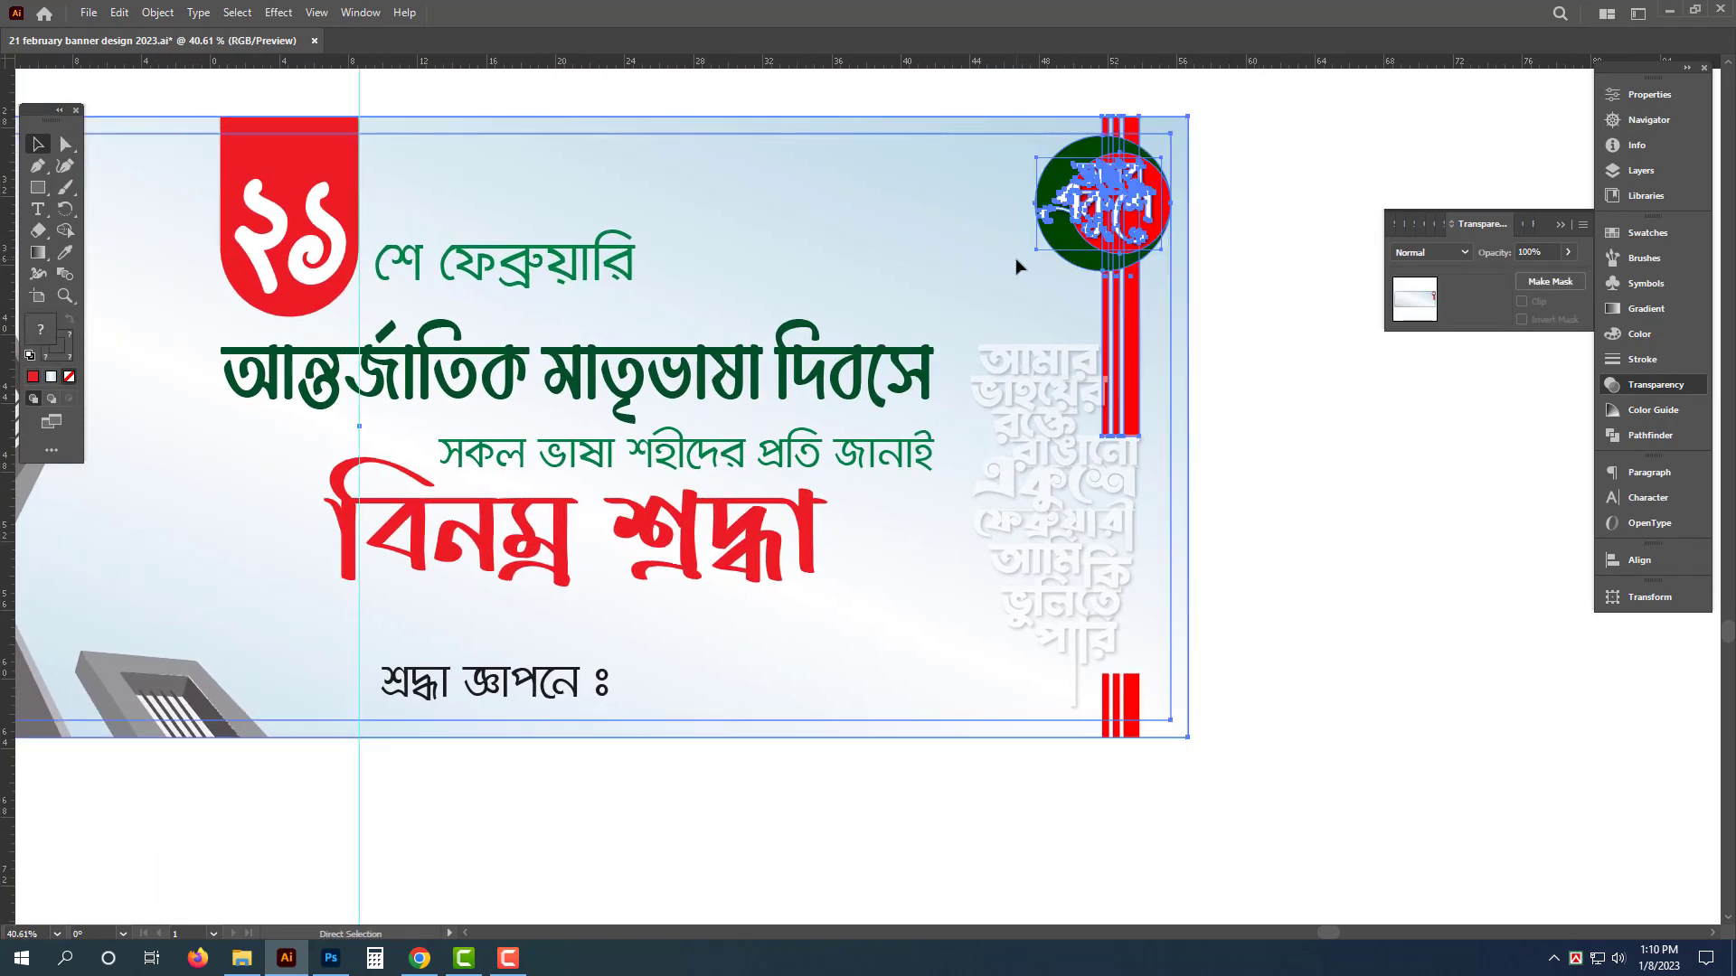
left_click(1257, 254)
left_click_drag(1286, 259, 979, 667)
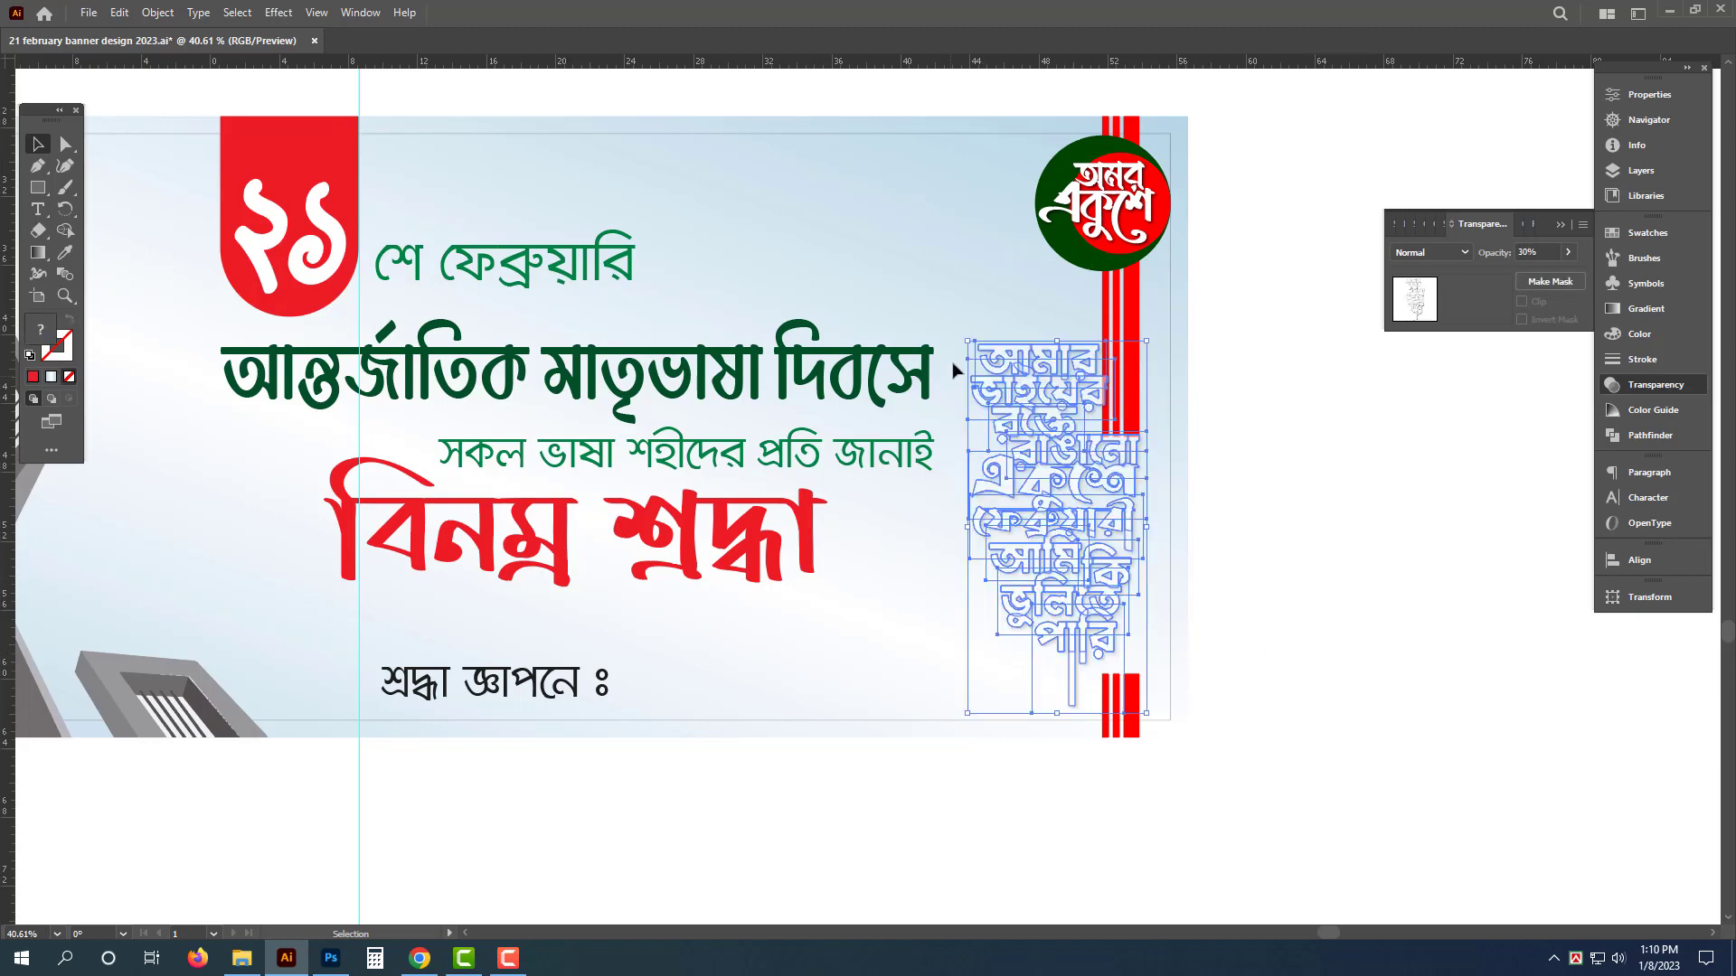
left_click_drag(1063, 428, 1065, 435)
left_click(1340, 551)
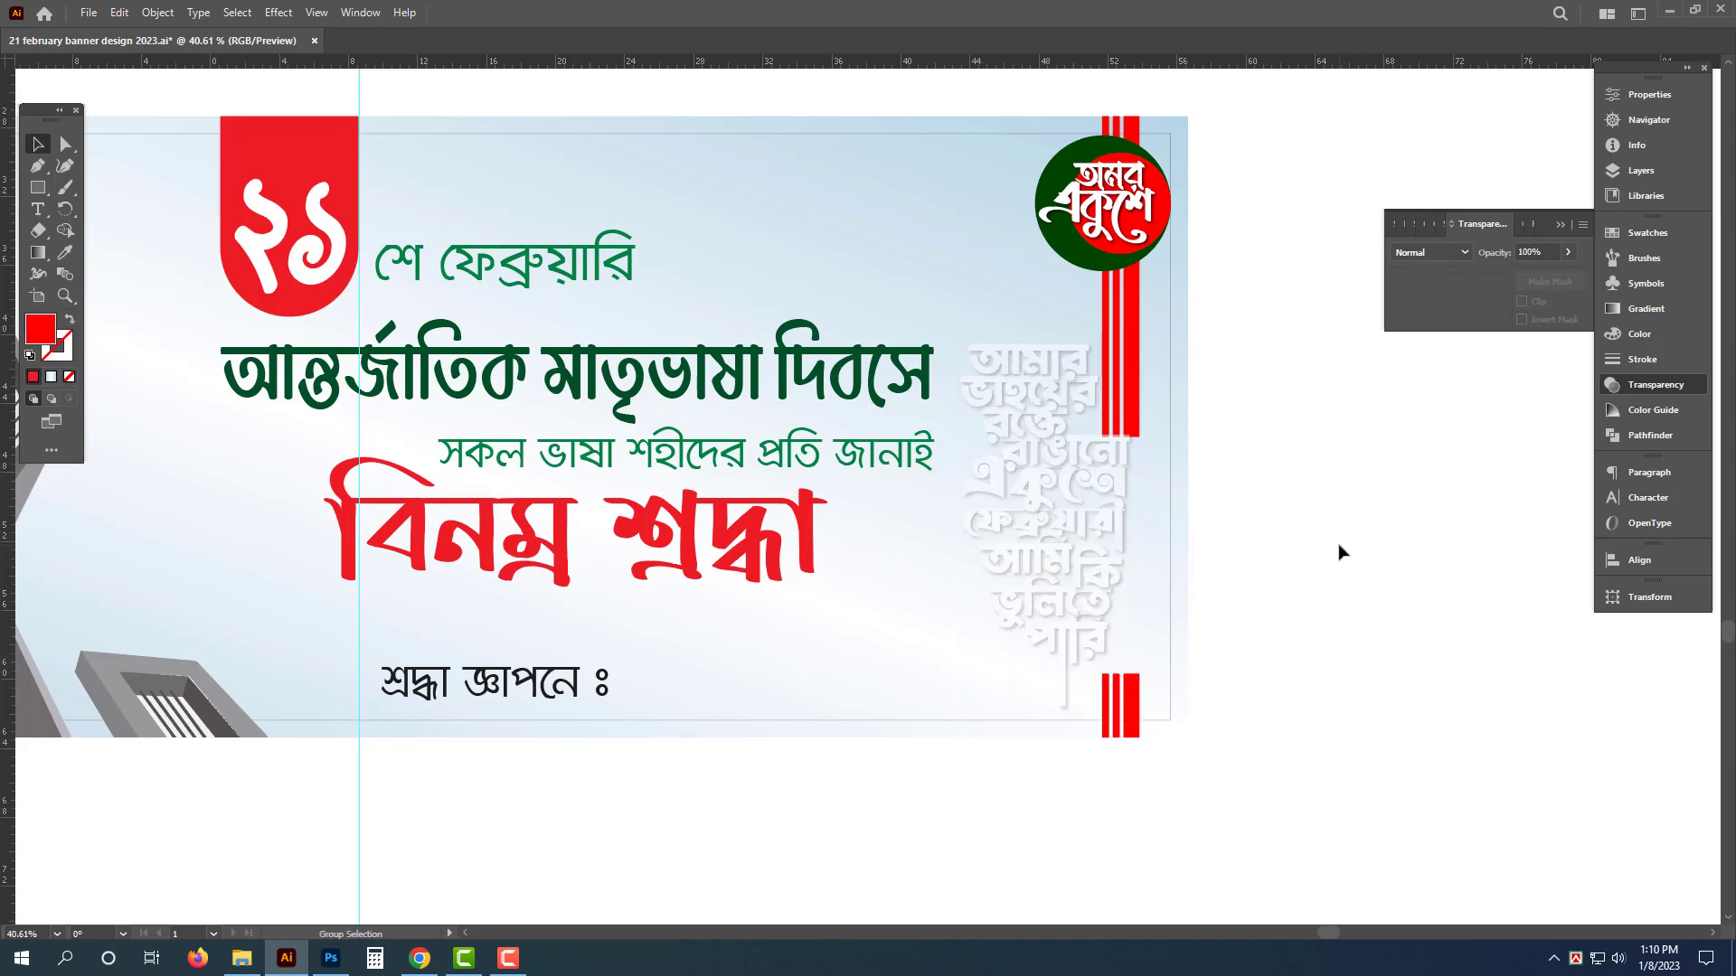
Step: Shorten the upper red stripes from below so they end just above the রাঙানো line of the verse
scroll(1185, 341, "up", 2)
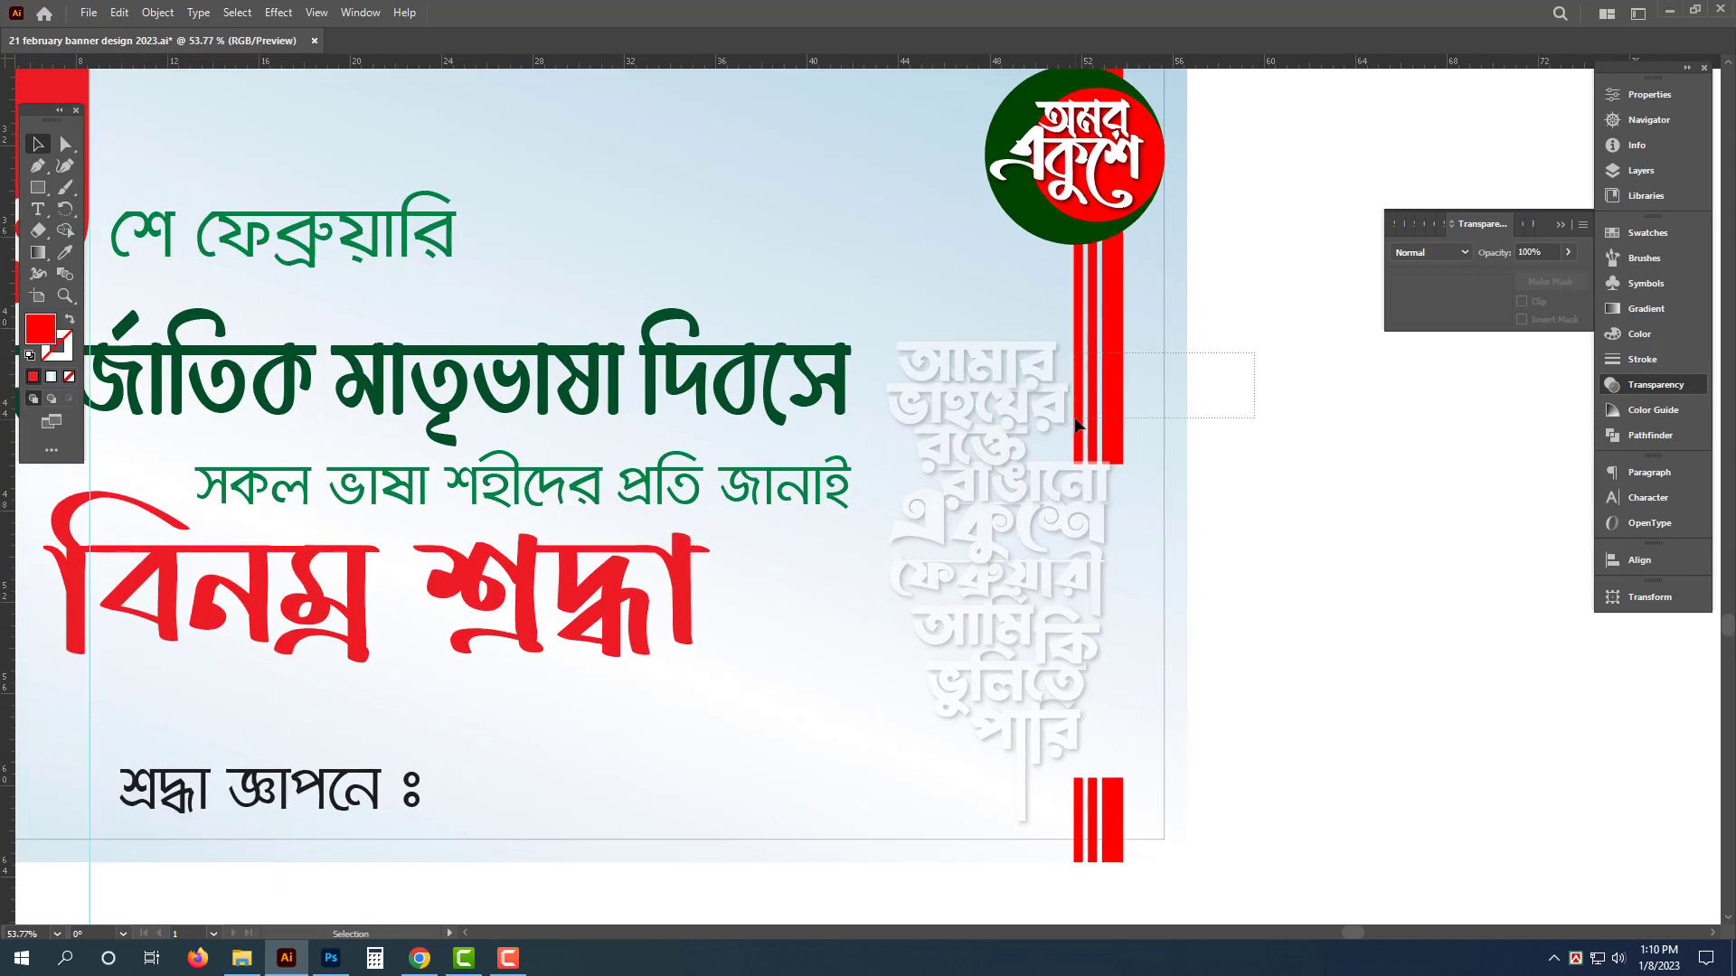
left_click(1076, 425)
left_click(1101, 287)
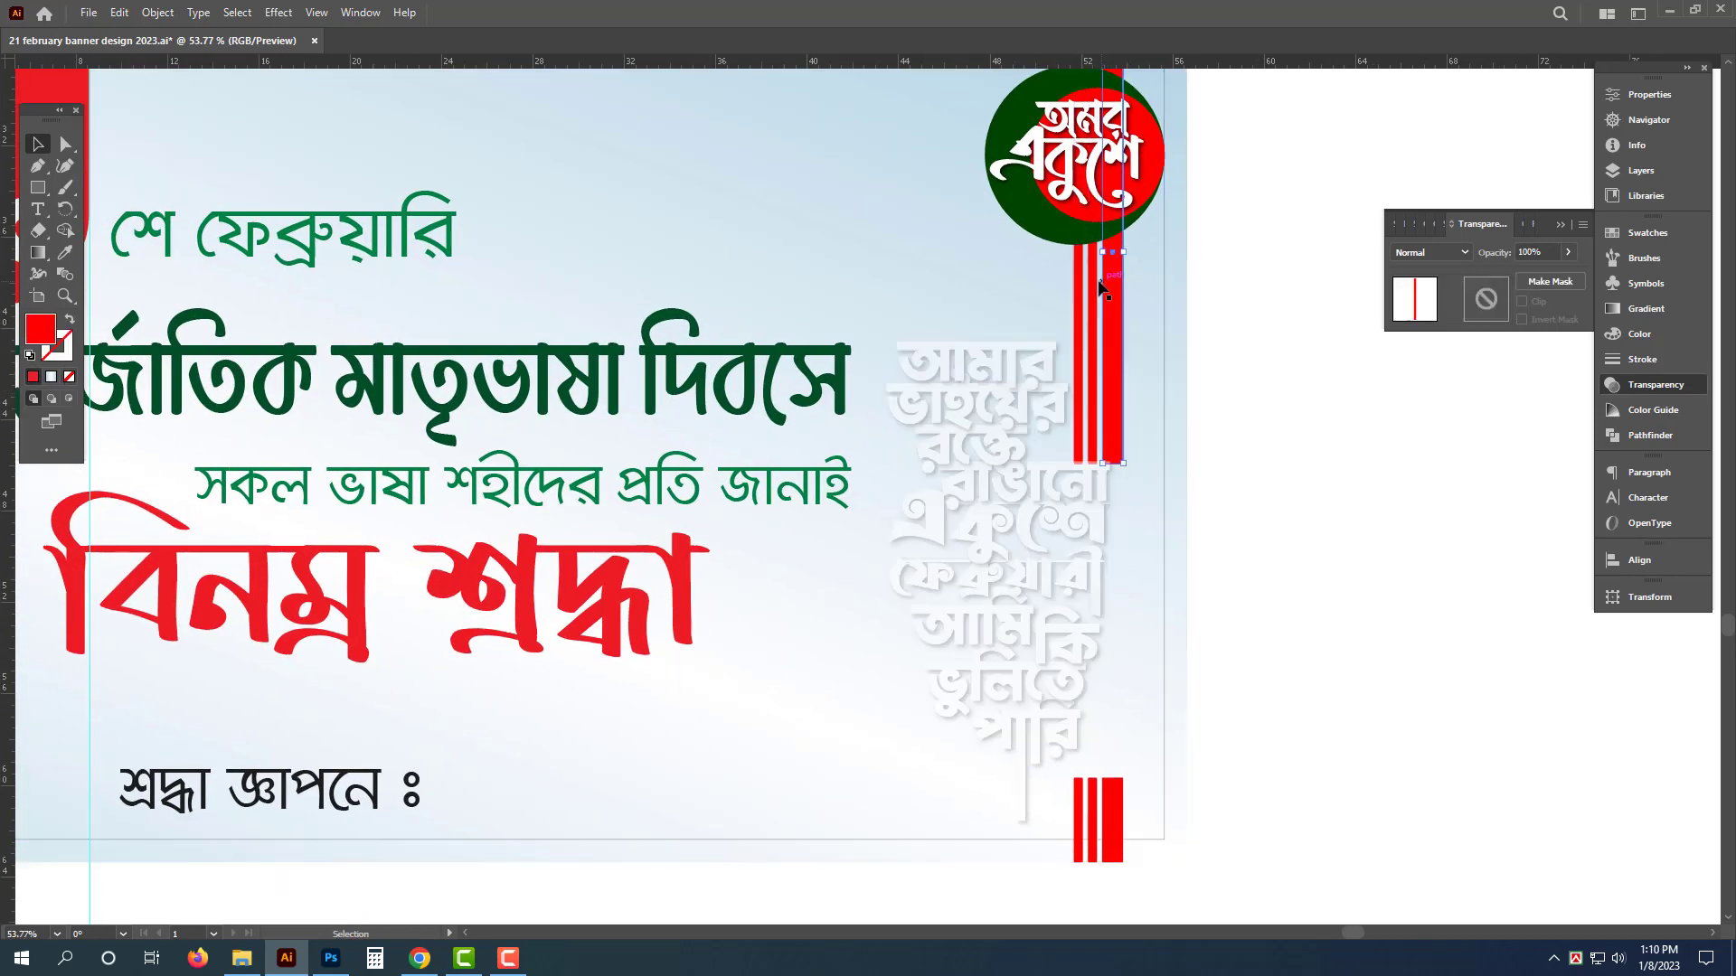
left_click(1082, 287, "shift")
scroll(1090, 389, "up", 5)
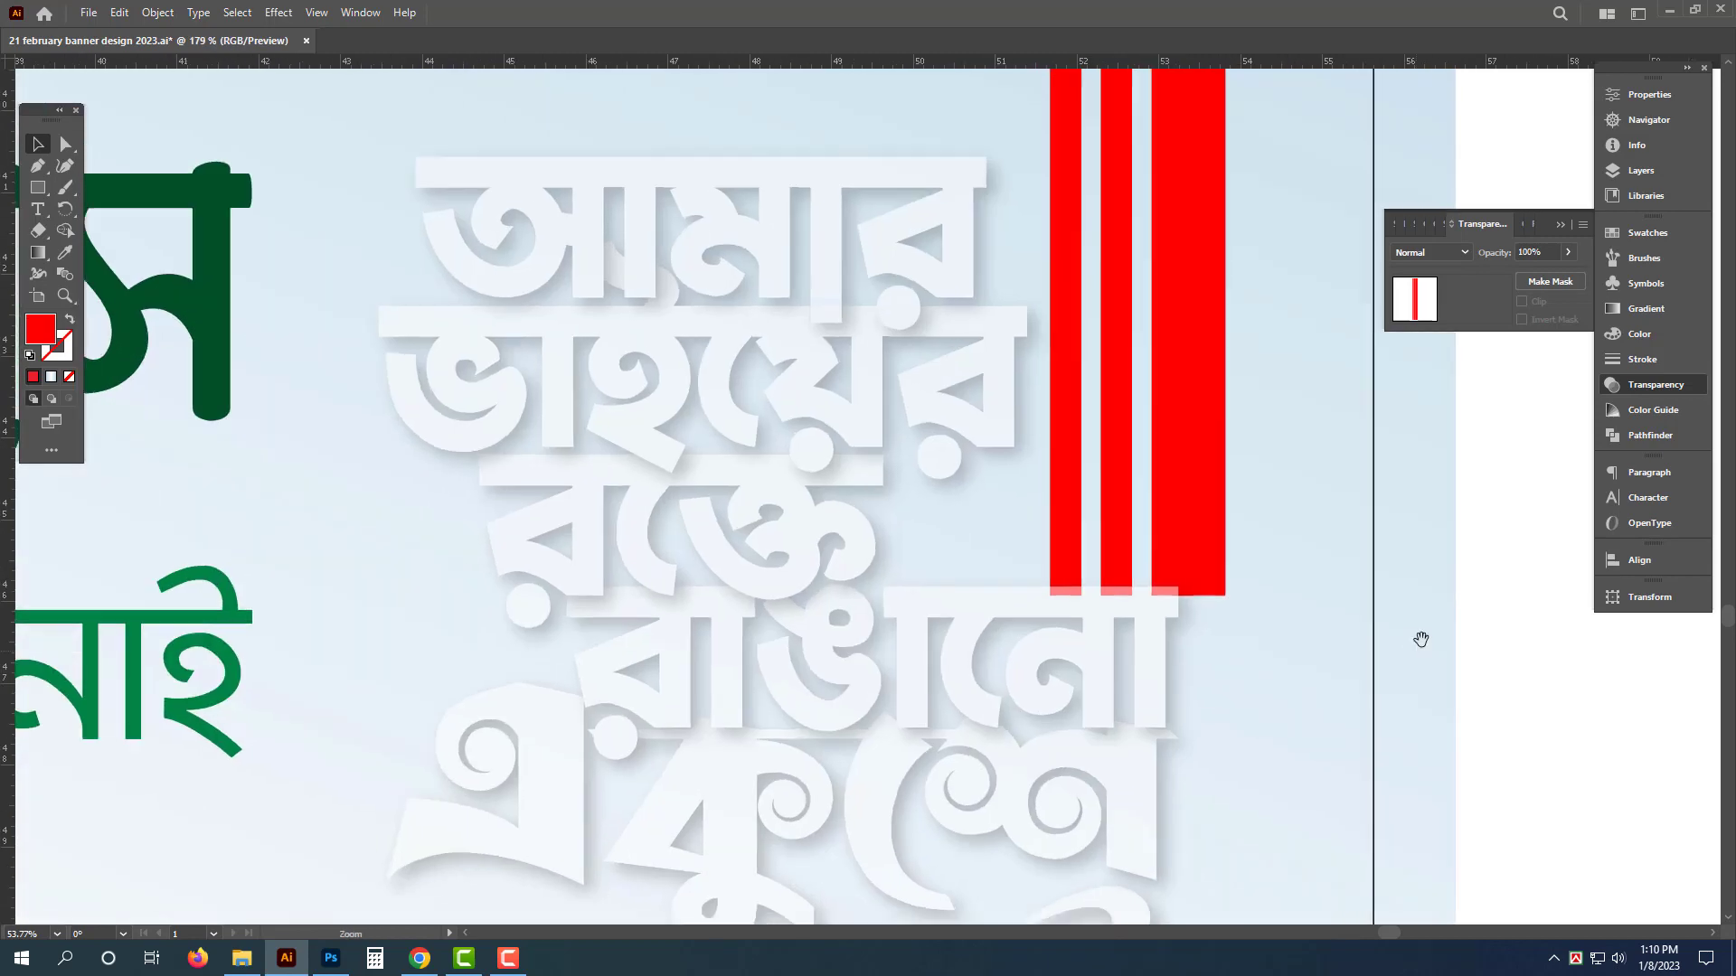
left_click_drag(1141, 600, 1136, 572)
scroll(895, 582, "down", 6)
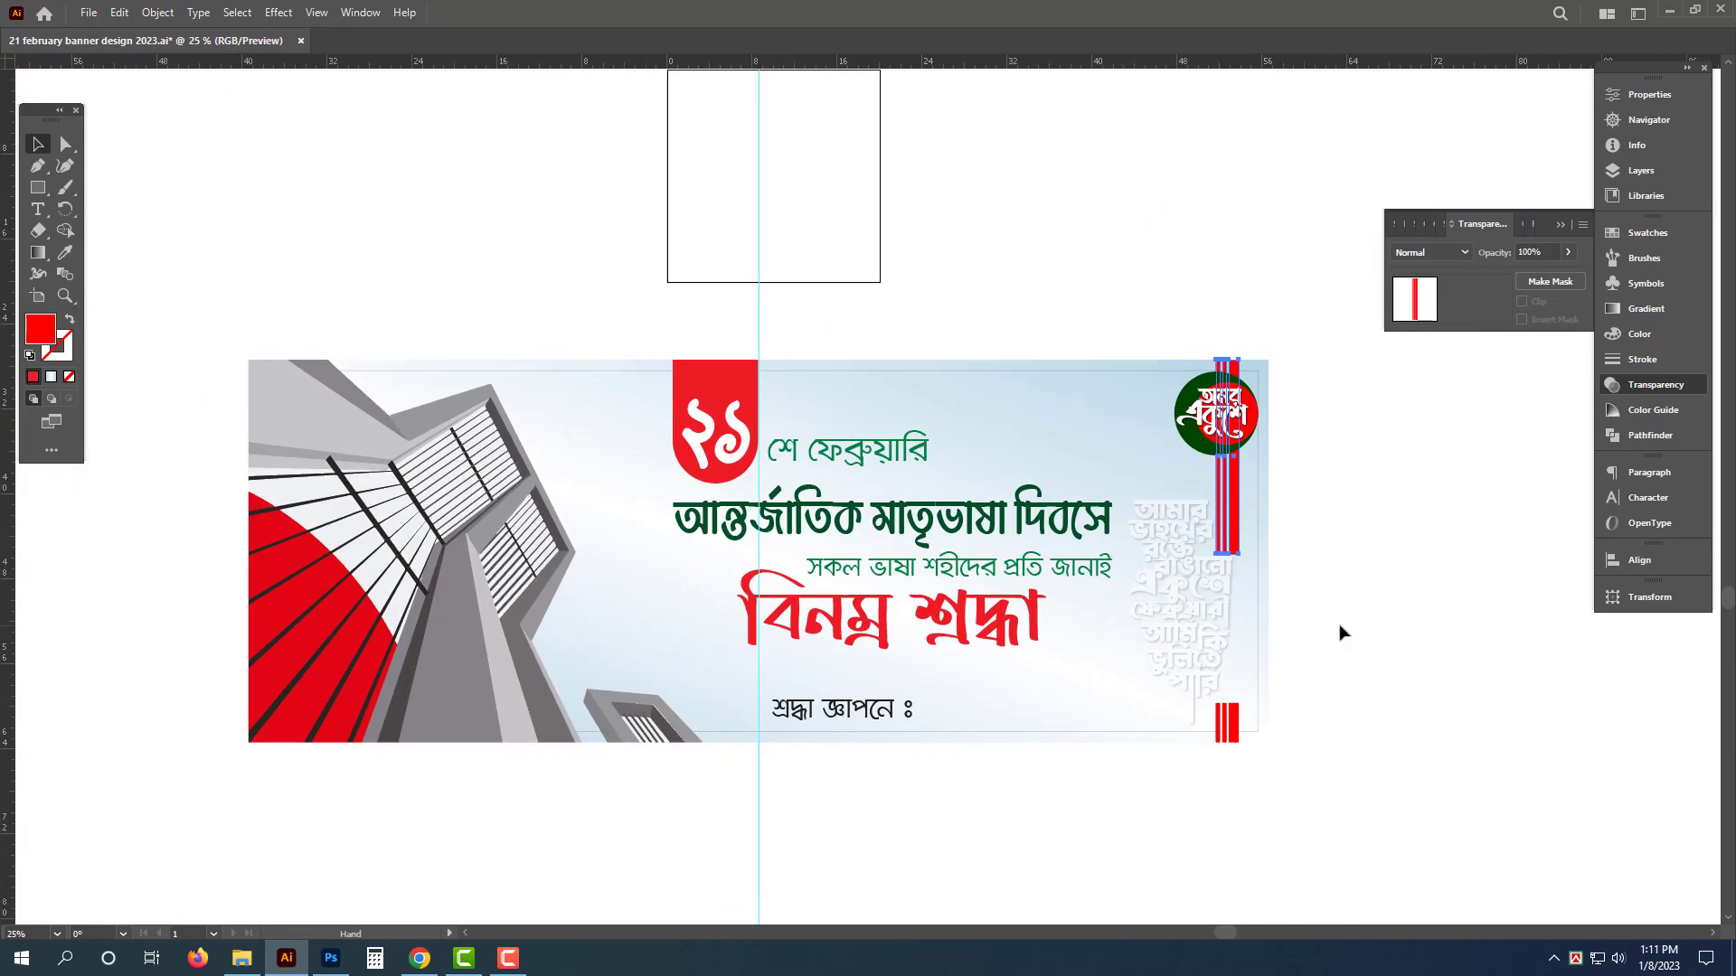
Step: Select the headline, tribute texts, শে ফেব্রুয়ারি, and the ২১ with its red tab, and nudge them slightly left together
scroll(794, 769, "up", 3)
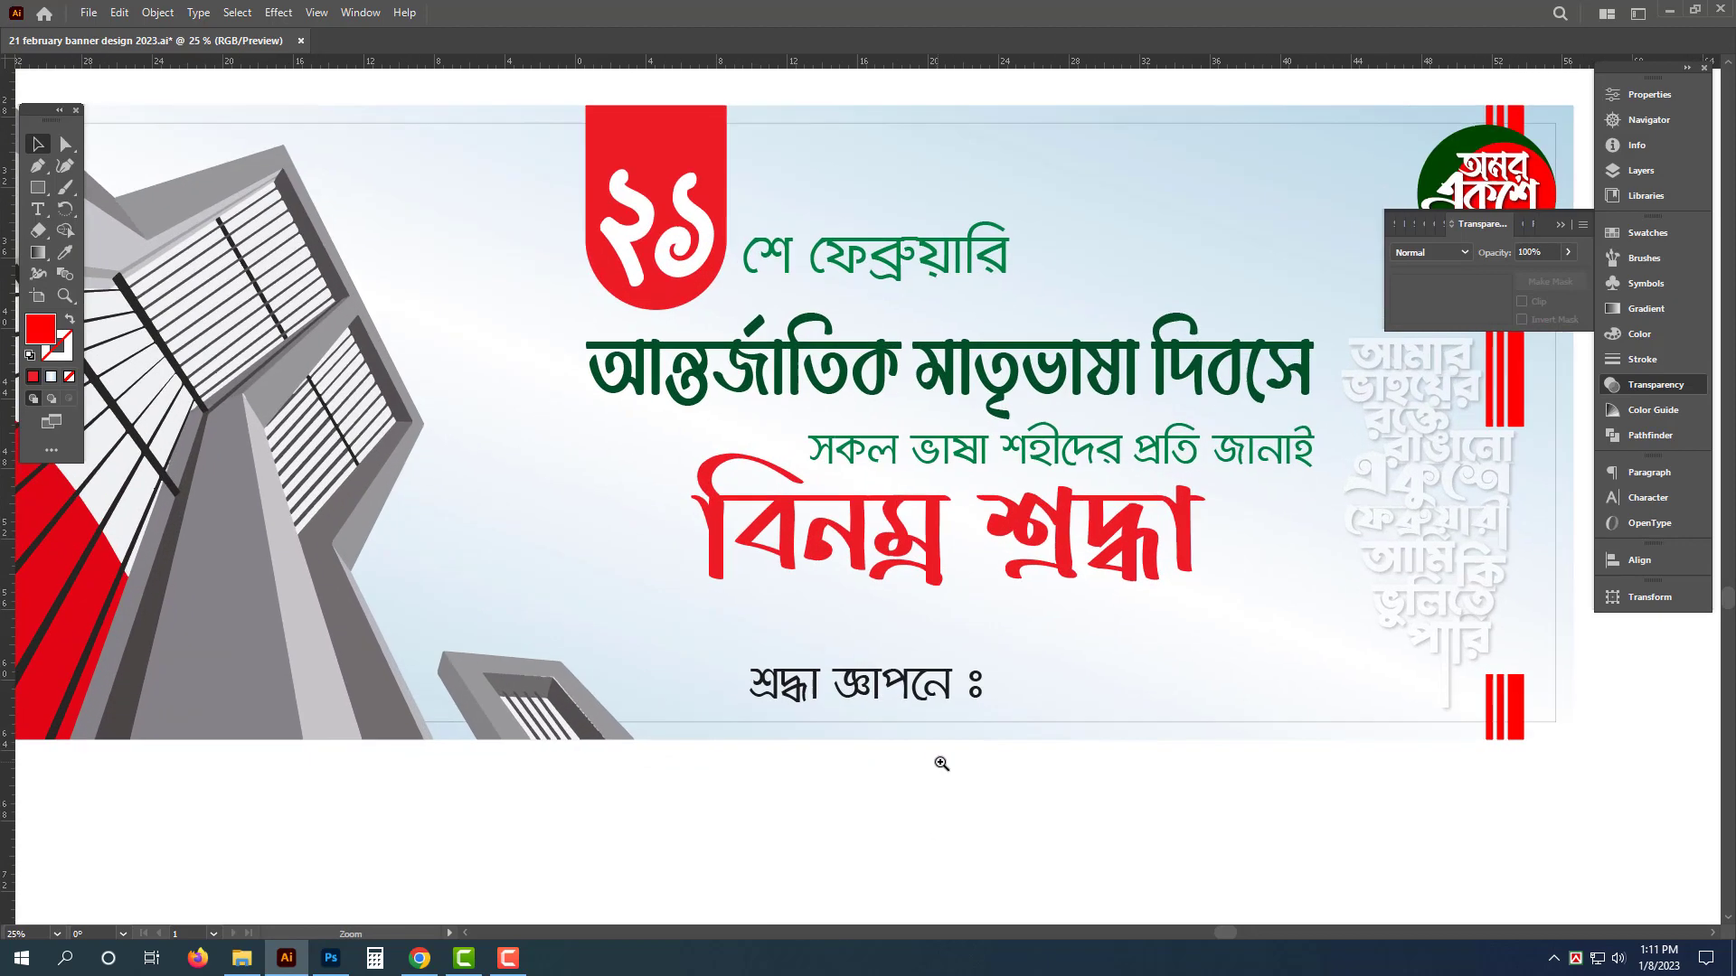
left_click(1205, 461)
left_click(1244, 350, "shift")
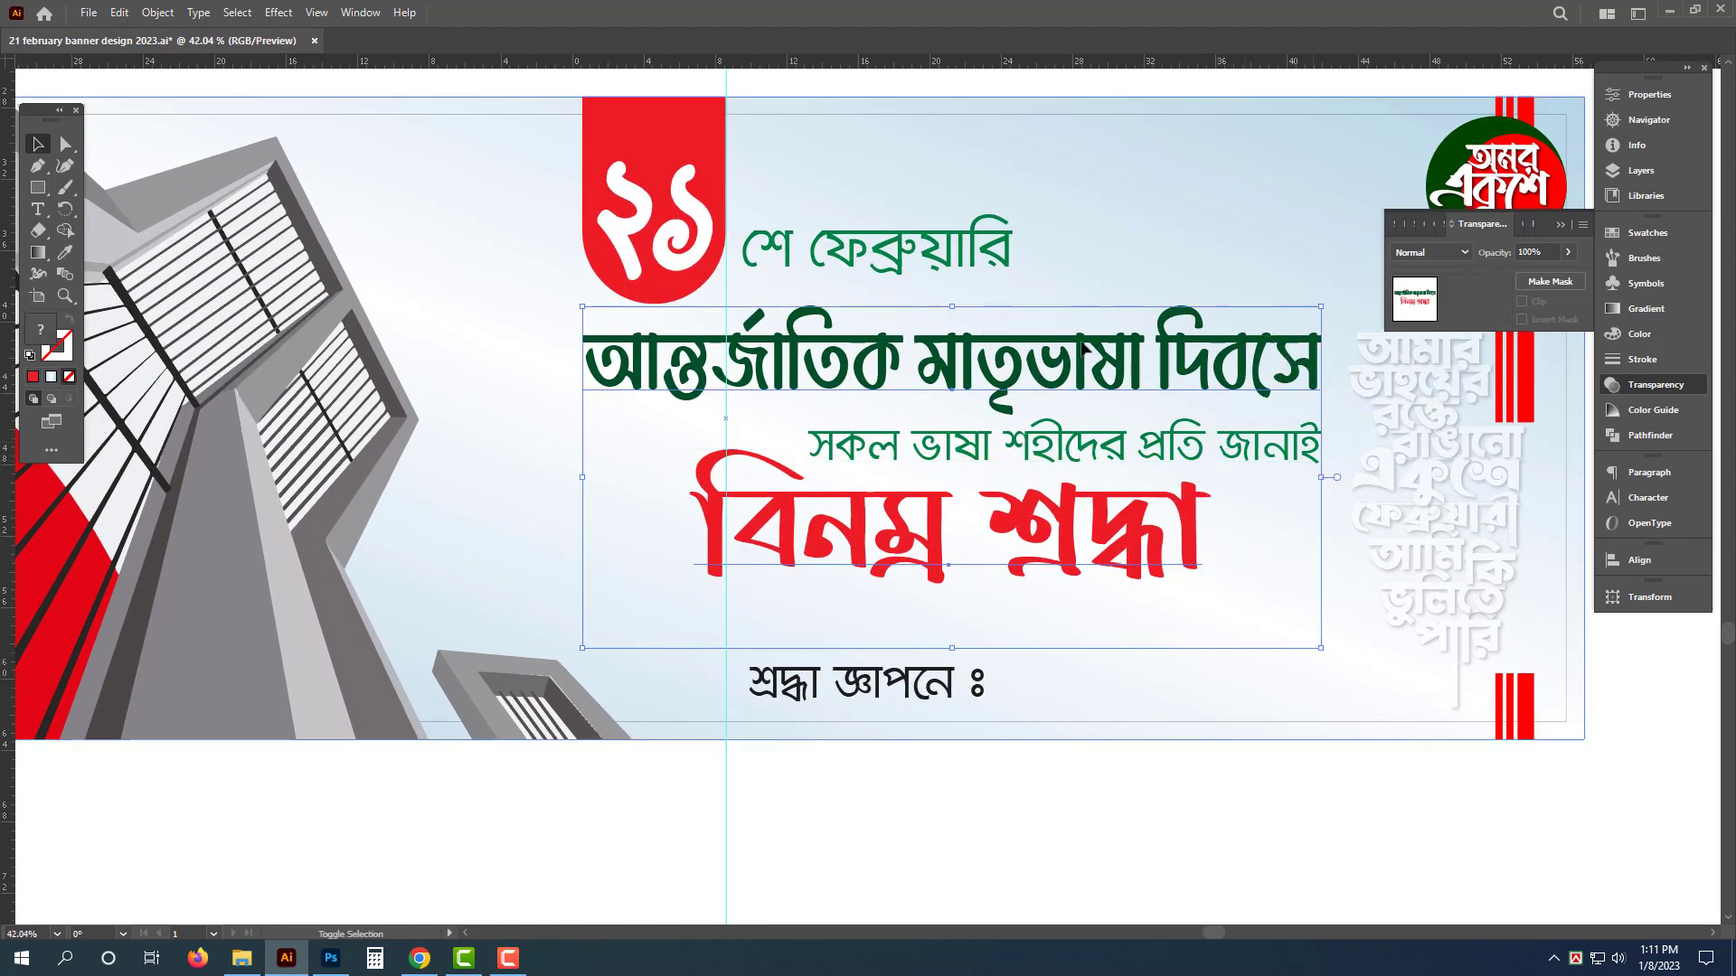
left_click(973, 255, "shift")
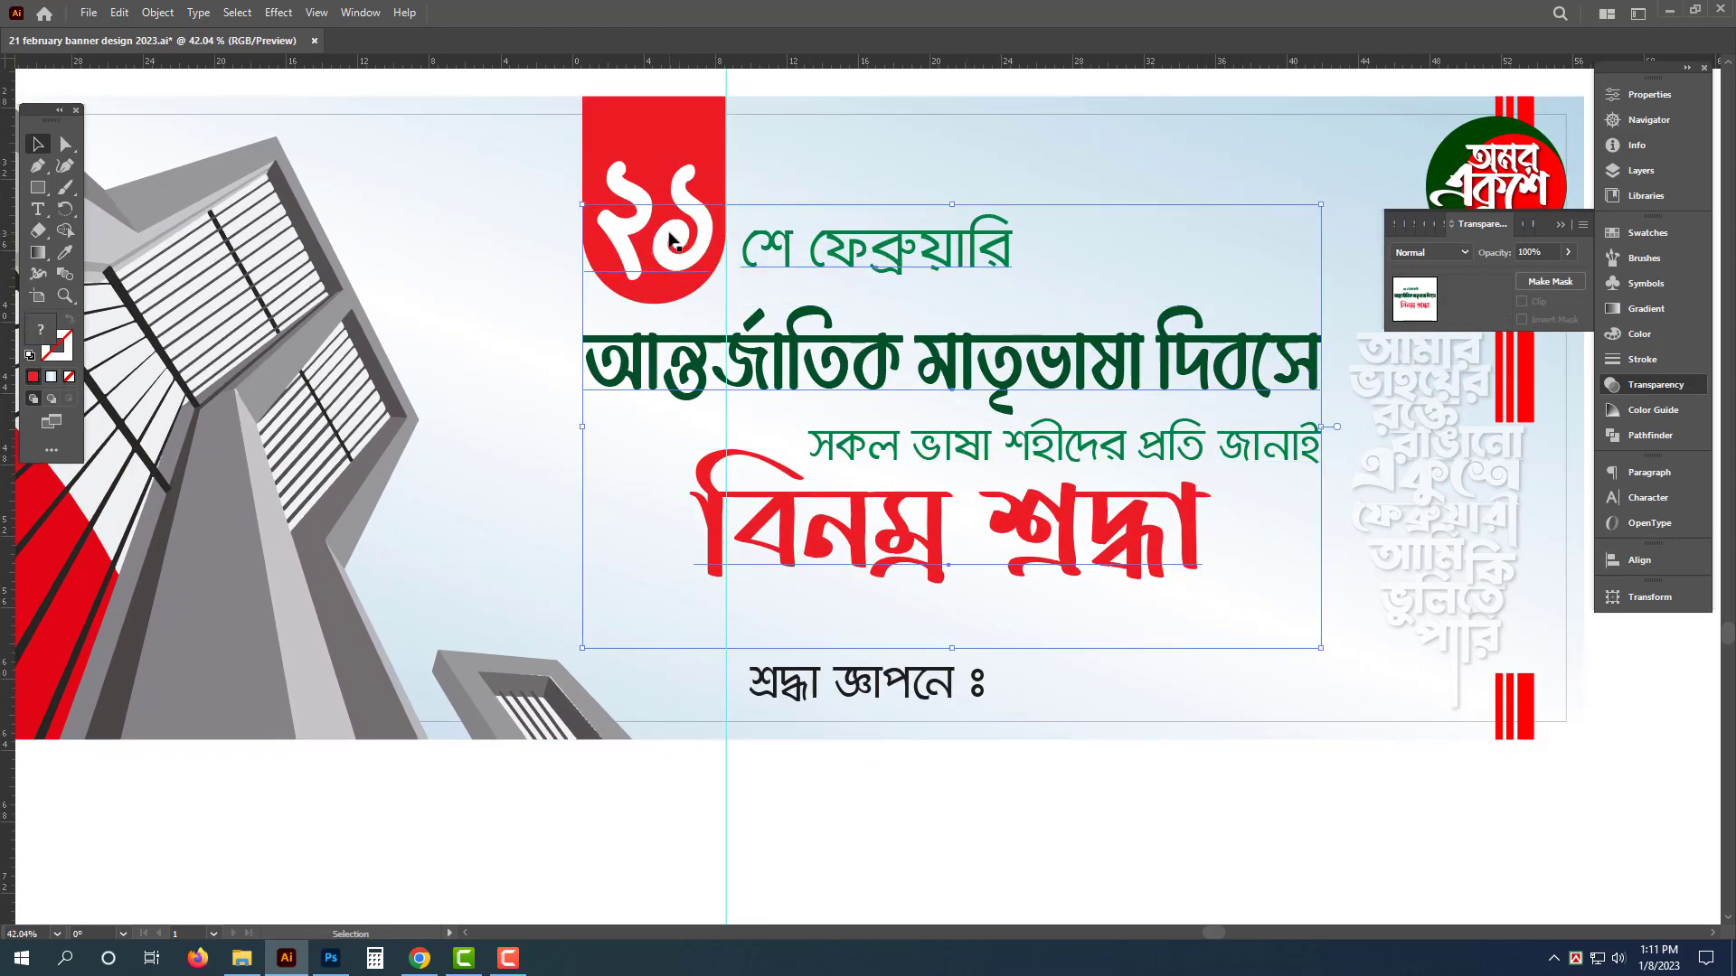
left_click(679, 243, "shift")
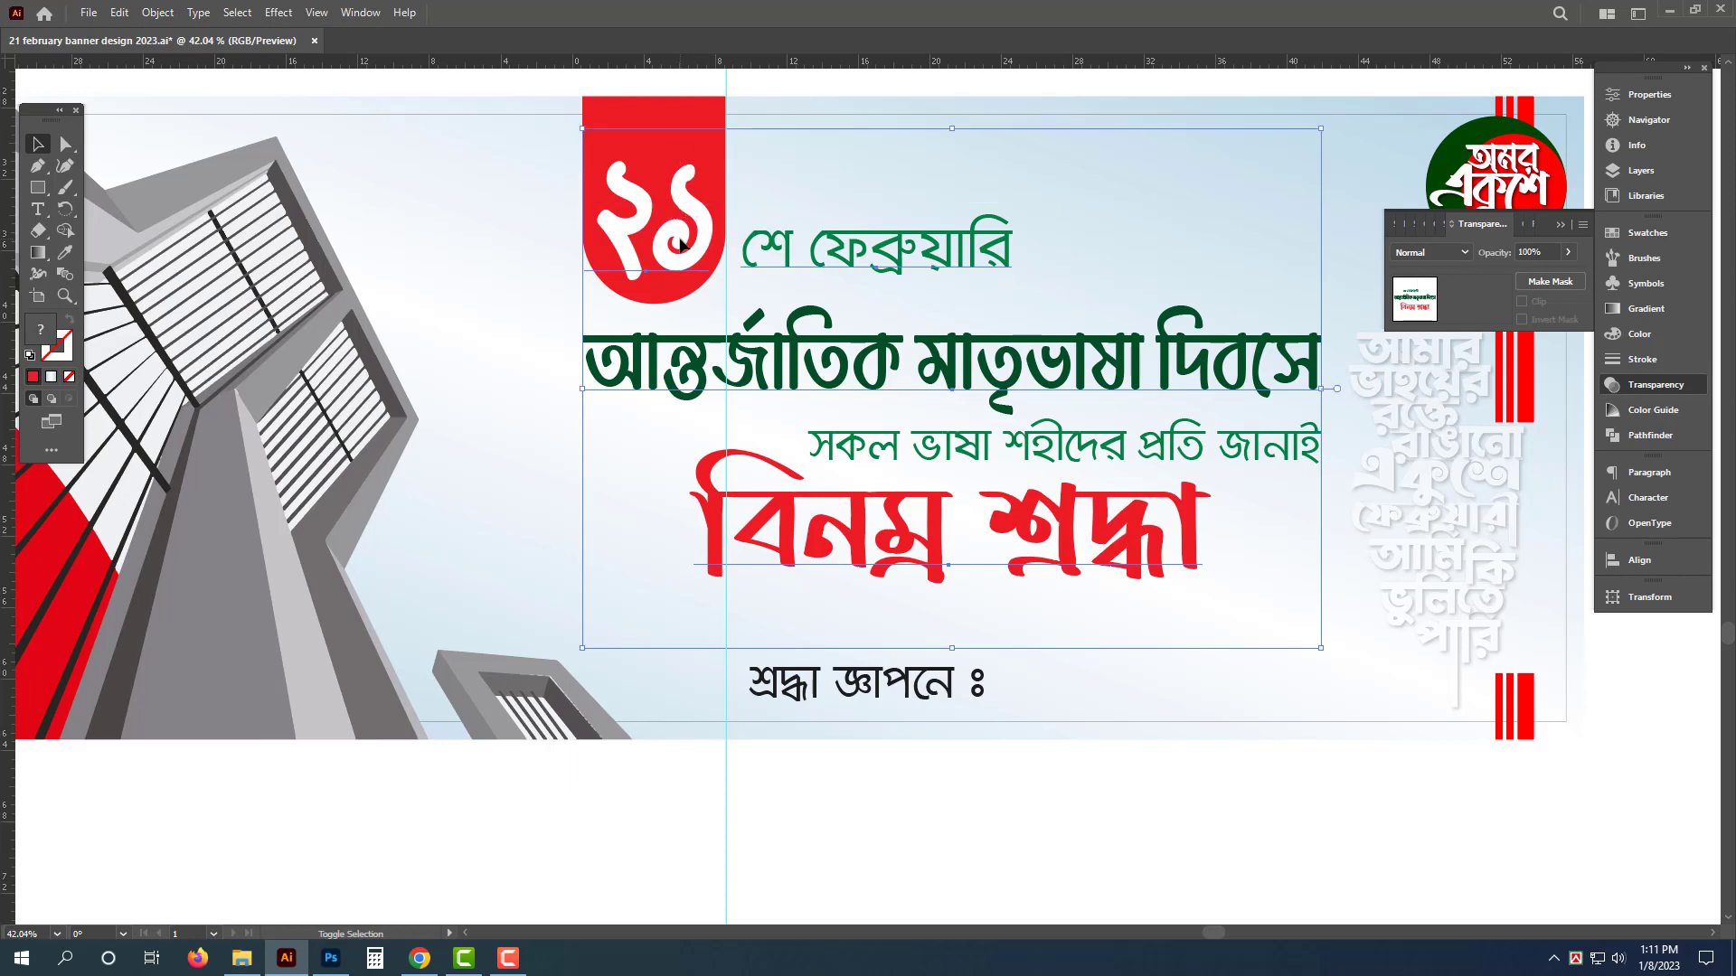
left_click(685, 127, "shift")
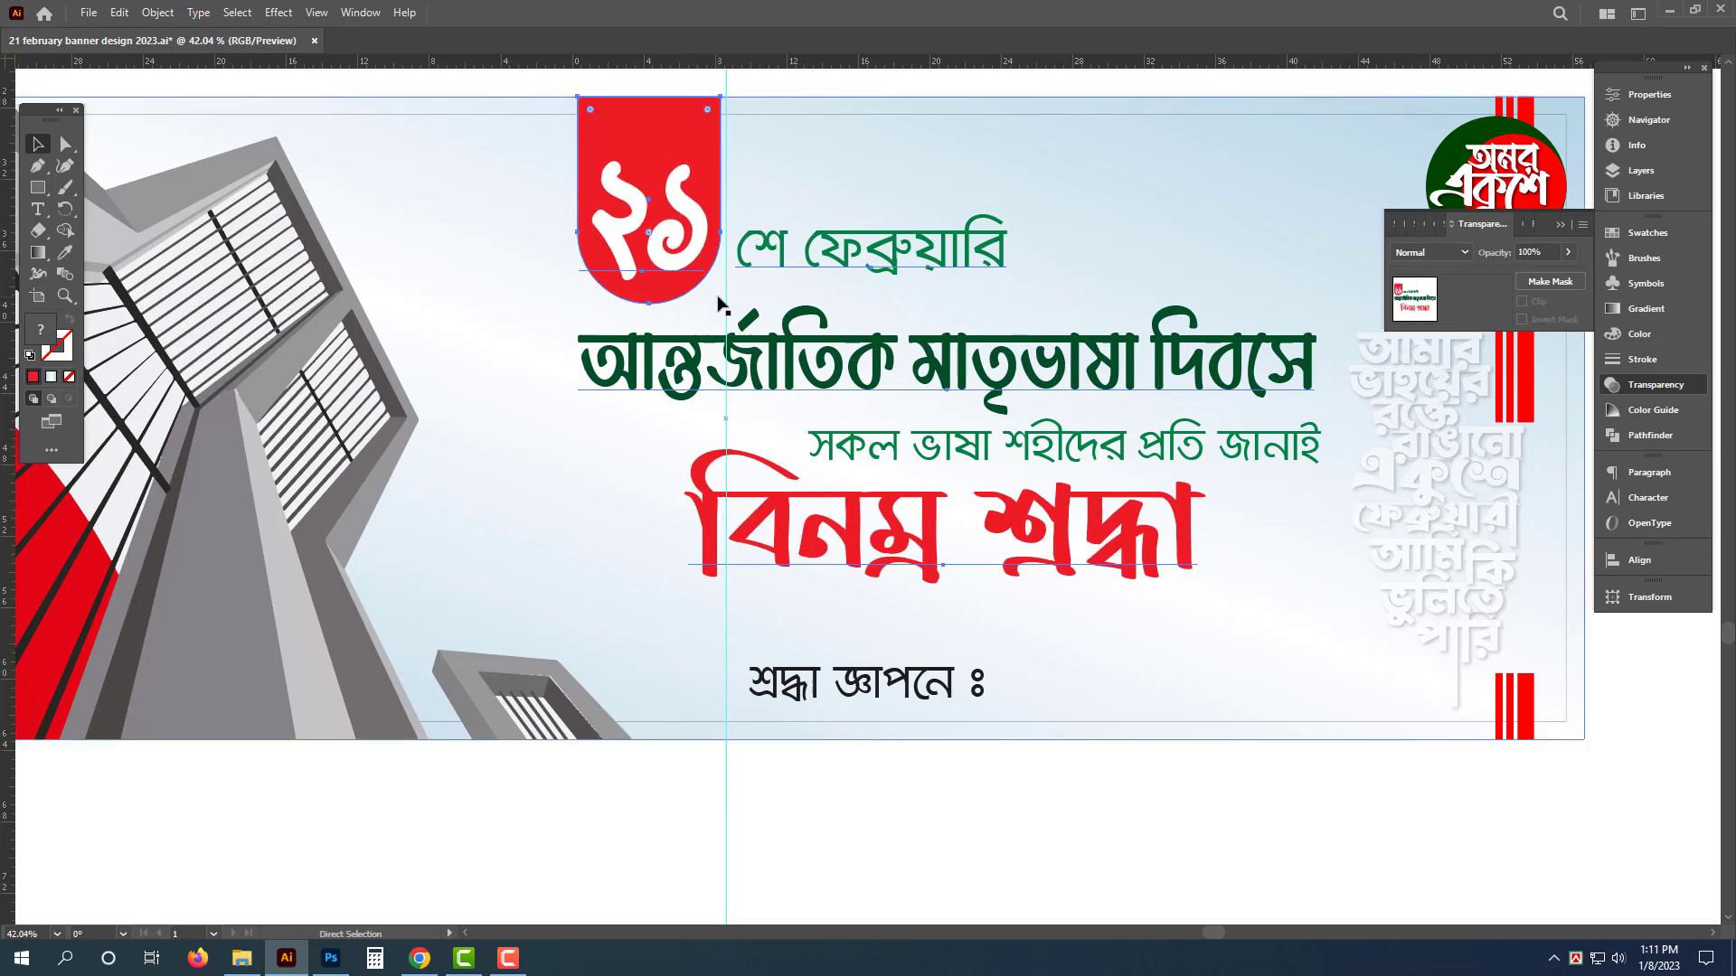
left_click(1308, 466, "shift")
key("Left")
key("Left")
key("Left")
key("Left")
key("Left")
key("Left")
key("Left")
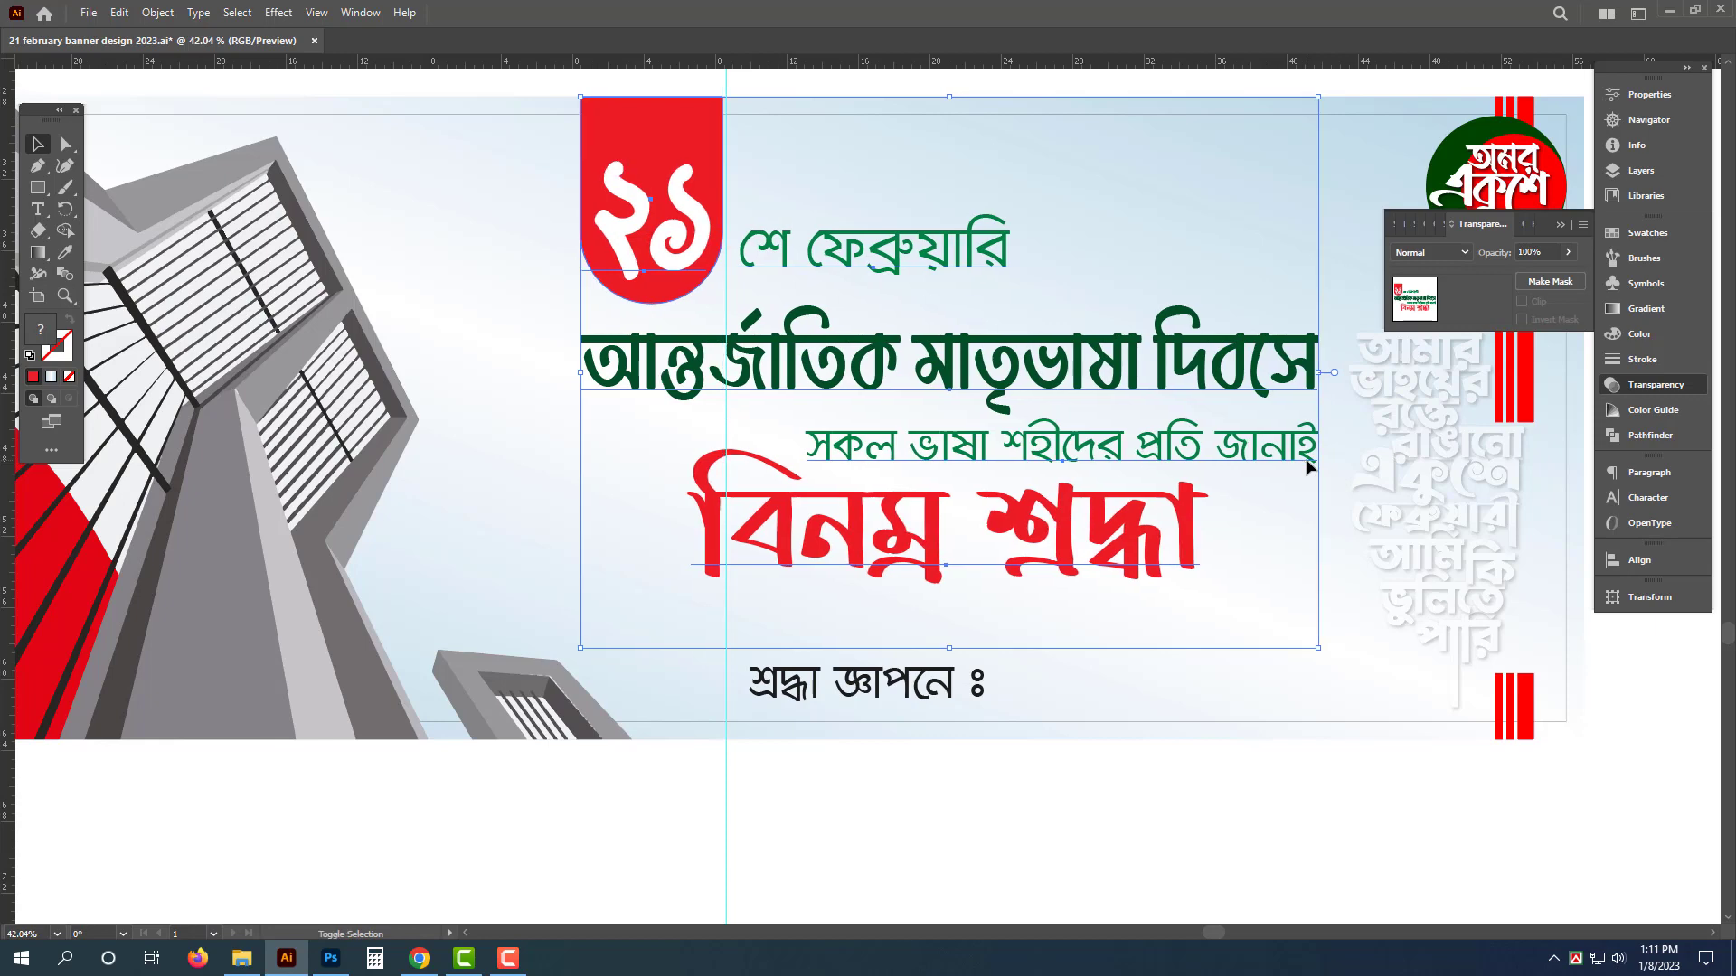
Step: Nudge the selected headline, tribute texts, শে ফেব্রুয়ারি and the ২১ with its red tab further left, and deselect them
key("Left")
key("Left")
key("Left")
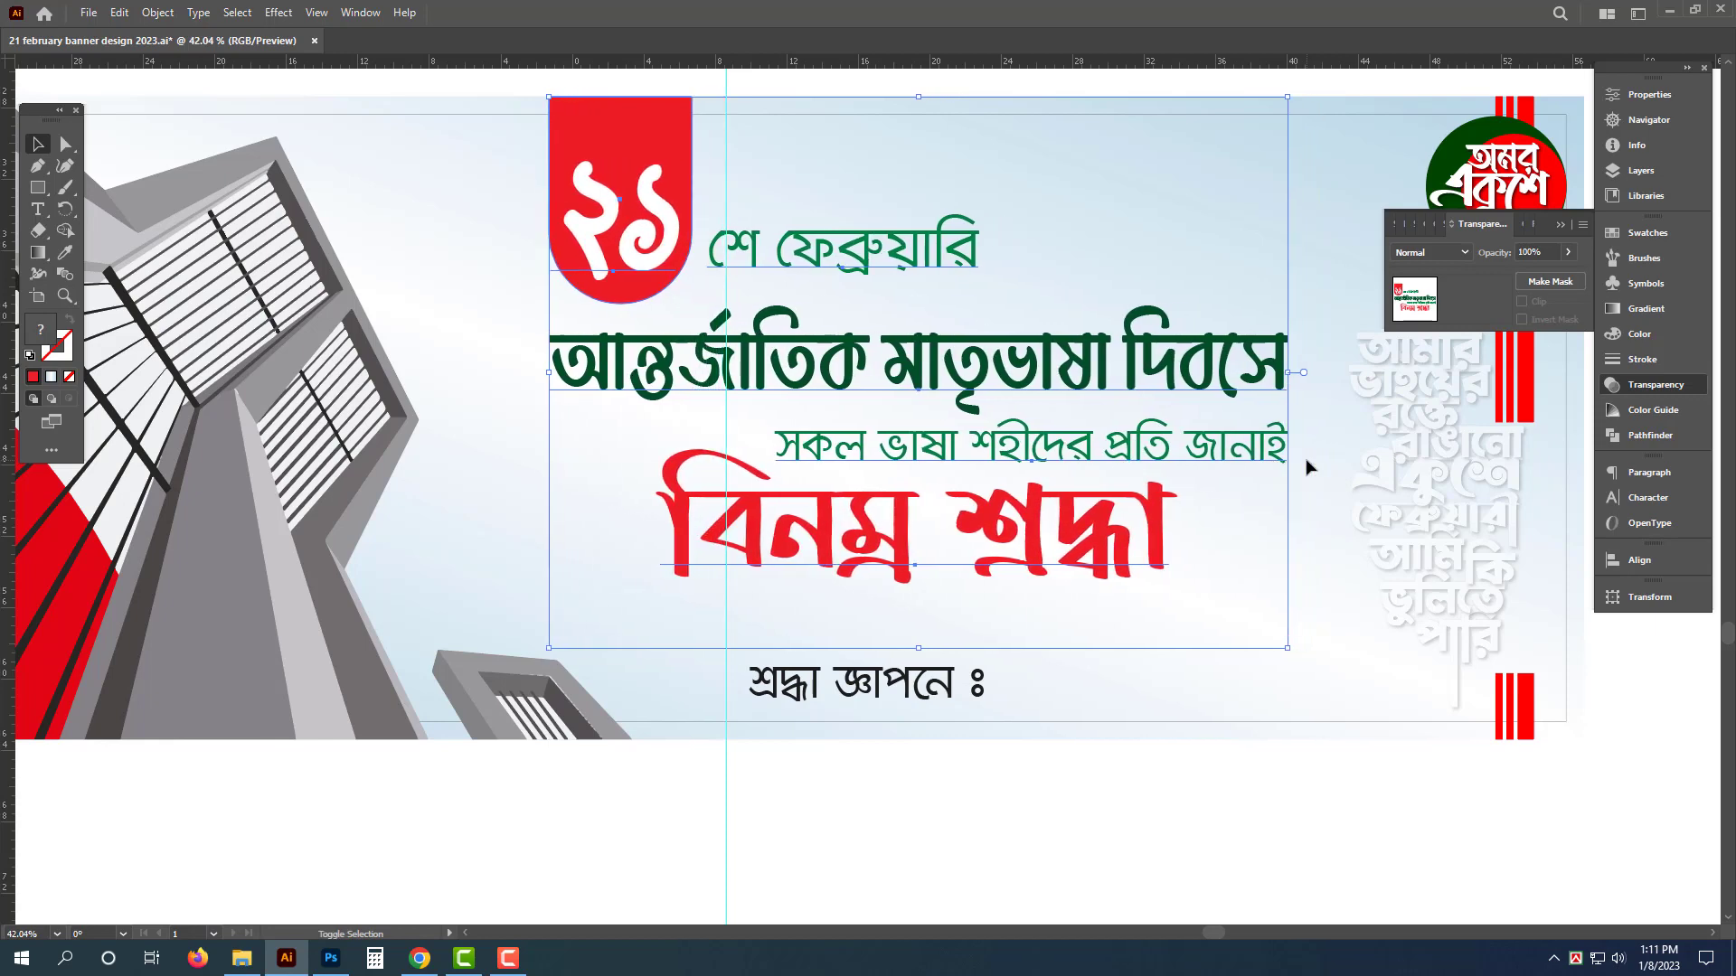
left_click_drag(1158, 796, 914, 787)
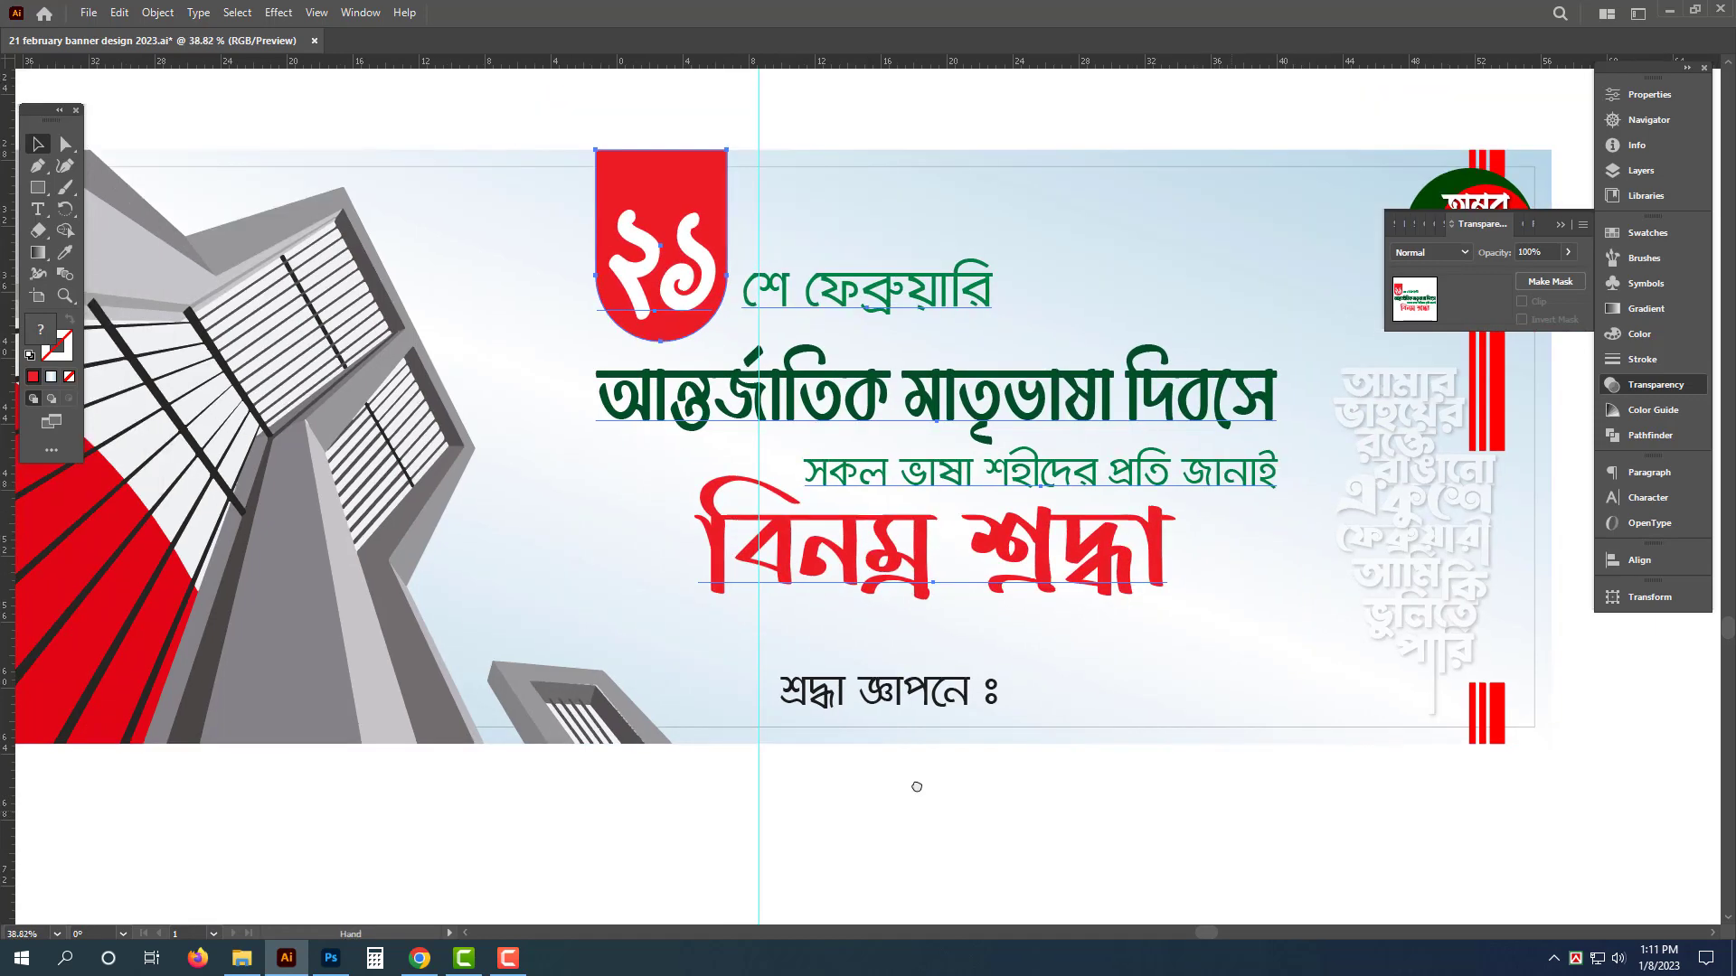
left_click_drag(1528, 832, 1139, 794)
left_click(1140, 795)
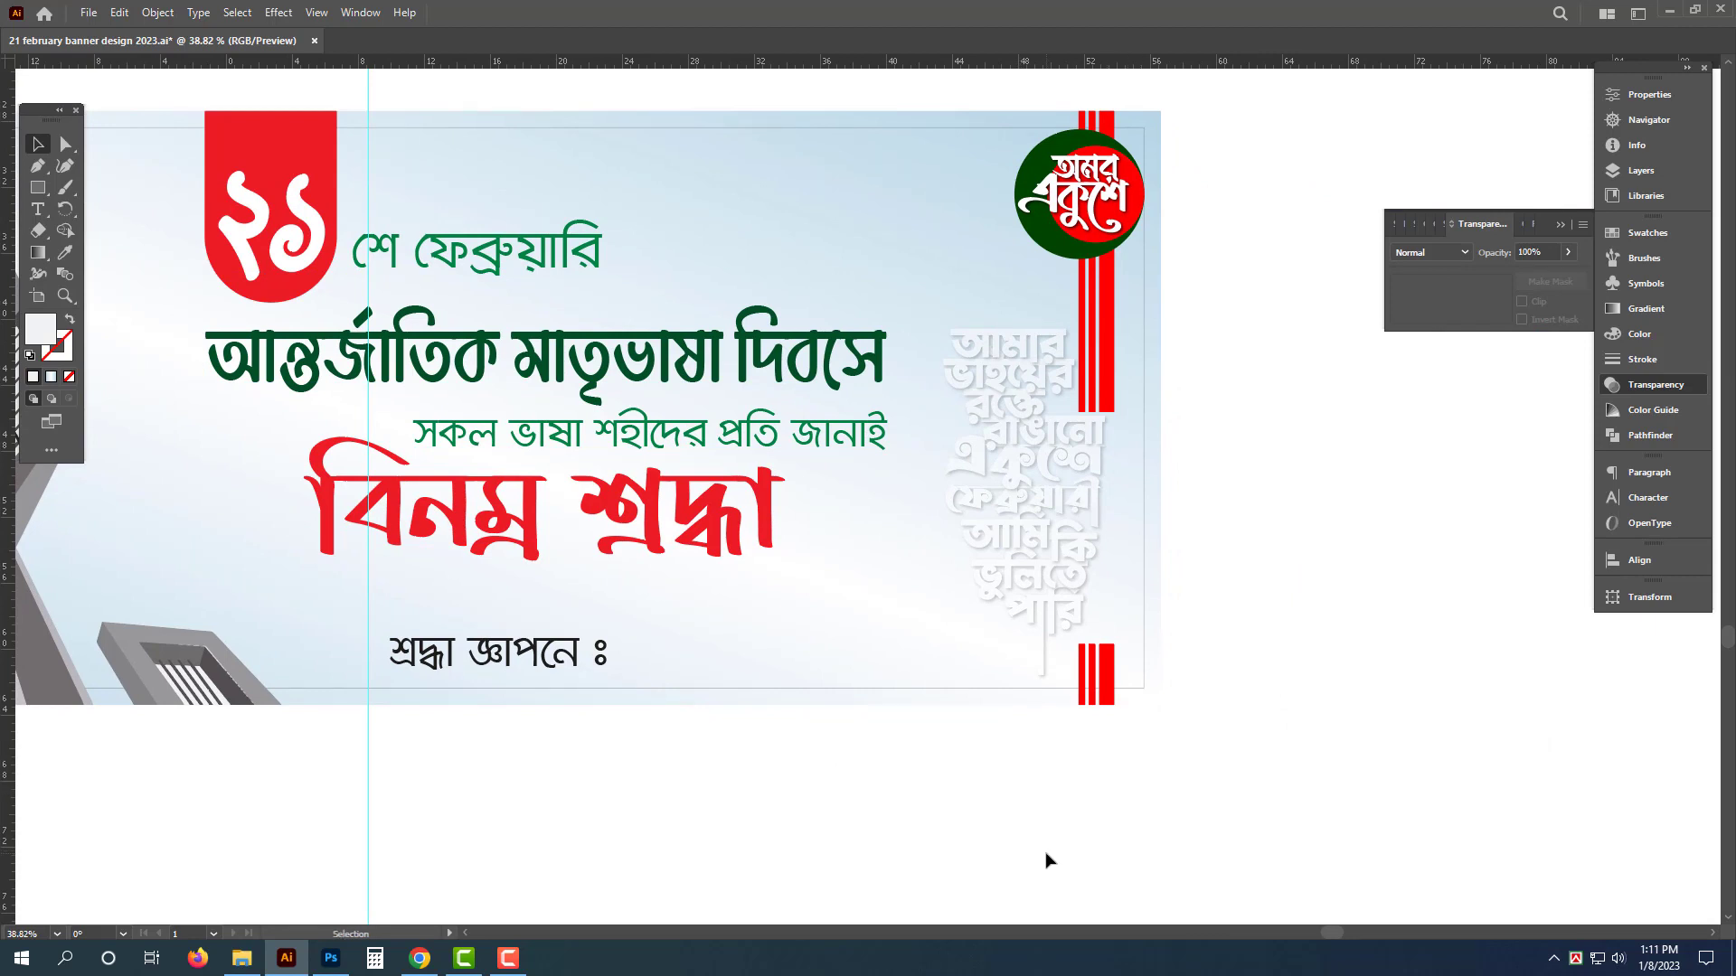
Step: Move the শ্রদ্ধা জ্ঞাপনে ঃ text off the artwork to the empty area below the banner
left_click_drag(1197, 789, 1125, 790)
left_click_drag(554, 707, 735, 714)
left_click(937, 773)
Step: Duplicate the gradient background in place and shrink the copy to a low strip running from the vertical guide to the banner's right edge
left_click(1049, 589)
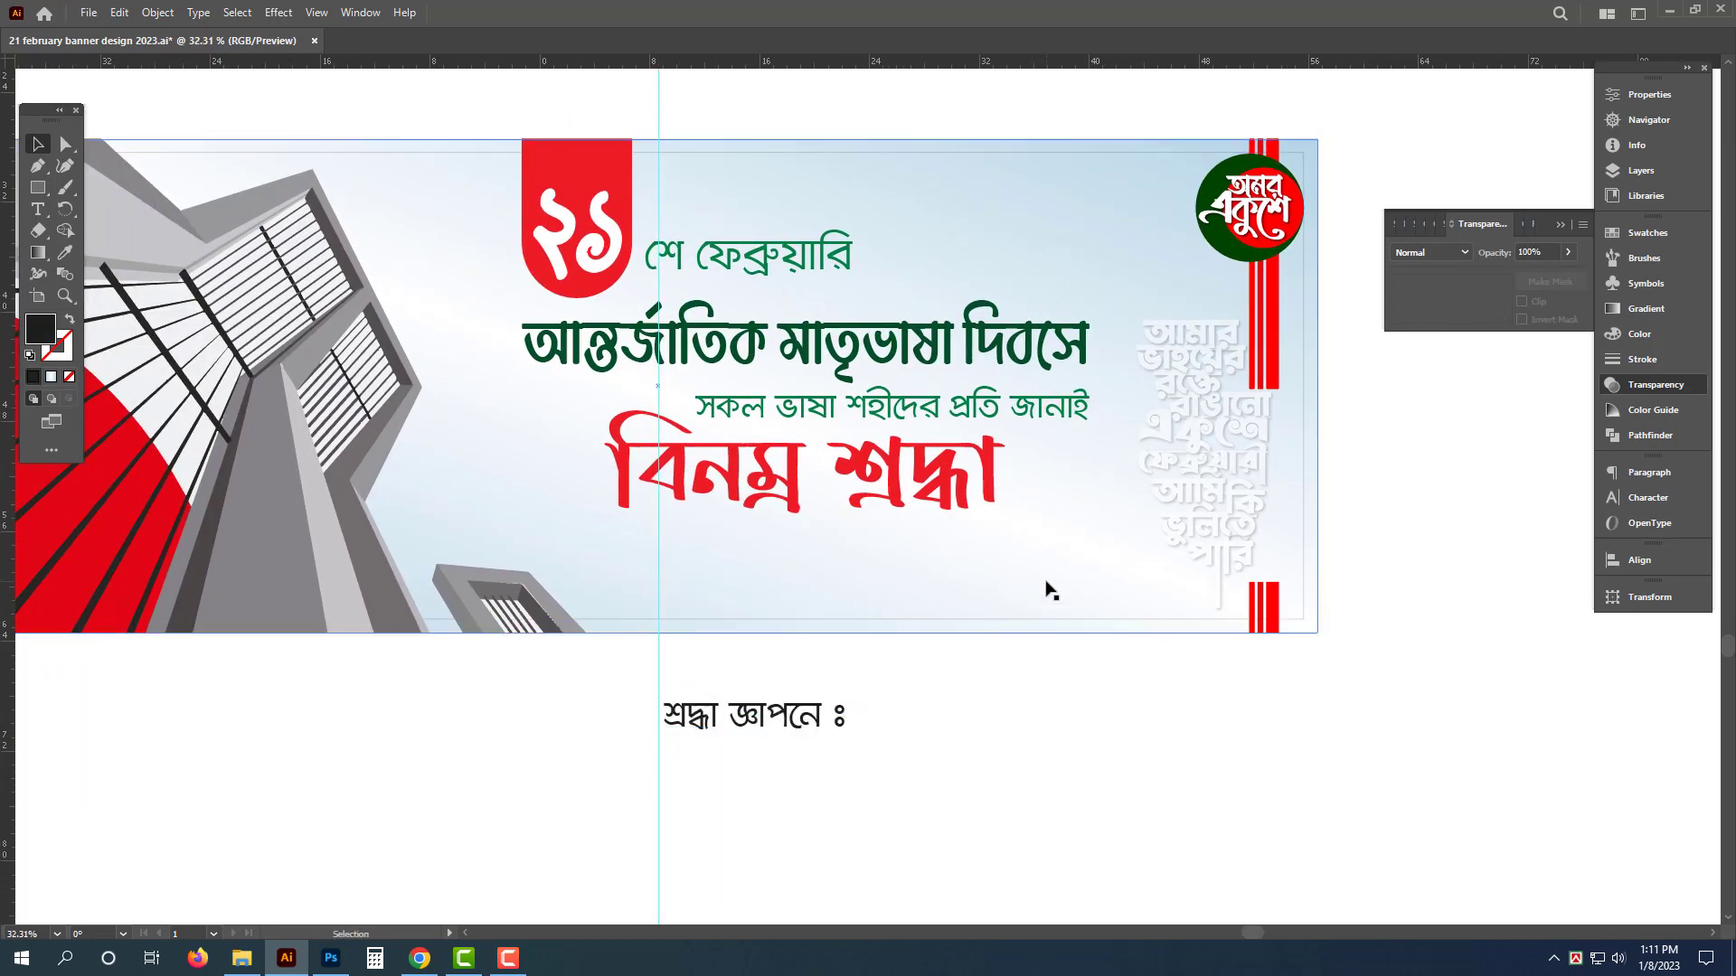
left_click(1040, 563)
left_click_drag(1182, 777, 1023, 729)
key("ctrl+c")
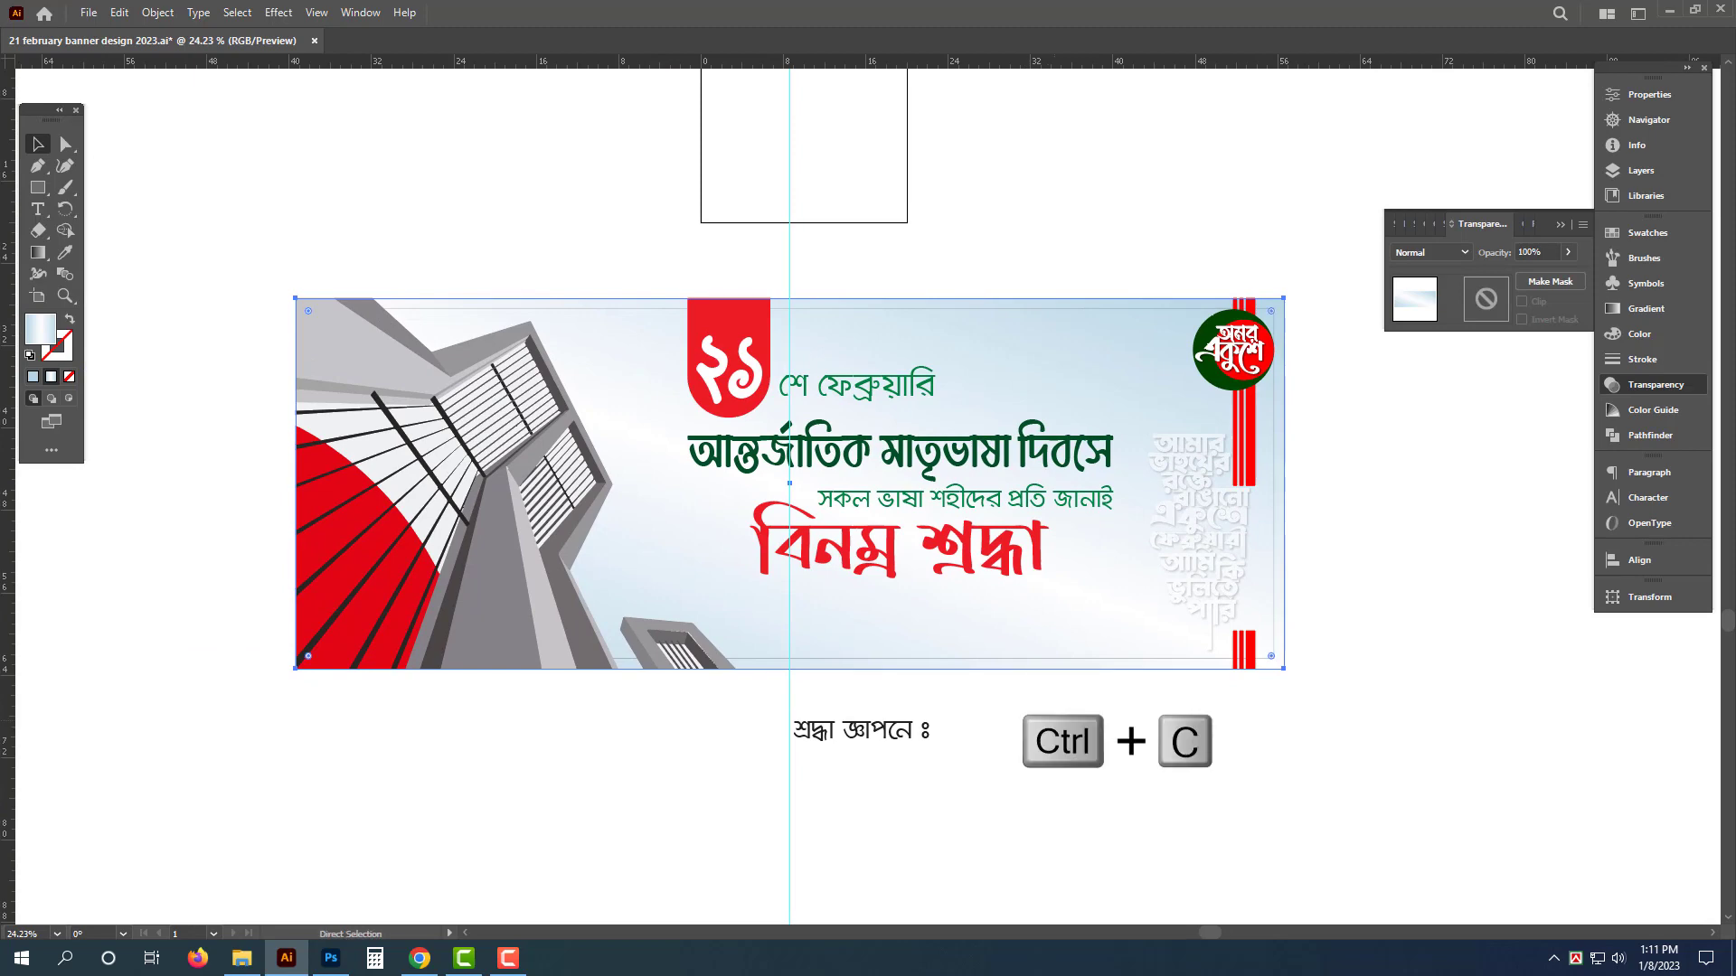
key("ctrl+f")
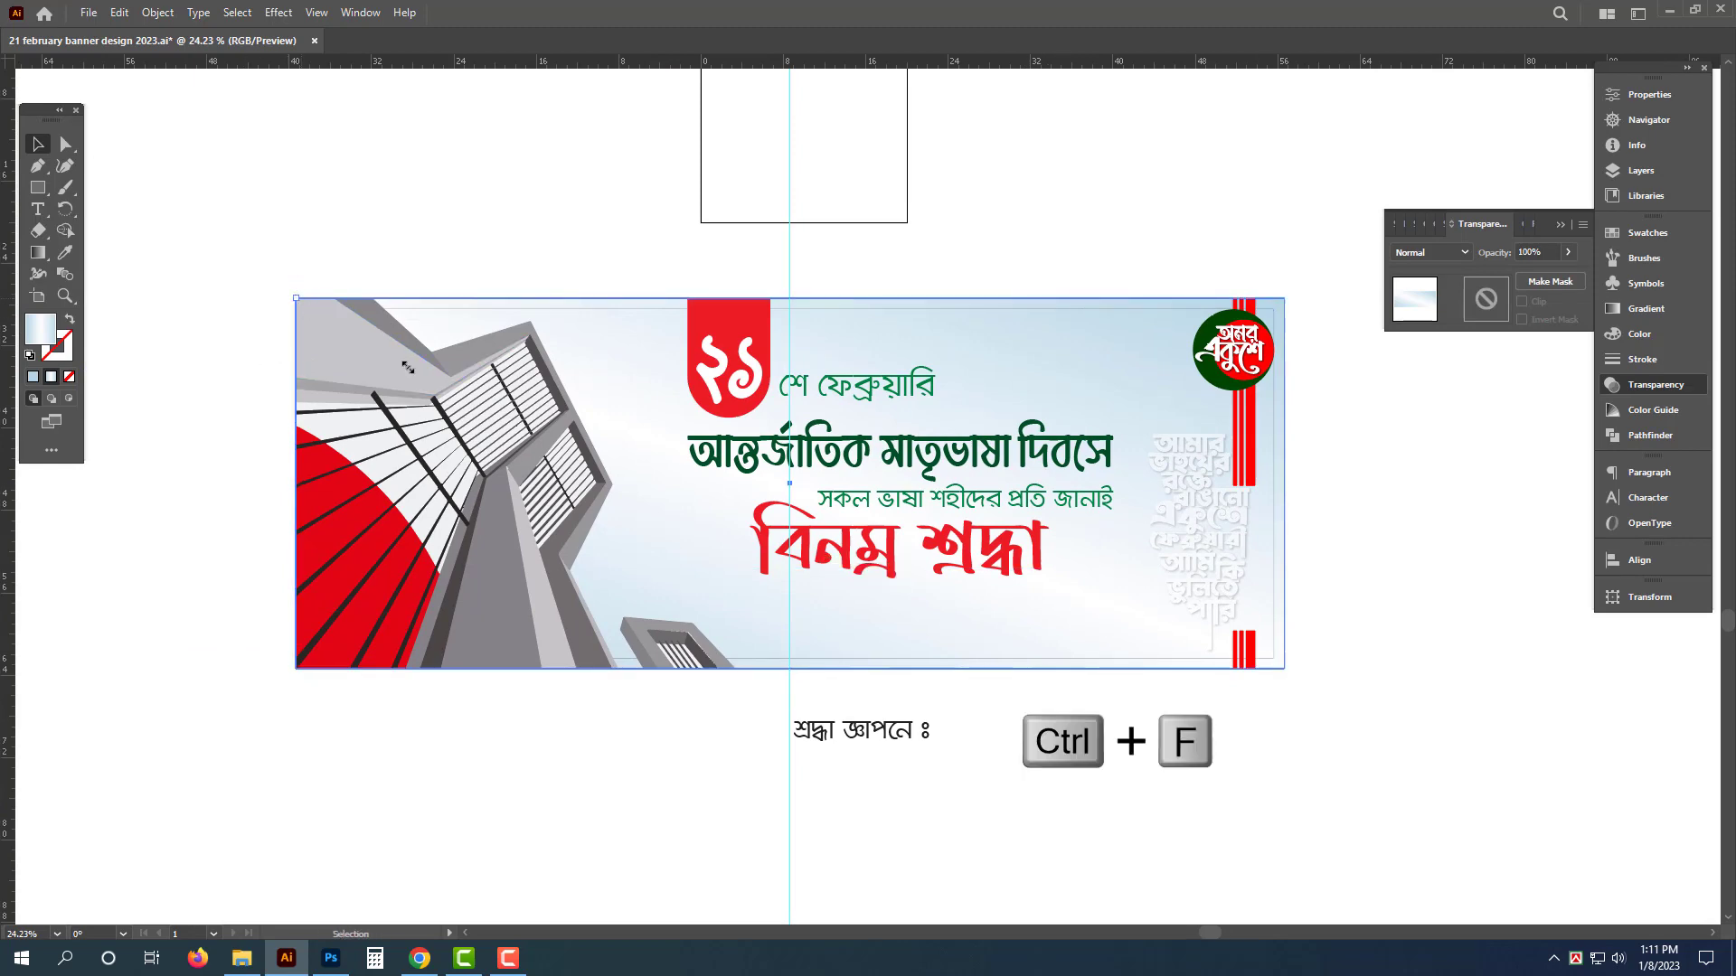
left_click_drag(408, 367, 761, 600)
left_click_drag(1005, 692, 1124, 703)
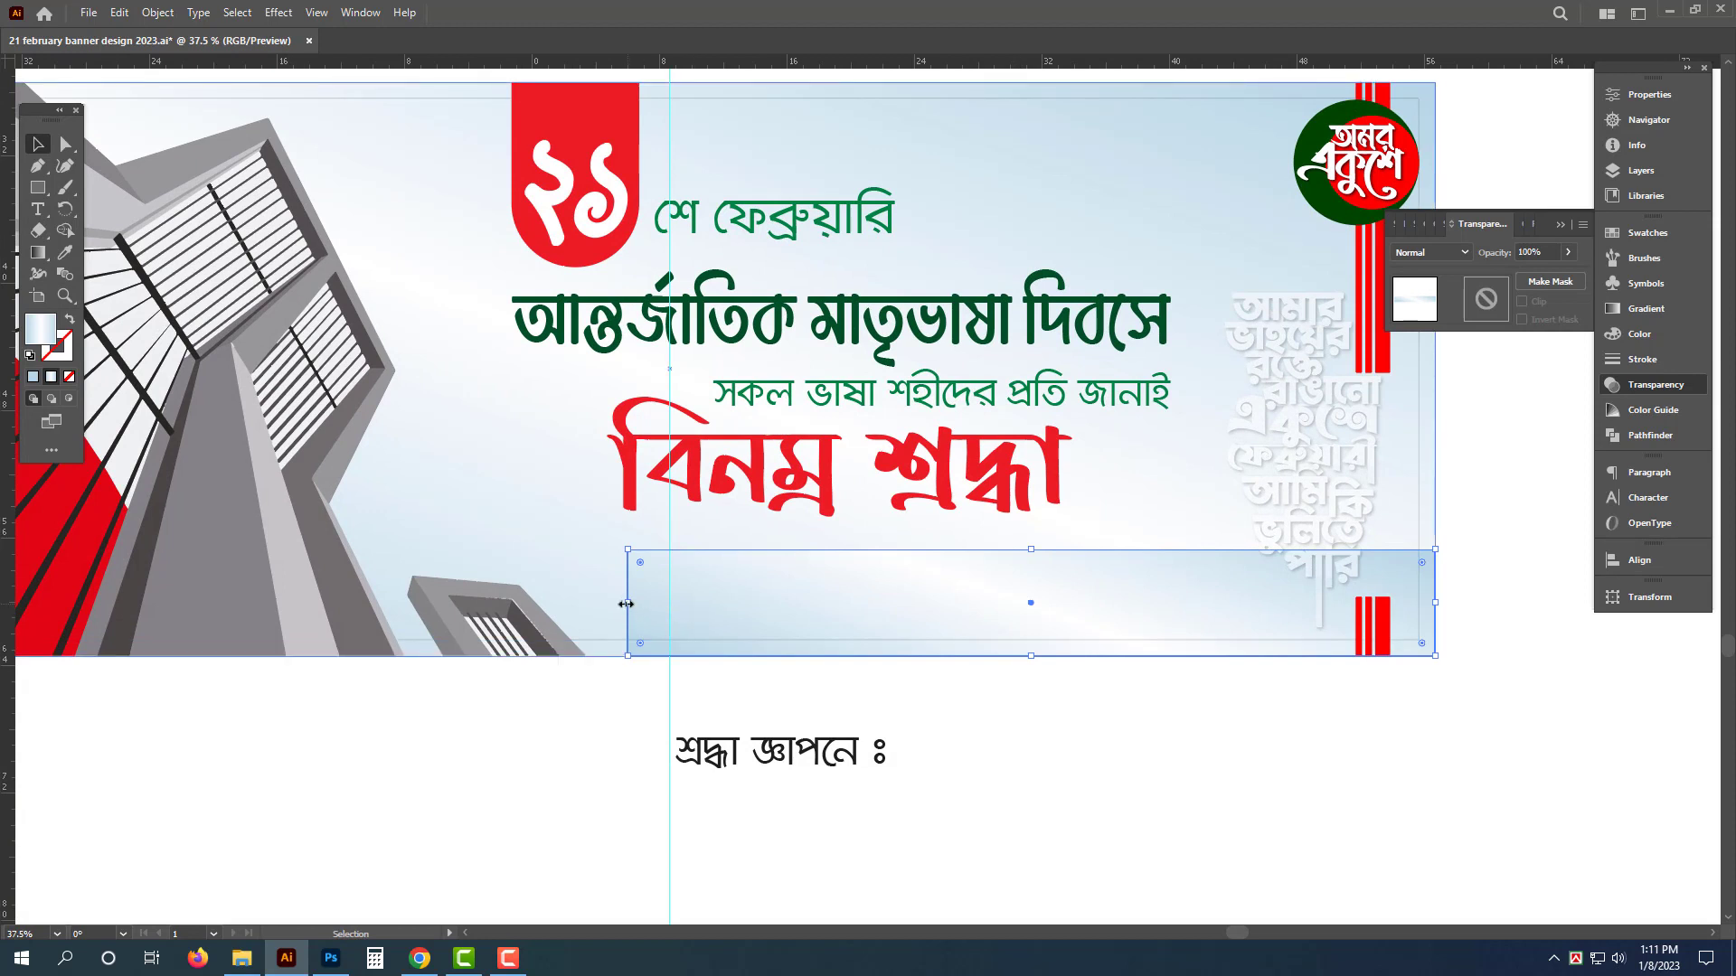
left_click_drag(629, 603, 666, 599)
Step: Fully round the strip's left corners, raise it to the lower margin line and fit its left end to the vertical guide
key("a")
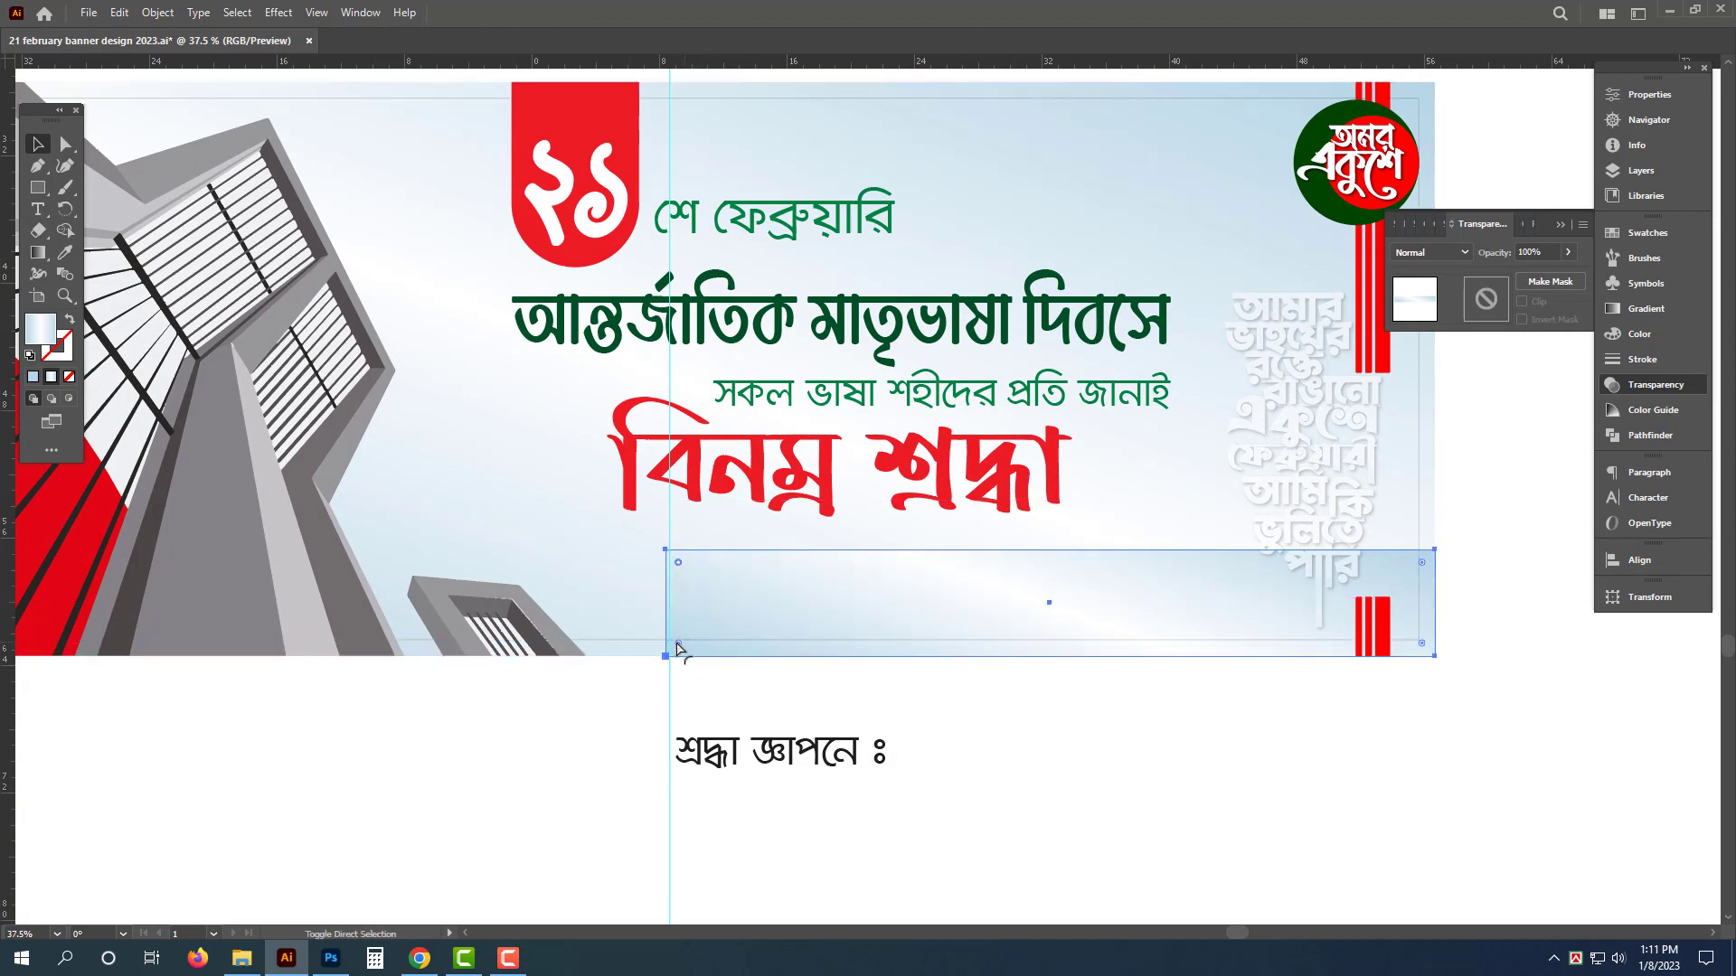
left_click_drag(706, 649, 895, 649)
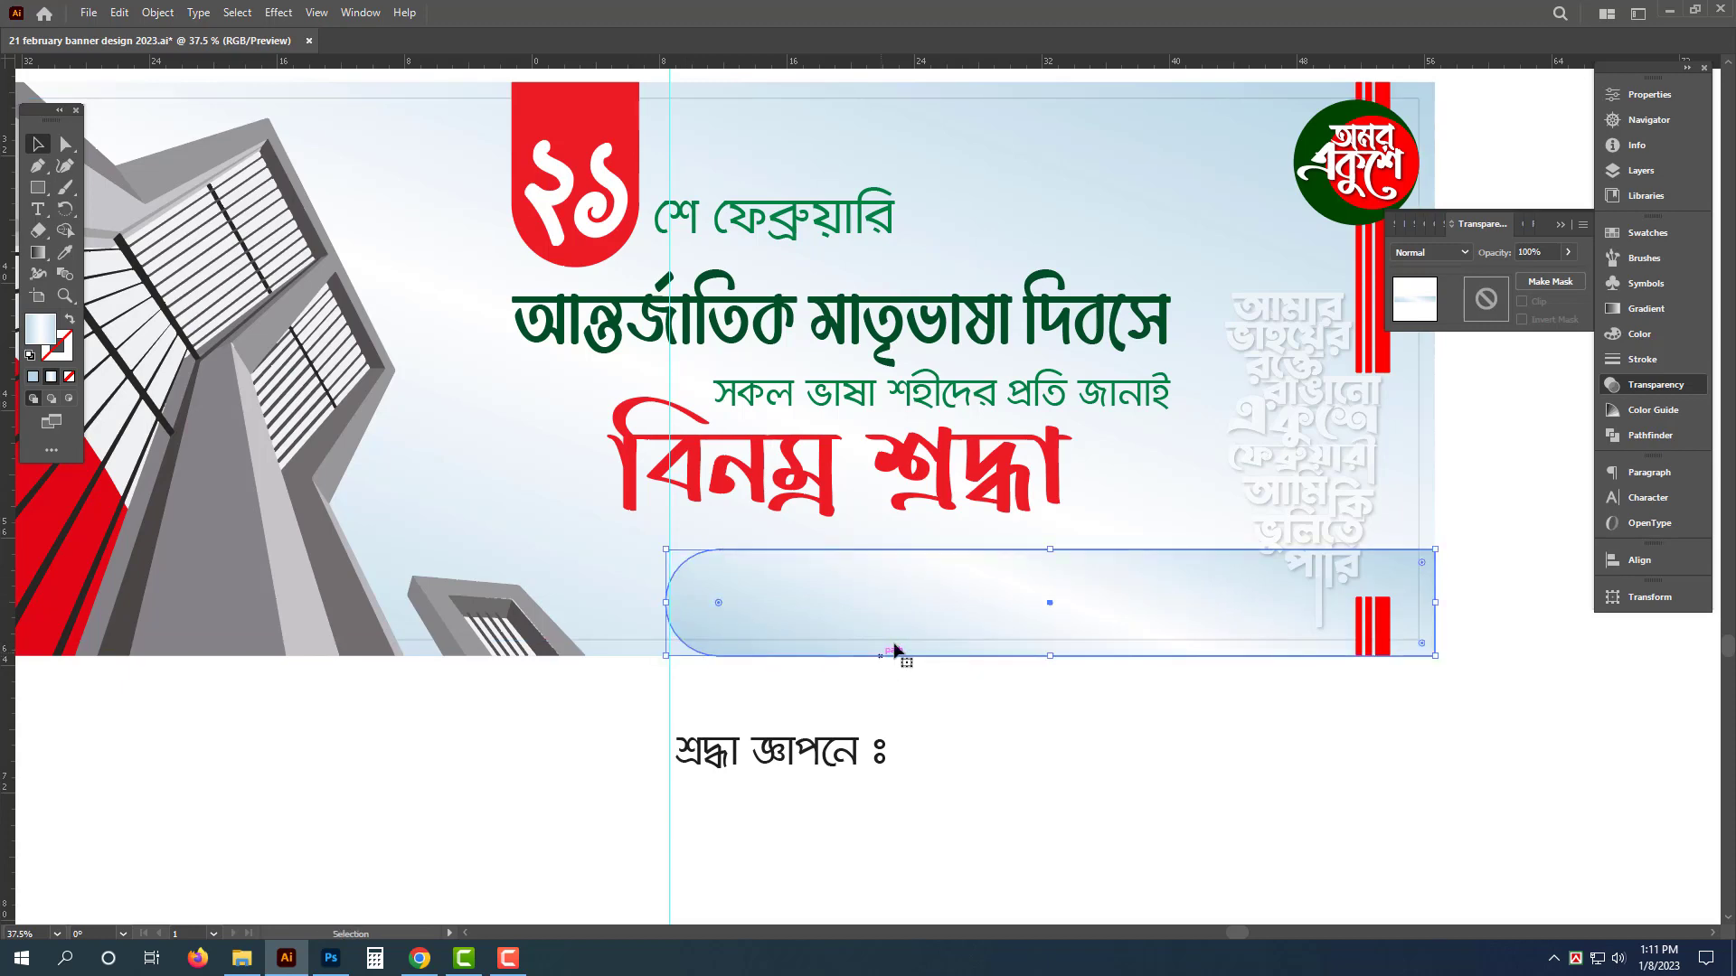
left_click_drag(968, 606, 969, 598)
left_click(1102, 630, "ctrl")
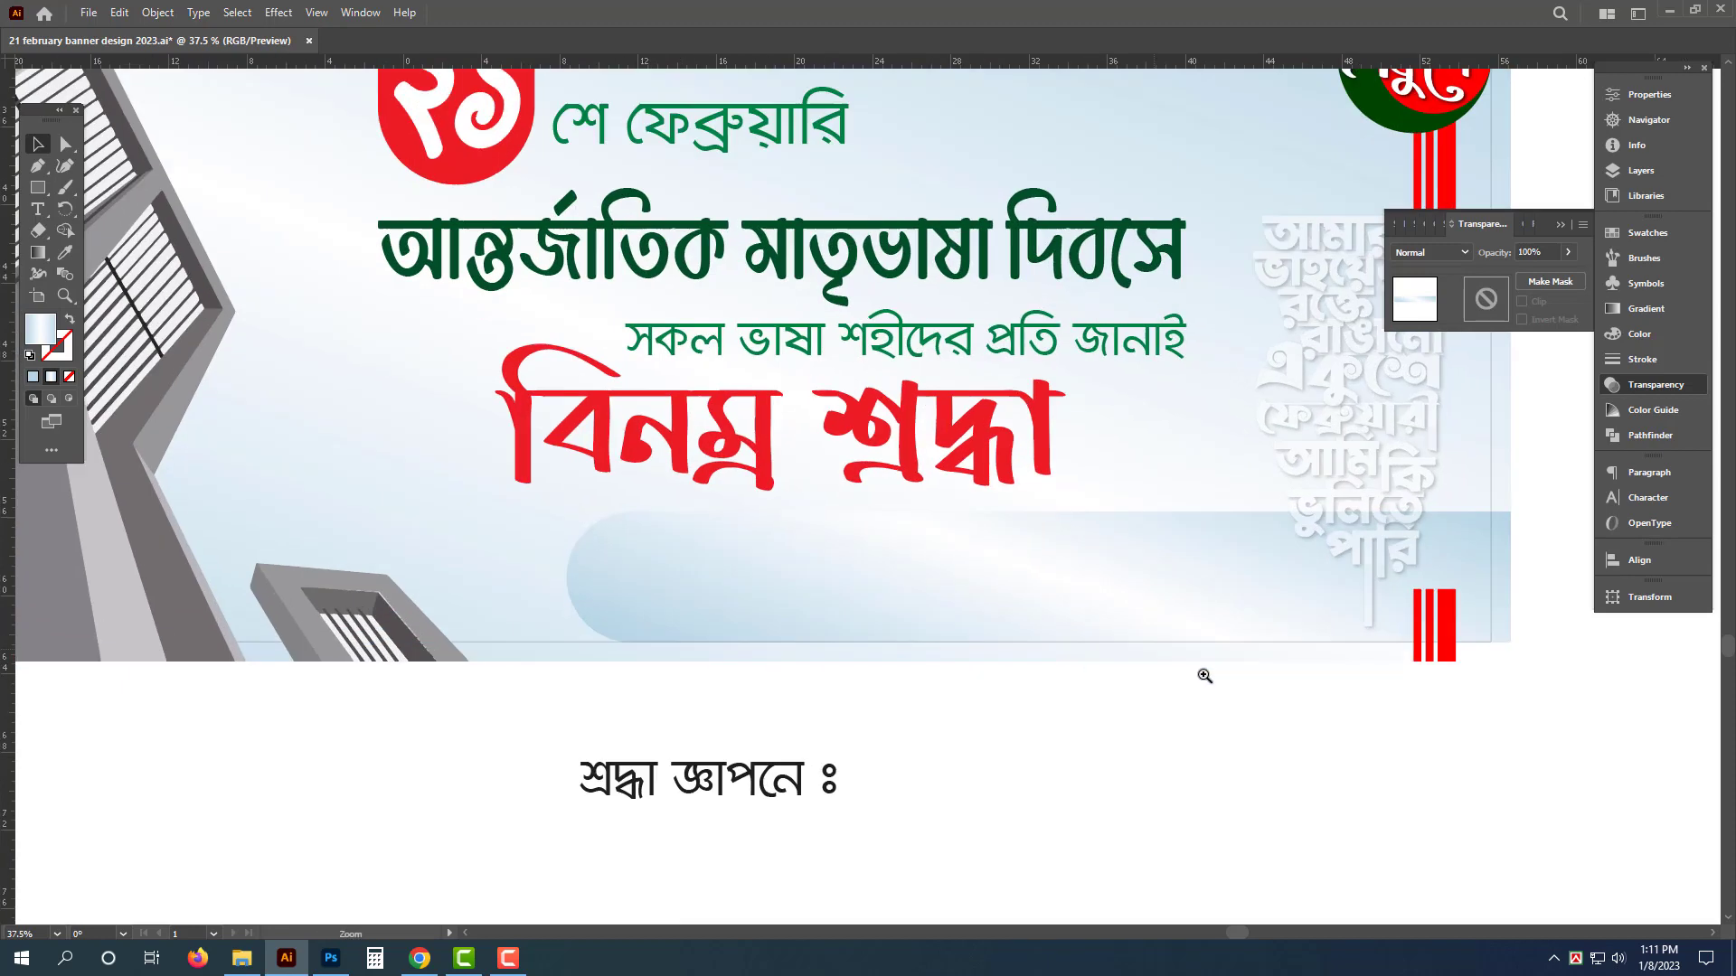
left_click_drag(450, 486, 457, 486)
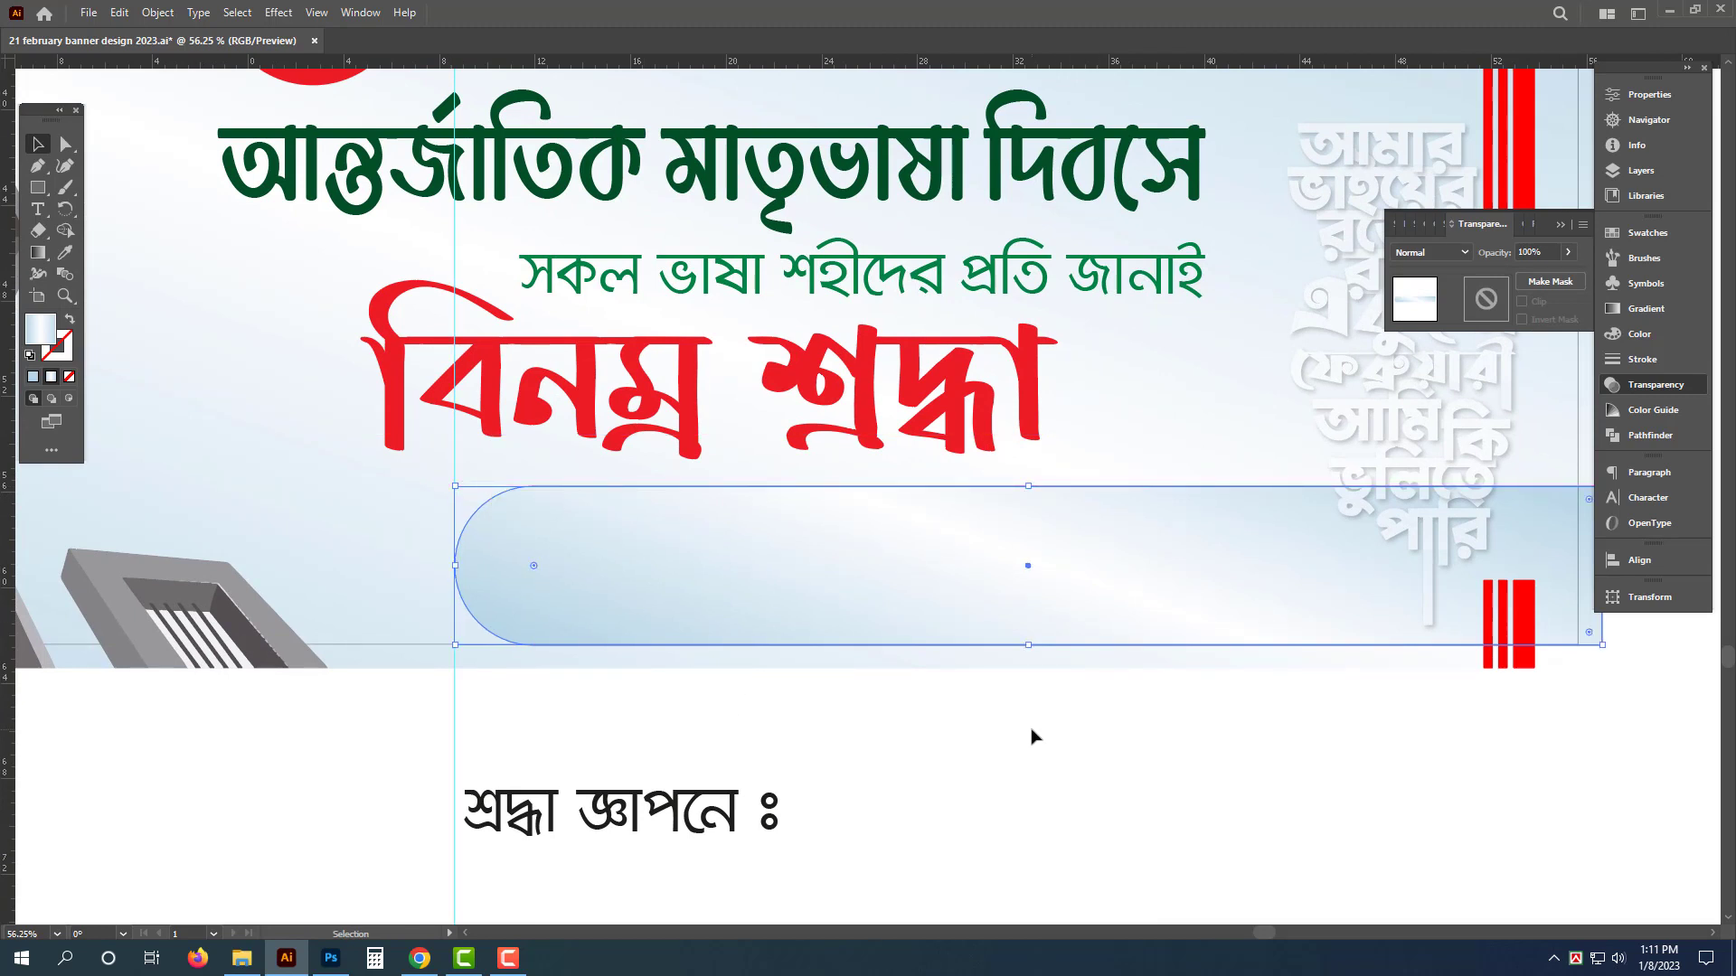
Step: Fill the rounded strip with the solid red sampled from the বিনম্র শ্রদ্ধা lettering
key("i")
left_click(954, 437)
key("v")
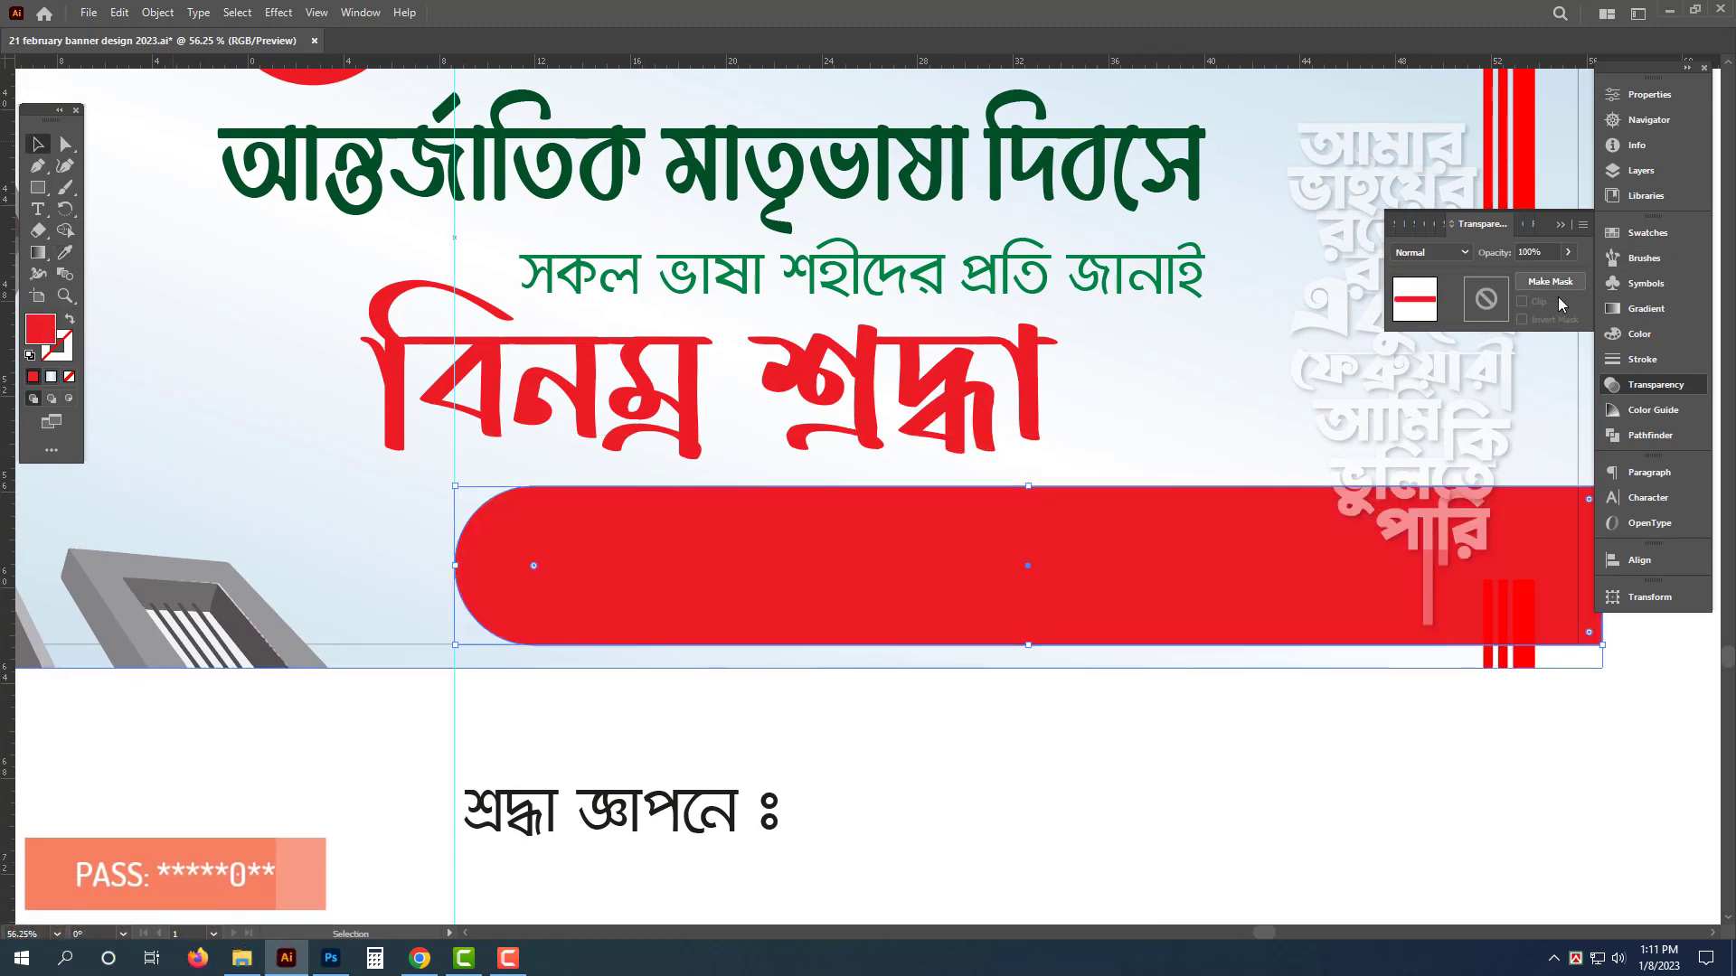
Step: Set the rounded strip's fill to dark red with CMYK 30, 100, 100 and 30
left_click(1644, 337)
left_click_drag(1567, 252, 1499, 251)
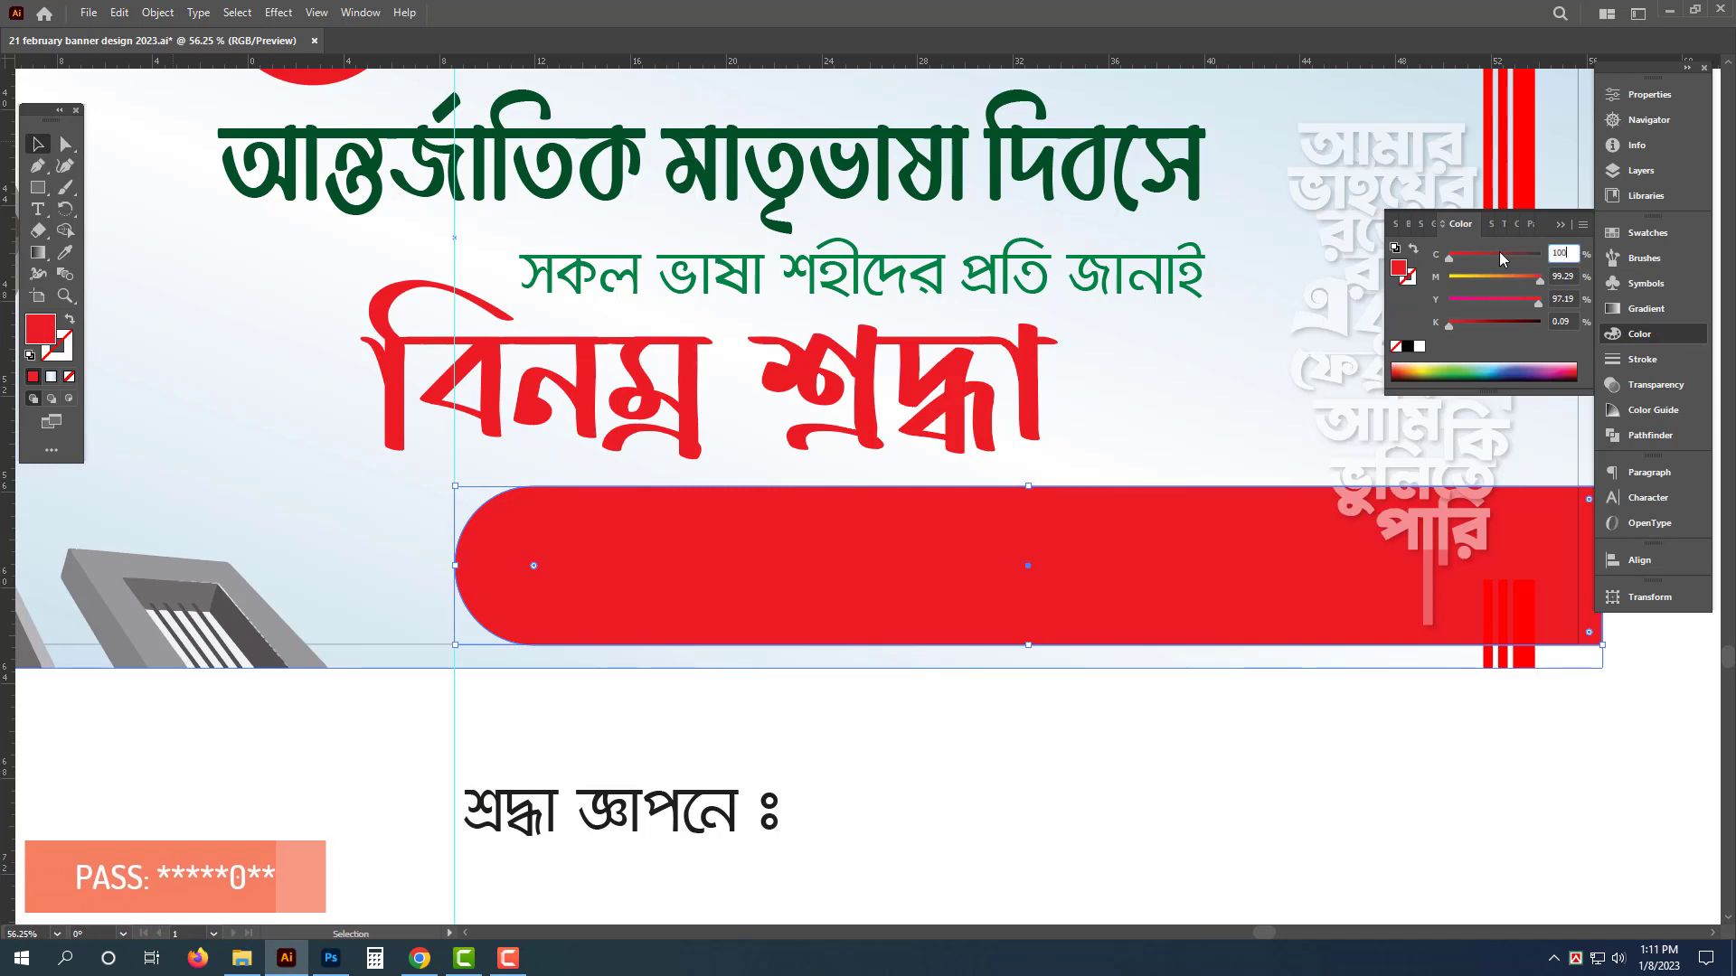
type("30")
key("Tab")
type("100")
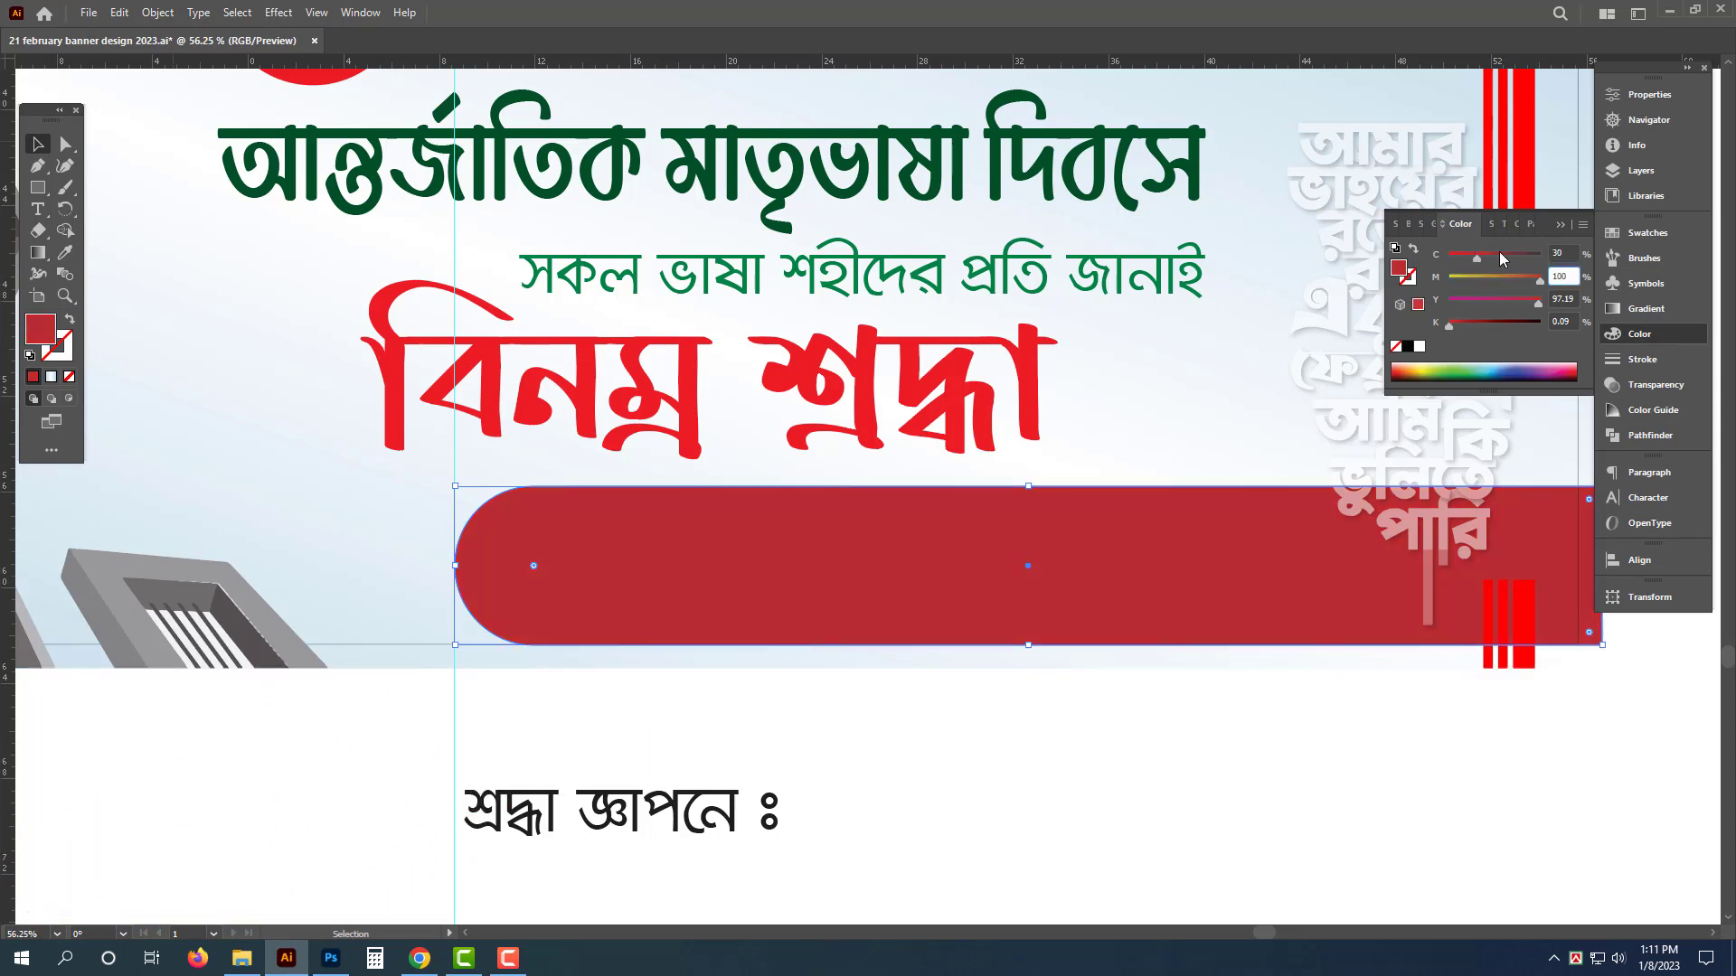
key("Tab")
type("30")
key("BackSpace")
key("BackSpace")
type("100")
key("Tab")
type("30")
key("Return")
left_click(1084, 786)
key("Tab")
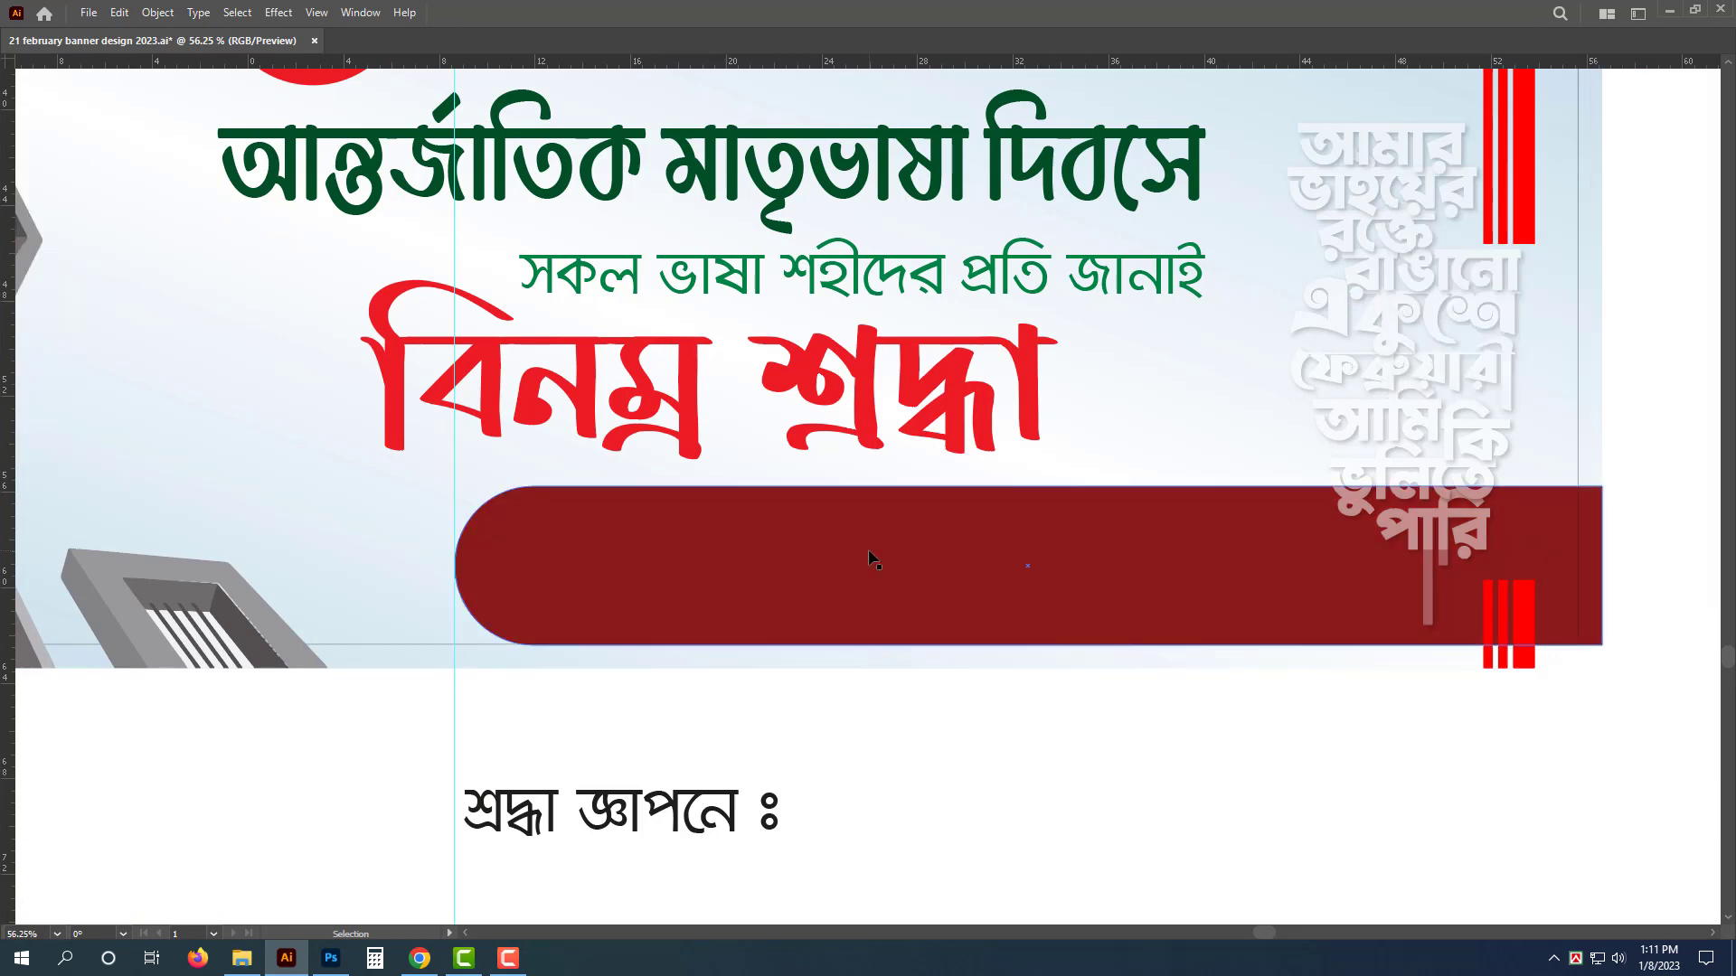
Step: Select the অমর একুশে emblem, verse and red stripes, and scale them down together to end at the dark red strip's top edge
left_click(746, 590, "alt")
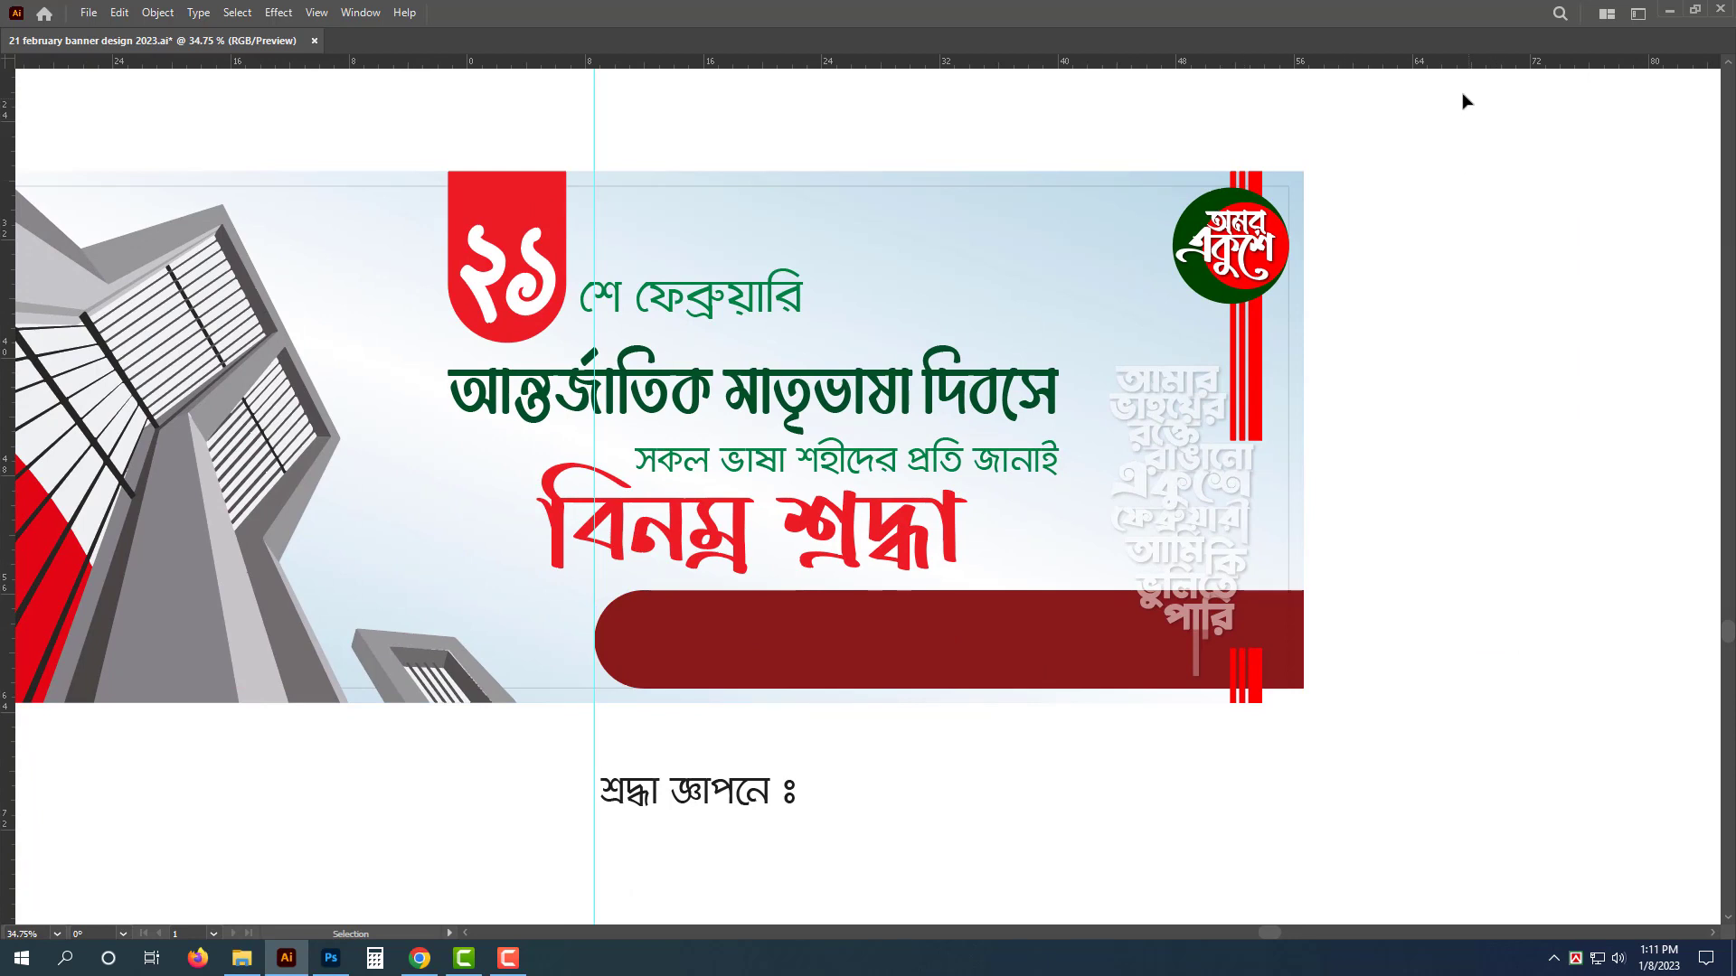
left_click_drag(1459, 91, 1212, 593)
key("z")
left_click_drag(1356, 579, 1420, 609)
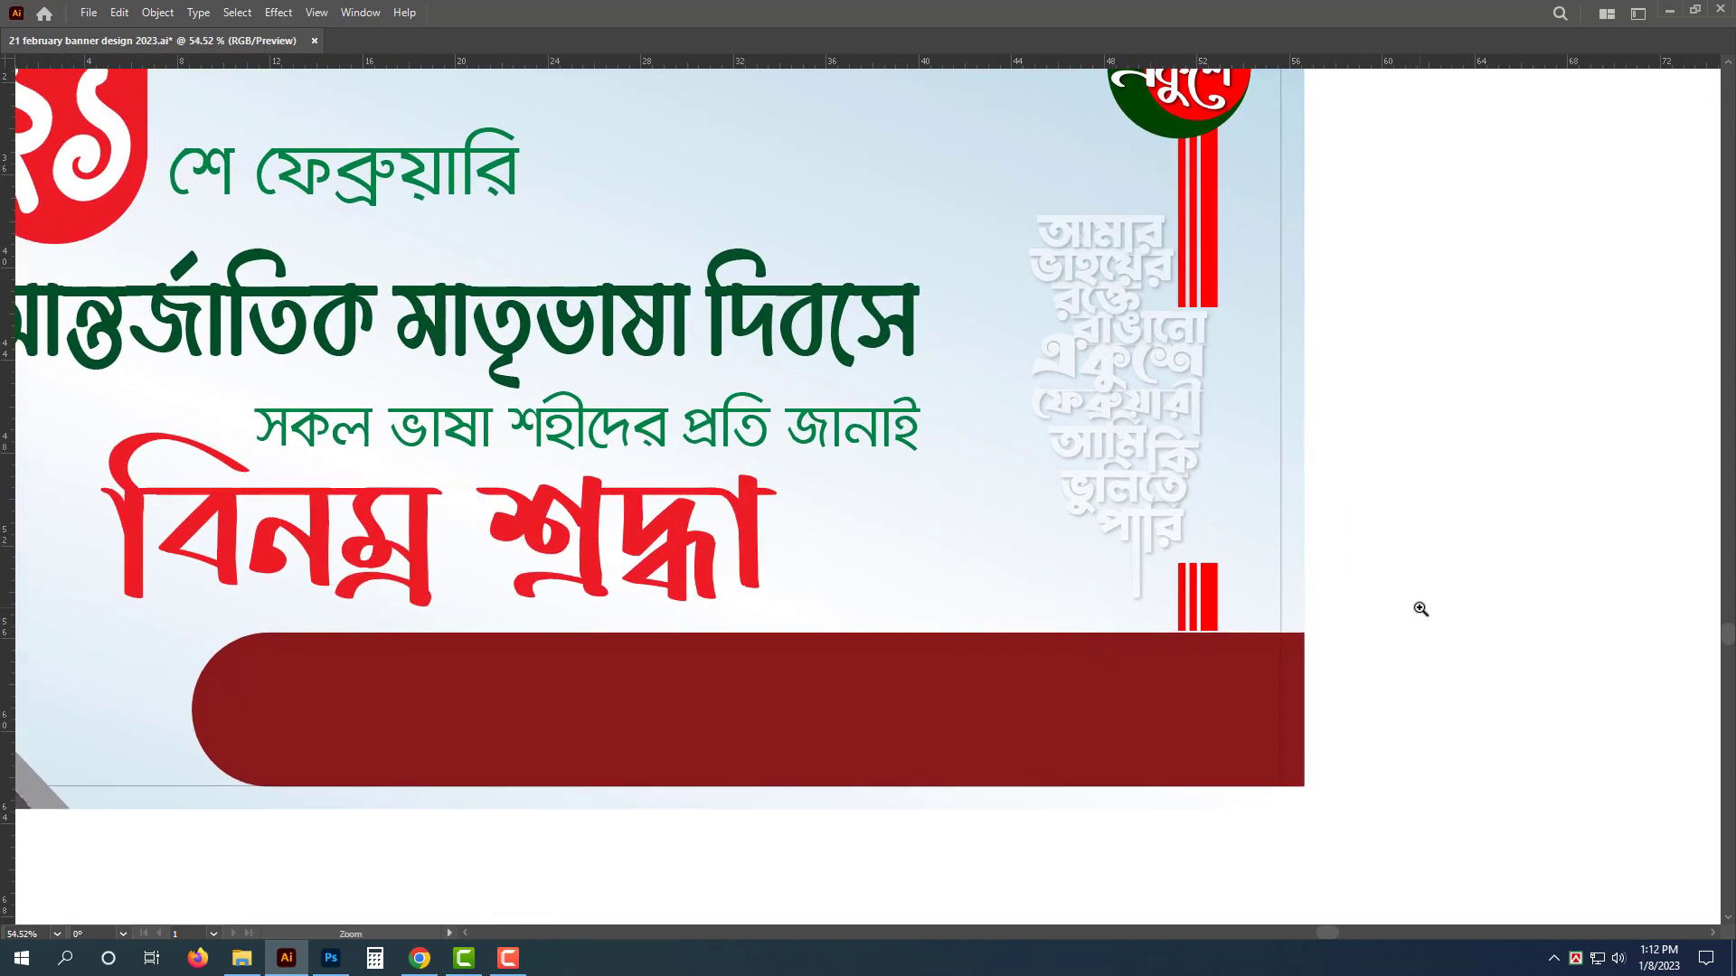
key("v")
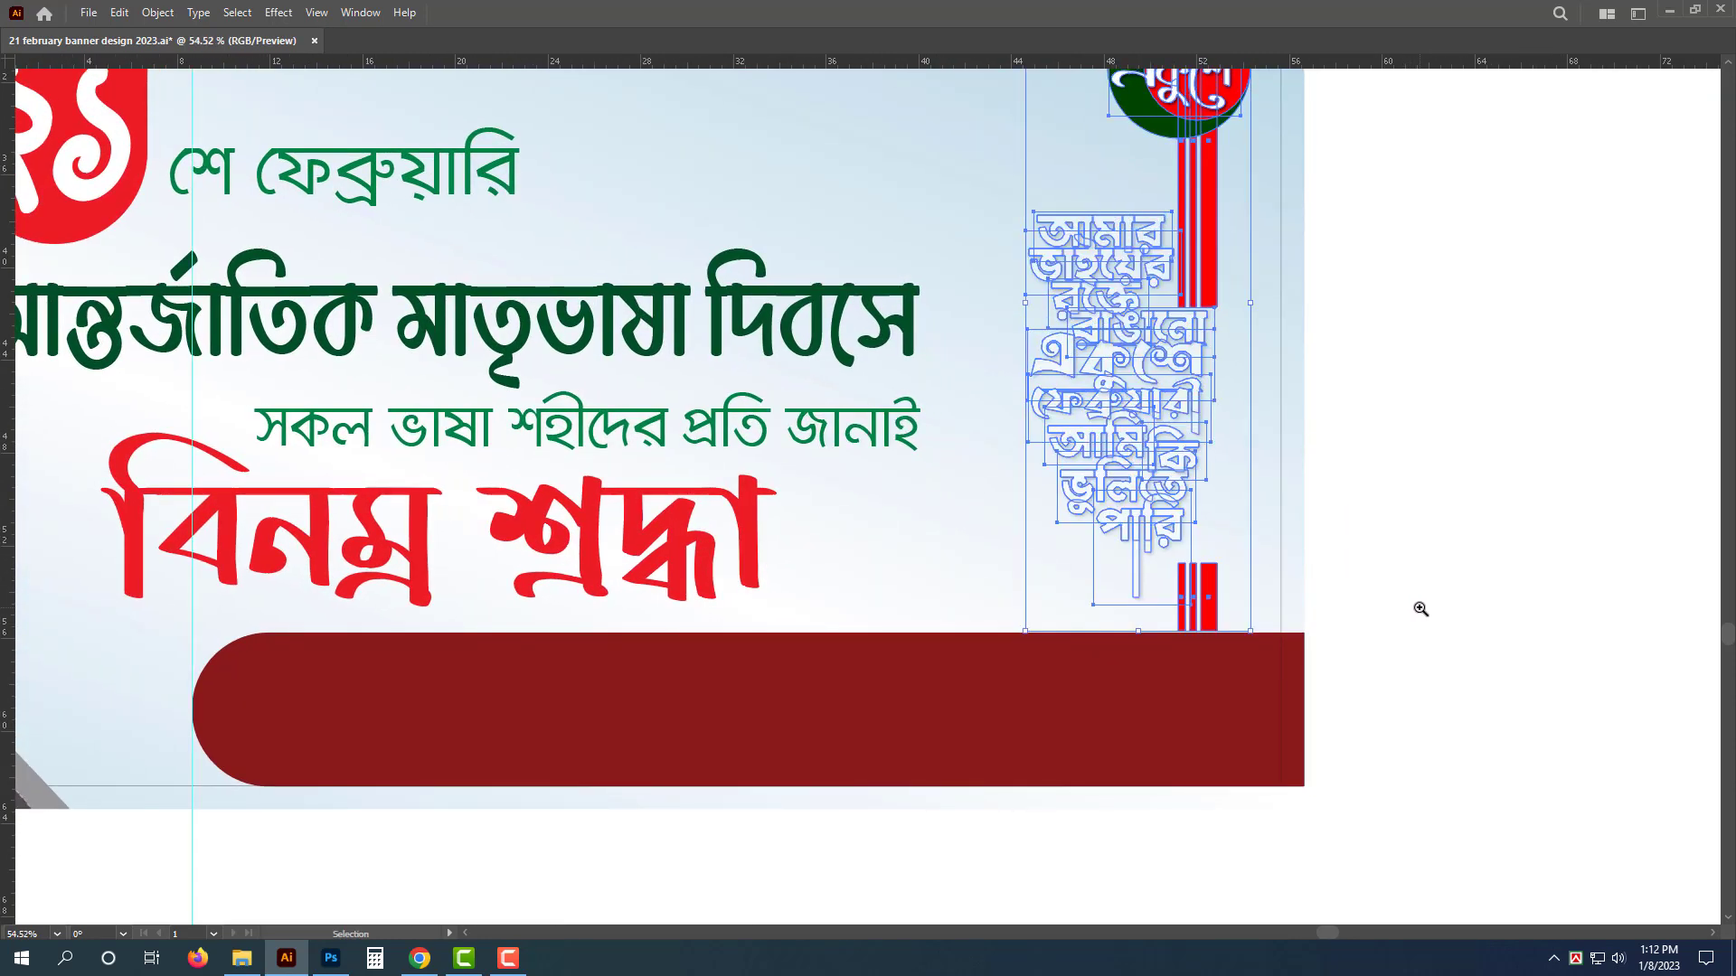
Step: Scale the emblem, verse and stripes down further to leave a gap above the dark red strip, and shift them right toward the banner margin
key("z")
mouse_move(1498, 569)
left_mouse_down()
mouse_move(1458, 566)
mouse_move(1493, 591)
left_mouse_up()
key("v")
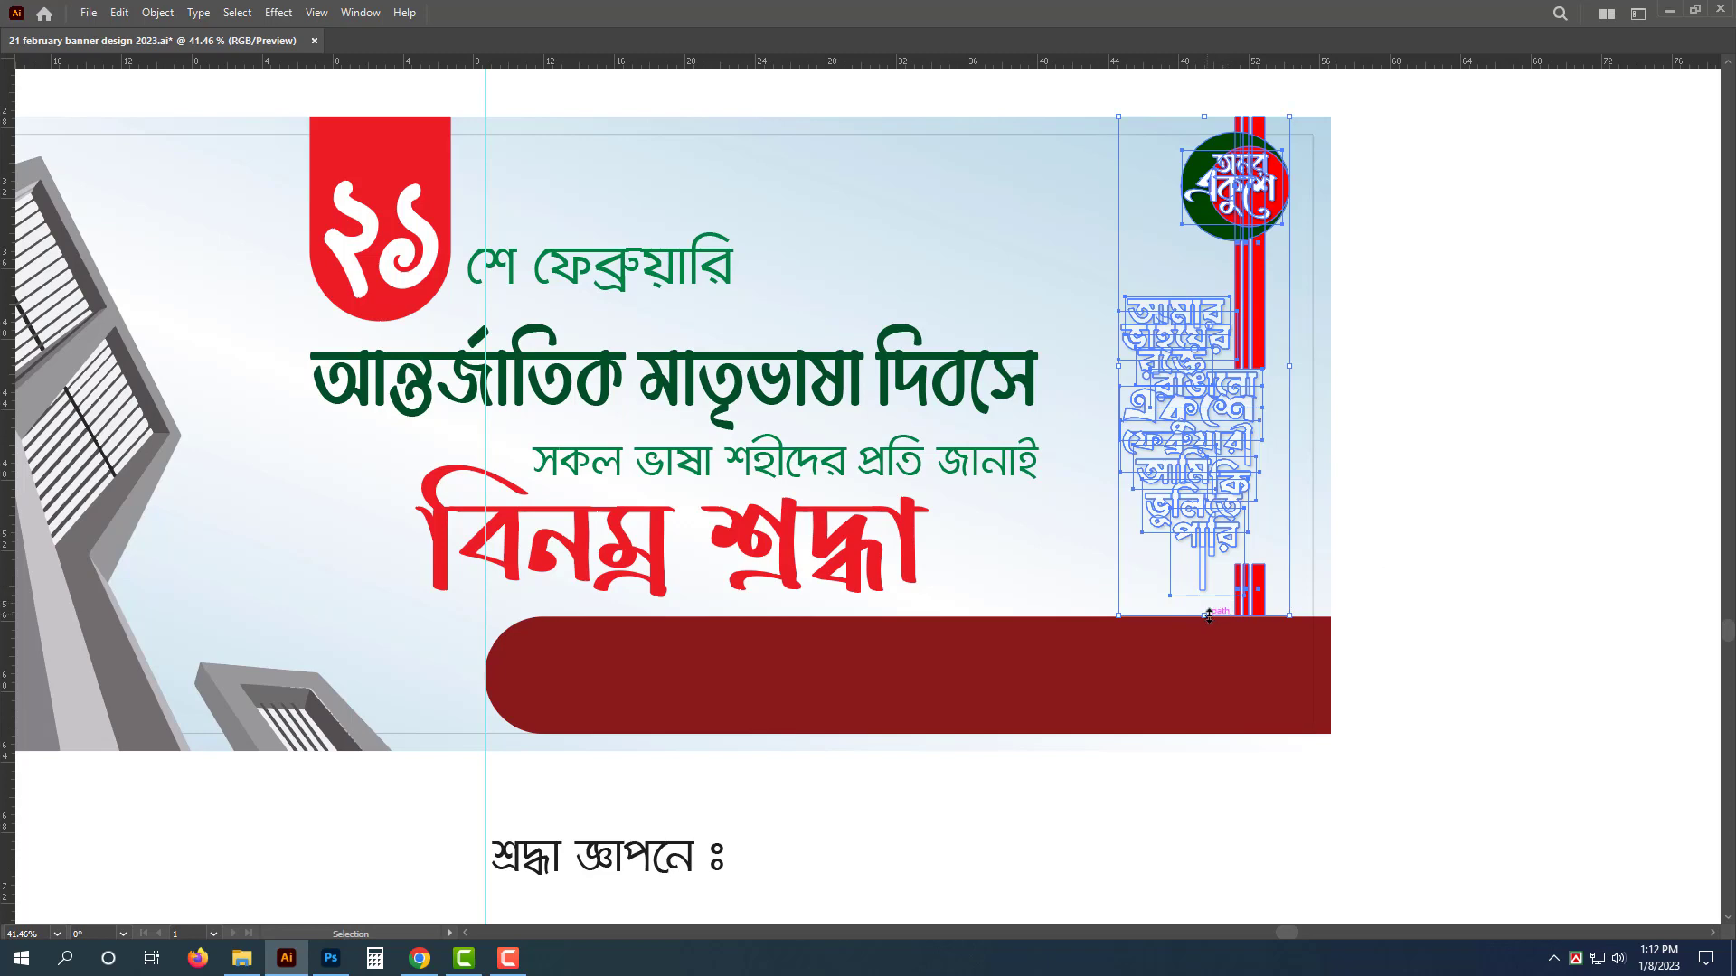
left_click_drag(1209, 616, 1209, 547)
key("a")
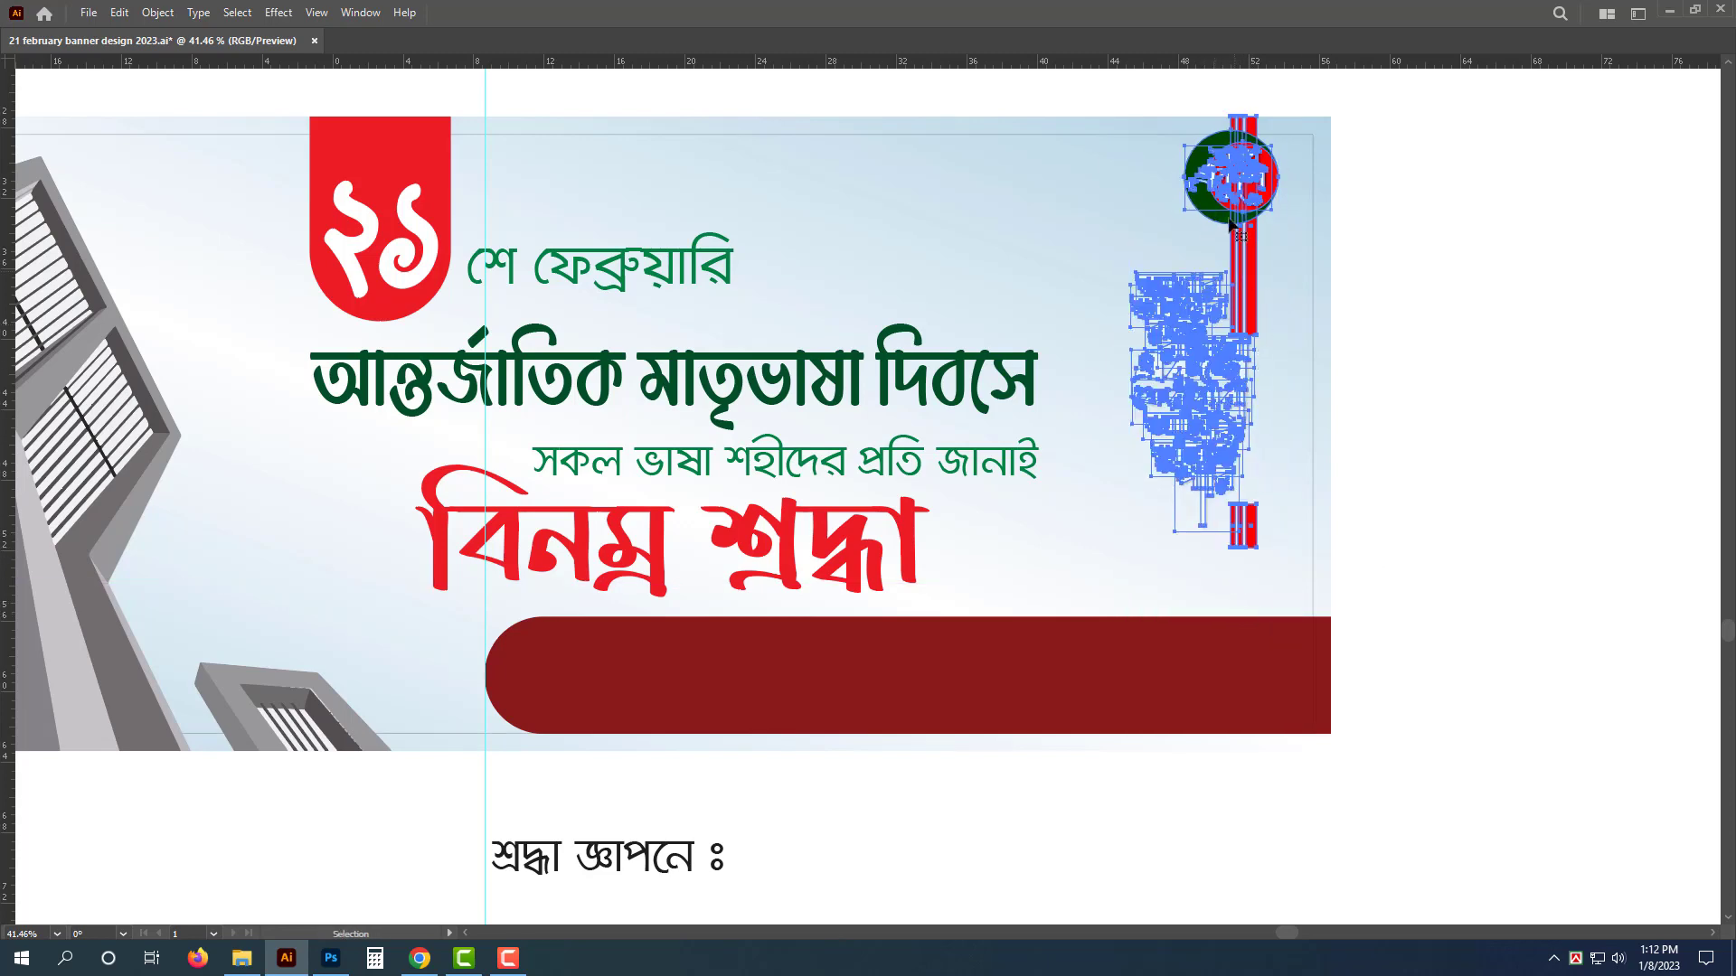
left_click_drag(1233, 225, 1264, 209)
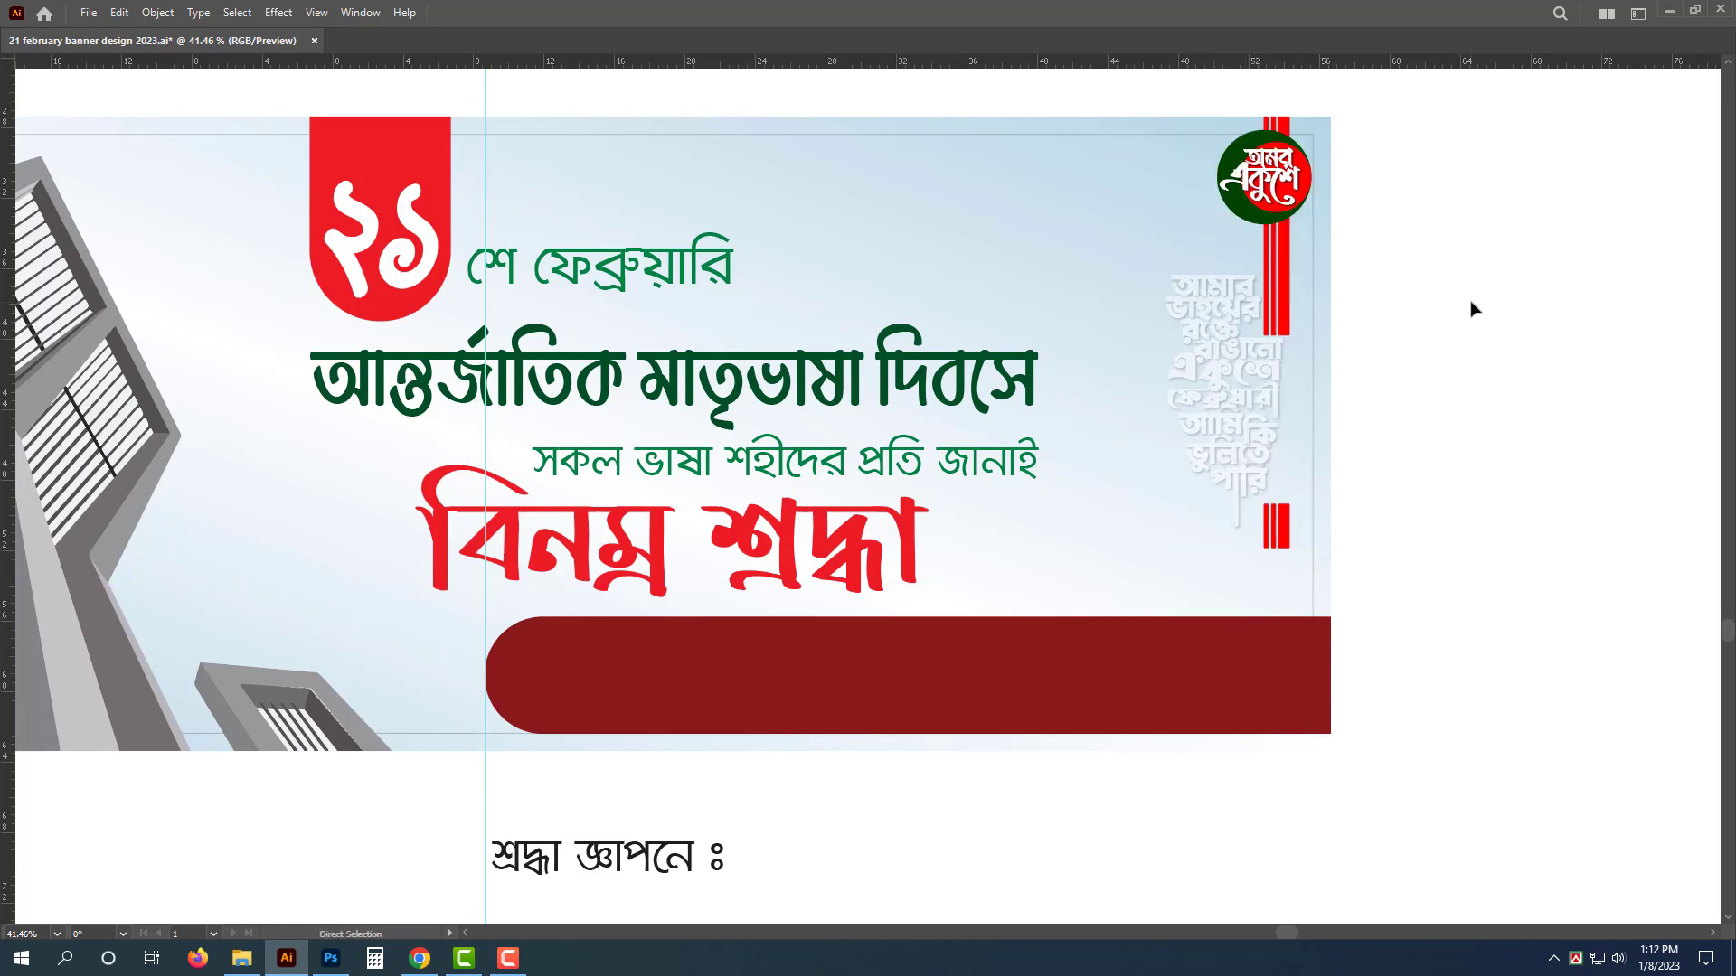
key("v")
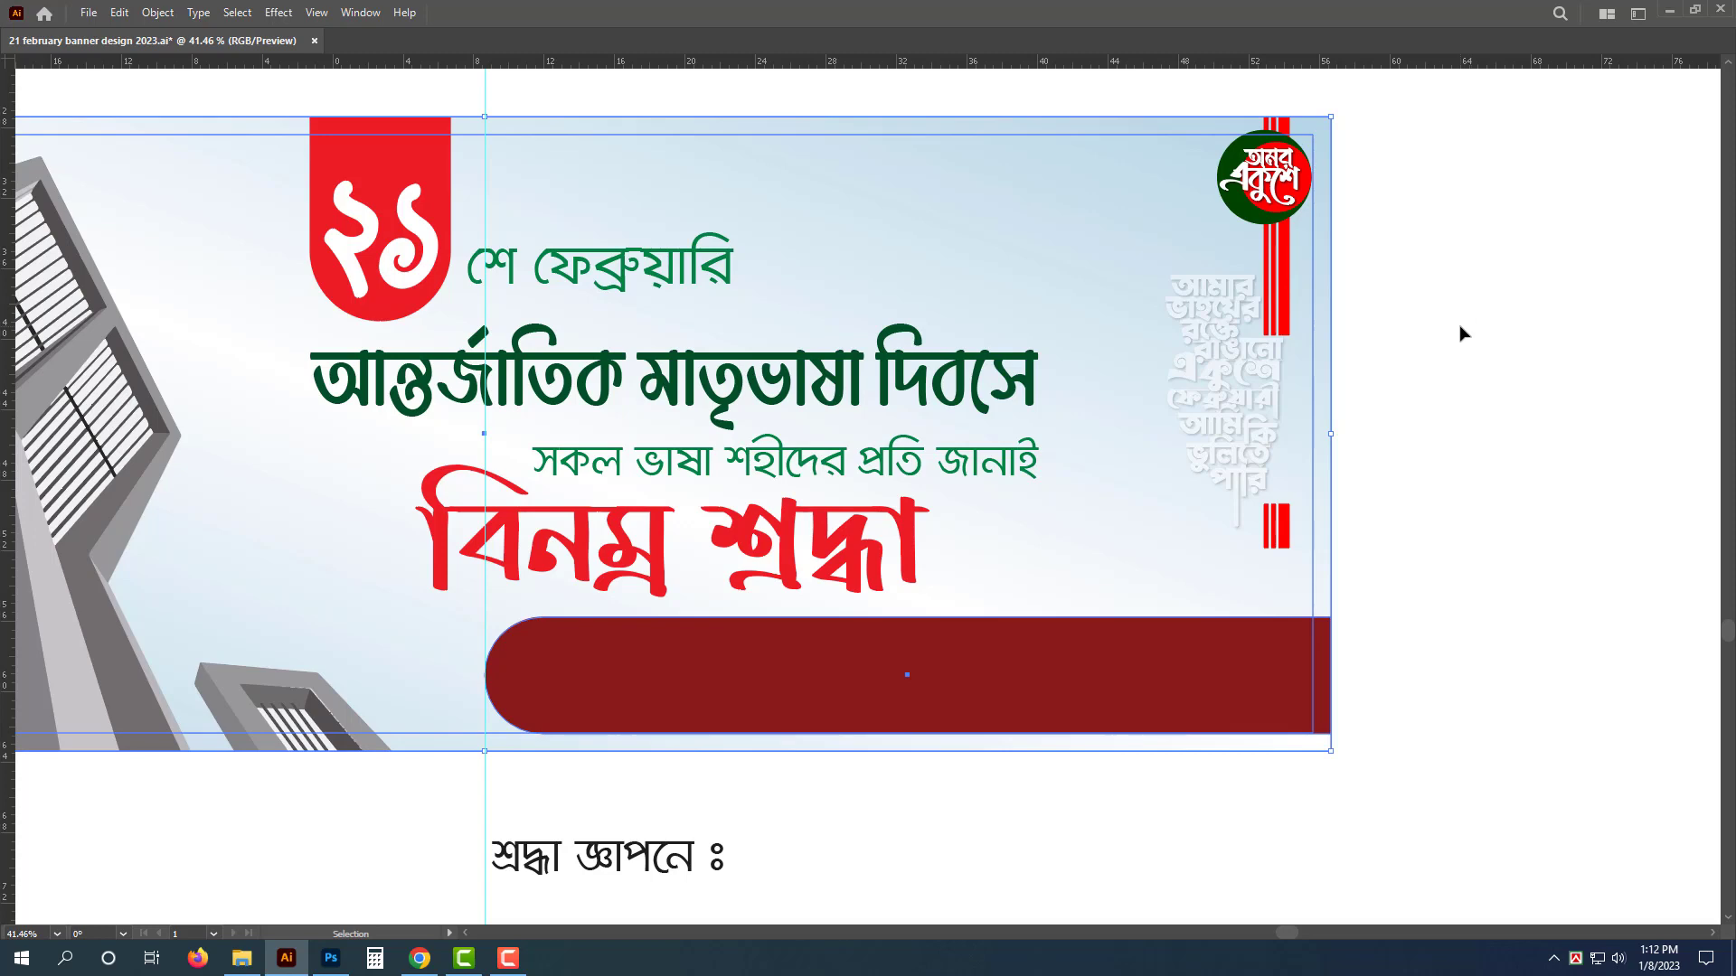
left_click(1466, 348)
scroll(1455, 434, "down", 2)
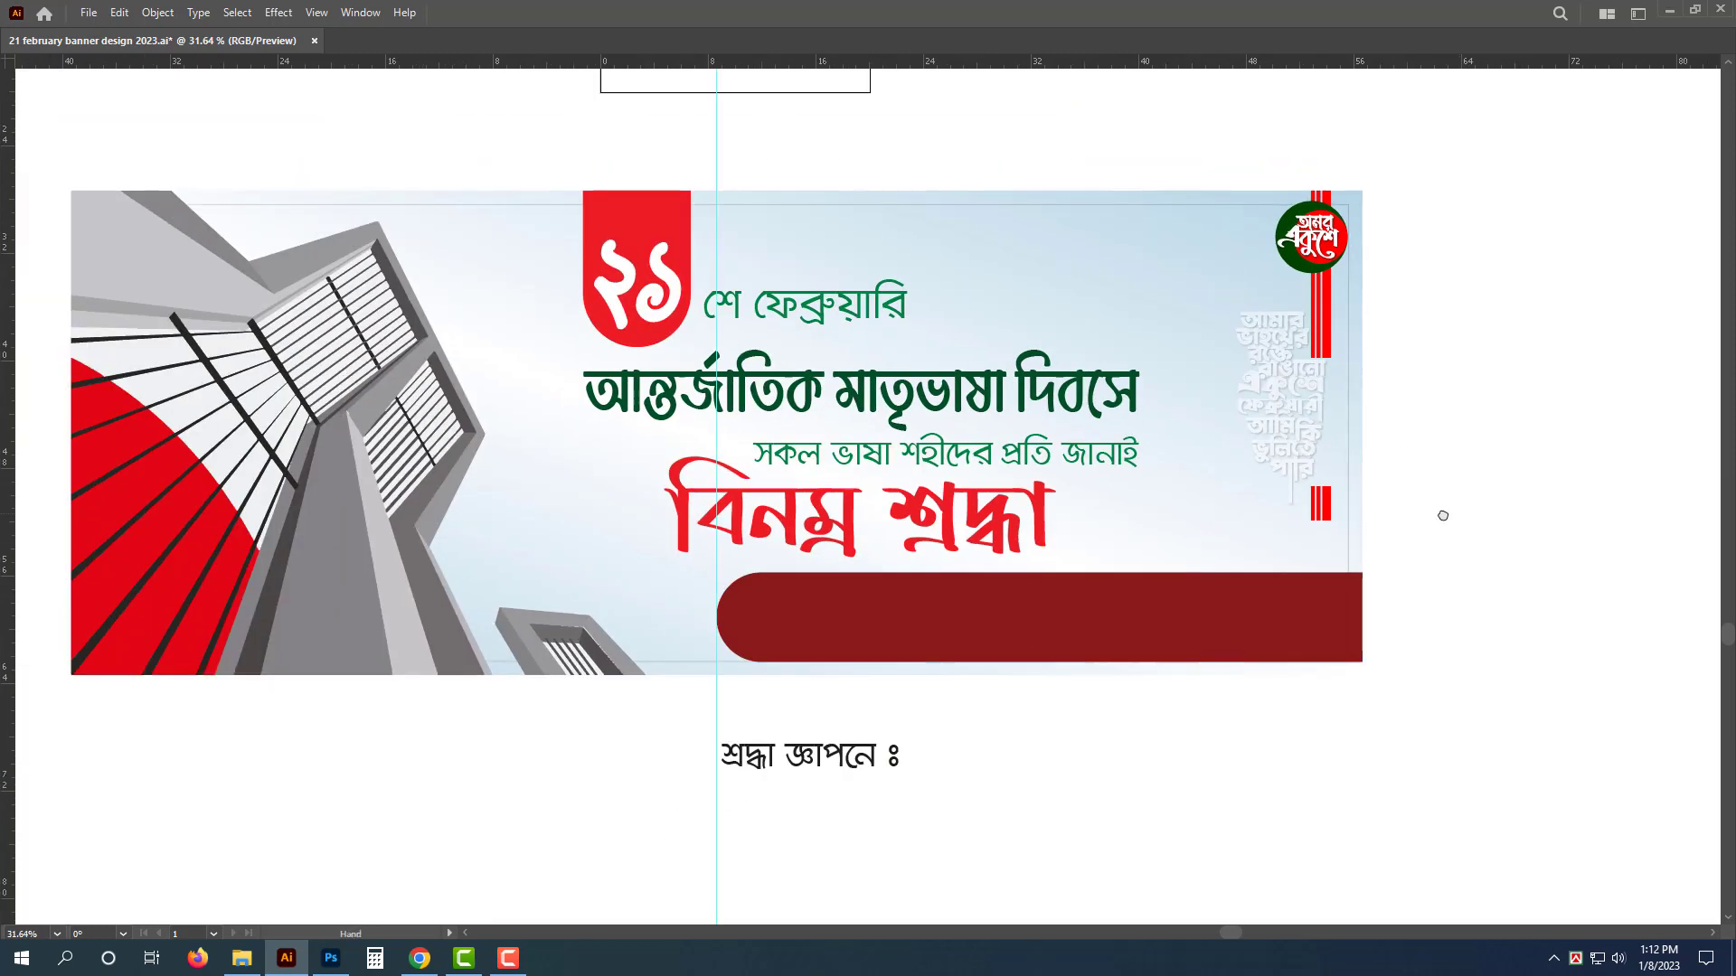
left_click_drag(1441, 512, 1395, 518)
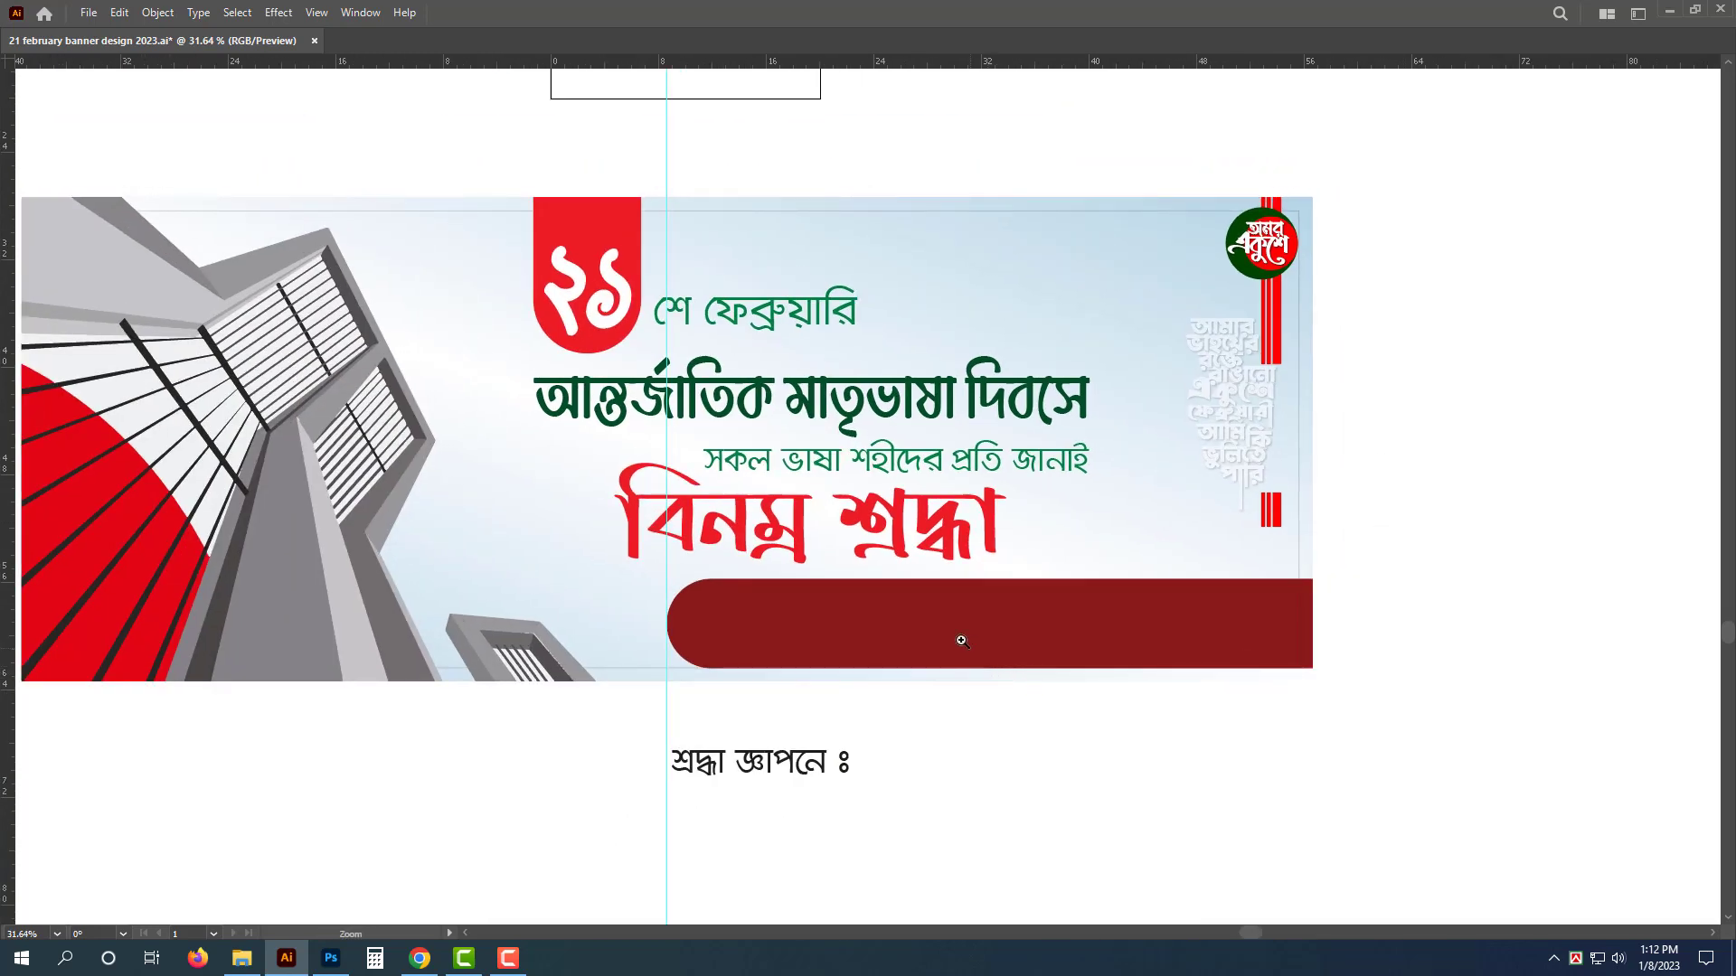
Step: Draw a dark red circle with the Ellipse tool, centred on the rounded strip's left end
left_click_drag(724, 654, 834, 692)
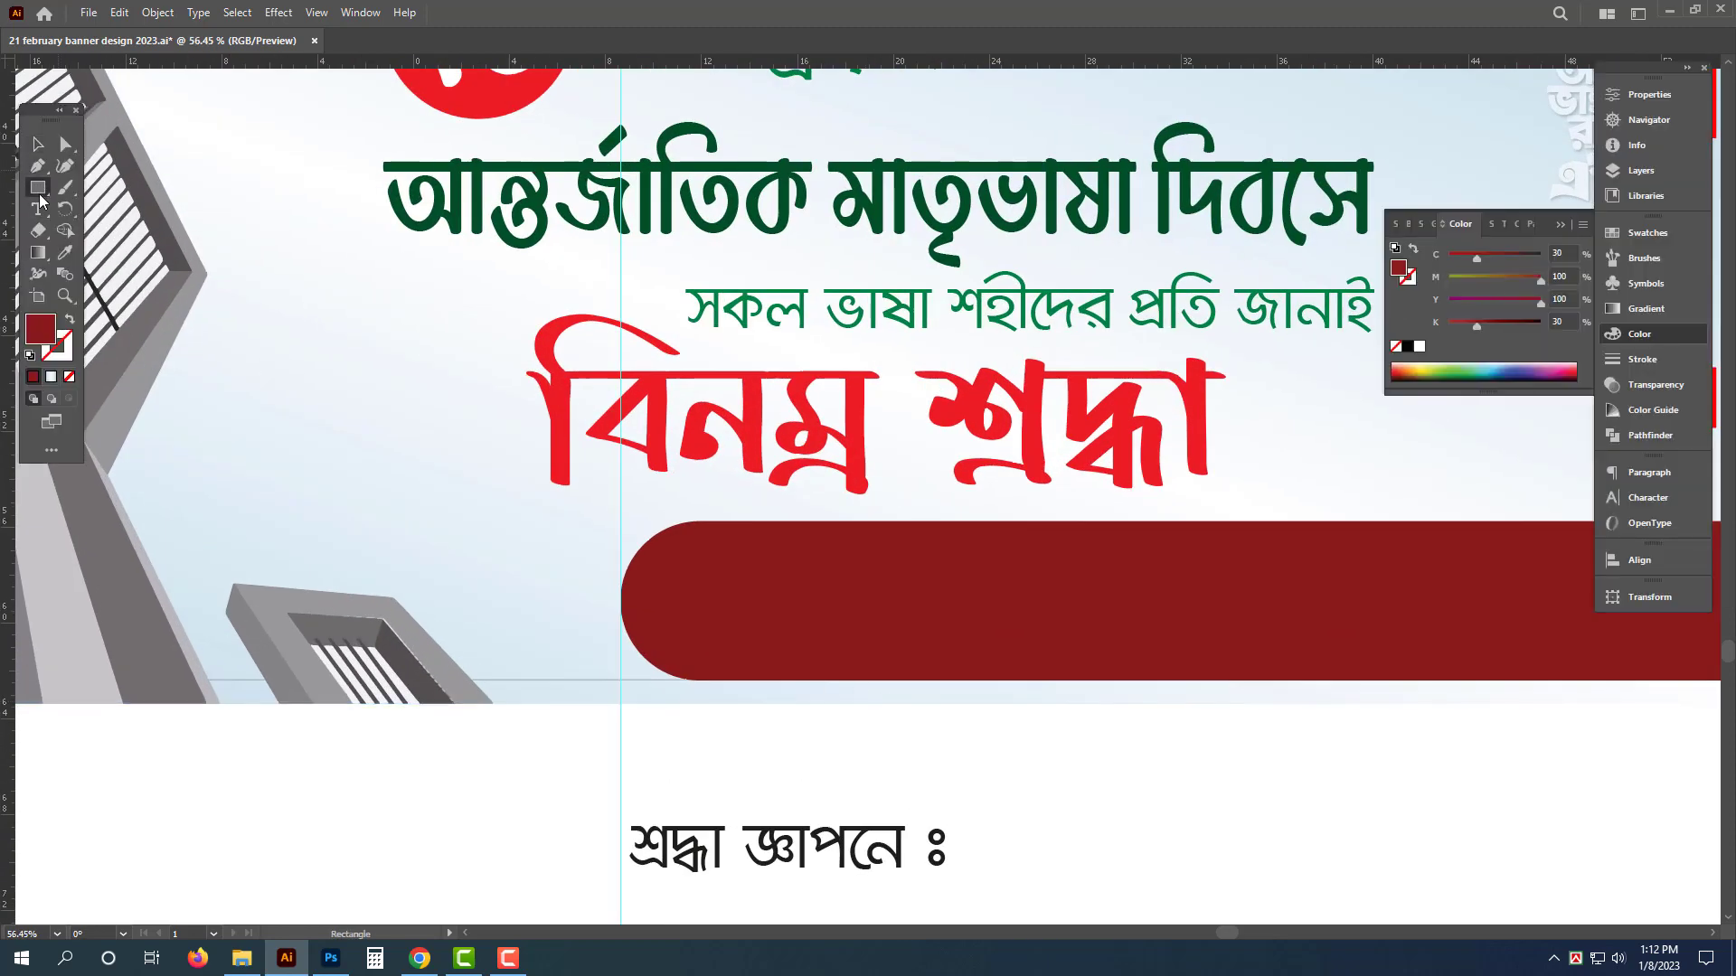
left_click_drag(40, 194, 83, 226)
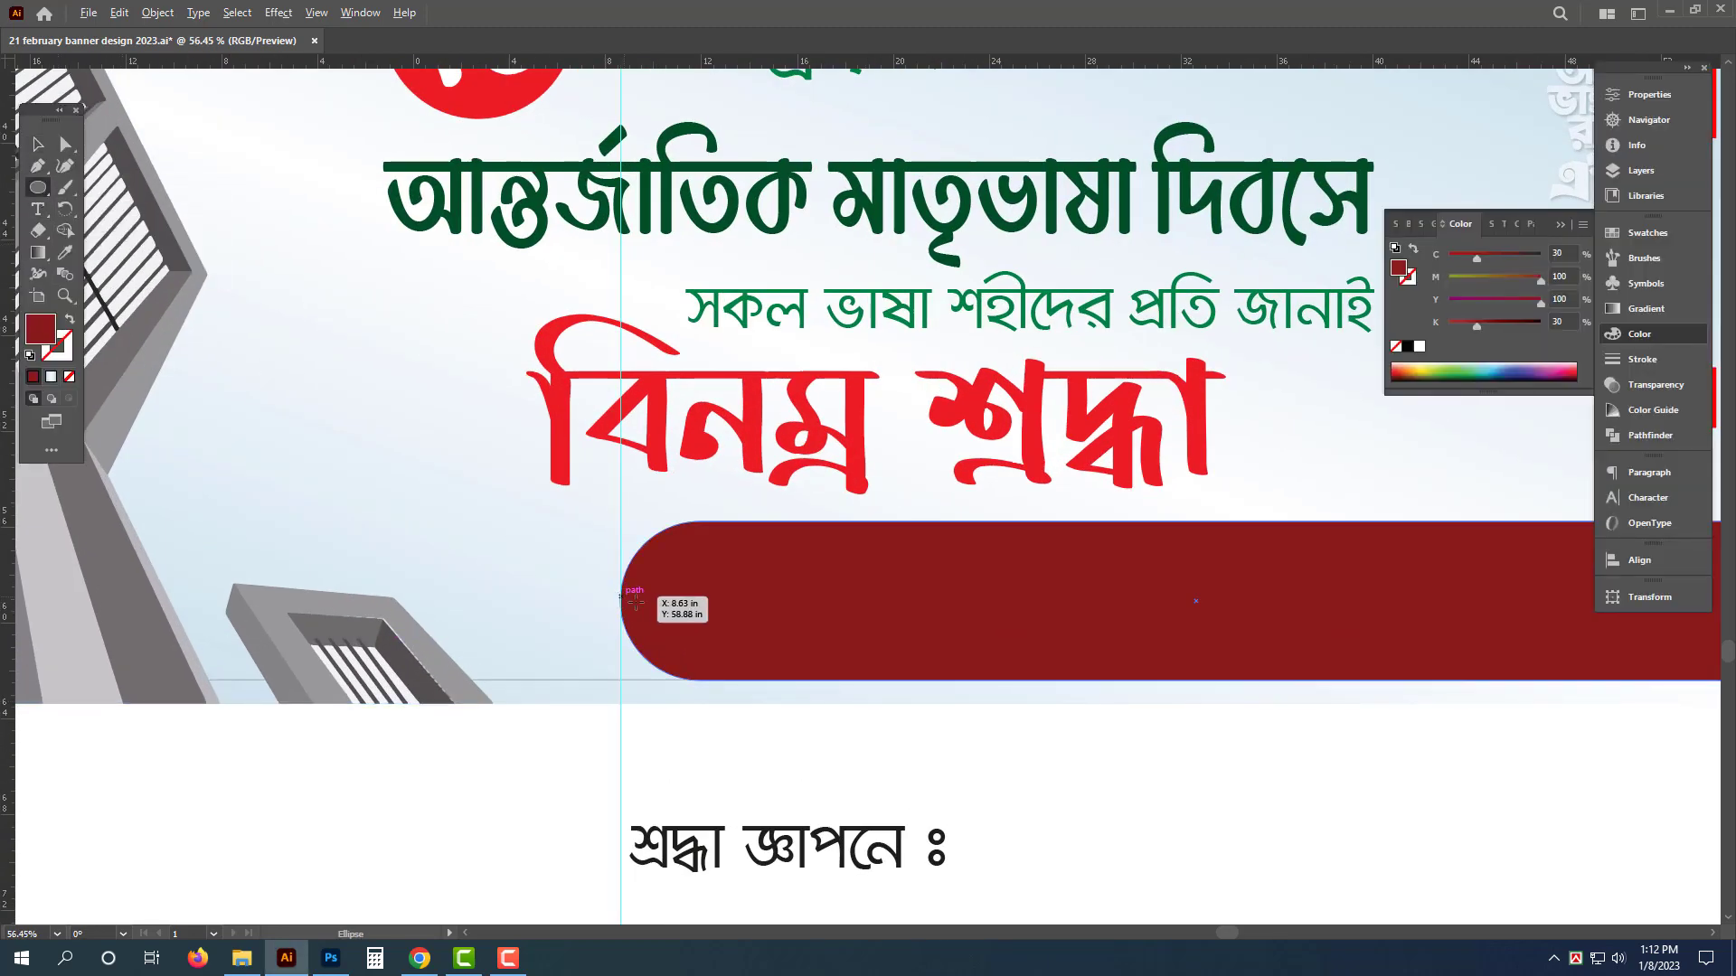
left_click_drag(621, 596, 690, 632)
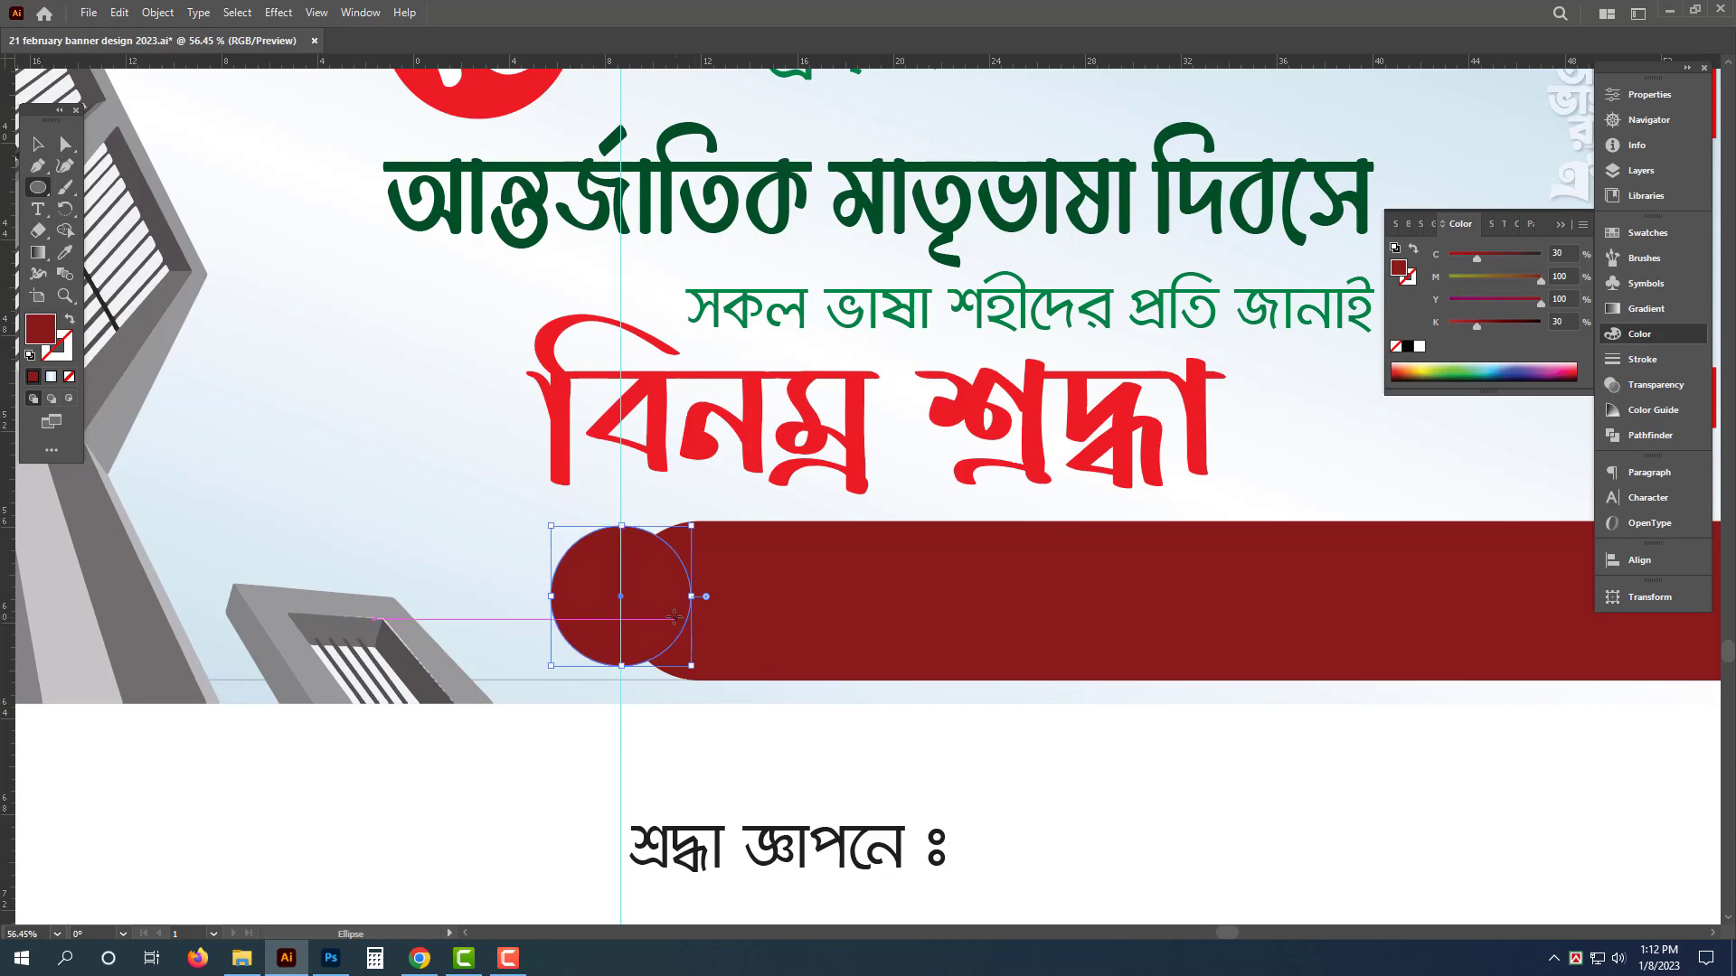
Step: Add a smaller concentric copy of the circle inside it by scaling the copy from its centre
key("a")
scroll(651, 615, "up", 2)
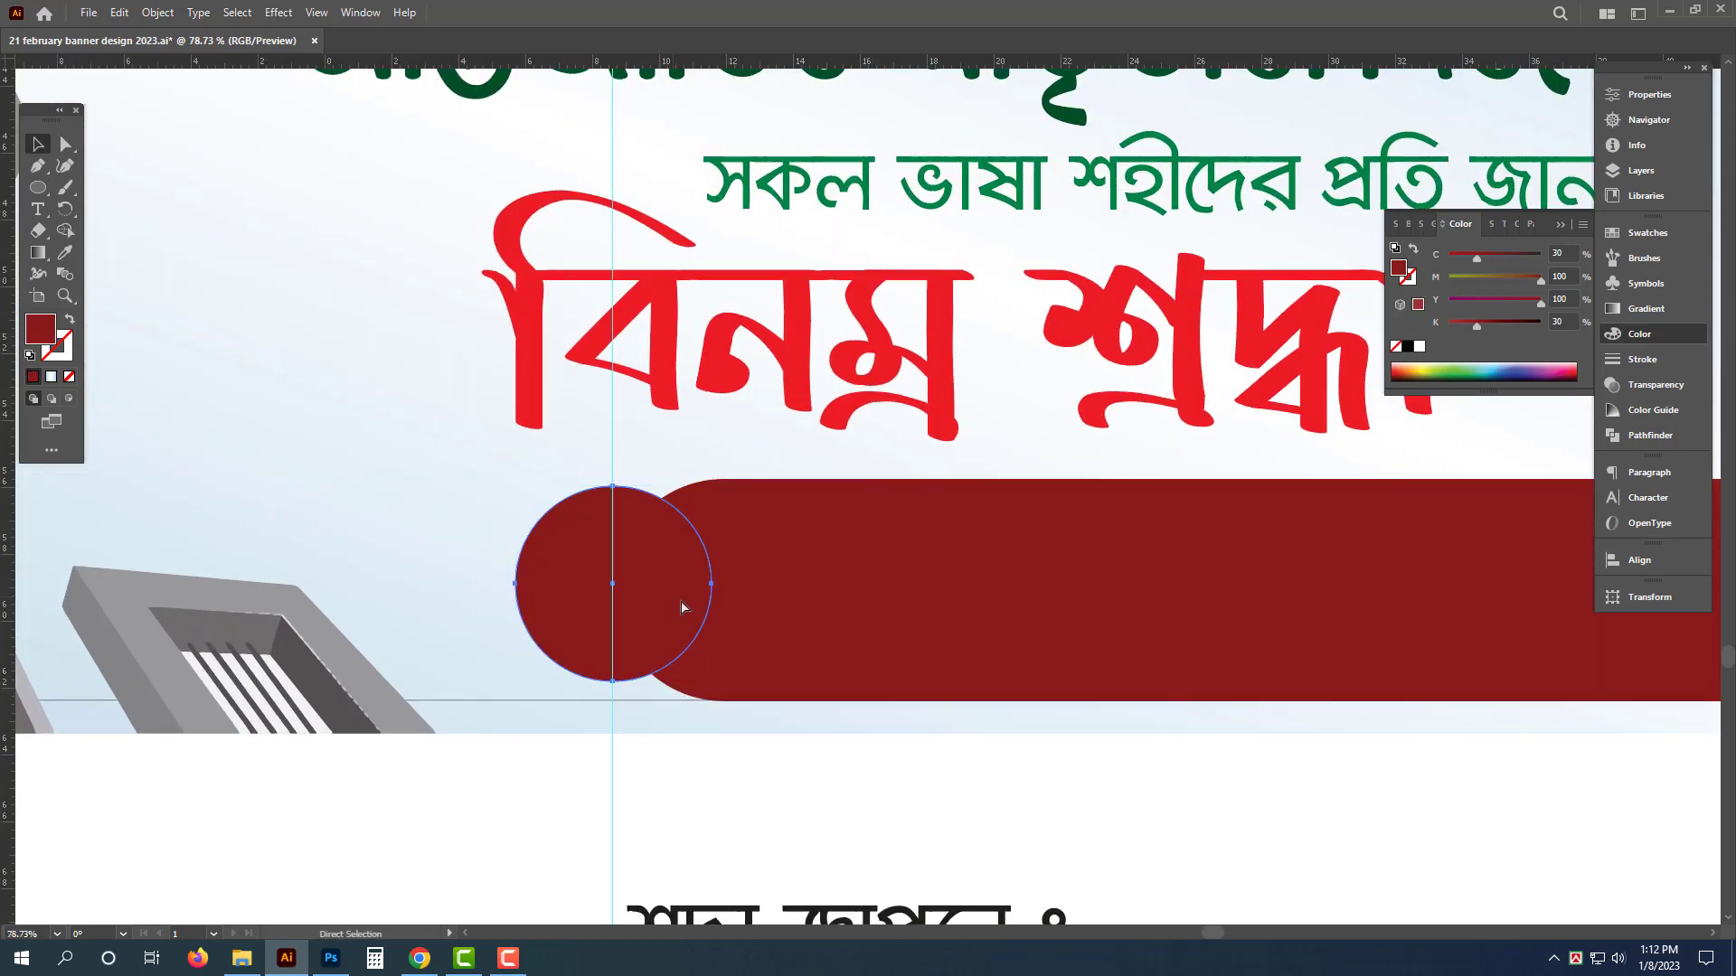
key("v")
left_click_drag(712, 584, 680, 584)
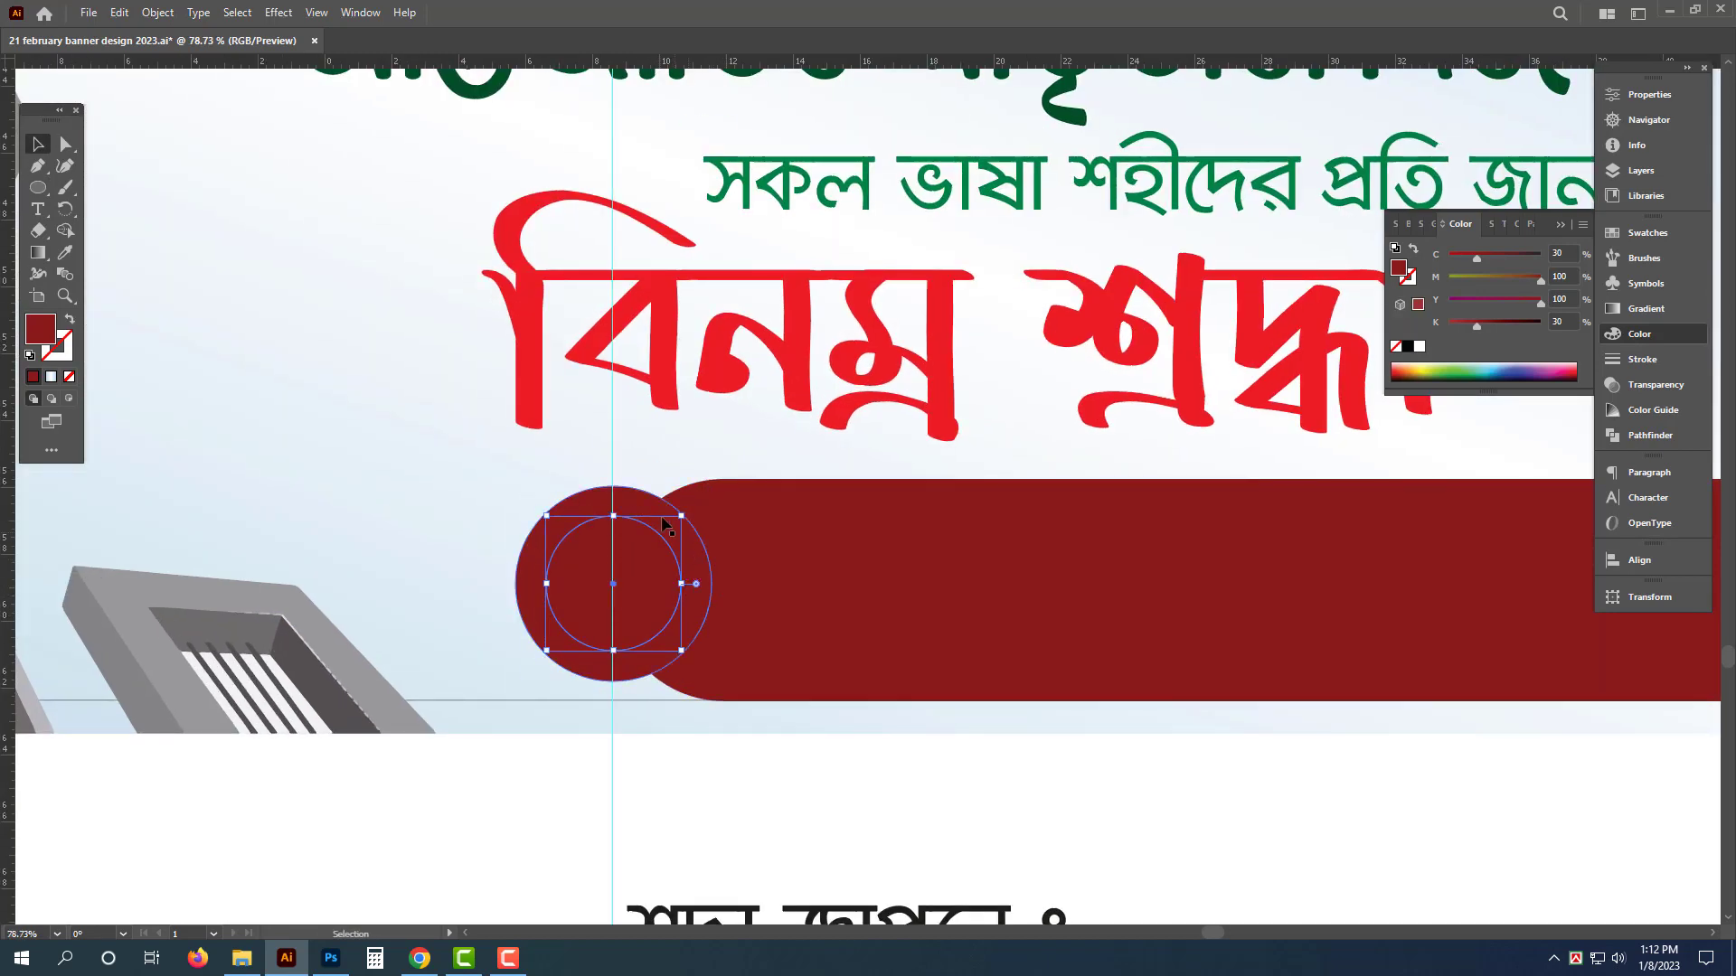
Step: Select both circles and the rounded strip, and align them to a common vertical centre
left_click(647, 501)
left_click(772, 564)
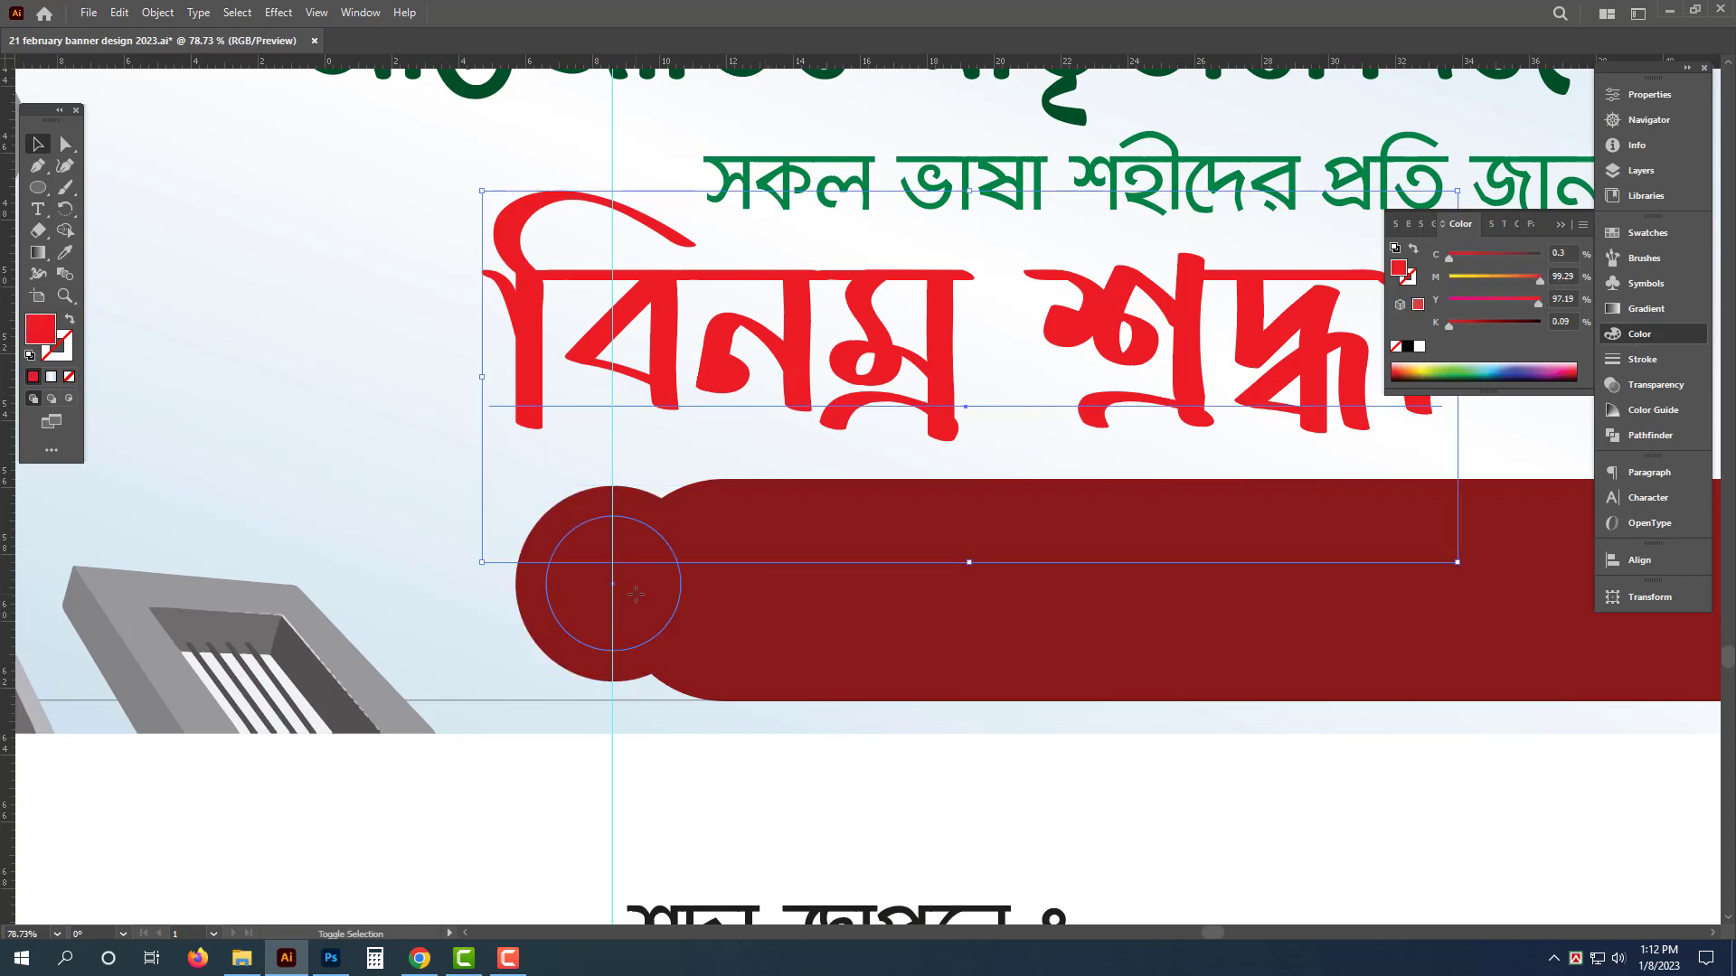
left_click(415, 752)
left_click(425, 662)
left_click(426, 666)
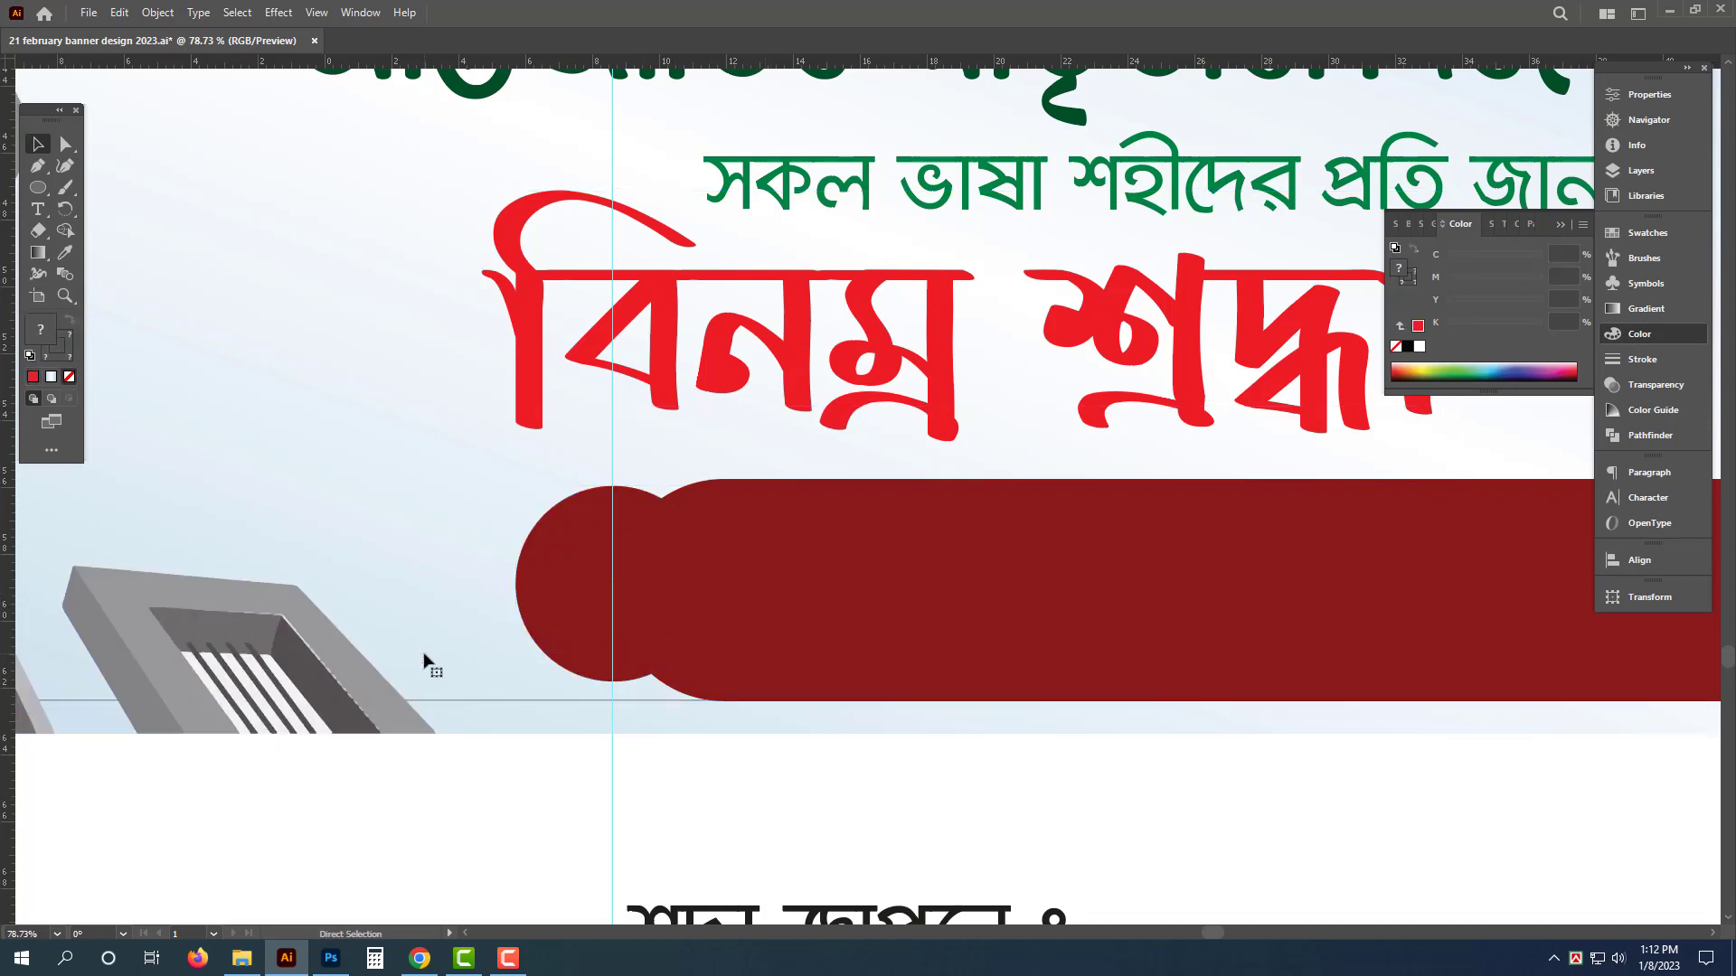
left_click(806, 561)
left_click(794, 407, "shift")
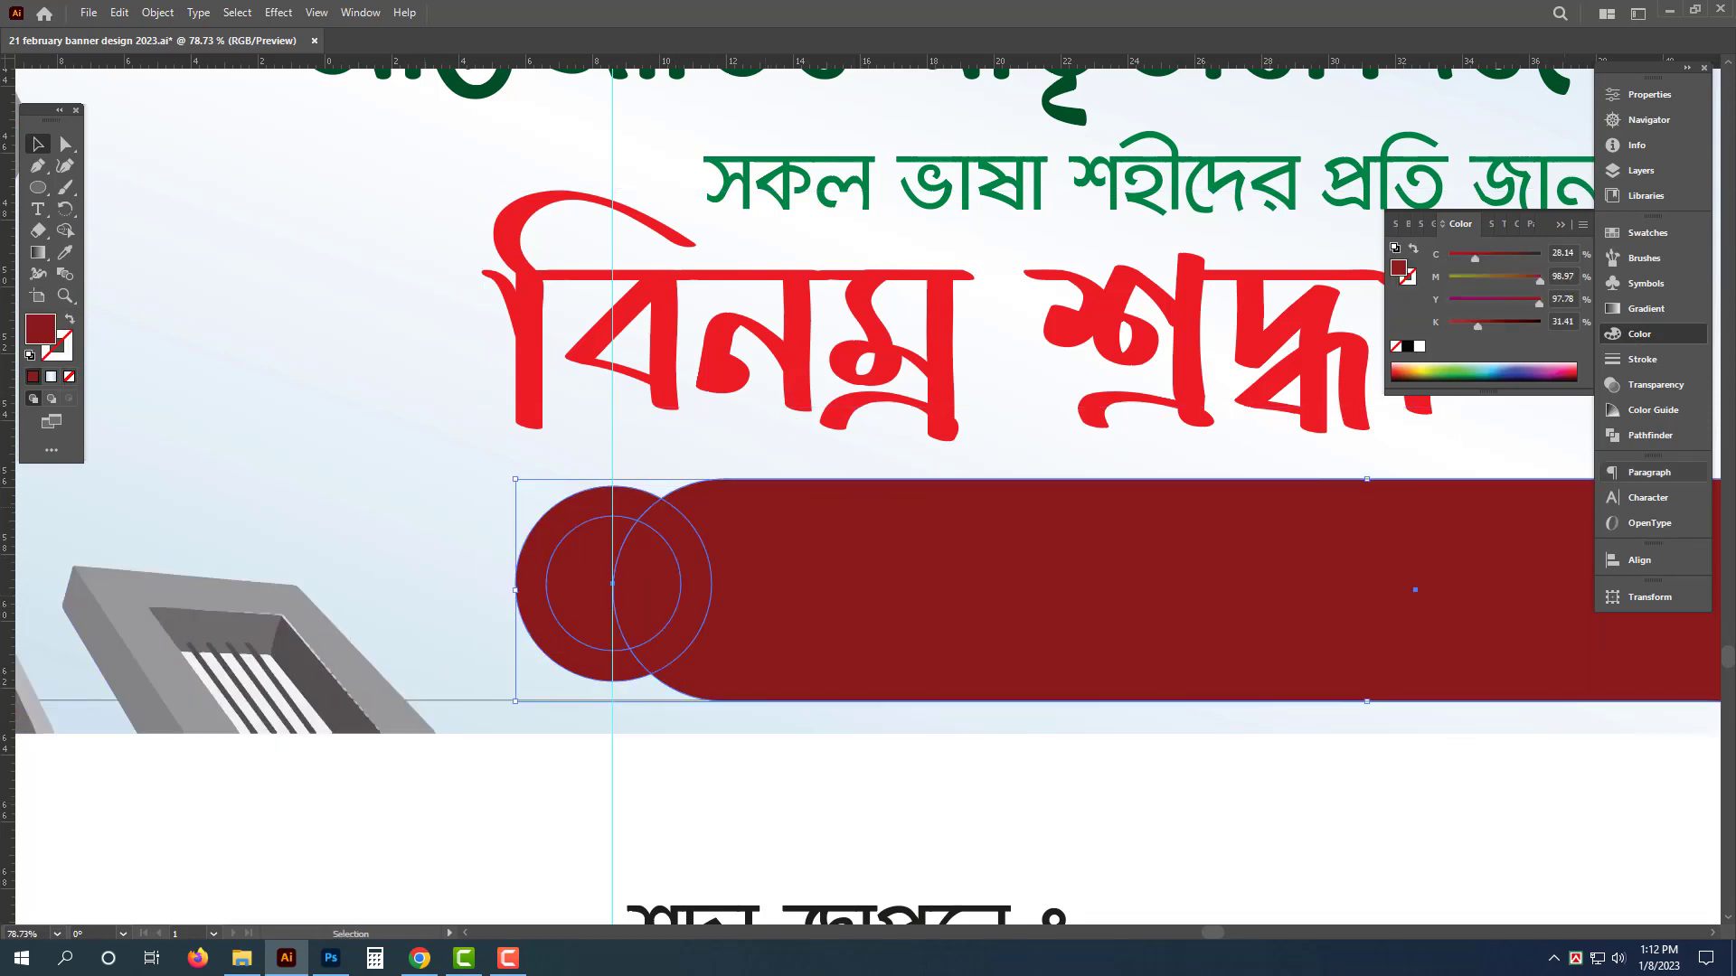
left_click(1660, 562)
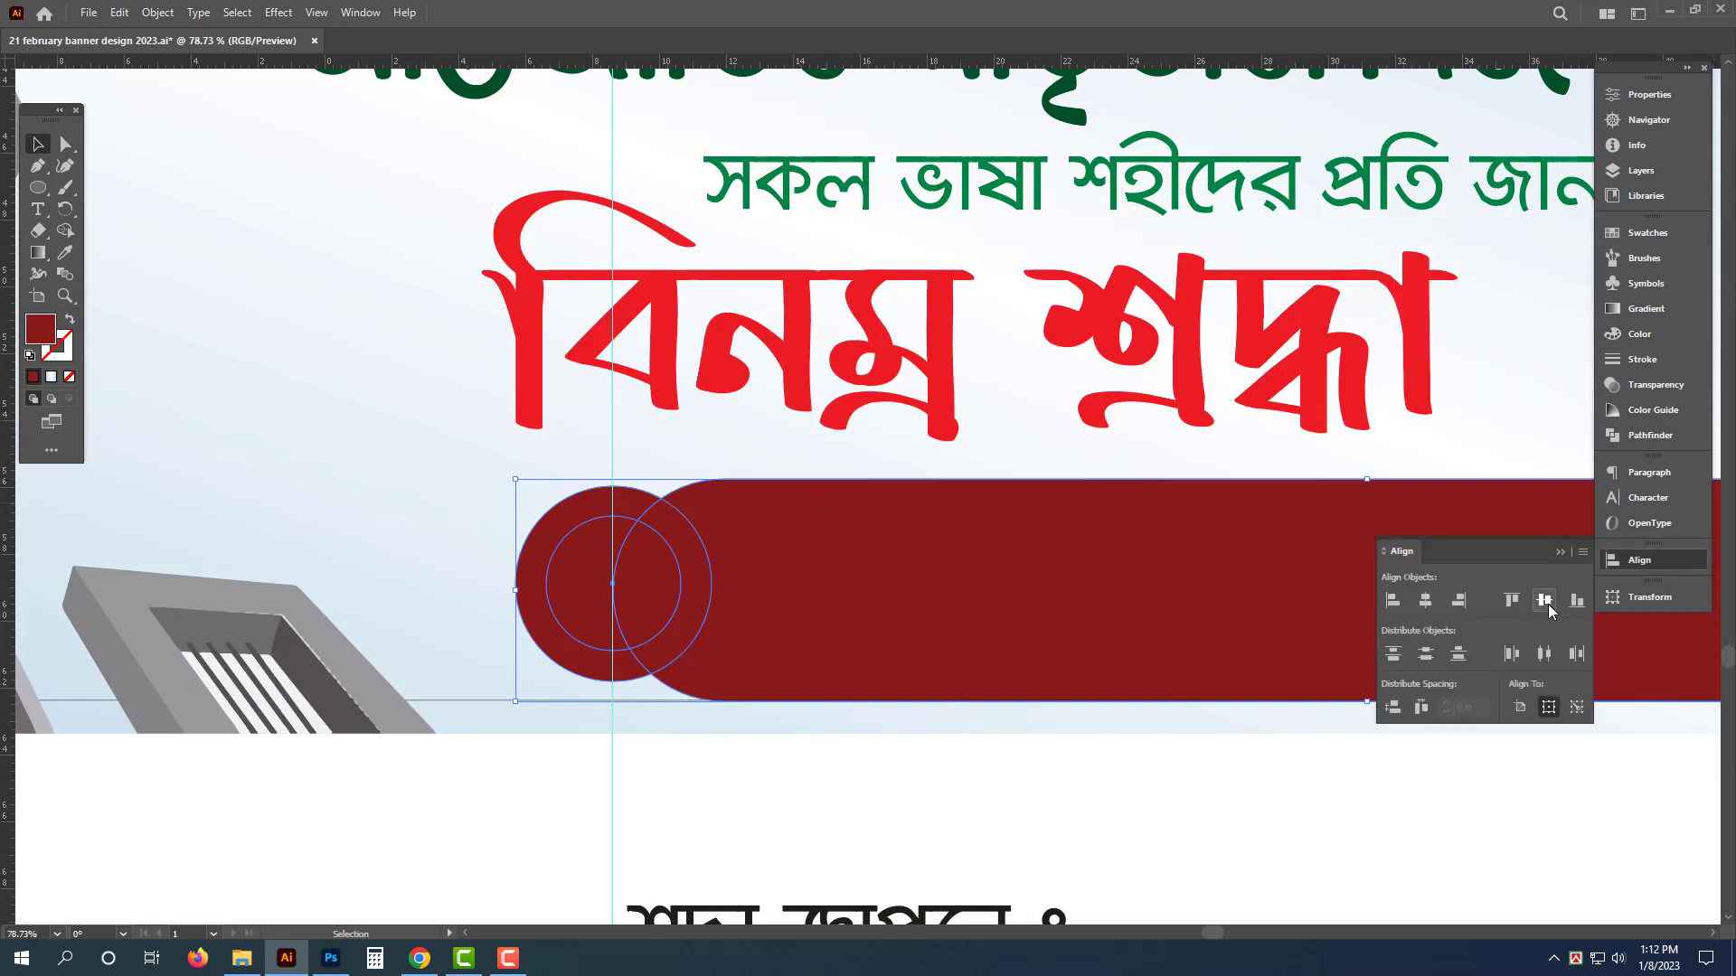
left_click(1546, 602)
left_click(813, 823)
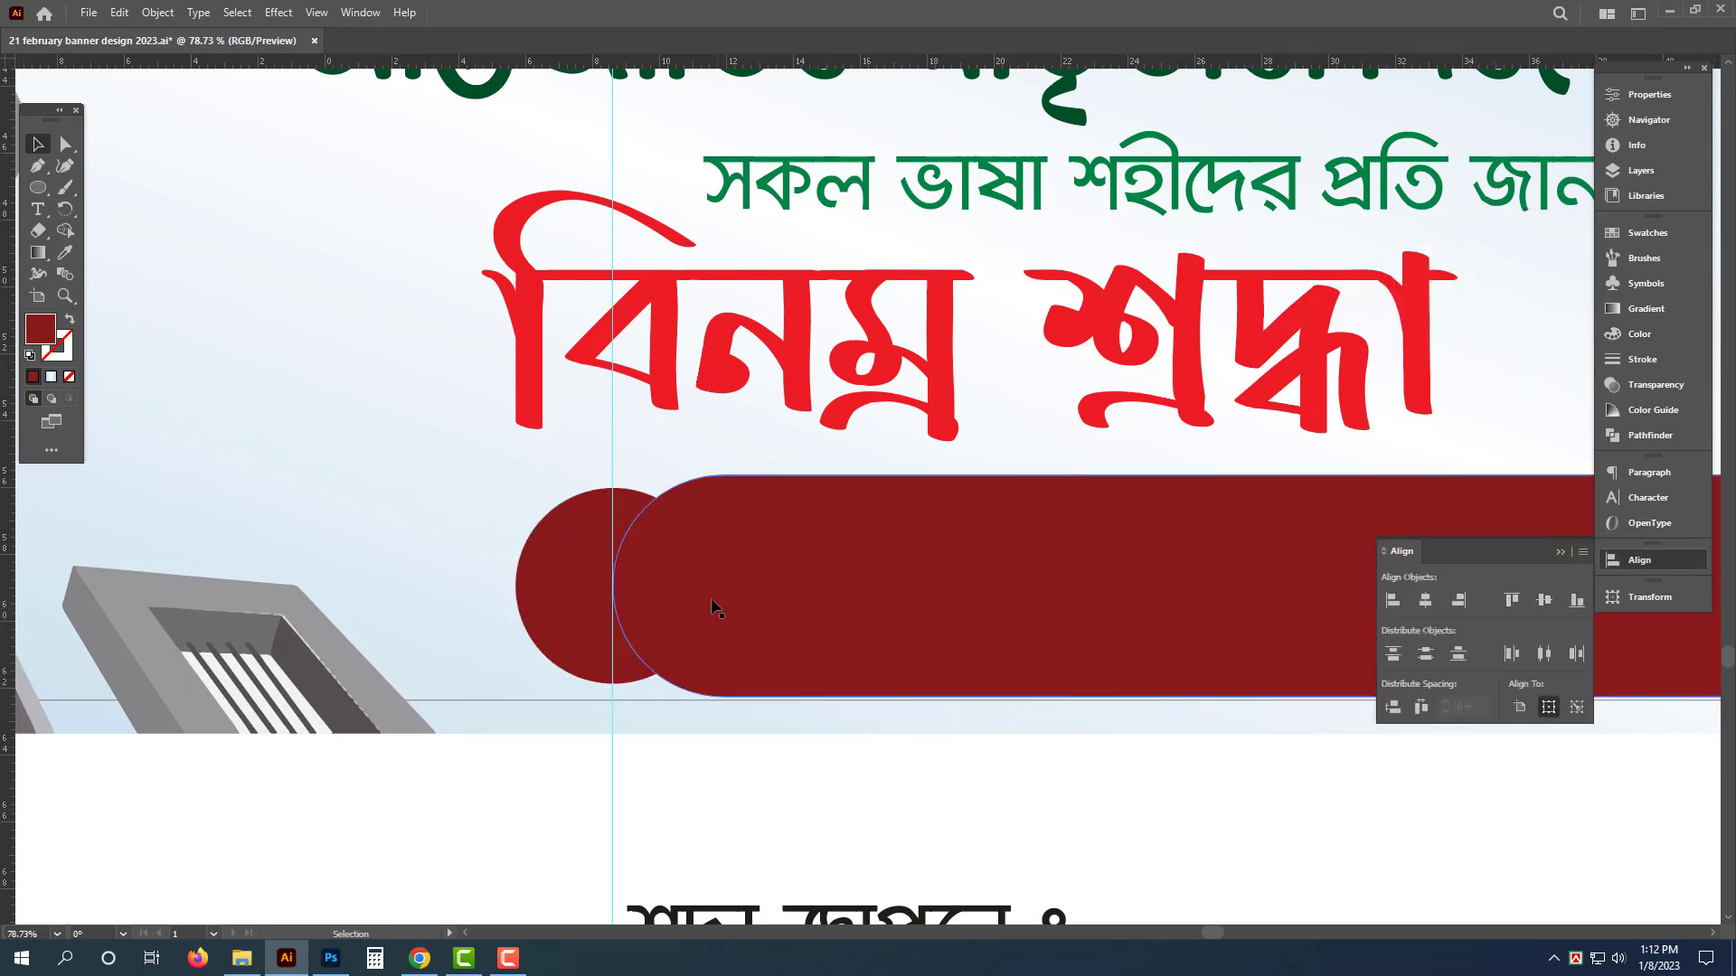
Step: Try to cut the larger circle out of the dark red strip's rounded end with the Shape Builder tool
left_click(682, 544)
left_click(827, 576, "shift")
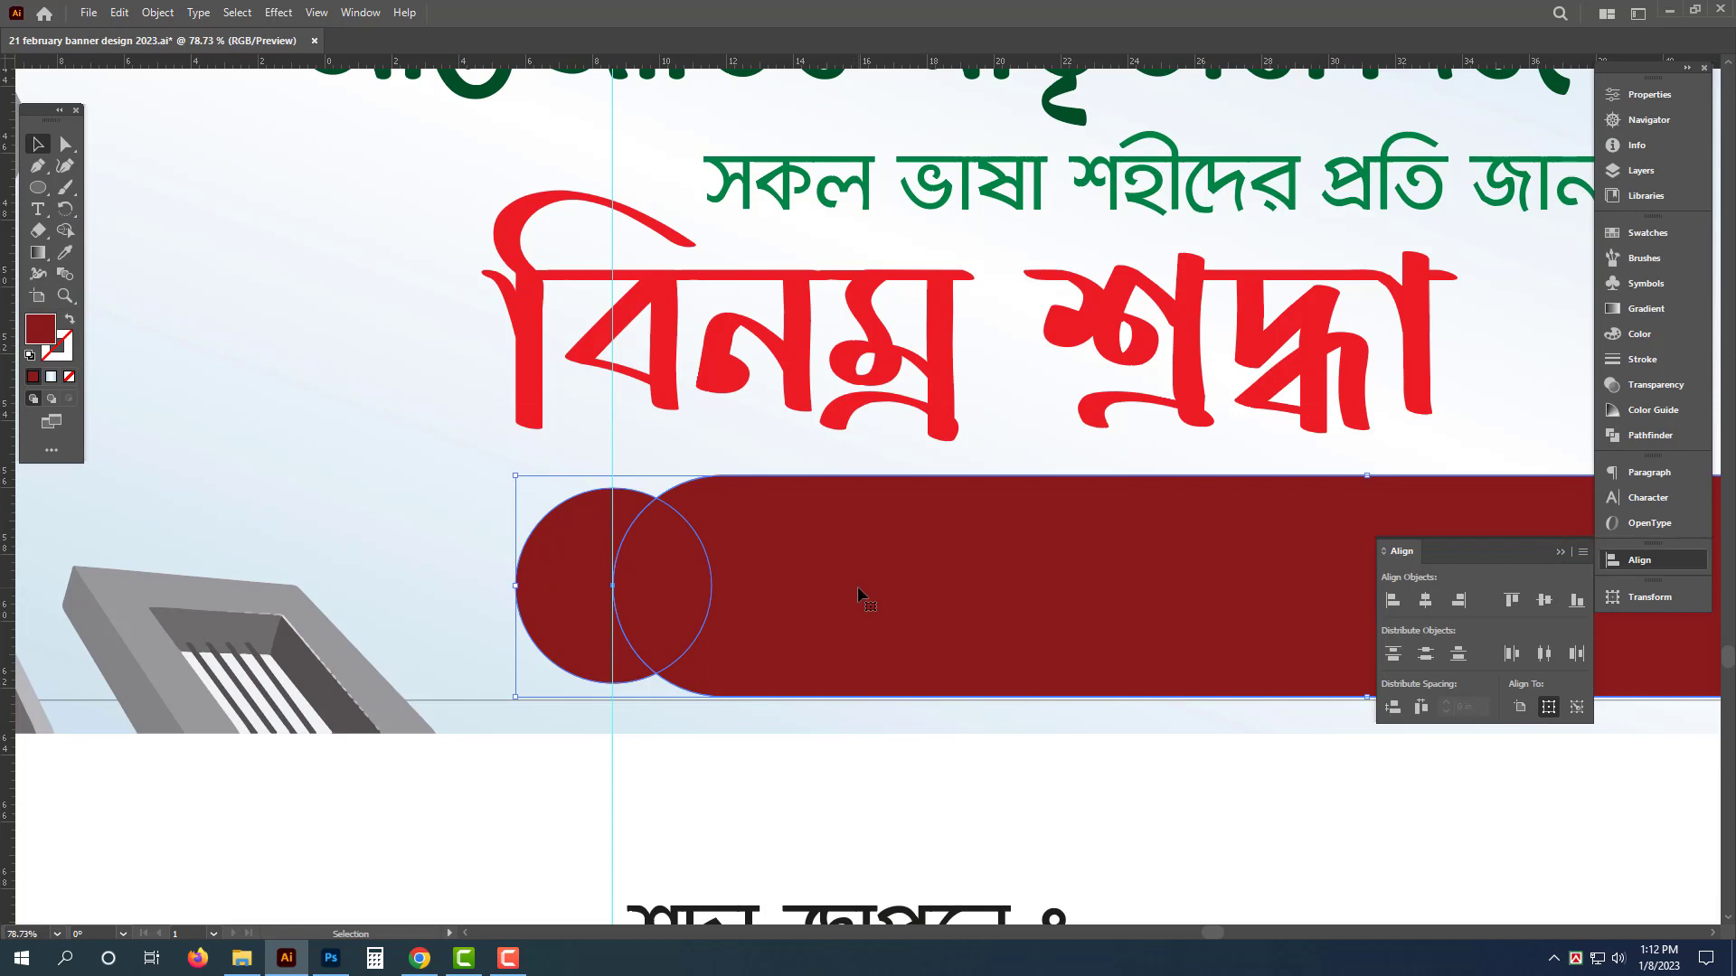
left_click(66, 232)
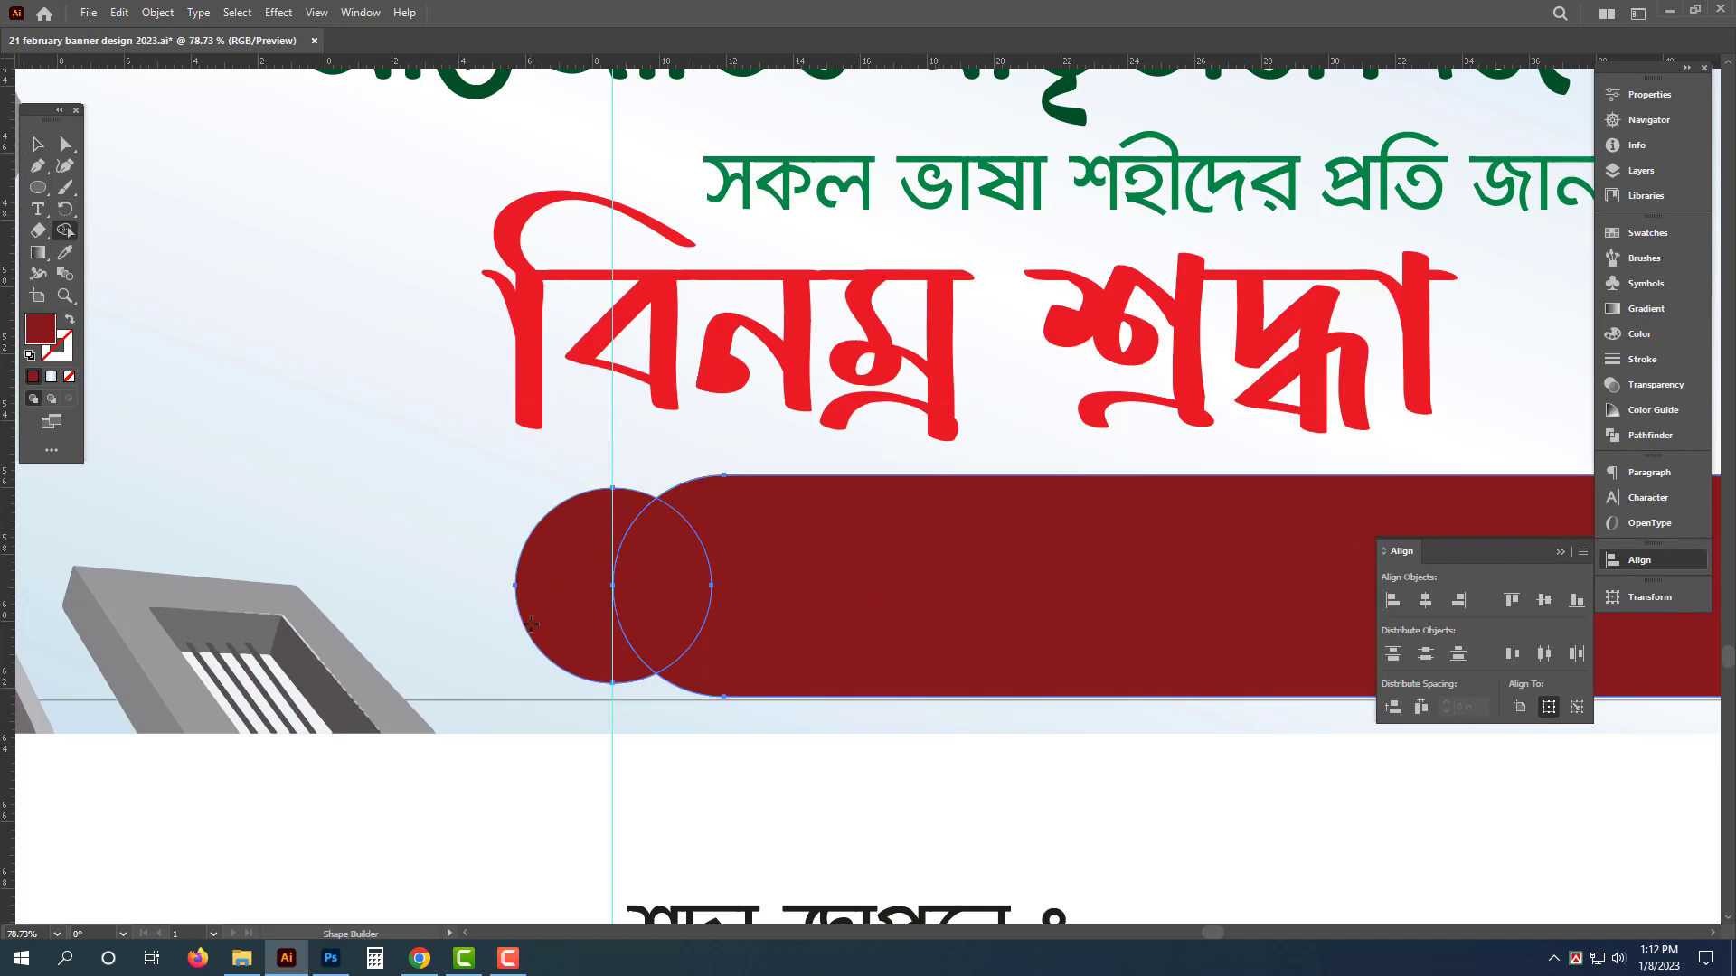
left_click_drag(489, 557, 665, 615)
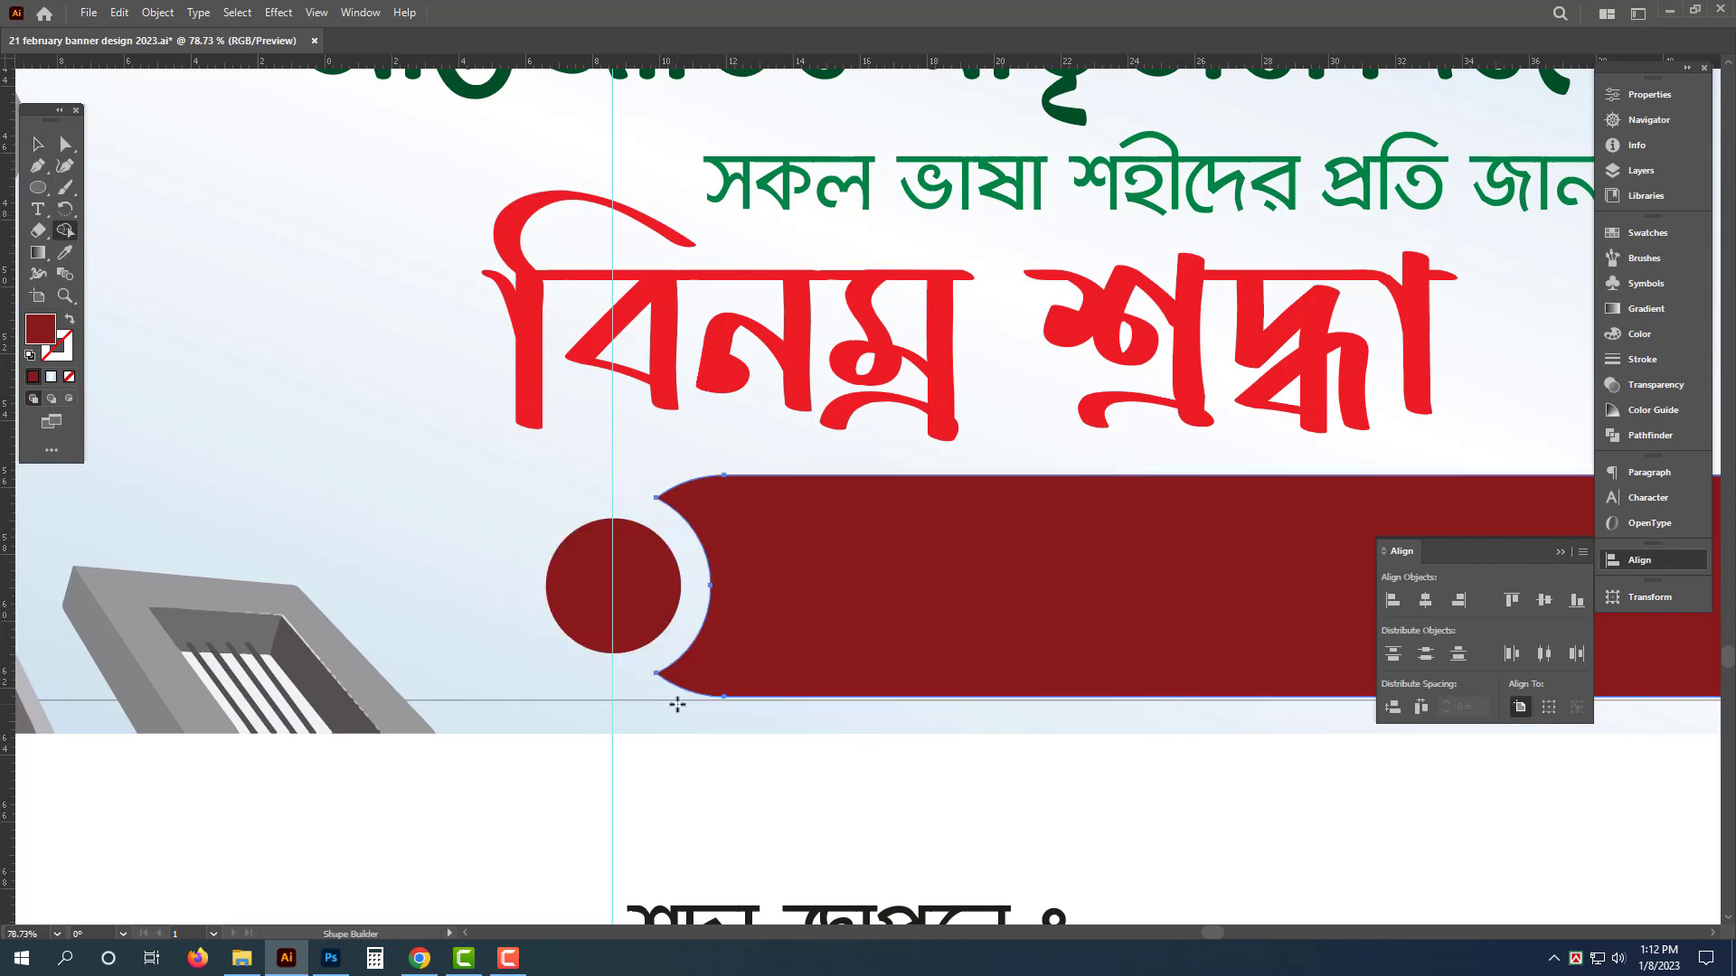
key("v")
left_click(654, 590)
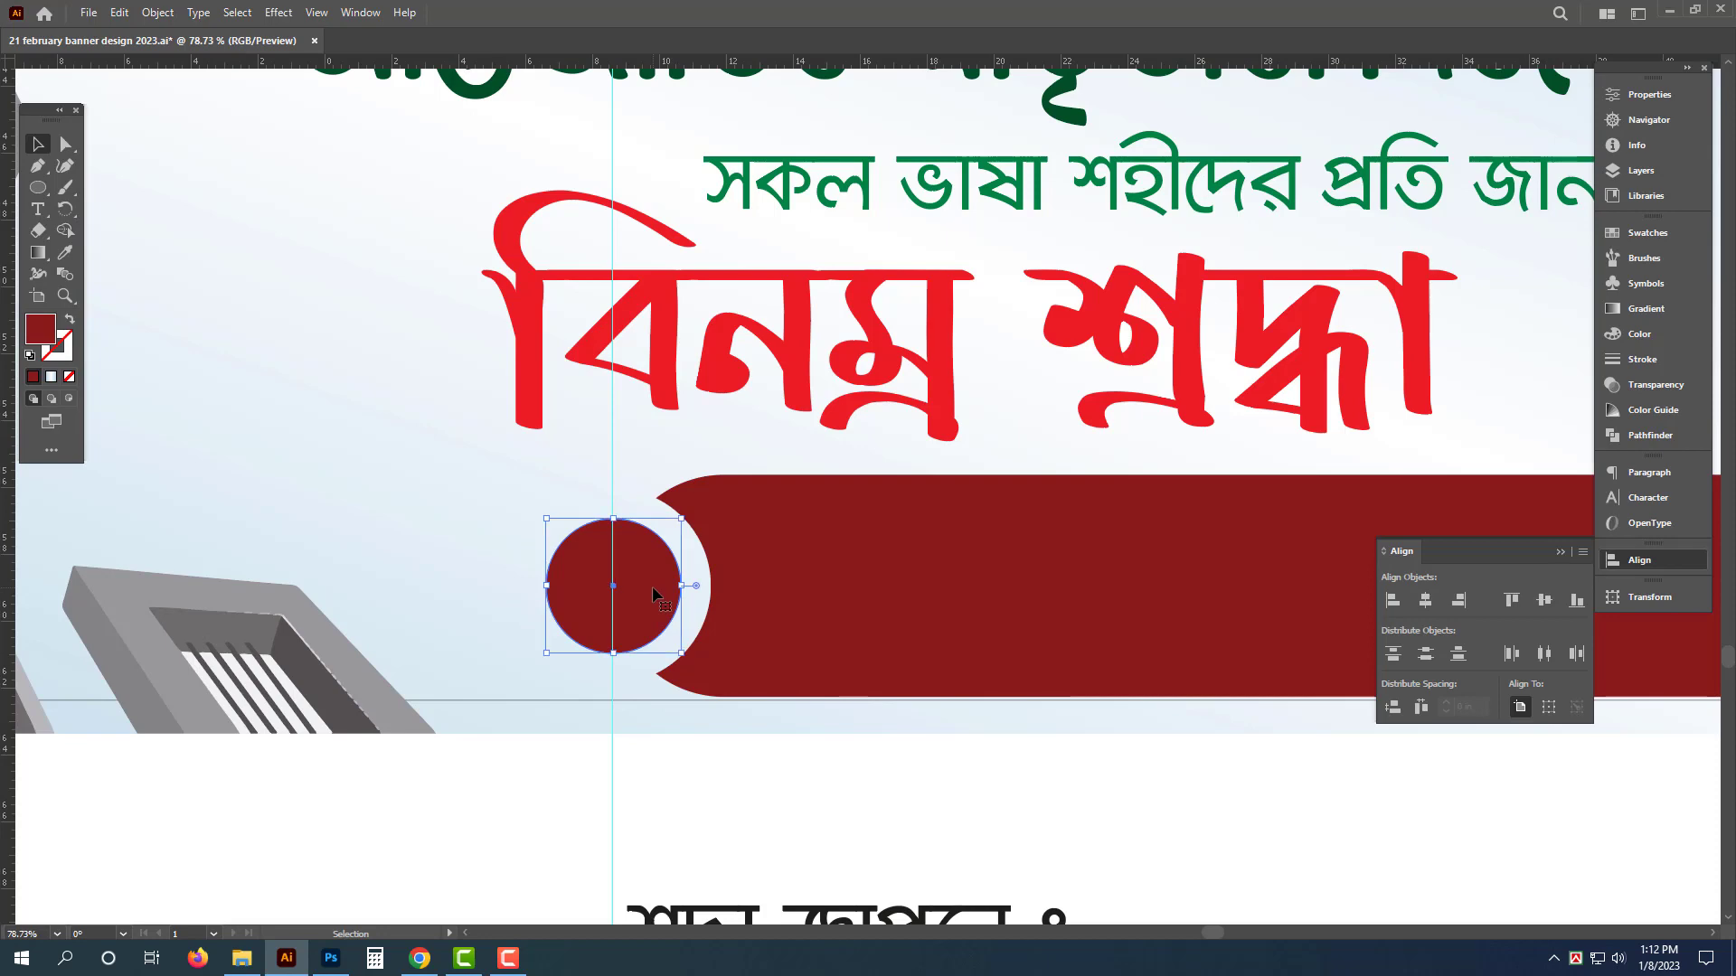
scroll(653, 593, "down", 3)
left_click_drag(561, 652, 778, 670)
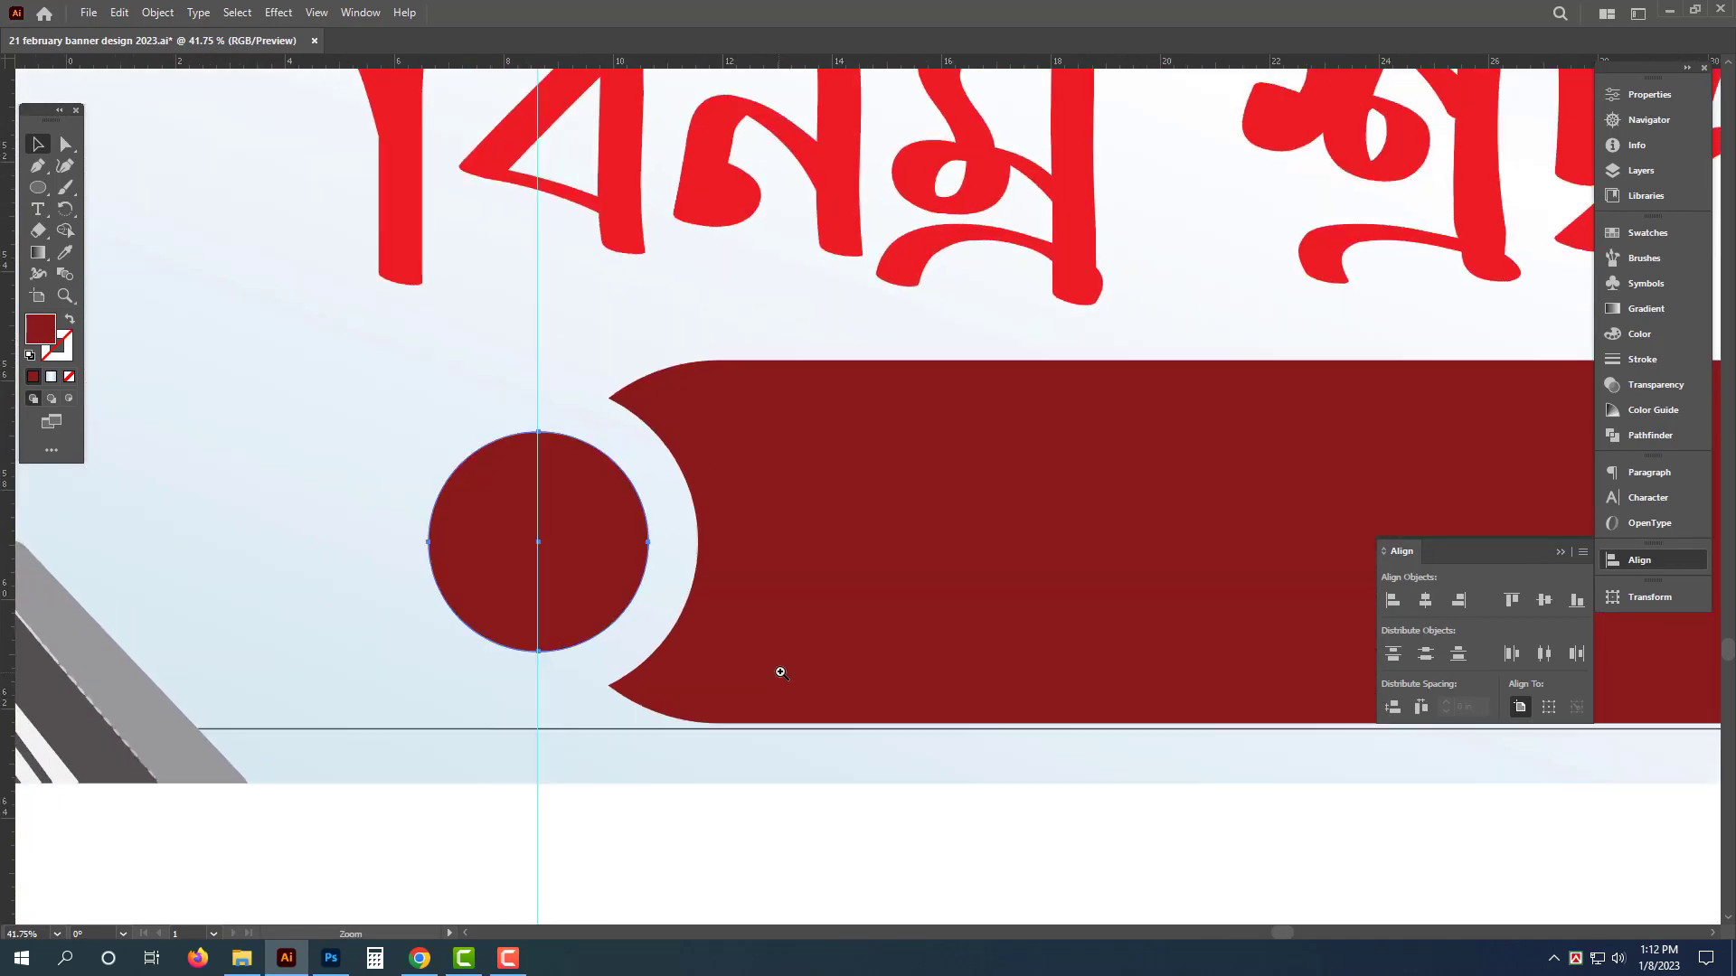
Step: Undo the Shape Builder cut on the dark red strip and circles
key("ctrl+z")
key("ctrl+z")
key("ctrl+z")
left_click(763, 840)
key("ctrl+z")
key("ctrl+z")
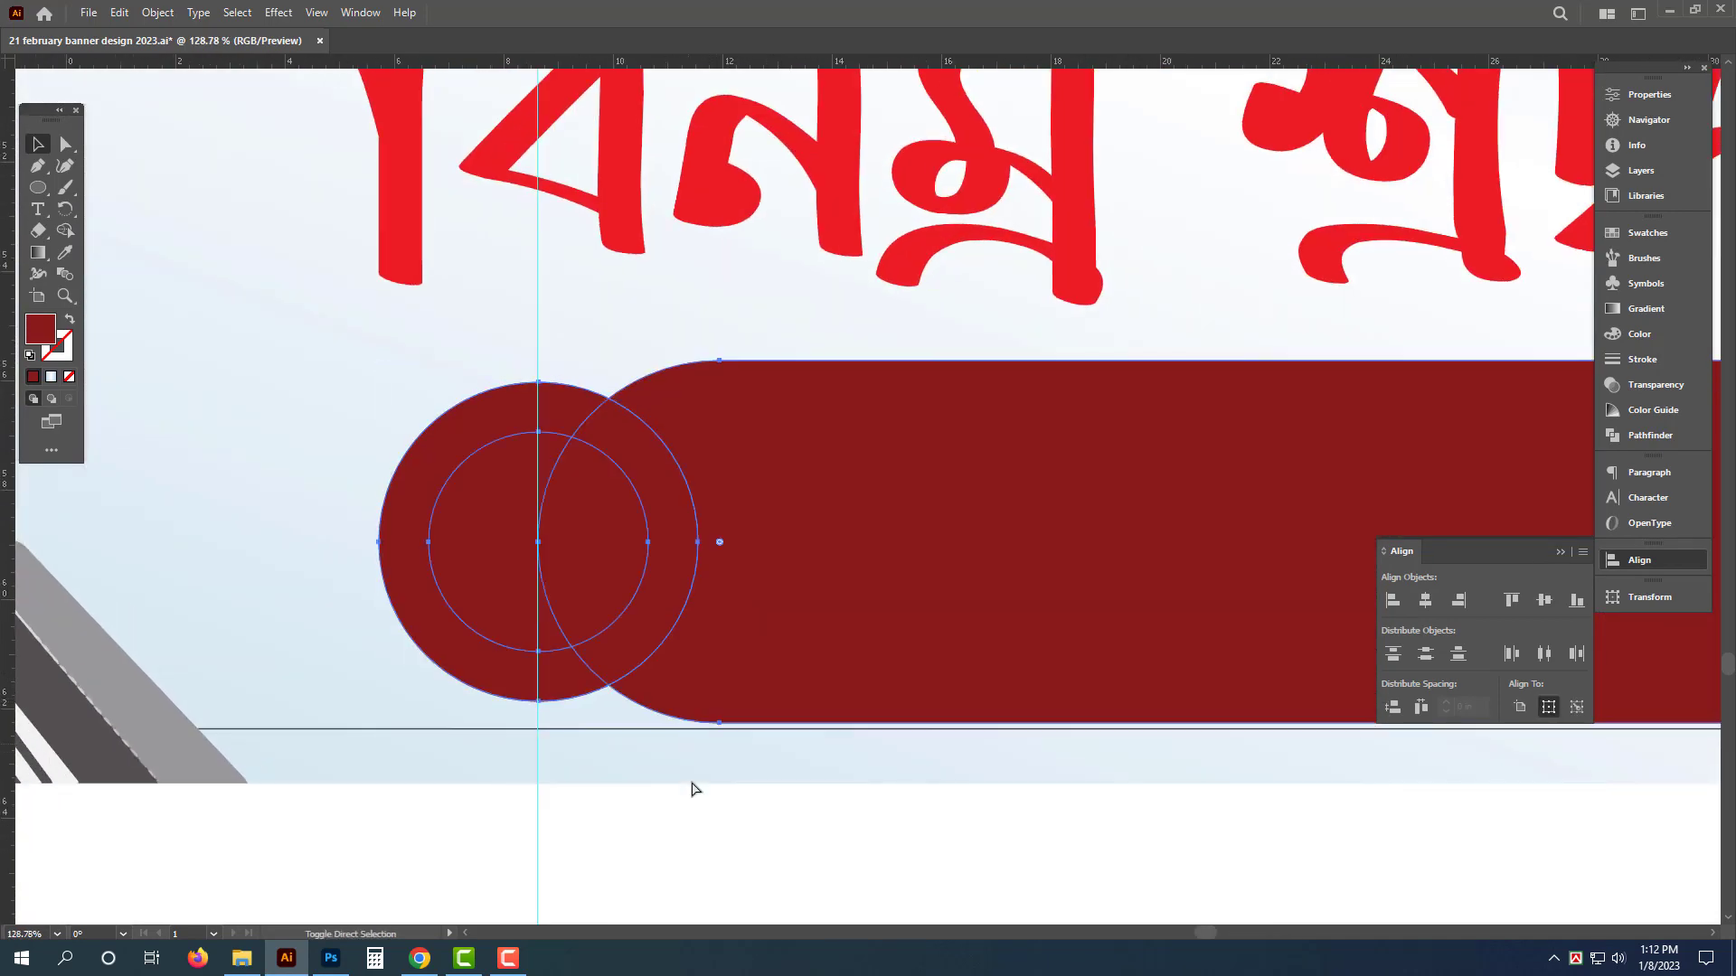
Step: Scale both concentric circles down together, keeping them centred on the dark red strip's rounded left end
left_click(604, 480)
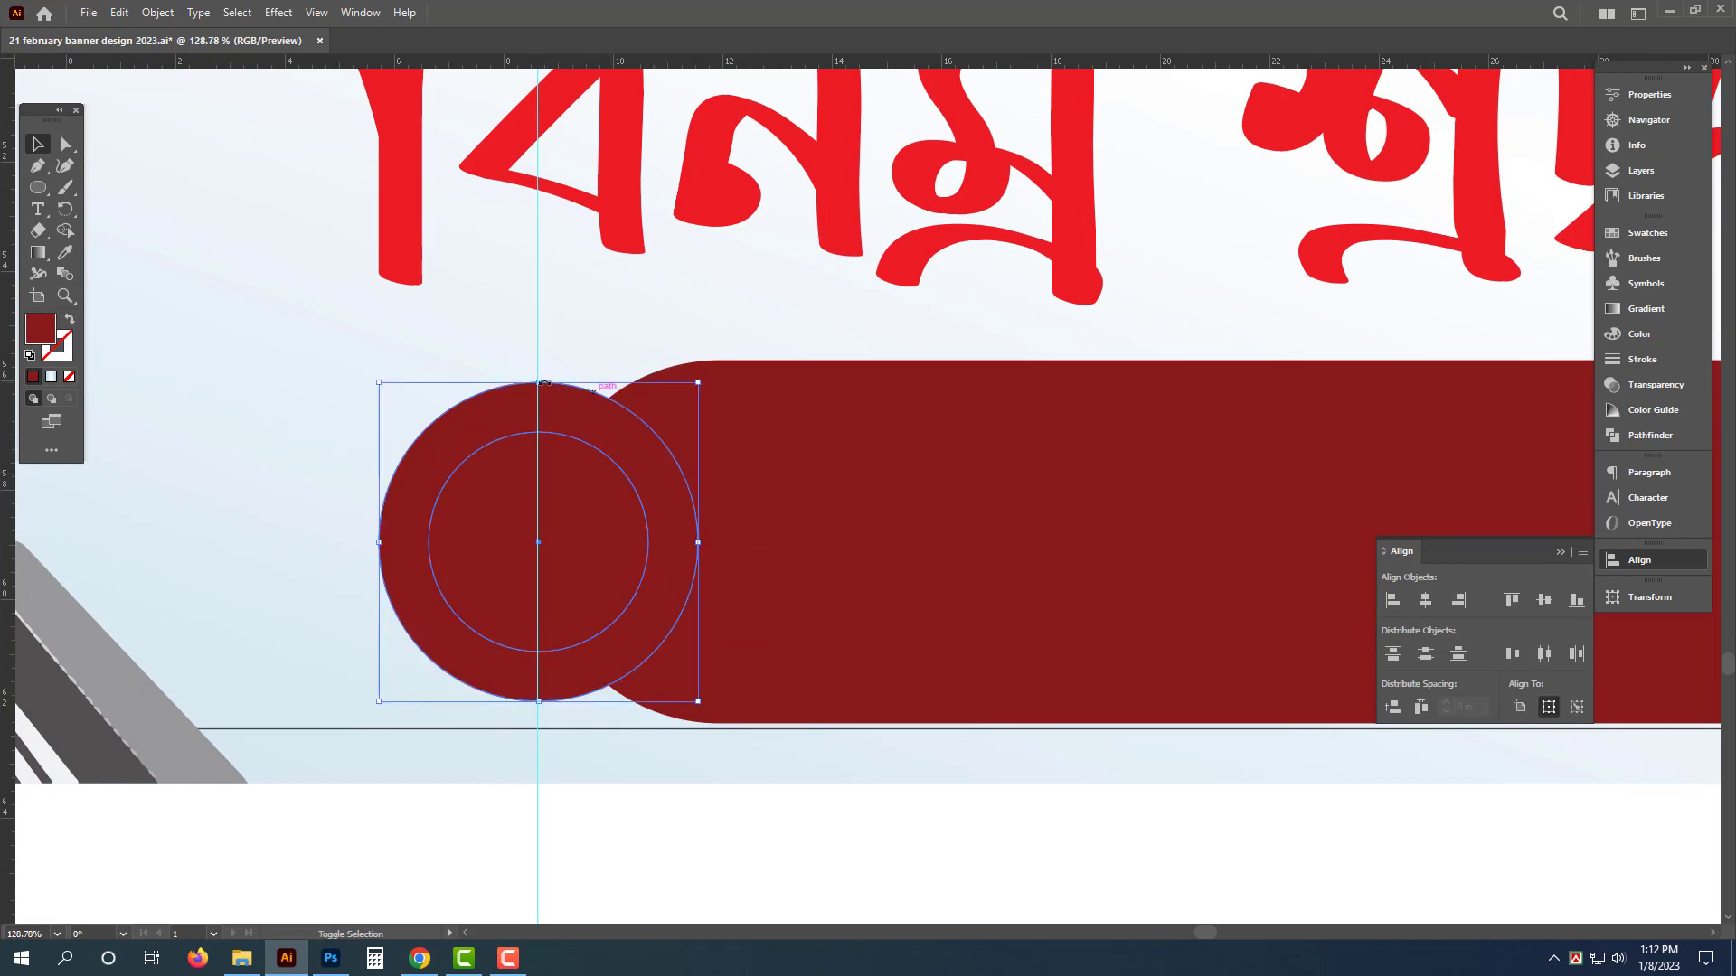
left_click_drag(540, 383, 550, 469)
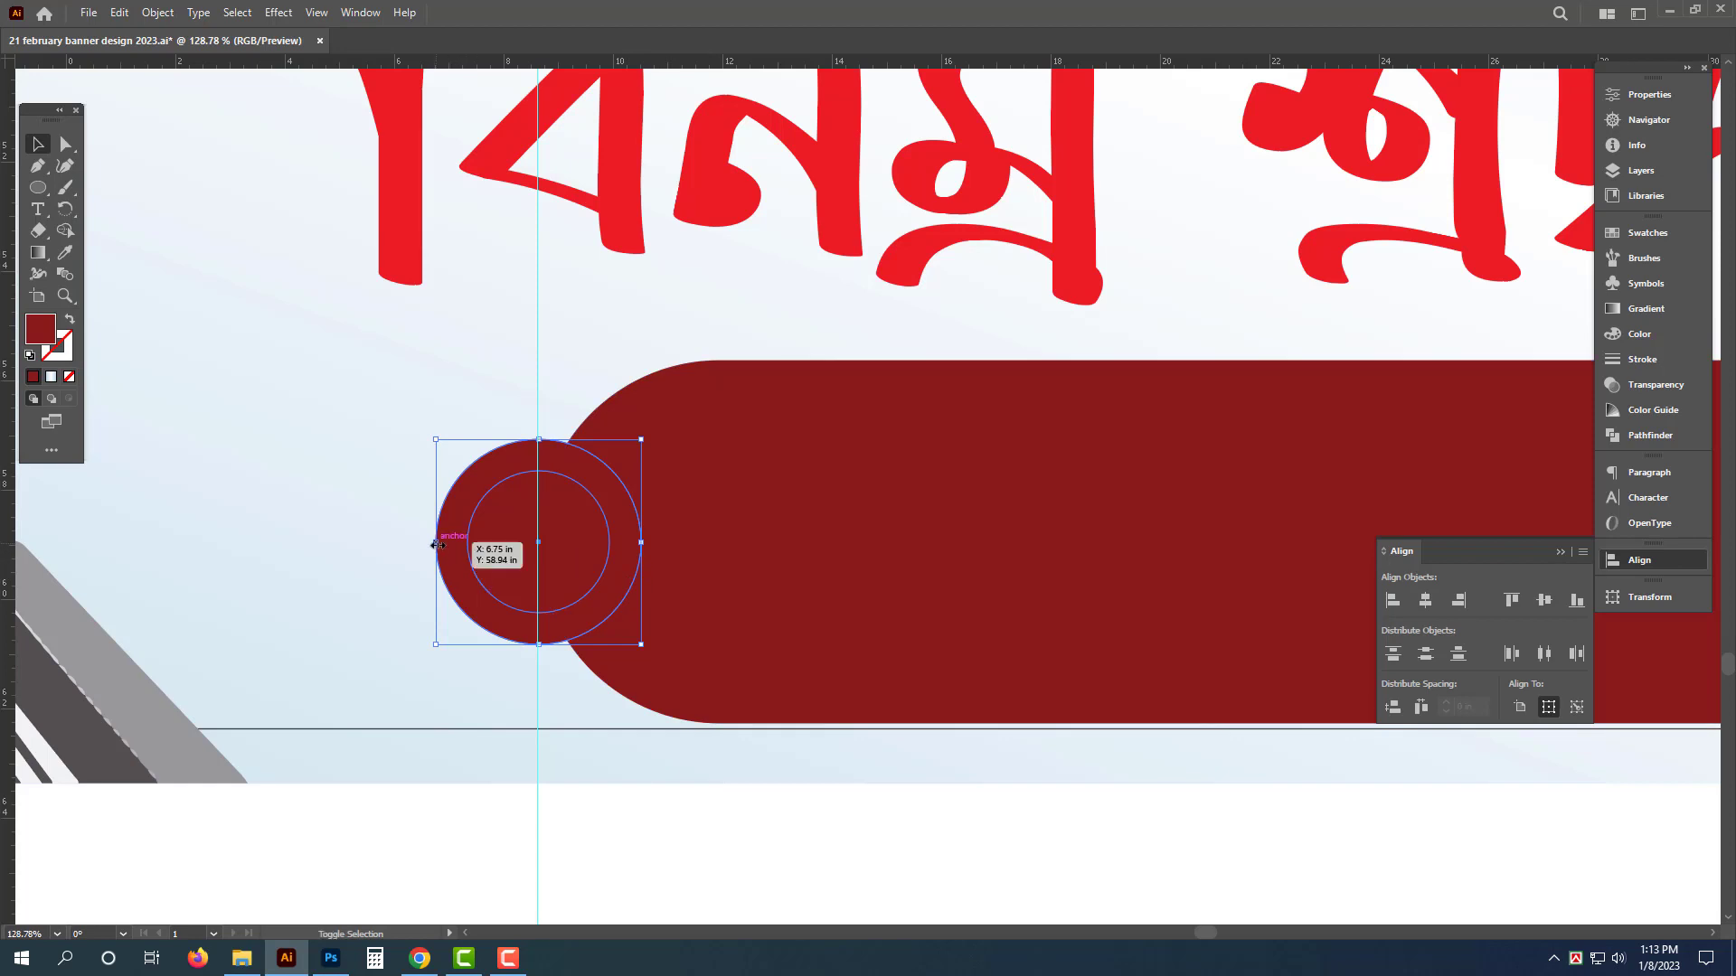
left_click_drag(436, 544, 462, 543)
key("ctrl+y")
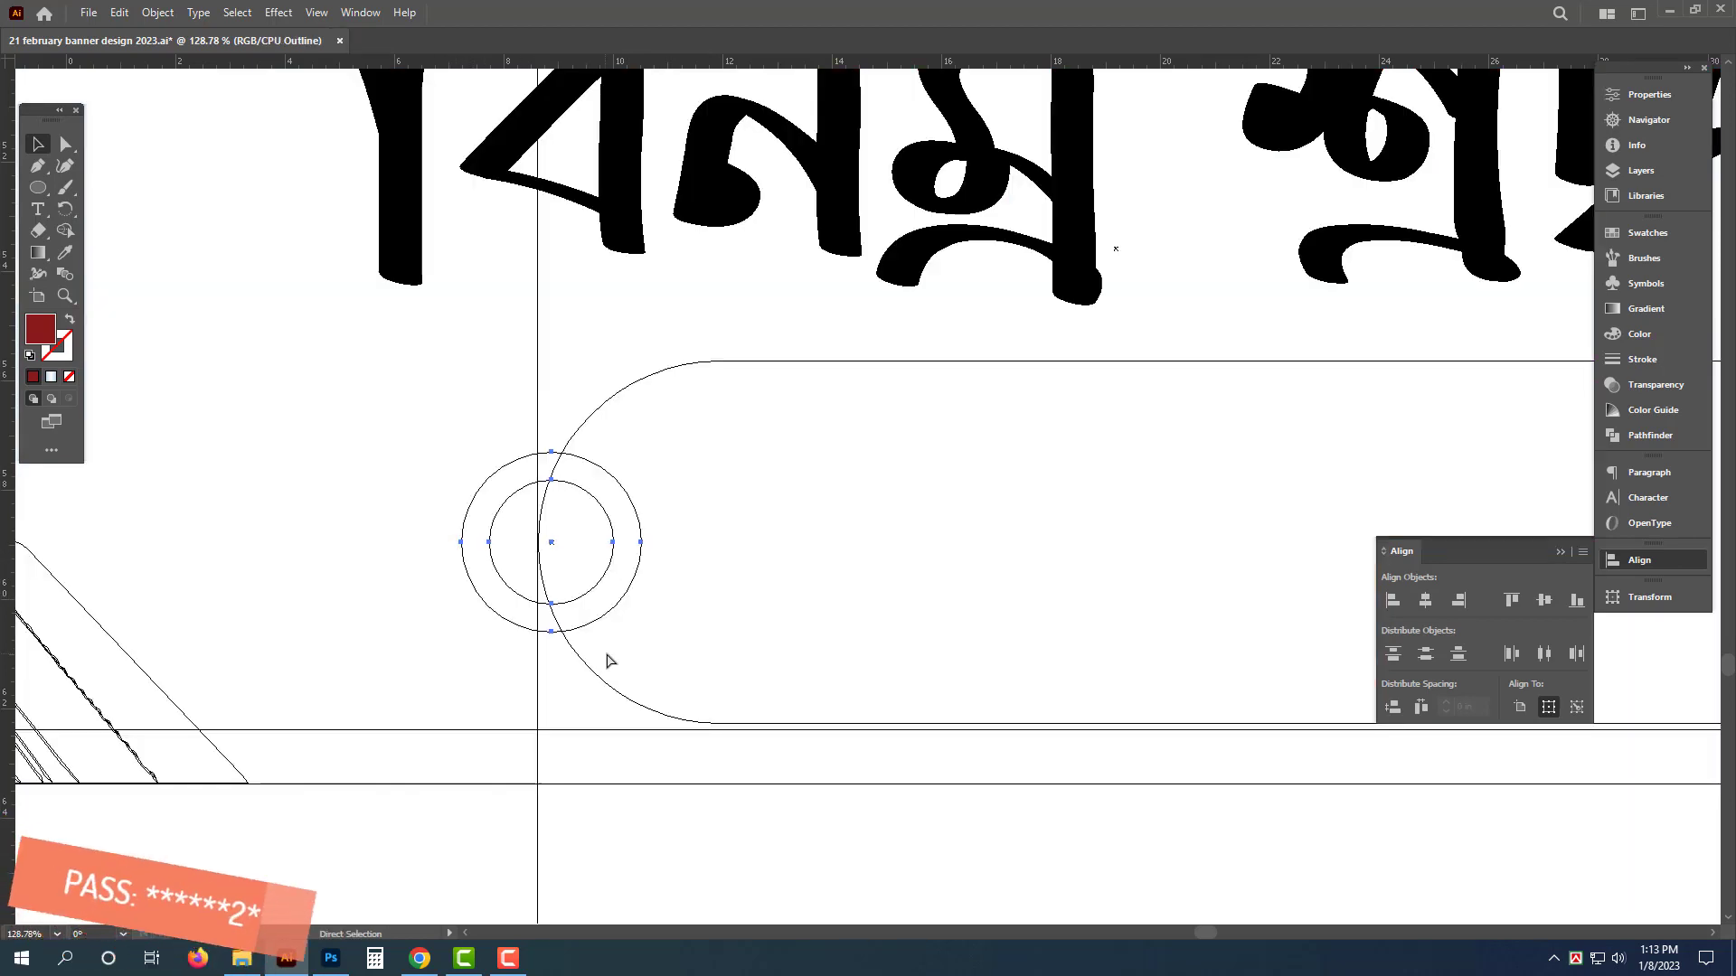
key("v")
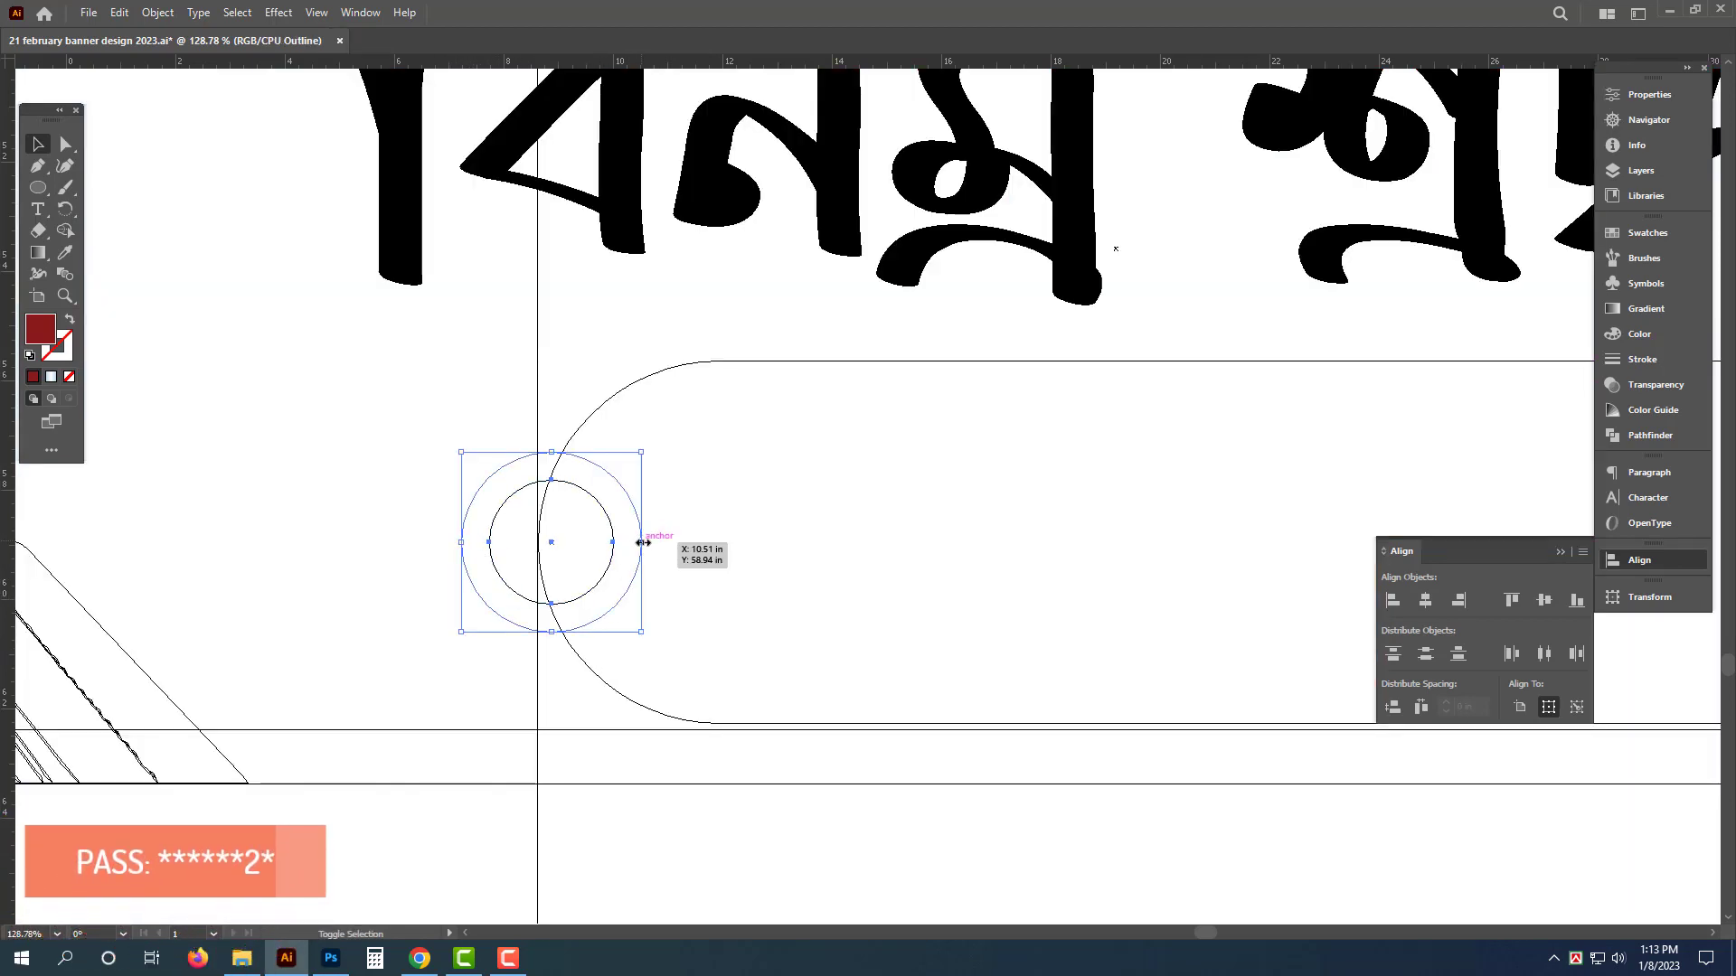
left_click_drag(642, 542, 619, 542)
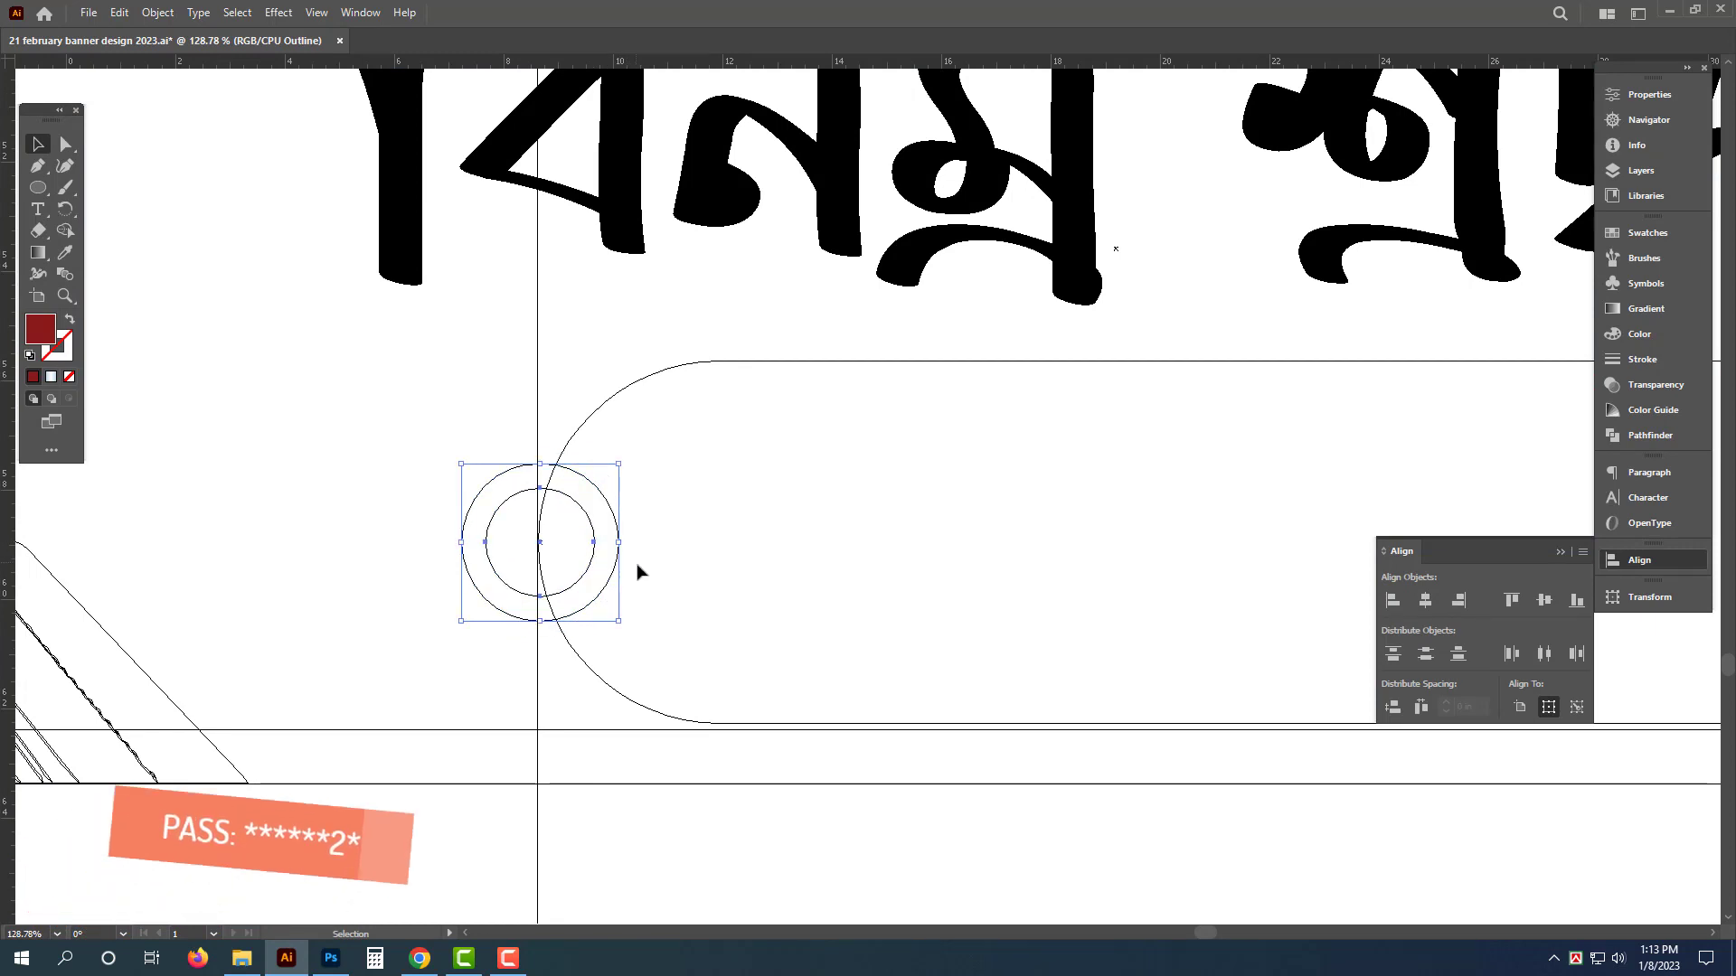
key("ctrl+y")
Step: Cut the larger circle out of the dark red strip's end with the Shape Builder tool, keeping the small circle in the notch
left_click(617, 528)
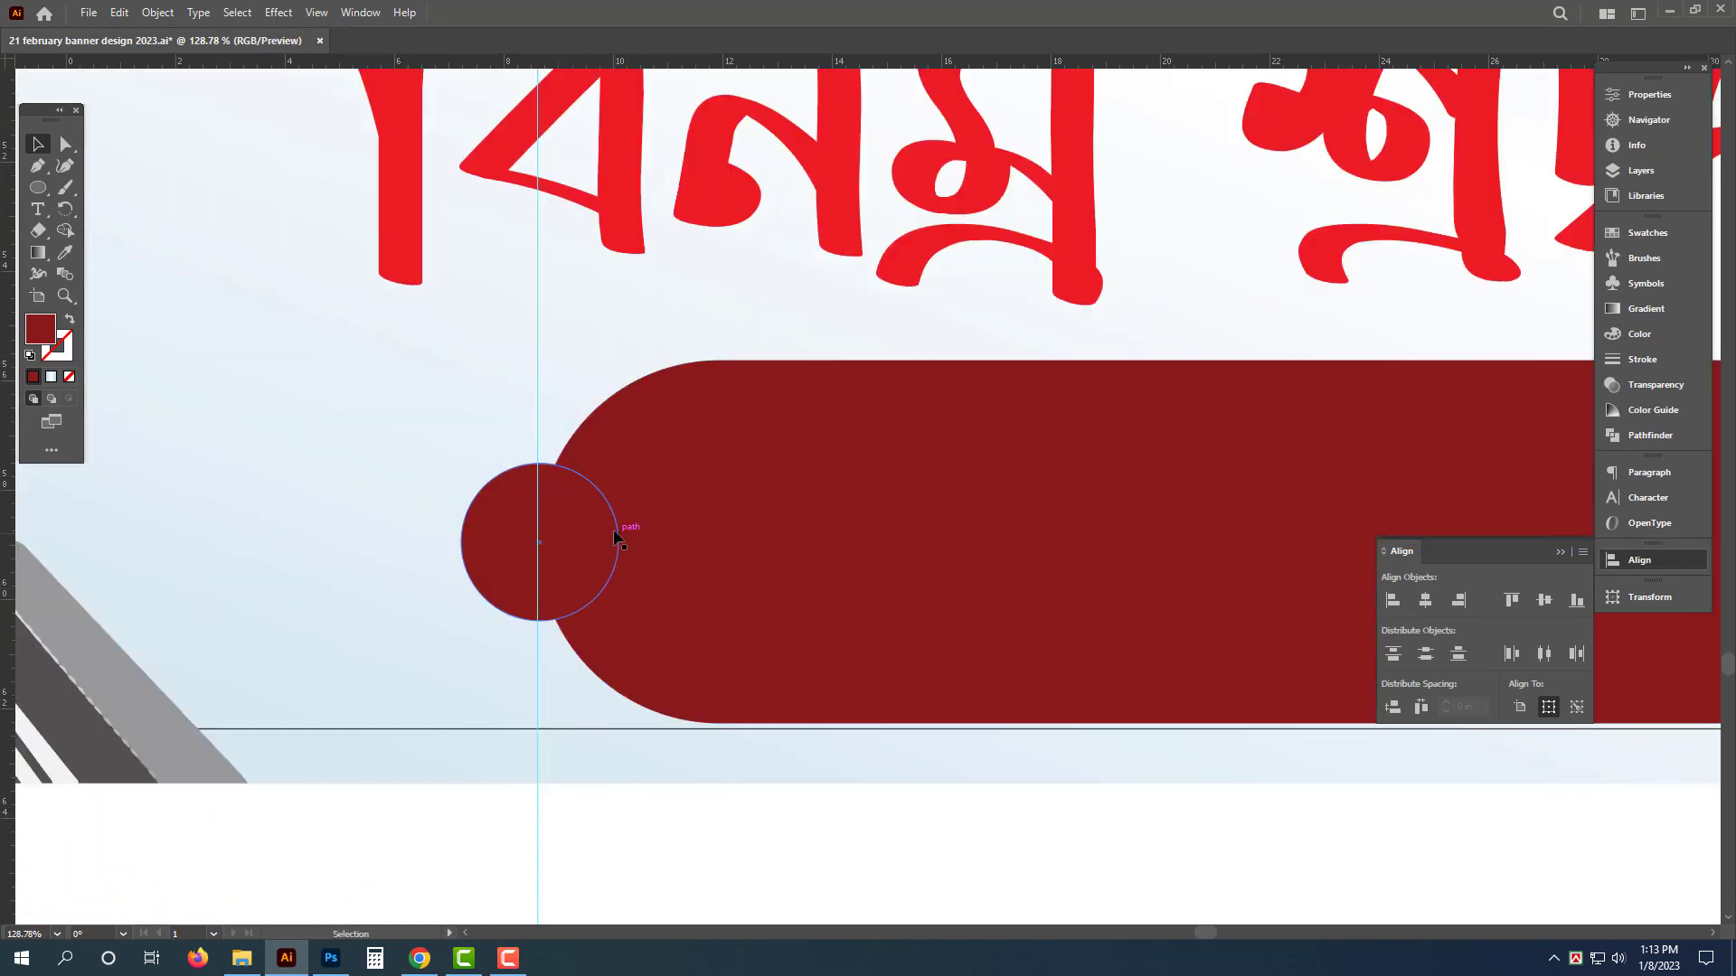
left_click(669, 503, "shift")
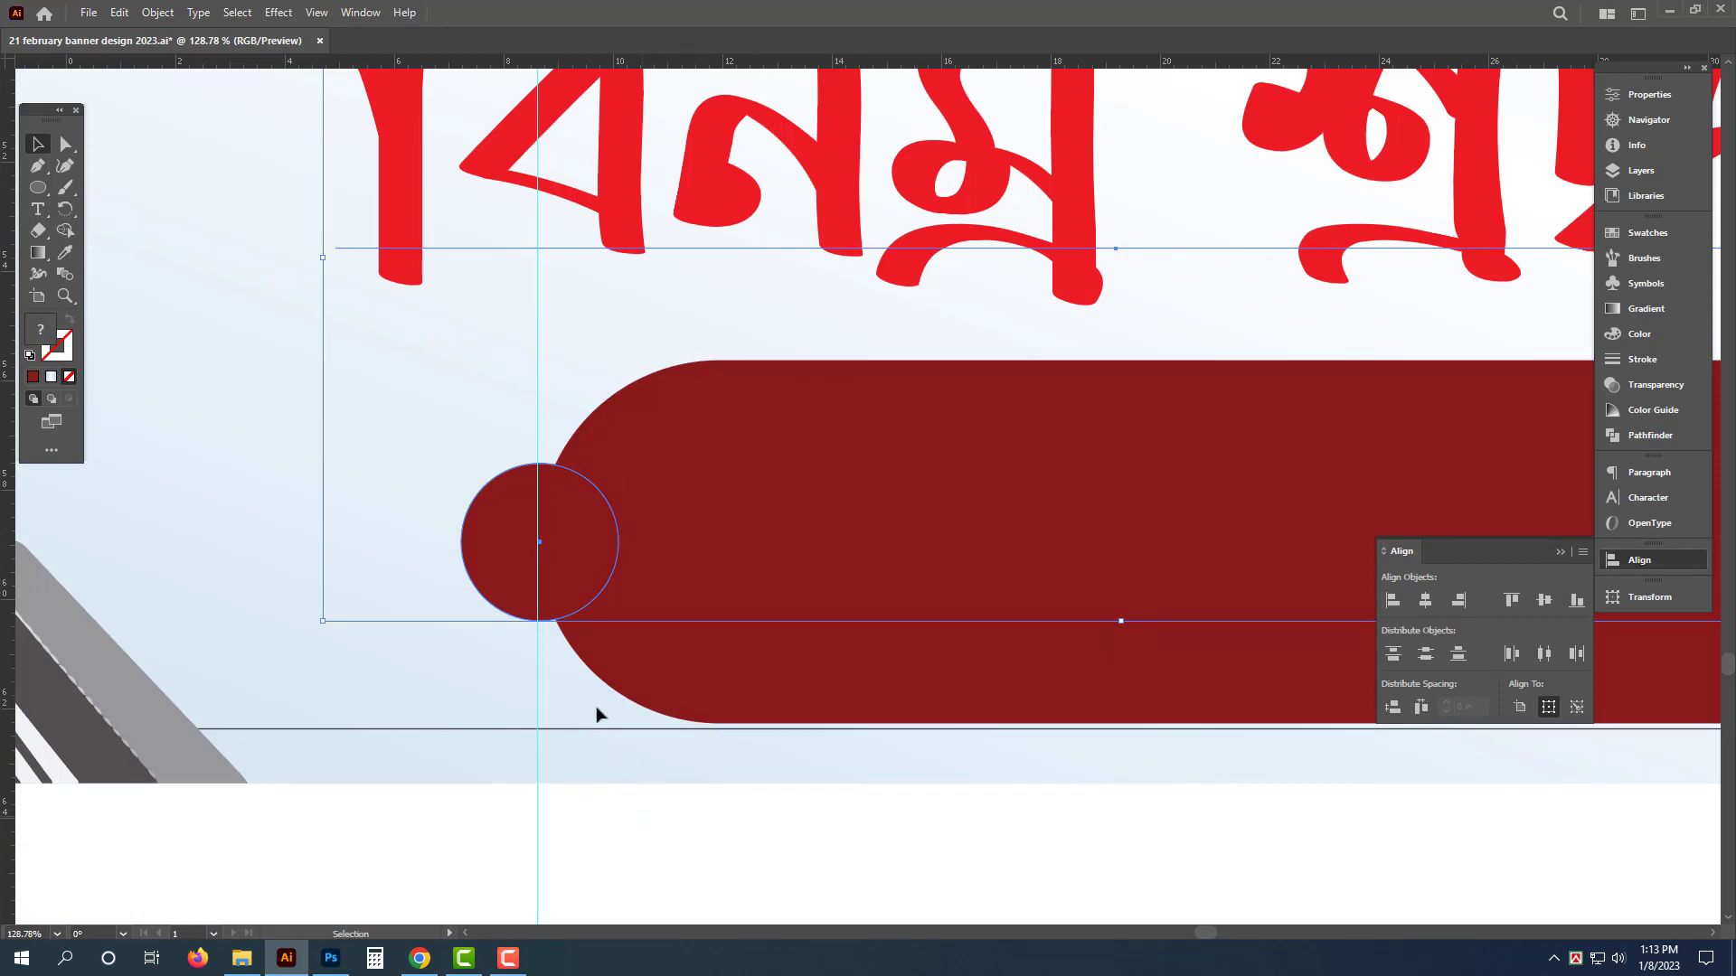
left_click(582, 609, "shift")
left_click(749, 630, "shift")
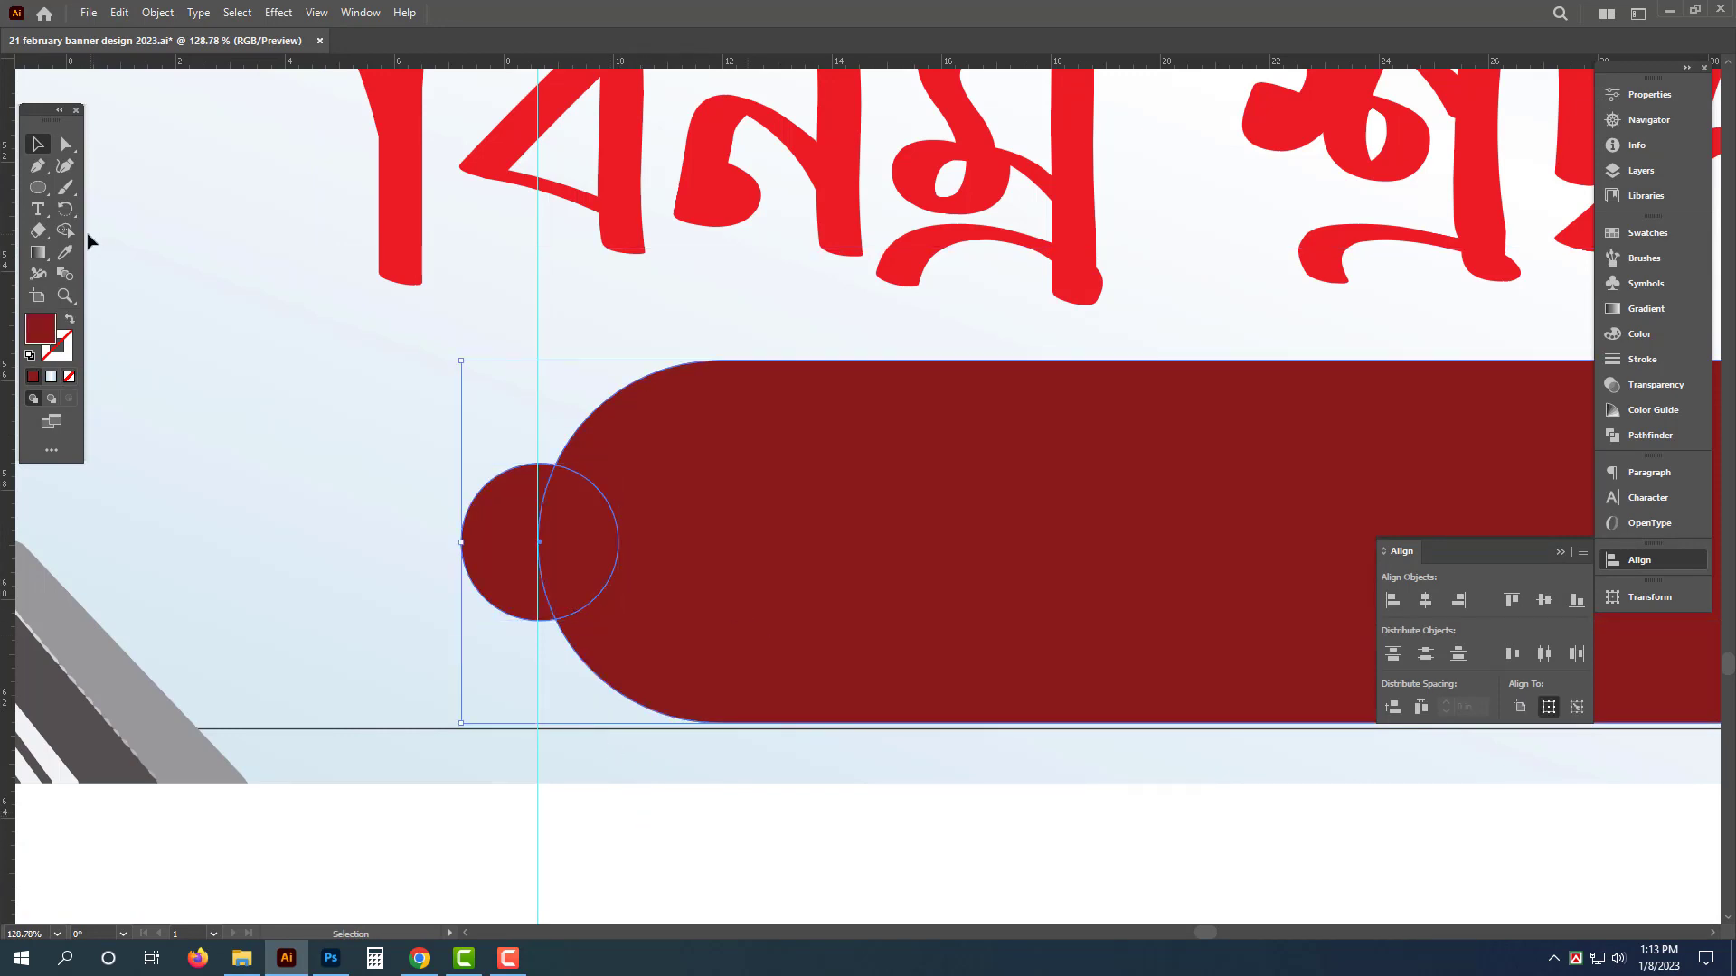
left_click(65, 230)
left_click_drag(402, 506, 561, 542)
key("v")
scroll(644, 838, "down", 5)
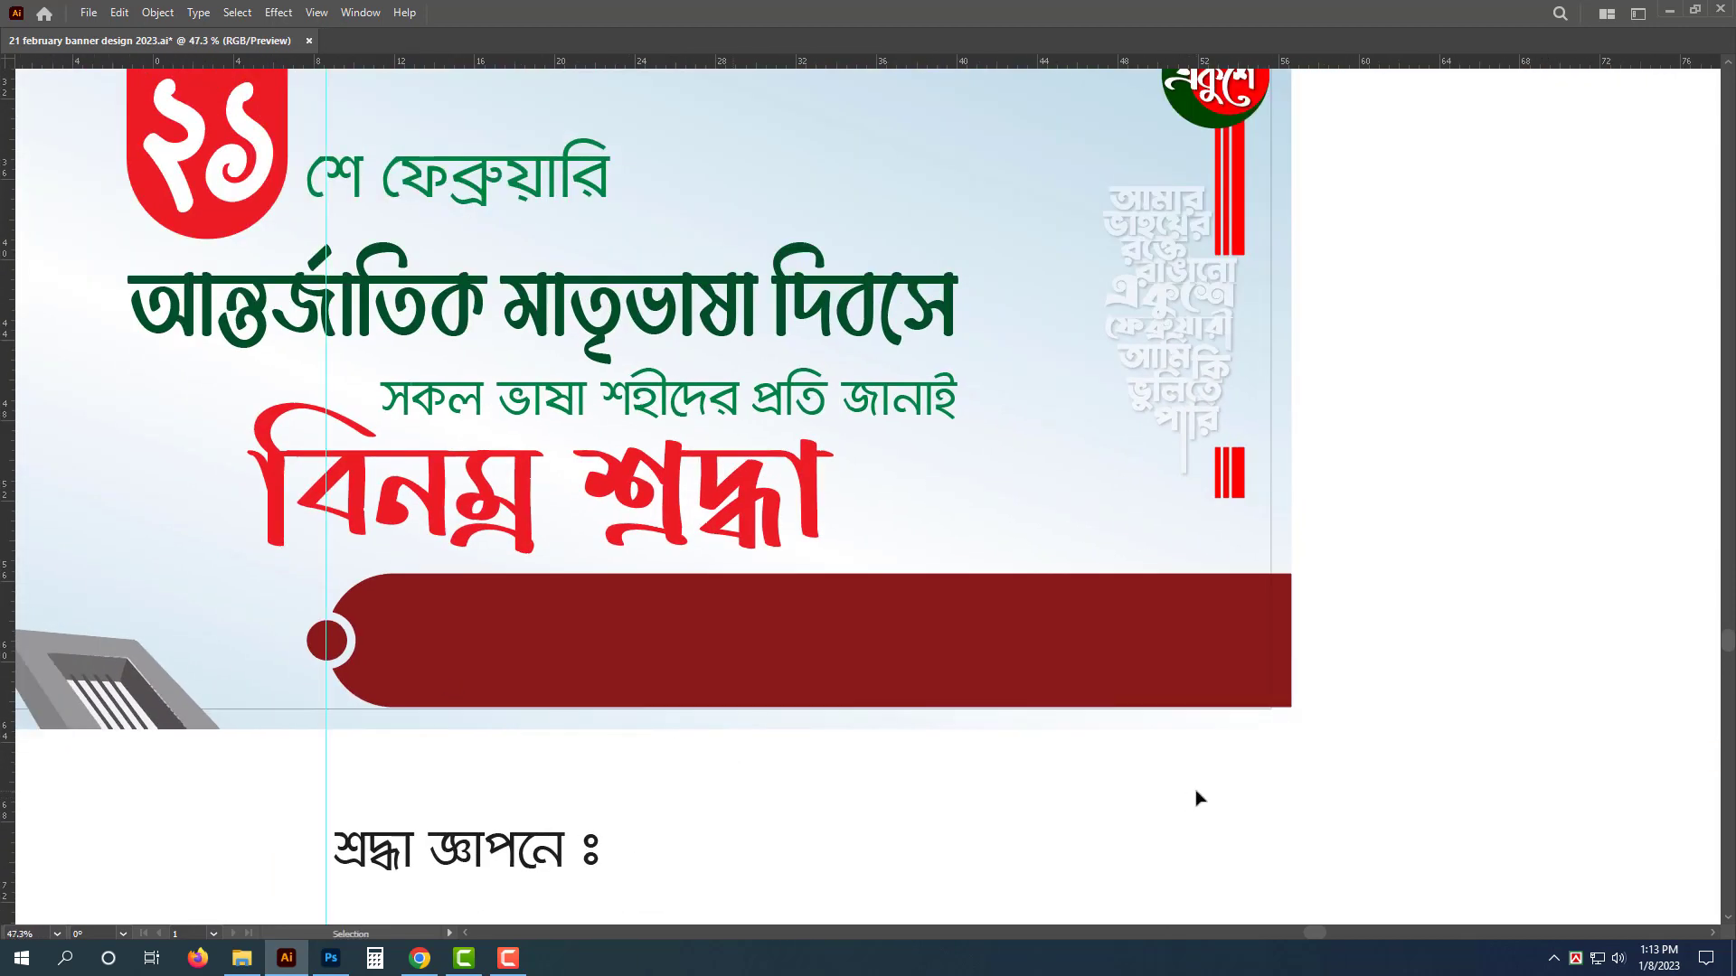
Step: Draw a rectangle about 20 in wide directly above the dark red strip, flush with the banner's right edge
scroll(1400, 525, "up", 1)
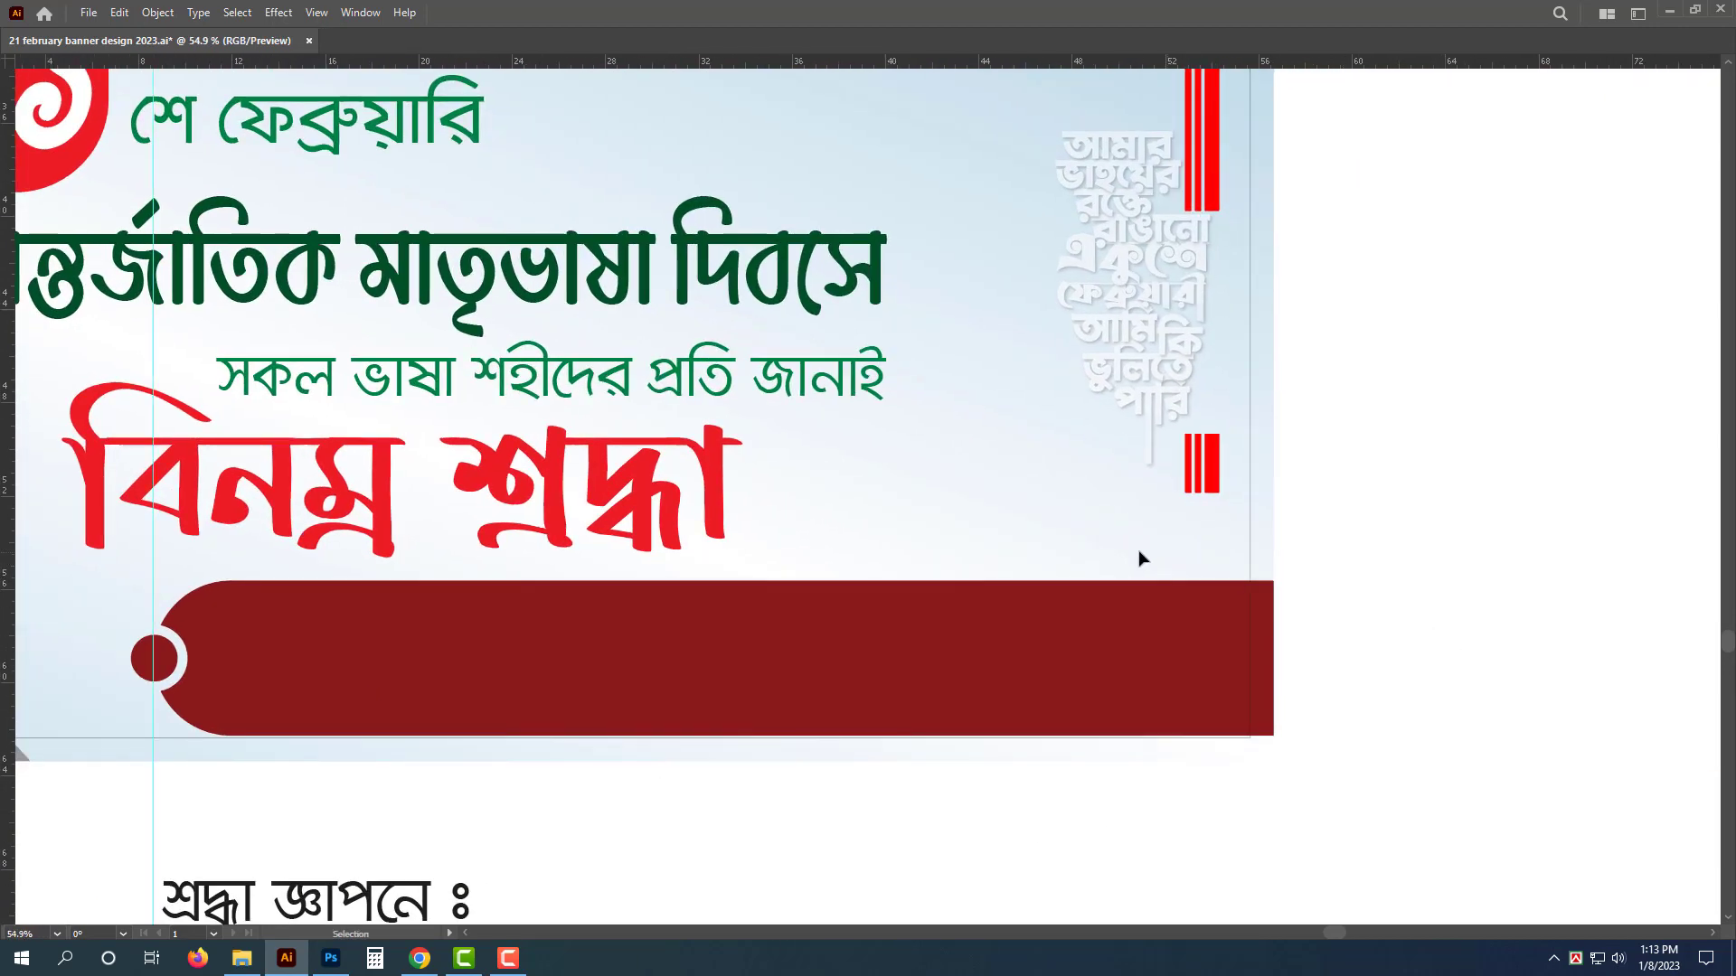
key("Tab")
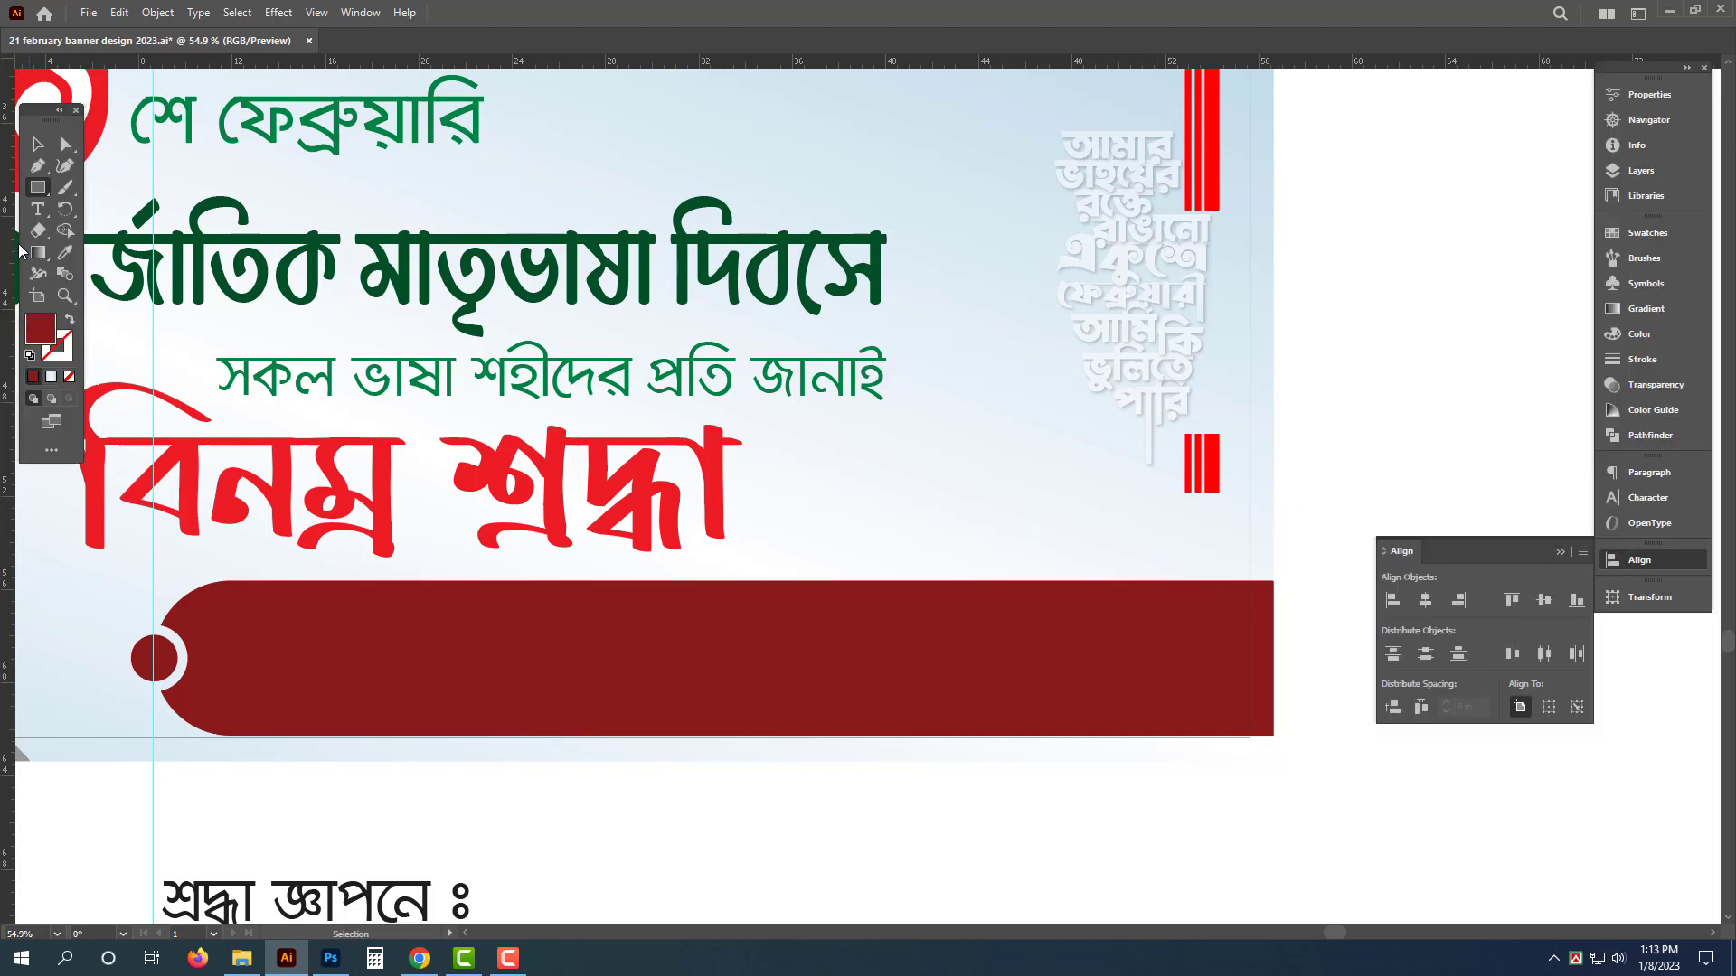
key("m")
left_click_drag(1270, 502, 795, 582)
key("ctrl+space")
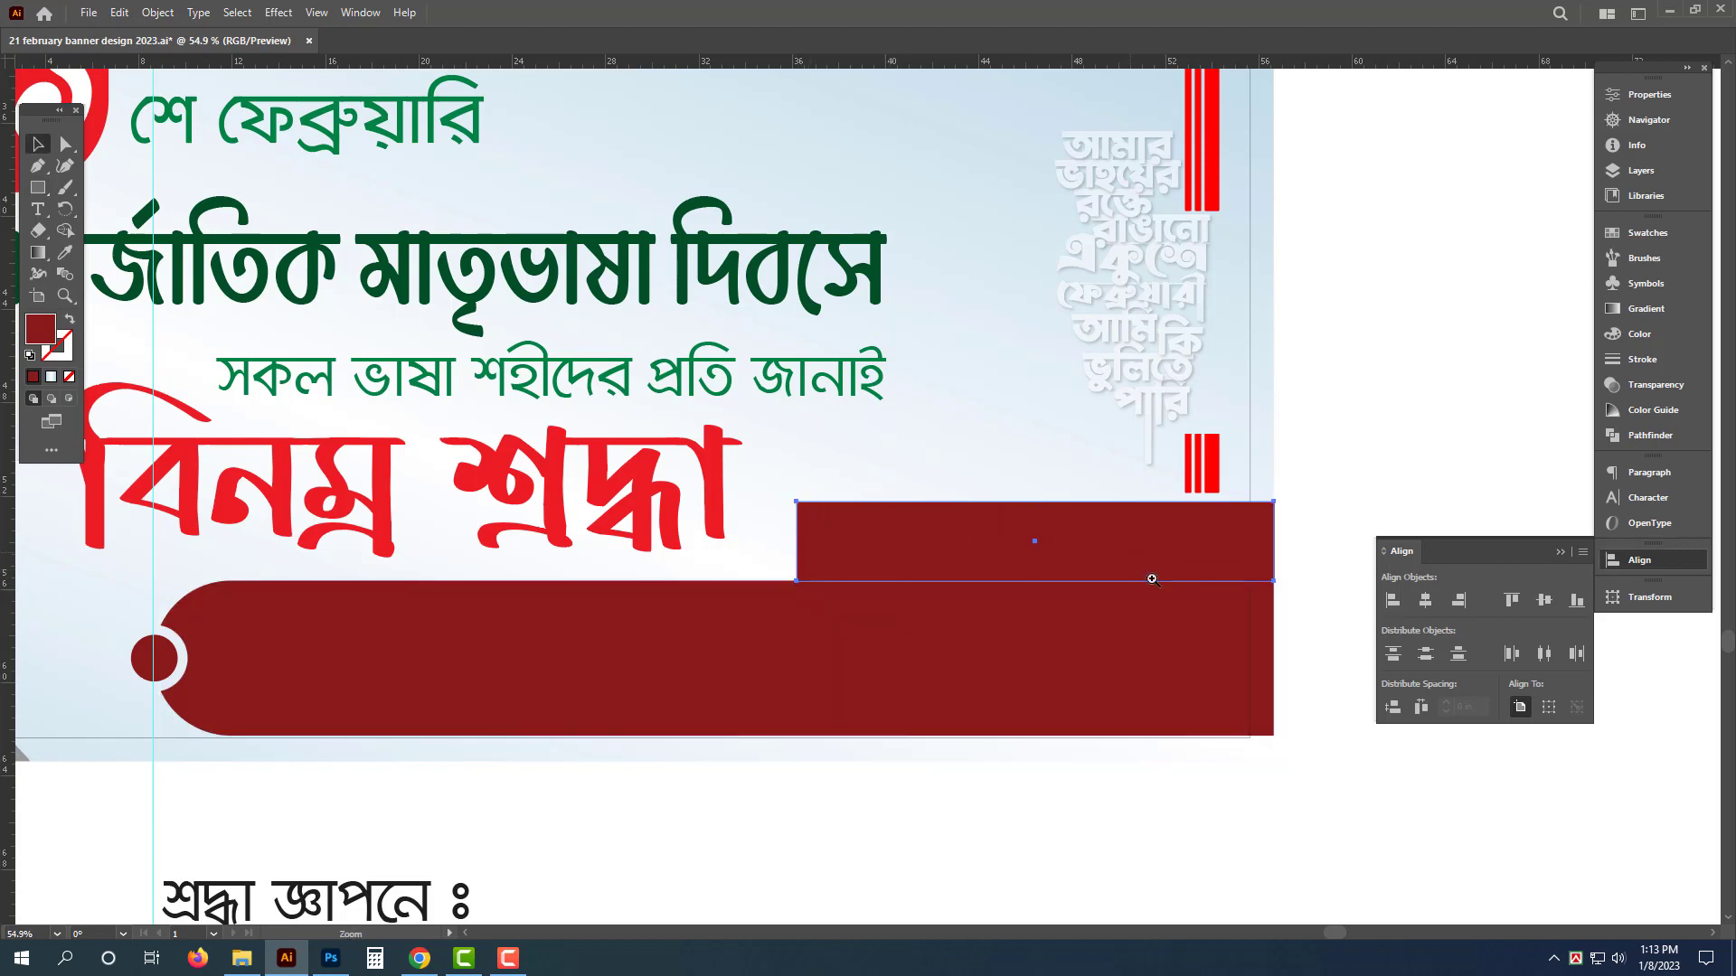
left_click(1132, 552)
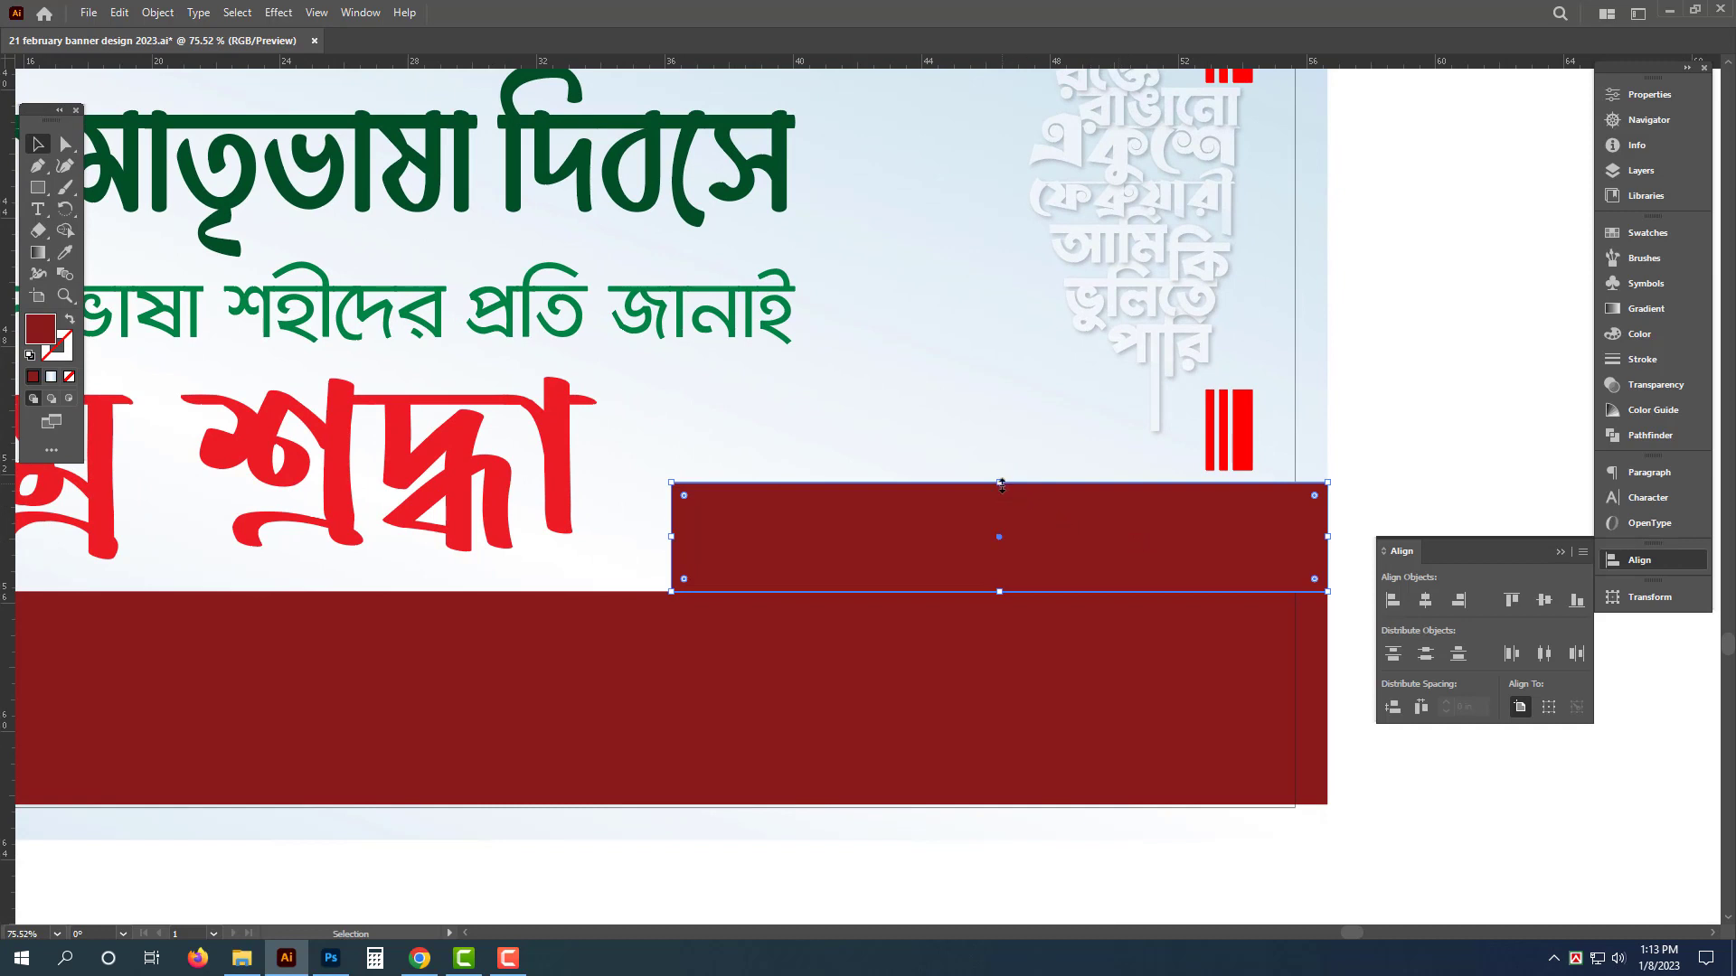
left_click_drag(1002, 485, 1000, 485)
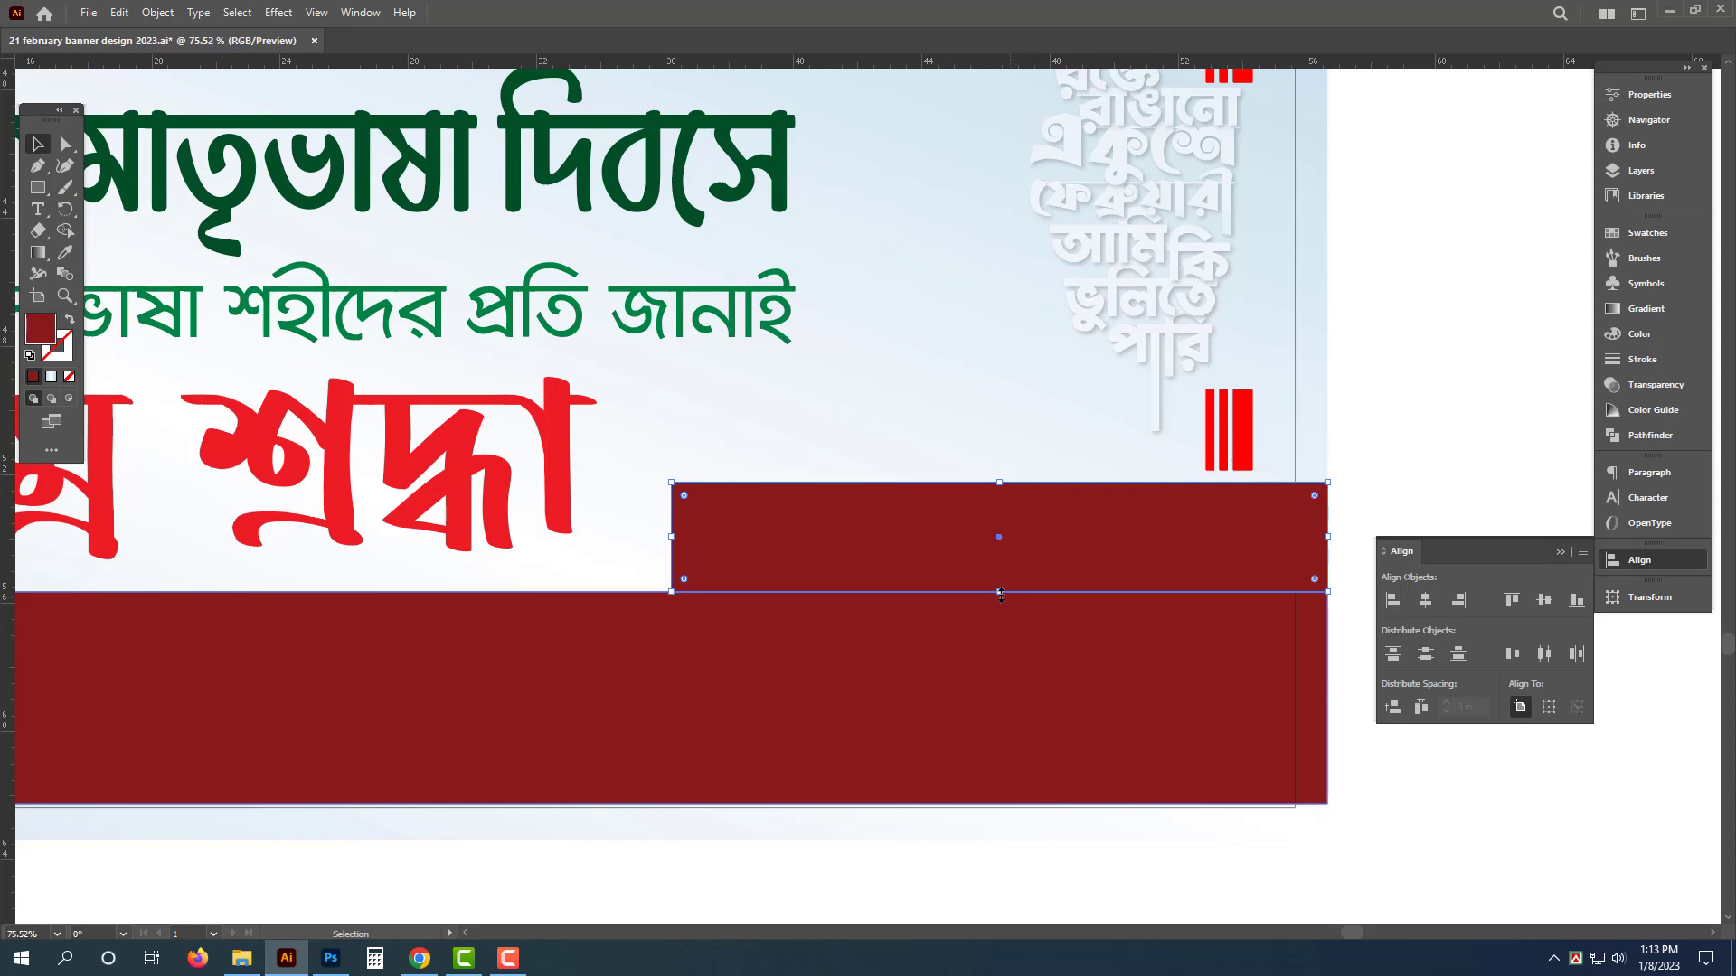
Step: Fill the new rectangle with the dark green sampled from the headline text
left_click(992, 713)
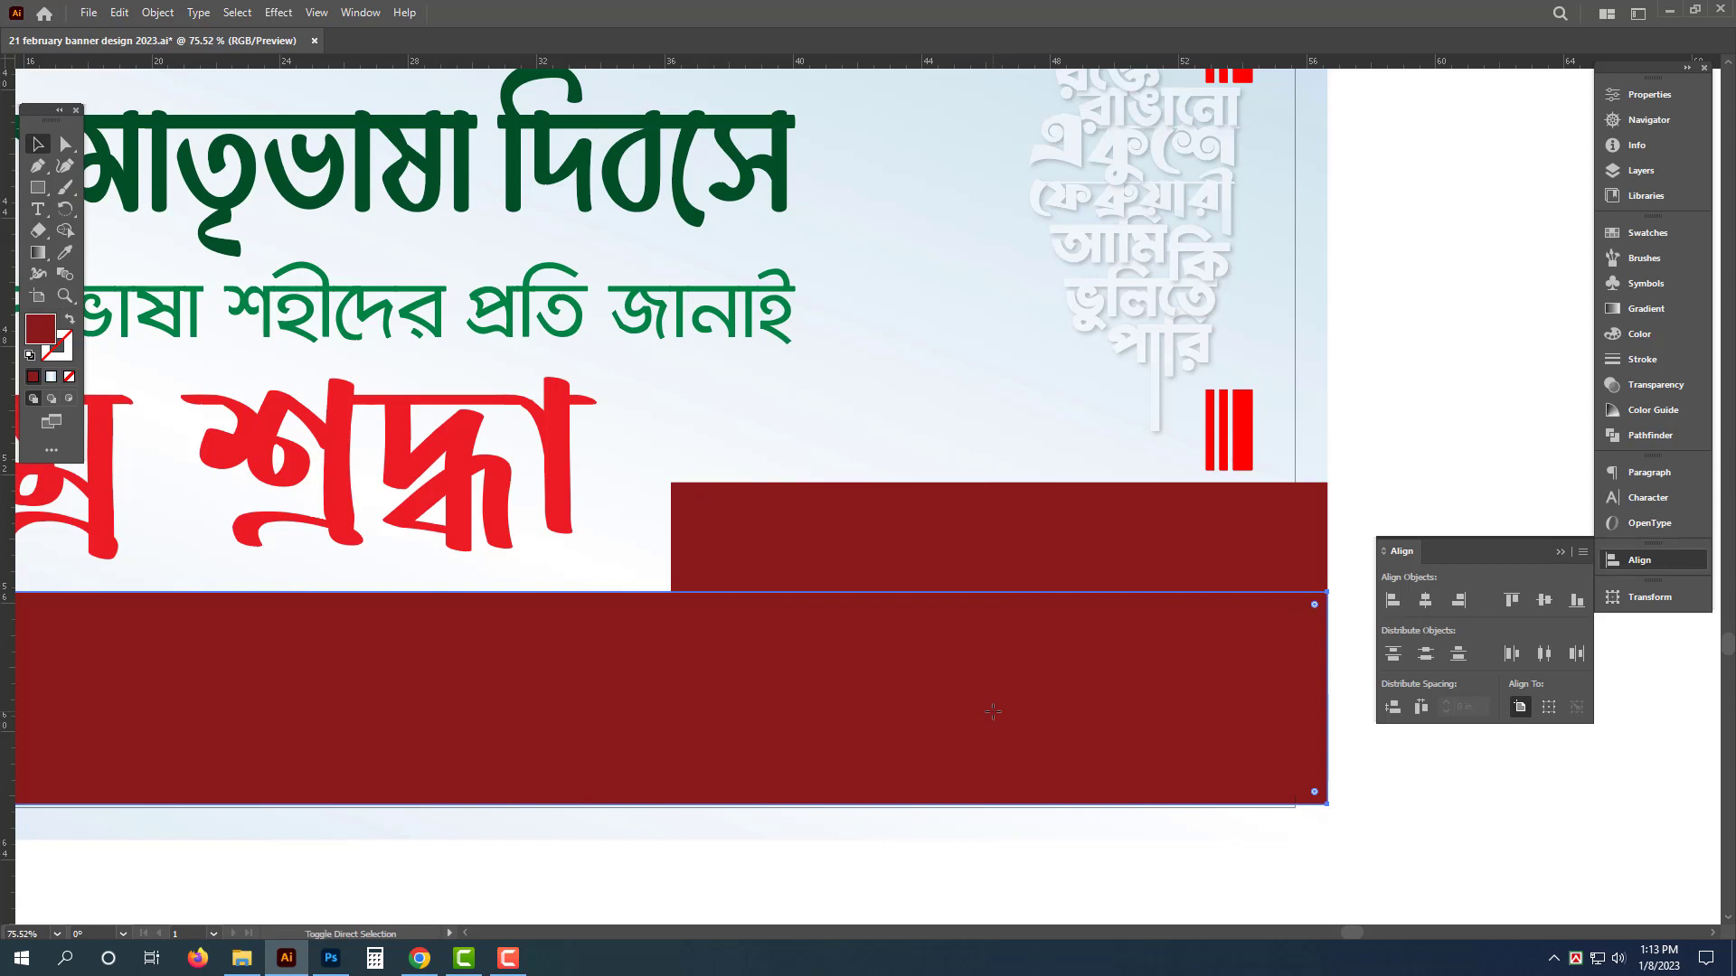
left_click(1094, 536)
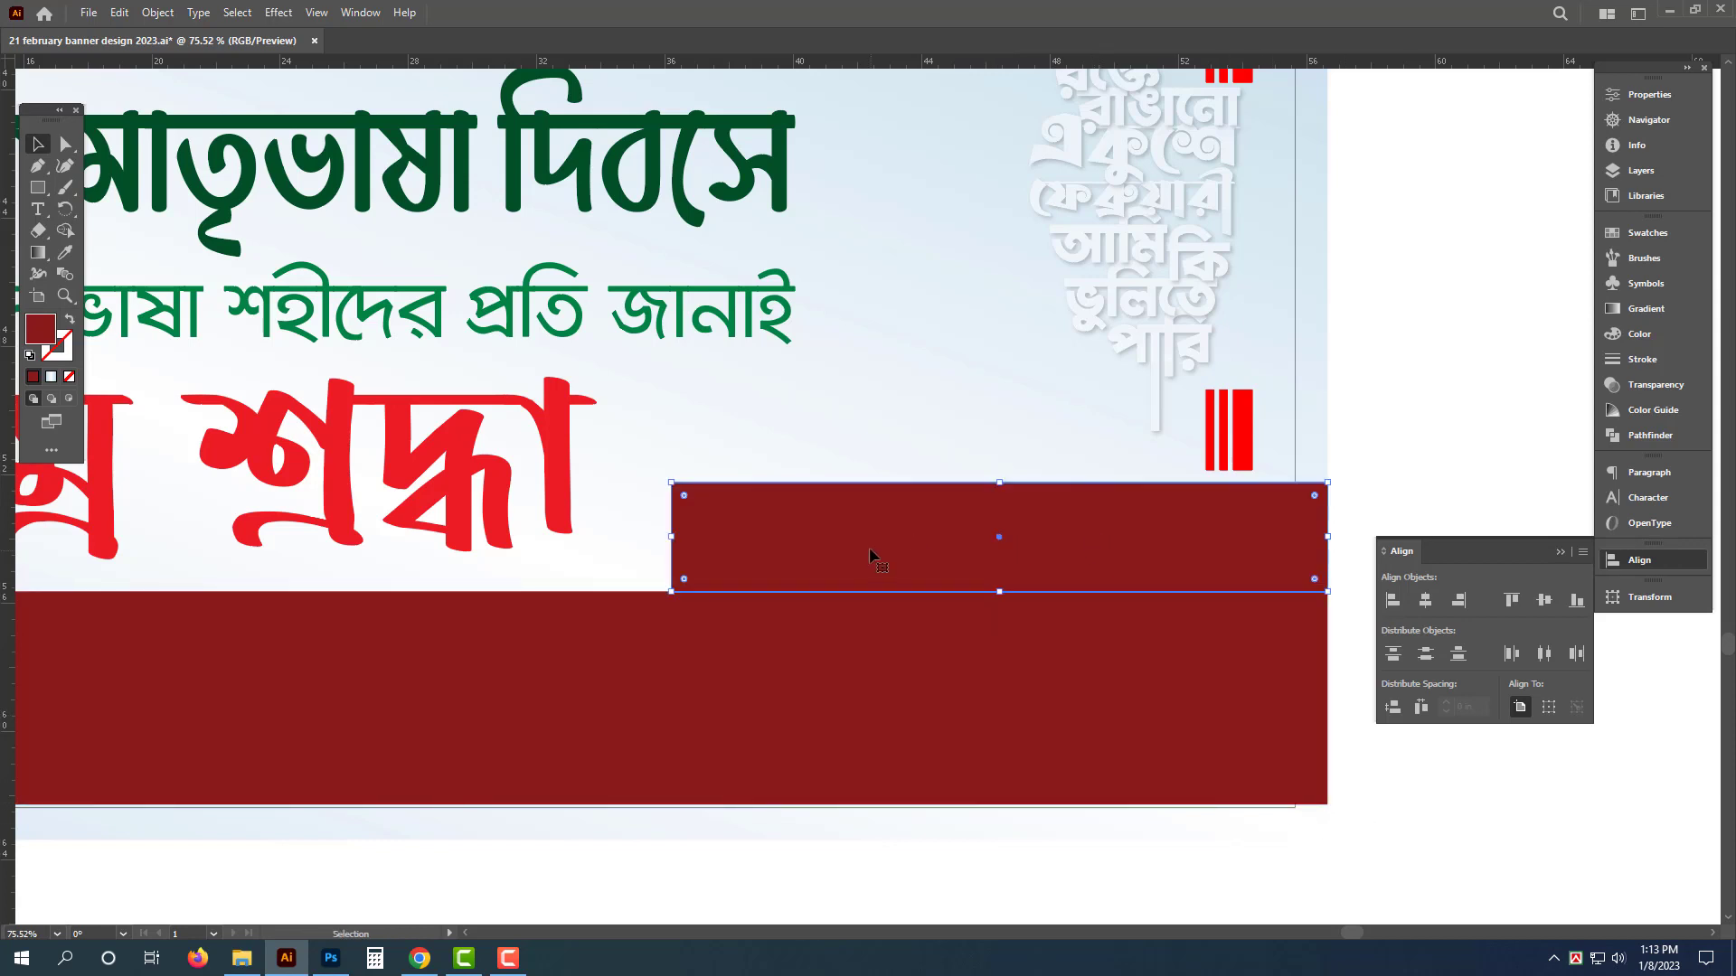
key("i")
left_click(678, 181)
key("v")
key("ctrl+shift+a")
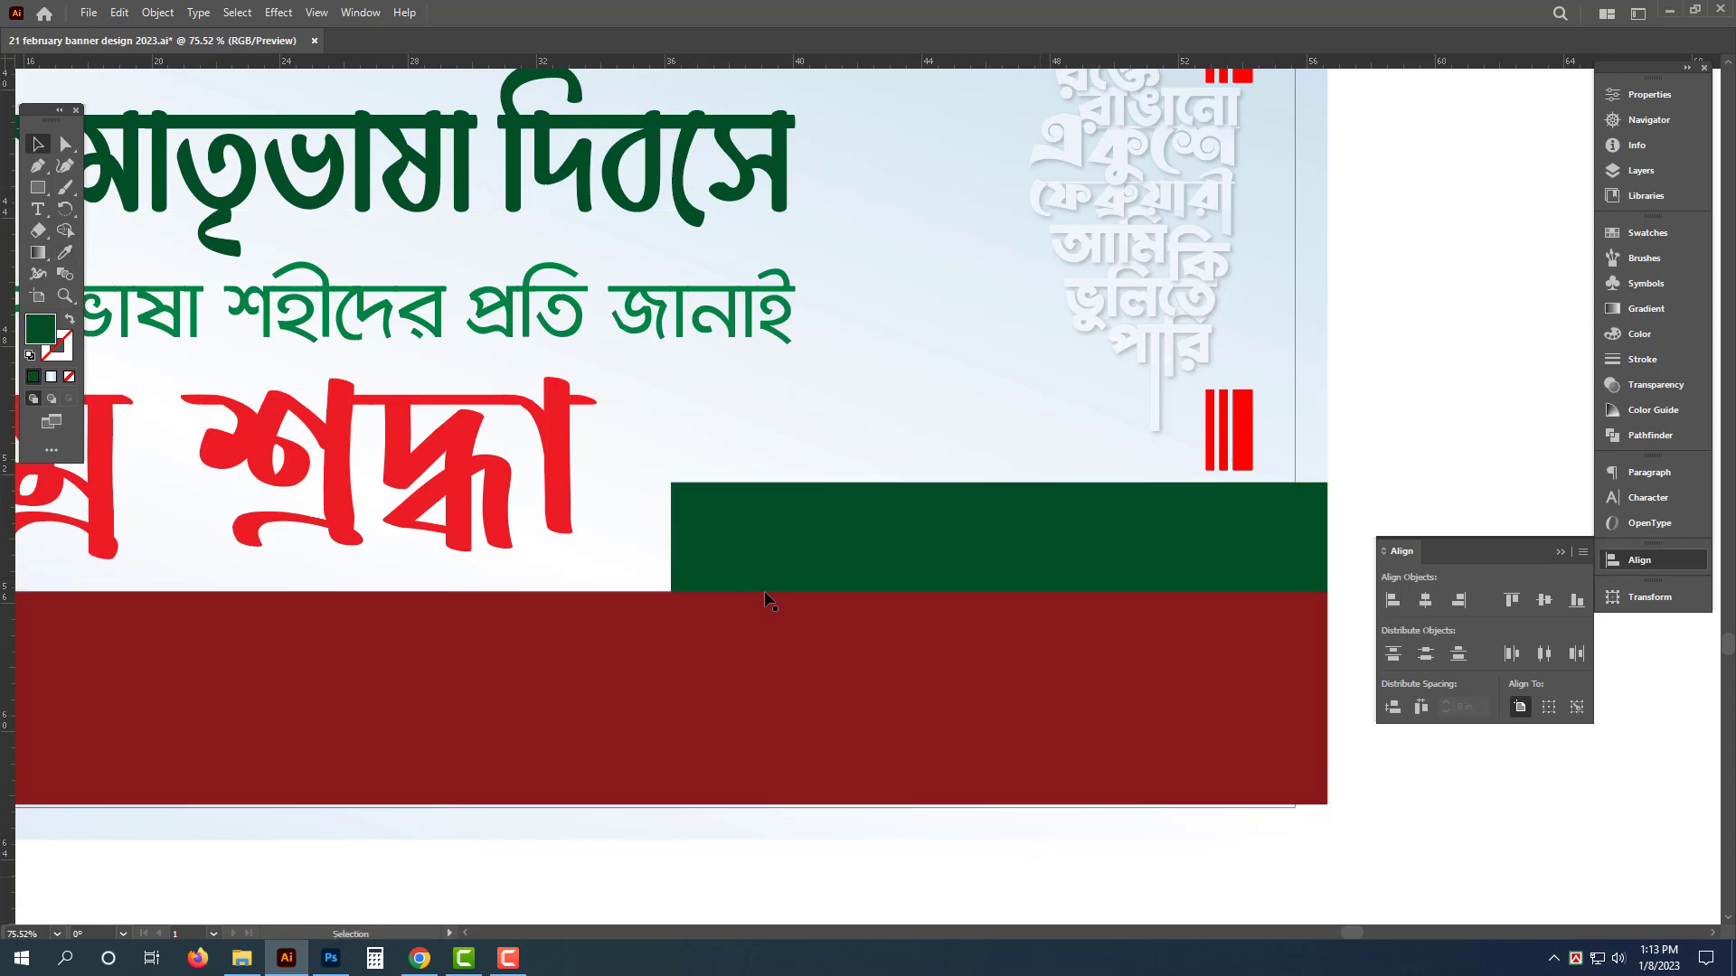
Step: Fully round both left corners of the green rectangle and move it up slightly to leave a gap above the dark red strip
left_click(750, 579)
key("a")
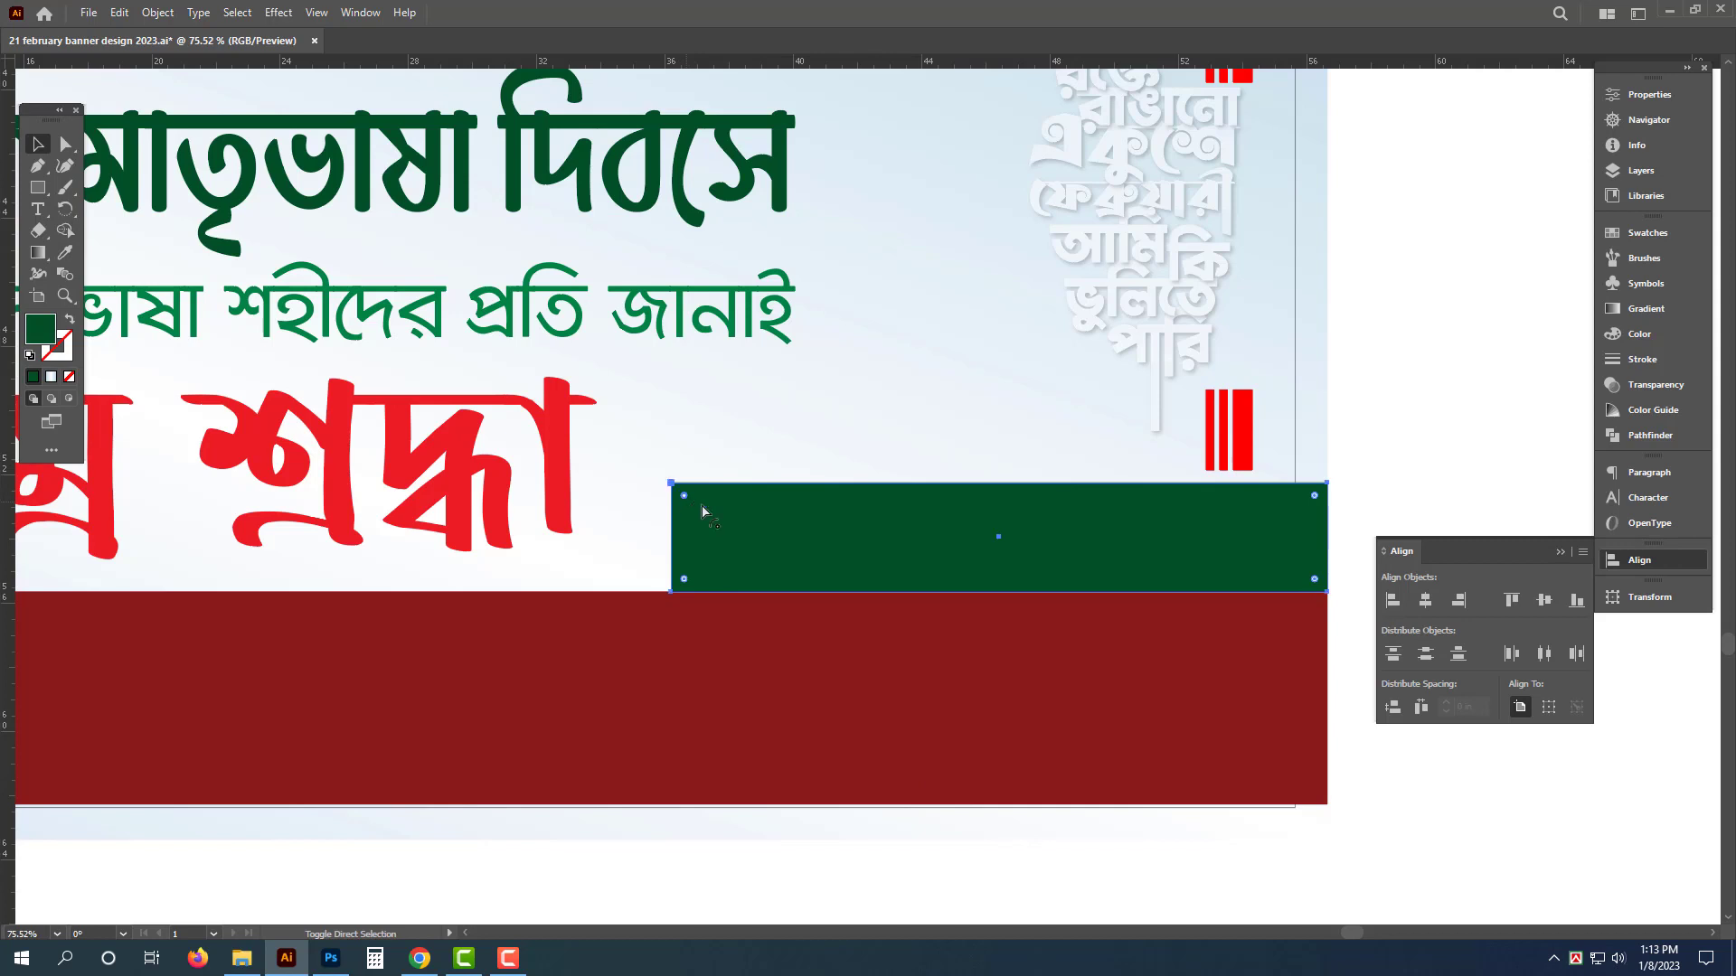
left_click_drag(703, 509, 900, 622)
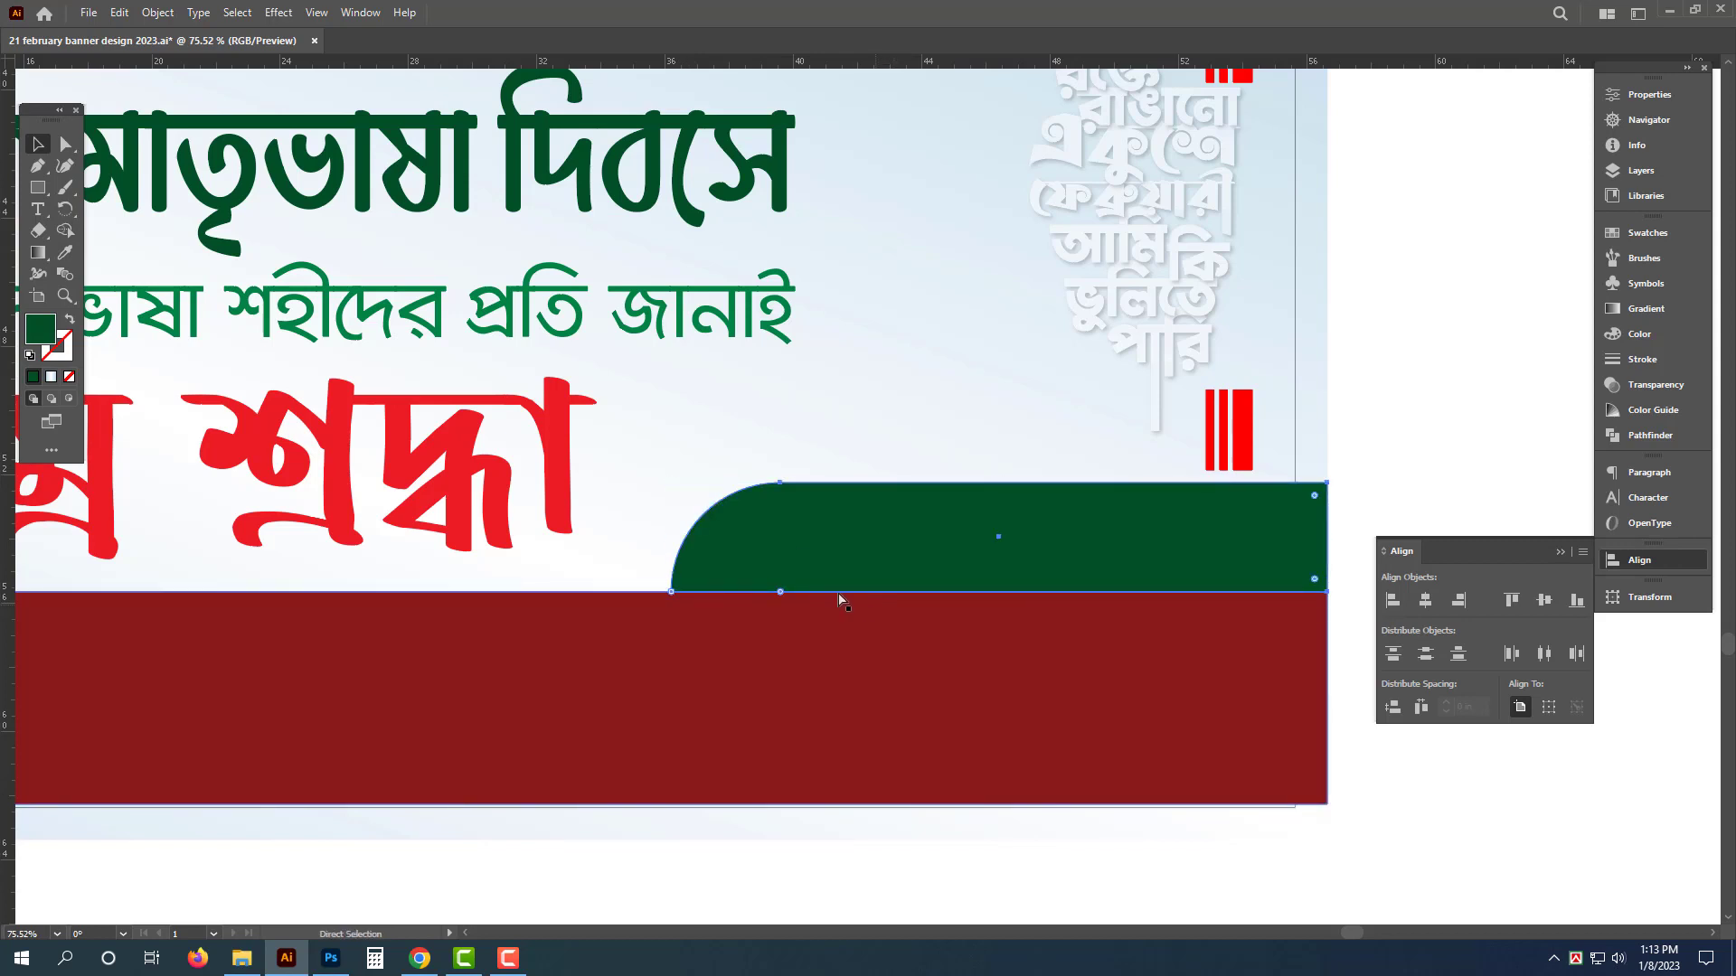
key("ctrl+z")
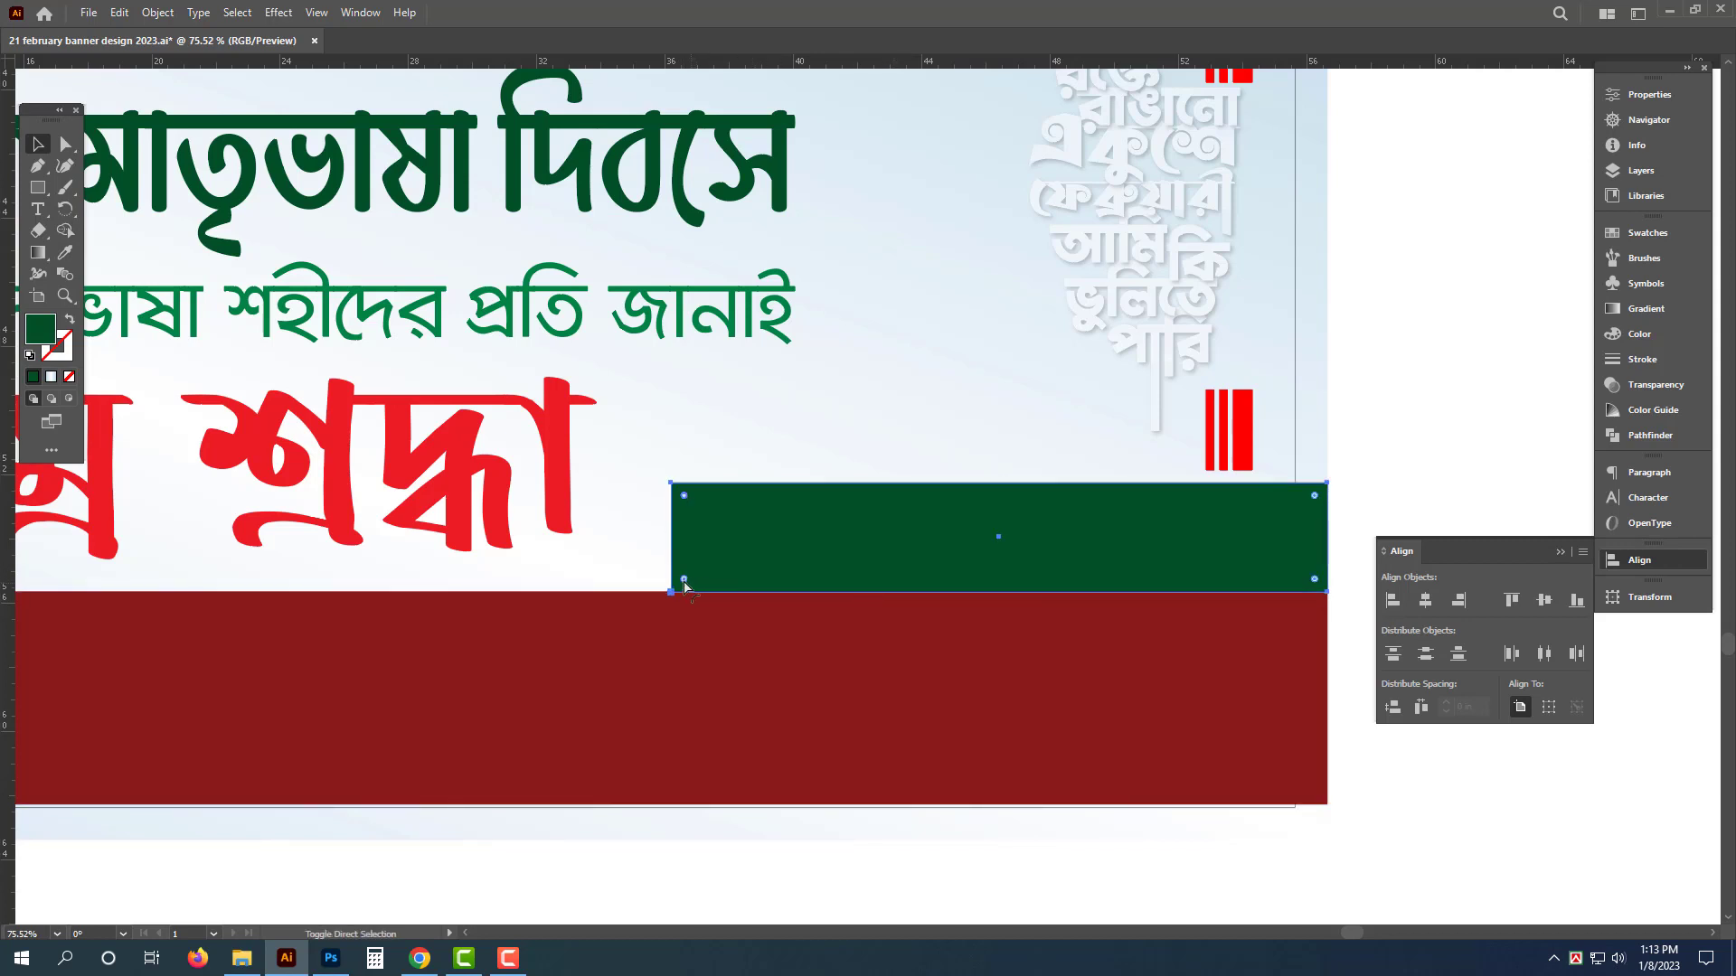
left_click_drag(702, 587, 860, 624)
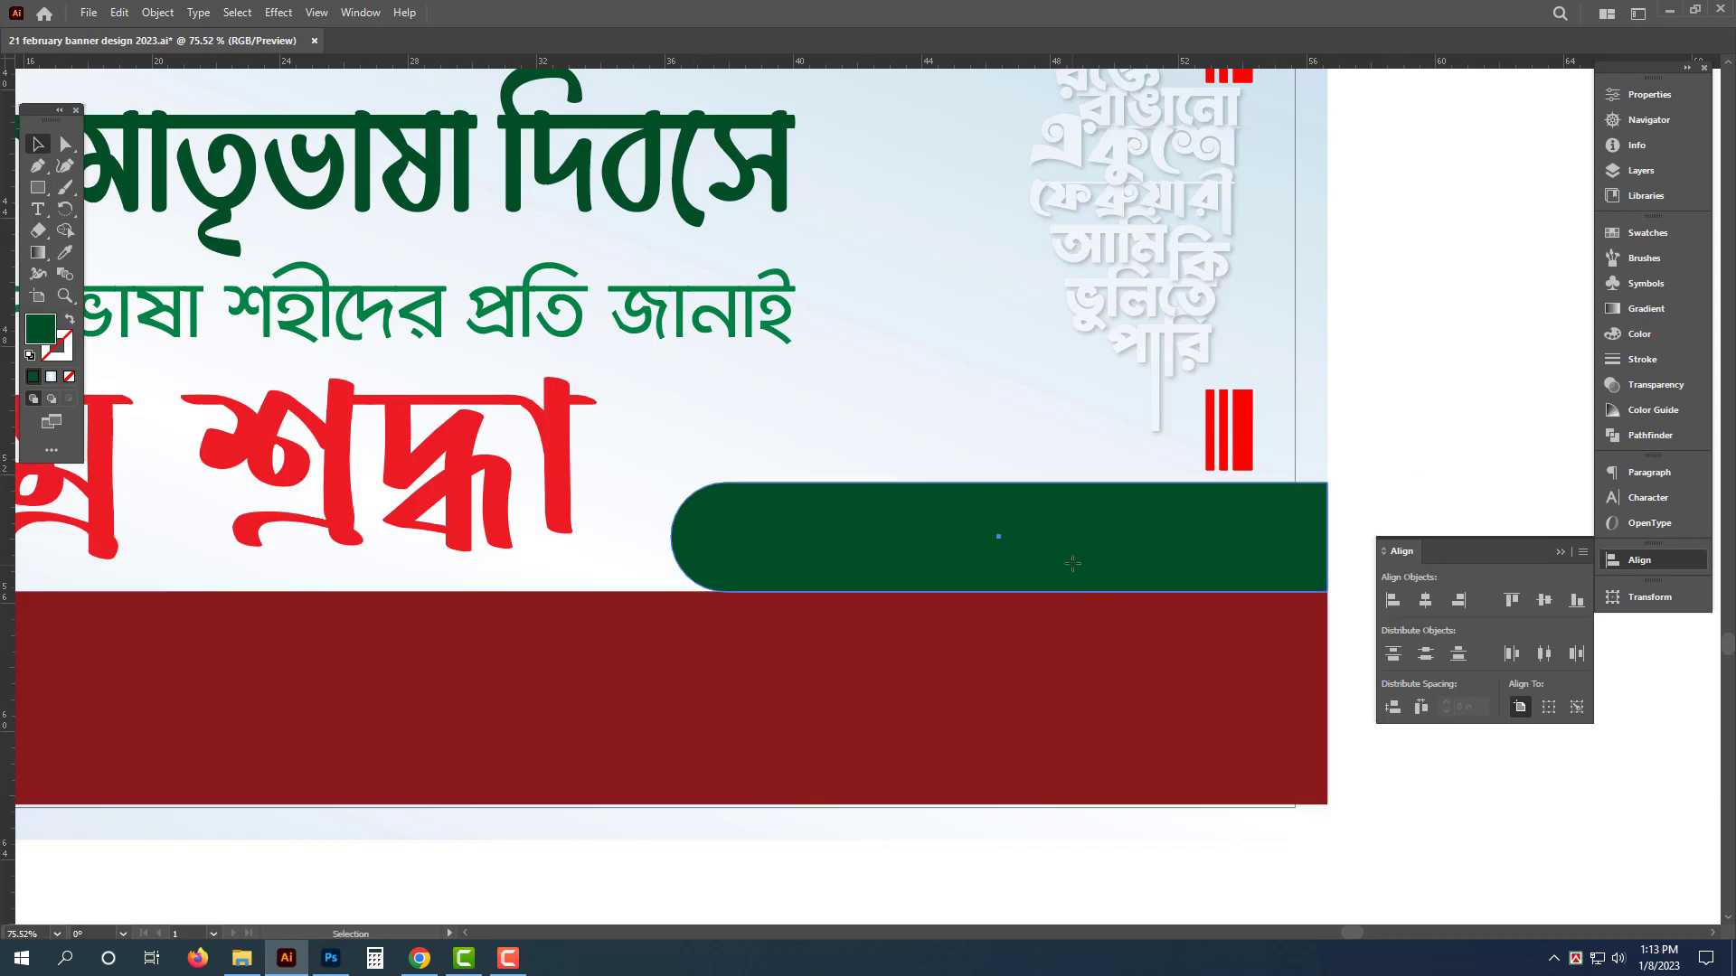
left_click_drag(1072, 572, 1072, 565)
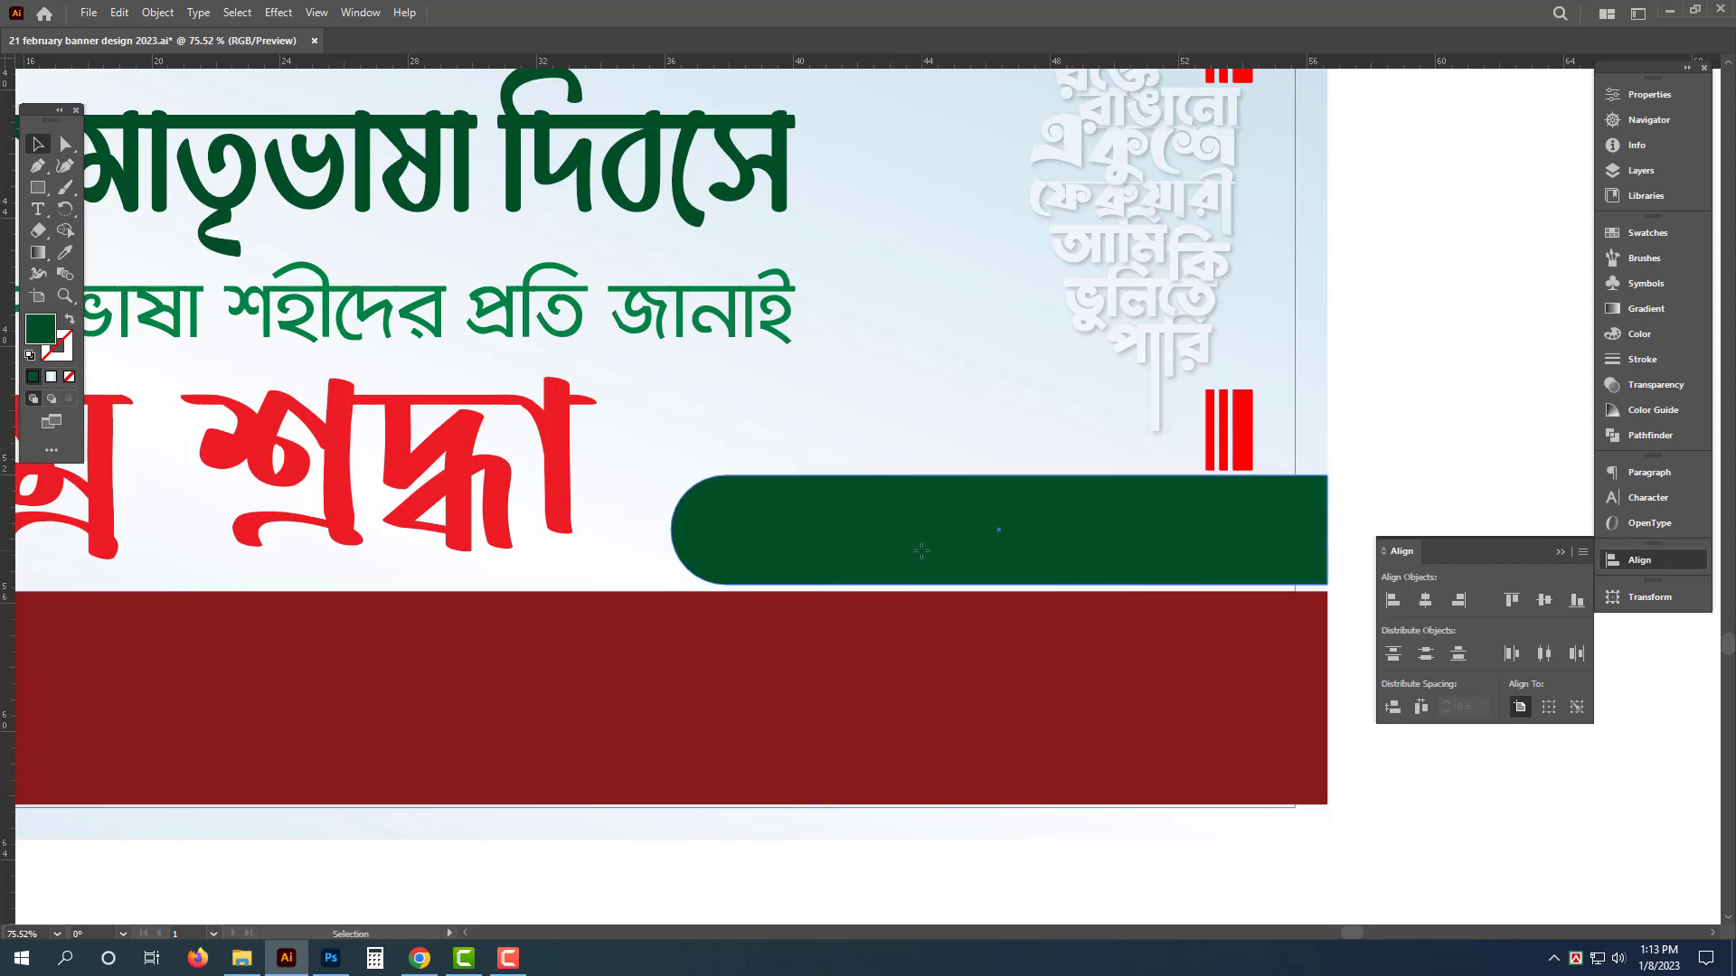
Step: Draw a small dark green circle with the Ellipse tool over the upper-left curve of the green bar
left_click(1044, 574)
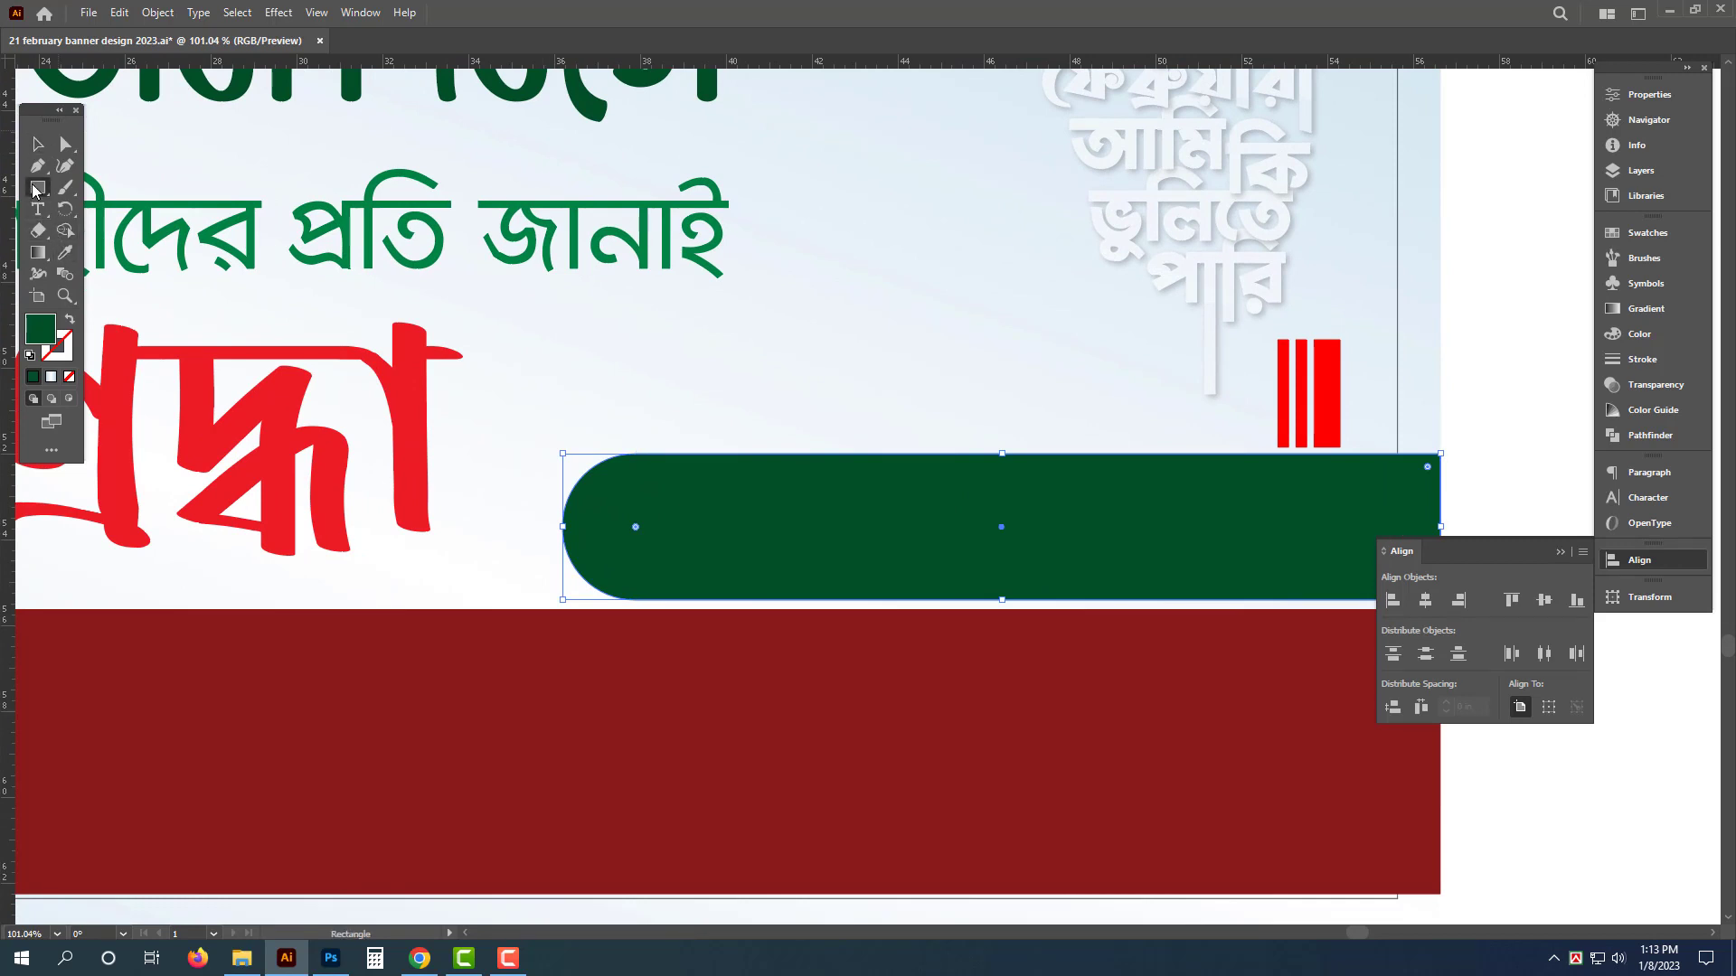
left_click_drag(38, 188, 91, 224)
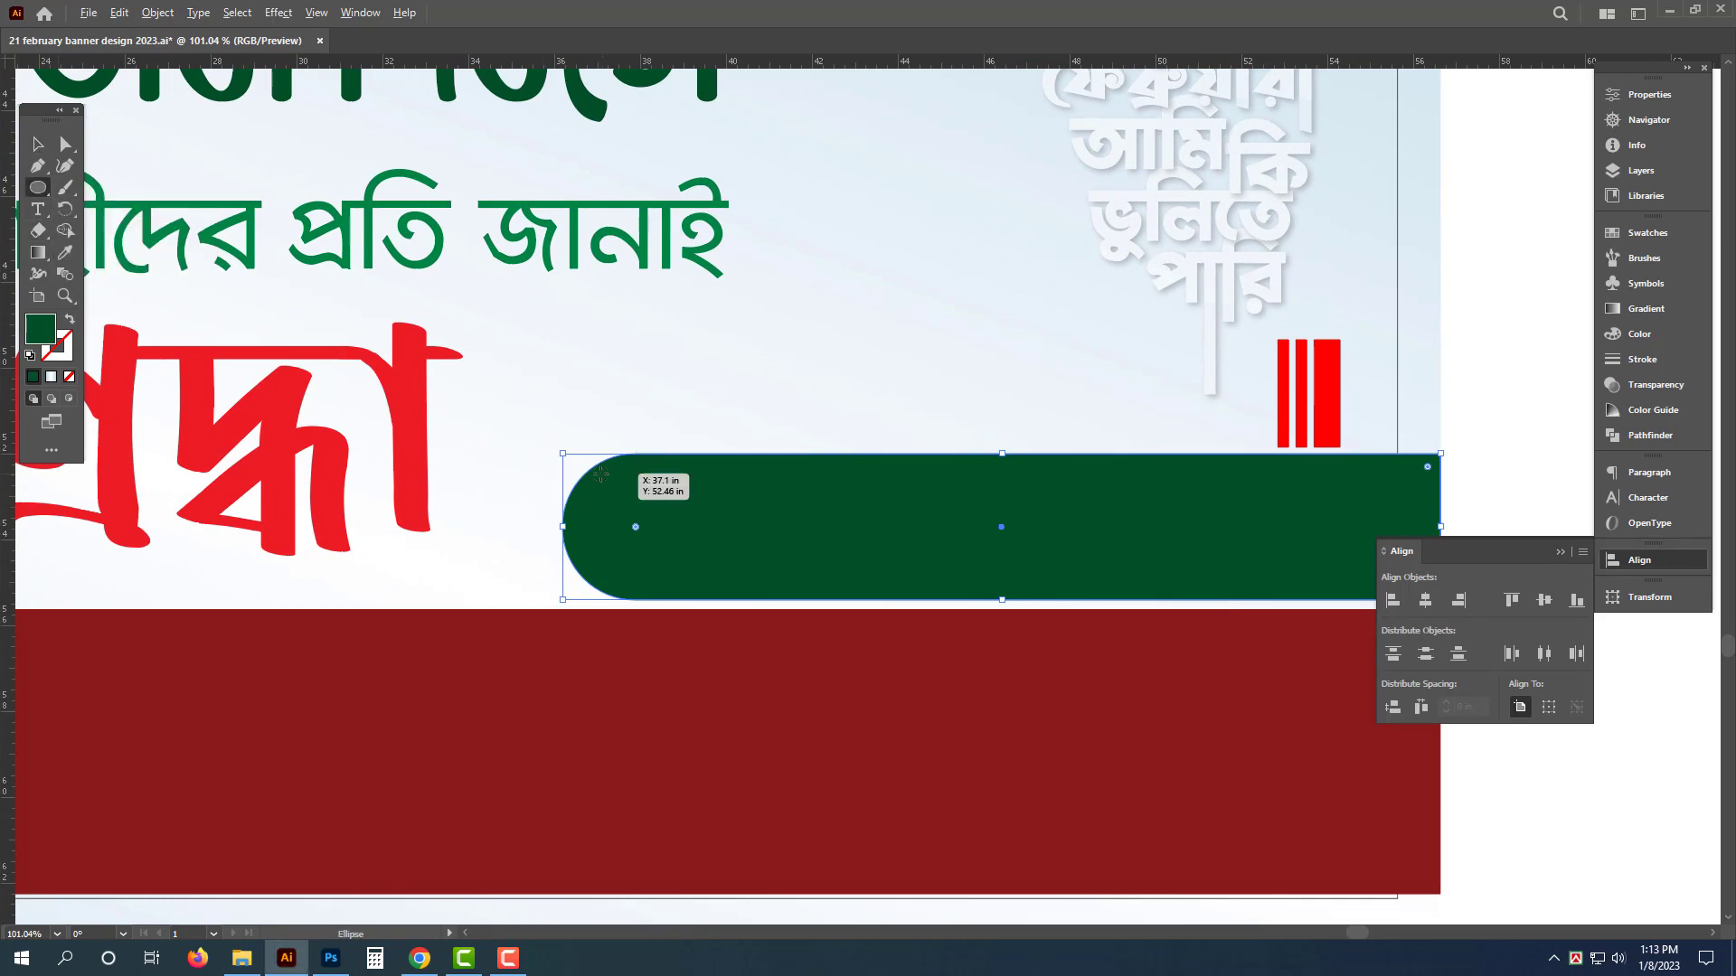
left_click_drag(595, 484, 642, 514)
key("v")
scroll(581, 479, "up", 3)
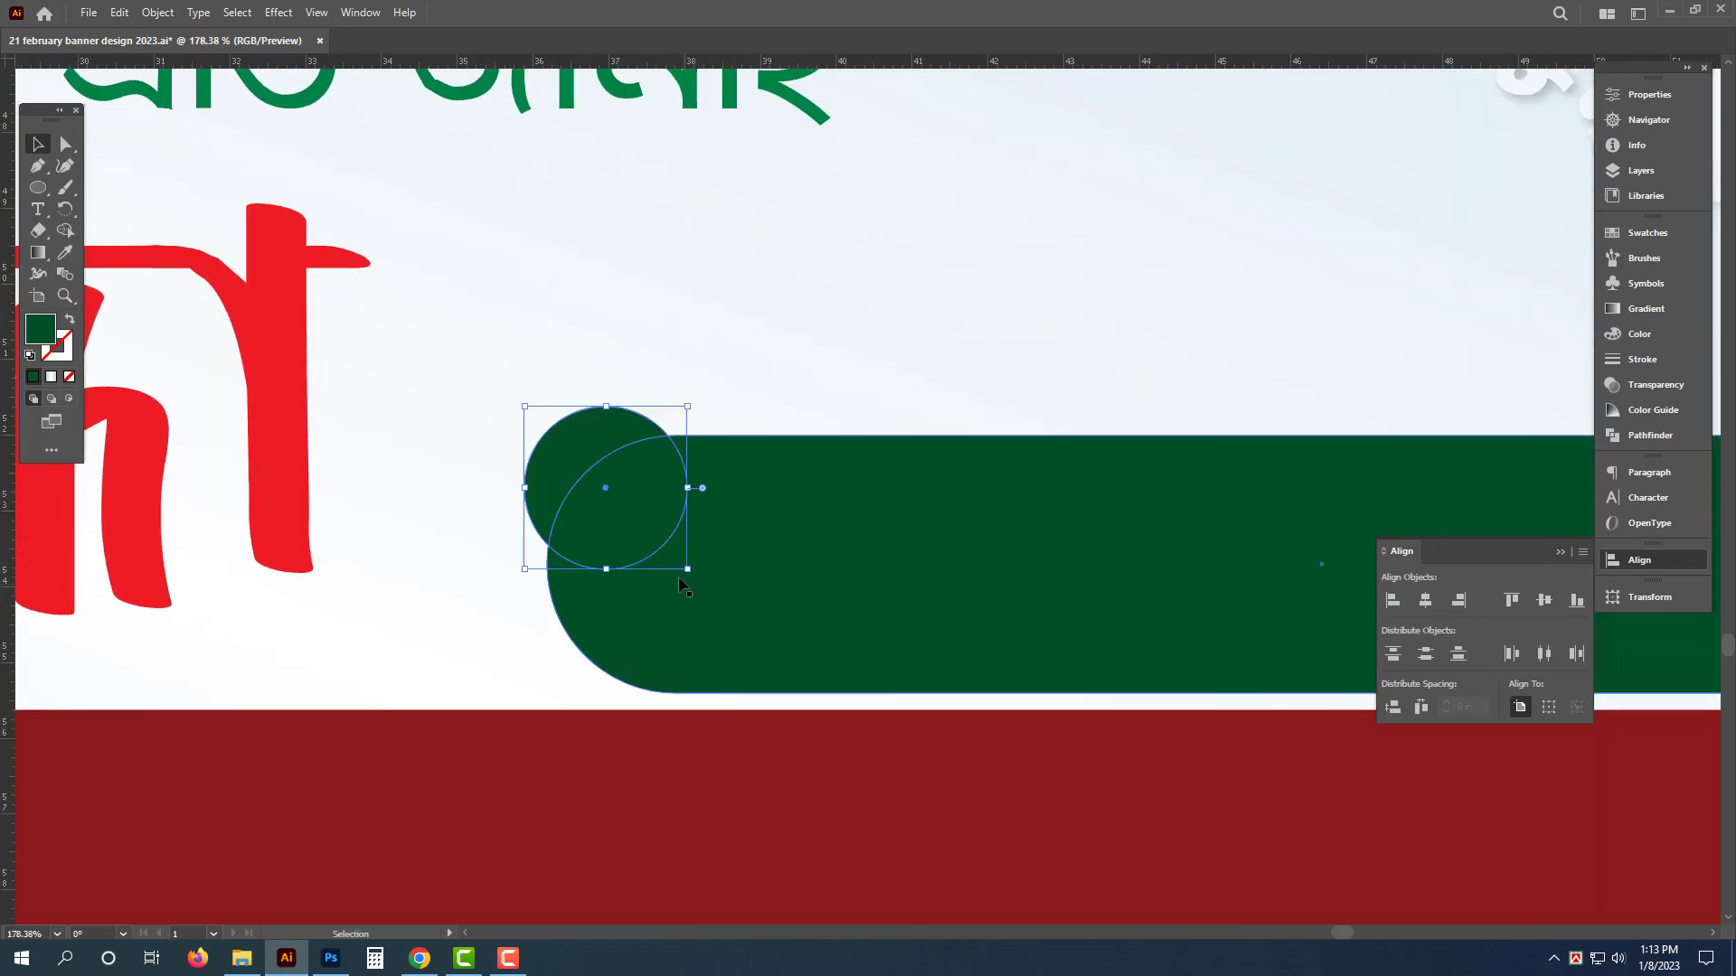
Step: Resize the green circle and nudge it up and left so it is centred on the green bar's curved edge
left_click_drag(687, 570, 638, 507)
key("ctrl+y")
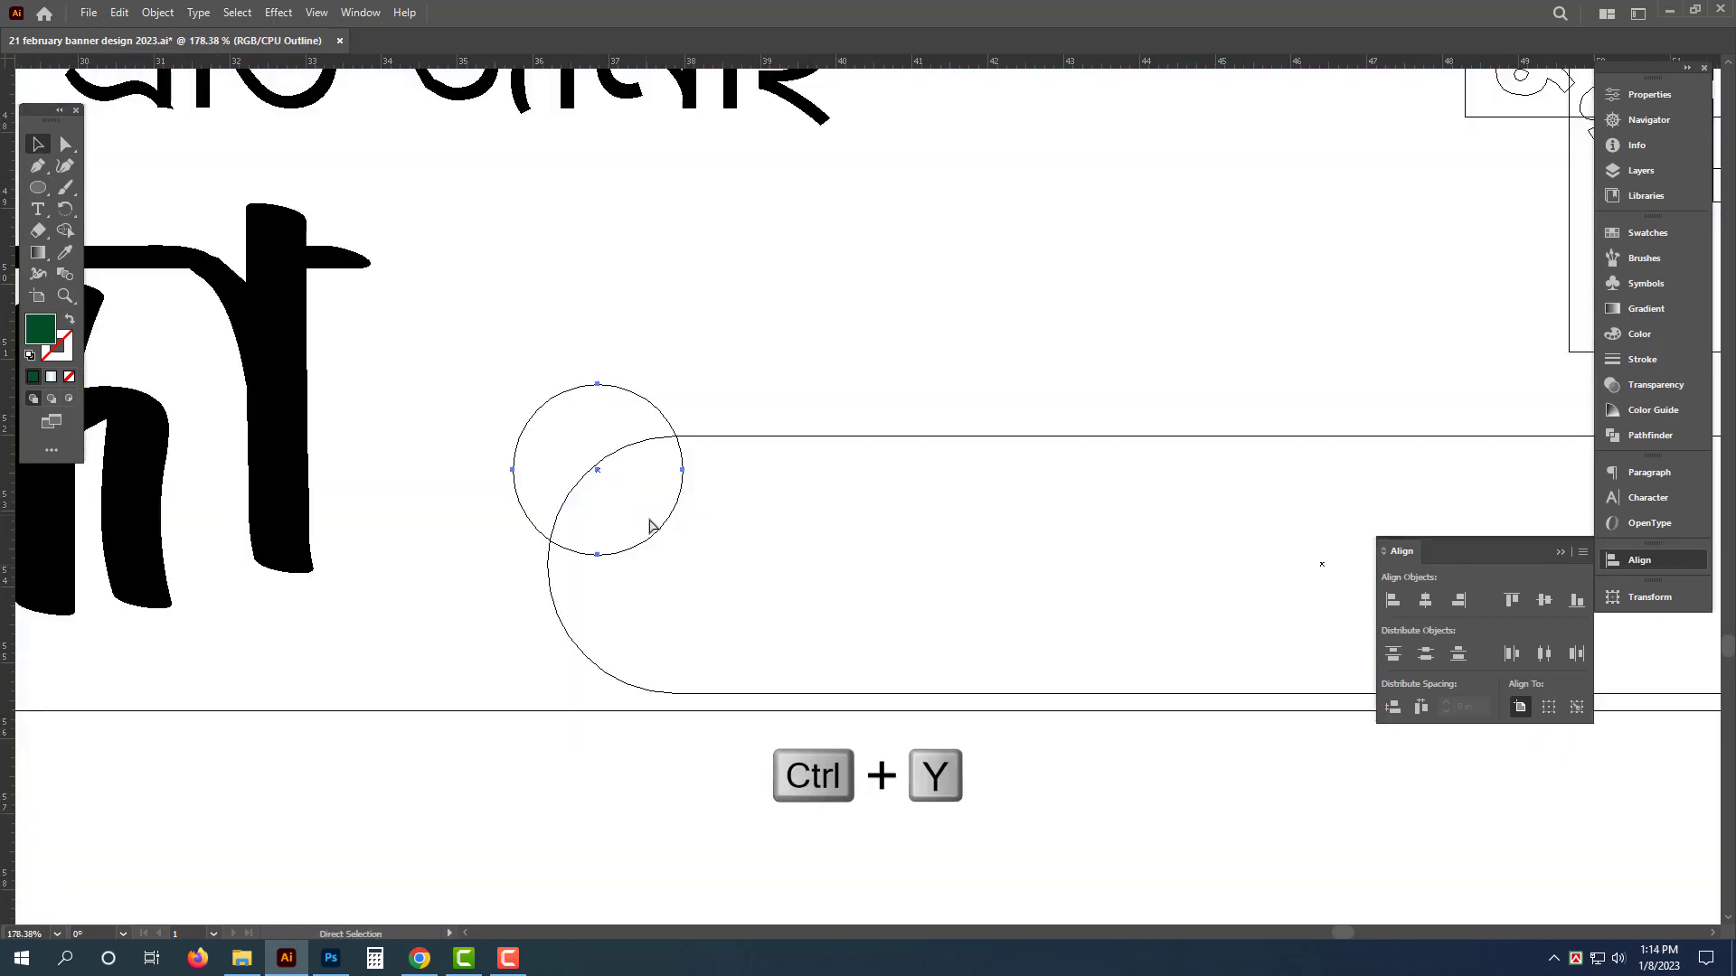
key("Up")
key("Left")
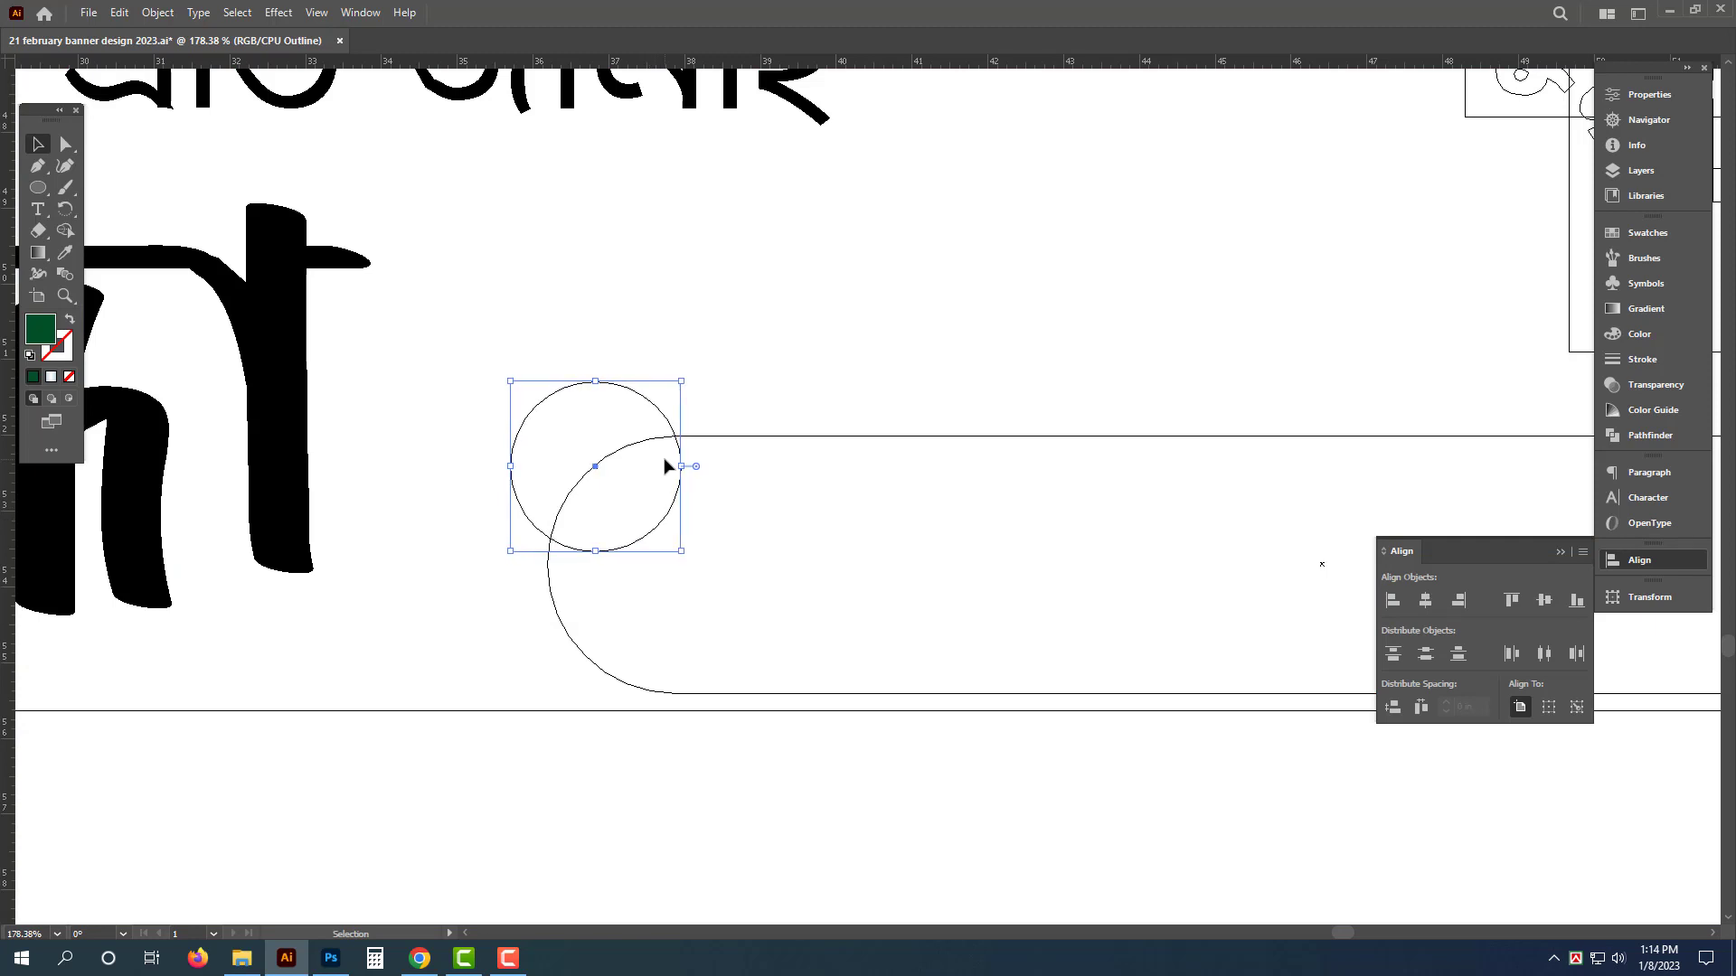
key("ctrl+y")
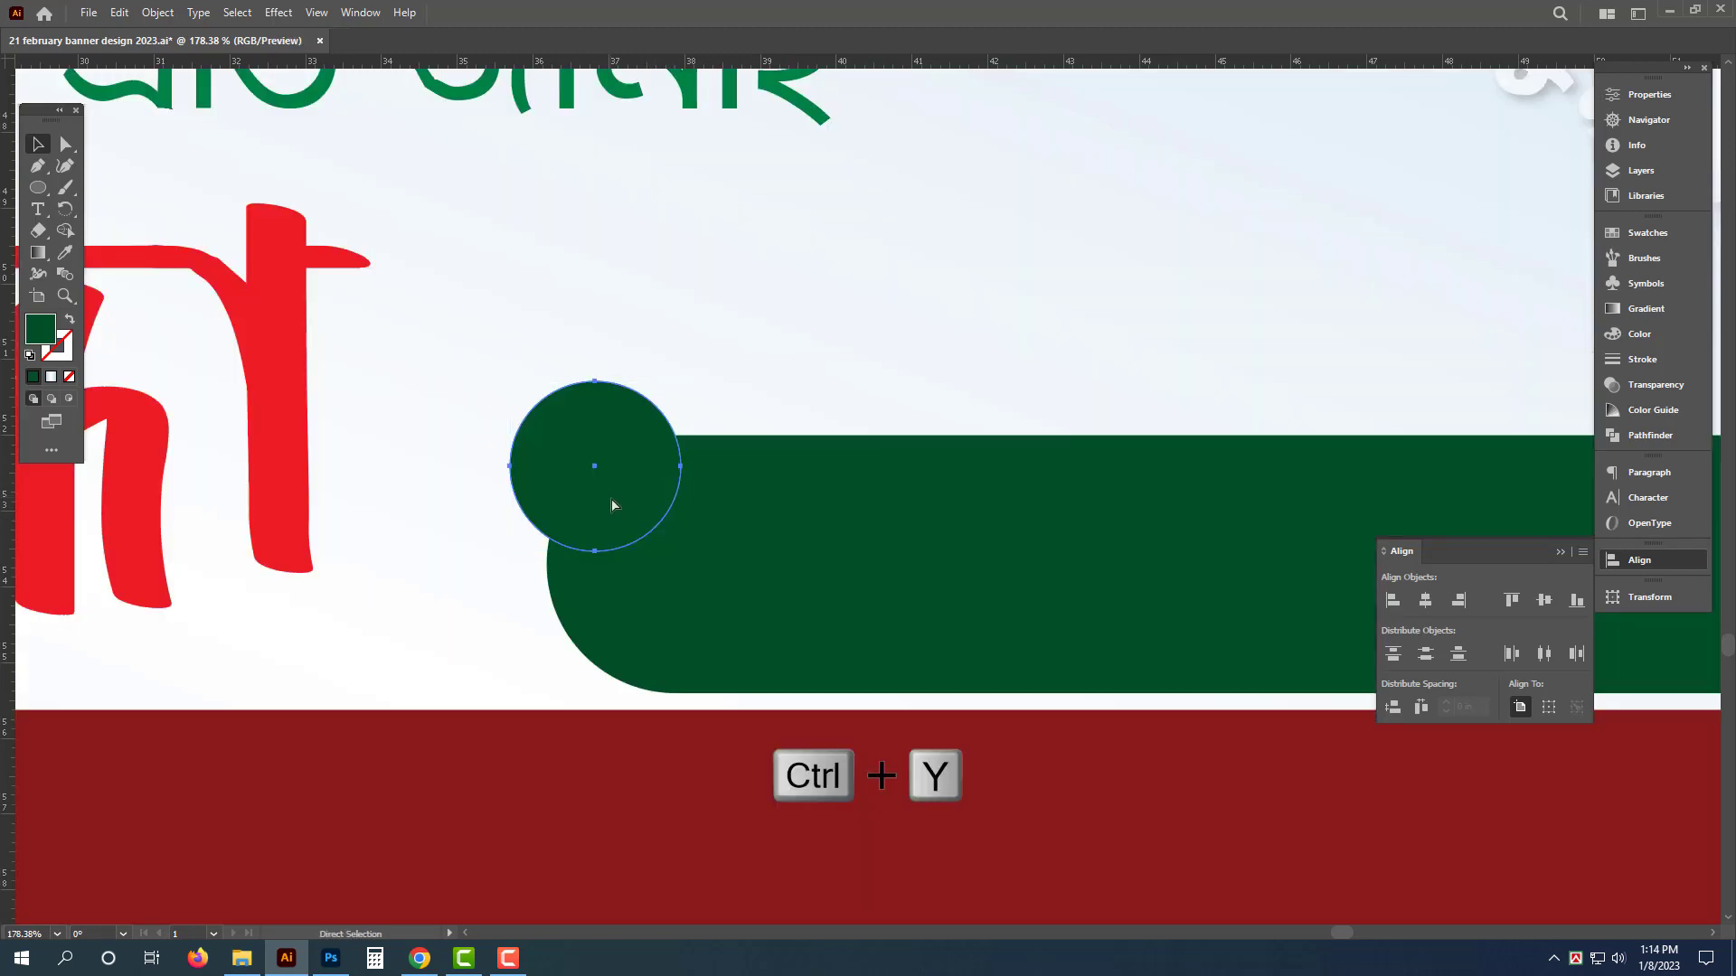
Step: Scale the duplicate circle down about its centre and cut the larger circle out of the green bar with Shape Builder
left_click_drag(685, 381, 649, 414)
left_click(783, 545)
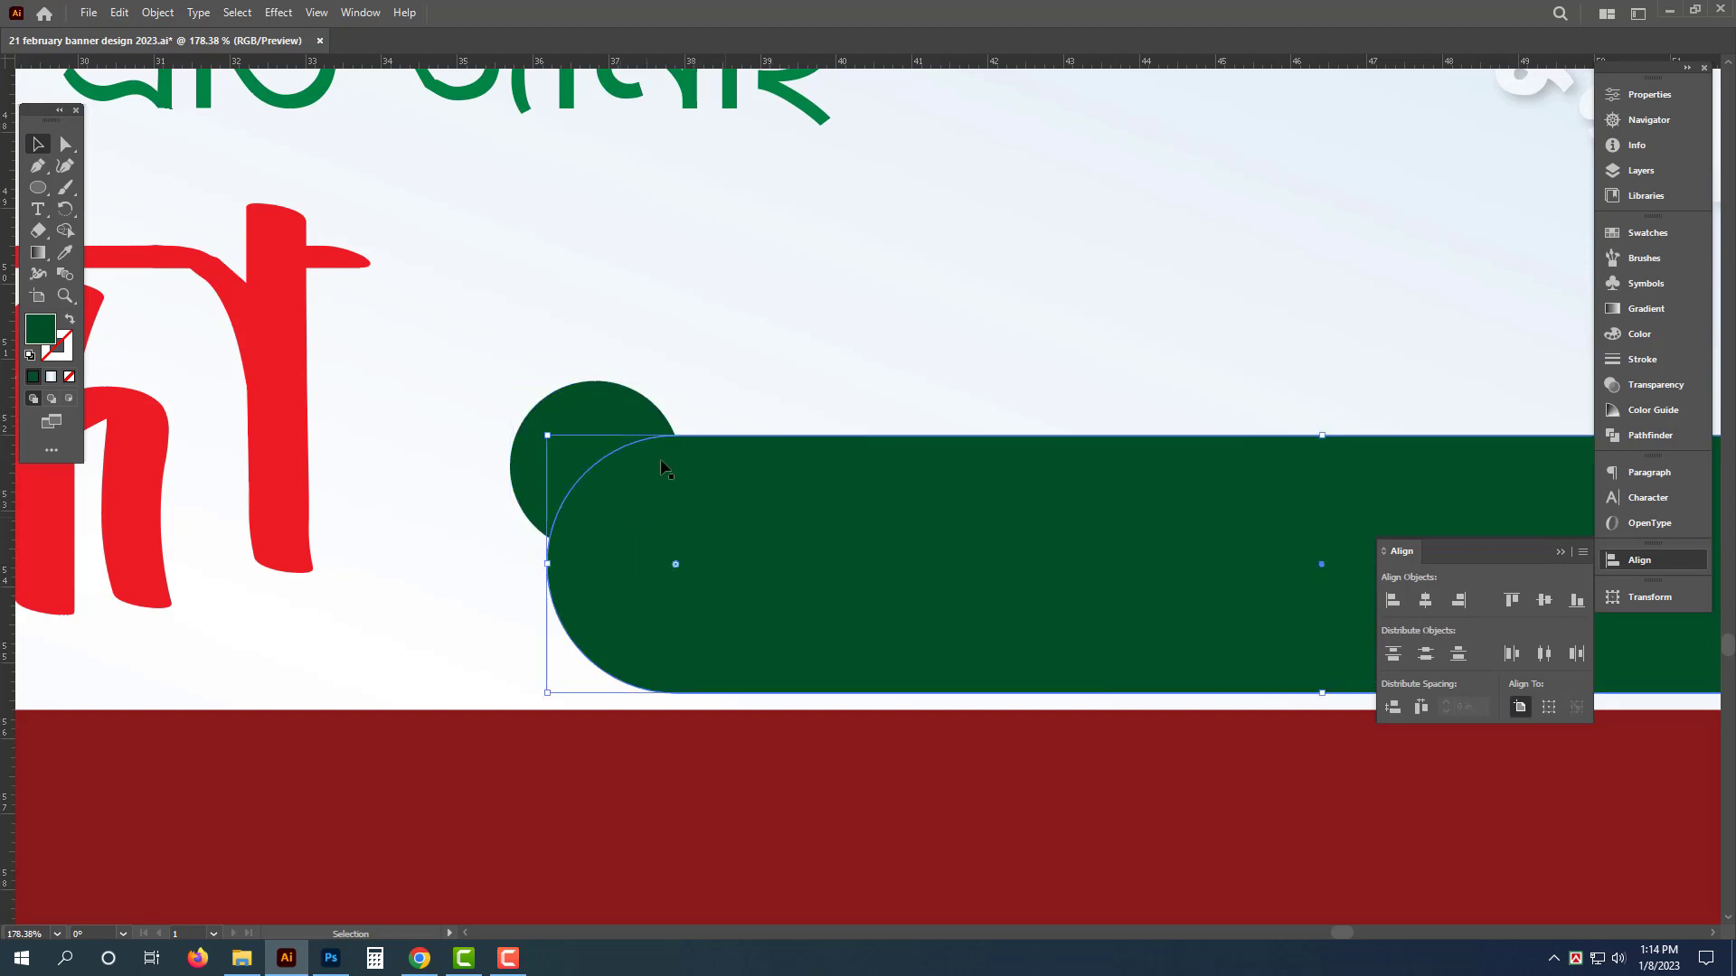
left_click(622, 398, "shift")
left_click(68, 234)
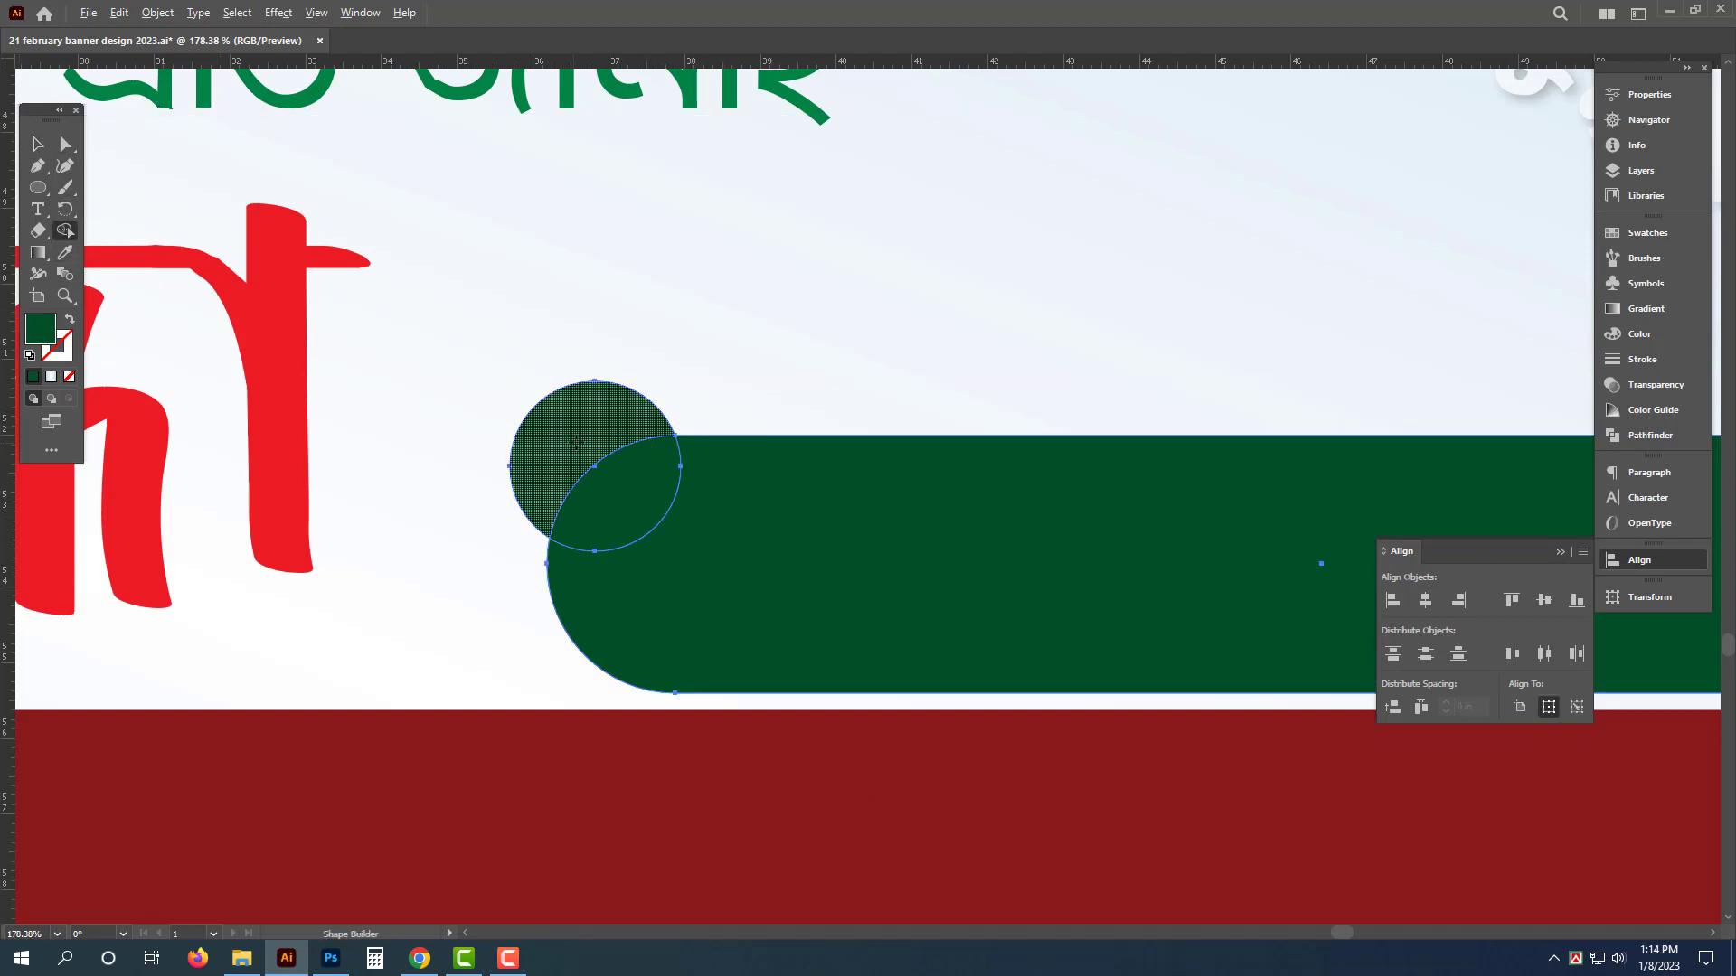
left_click_drag(516, 379, 622, 527)
key("v")
left_click(592, 479)
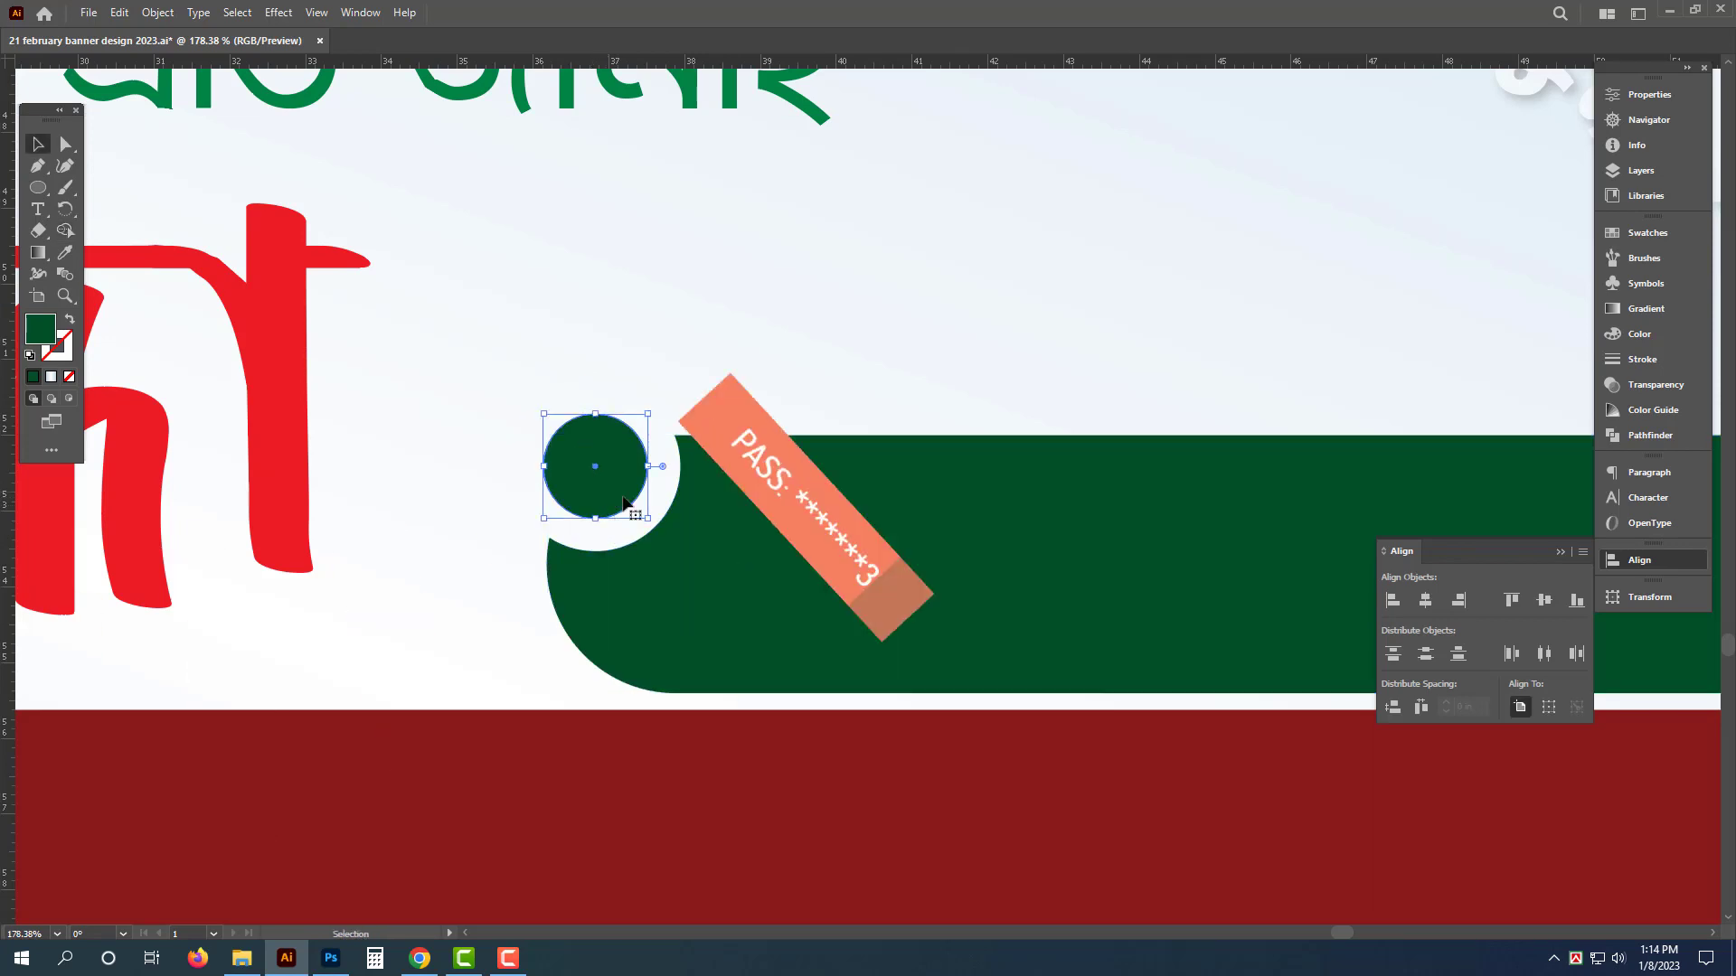
Step: Fill the small circle at the green bar's notch with bright green C 100, M 0, Y 100, K 0
left_click(1639, 334)
left_click(1561, 252)
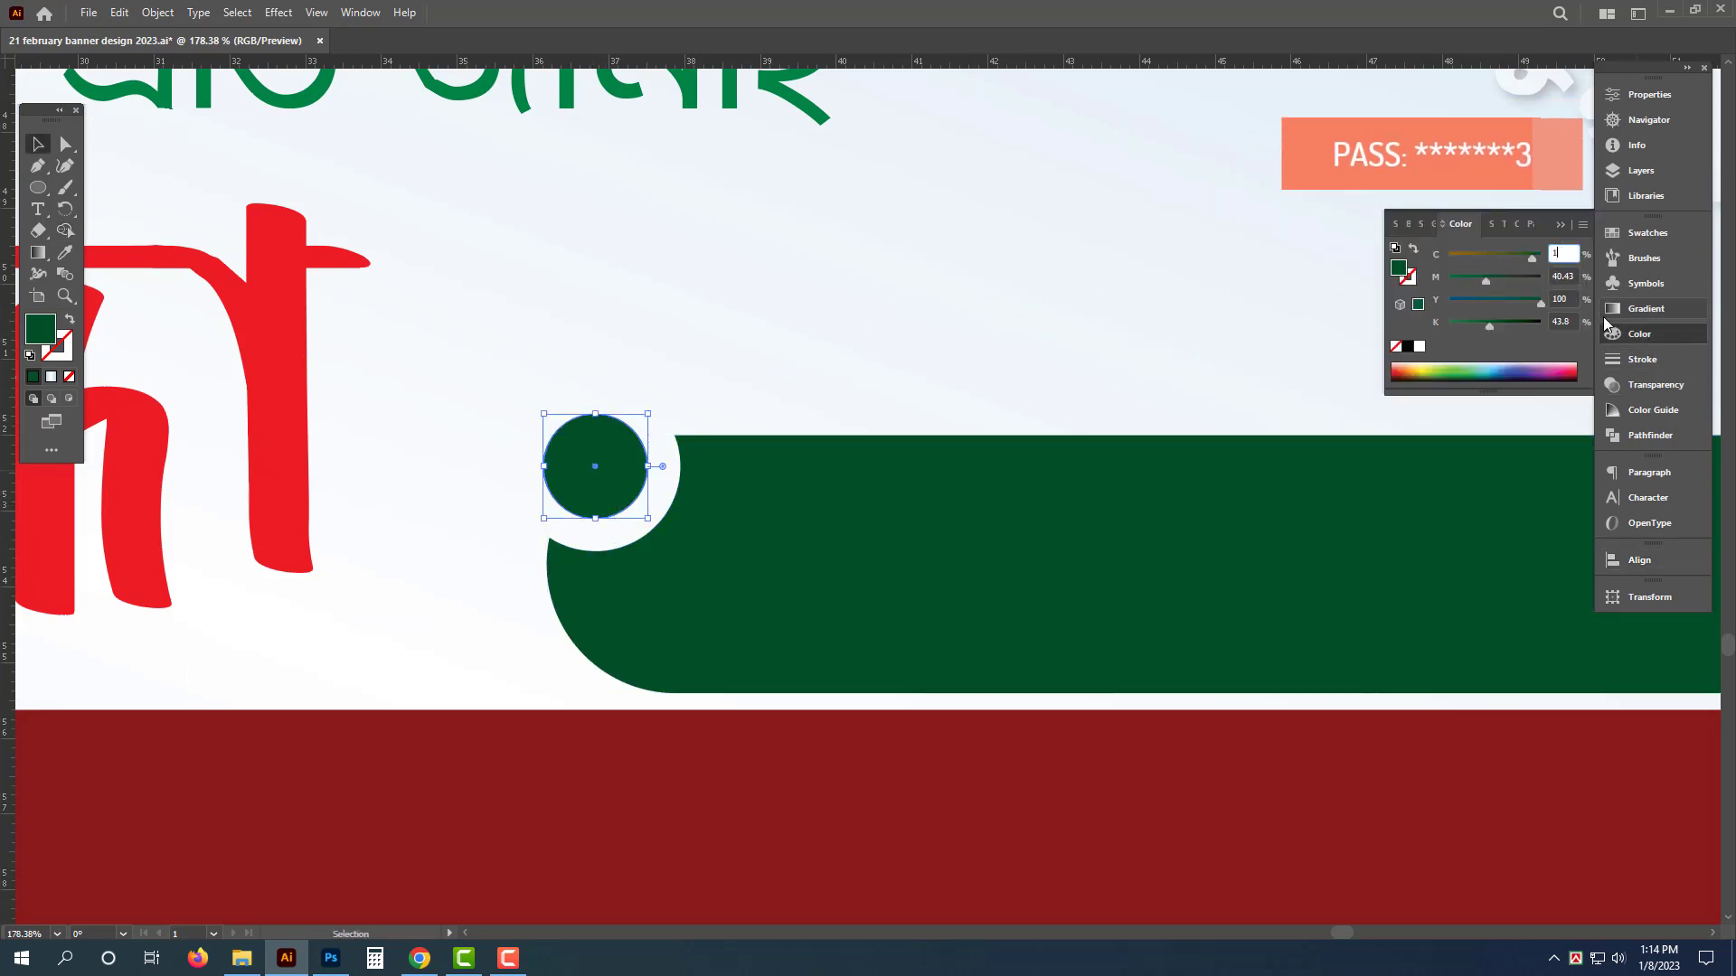
type("100")
key("Tab")
type("100")
key("Tab")
type("0")
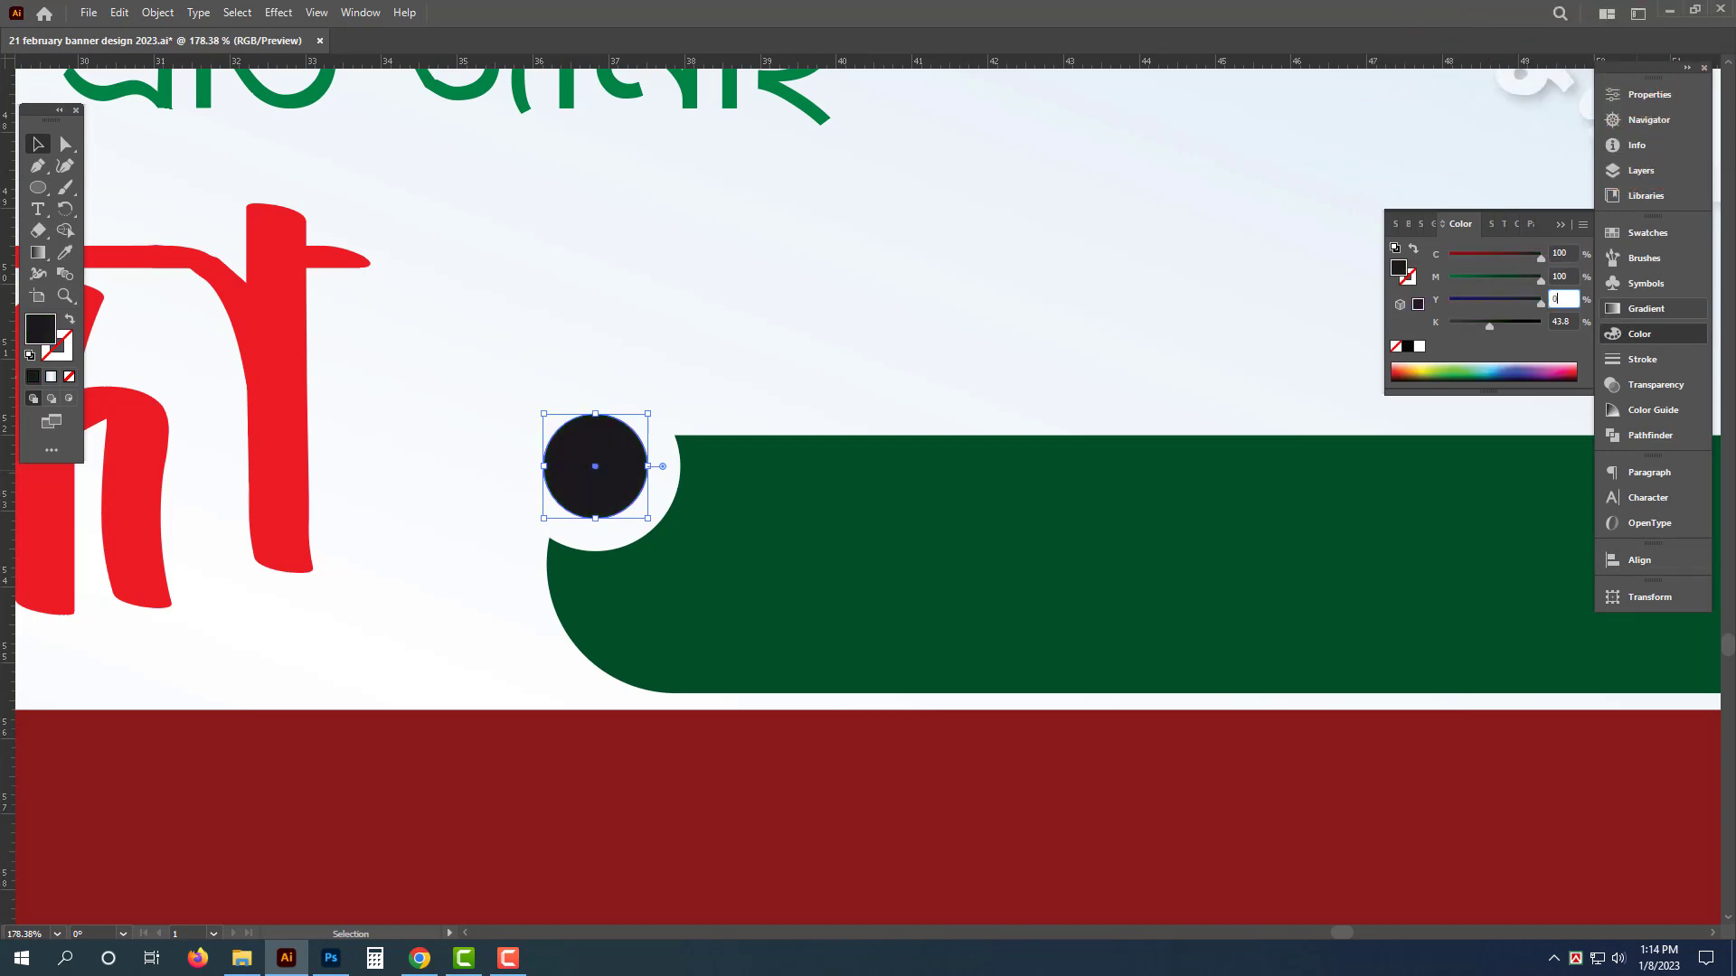
key("Tab")
type("1")
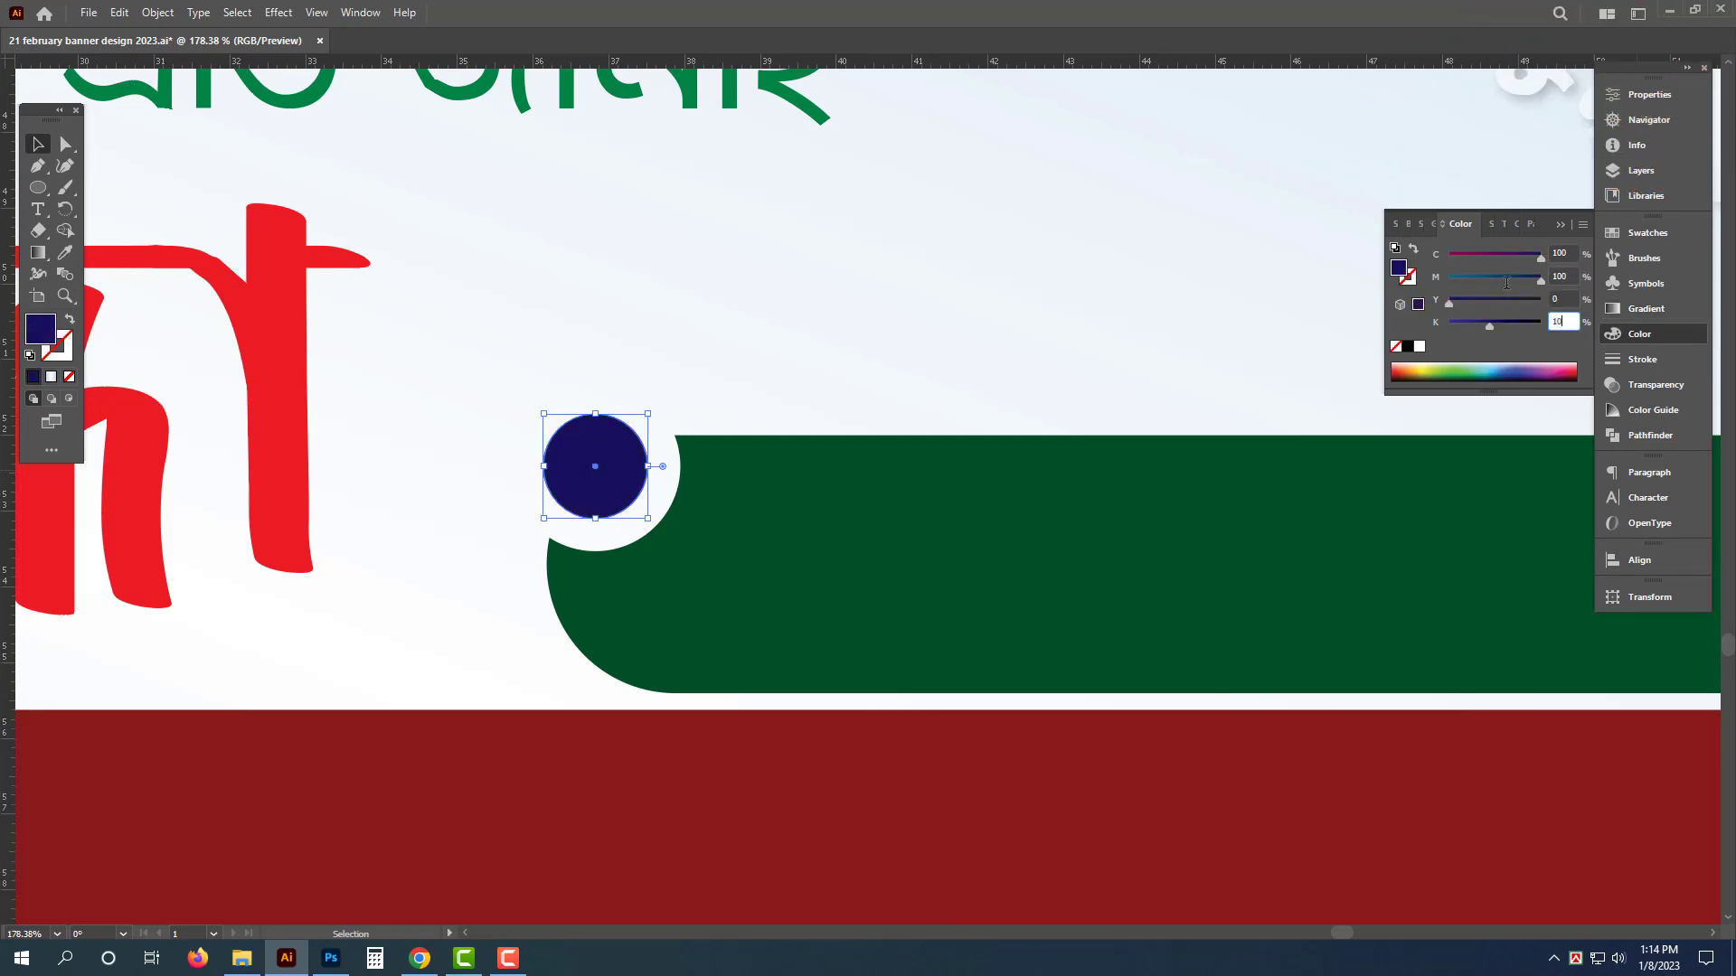
left_click_drag(1570, 276, 1497, 297)
type("0")
key("Tab")
type("100")
key("Return")
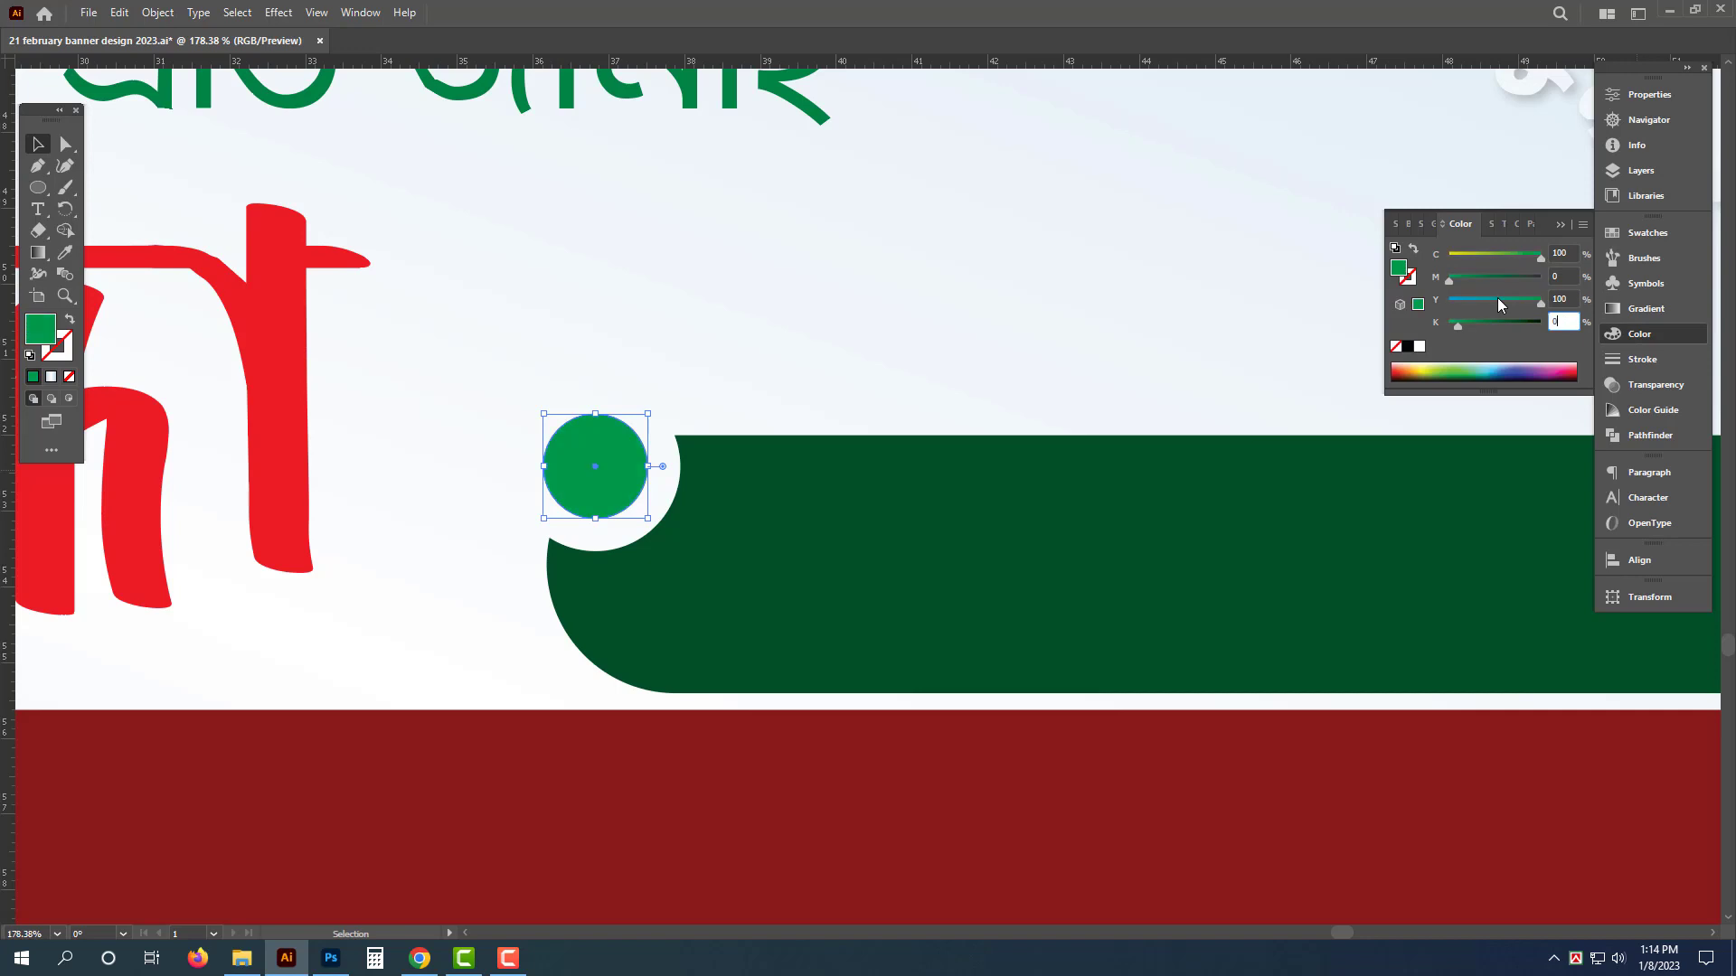
key("Tab")
Step: Move the শ্রদ্ধা জ্ঞাপনে ঃ text from below the banner onto the green bar and bring it to the front
scroll(1085, 547, "down", 5)
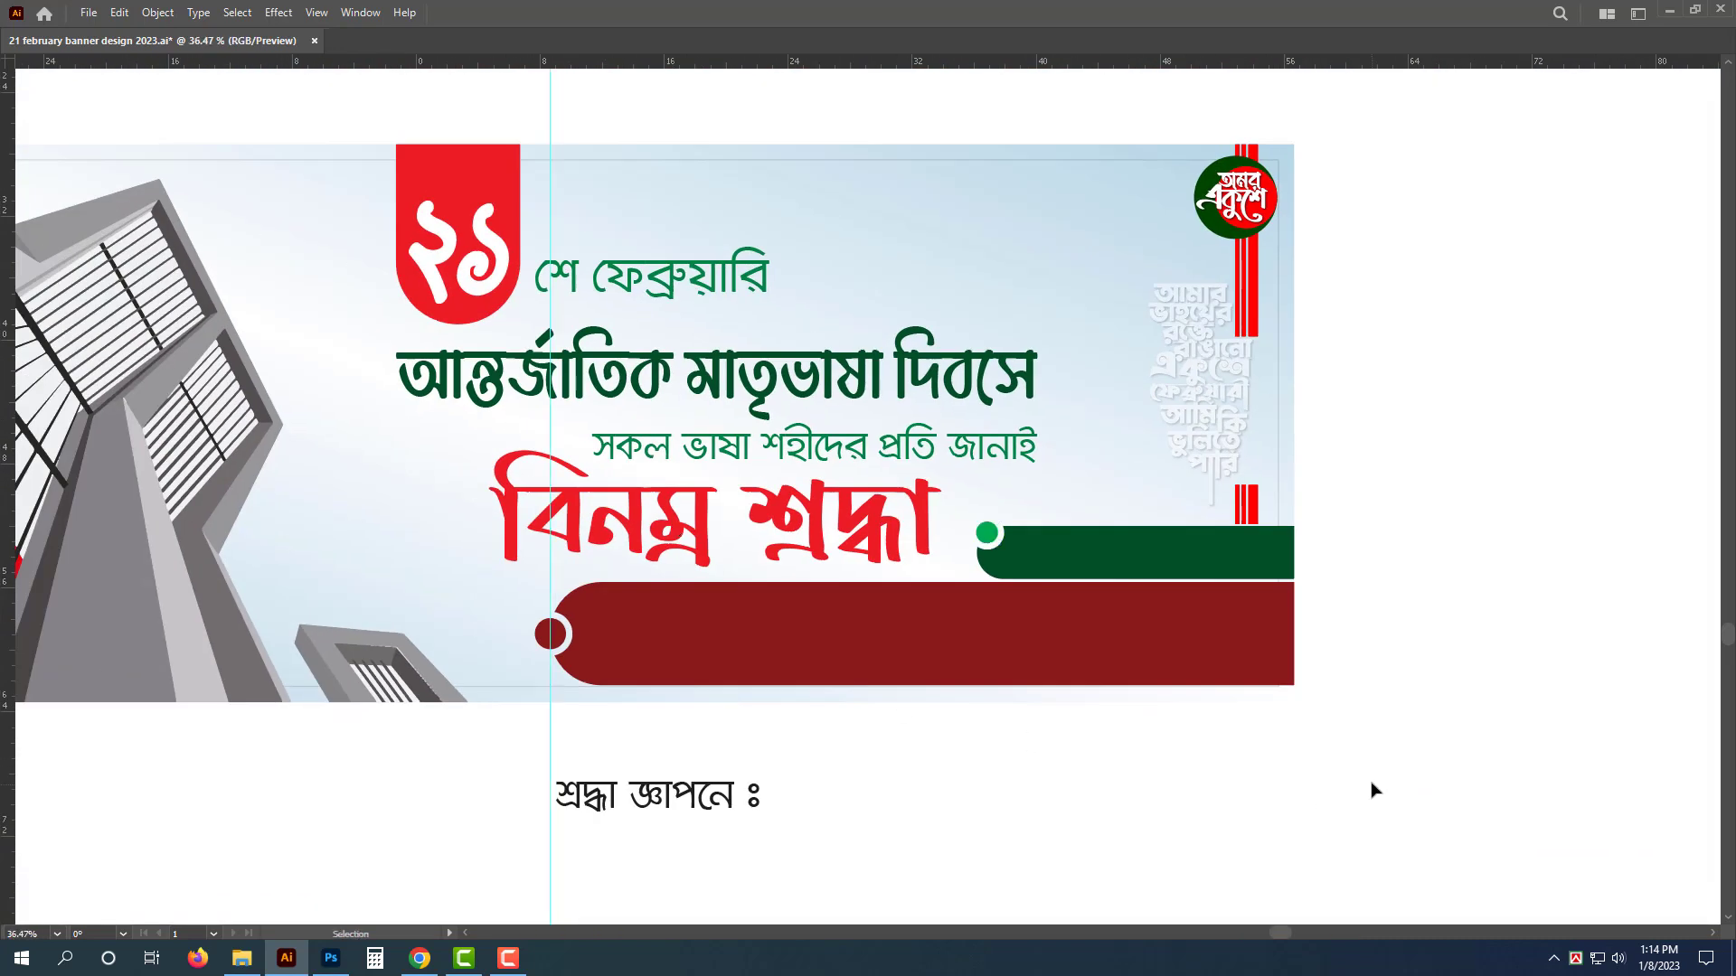
left_click_drag(724, 796, 1155, 557)
key("ctrl+shift+bracketright")
scroll(1275, 543, "up", 4)
left_click_drag(897, 592, 1029, 602)
Step: Fill the শ্রদ্ধা জ্ঞাপনে ঃ text on the green bar with white
key("Tab")
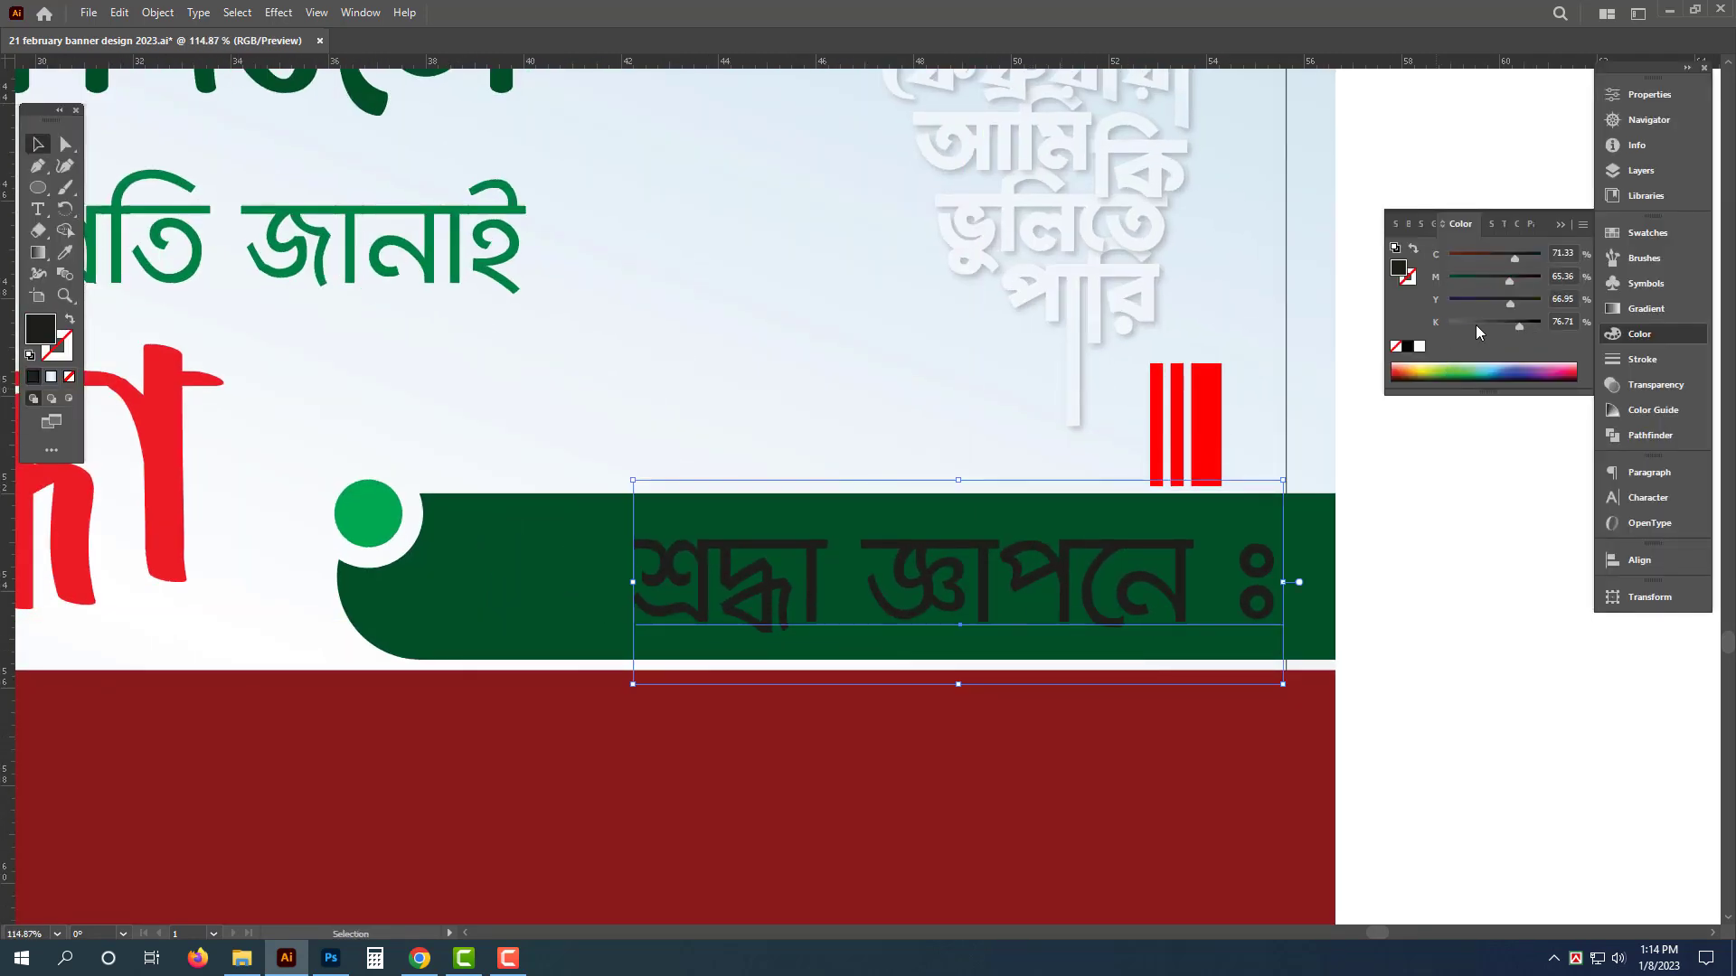
left_click(1418, 347)
key("Tab")
left_click(1473, 759)
Step: Shift the white text left along the green bar so it starts just right of the circular notch
left_click(469, 560)
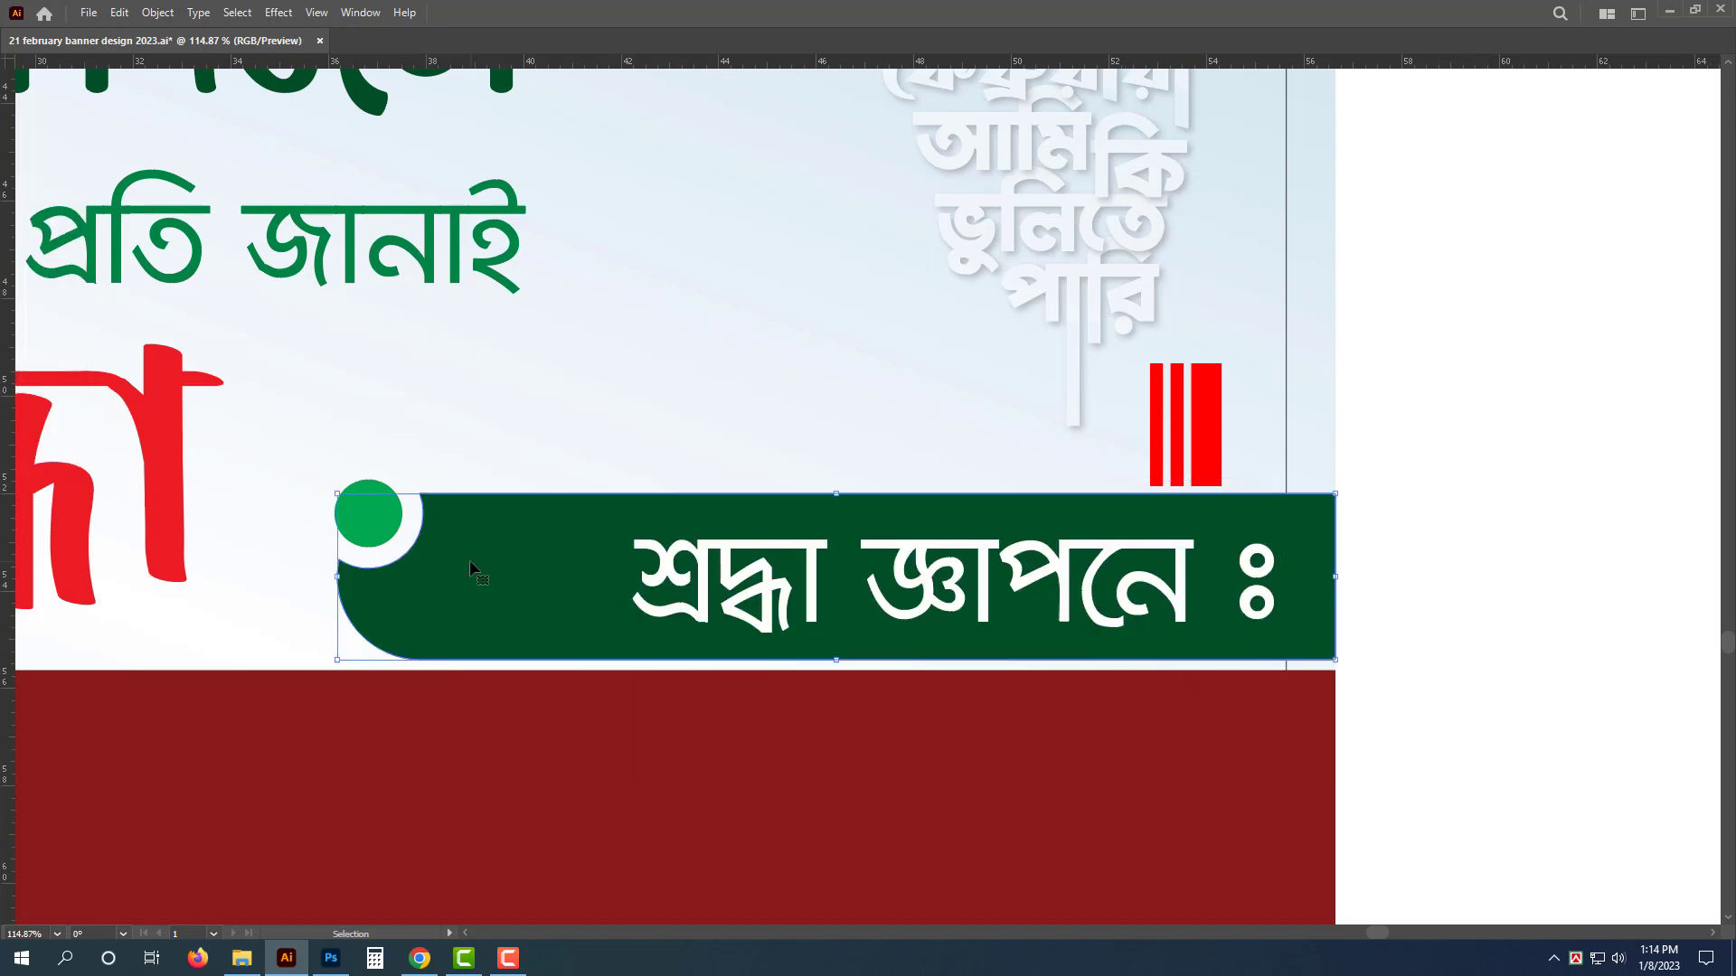
key("z")
left_click_drag(828, 604, 809, 603)
key("v")
left_click_drag(1005, 603, 840, 600)
Step: Enlarge the side calligraphy and red stripes downward until the stripes reach the green bar's lower edge
left_click(1150, 495)
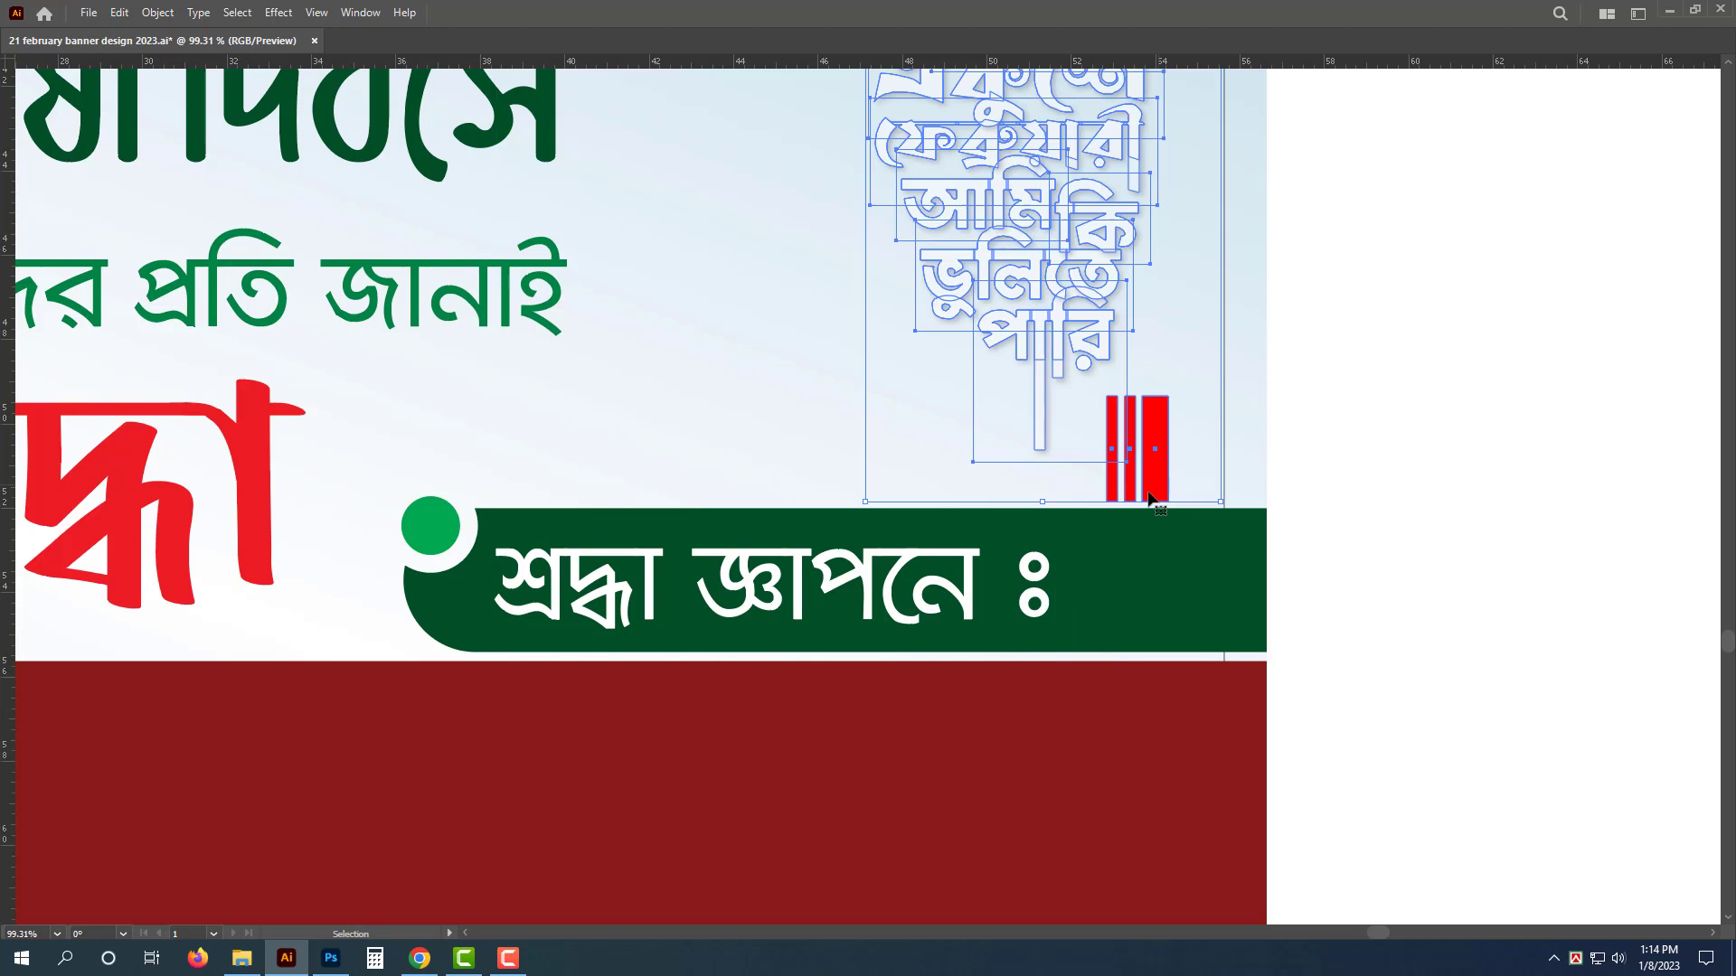
right_click(1181, 372)
left_click(1265, 525)
left_click(1172, 376)
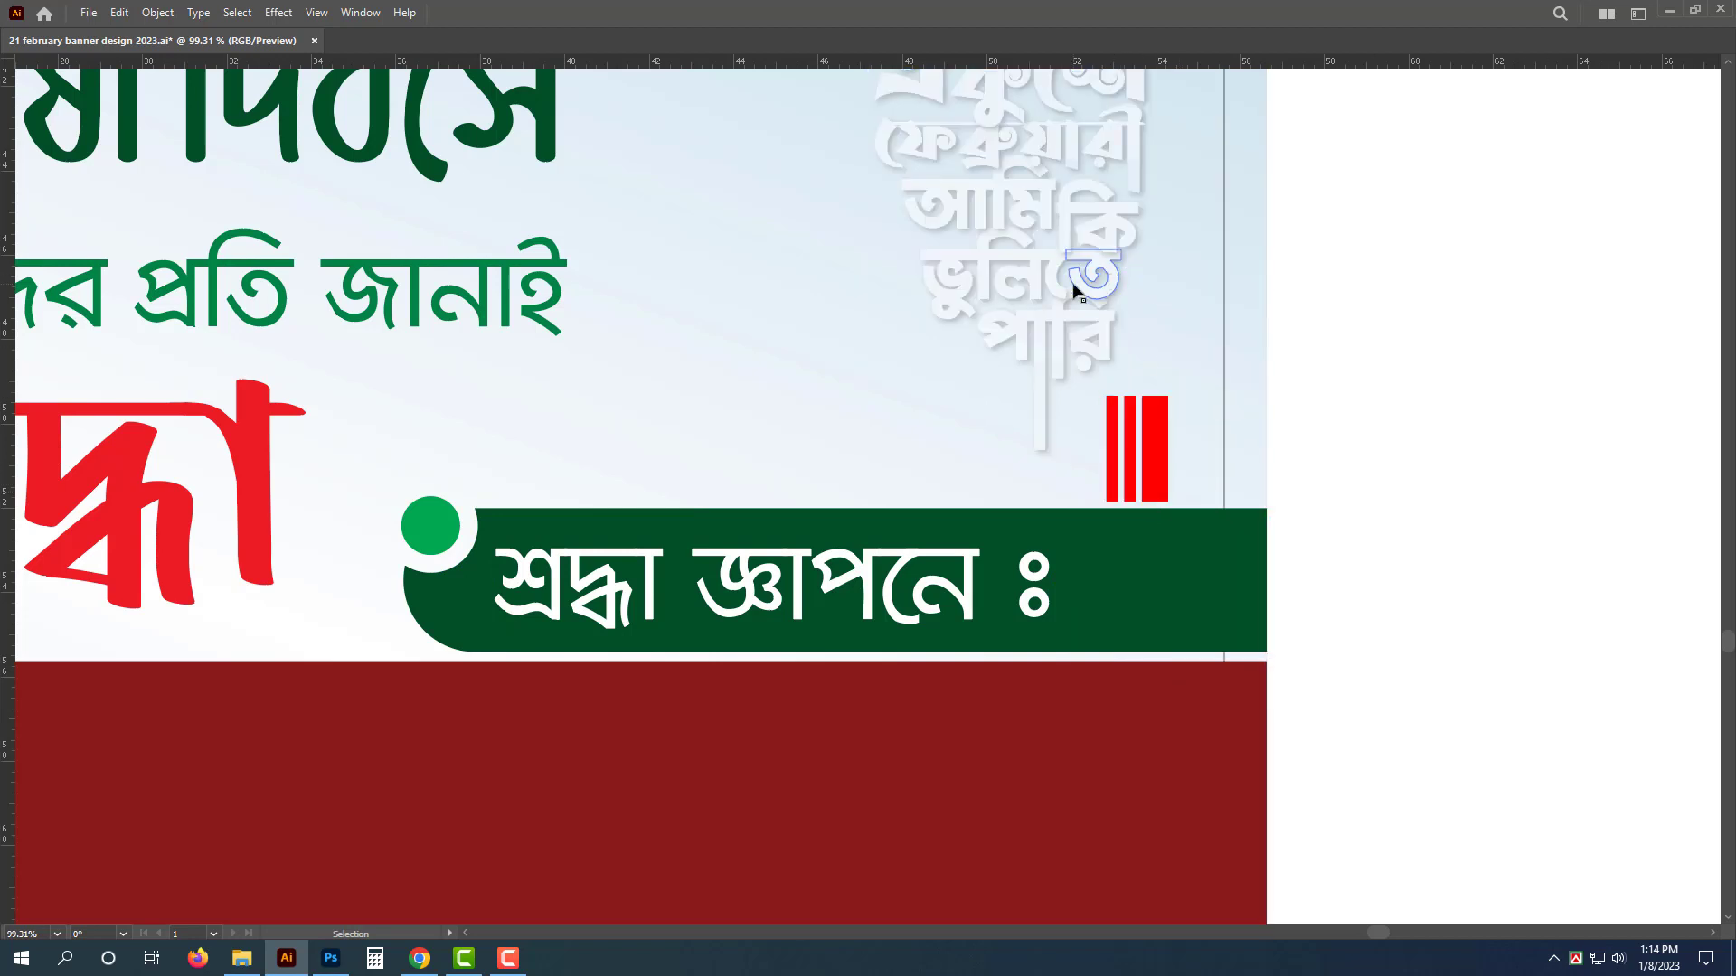
key("ctrl+a")
left_click_drag(1042, 503, 1042, 651)
left_click(1252, 710)
Step: Arrange the green bar, its text and its circle behind the calligraphy and red stripes but above the background
left_click(1027, 583)
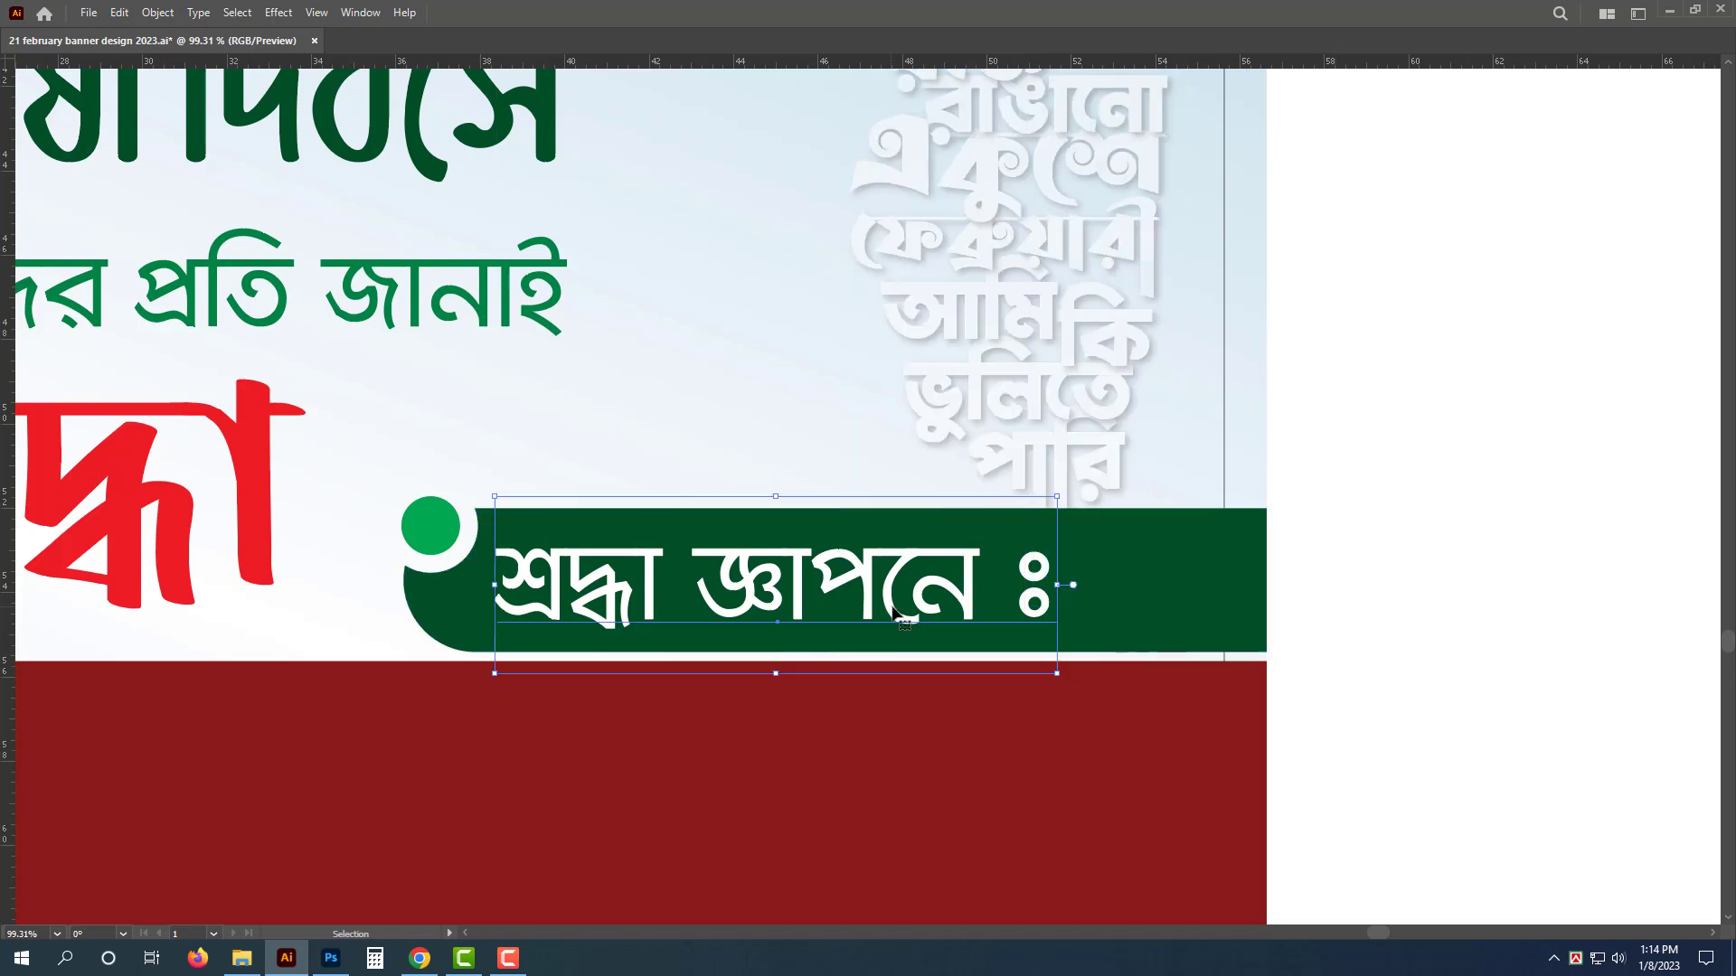
left_click(1098, 577, "shift")
left_click(432, 527, "shift")
key("ctrl+shift+bracketleft")
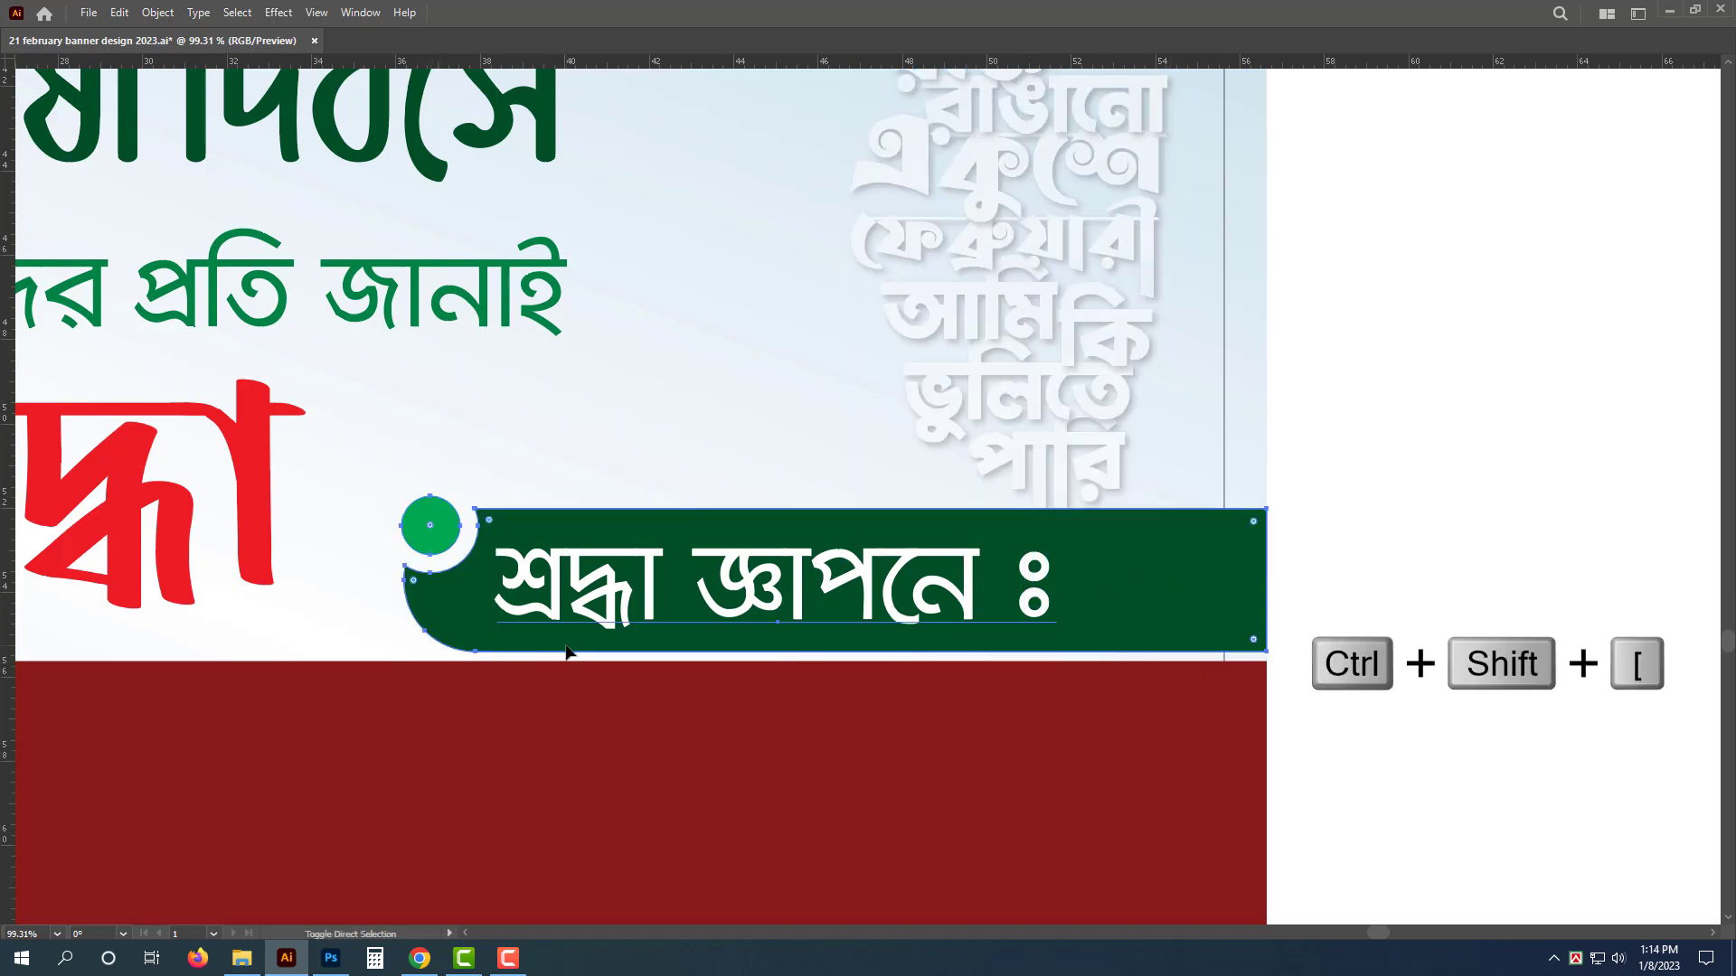
left_click(1329, 647)
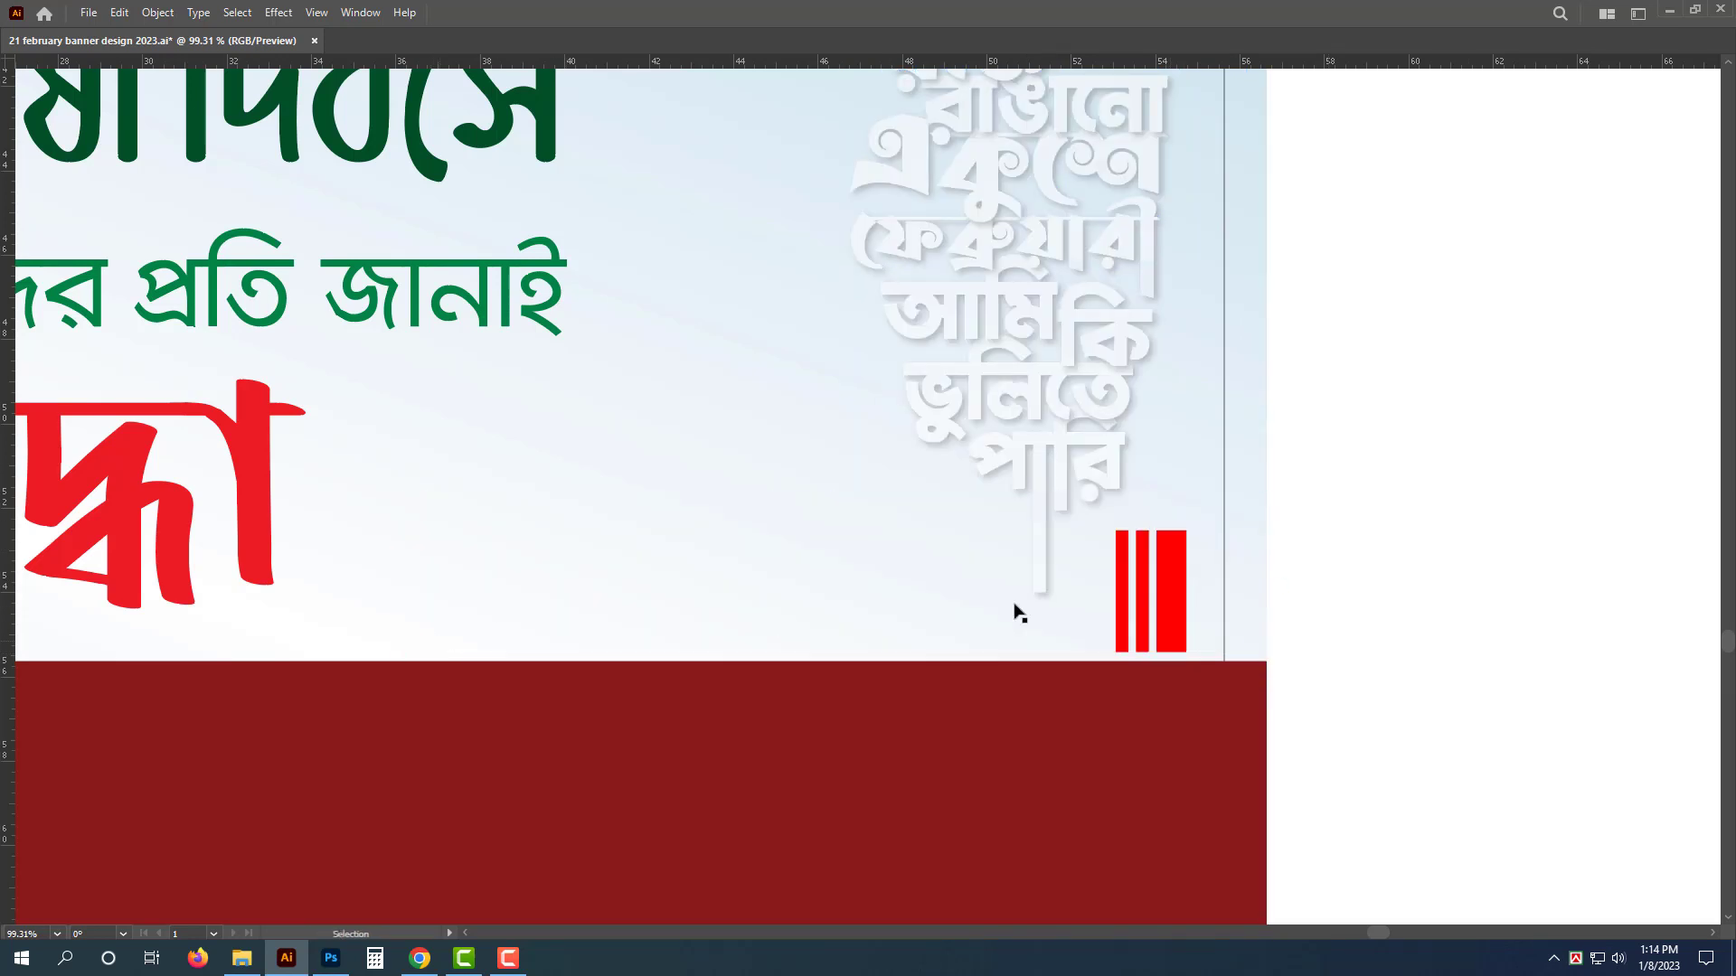
key("ctrl+bracketright")
key("ctrl+bracketright")
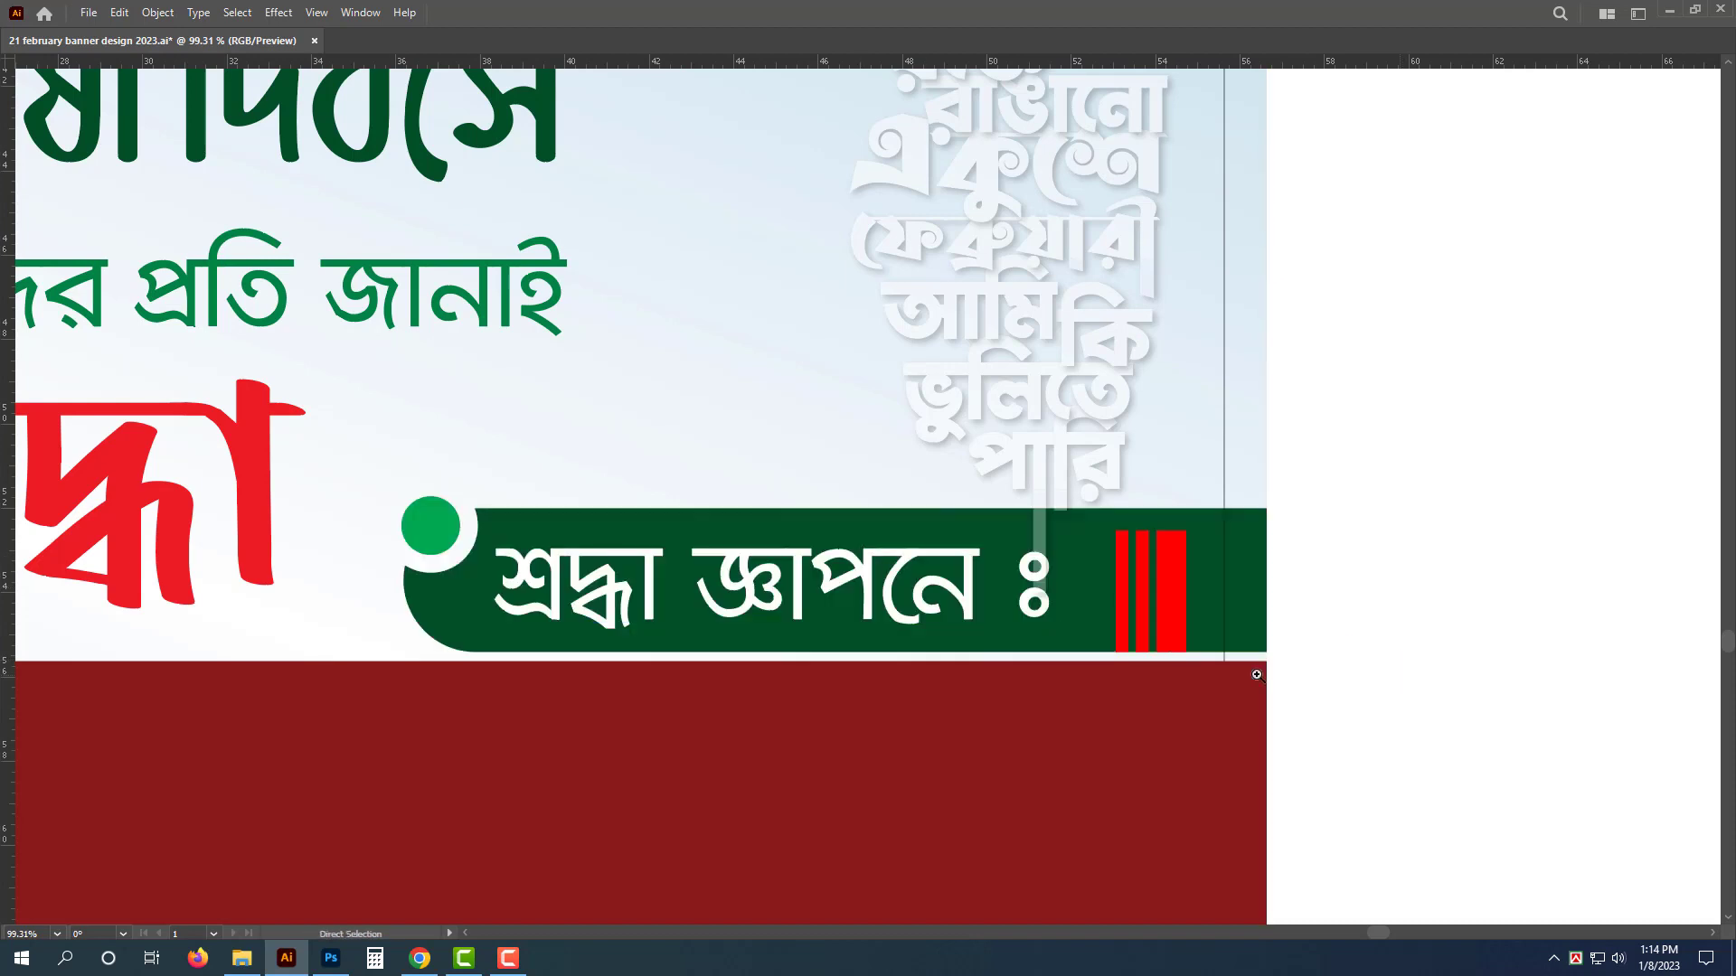
Step: Scale the white text on the green bar down slightly so it clears the calligraphy's long vertical stroke
left_click_drag(1014, 621, 1039, 583)
left_click(1036, 600)
left_click(1404, 617)
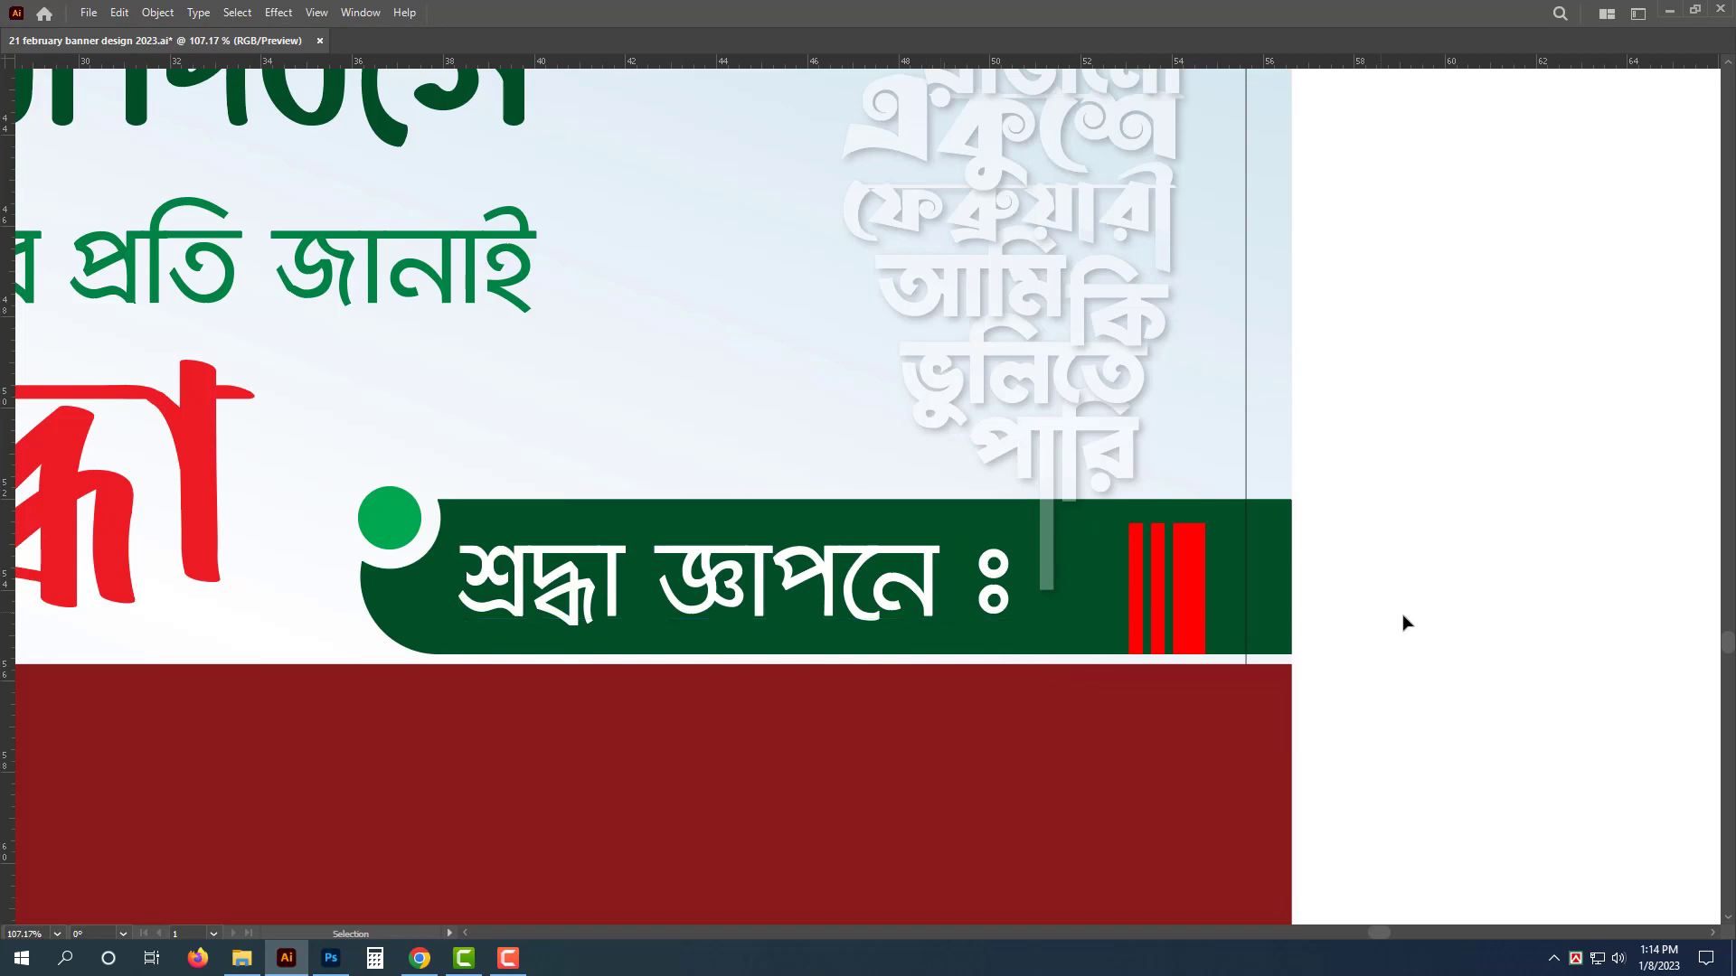
Step: Fill the small circle beside the dark red strip with the bright red sampled from the বিনম্র শ্রদ্ধা text
left_click_drag(1402, 615, 1157, 732)
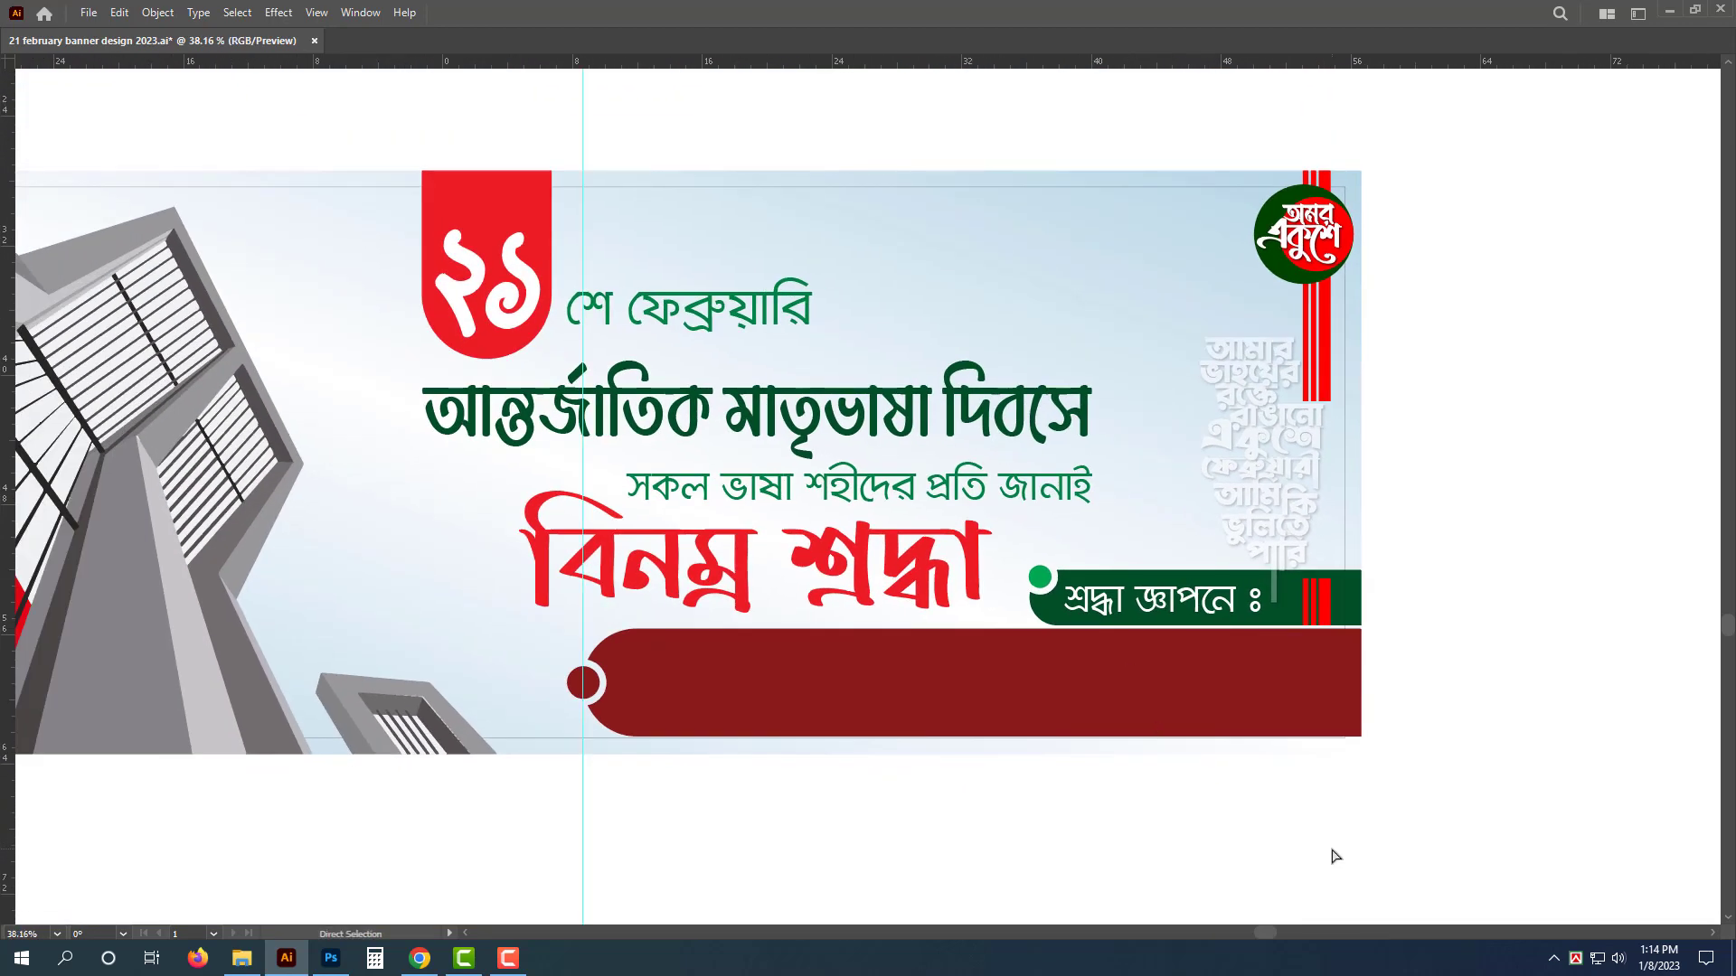
left_click_drag(978, 782, 1240, 841)
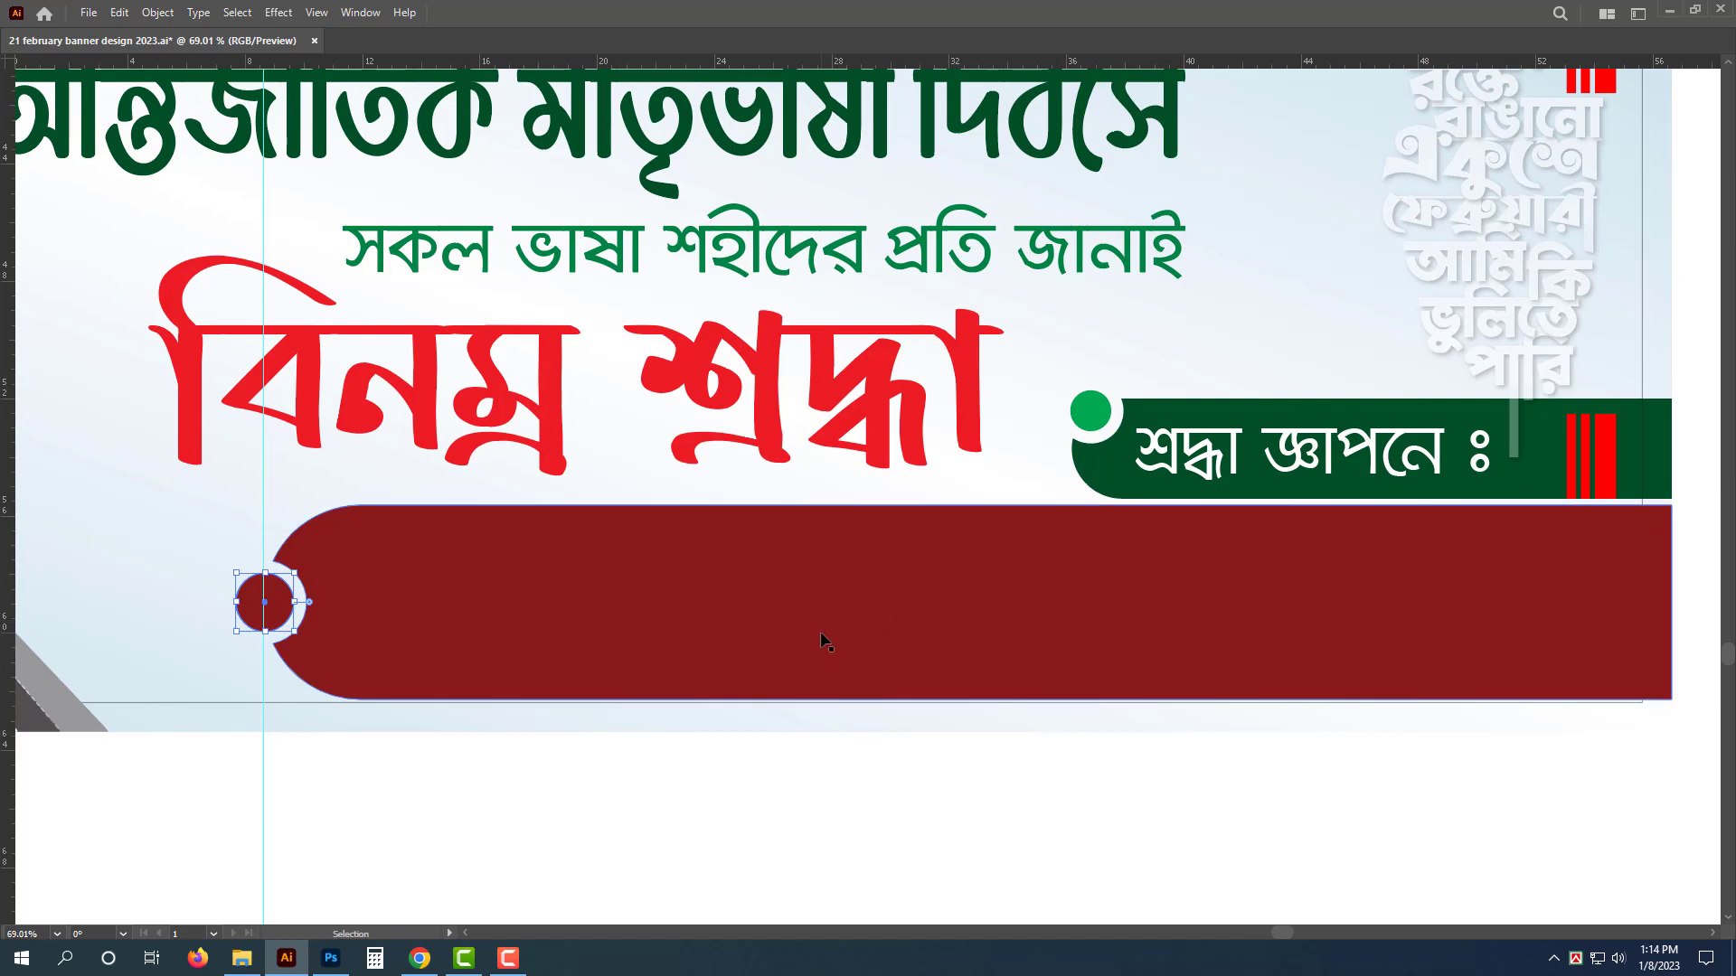
key("i")
left_click(810, 416)
key("v")
left_click(836, 806)
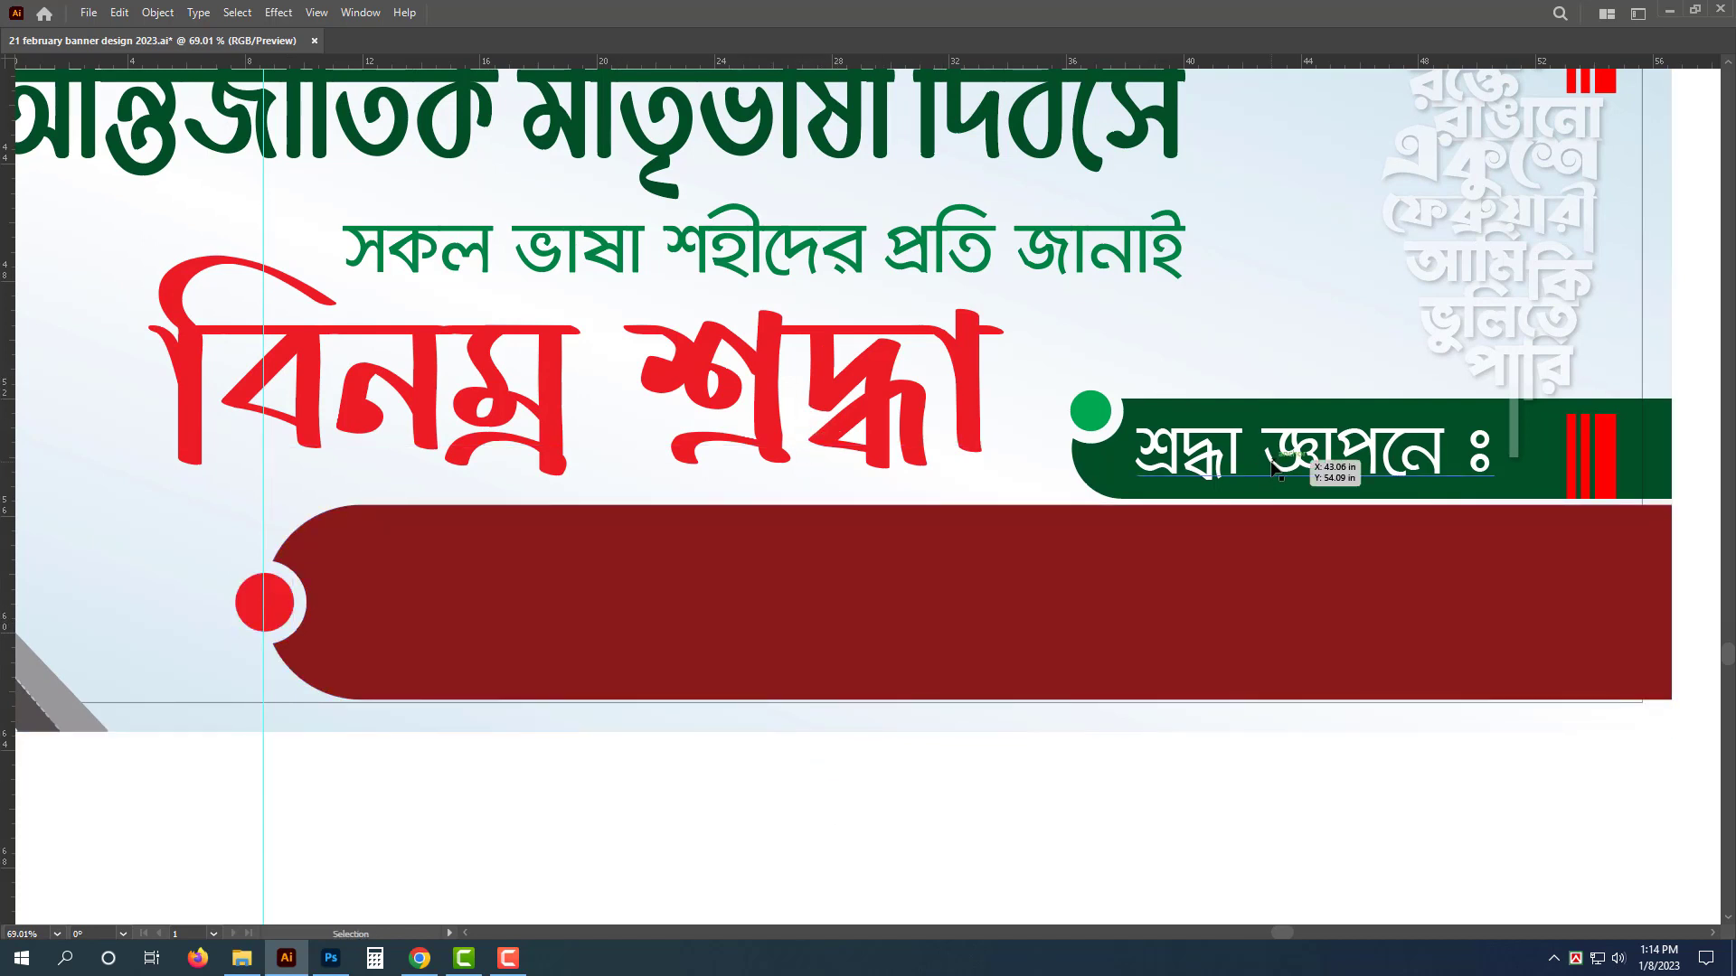
Step: Copy the white text onto the dark red strip, bring the copy to the front and enlarge it
left_click_drag(1272, 467, 562, 609)
key("ctrl+shift+bracketright")
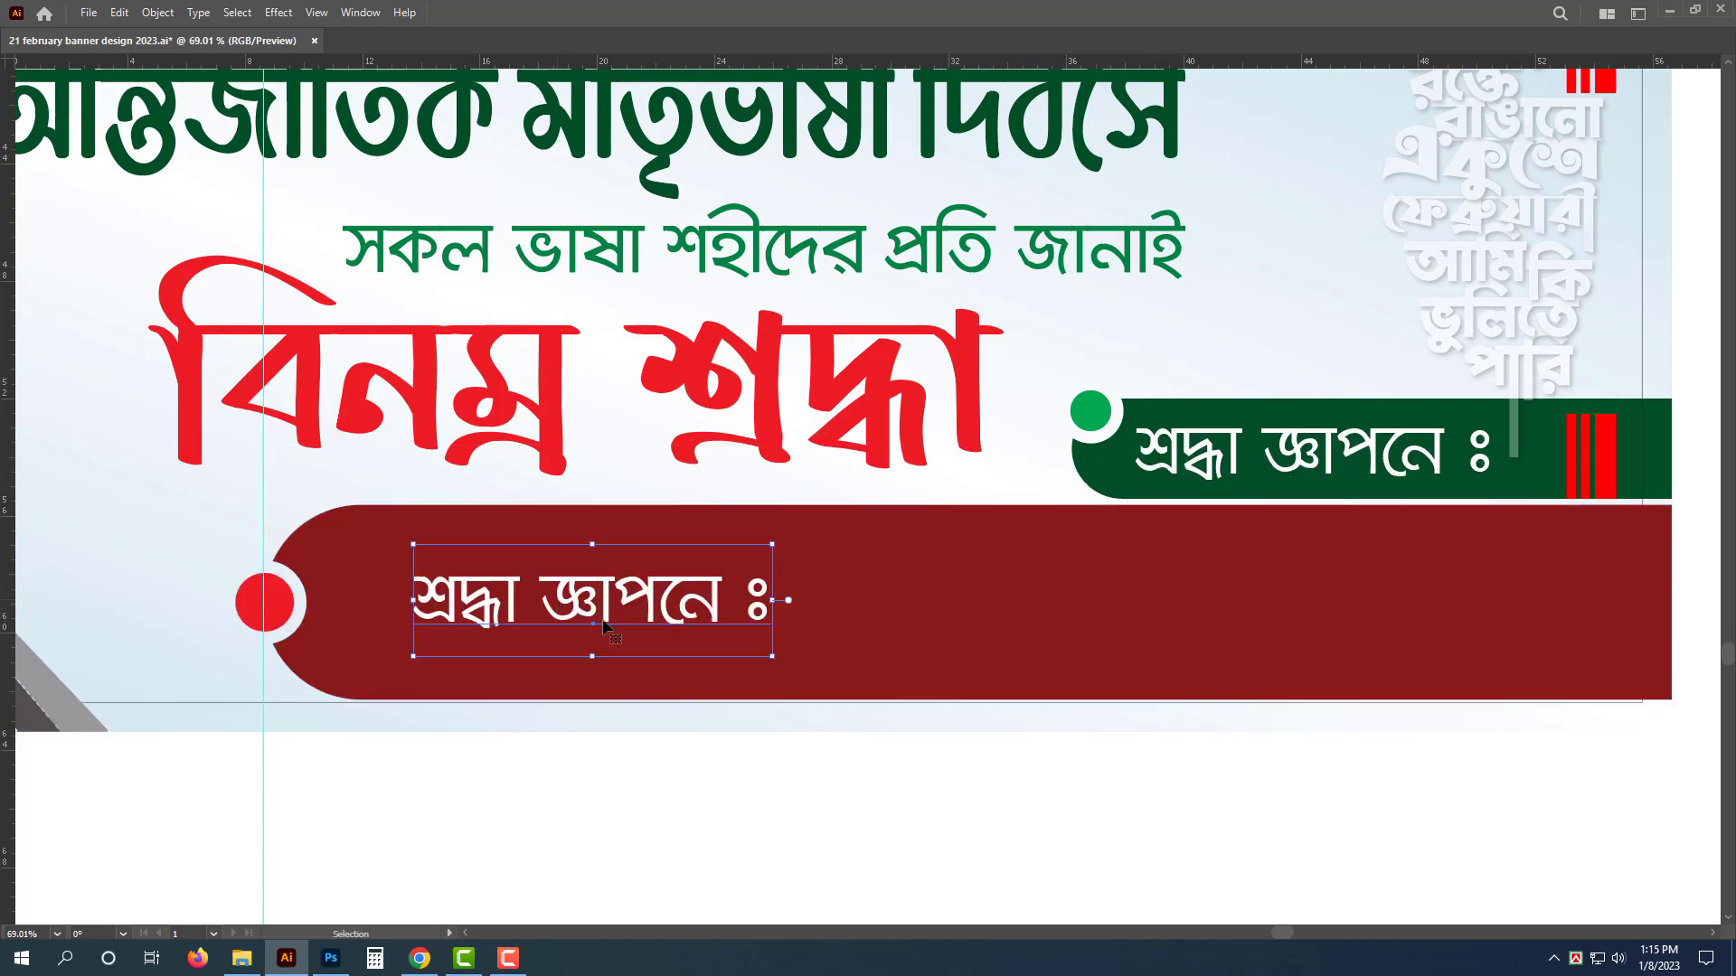
left_click_drag(773, 600, 942, 600)
left_click_drag(834, 610, 794, 617)
scroll(674, 648, "down", 6)
scroll(775, 735, "up", 2)
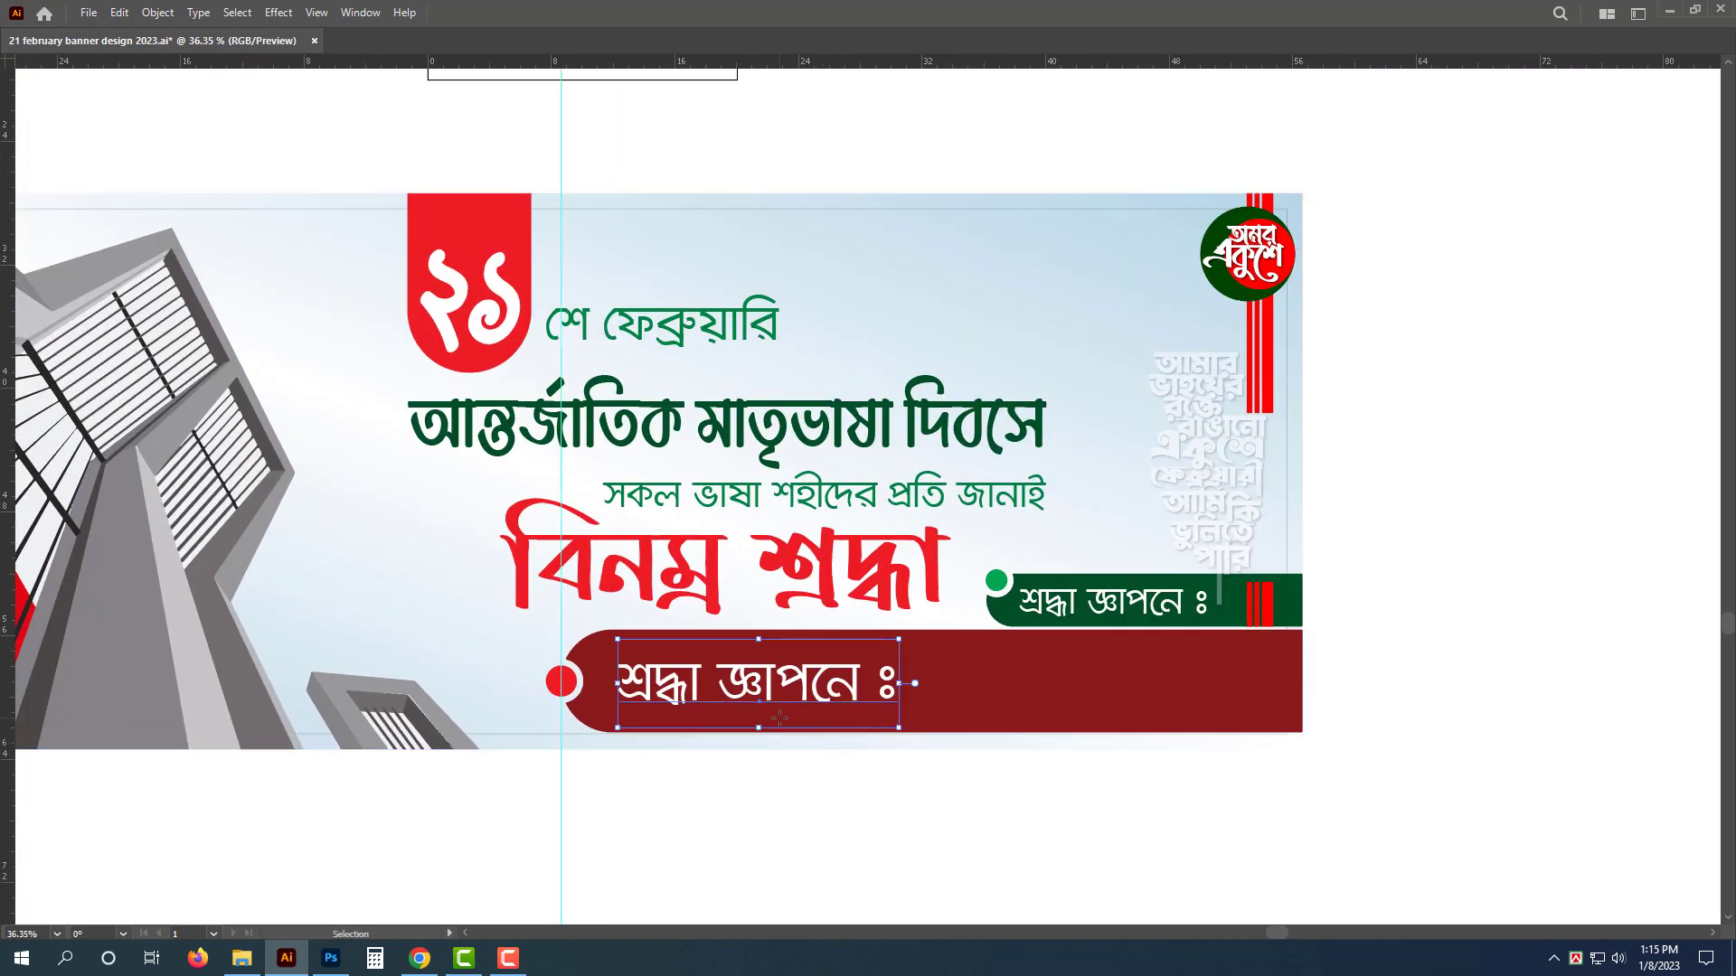
Step: Replace the copied text on the dark red strip with "আপনার প্রতিষ্ঠানের নাম"
double_click(779, 720)
key("ctrl+a")
type("আপ")
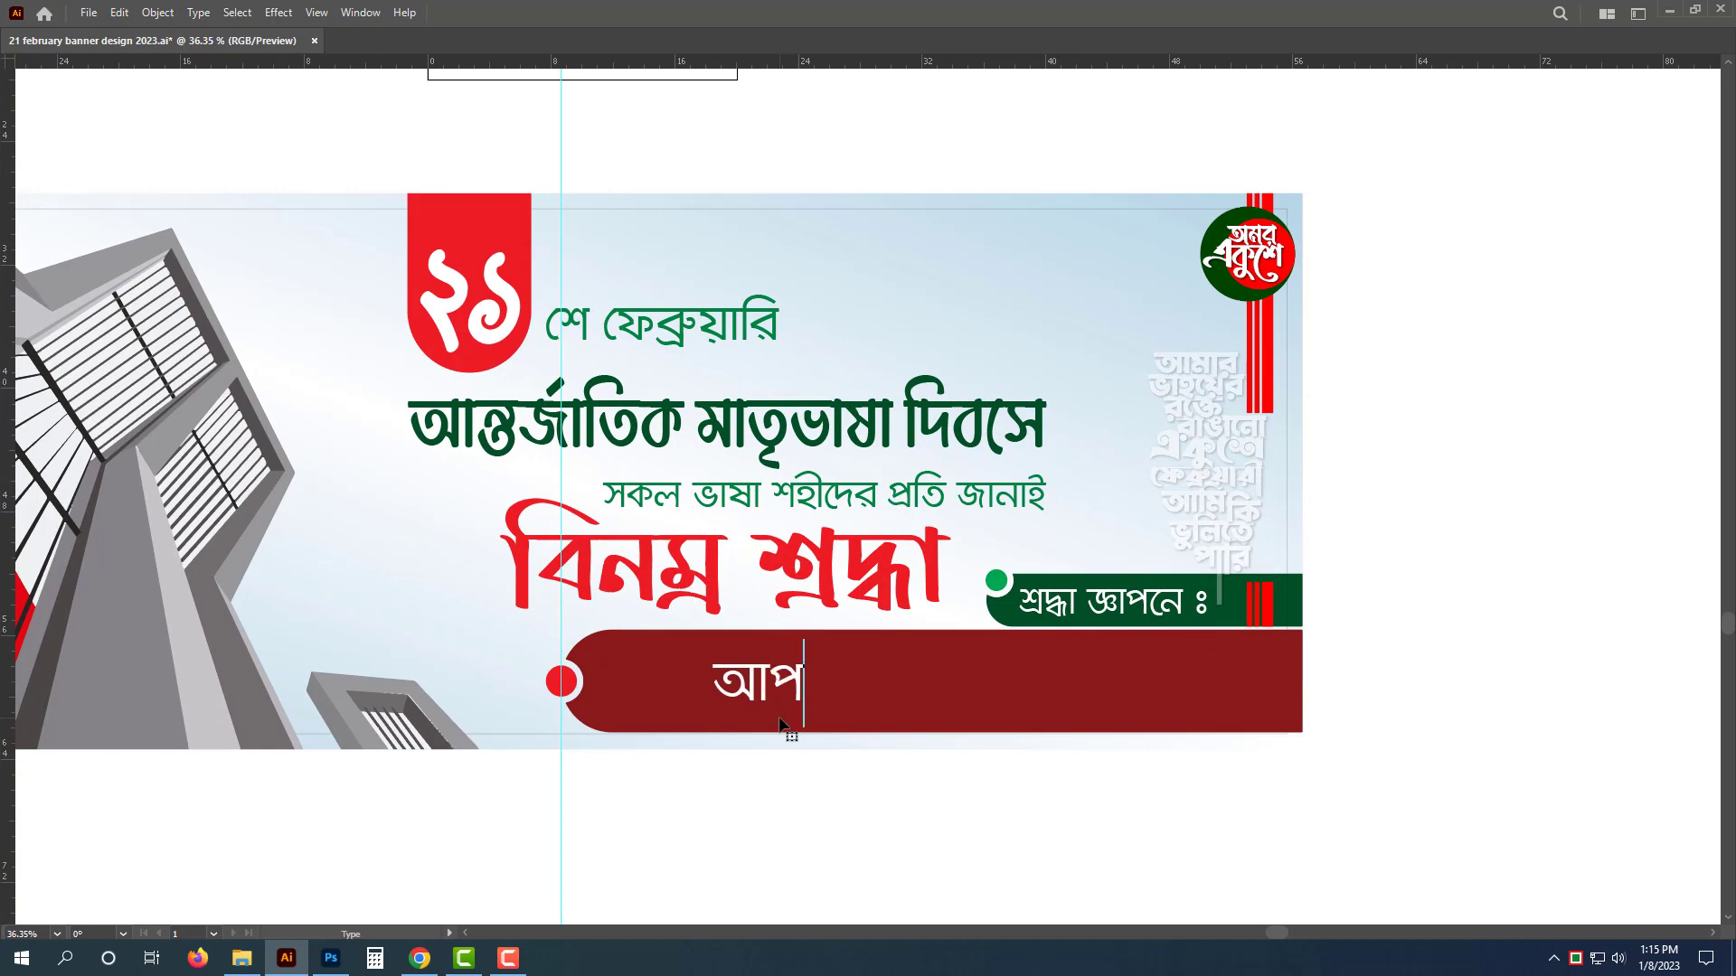
type("নার প্রতি")
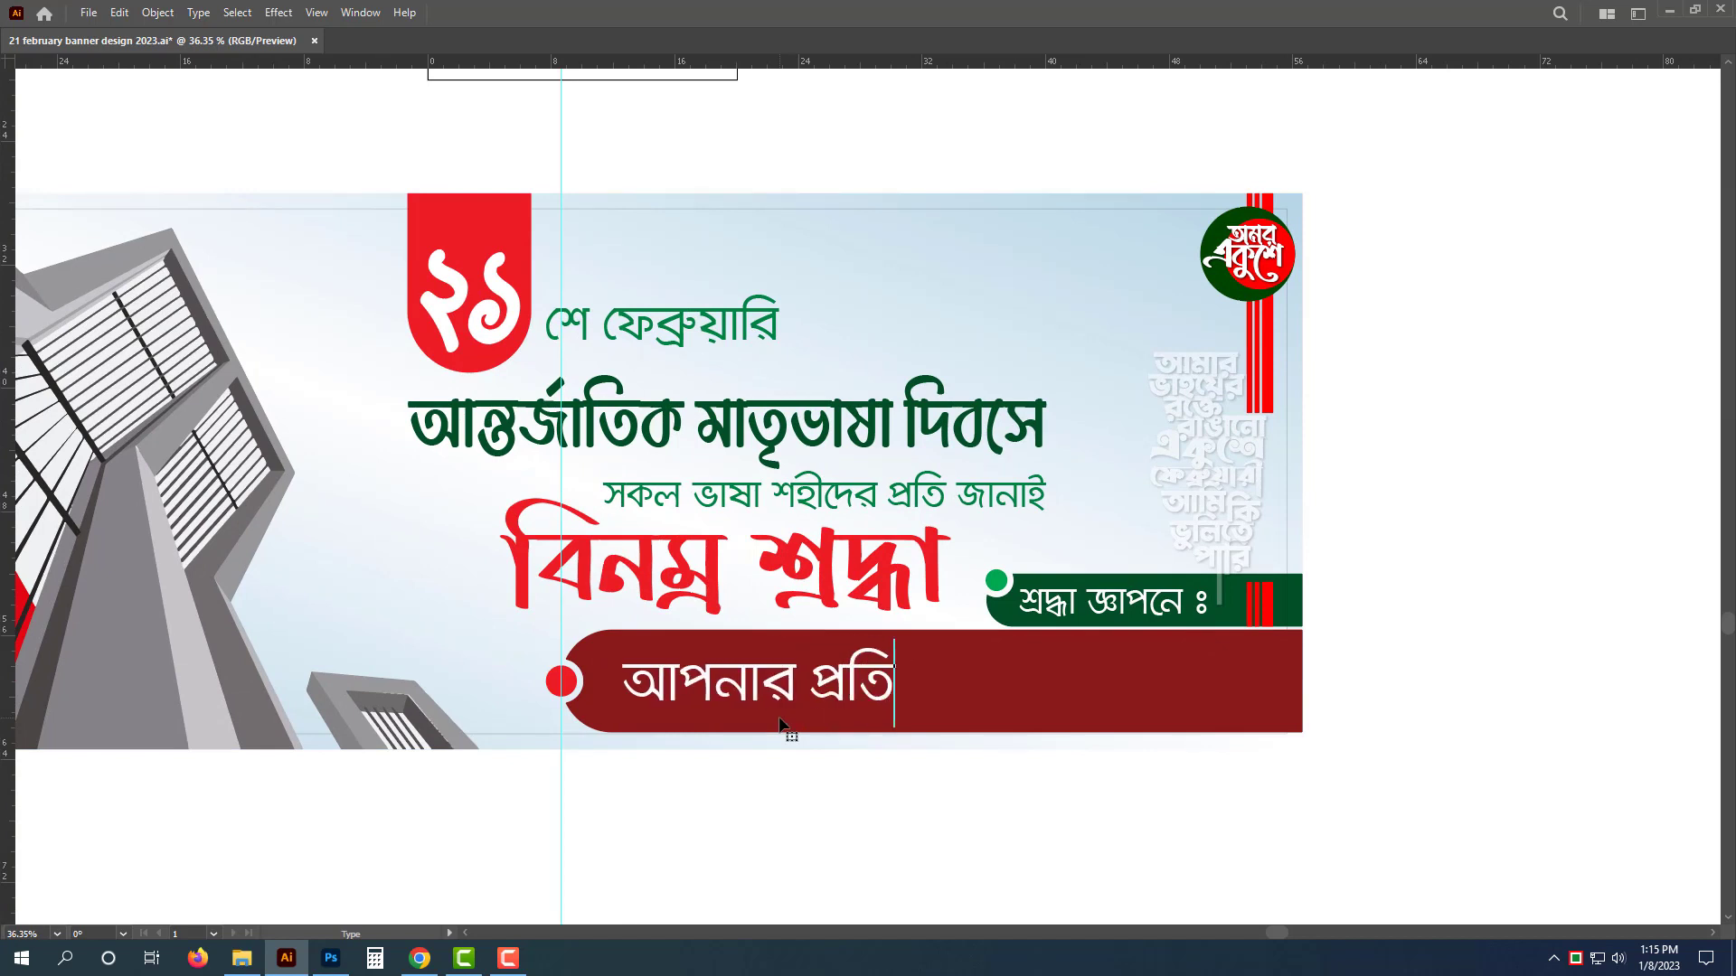
type("ষ্ঠানের নাম")
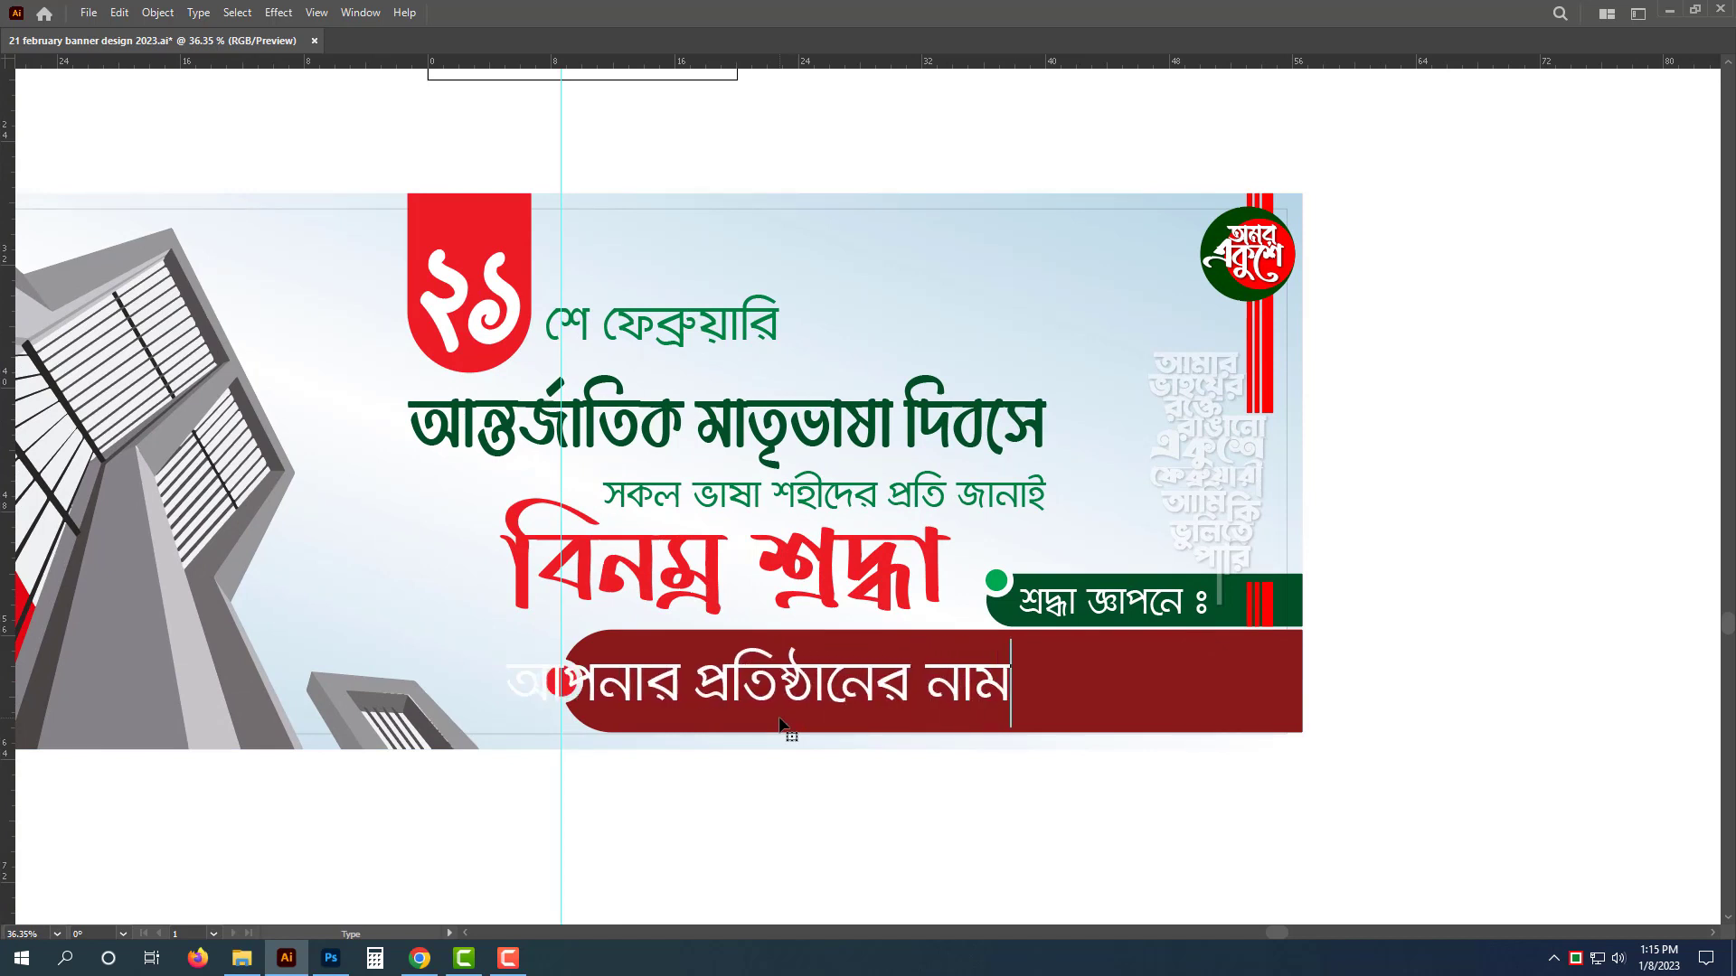
key("Escape")
Step: Move the organisation name line right and scale it down so it starts inside the dark red strip's rounded end
left_click_drag(761, 682, 861, 682)
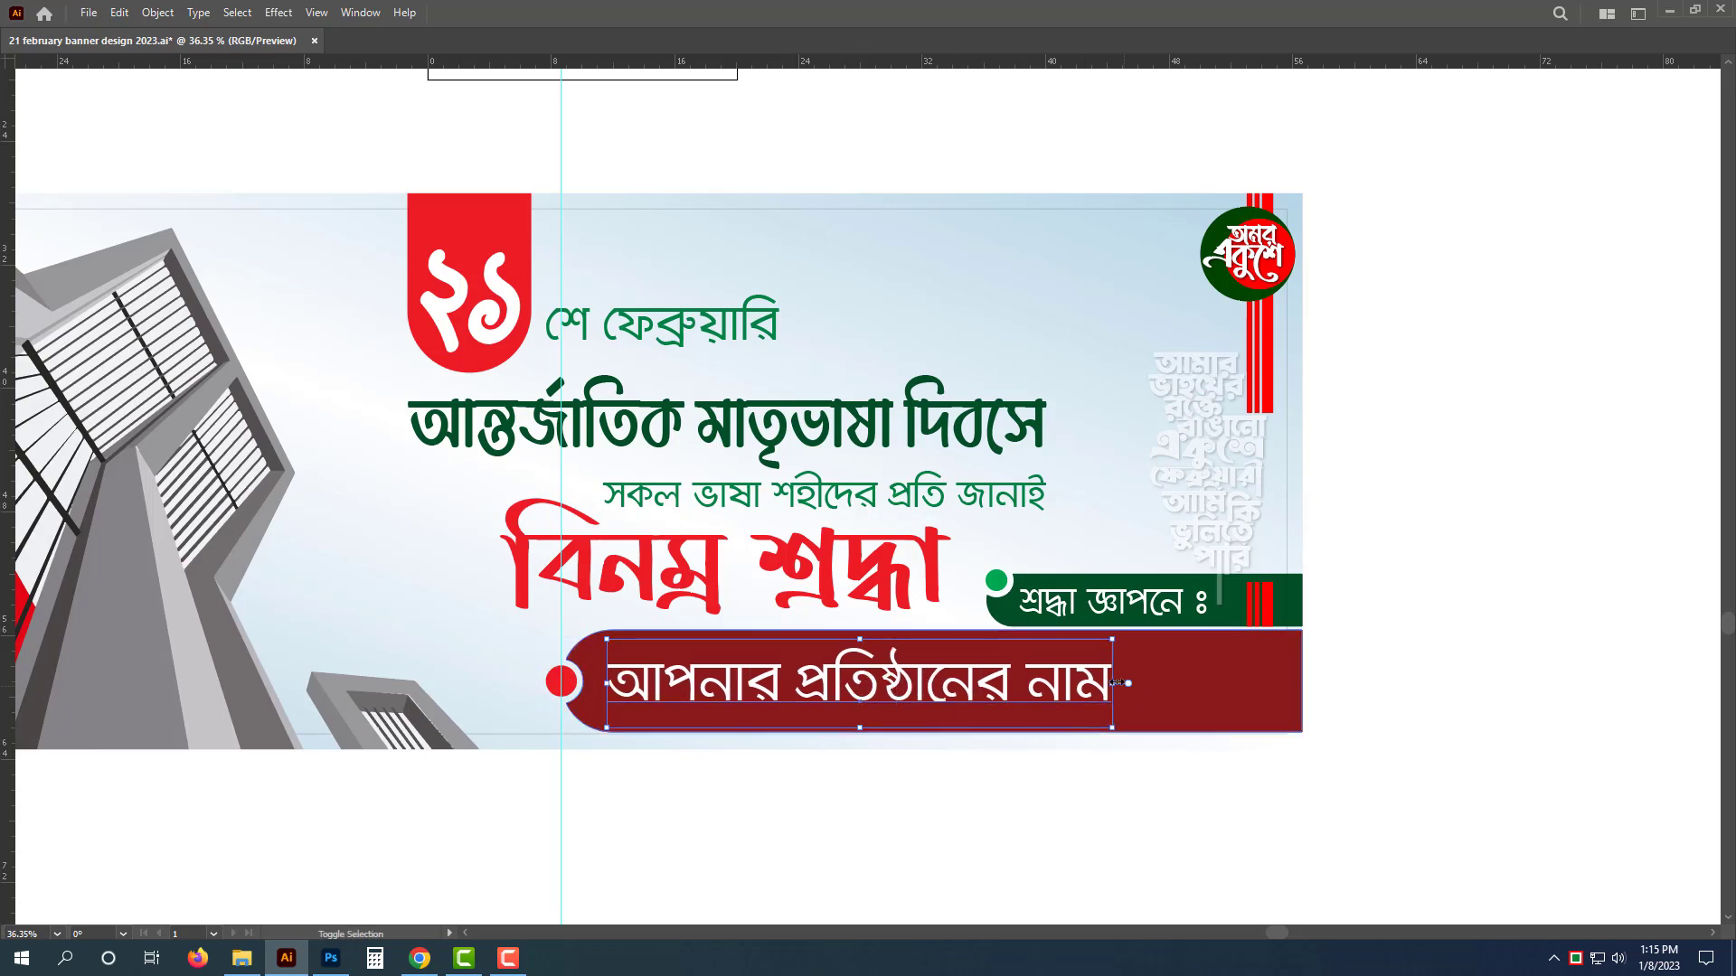
left_click_drag(1112, 683, 964, 685)
left_click(992, 872)
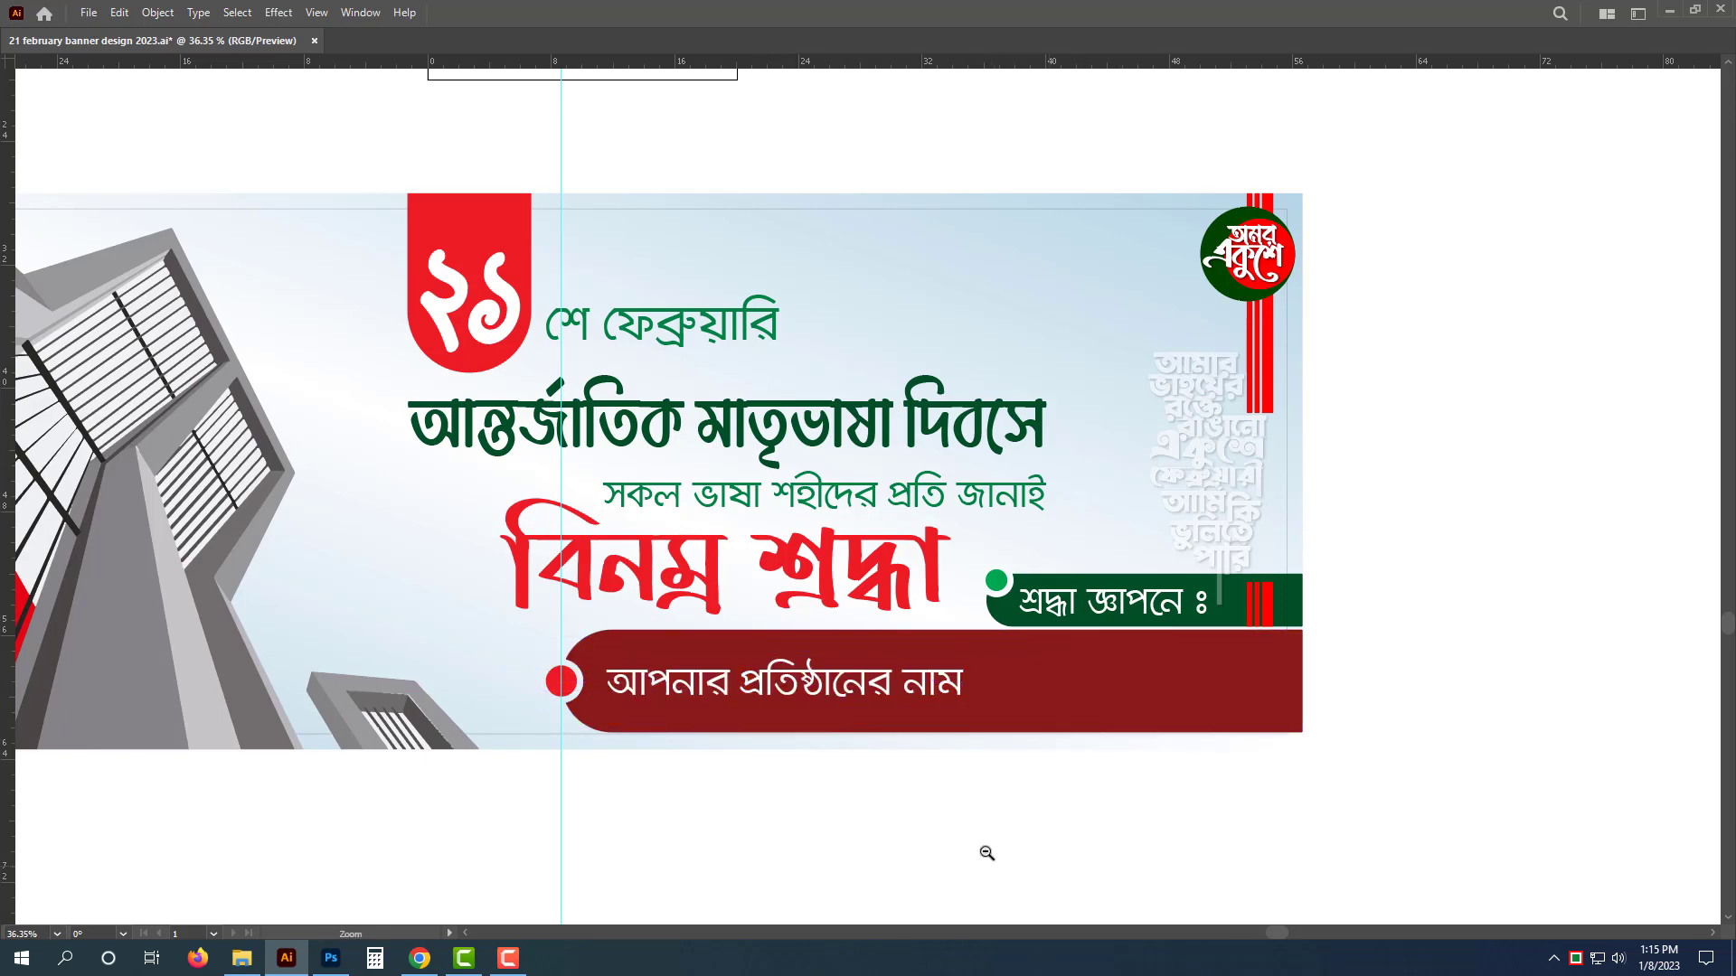
Step: Hide the guides and save the banner file
left_click(987, 852, "ctrl+alt")
key("ctrl+semicolon")
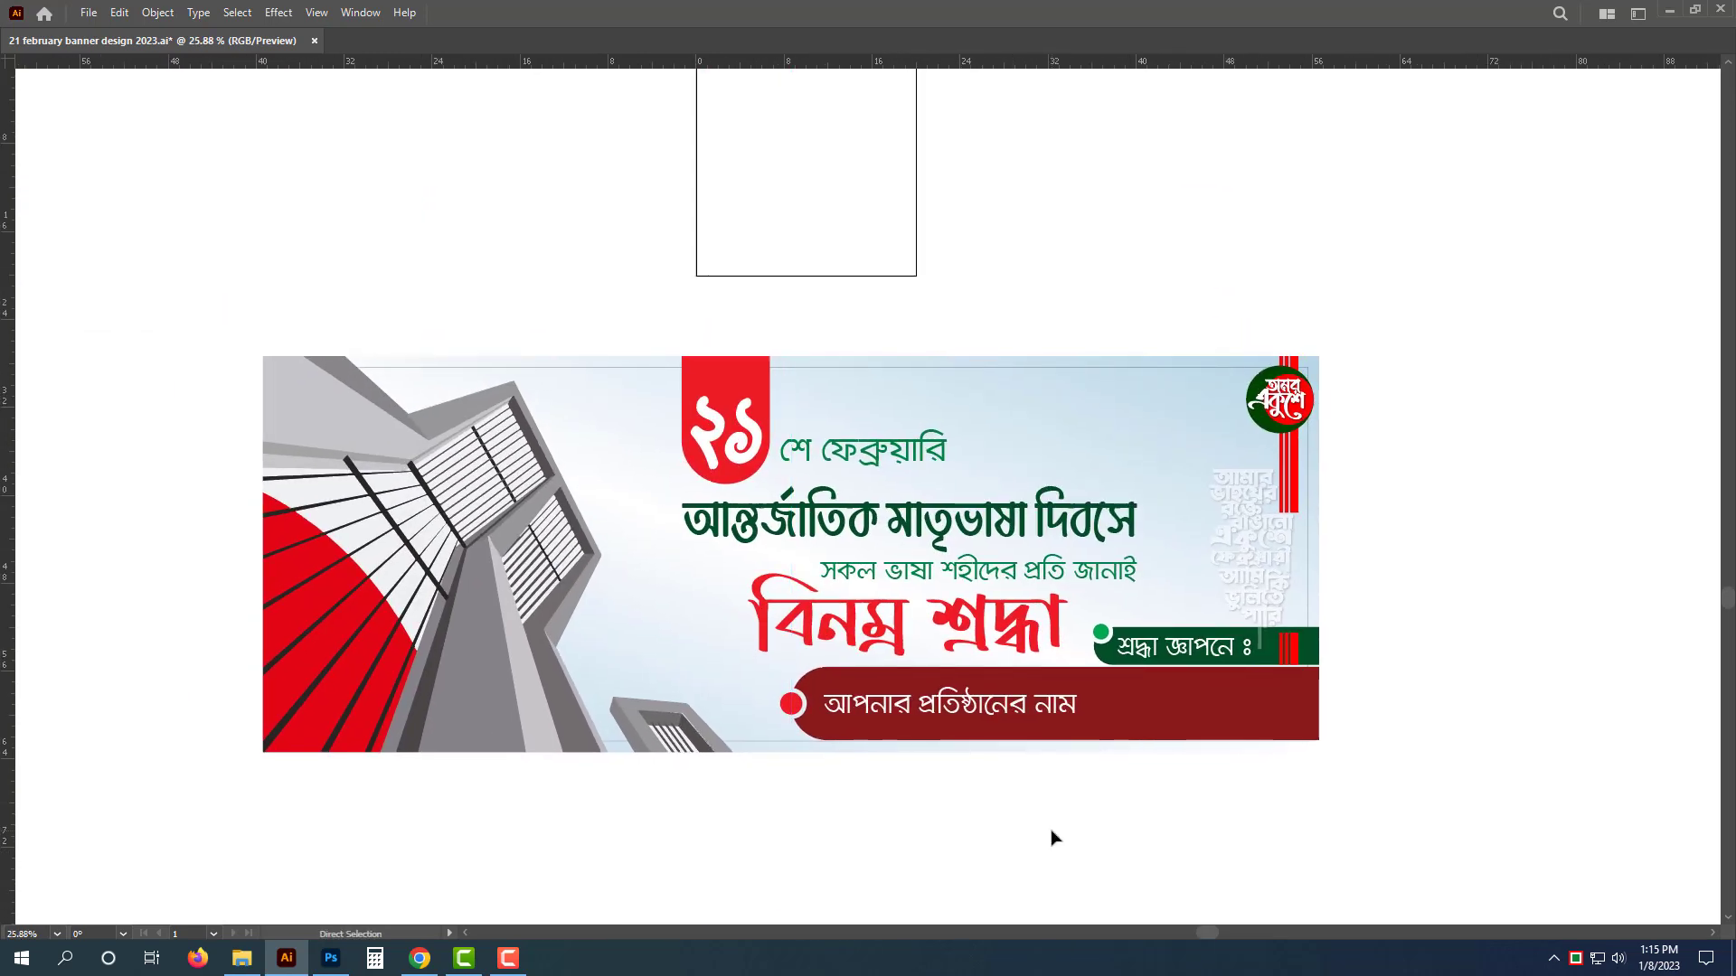
left_click_drag(888, 818, 945, 839)
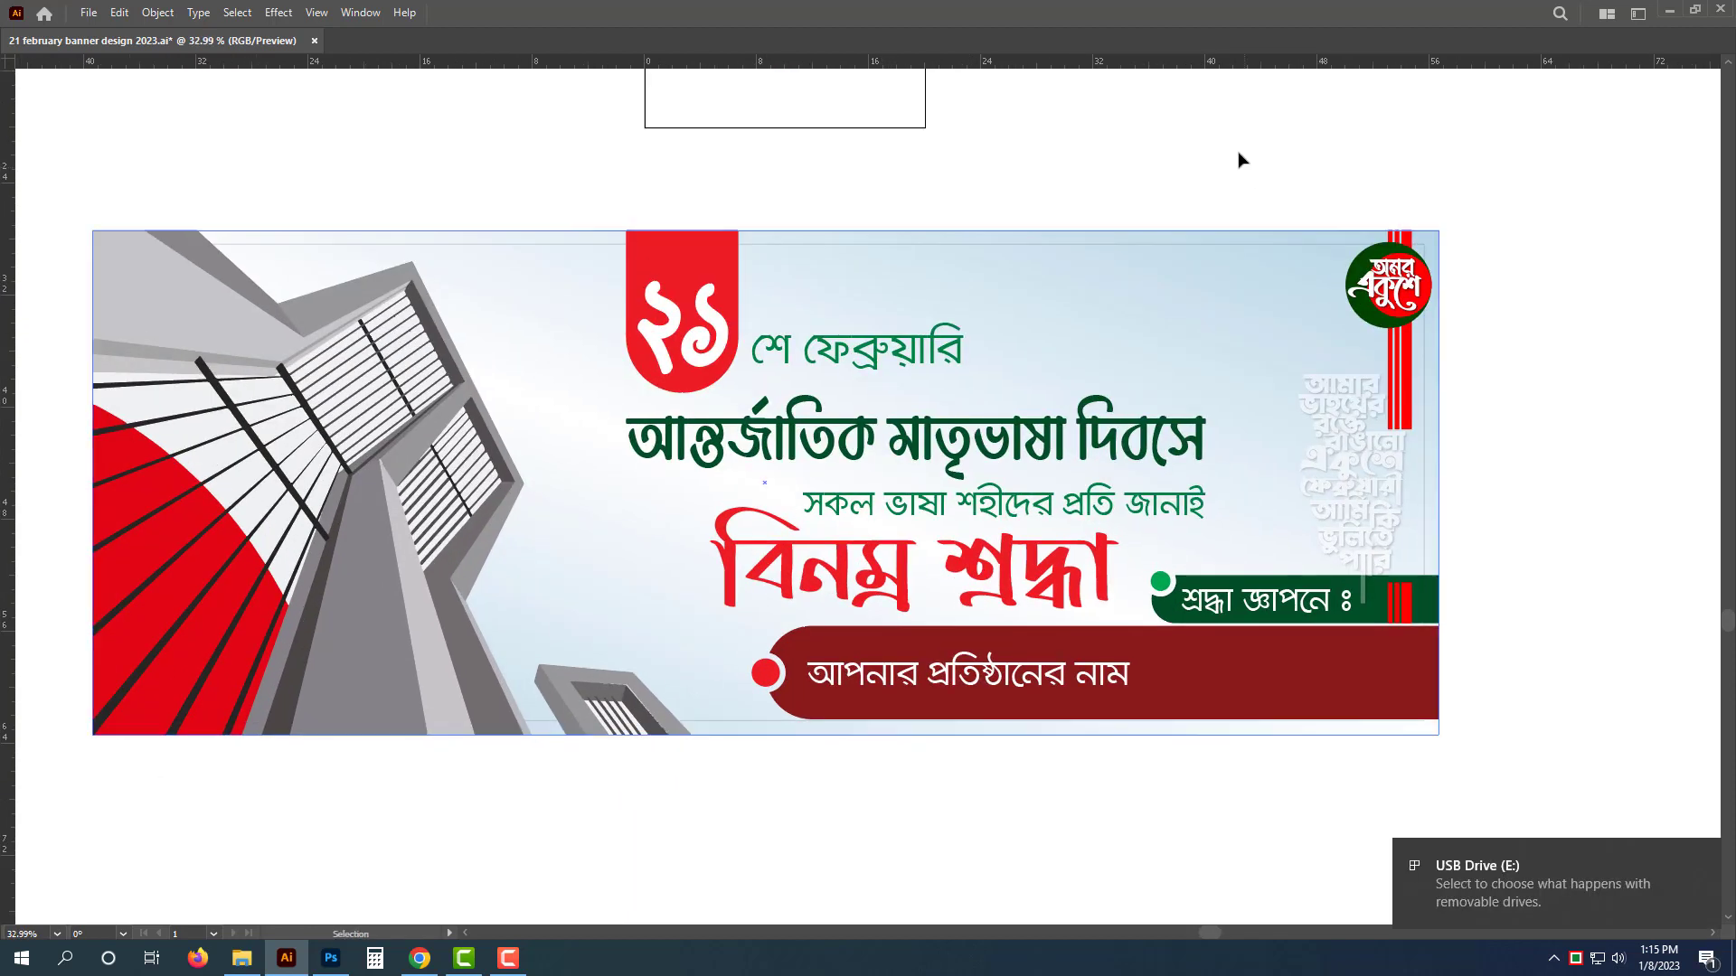
left_click(1221, 256)
left_click(1501, 437)
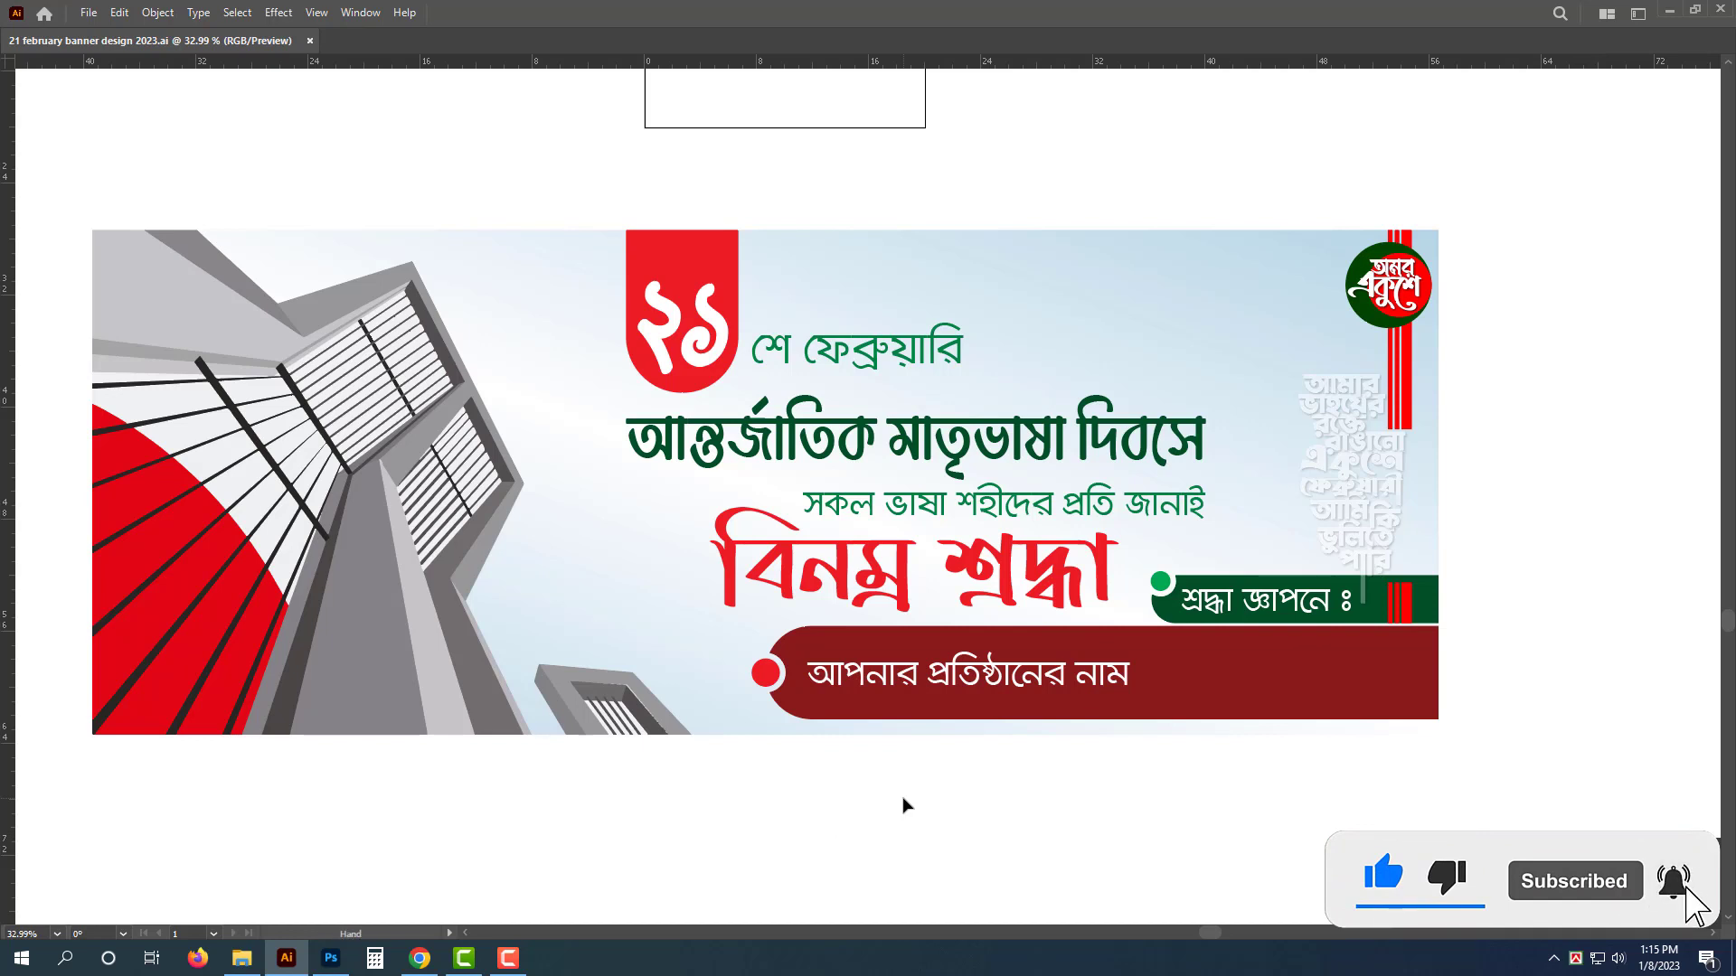
Step: Duplicate the dark green headline below the banner and replace its text with "অর্জিনাল ফাইল" and "ভিডিও ডেক্সে" on two lines
left_click_drag(904, 805, 980, 760)
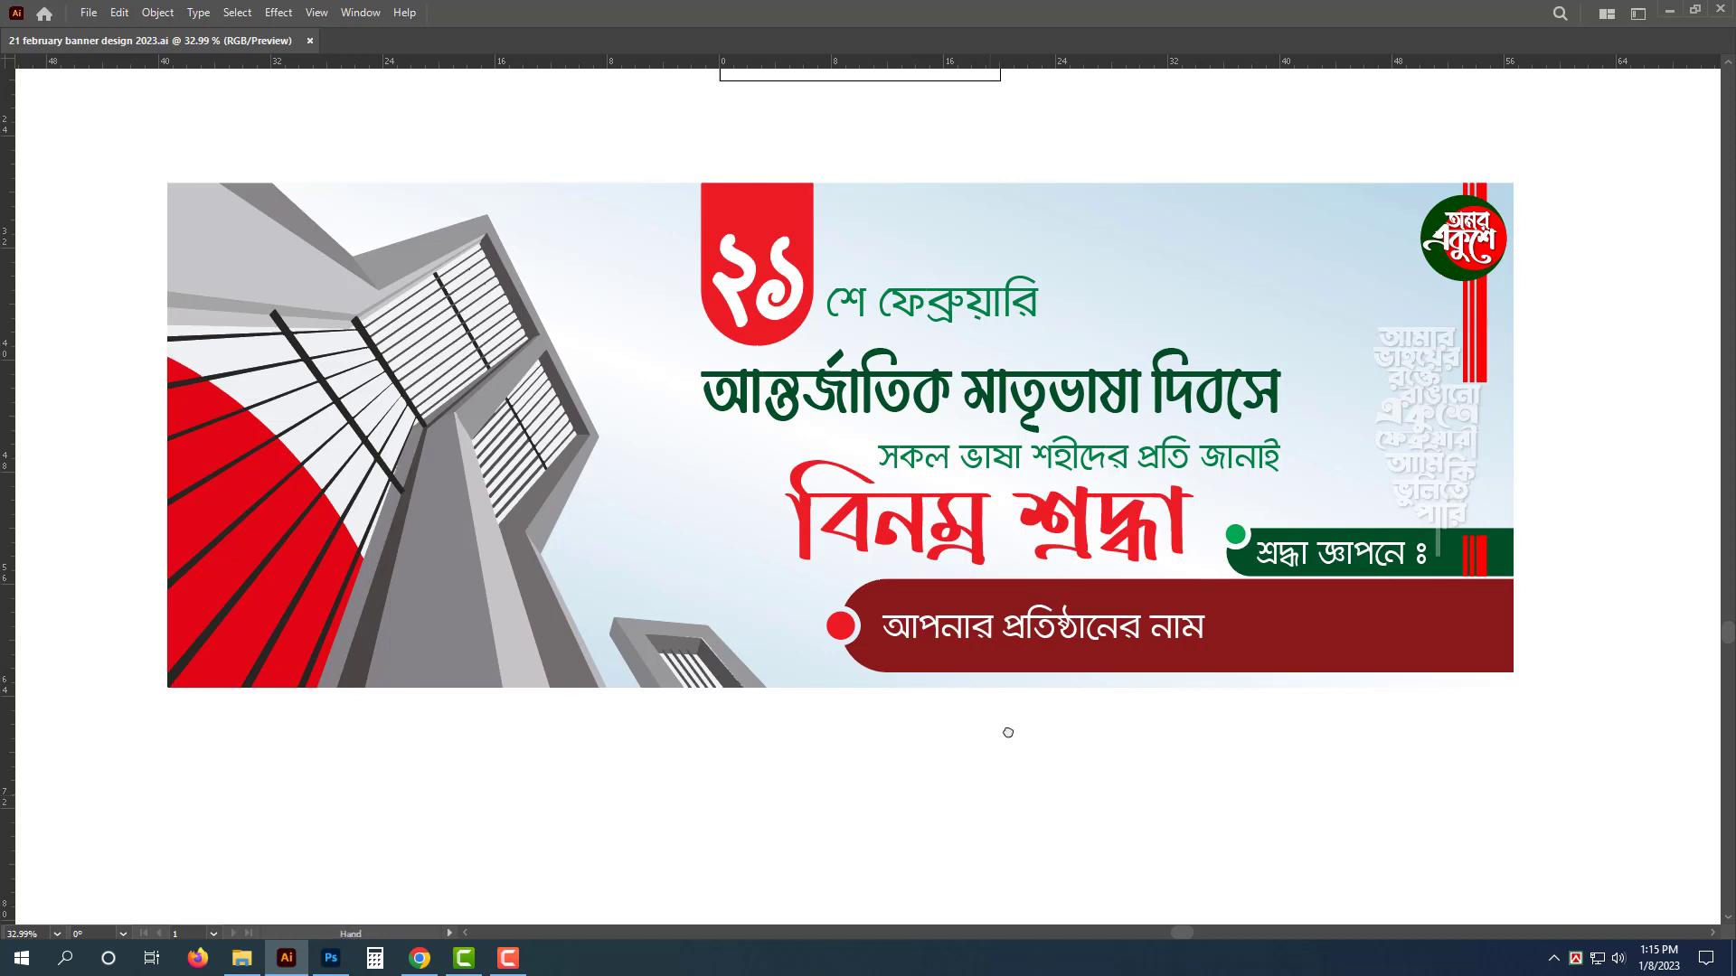
left_click_drag(1008, 732, 1027, 668)
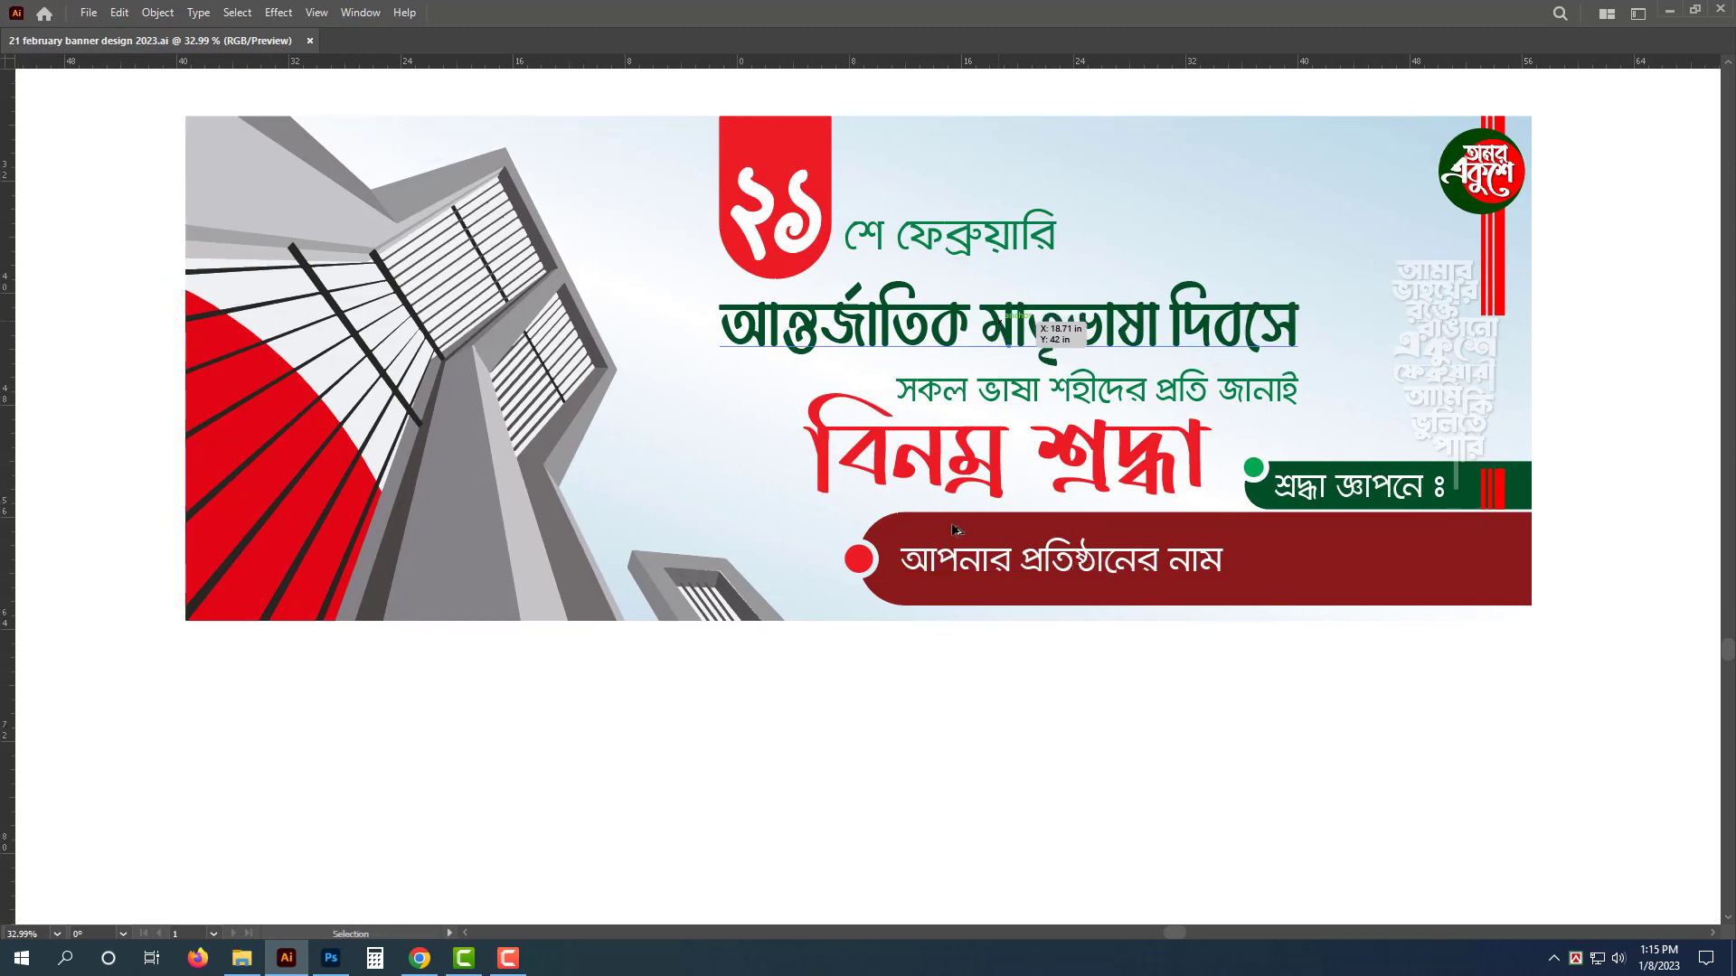
left_click_drag(952, 525, 827, 739)
triple_click(908, 724)
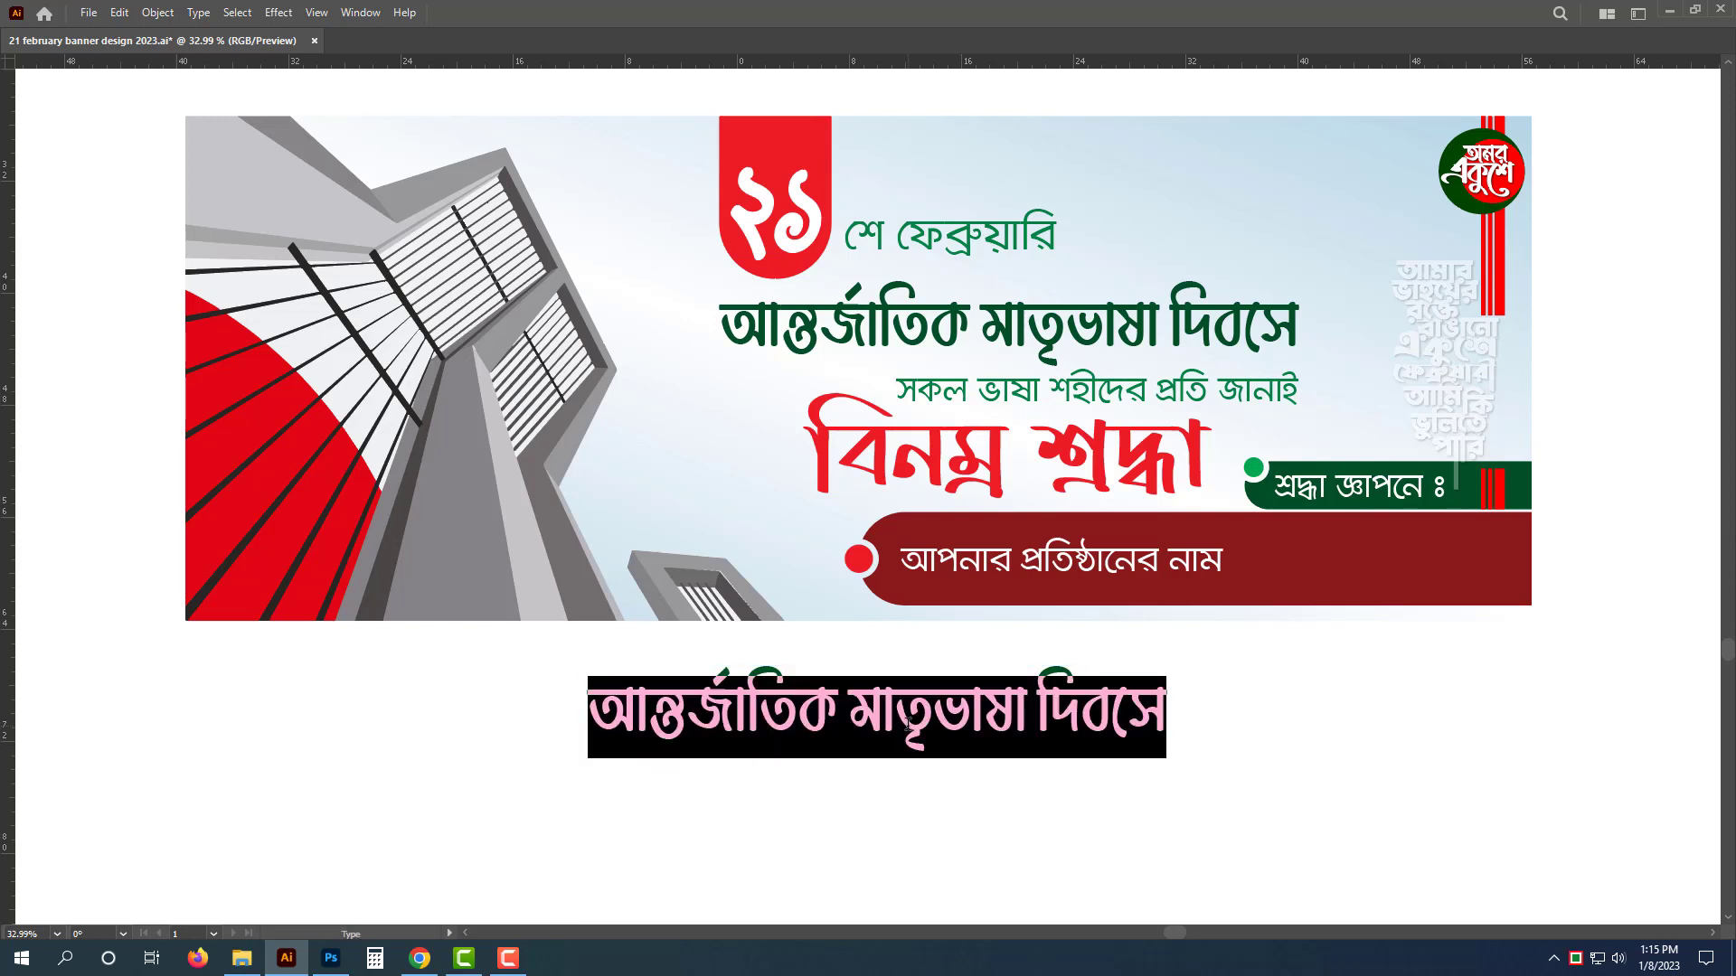
type("অর্জিনাল")
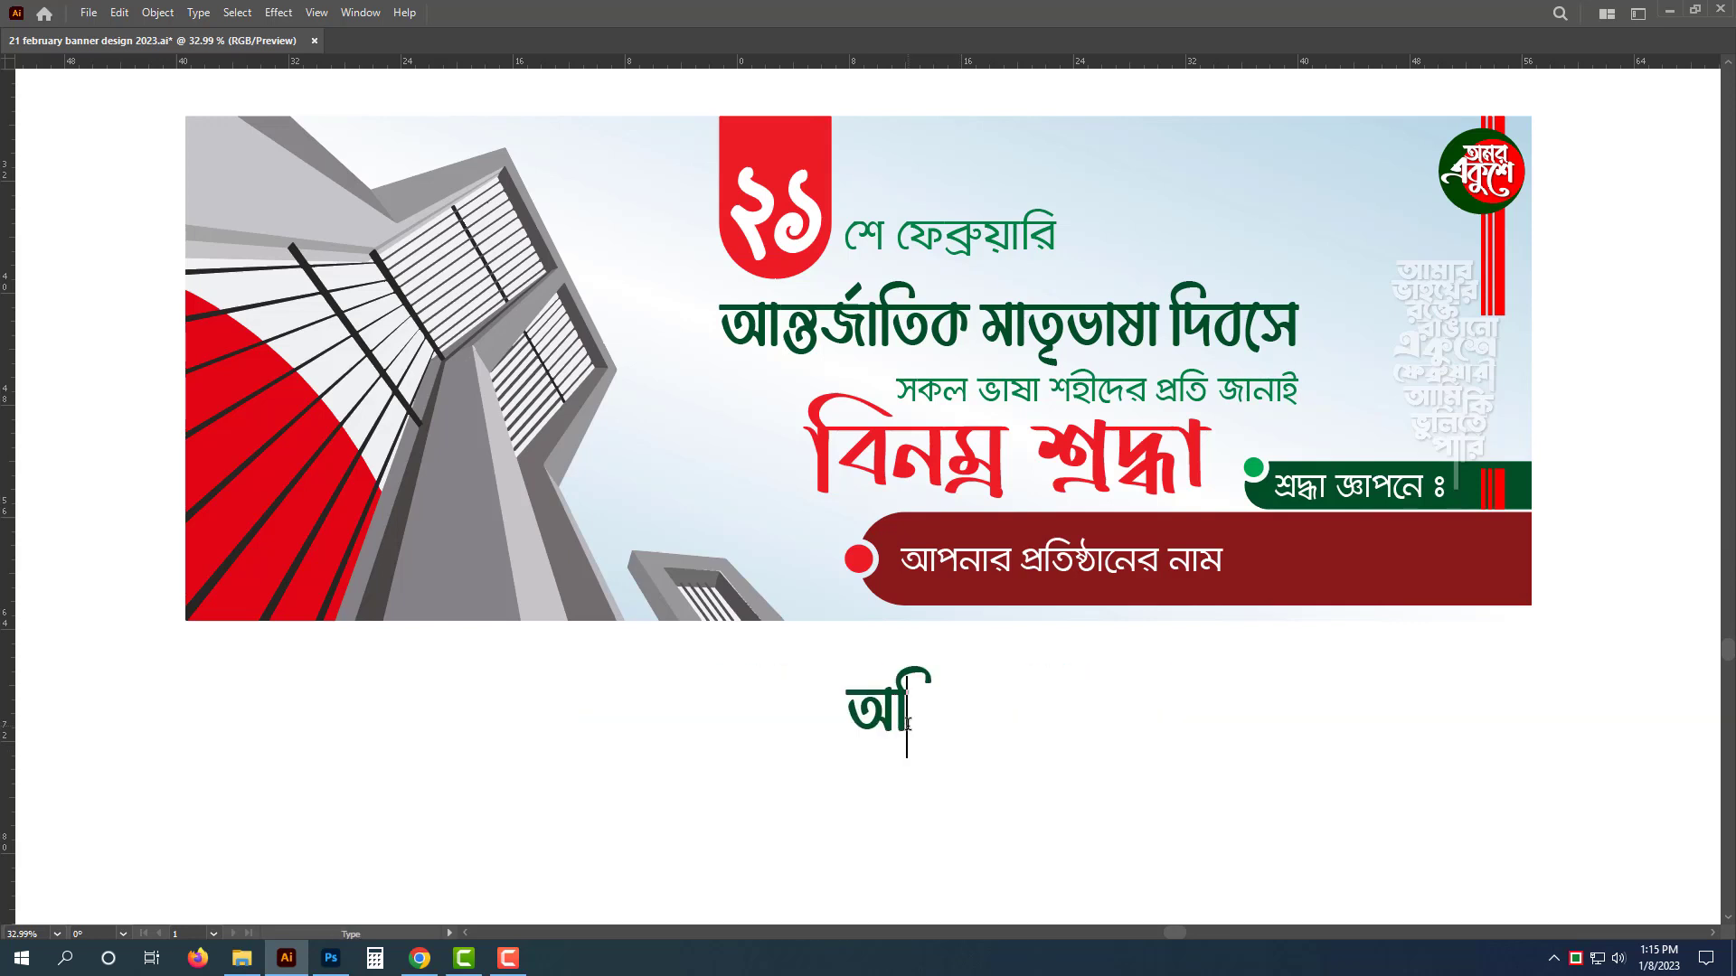
type(" ফাইল")
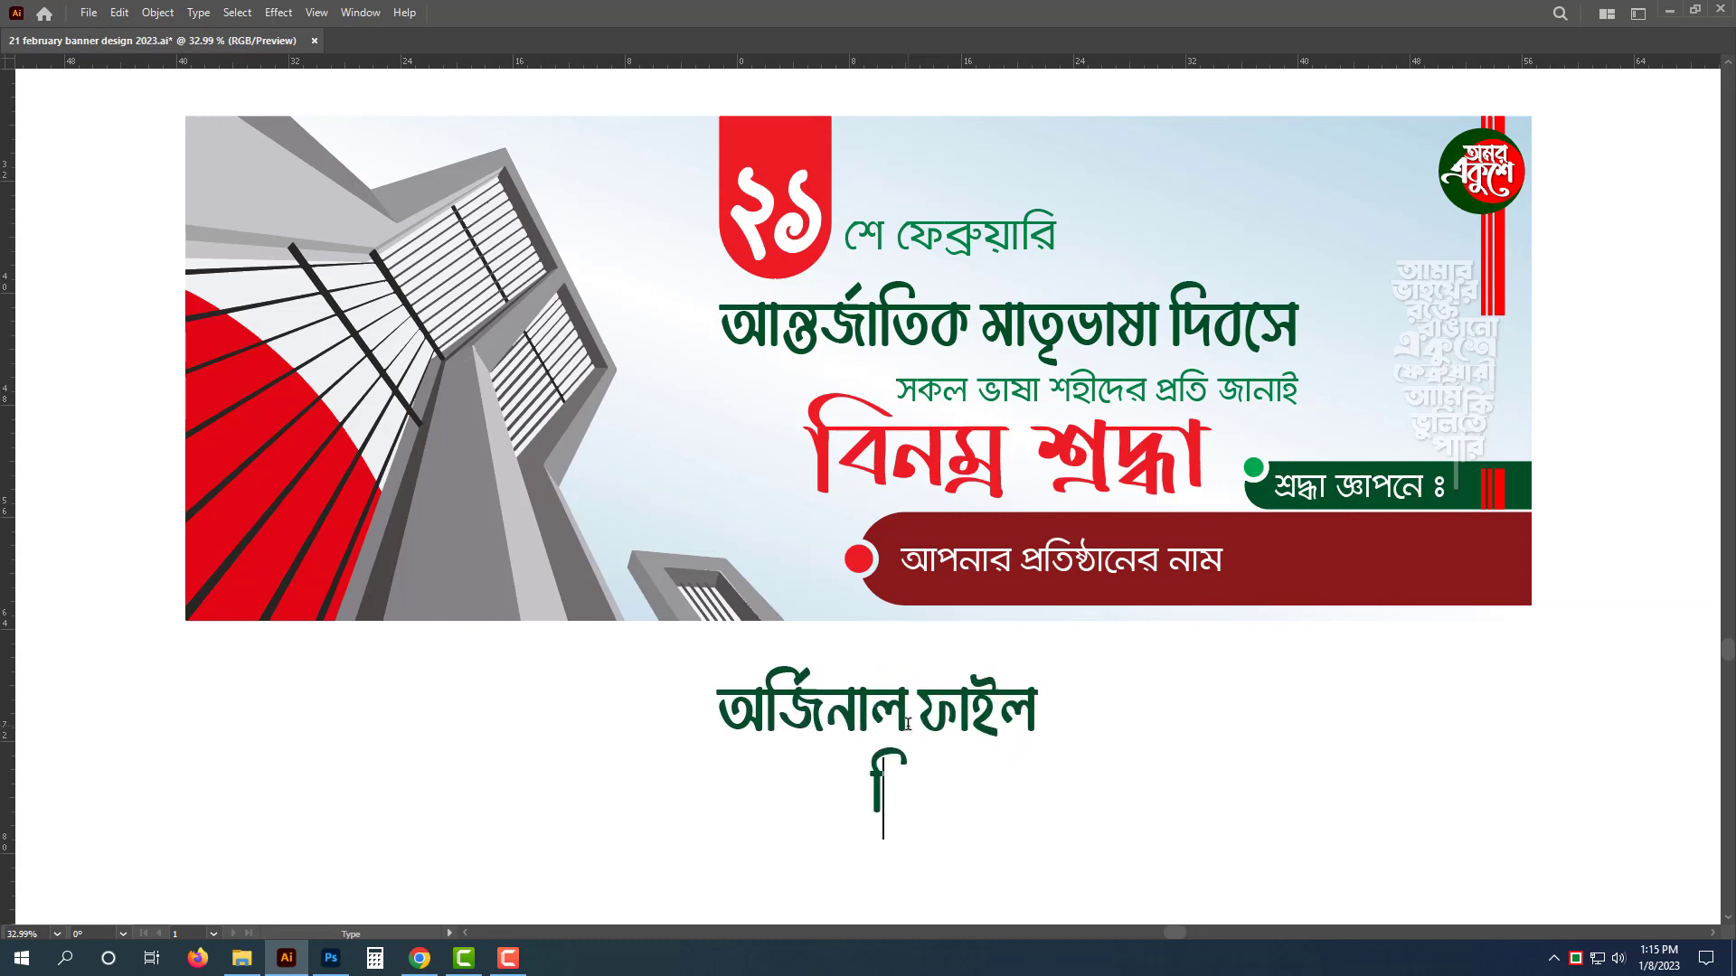
type("ডিও ডেক্রে")
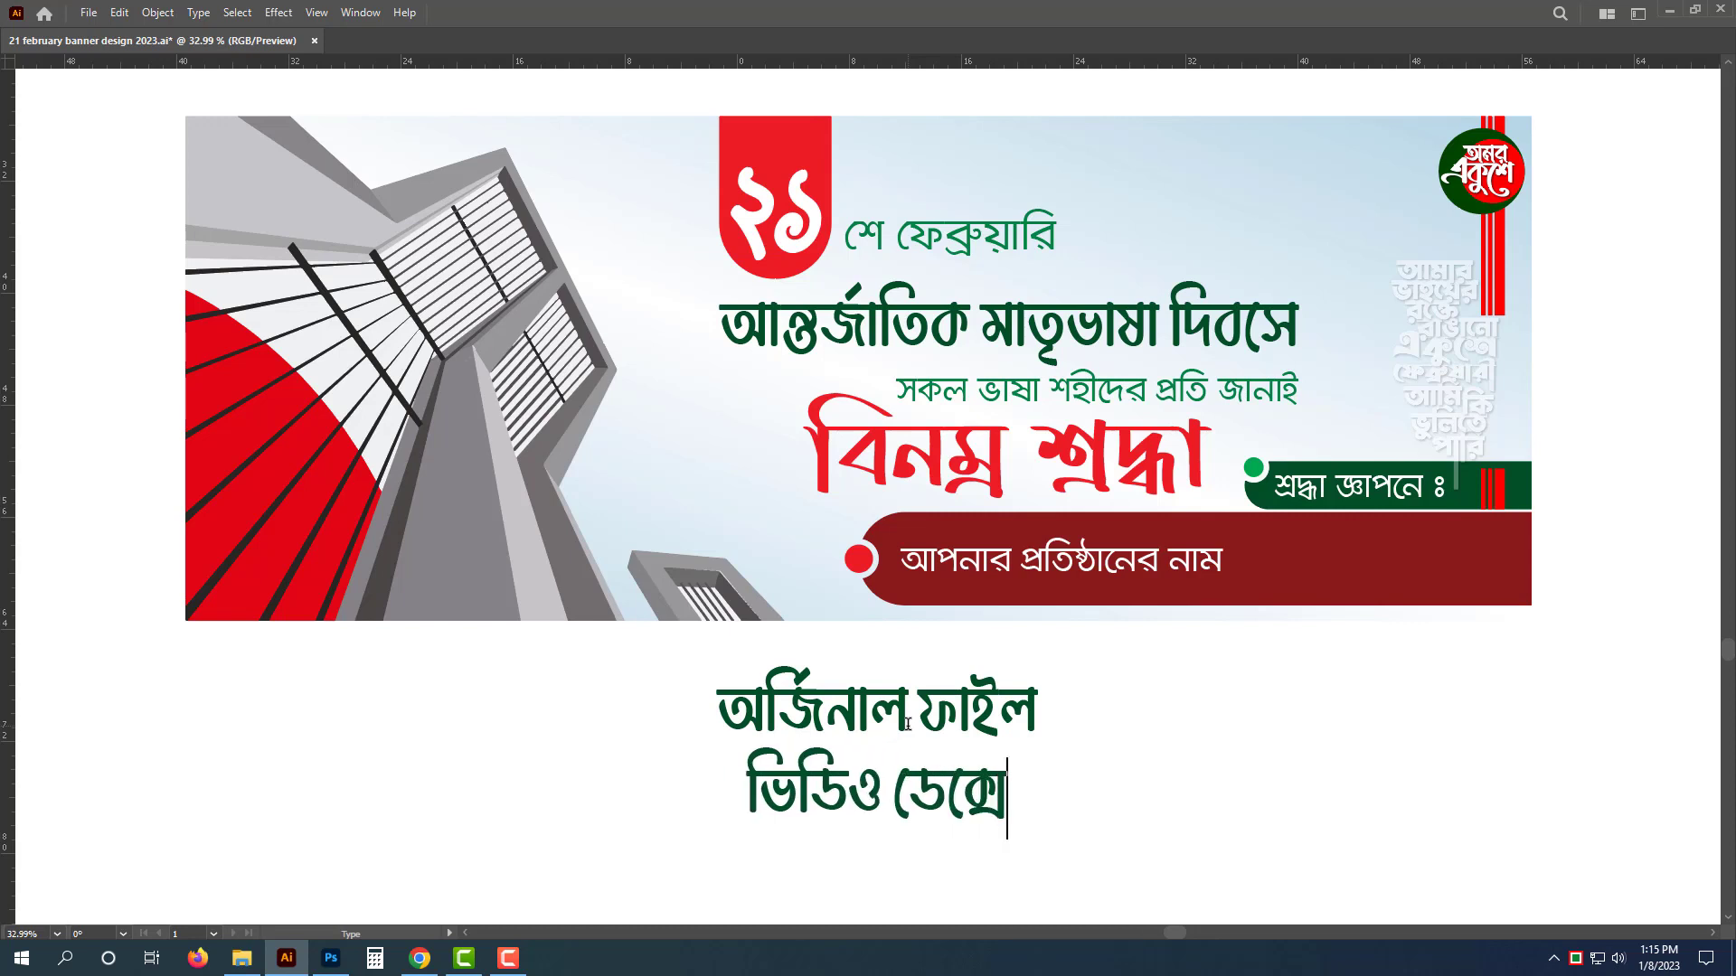
key("Escape")
Step: Delete the two-line note below the banner
left_click(1164, 868)
left_click(998, 790)
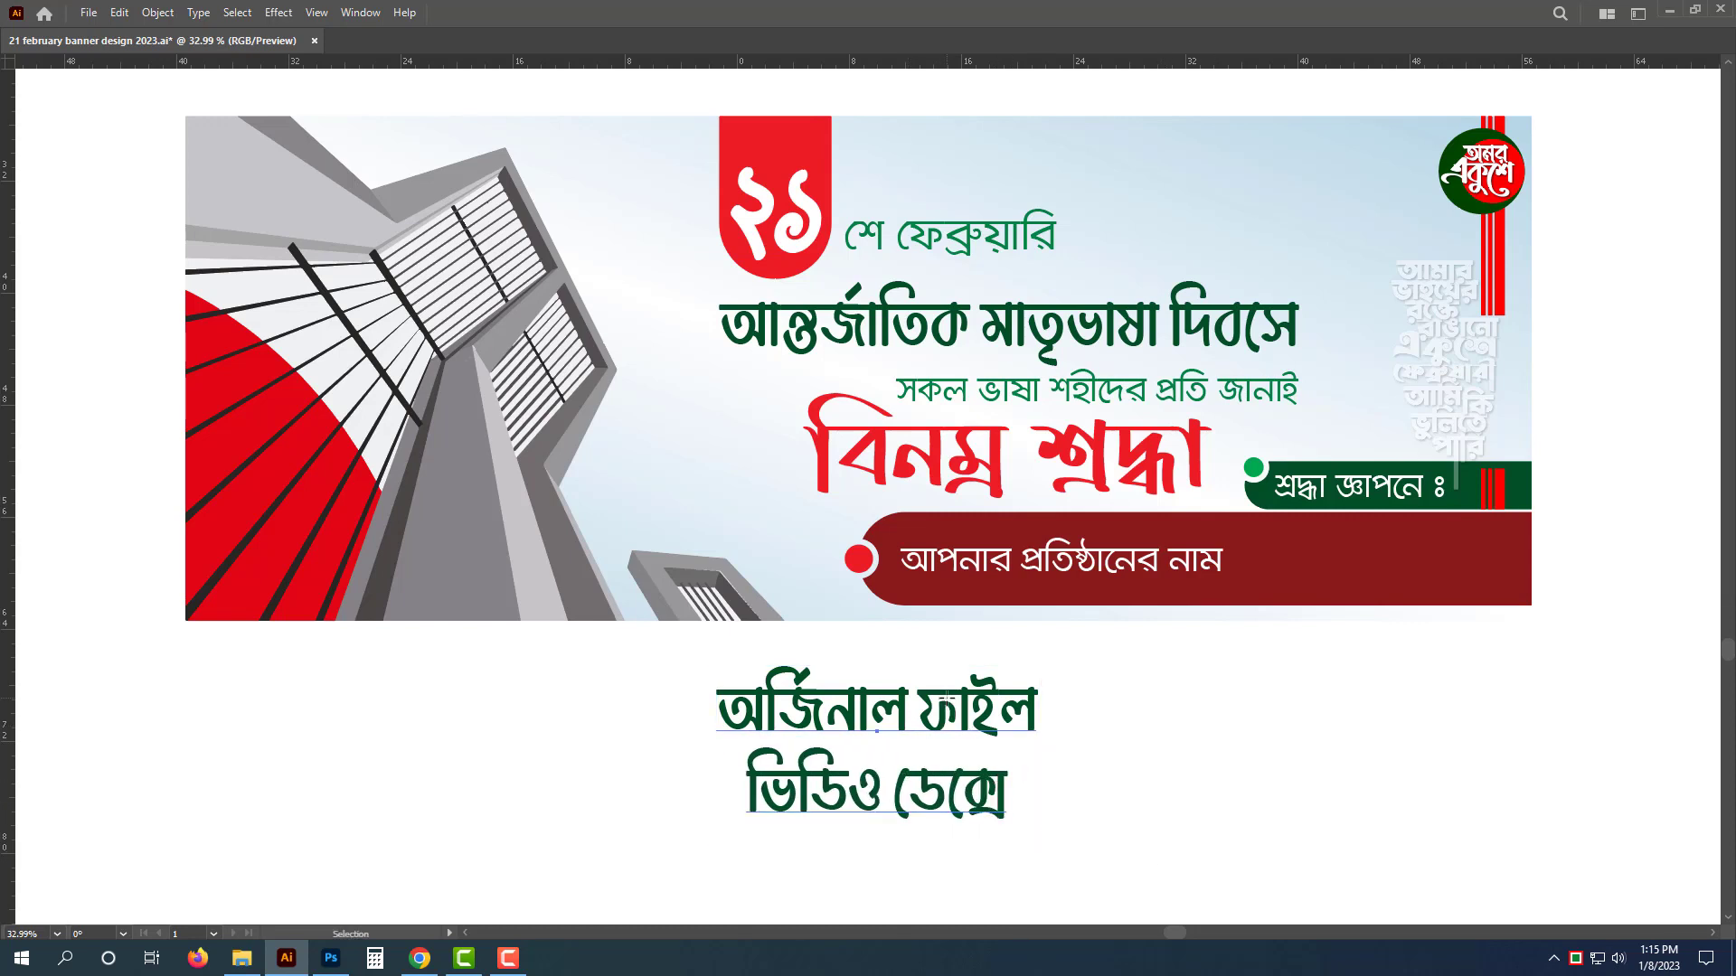
key("Delete")
key("a")
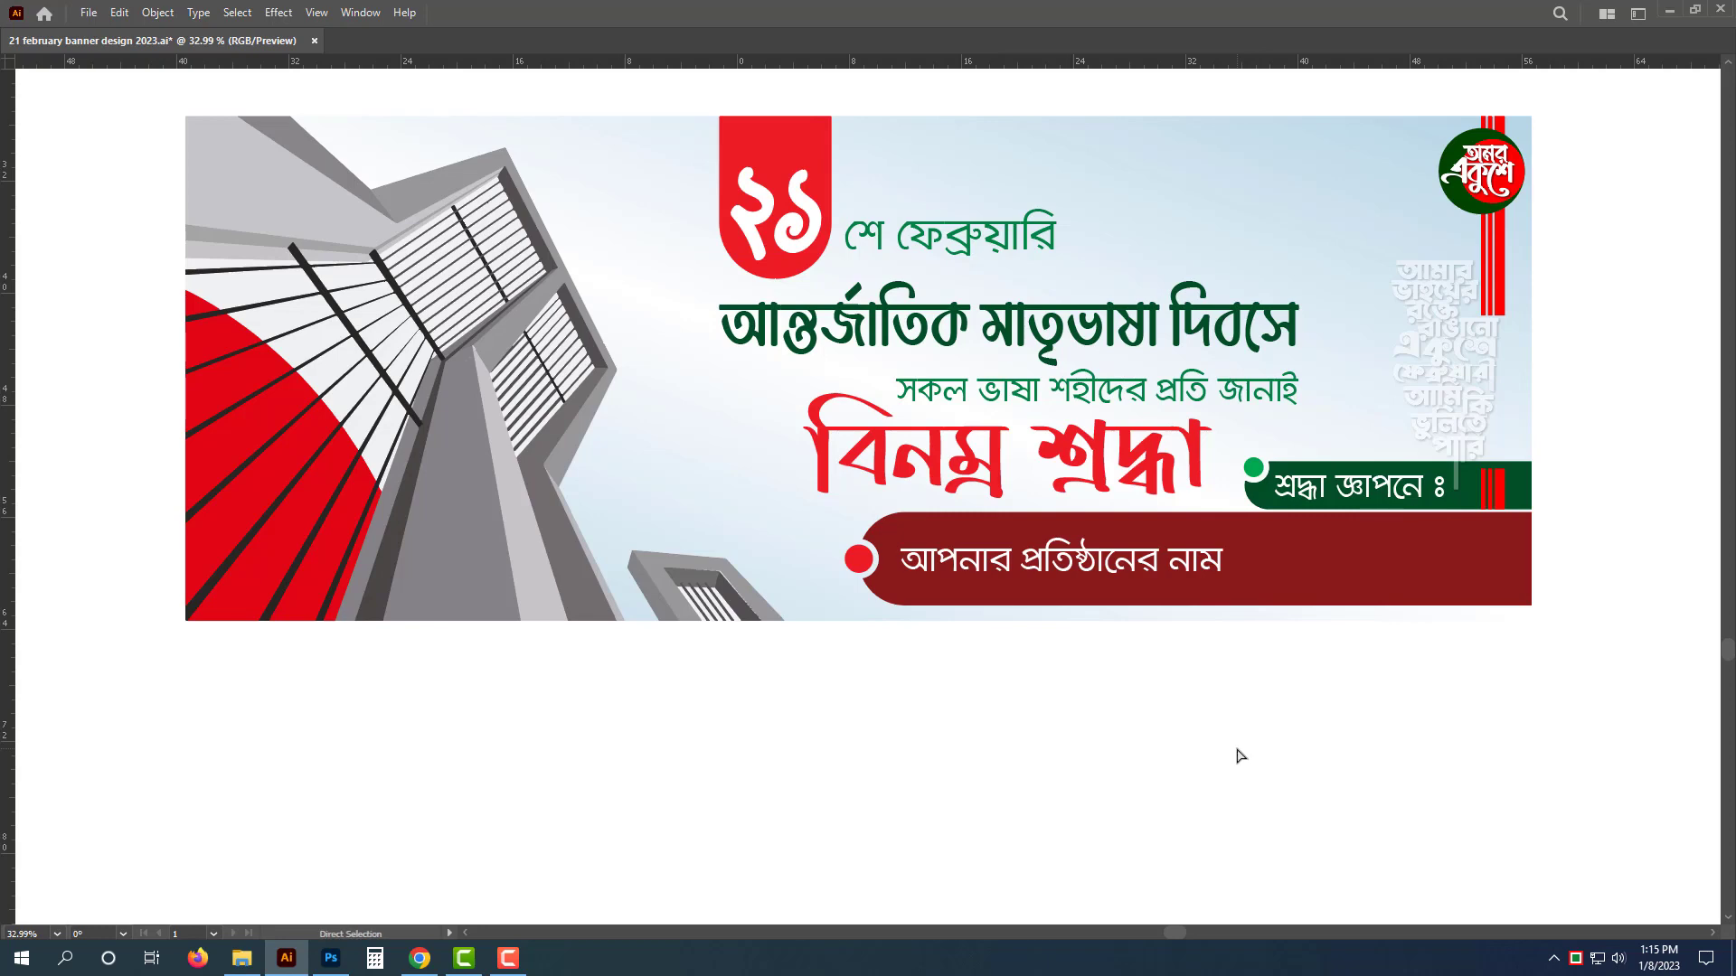